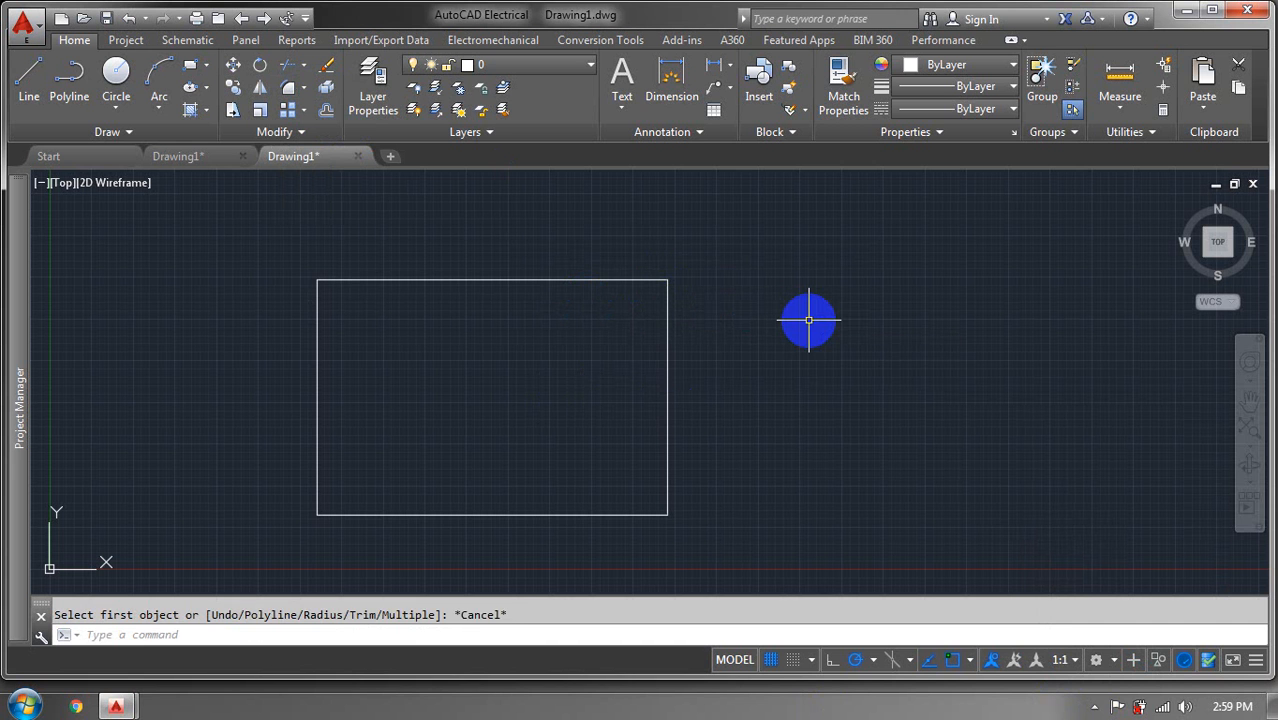
Try to fillet all corners of the rectangle using Fillet's Polyline option, with 5 as the entered value
click(870, 243)
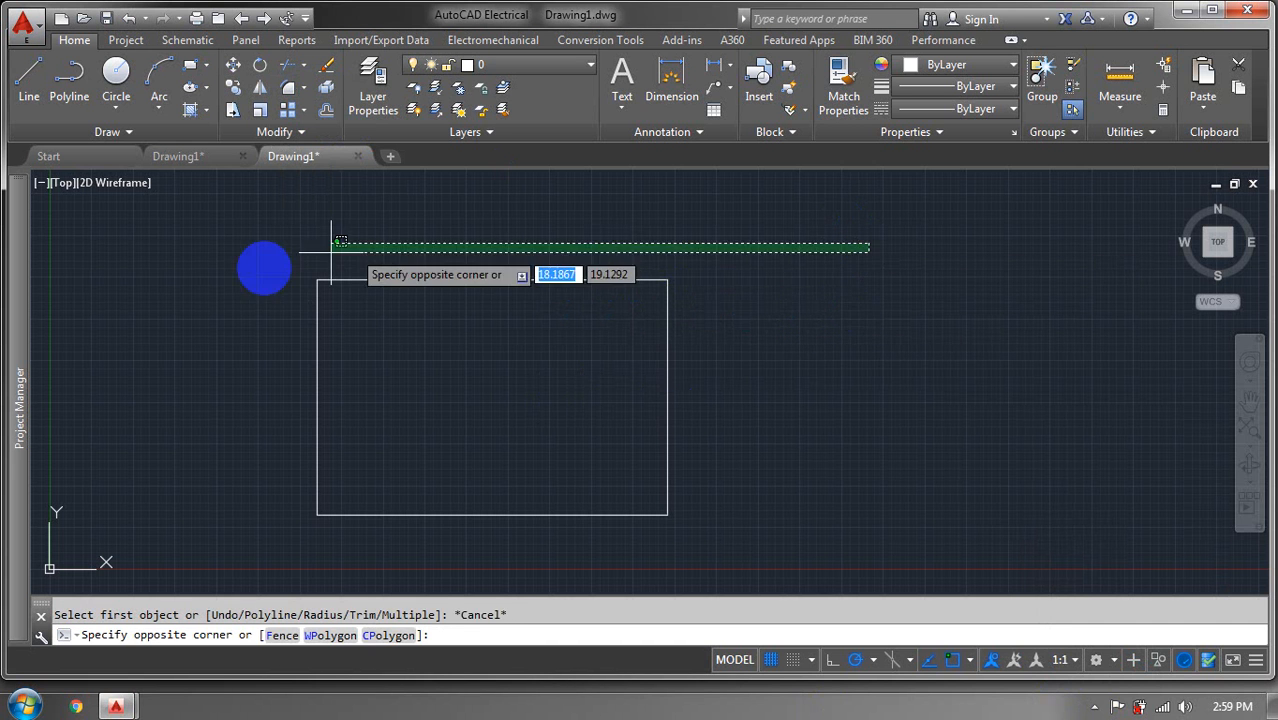
click(248, 537)
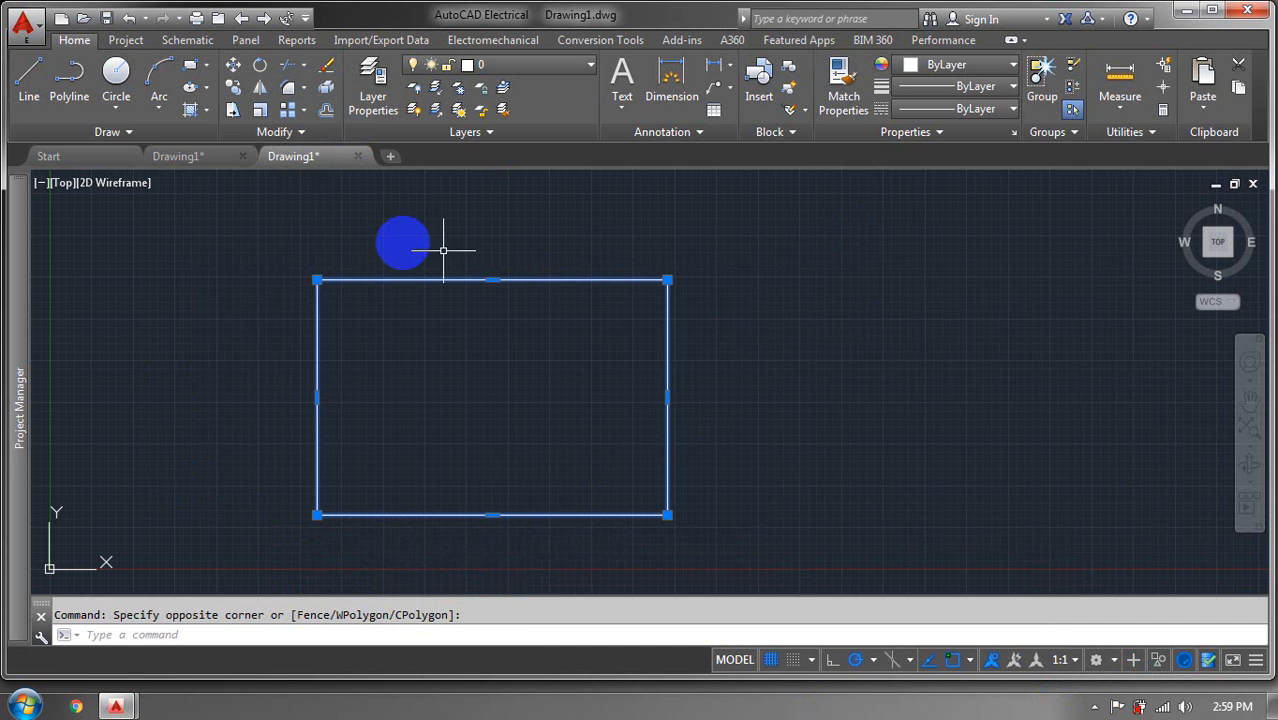
click(304, 89)
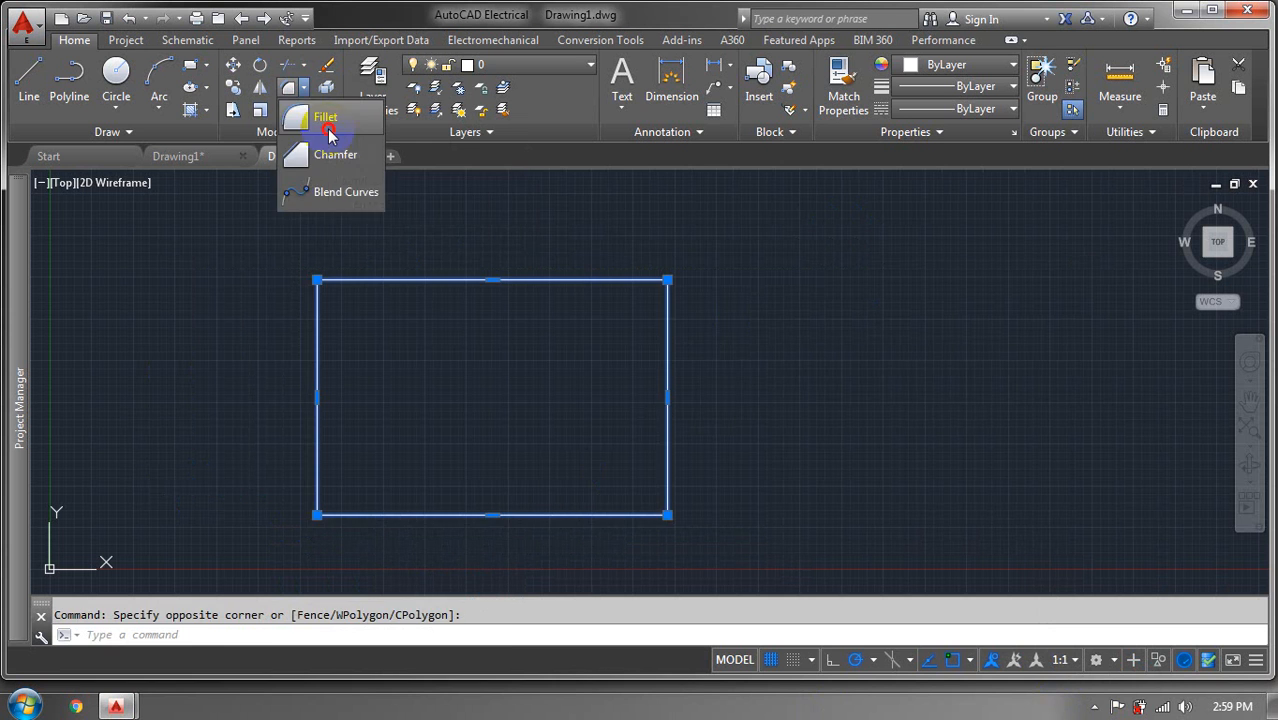
click(328, 130)
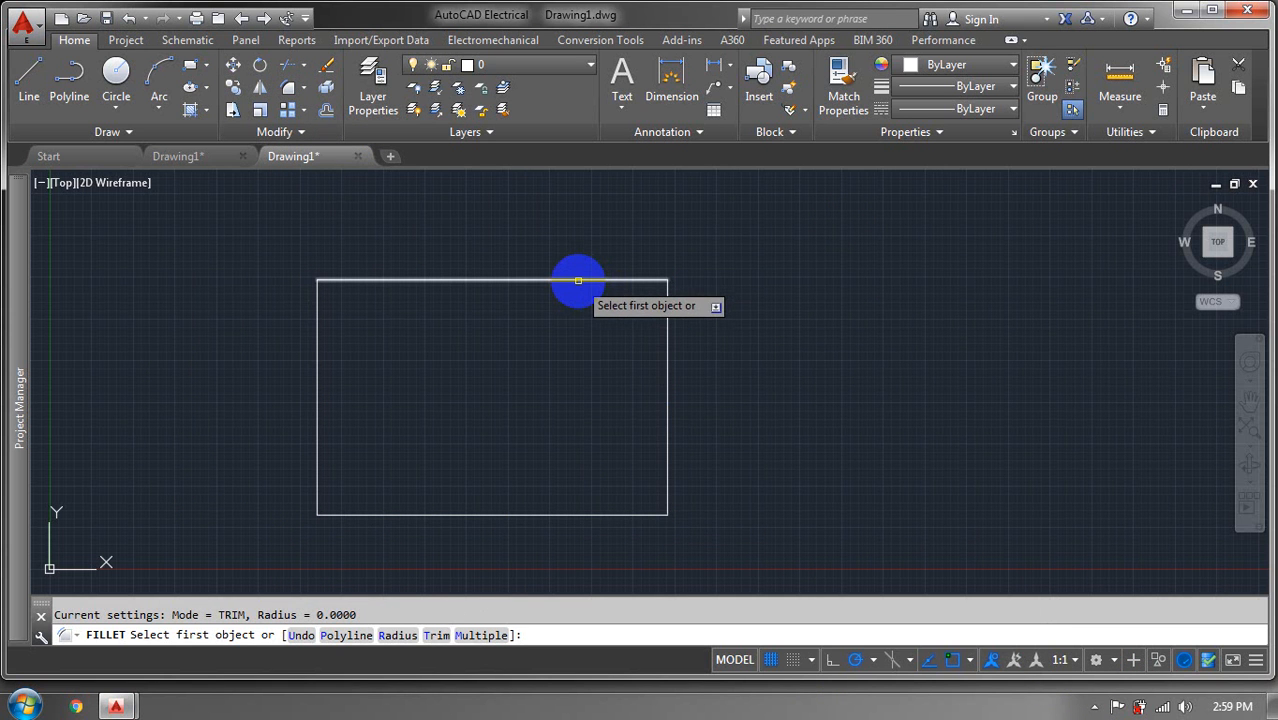
right_click(578, 282)
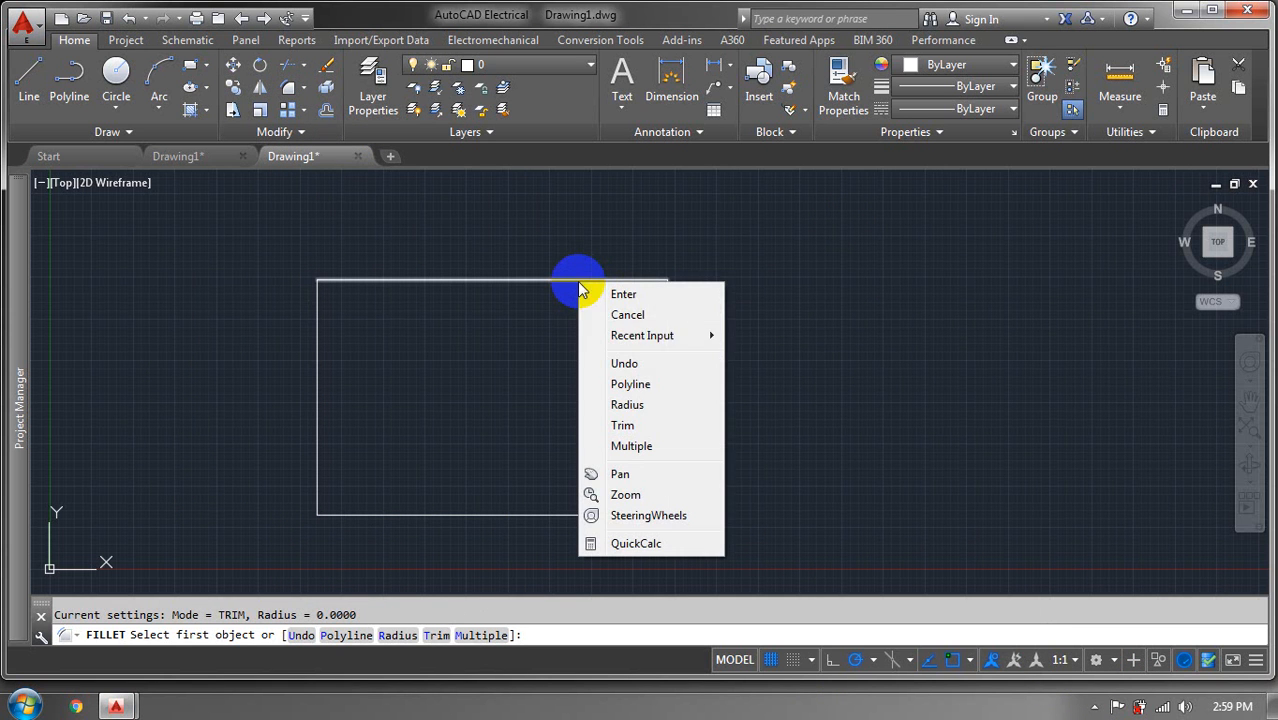
click(658, 387)
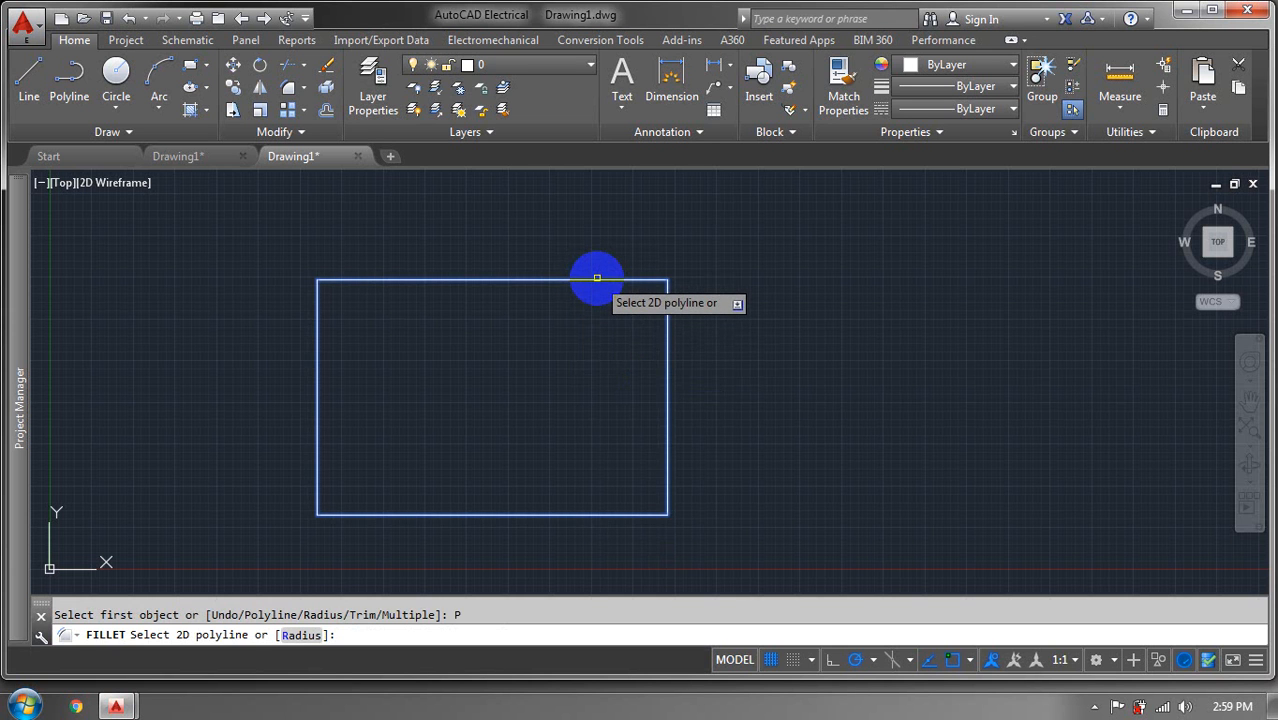
click(597, 278)
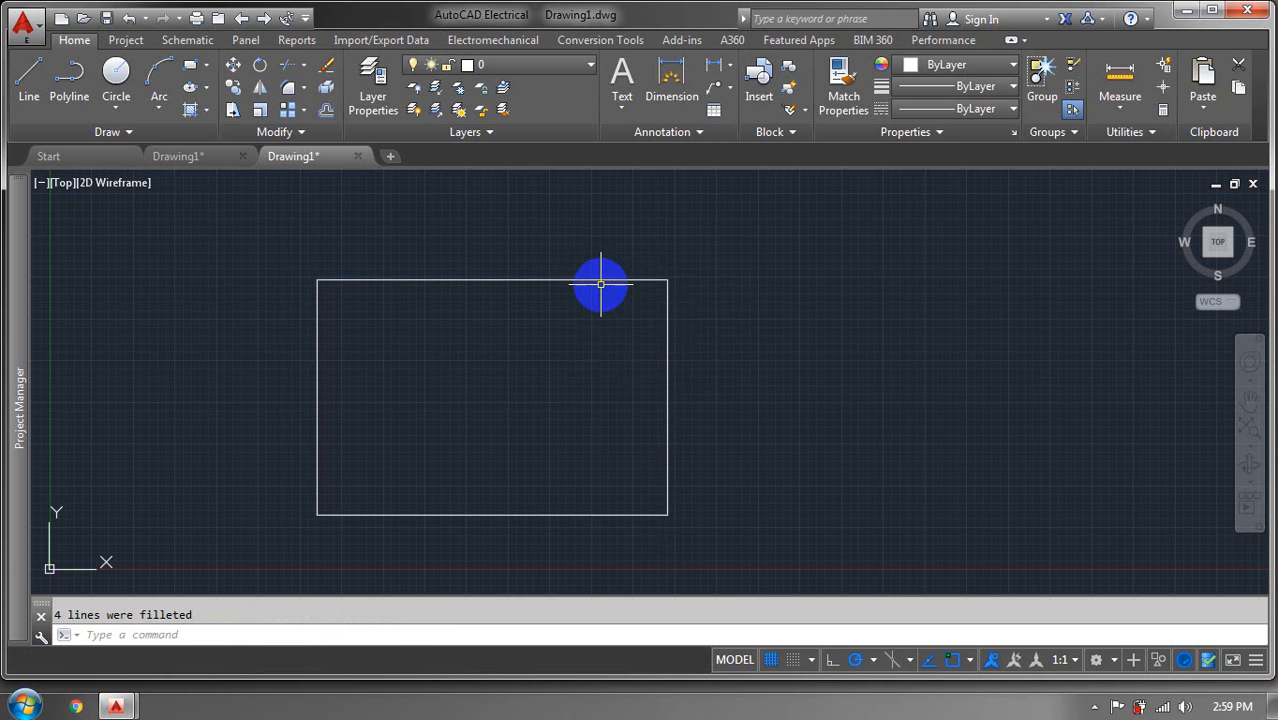
click(593, 284)
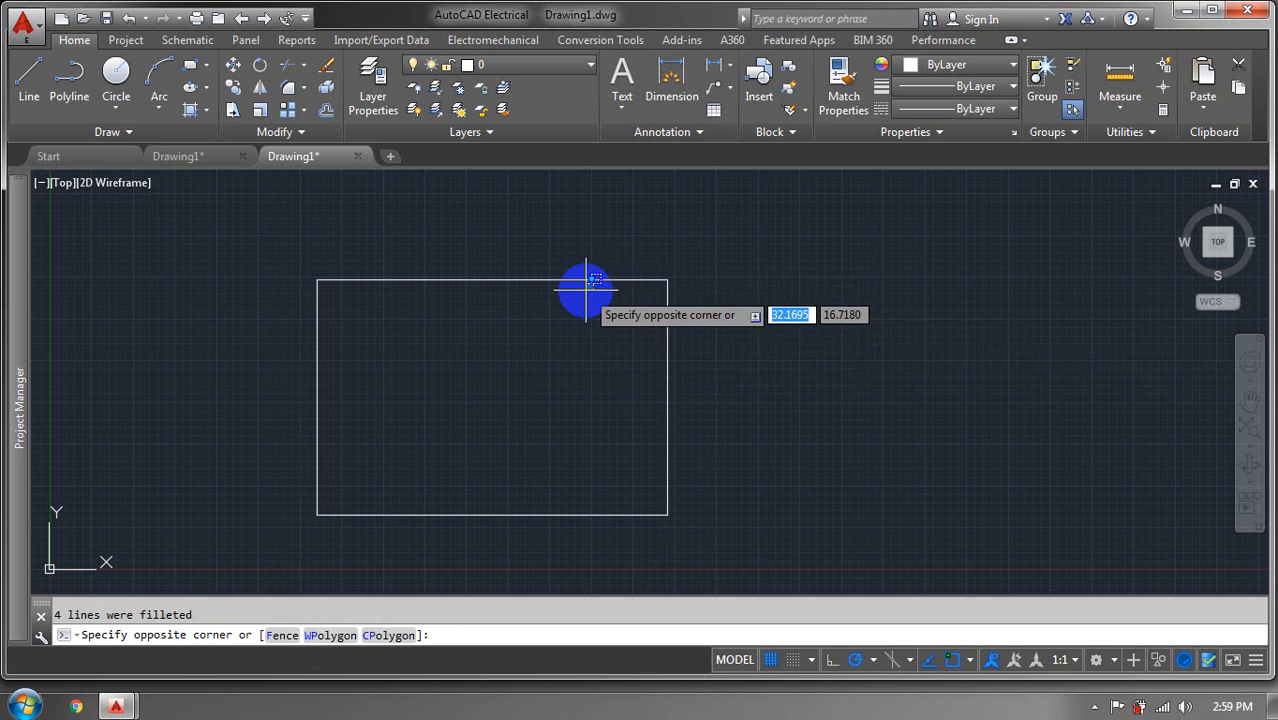
key(Return)
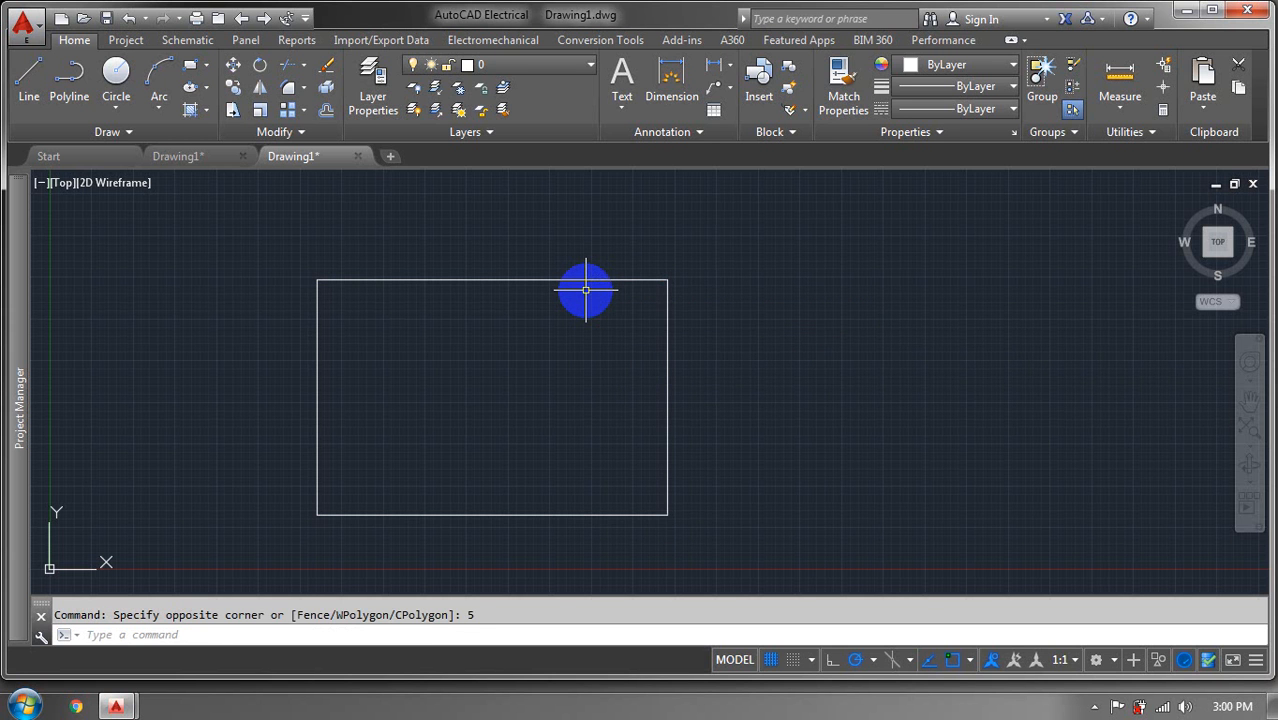
click(669, 307)
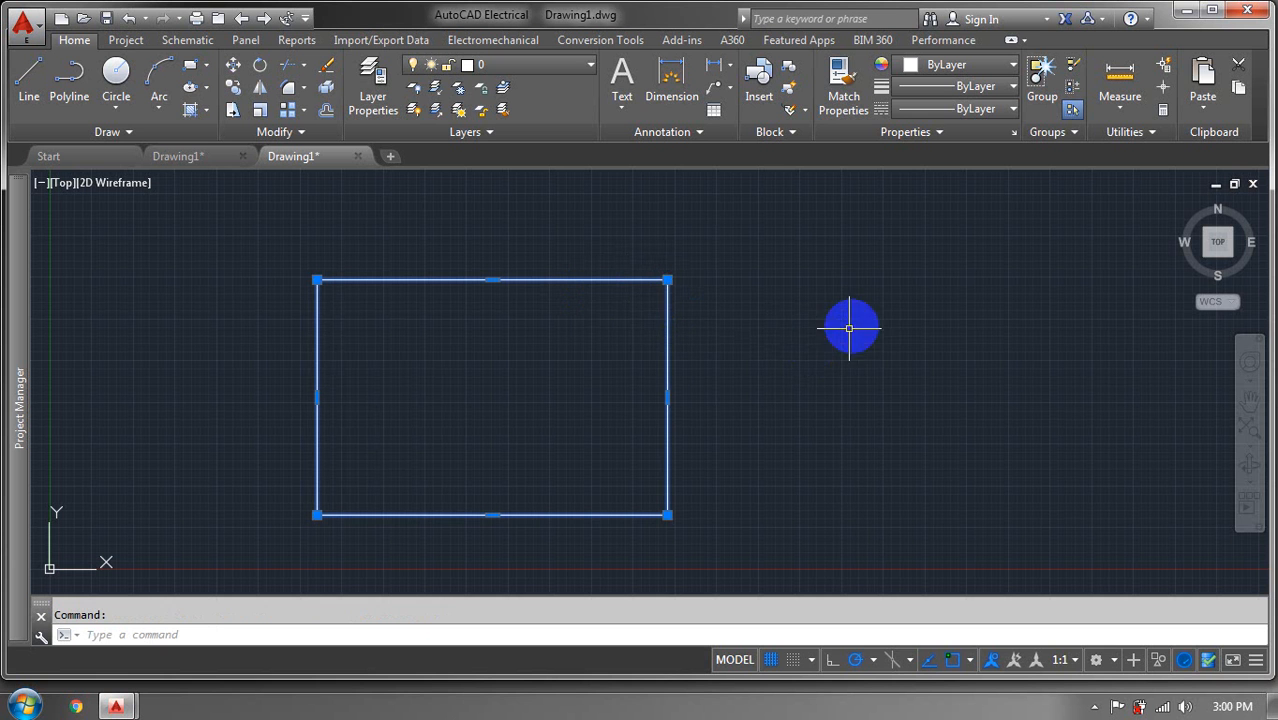
click(852, 318)
click(857, 311)
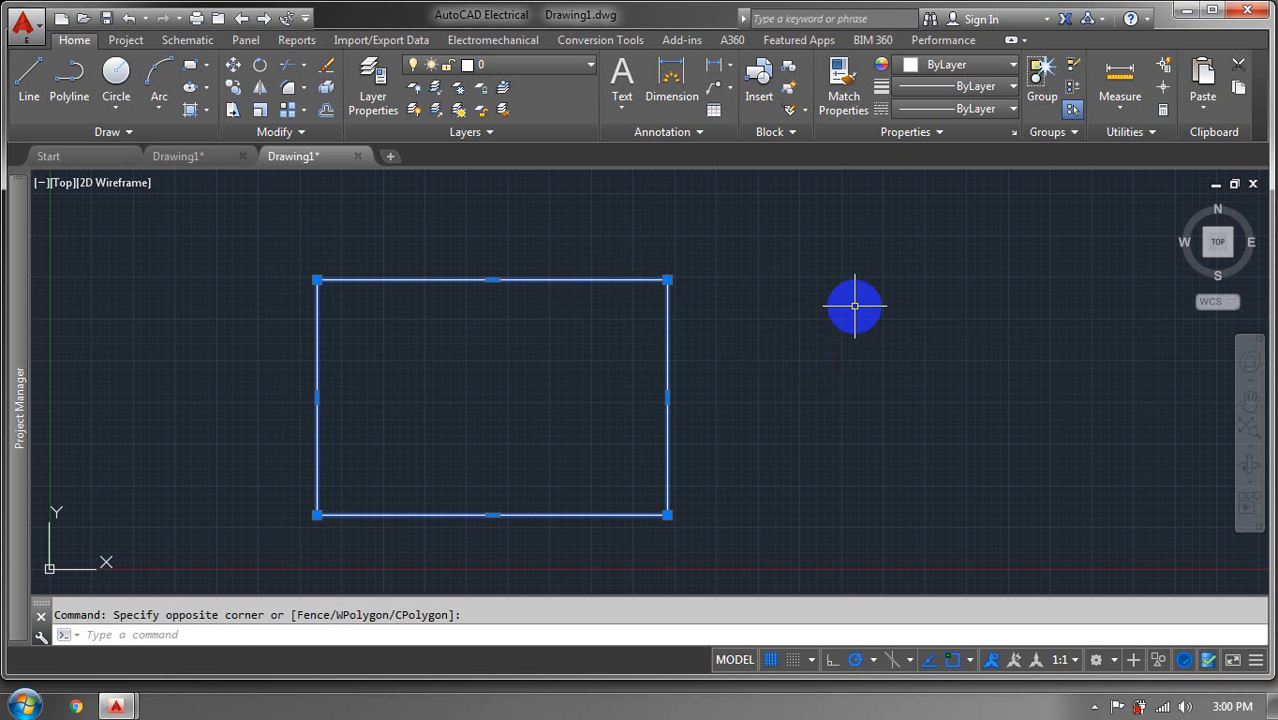
key(Escape)
click(808, 266)
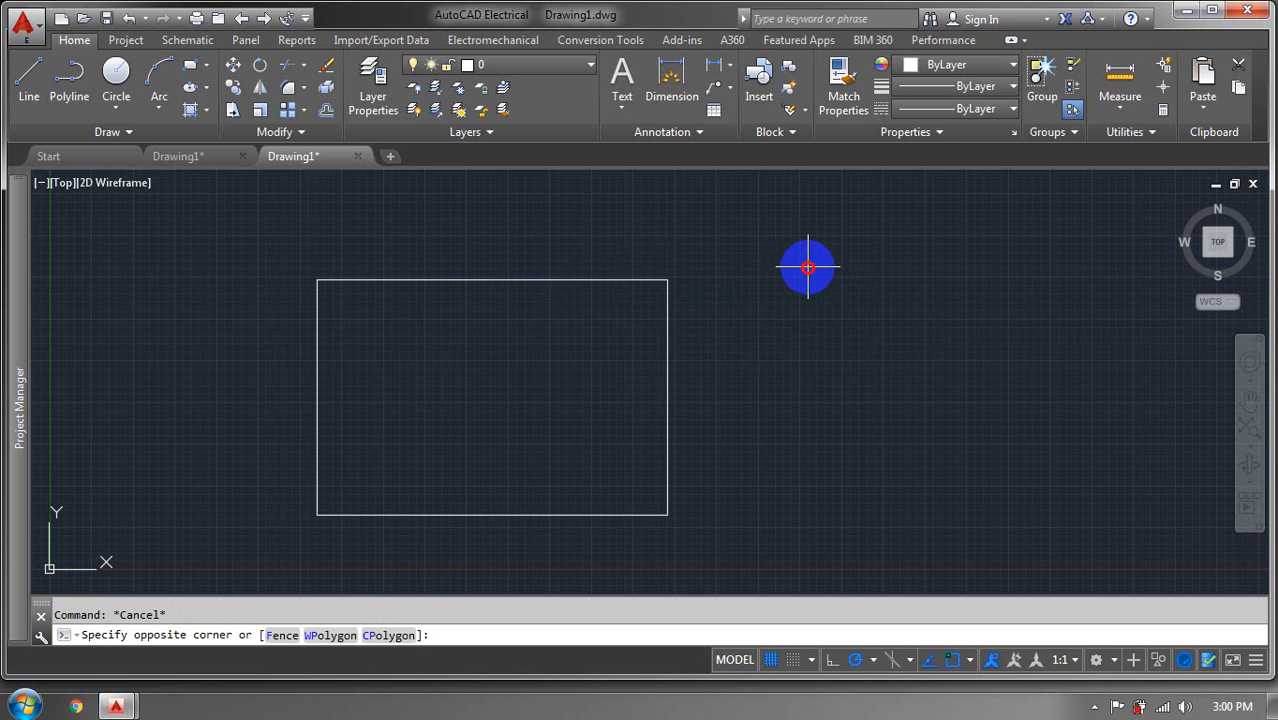
click(247, 537)
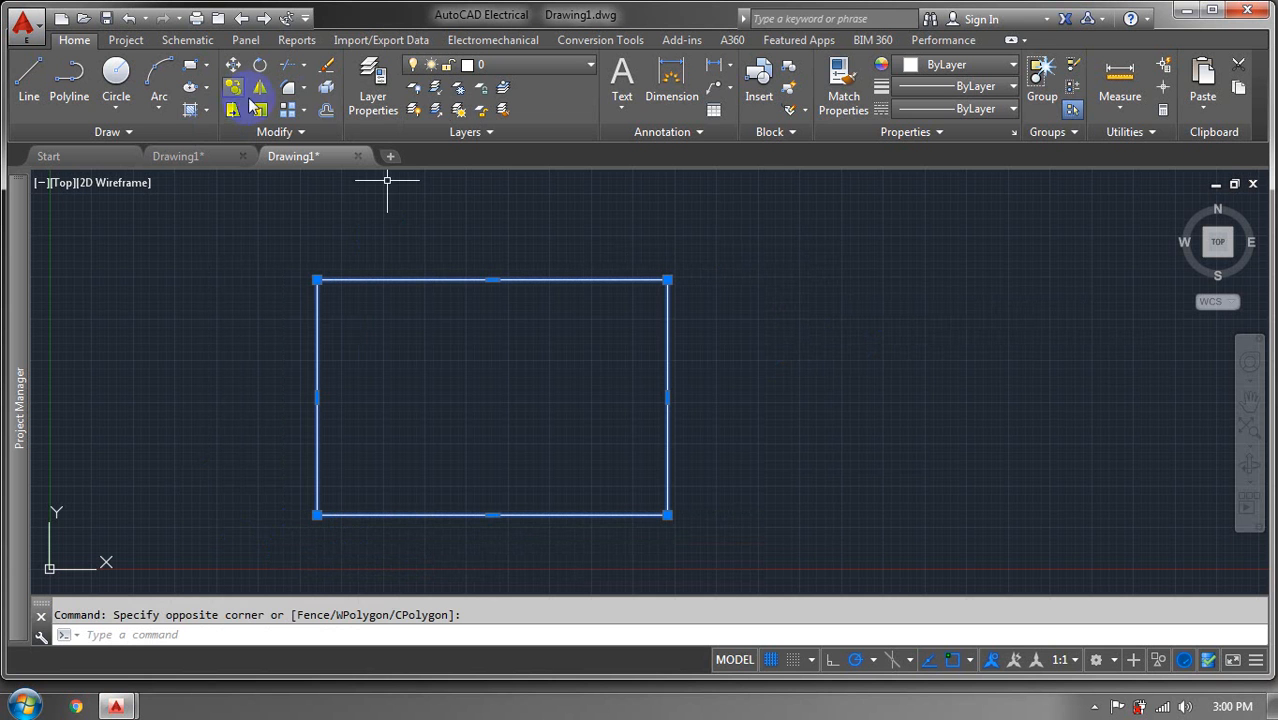
right_click(631, 288)
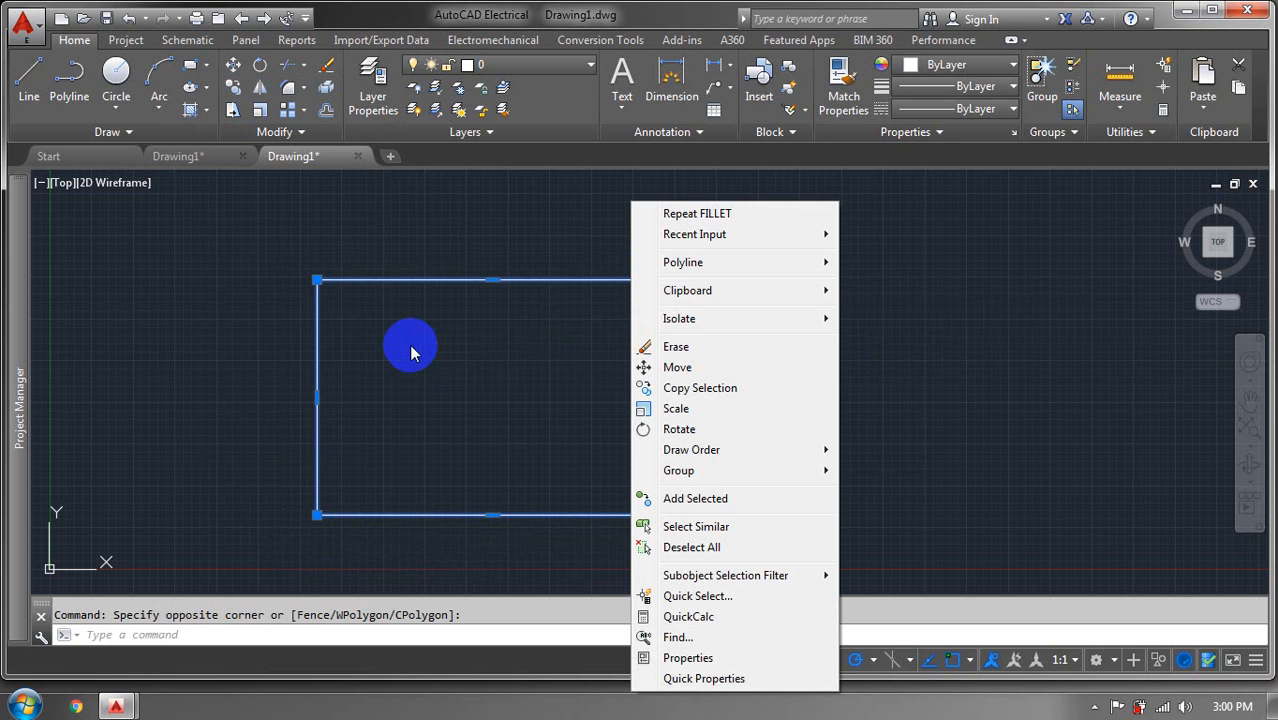
mouse_move(745, 264)
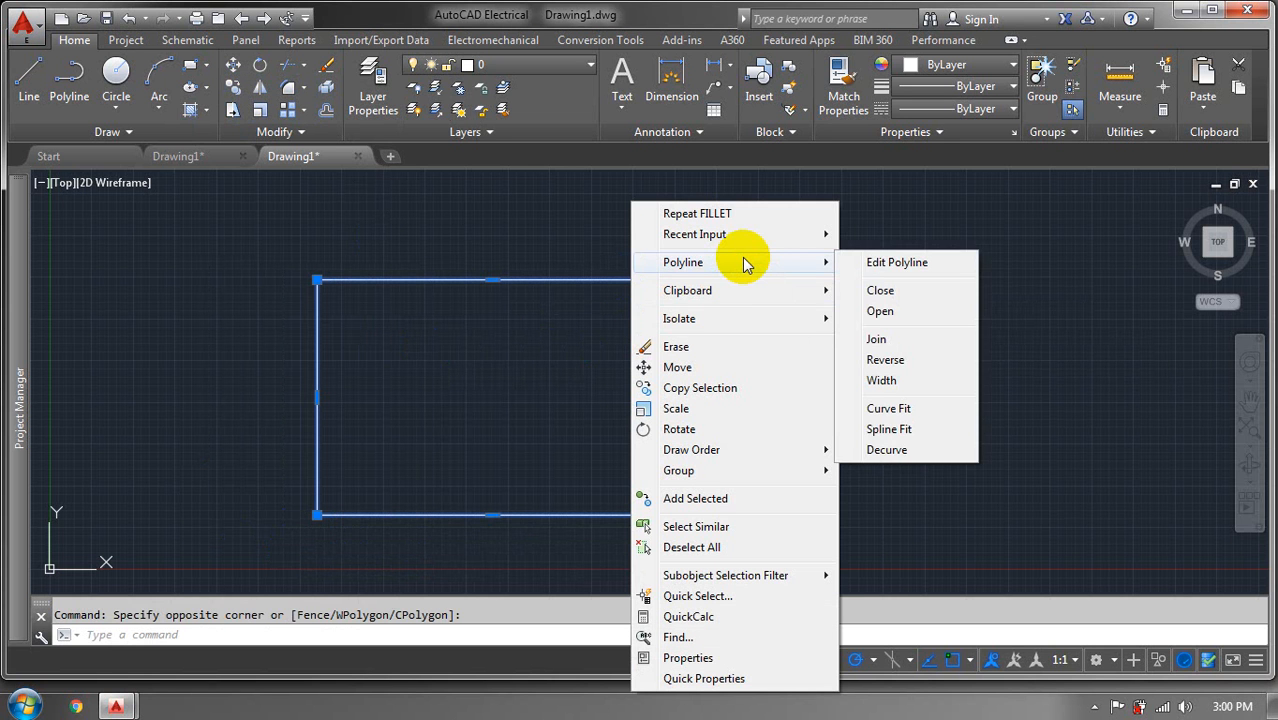
Fillet the rectangle's upper-right corner with a radius of 5, and undo that fillet
click(303, 88)
click(326, 120)
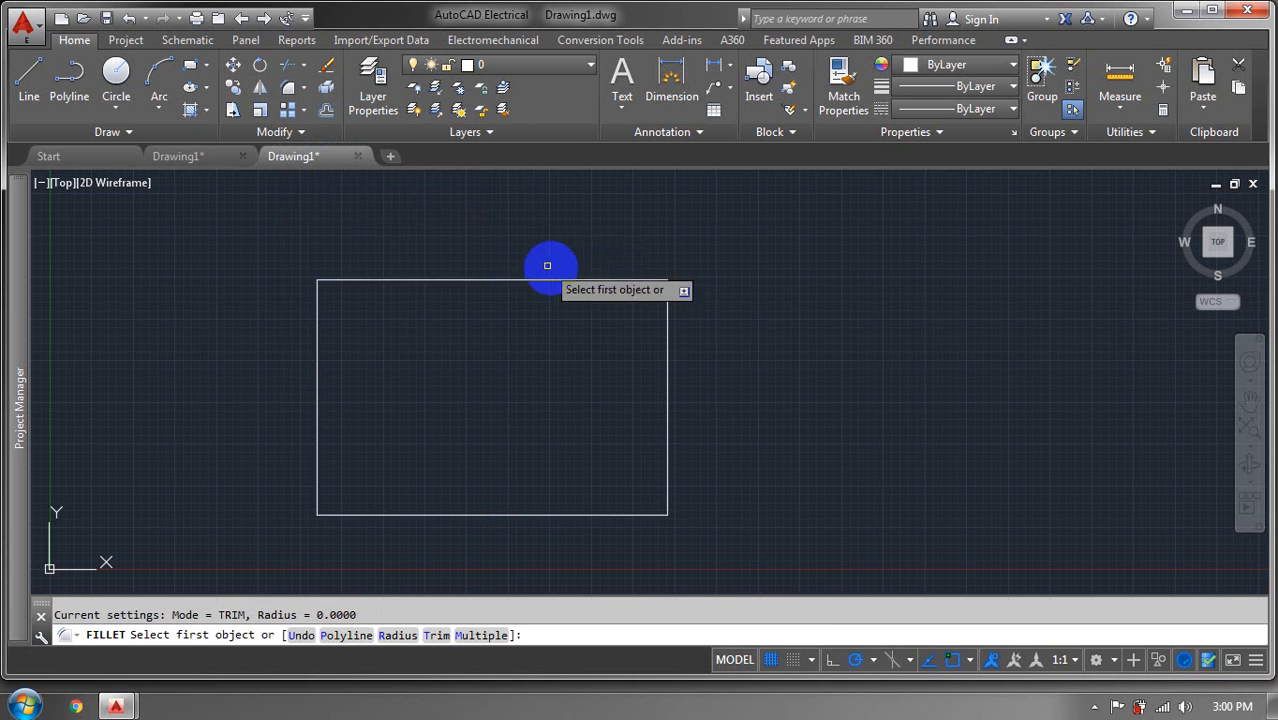
click(614, 282)
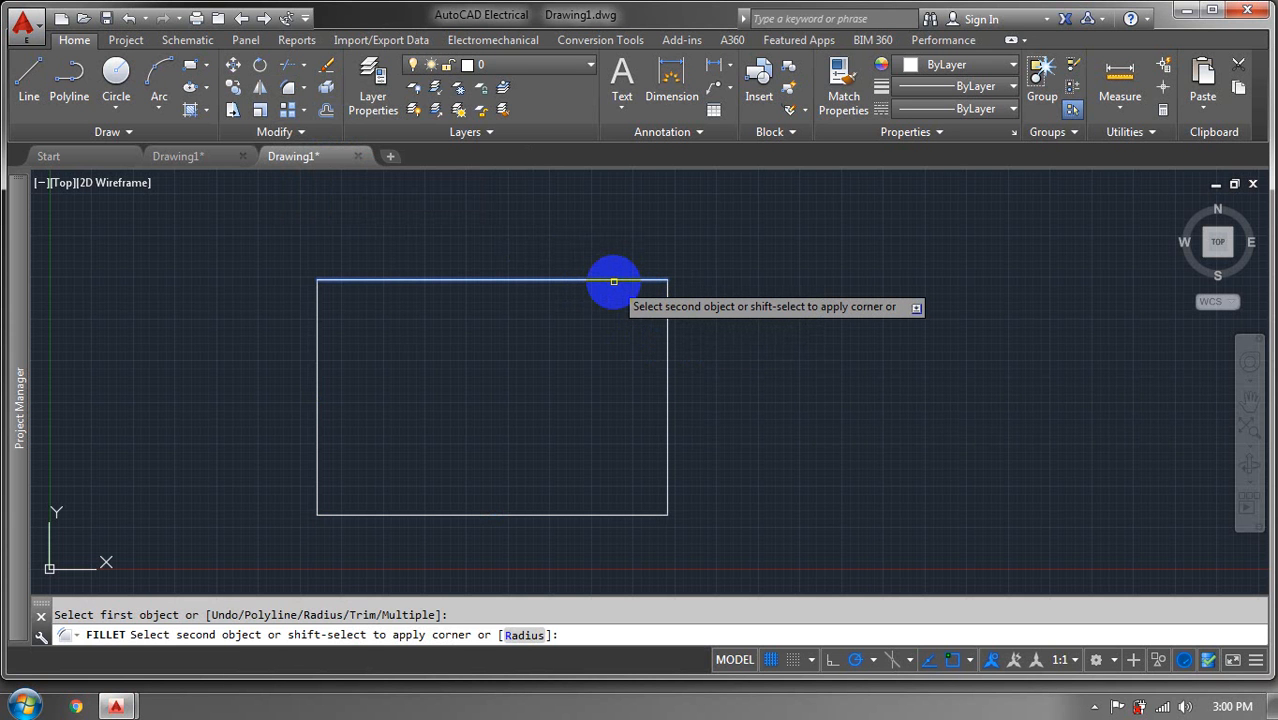
right_click(614, 282)
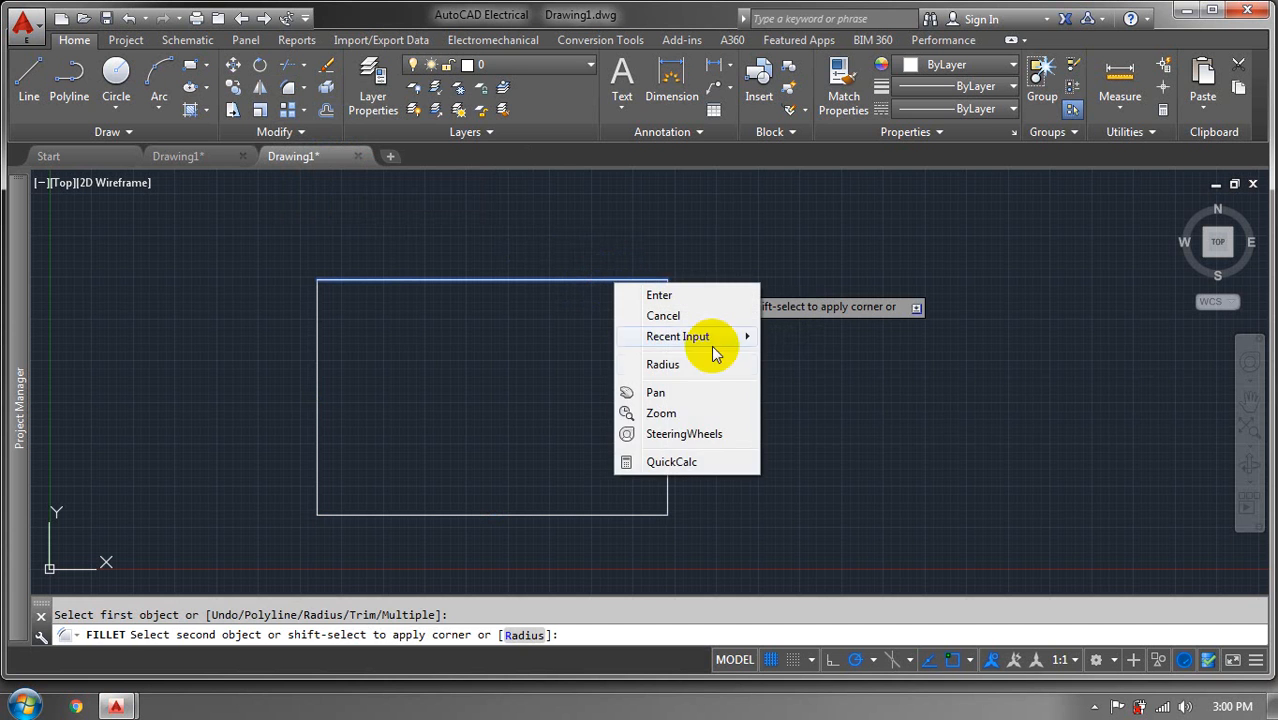
click(660, 363)
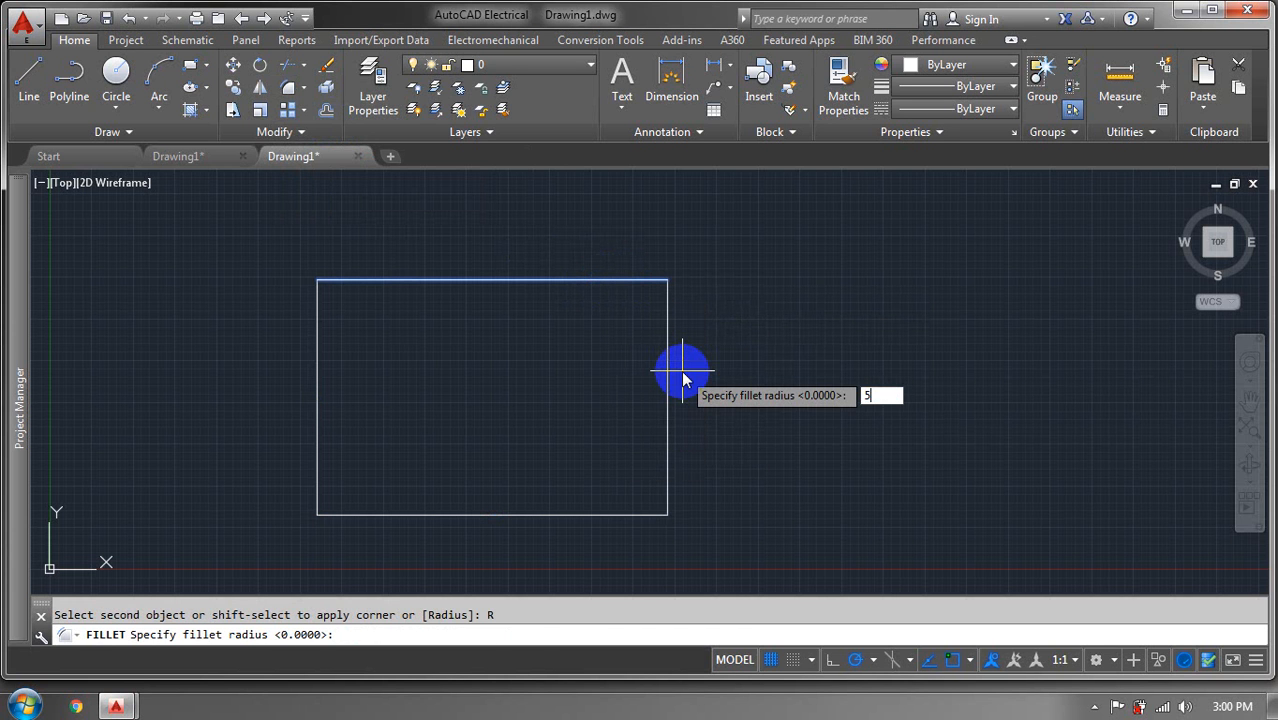
key(Return)
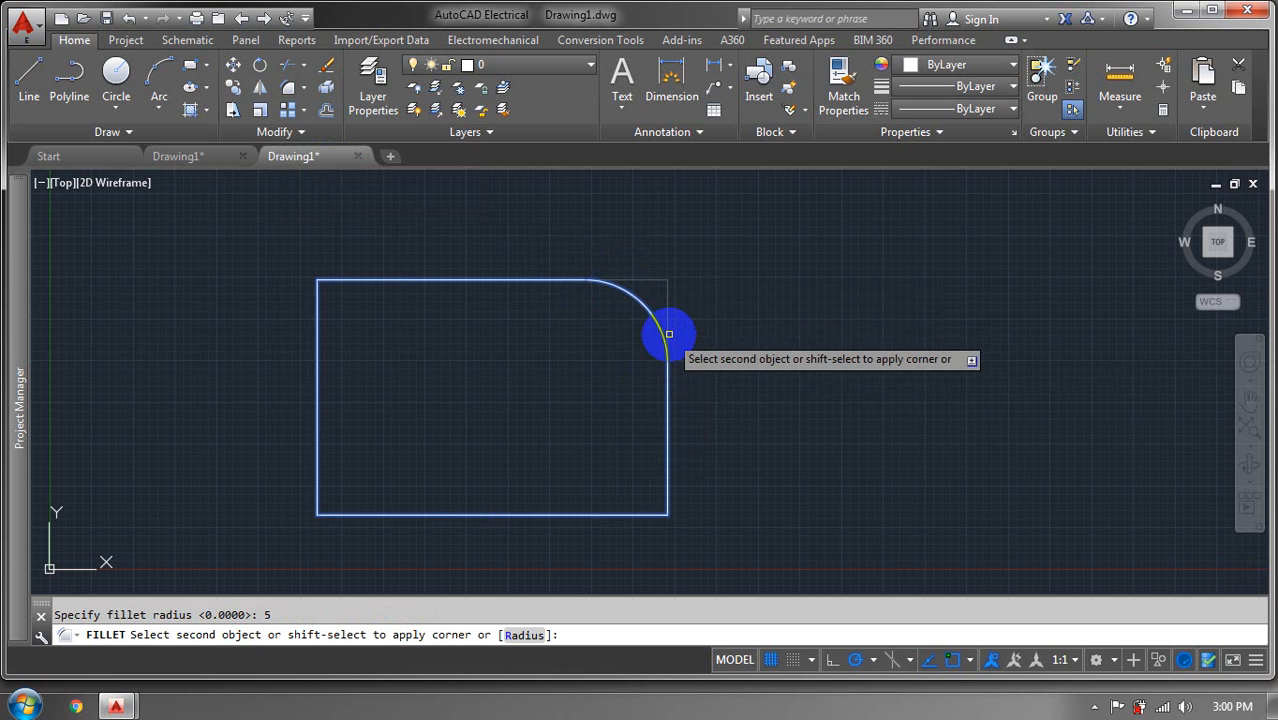
right_click(600, 285)
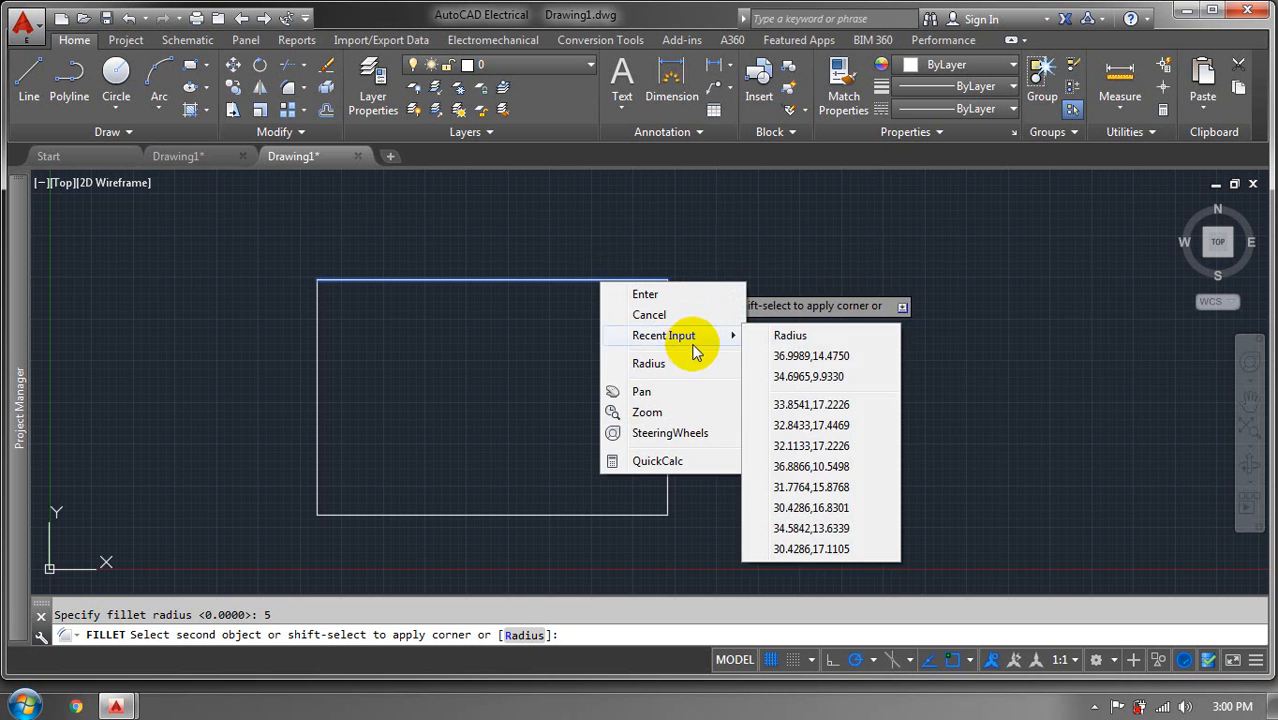
click(906, 433)
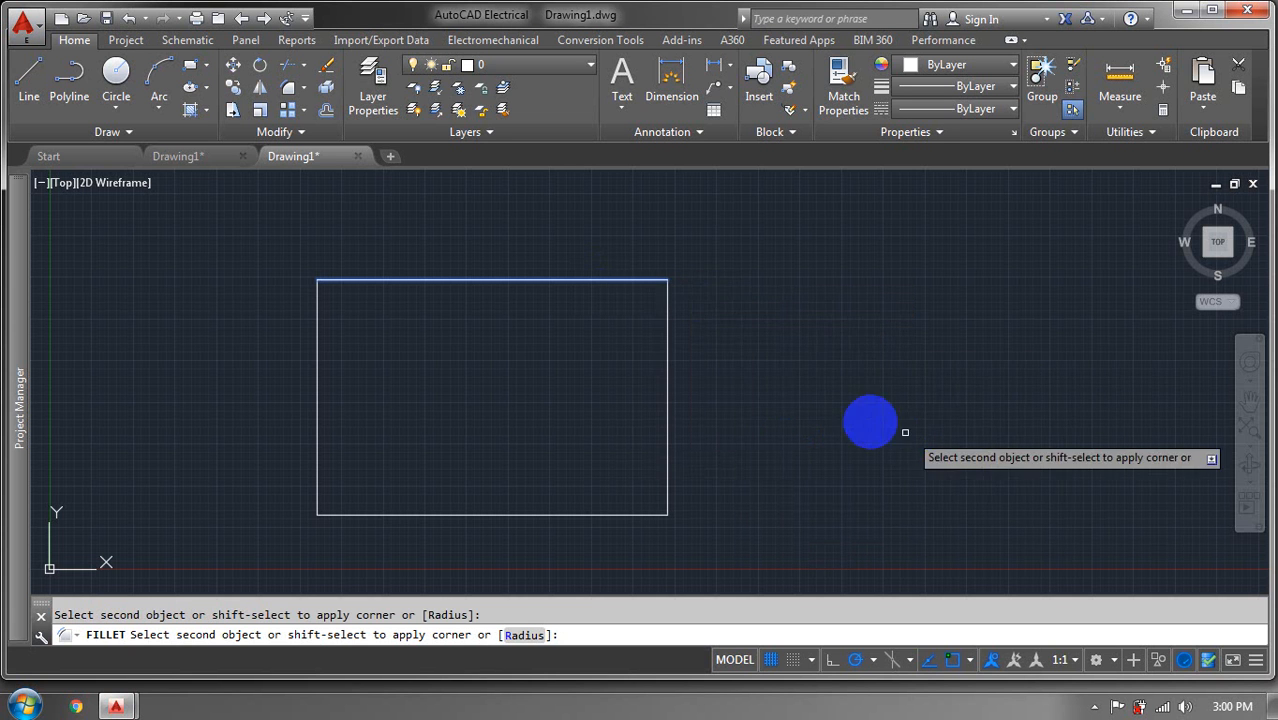
click(668, 332)
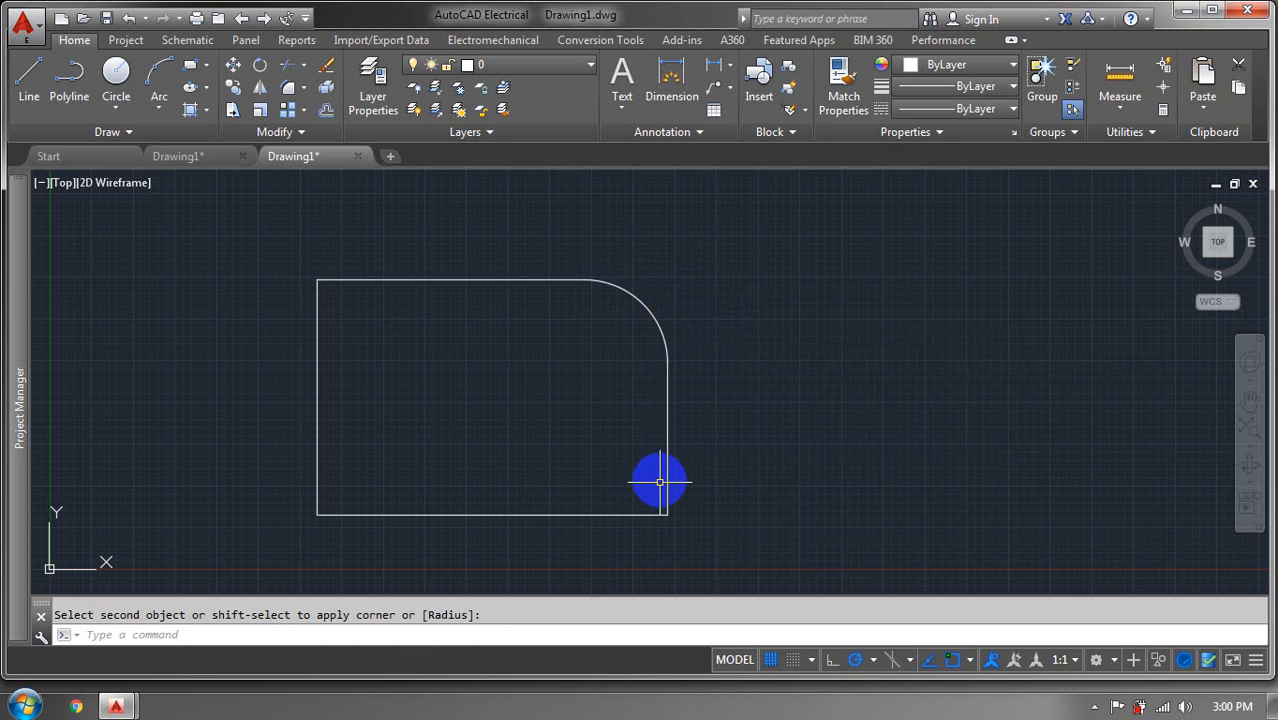
click(669, 473)
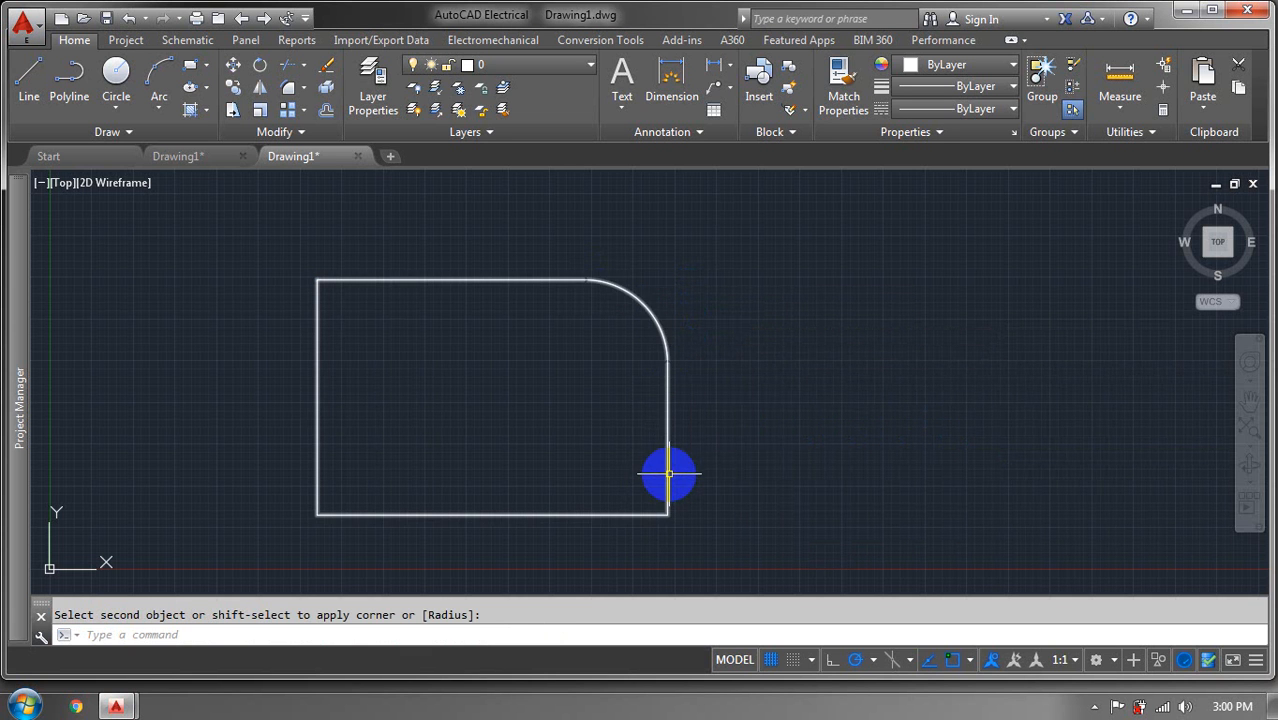
key(ctrl+z)
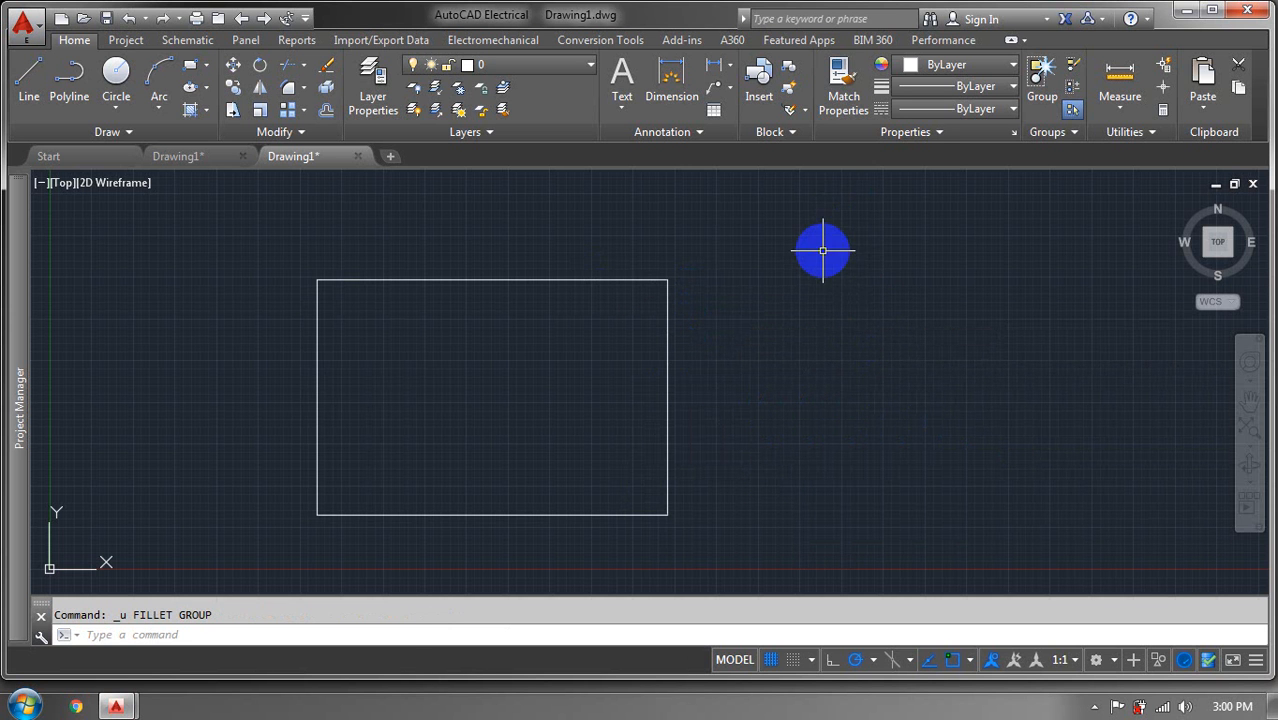
Fillet all four corners of the rectangle at once using the Polyline option with a radius of 5, and undo it
click(824, 249)
click(200, 553)
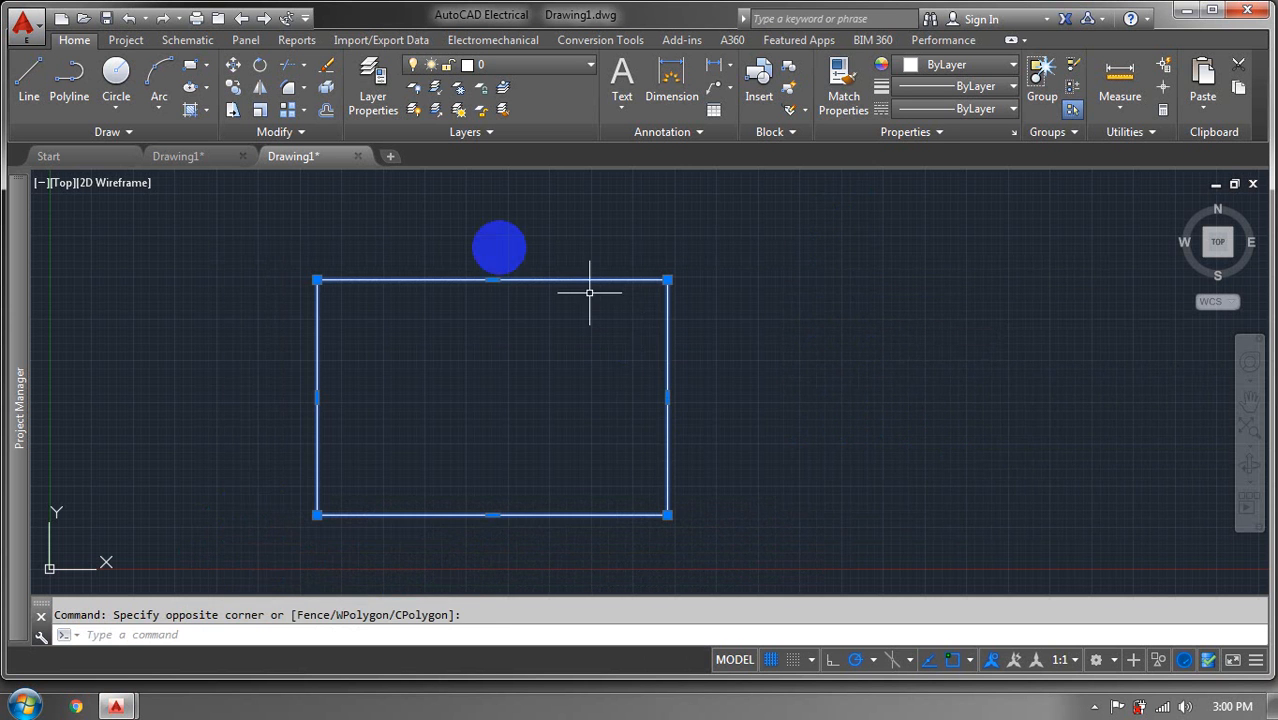
click(297, 89)
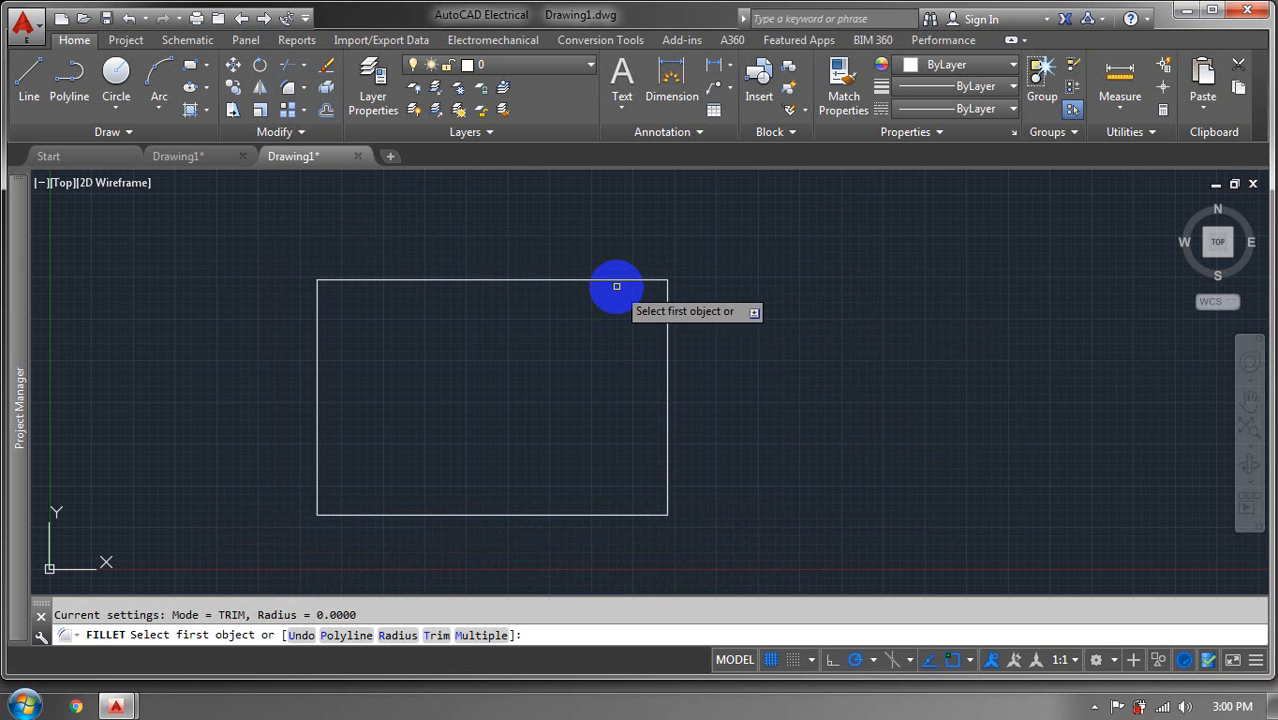
right_click(736, 296)
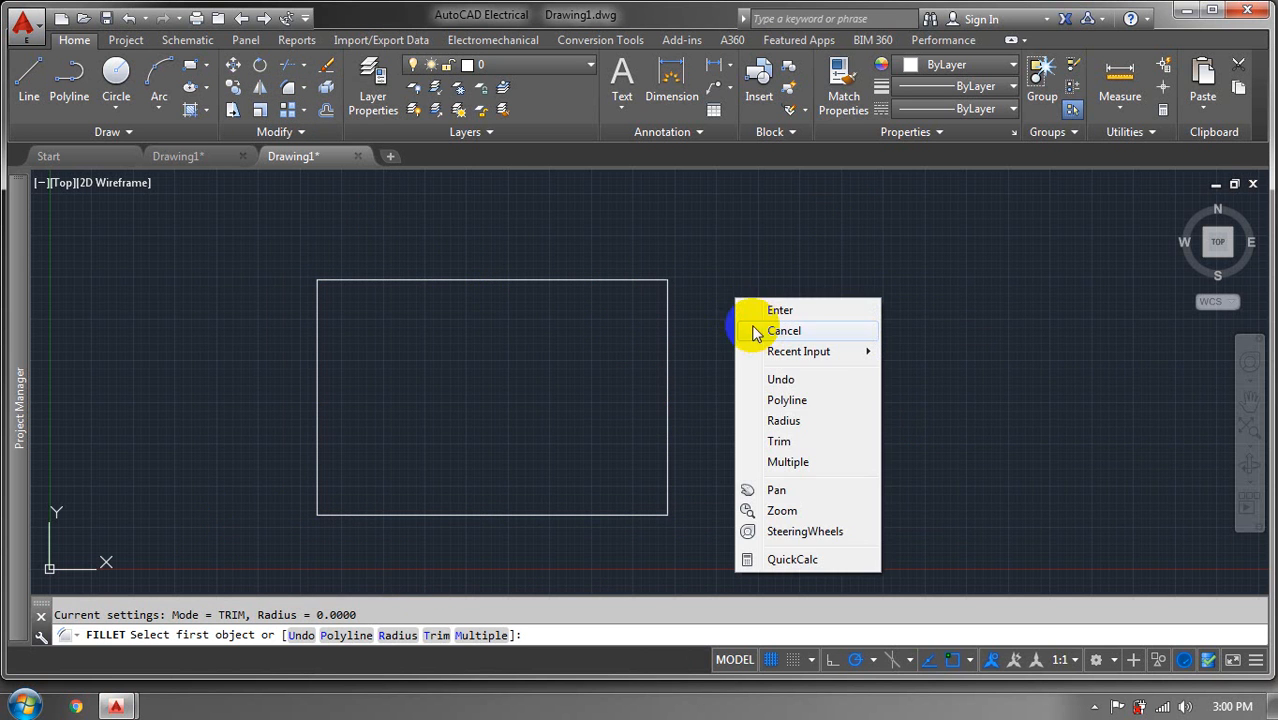
click(813, 403)
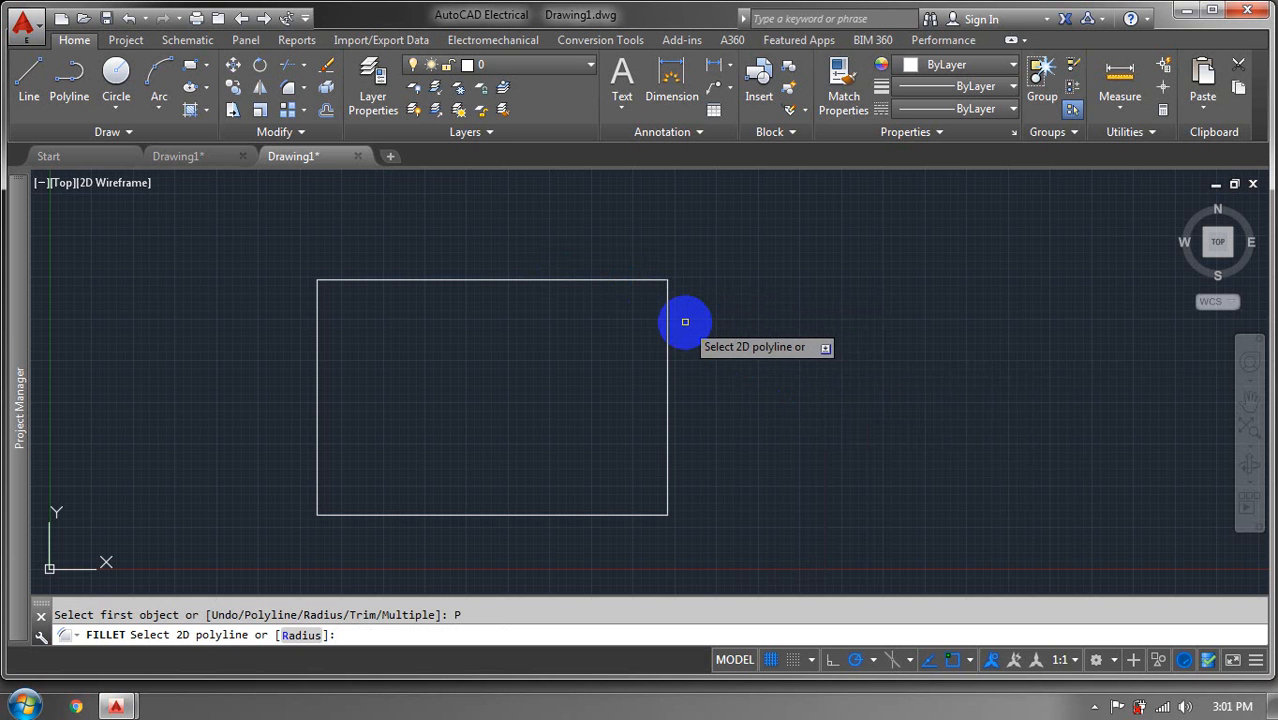
right_click(690, 326)
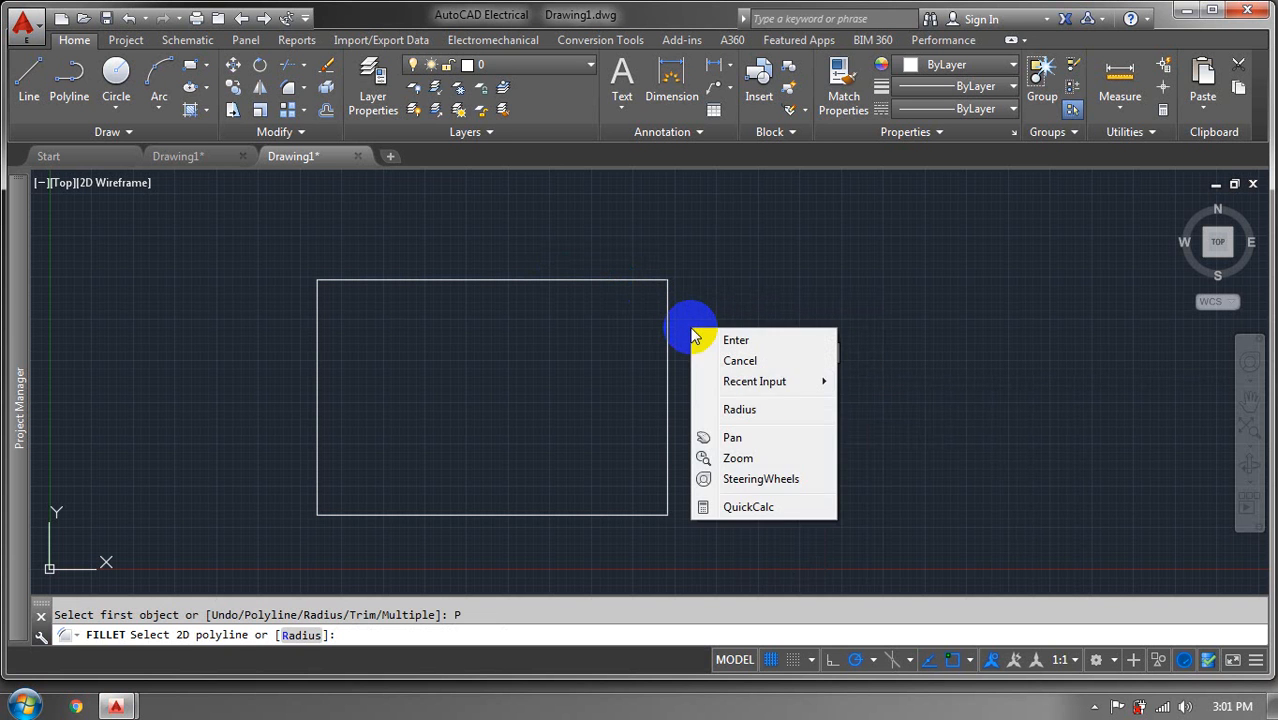
click(768, 410)
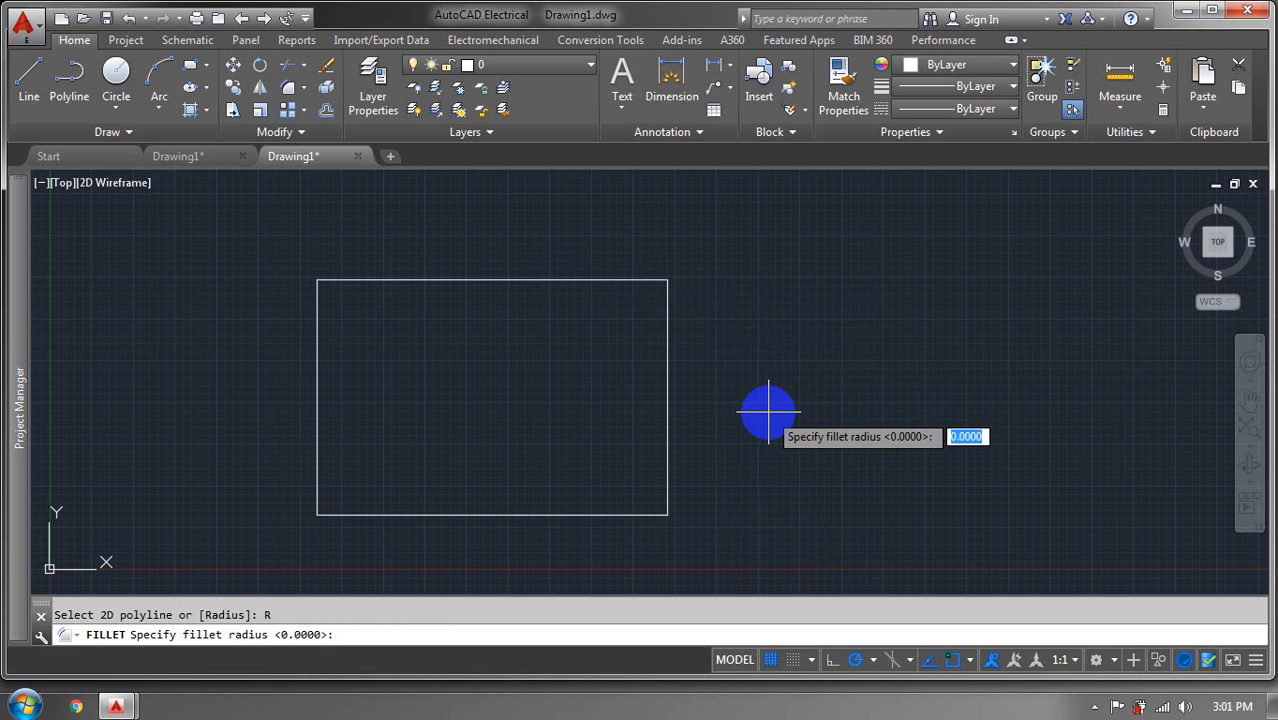
text(5)
key(Return)
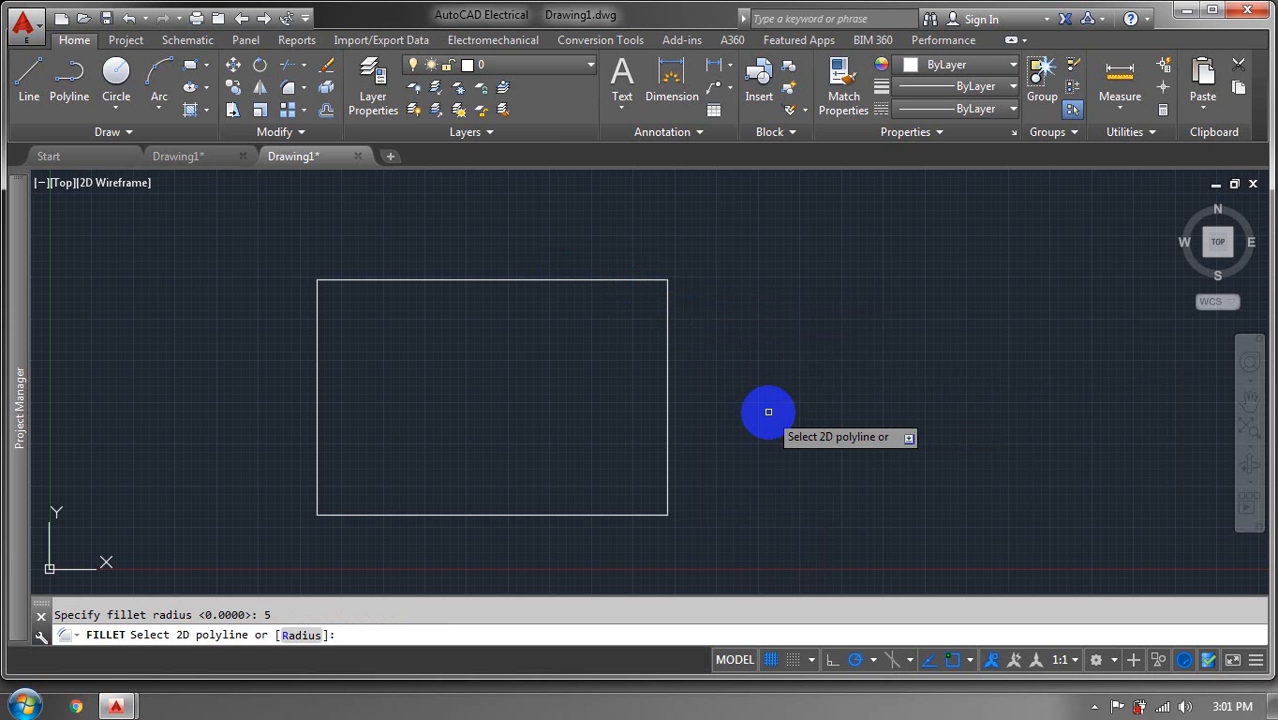
click(639, 277)
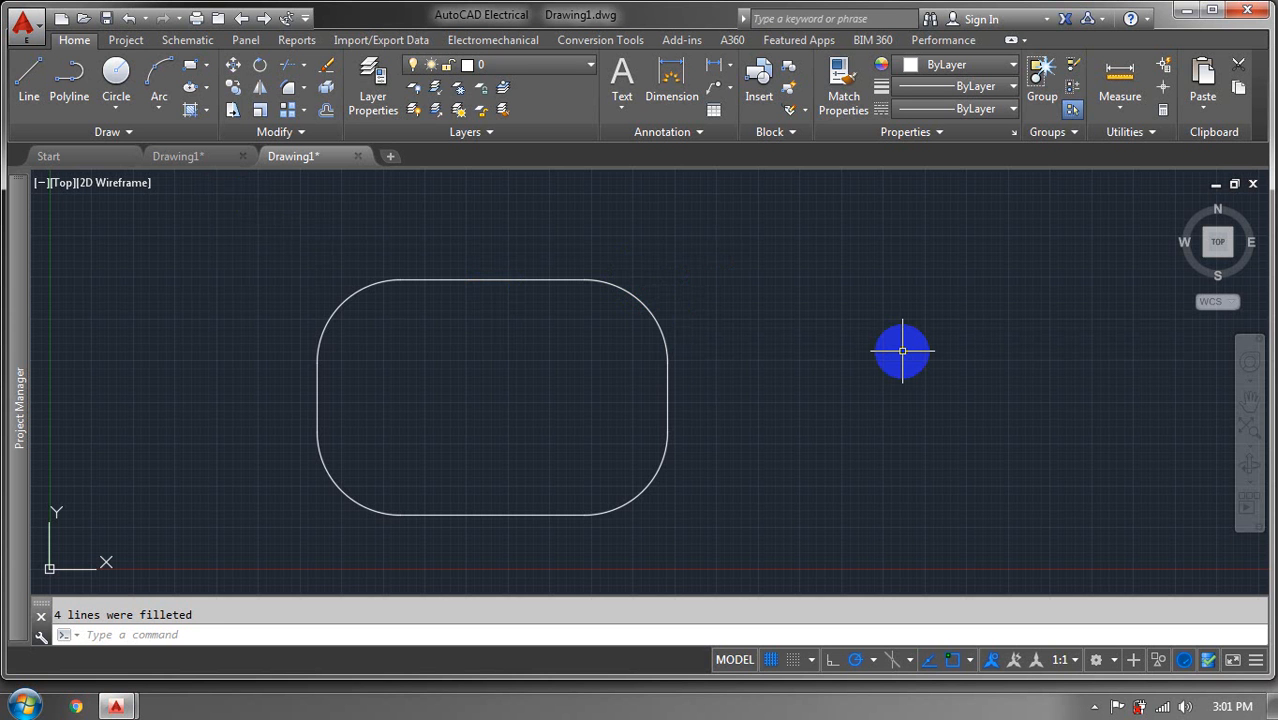
key(ctrl+z)
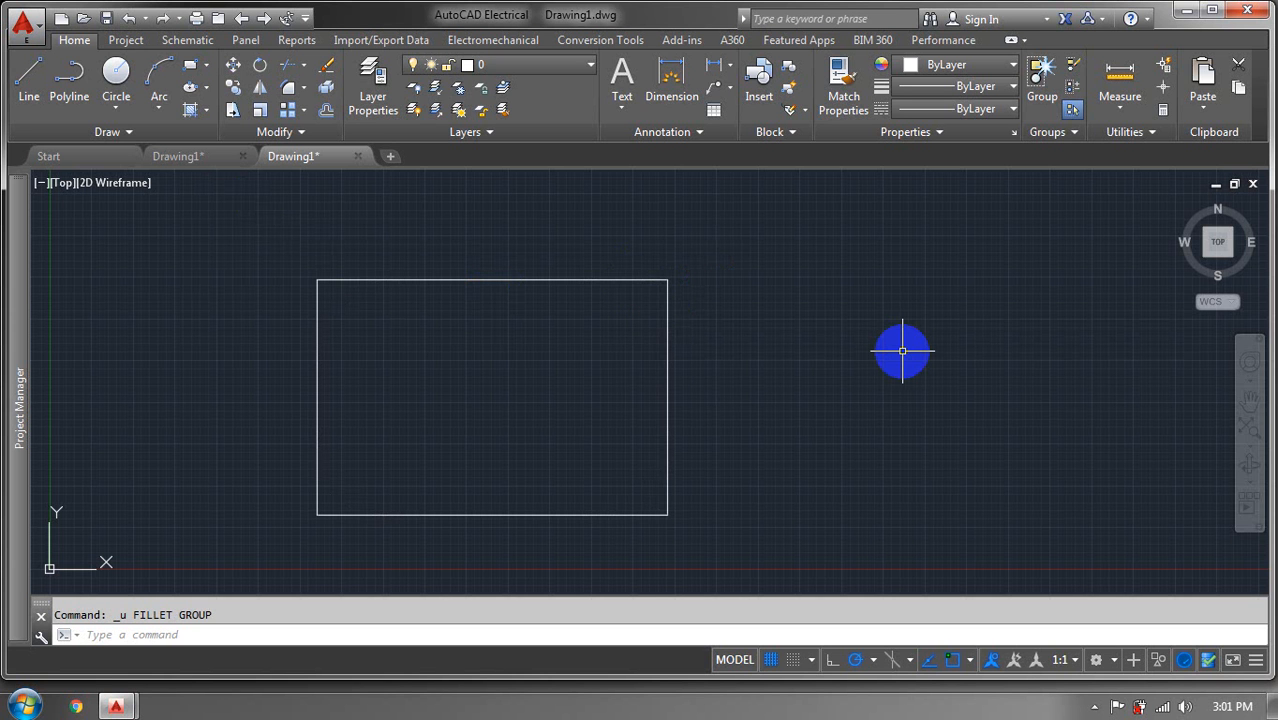
Fillet the rectangle's upper-right corner with a radius of 3, using Fillet's Multiple option
click(714, 209)
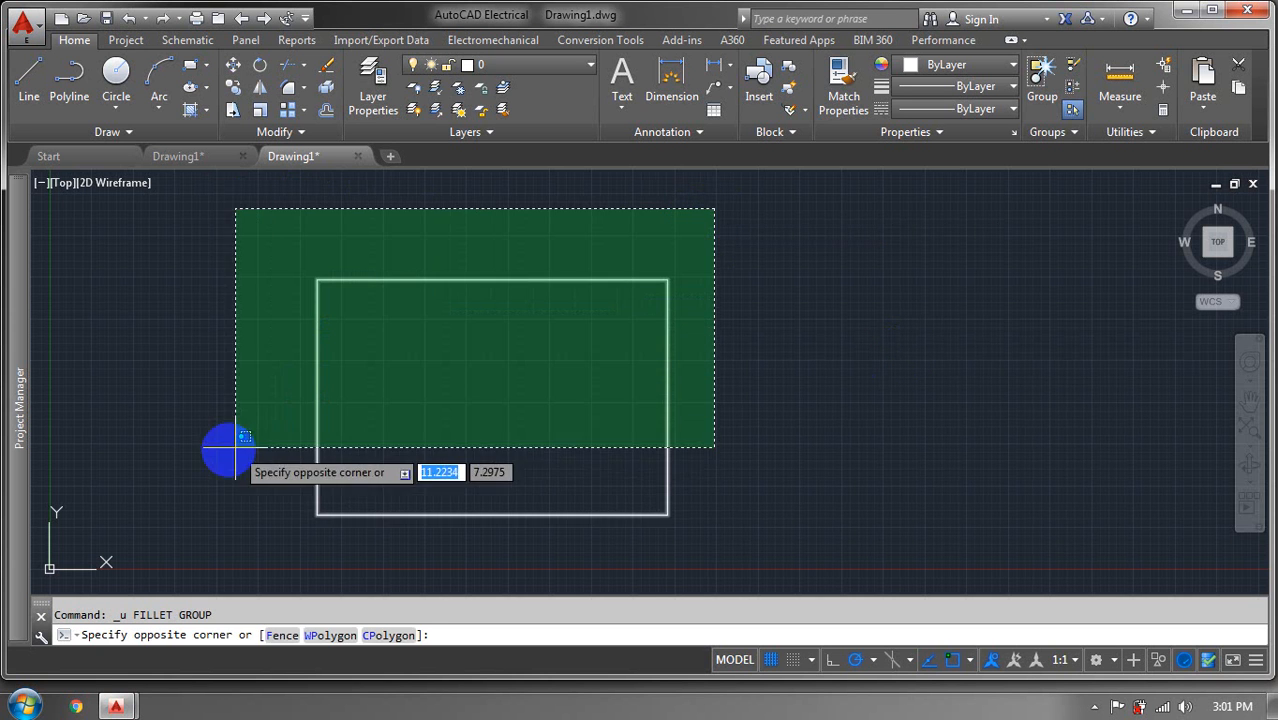
click(257, 555)
click(308, 90)
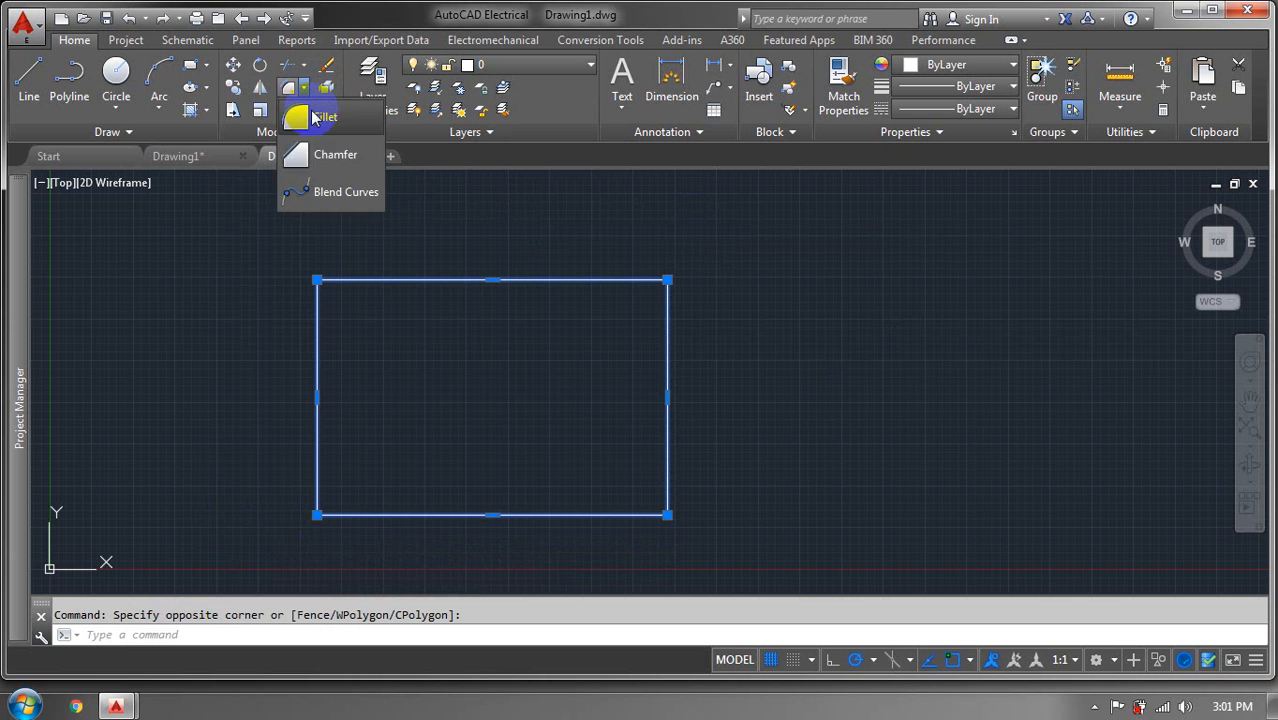
click(322, 115)
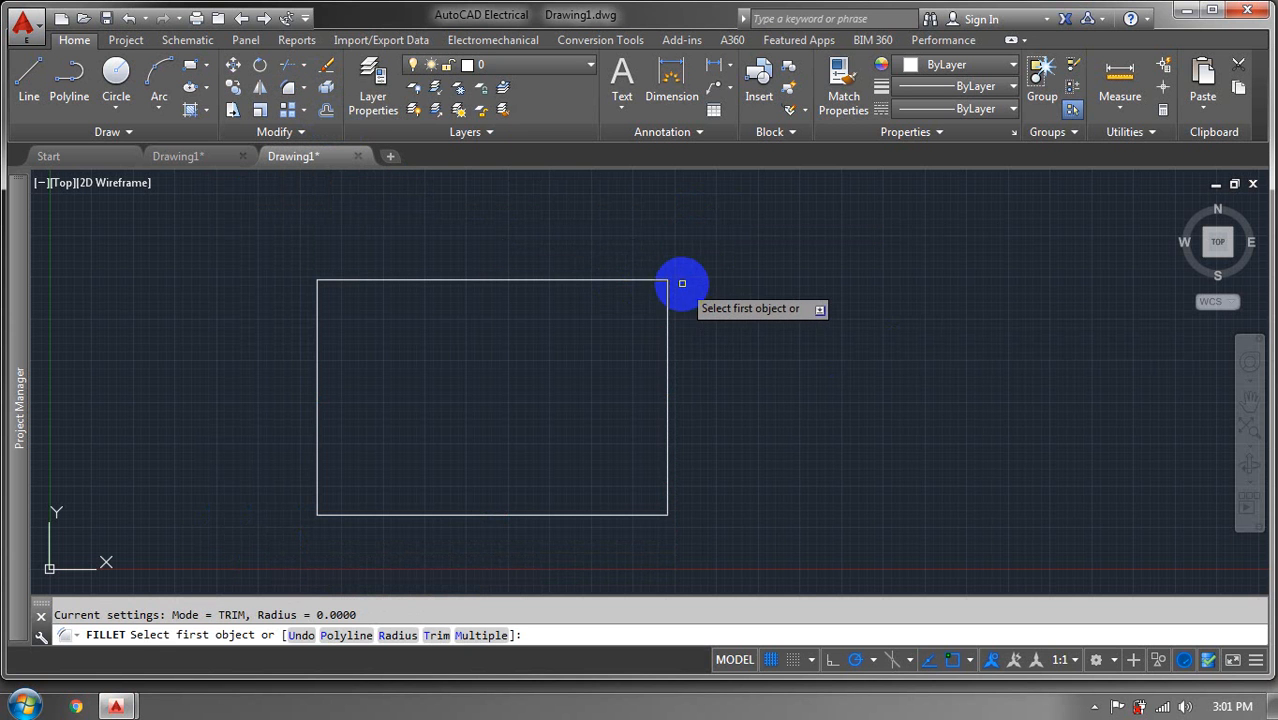
right_click(631, 287)
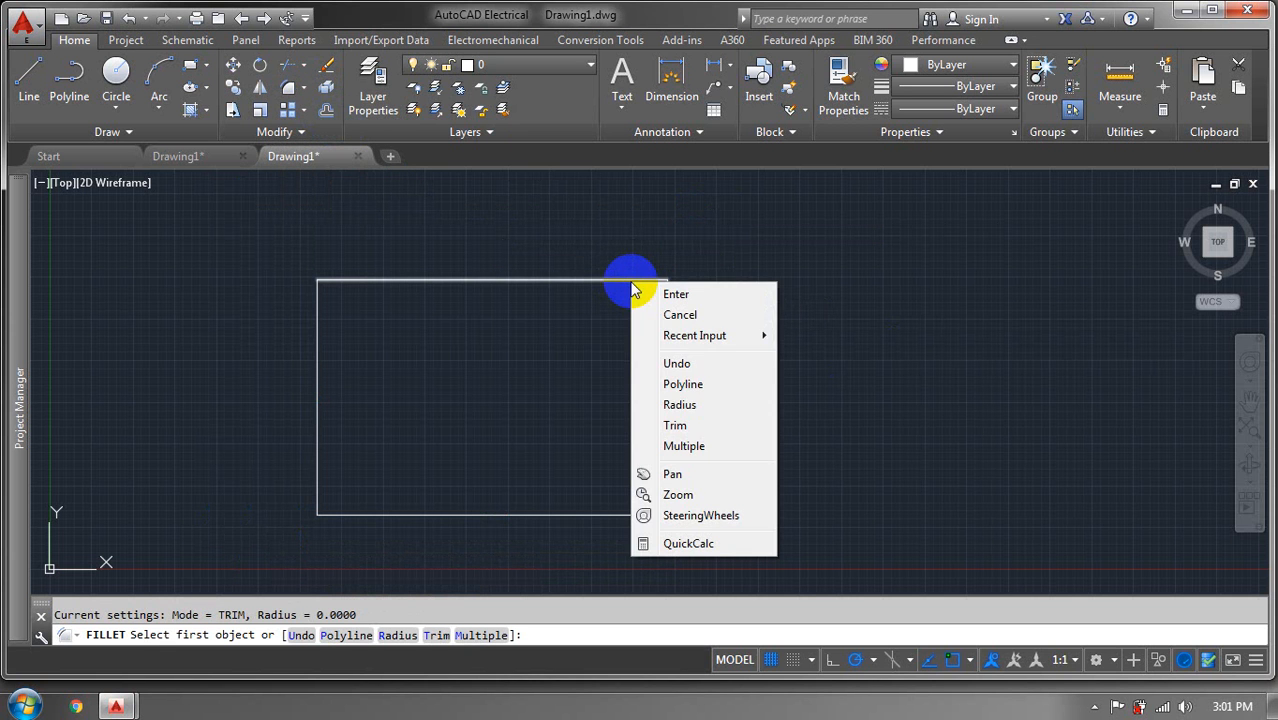
click(684, 446)
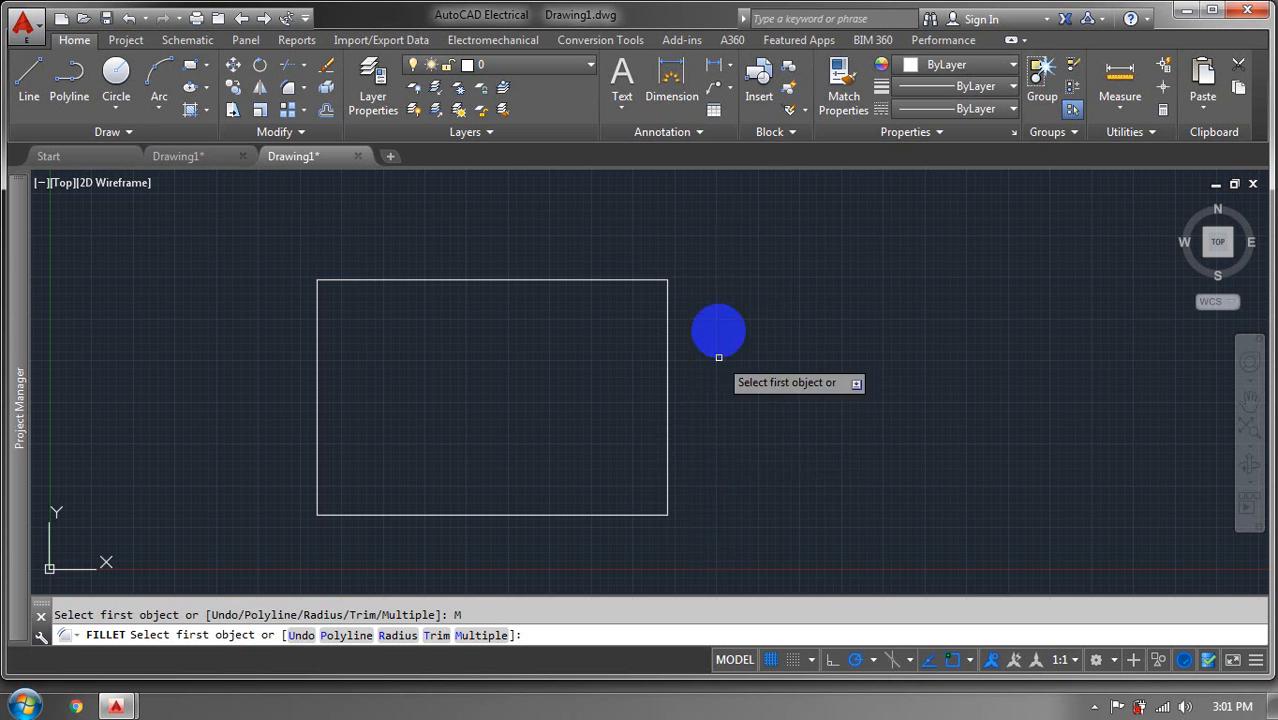
right_click(741, 332)
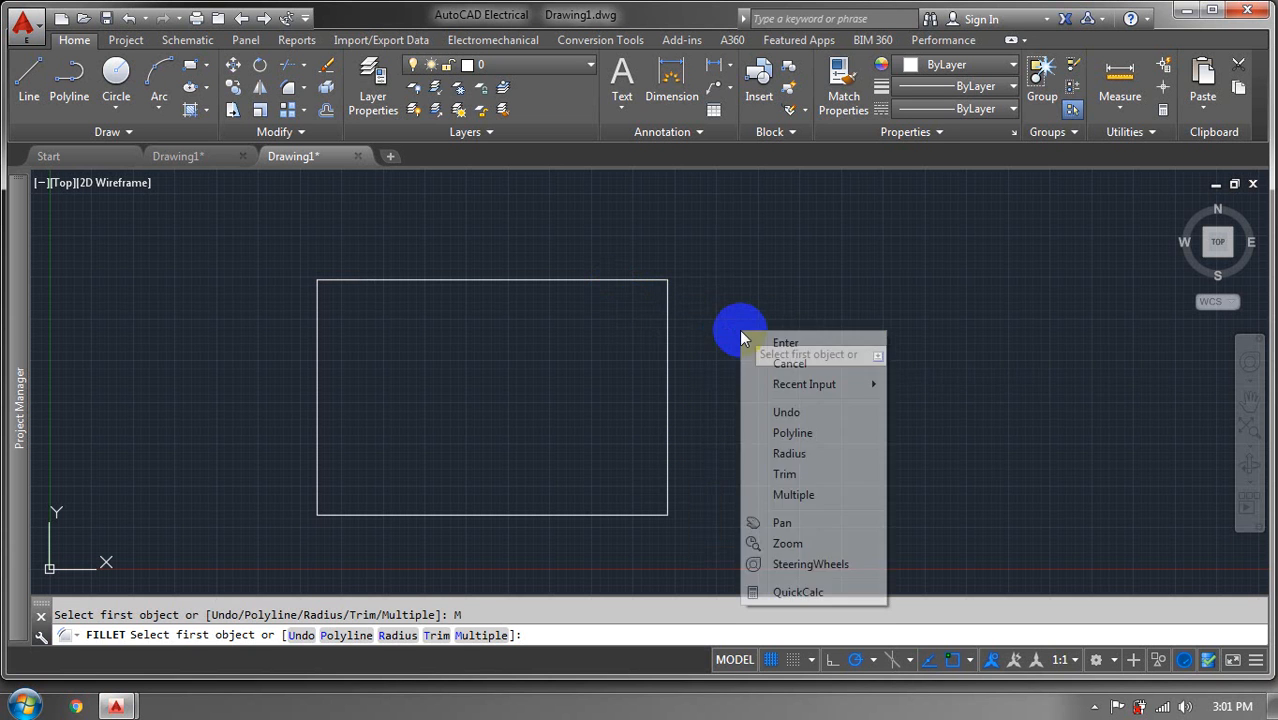
click(808, 455)
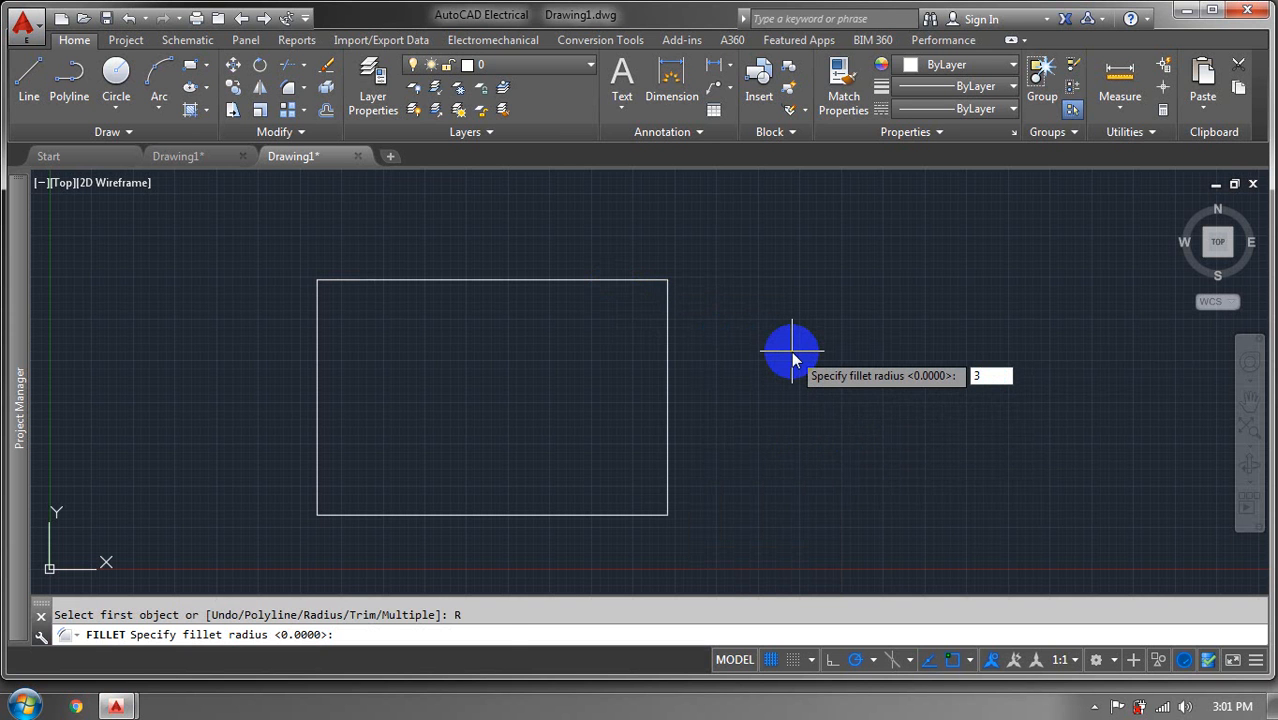
text(3)
key(Return)
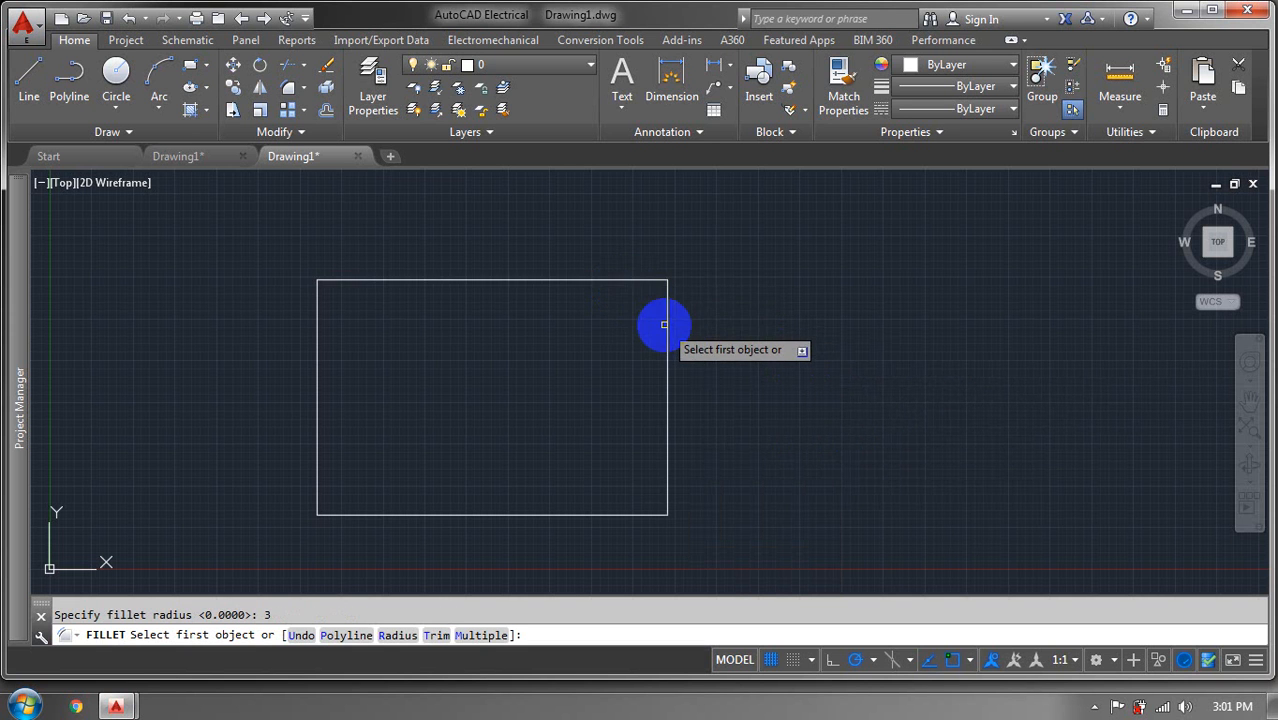
click(628, 280)
click(666, 318)
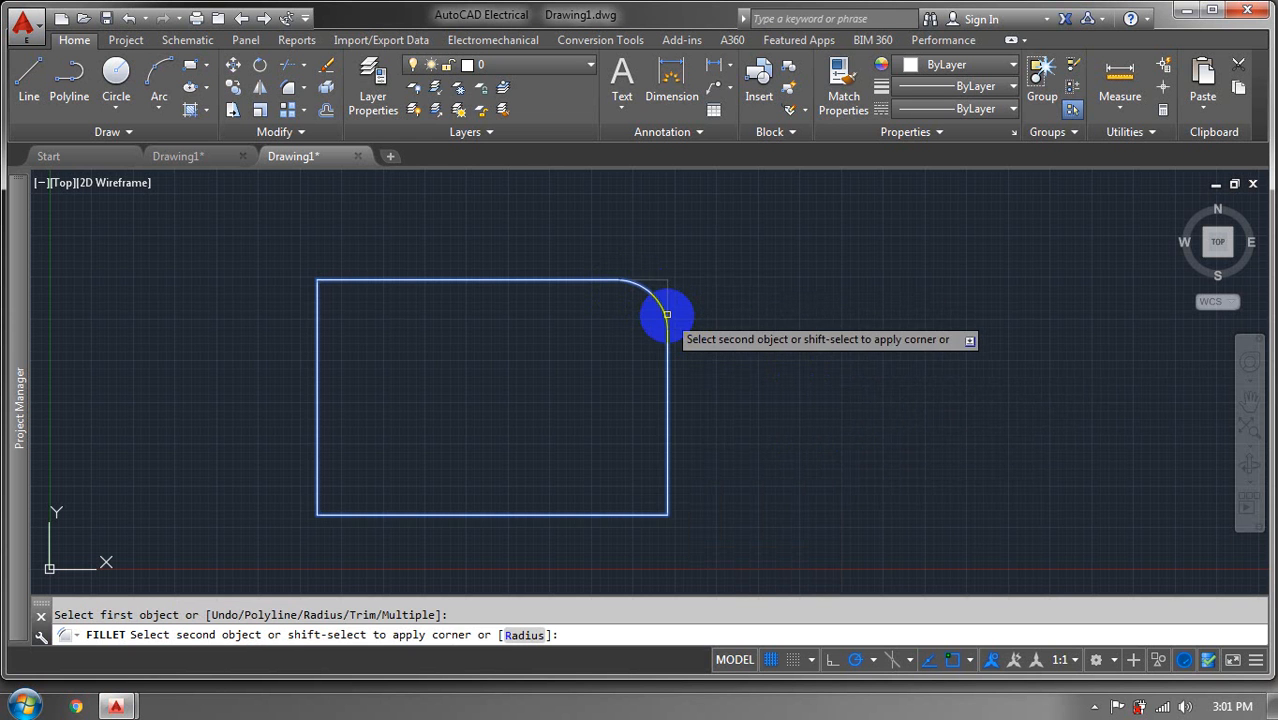
Fillet the rectangle's remaining three corners with the same radius, and undo the whole multiple fillet
click(665, 478)
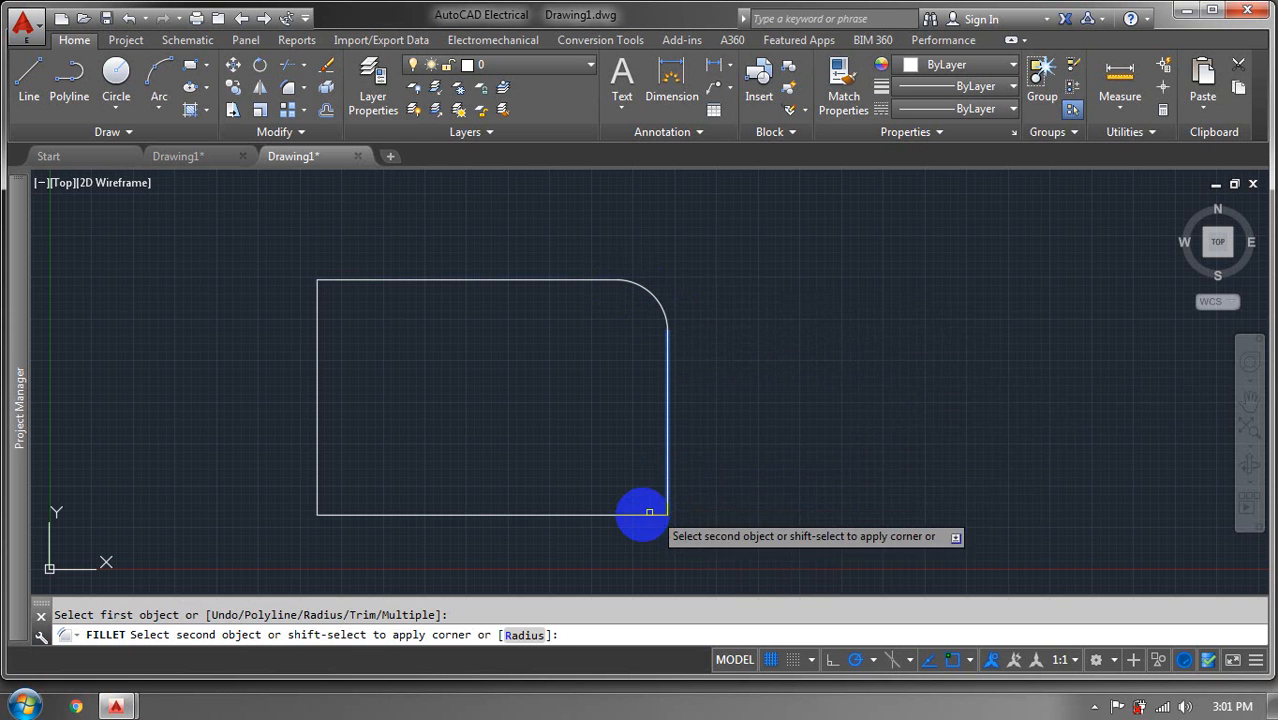
click(617, 514)
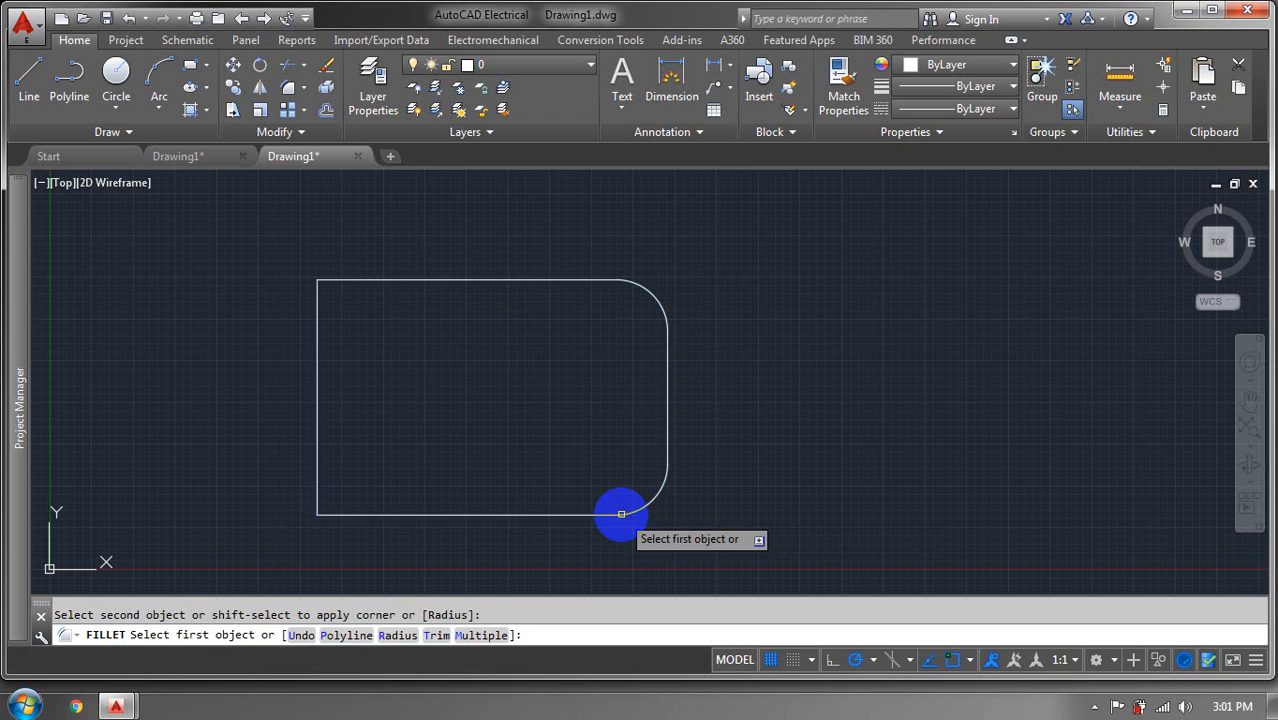
click(362, 515)
click(317, 472)
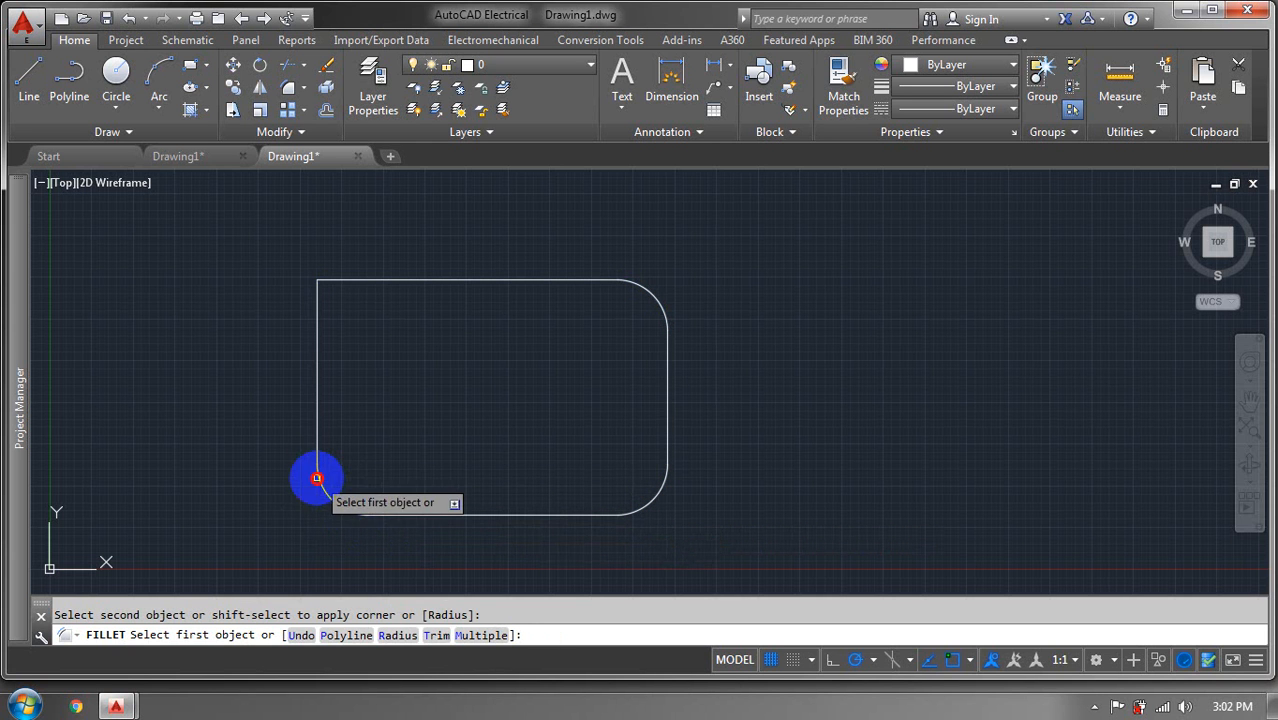
click(317, 319)
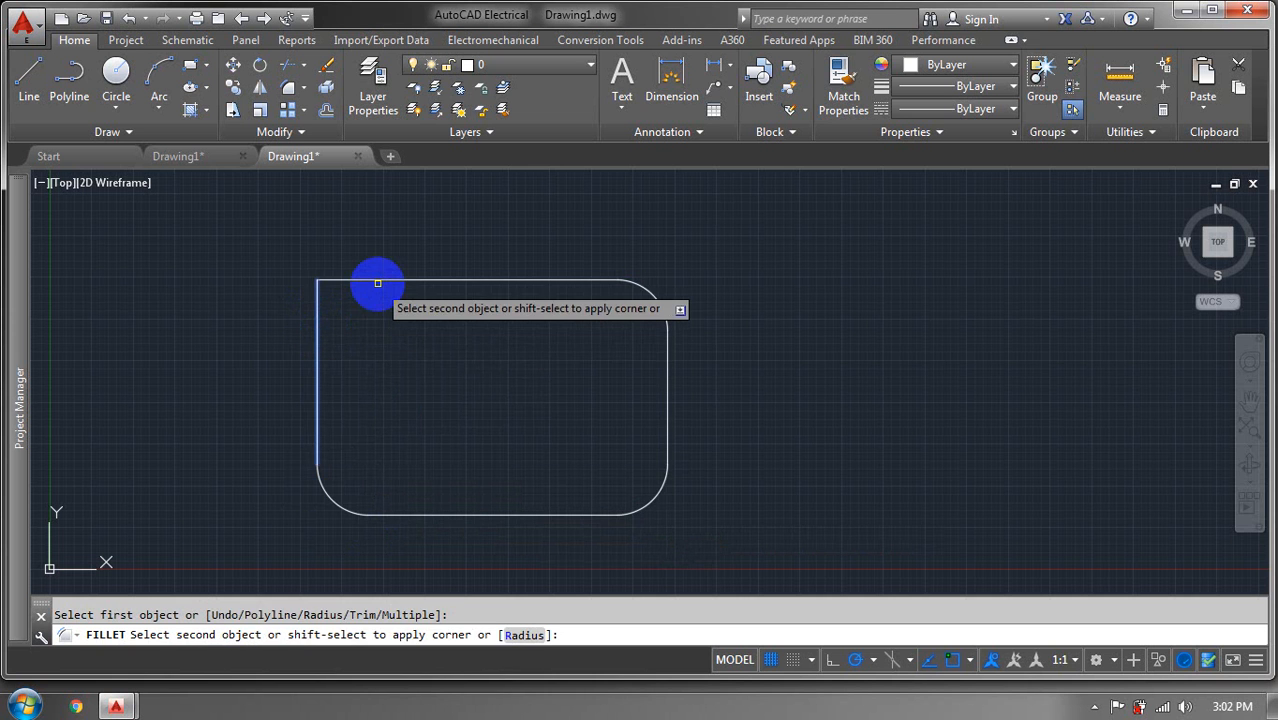
click(377, 283)
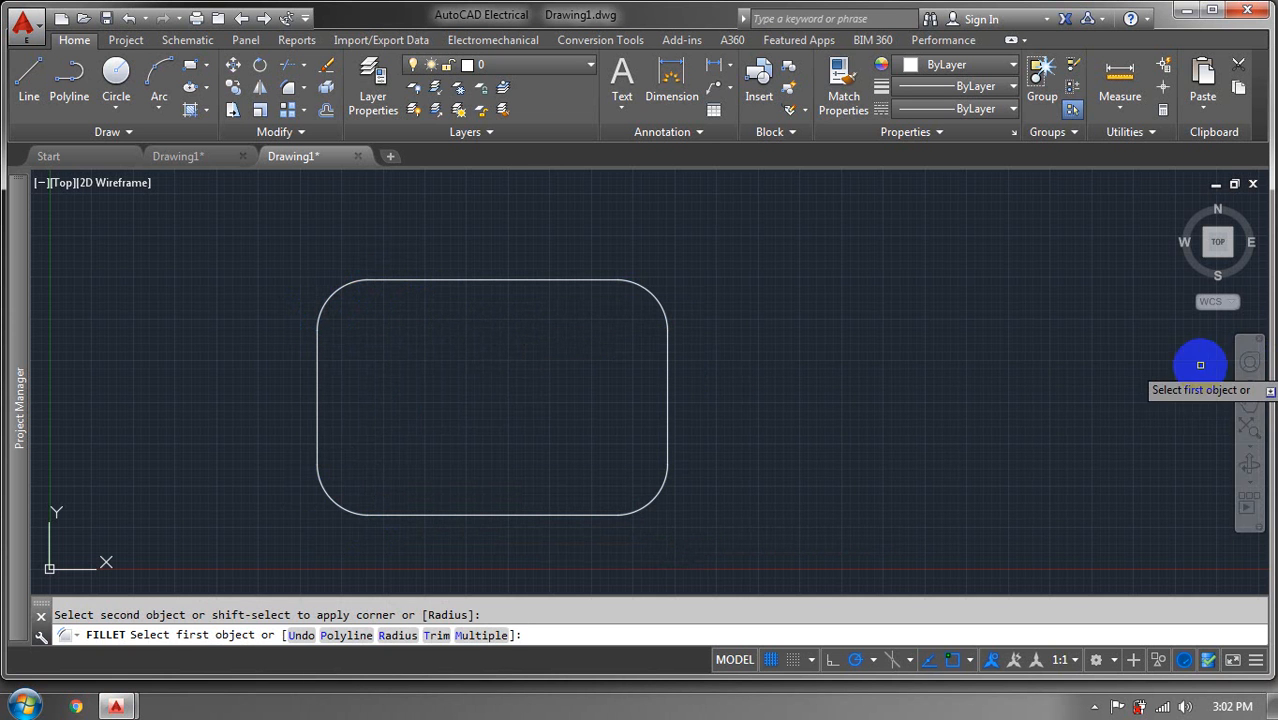
key(Return)
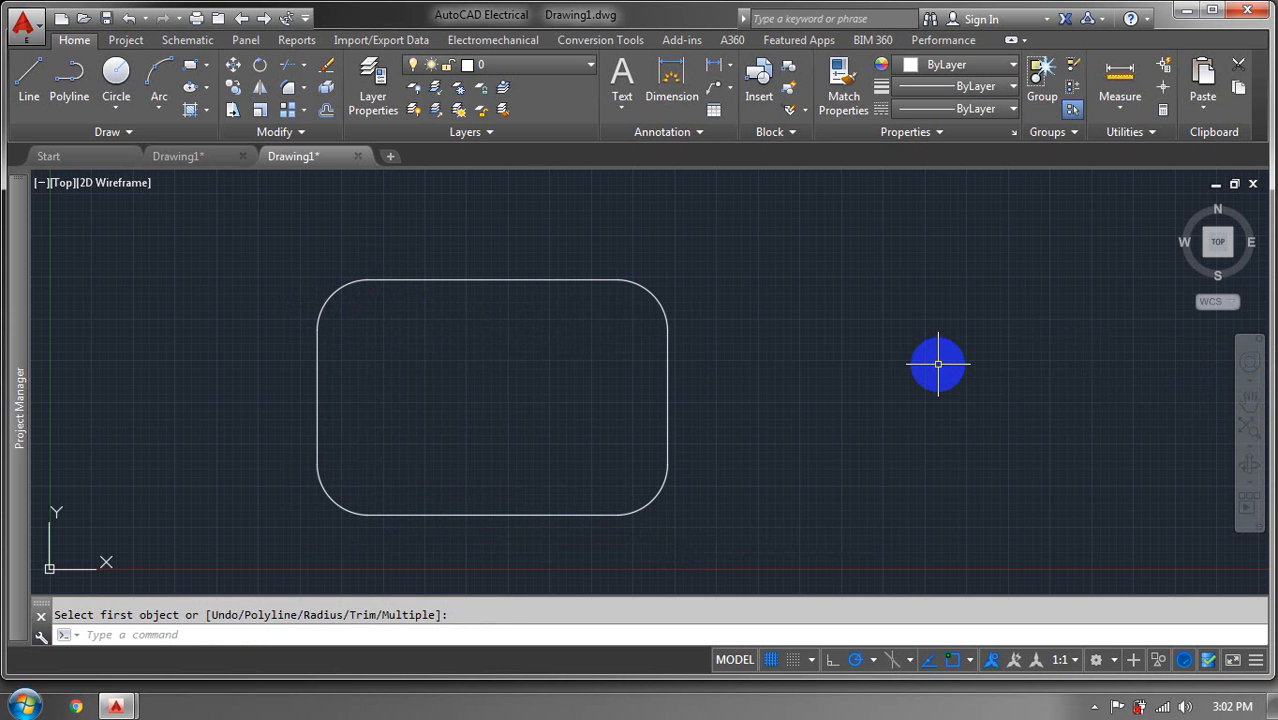
key(ctrl+z)
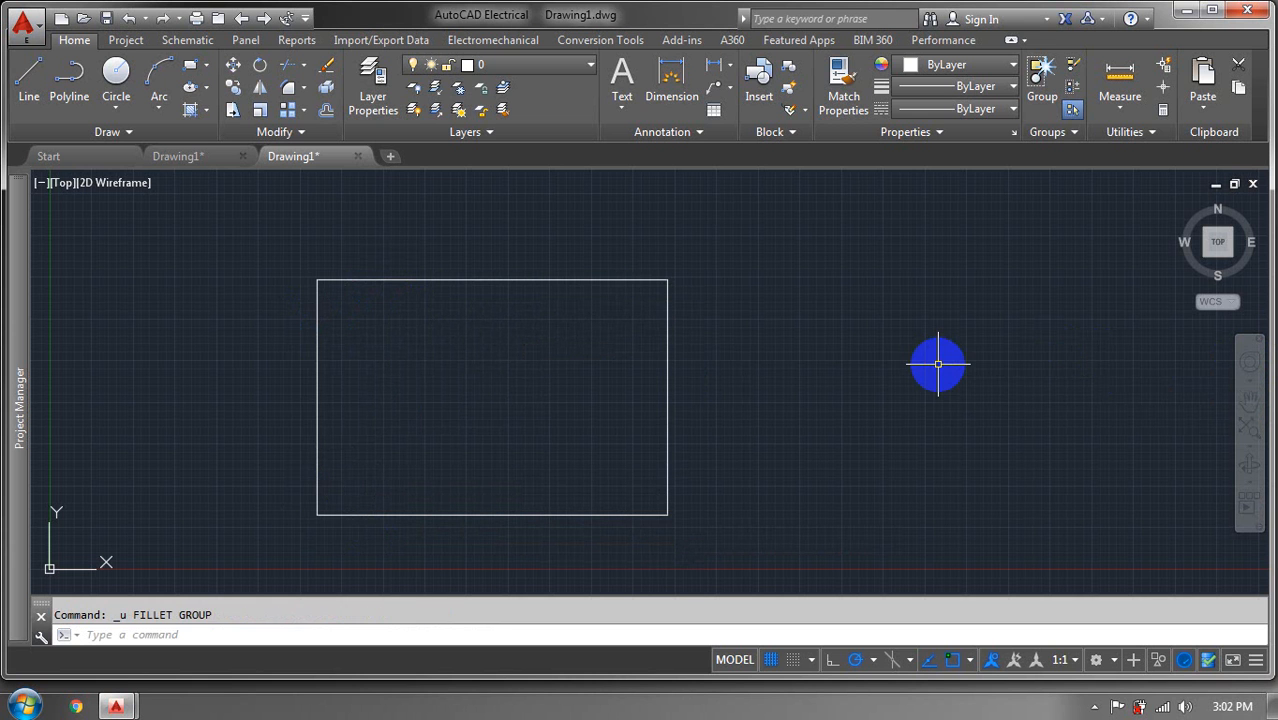
click(306, 92)
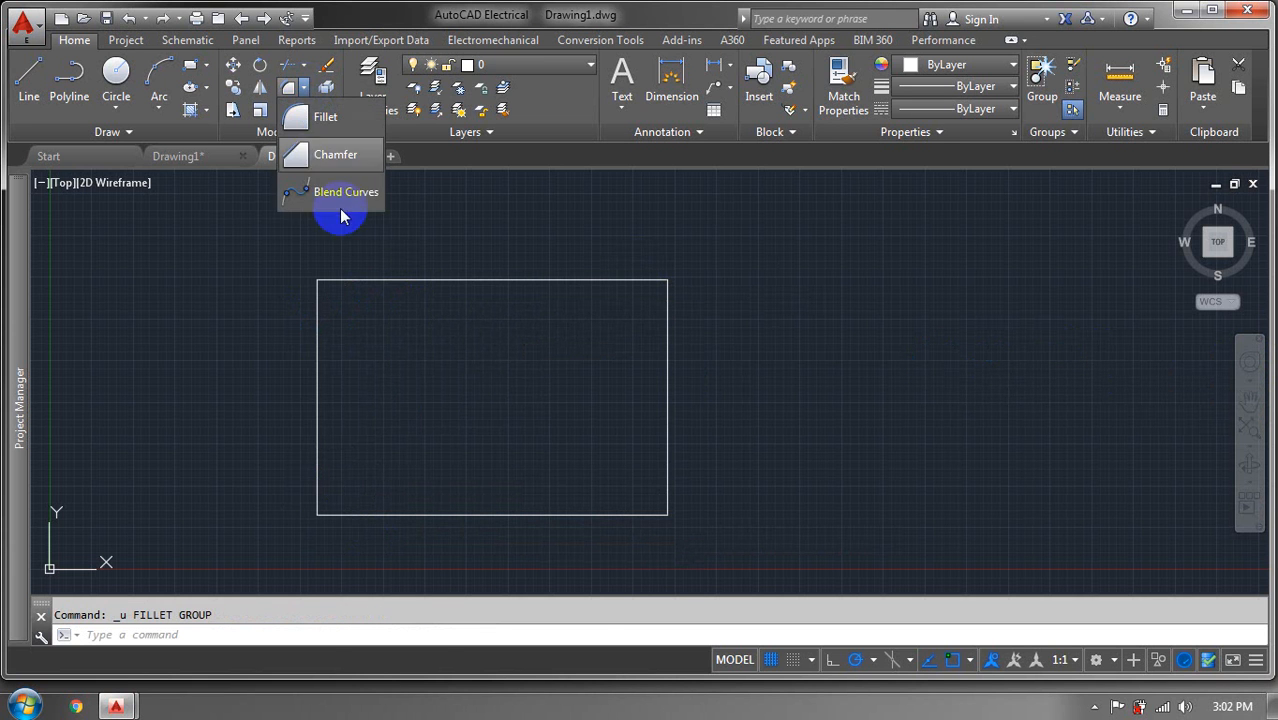
click(323, 162)
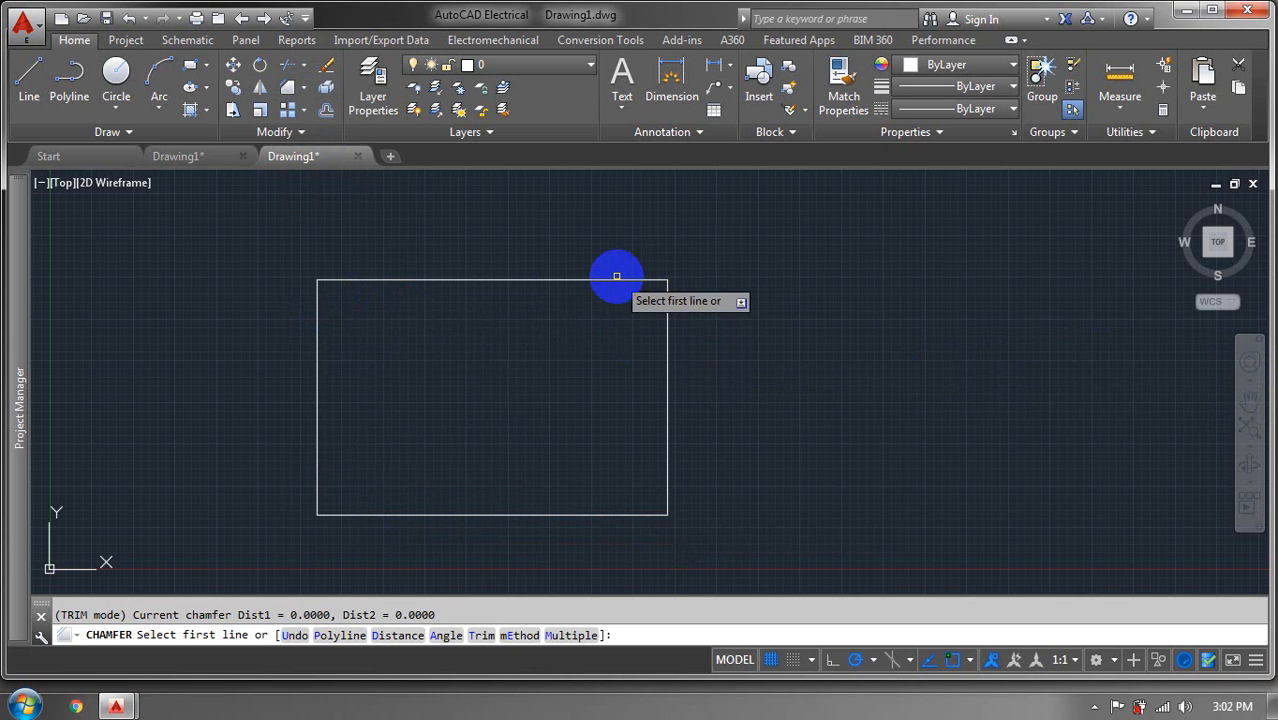
key(Escape)
Using Chamfer's Multiple option, chamfer the rectangle's upper-right corner with distances of 5 along the top edge and 3 along the right edge
click(774, 243)
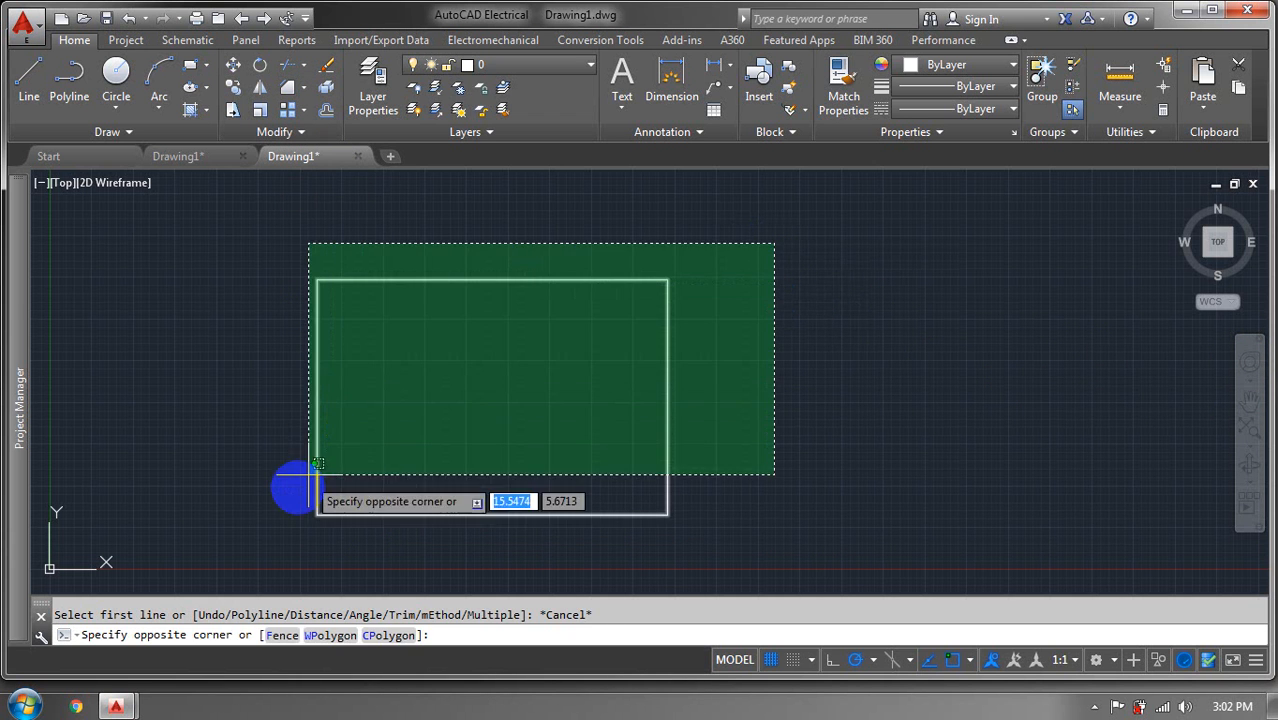
click(317, 463)
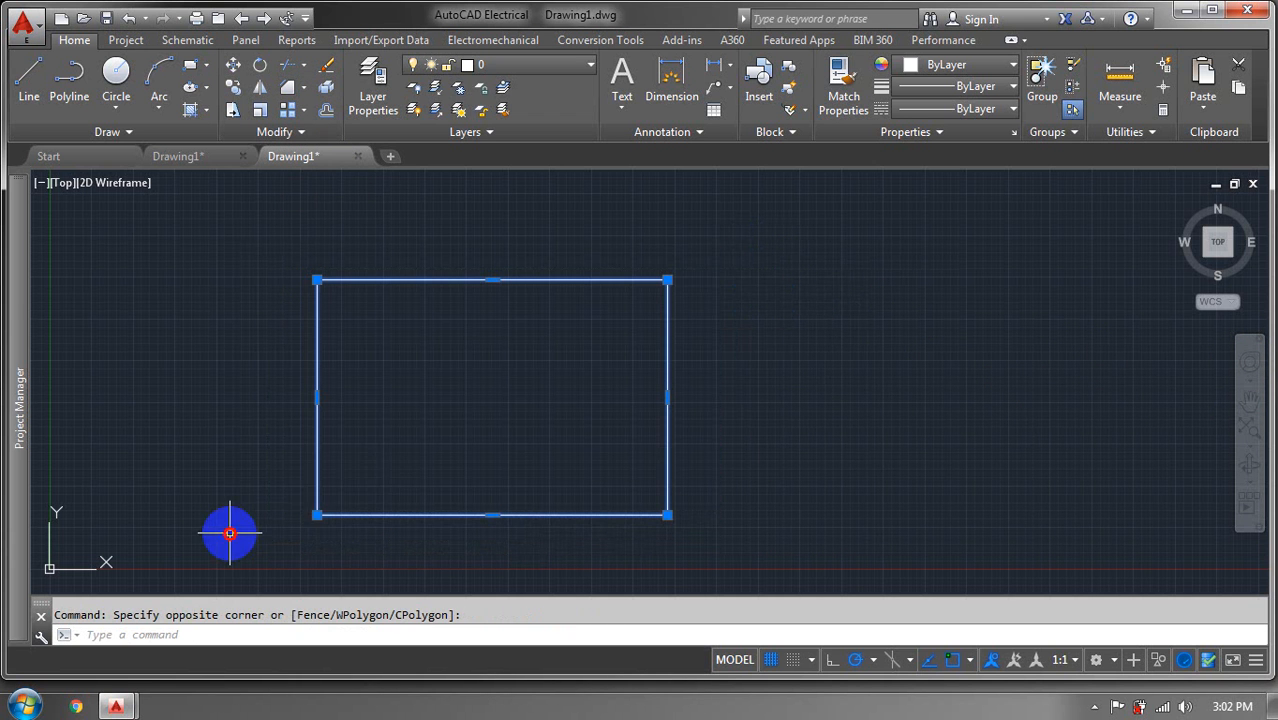
click(307, 92)
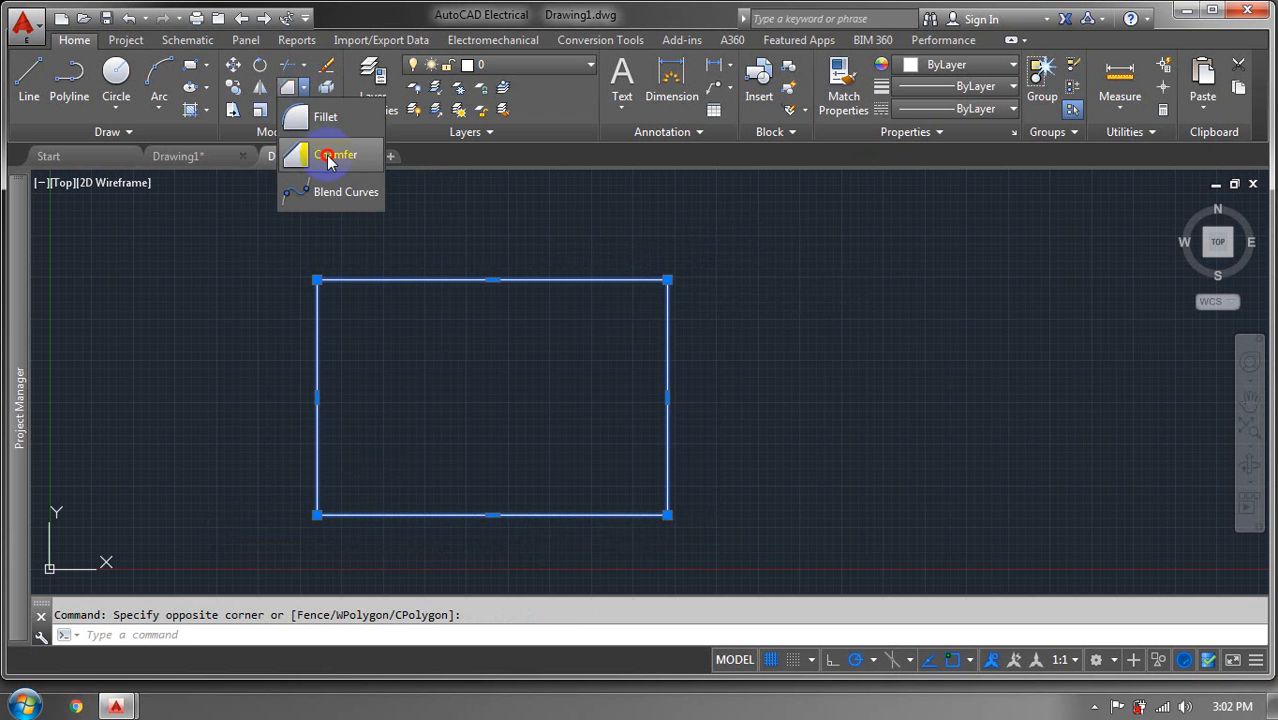
click(327, 155)
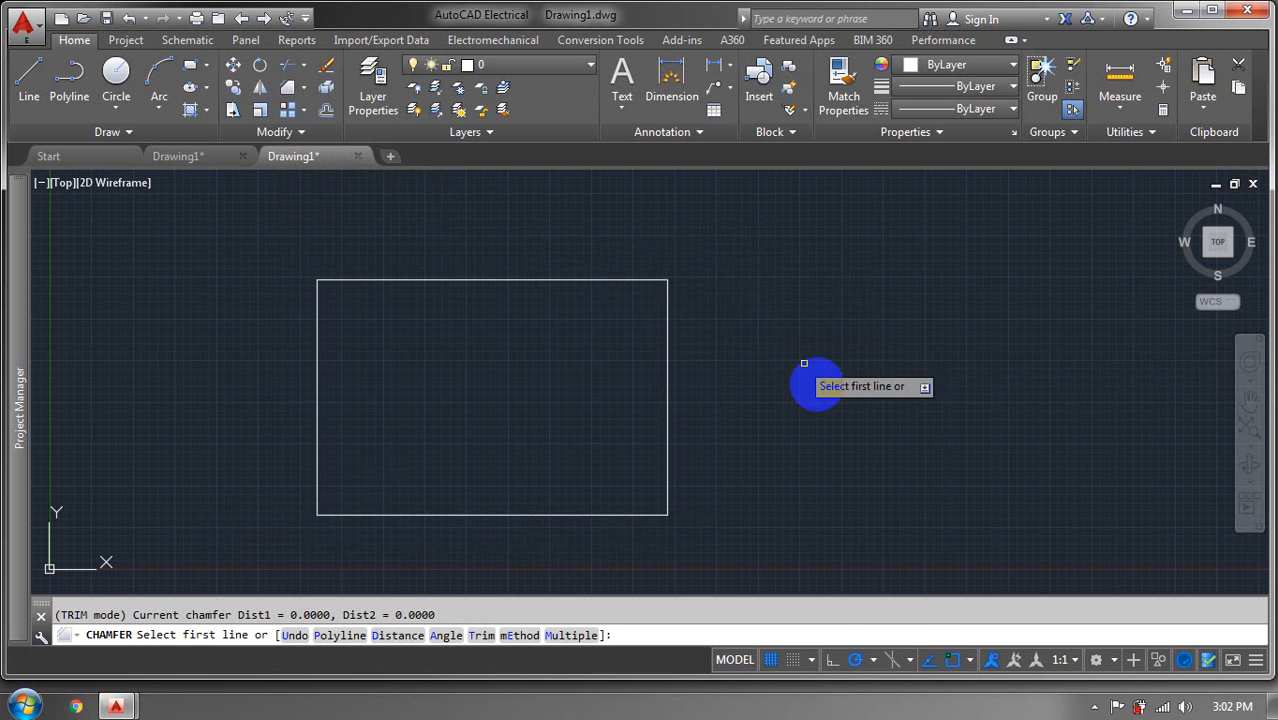
right_click(780, 320)
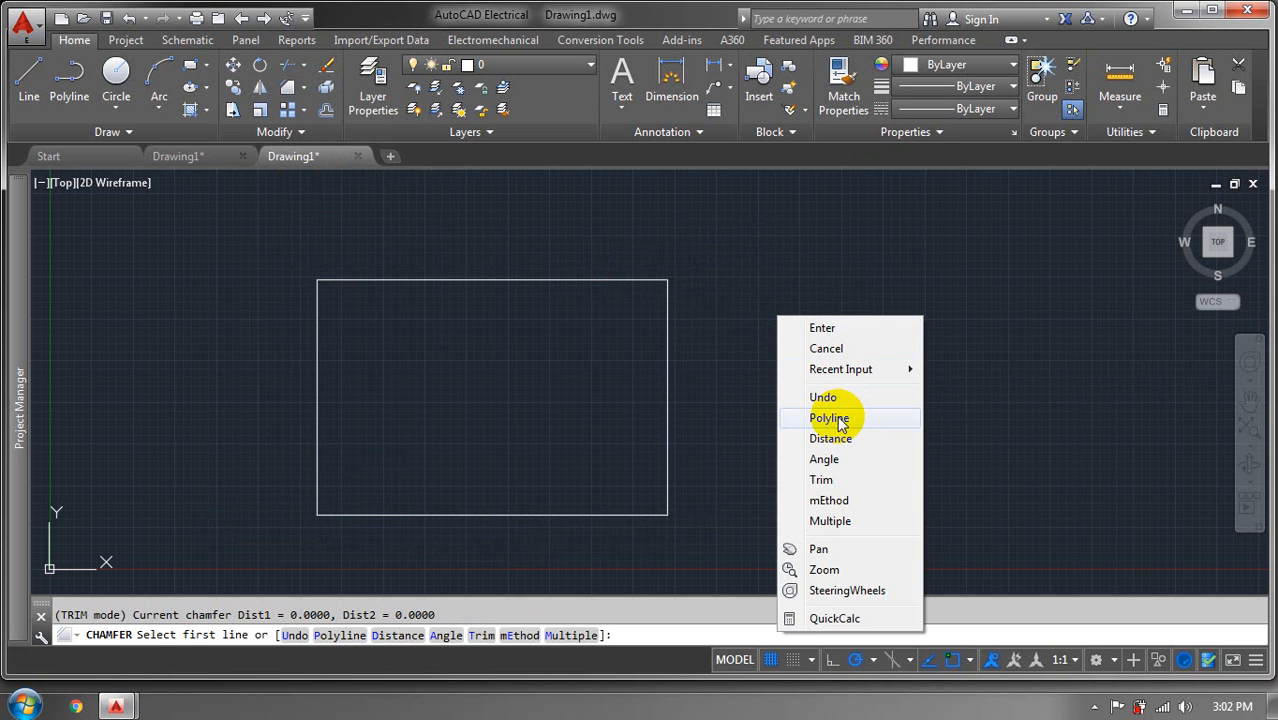
click(829, 520)
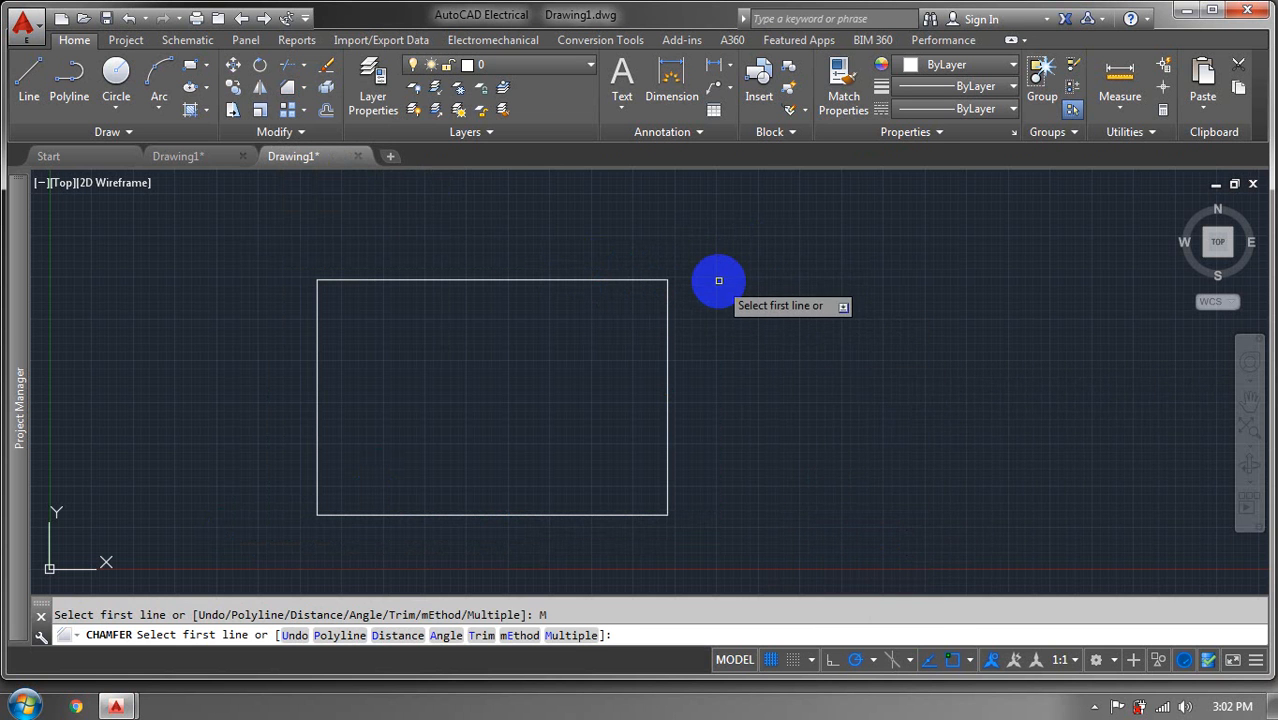
click(621, 279)
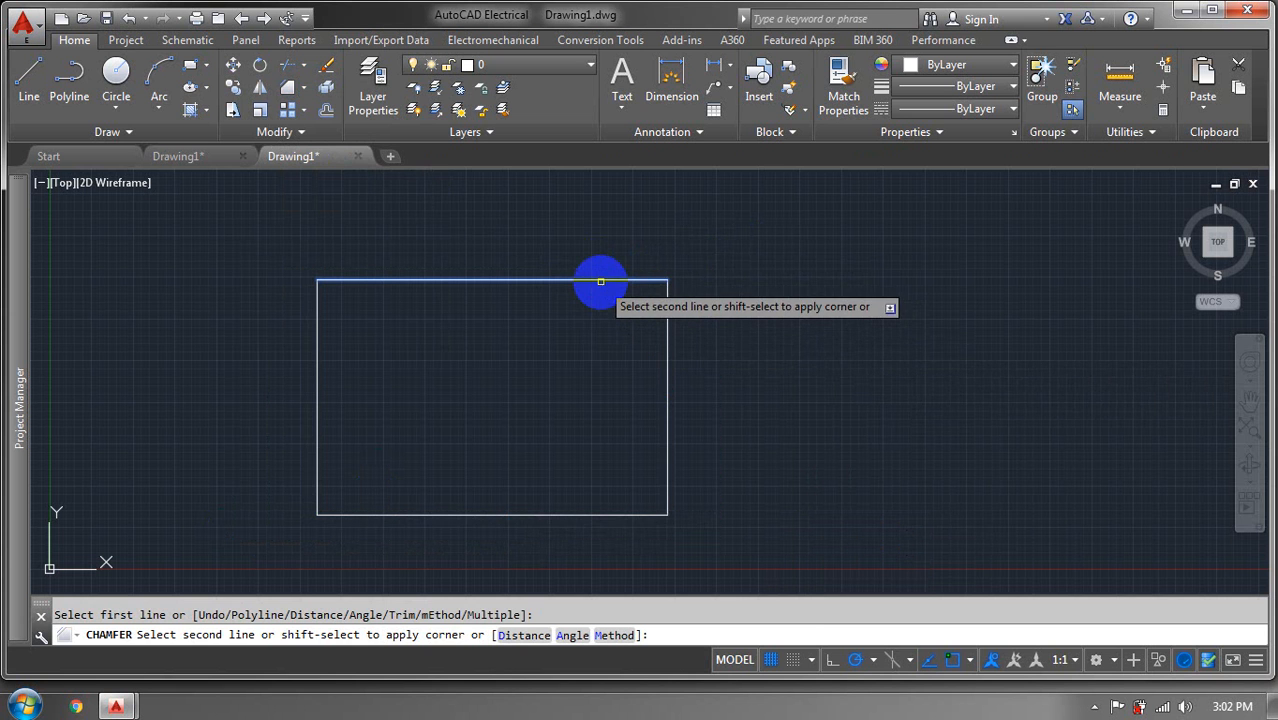
right_click(750, 307)
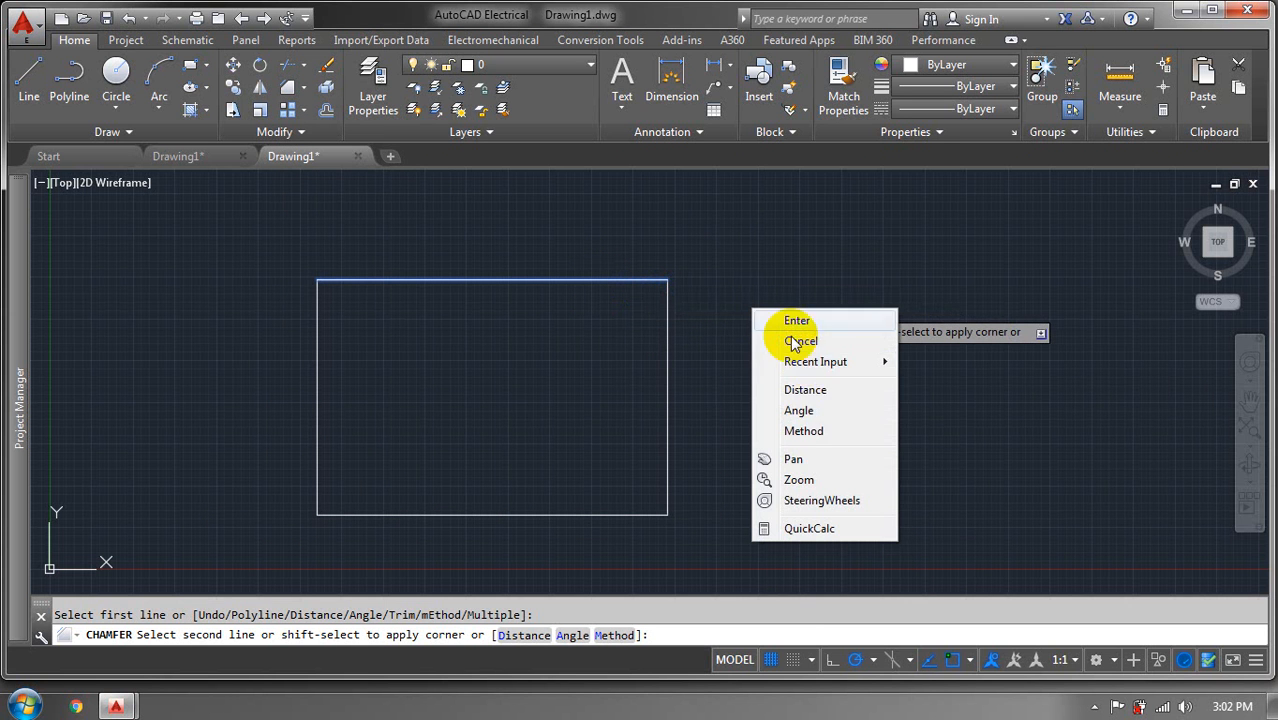
click(838, 390)
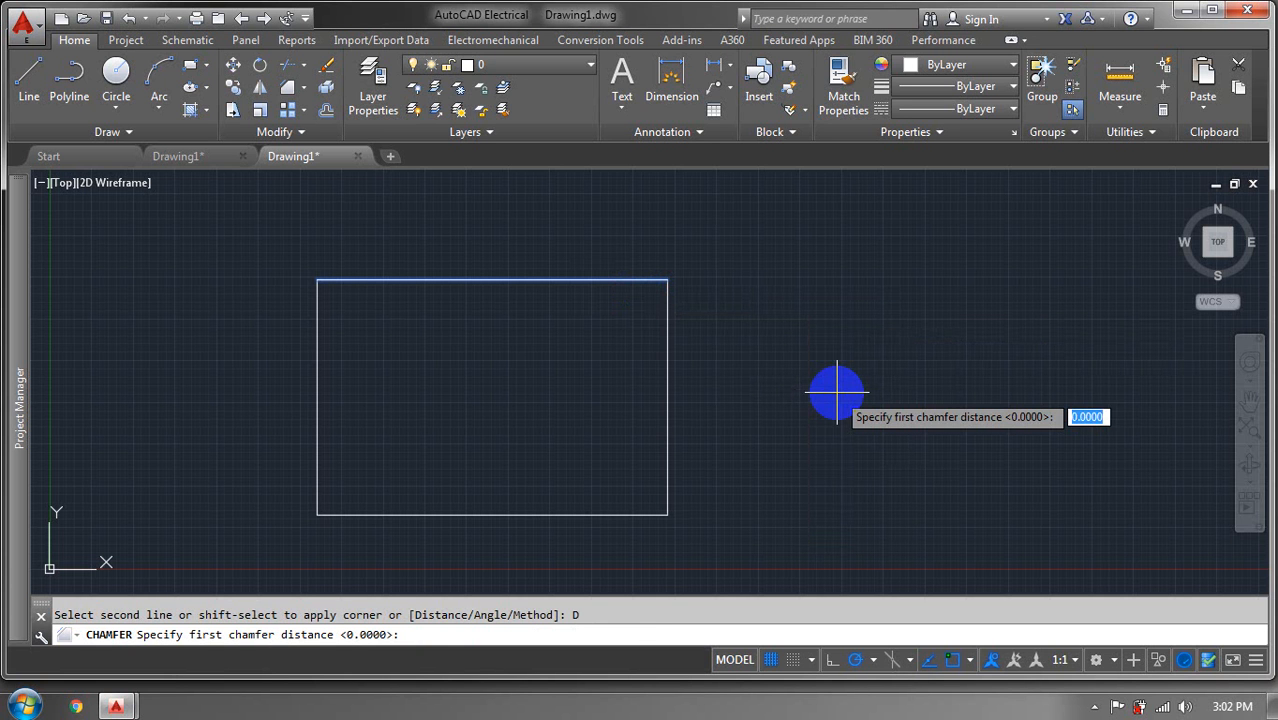
key(Return)
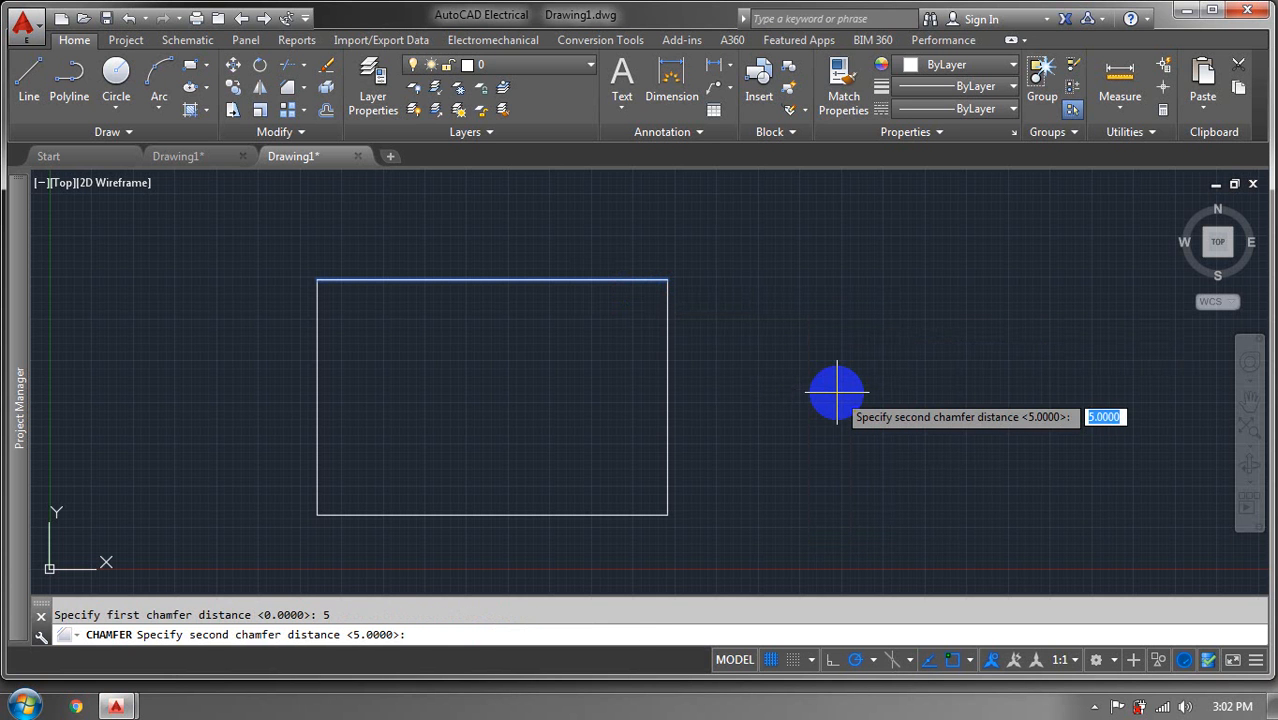
text(3)
key(Return)
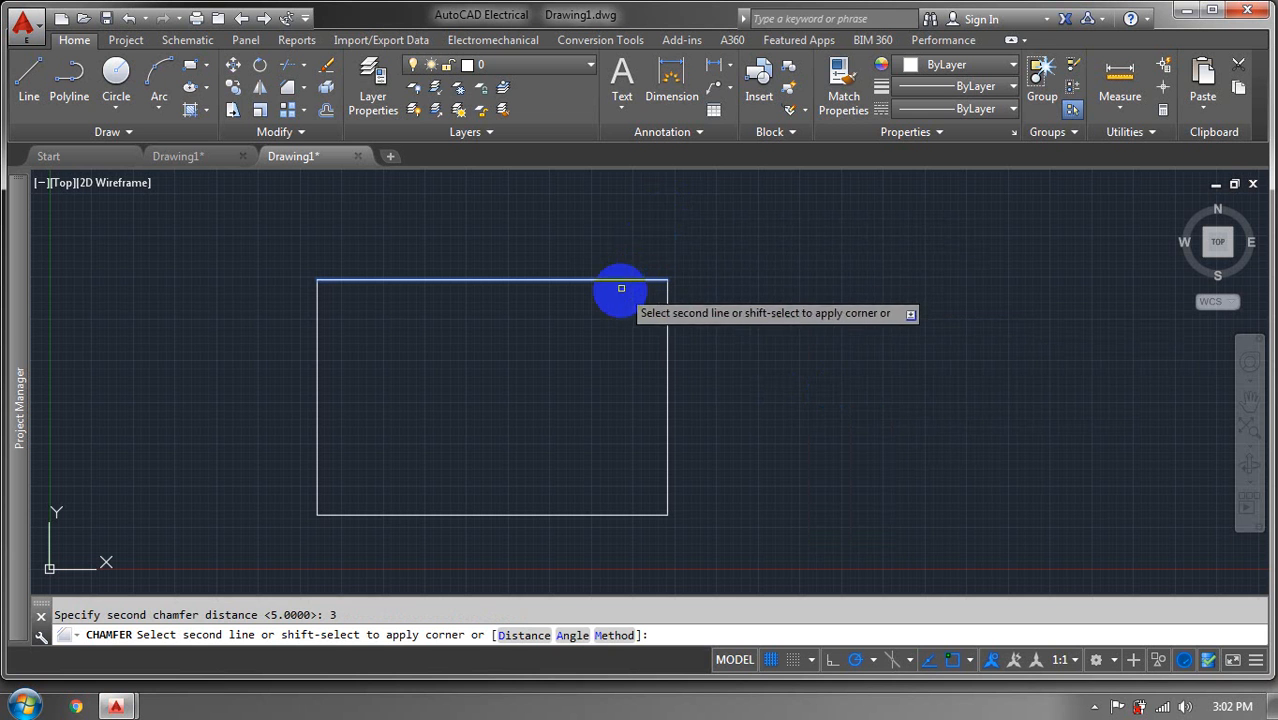
click(667, 335)
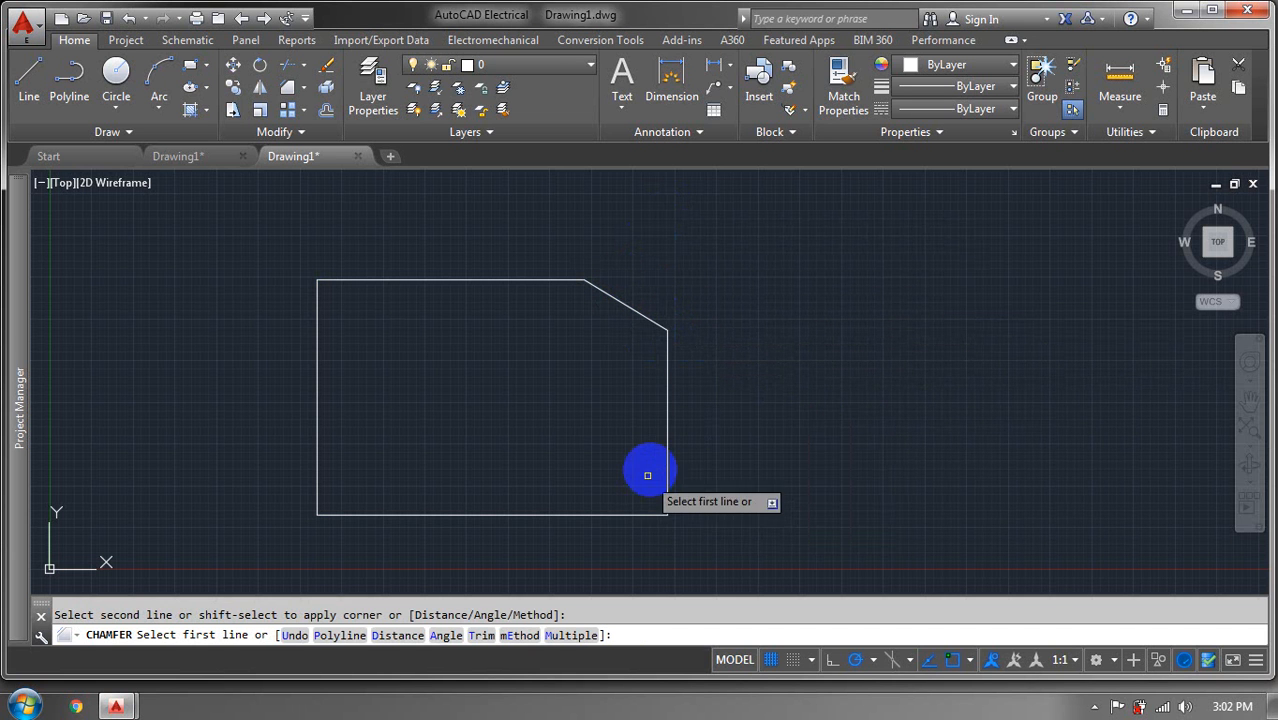
Chamfer both lower corners 5 along the bottom edge by 3, and the upper-left corner 5 along the left edge by 3
click(588, 515)
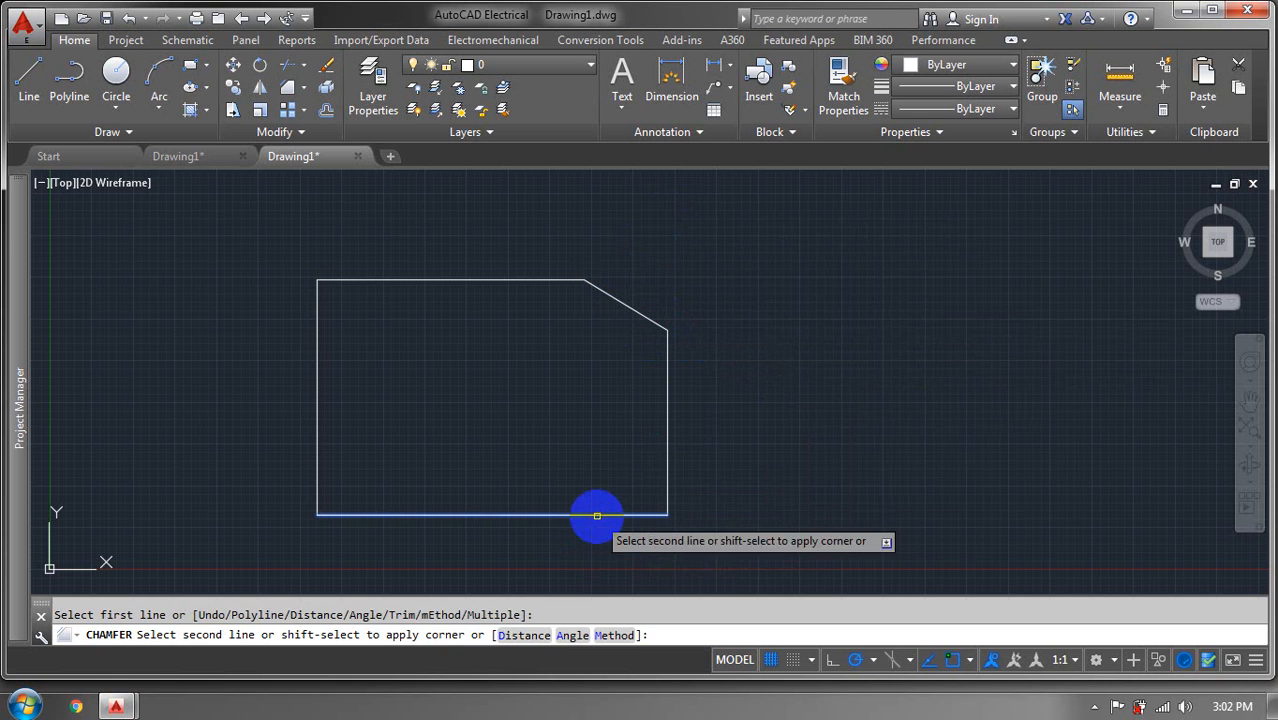
click(666, 455)
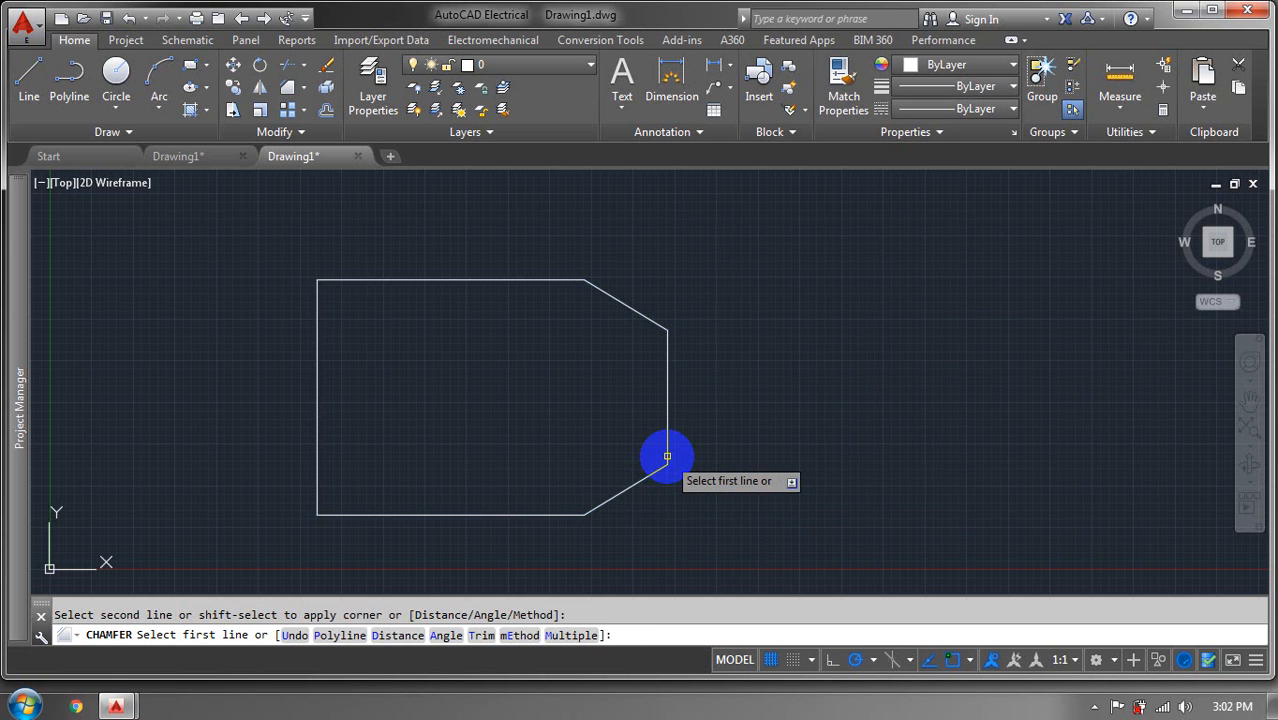
click(368, 521)
click(368, 516)
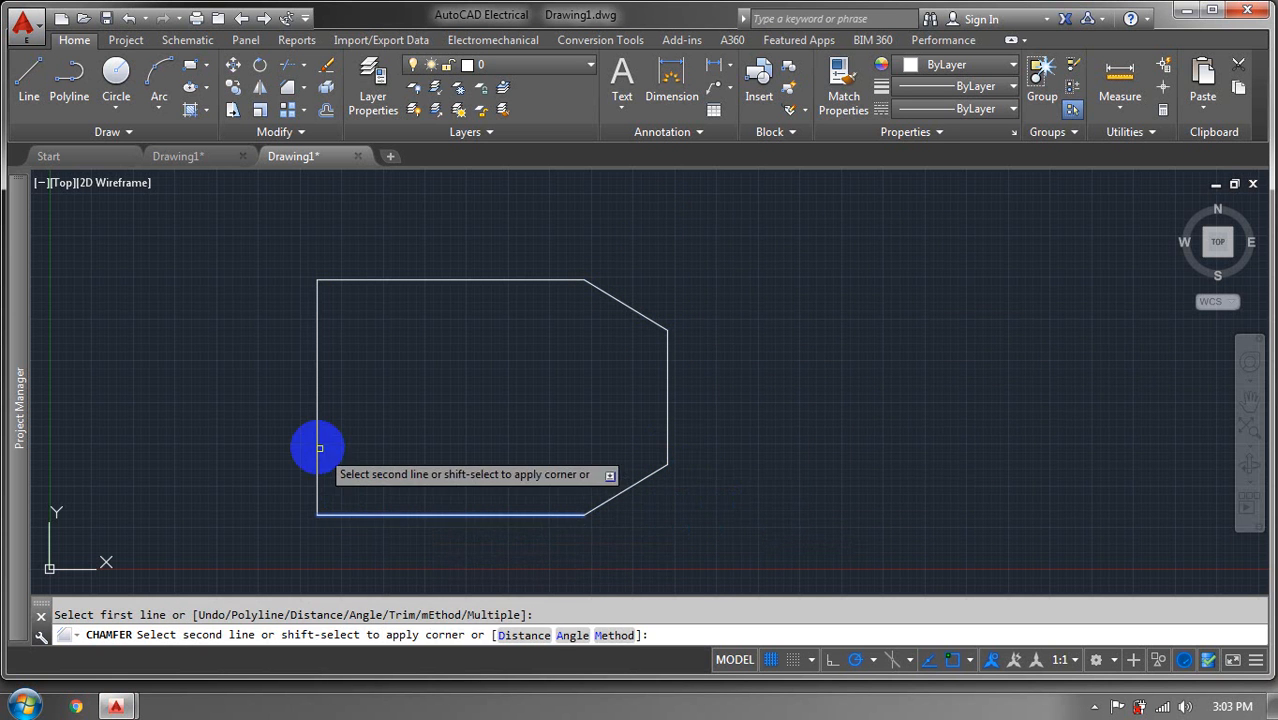
click(316, 442)
click(317, 319)
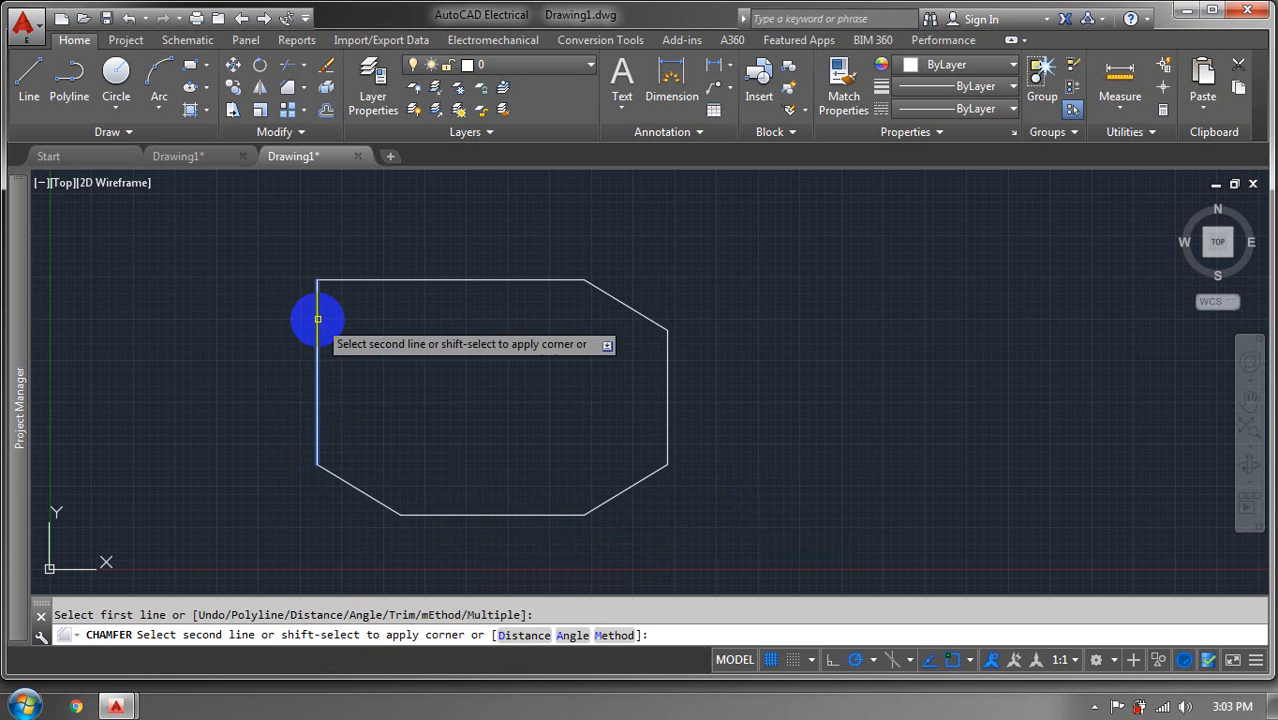
click(380, 277)
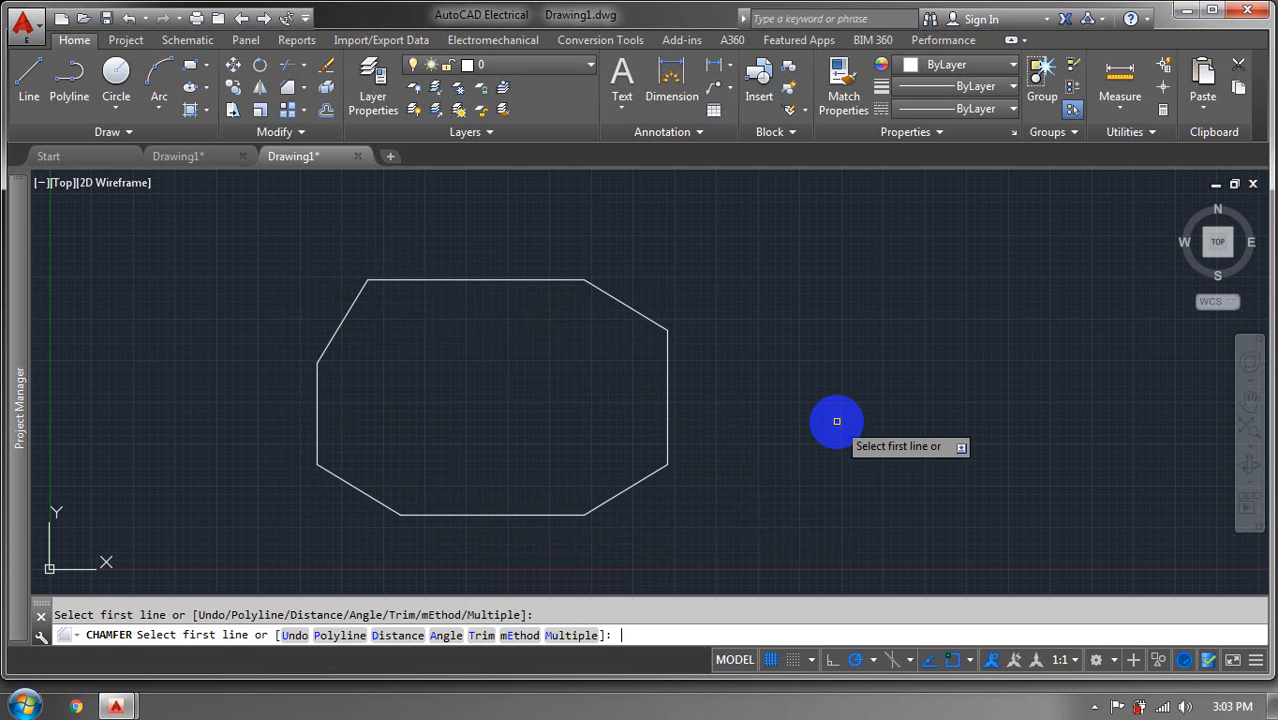
Finish the Chamfer command and undo the whole multiple chamfer on the rectangle
key(Return)
key(ctrl+z)
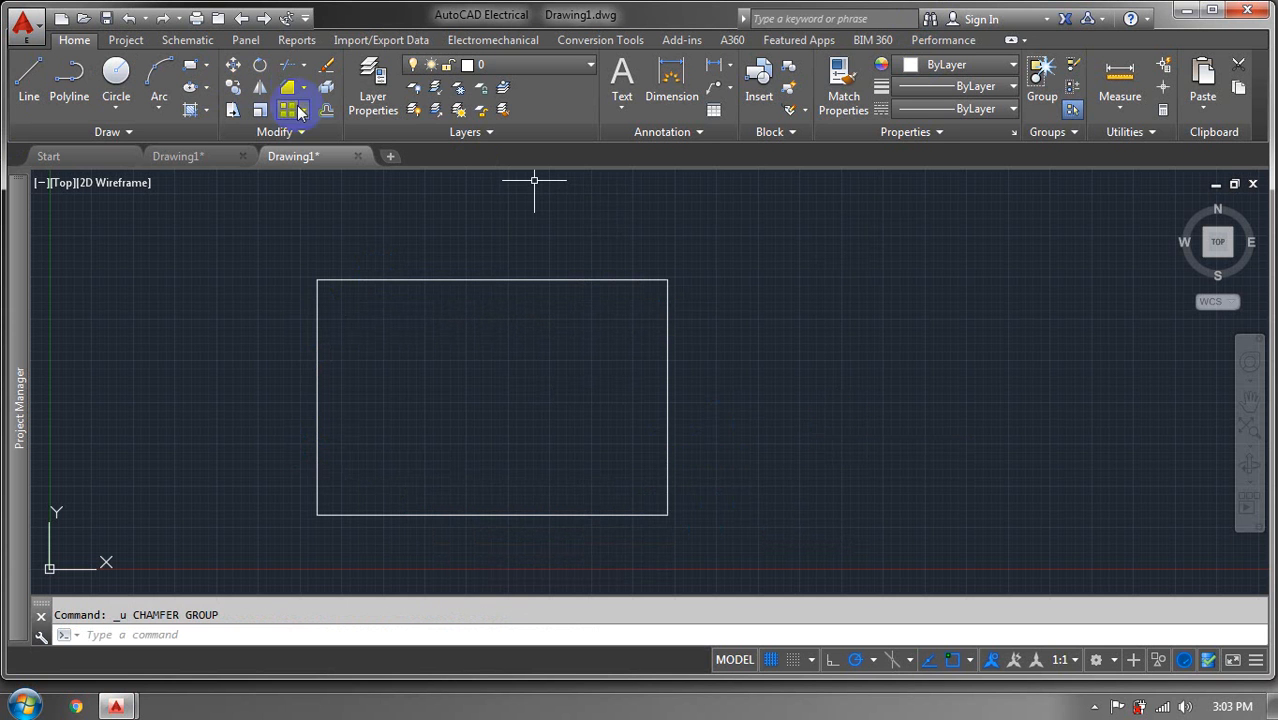
click(308, 67)
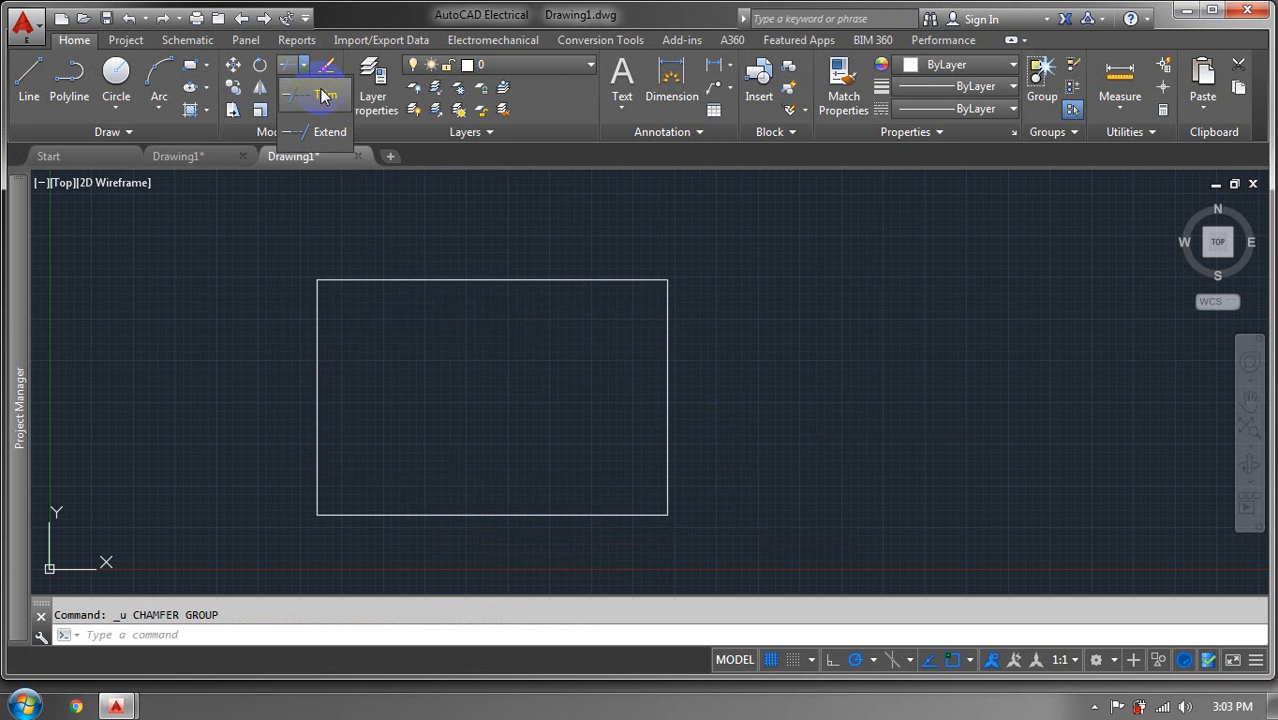
click(322, 95)
click(365, 280)
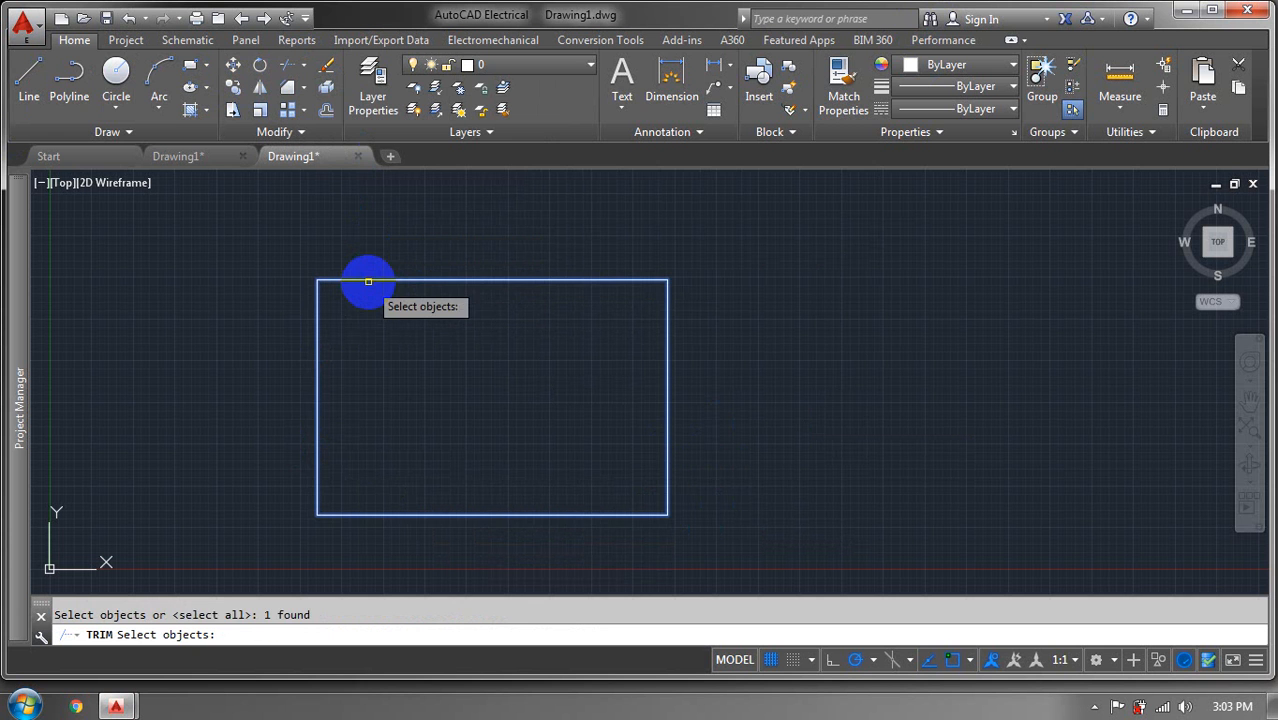
click(819, 274)
click(772, 272)
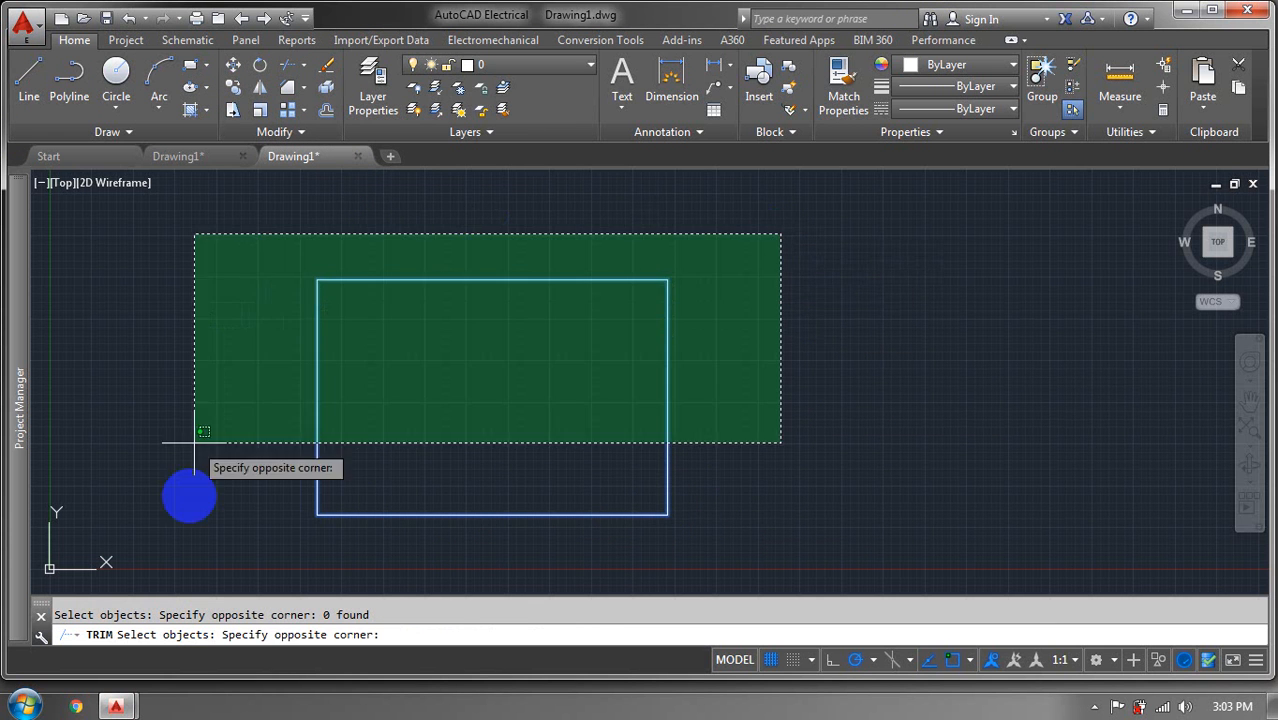
click(257, 560)
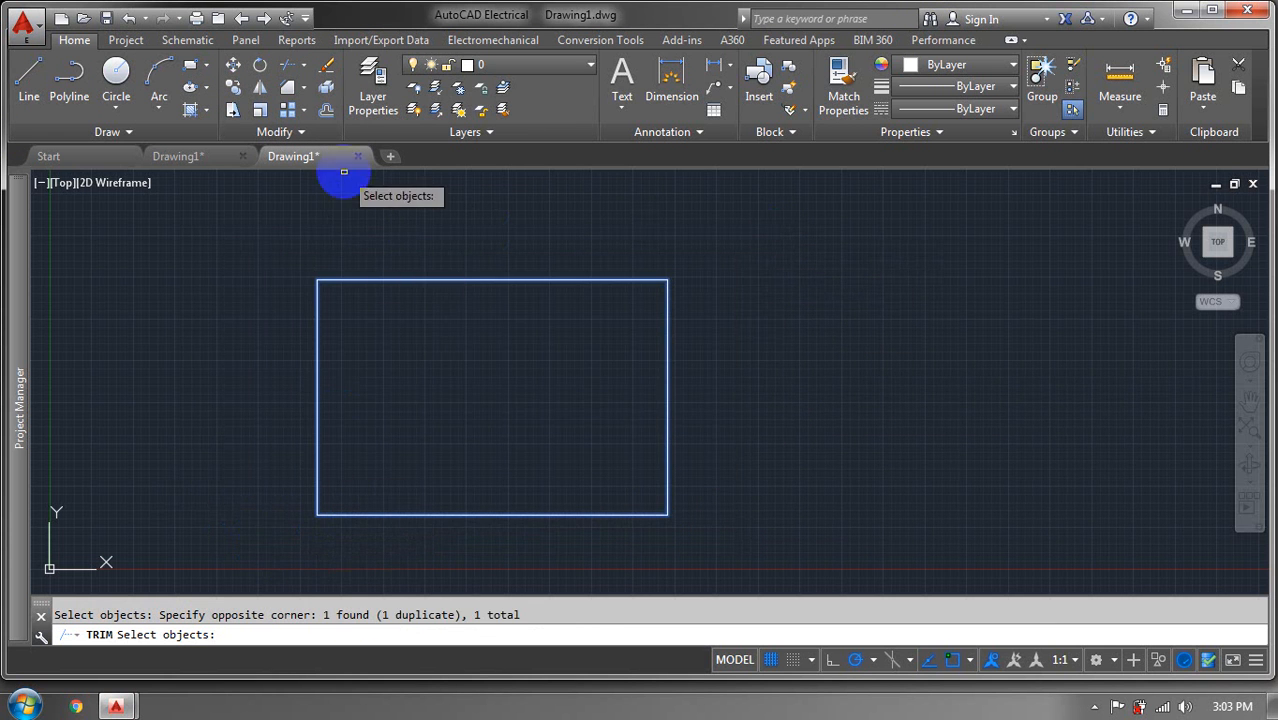
click(306, 67)
click(311, 94)
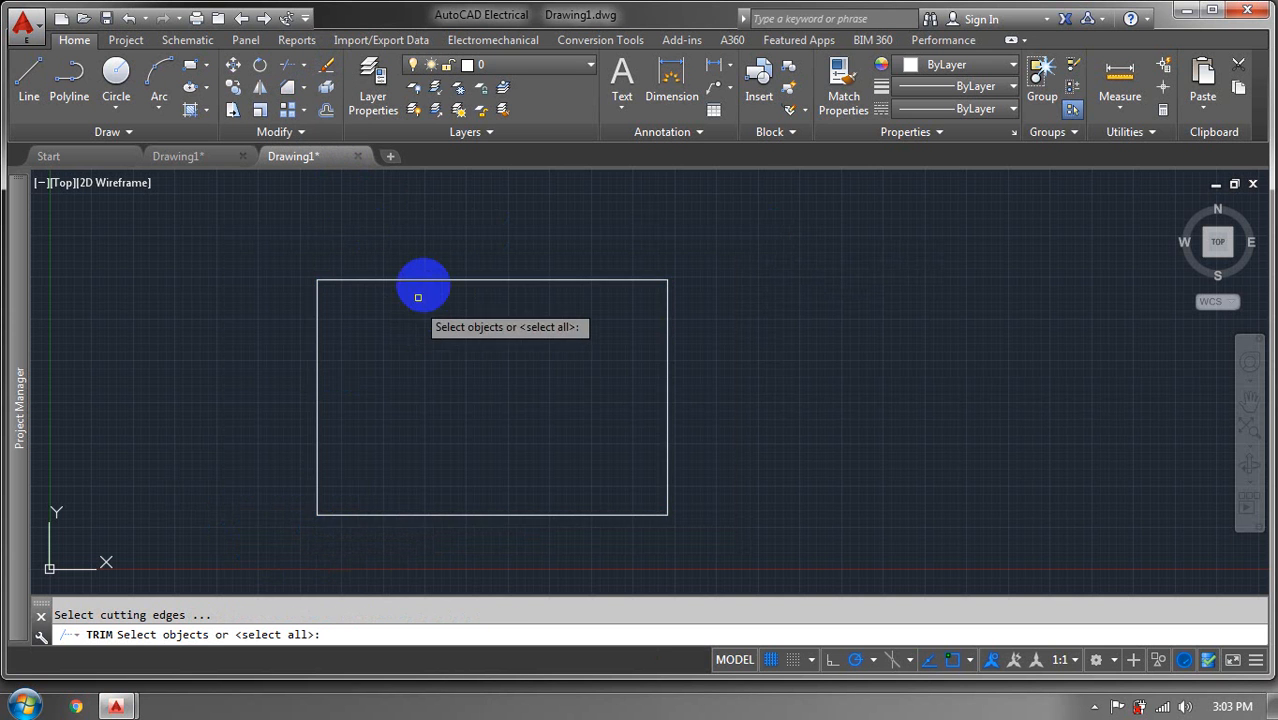
click(424, 282)
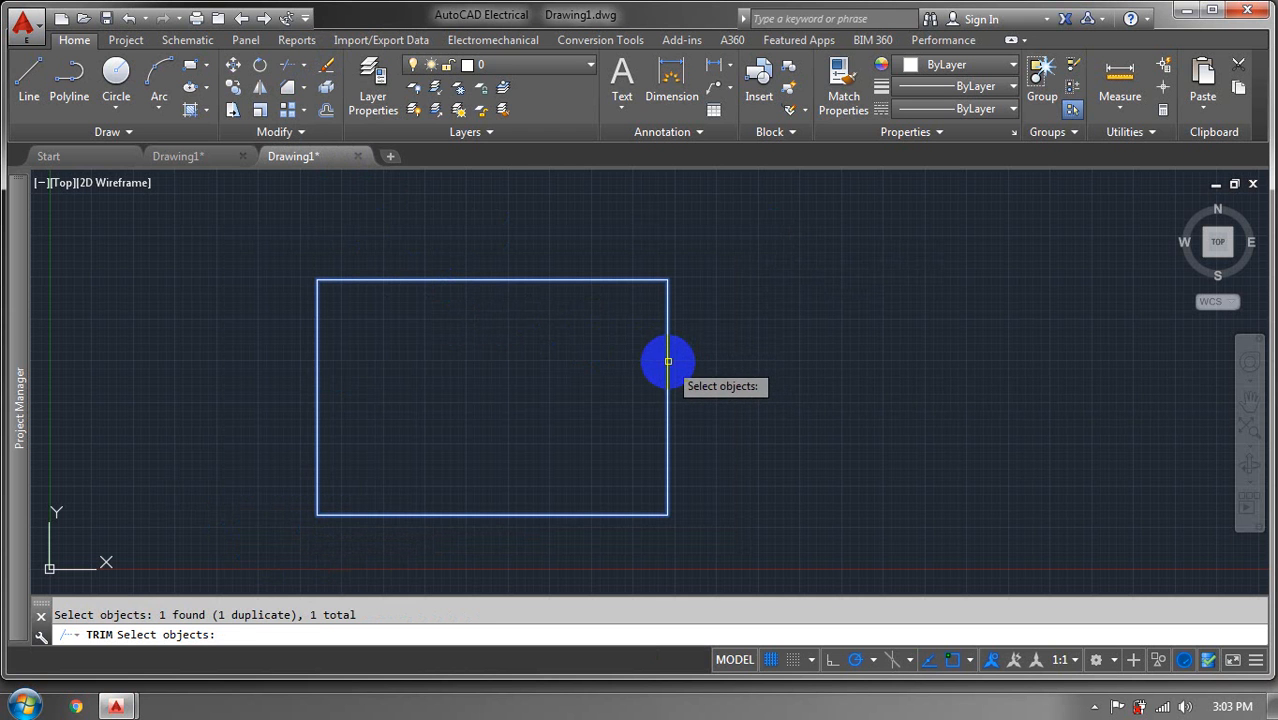
click(815, 316)
click(815, 316)
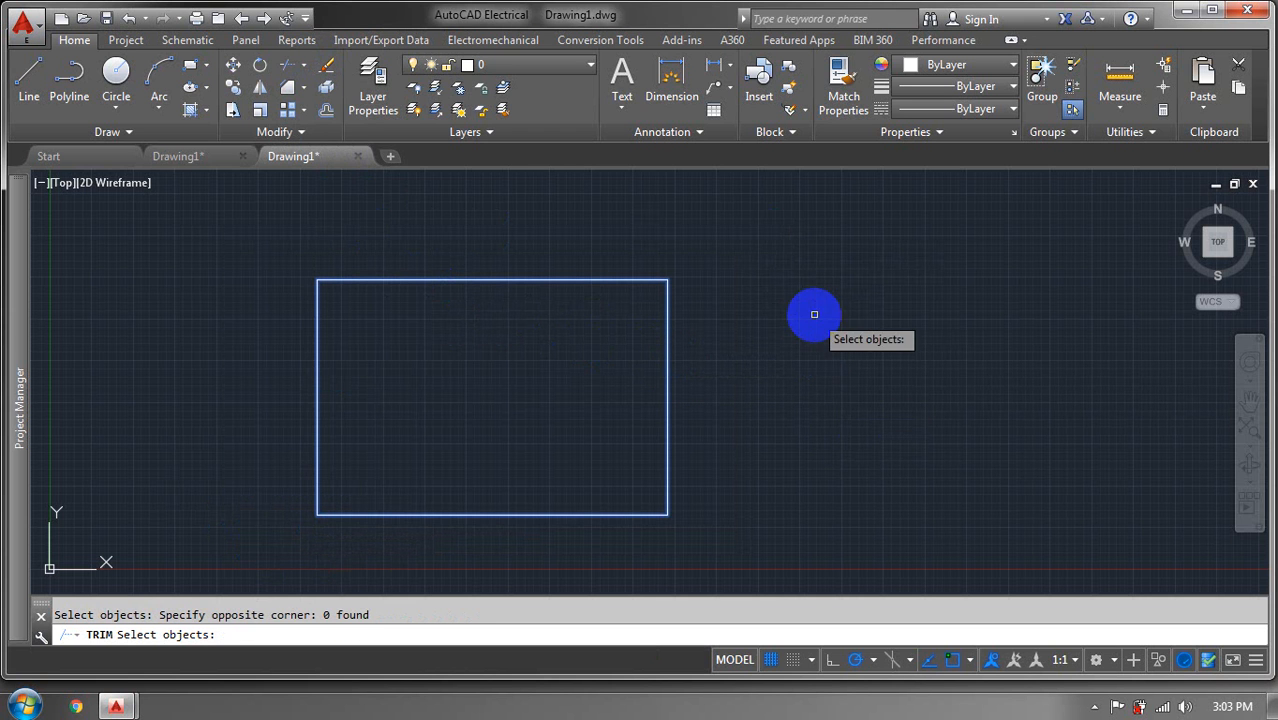
click(304, 66)
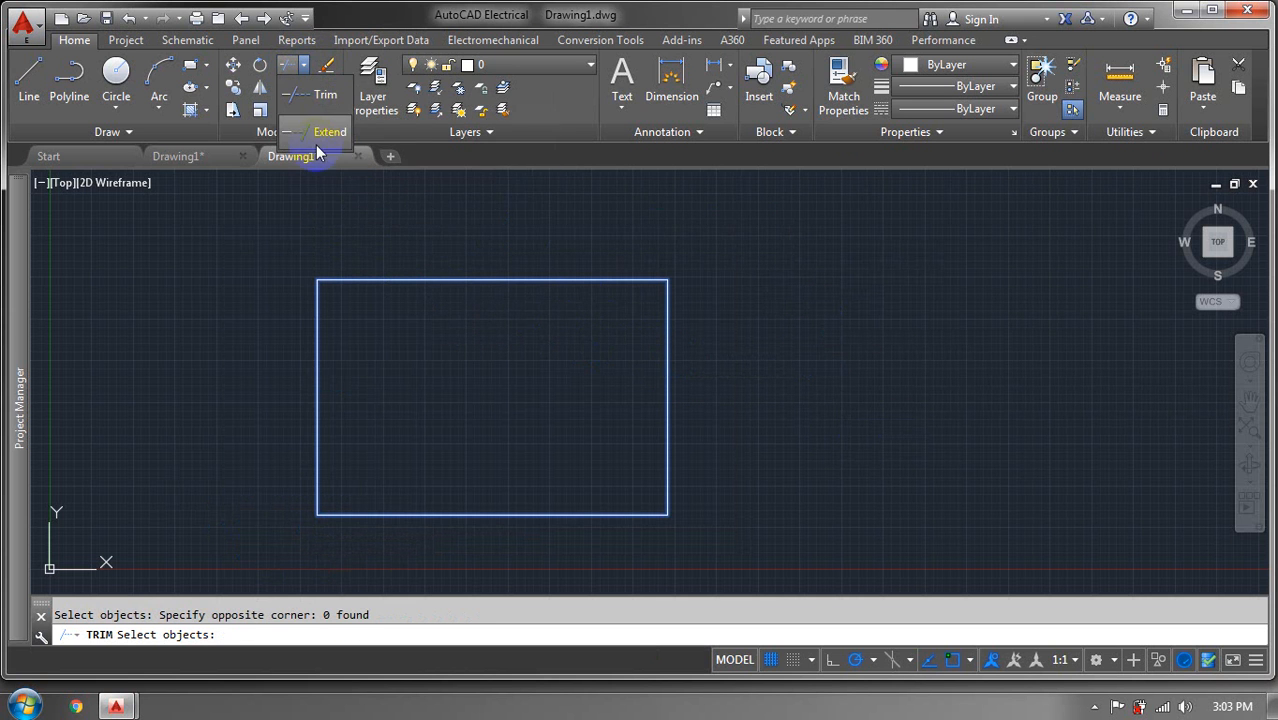
click(329, 134)
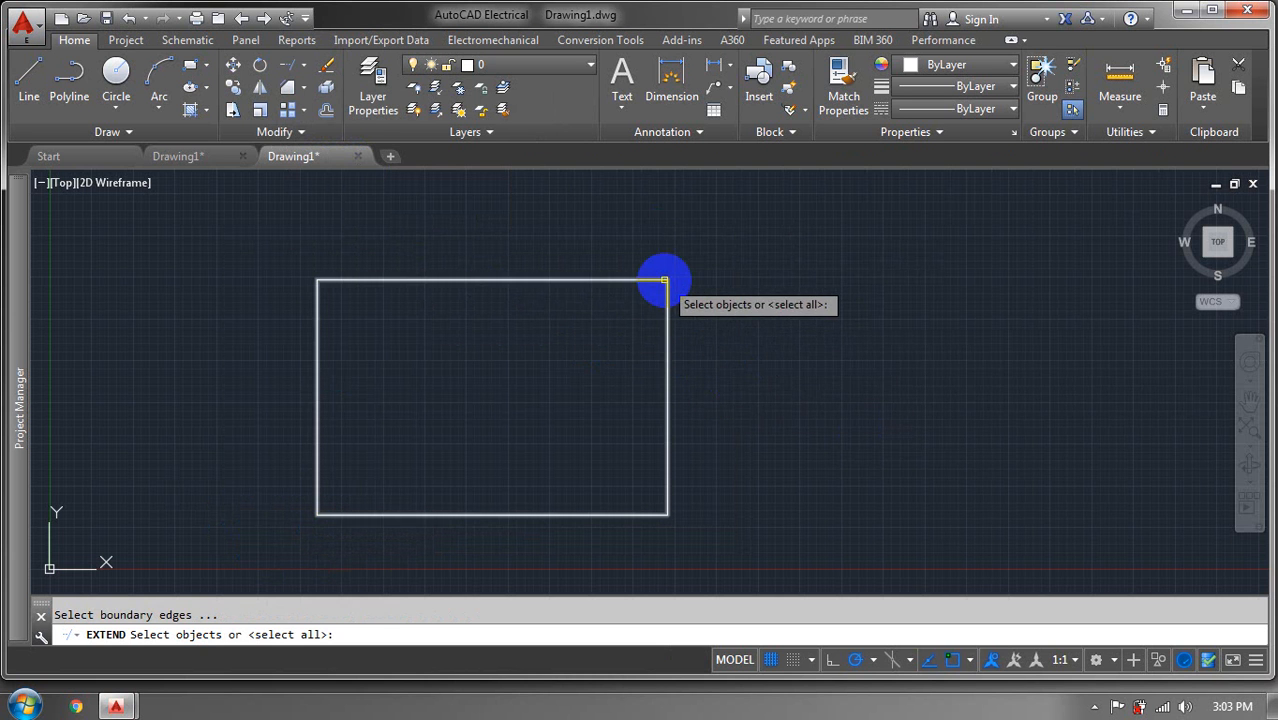
click(664, 281)
click(758, 346)
click(757, 347)
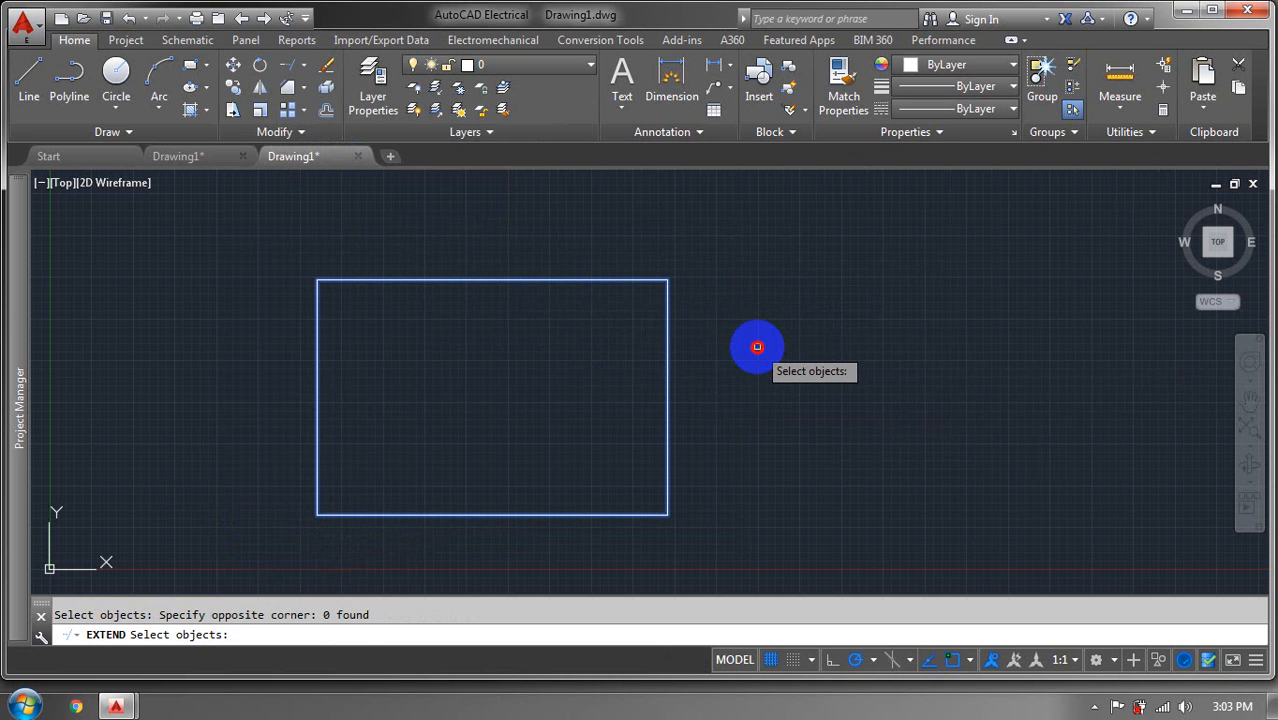
key(Return)
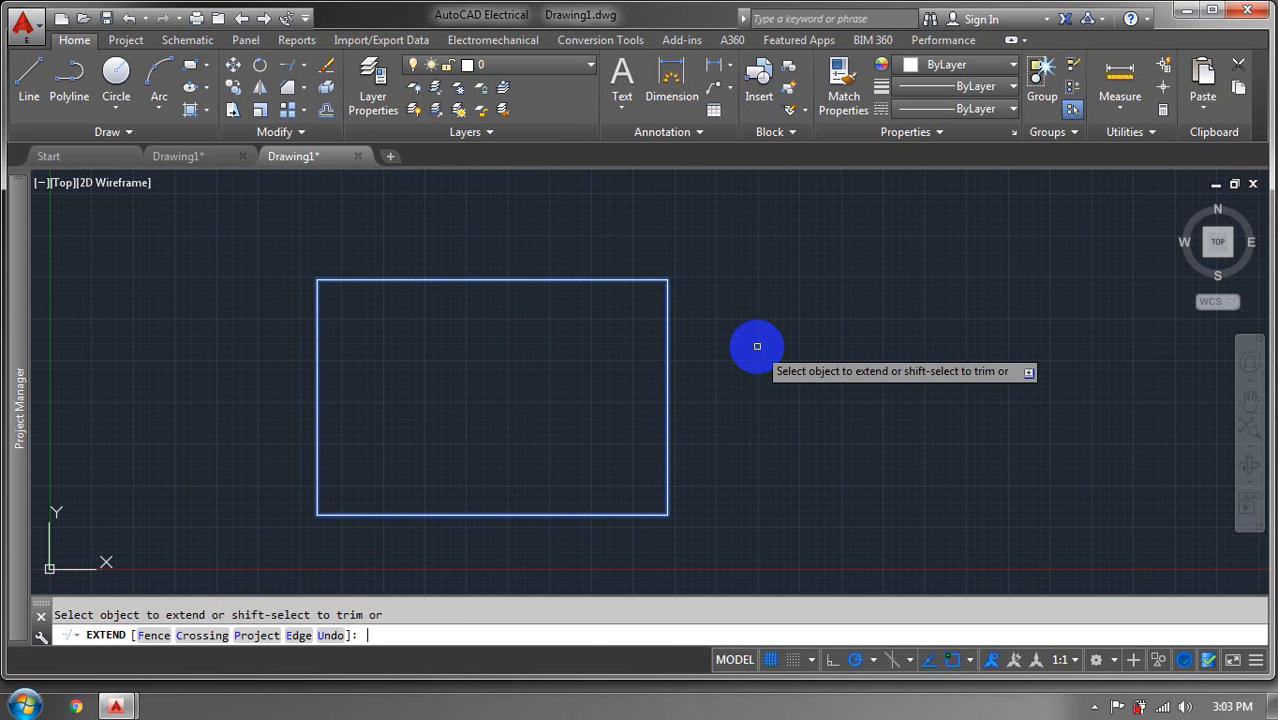
click(757, 346)
click(842, 363)
key(Escape)
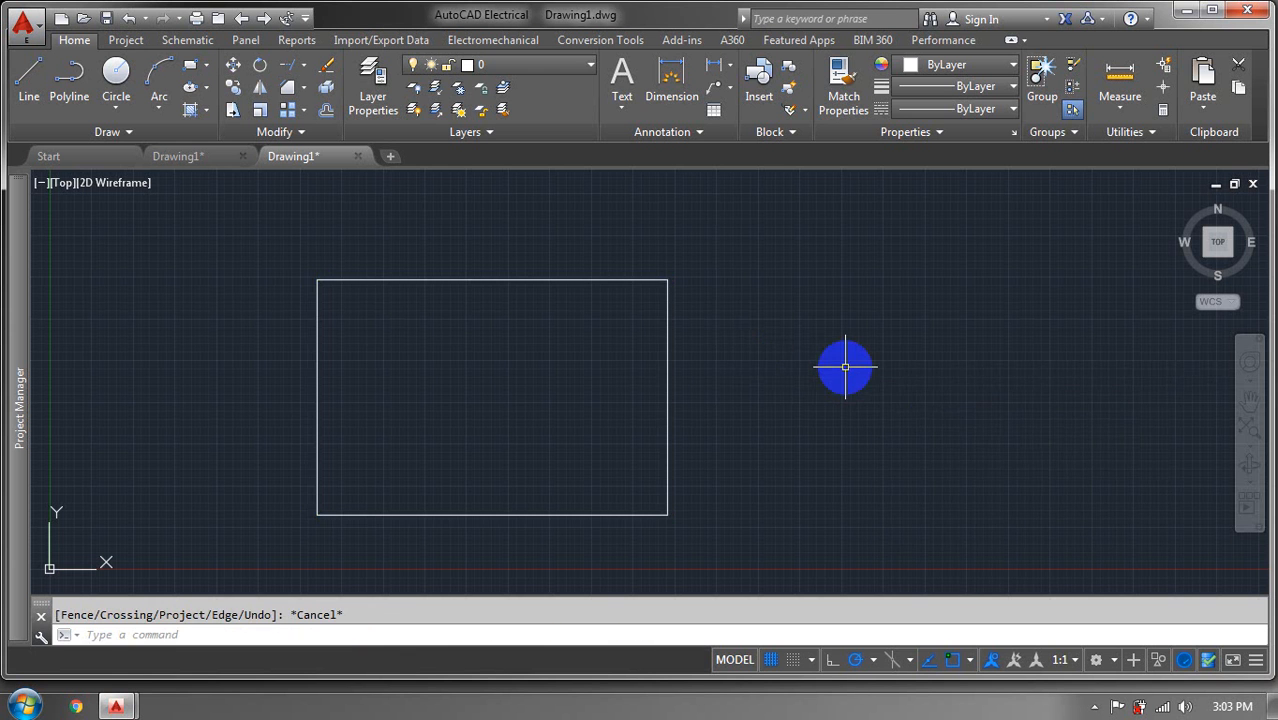
Trim away the rectangle's top edge and right edge, using the whole rectangle as the cutting boundary
click(816, 248)
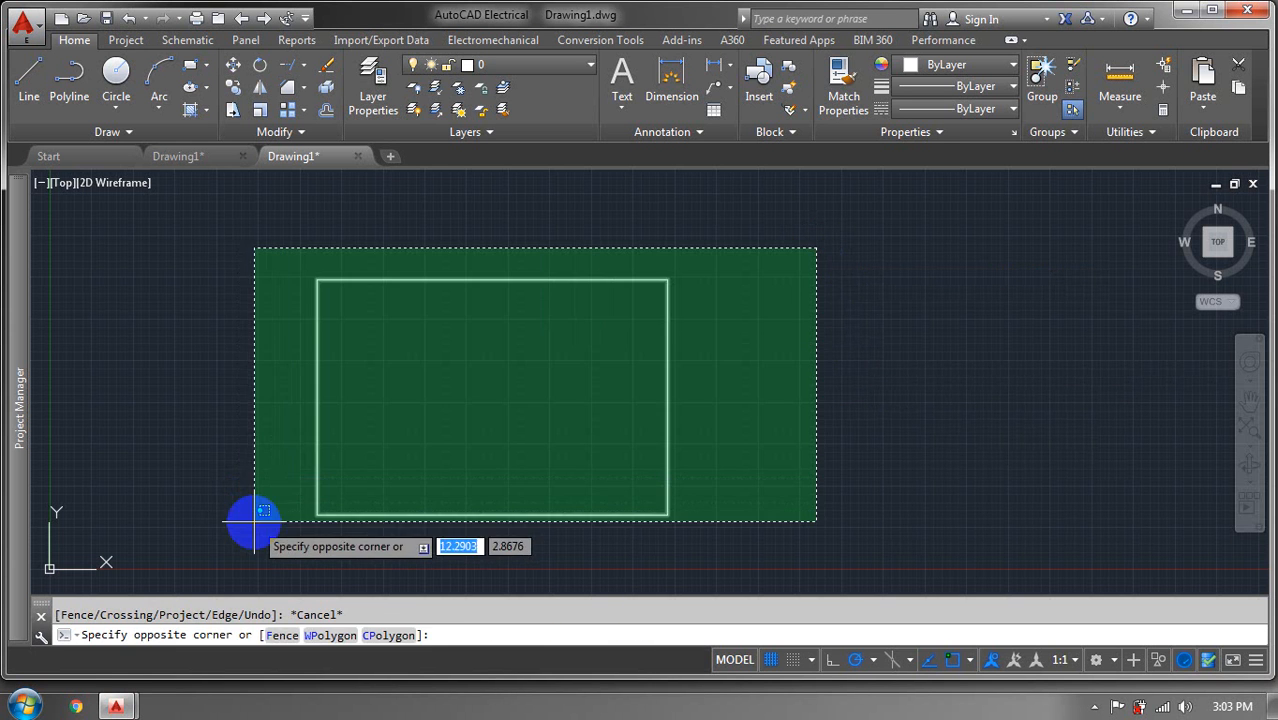
click(263, 512)
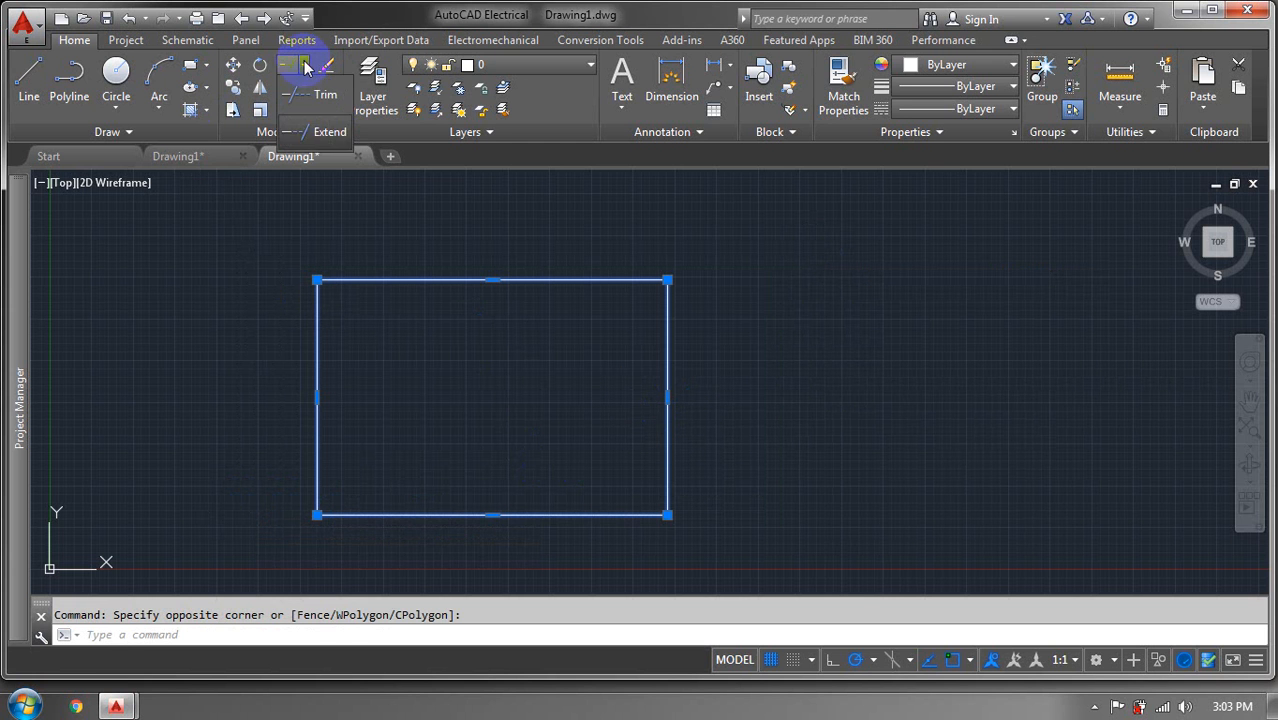
click(315, 95)
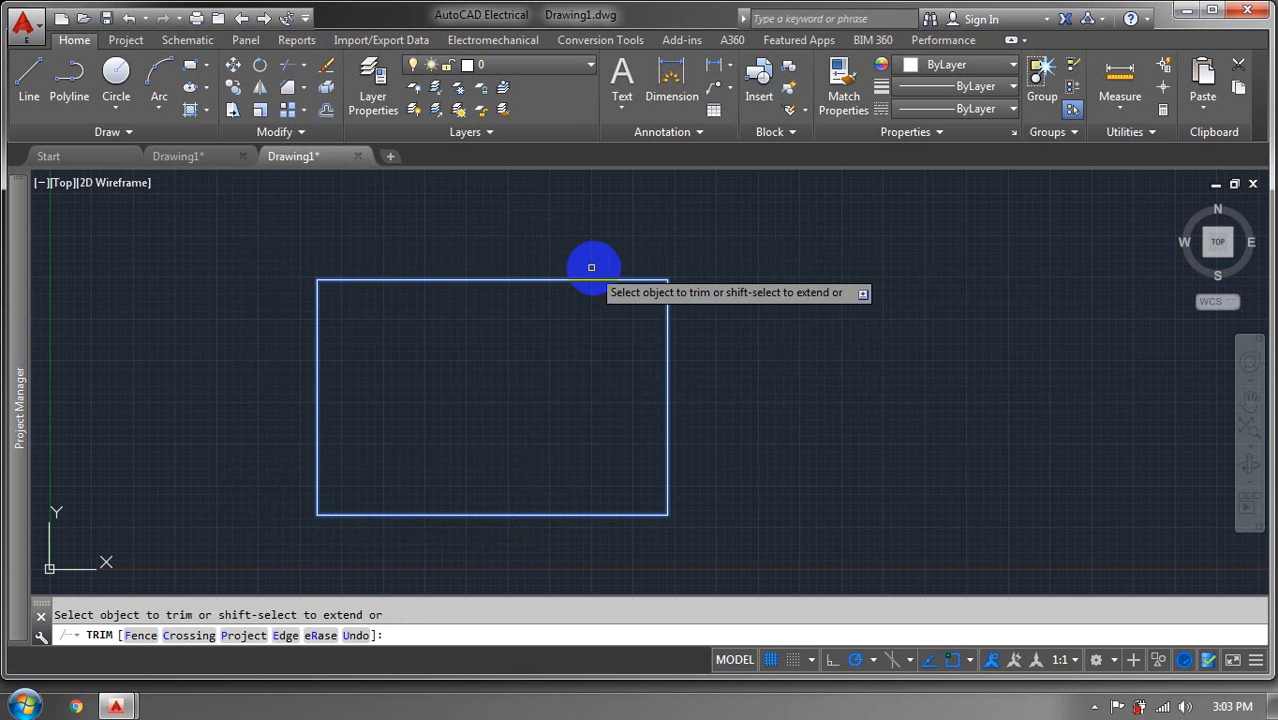
click(615, 279)
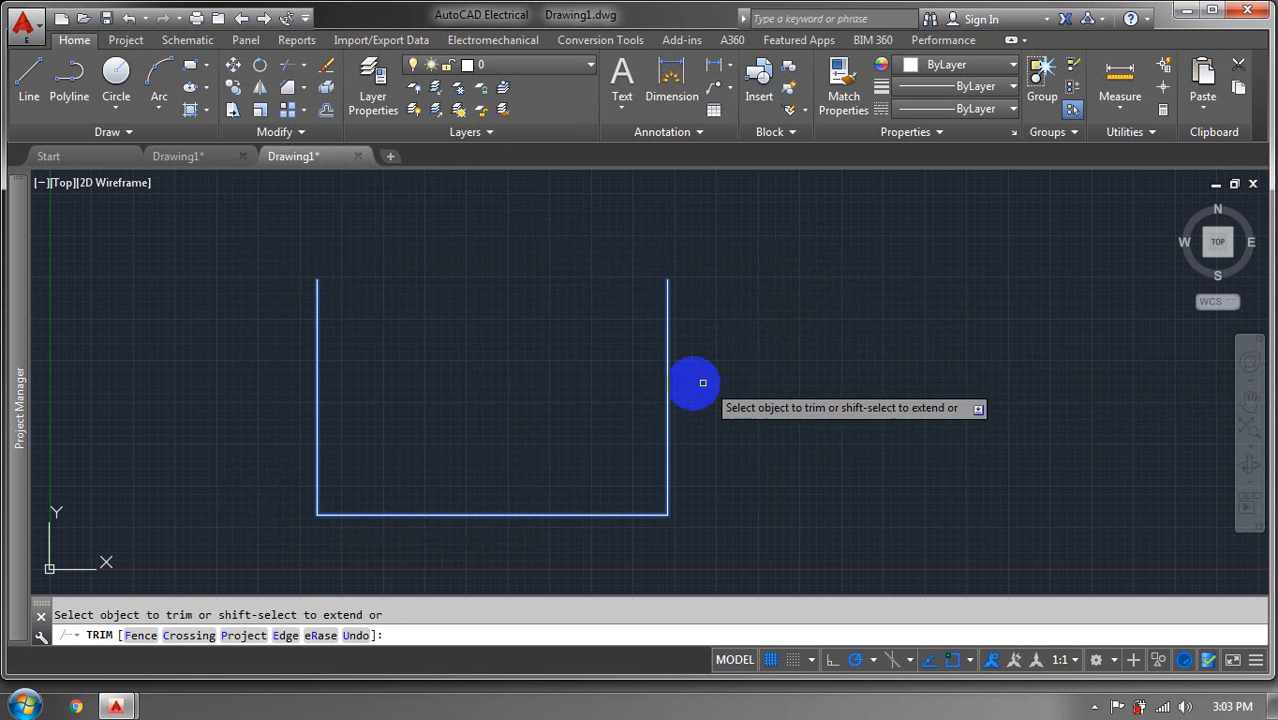
click(668, 381)
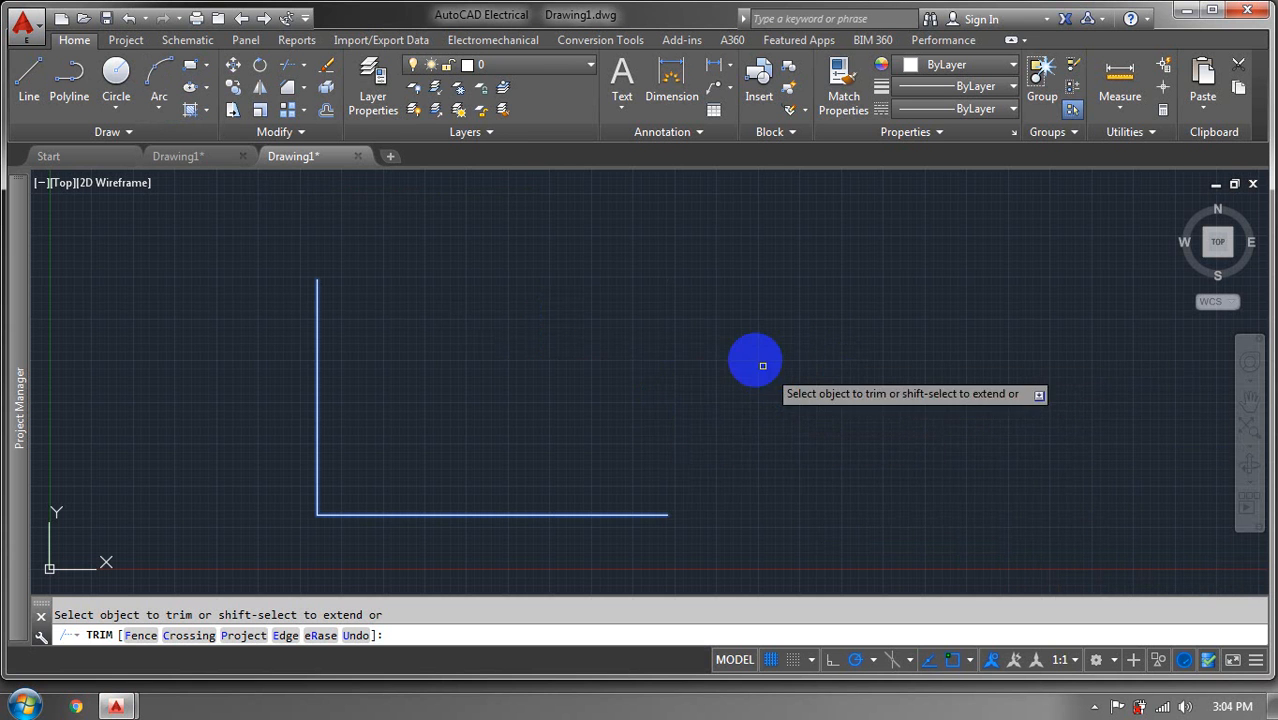
click(303, 67)
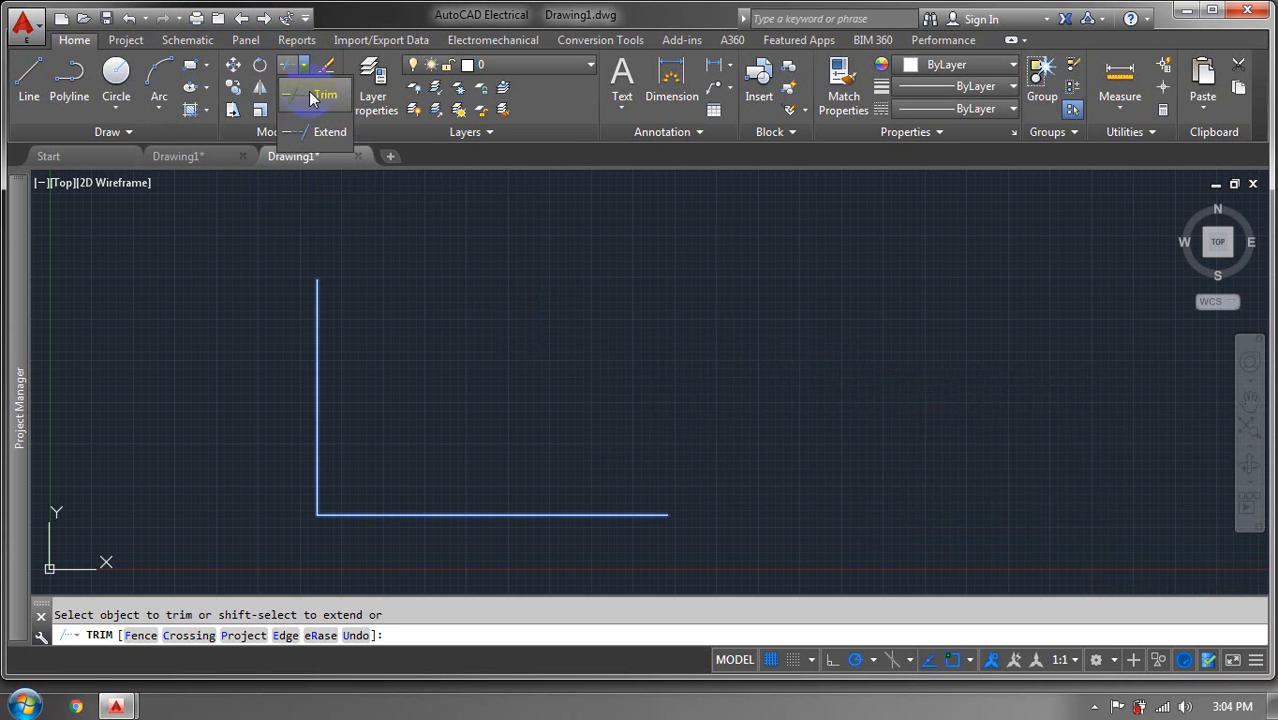
click(314, 136)
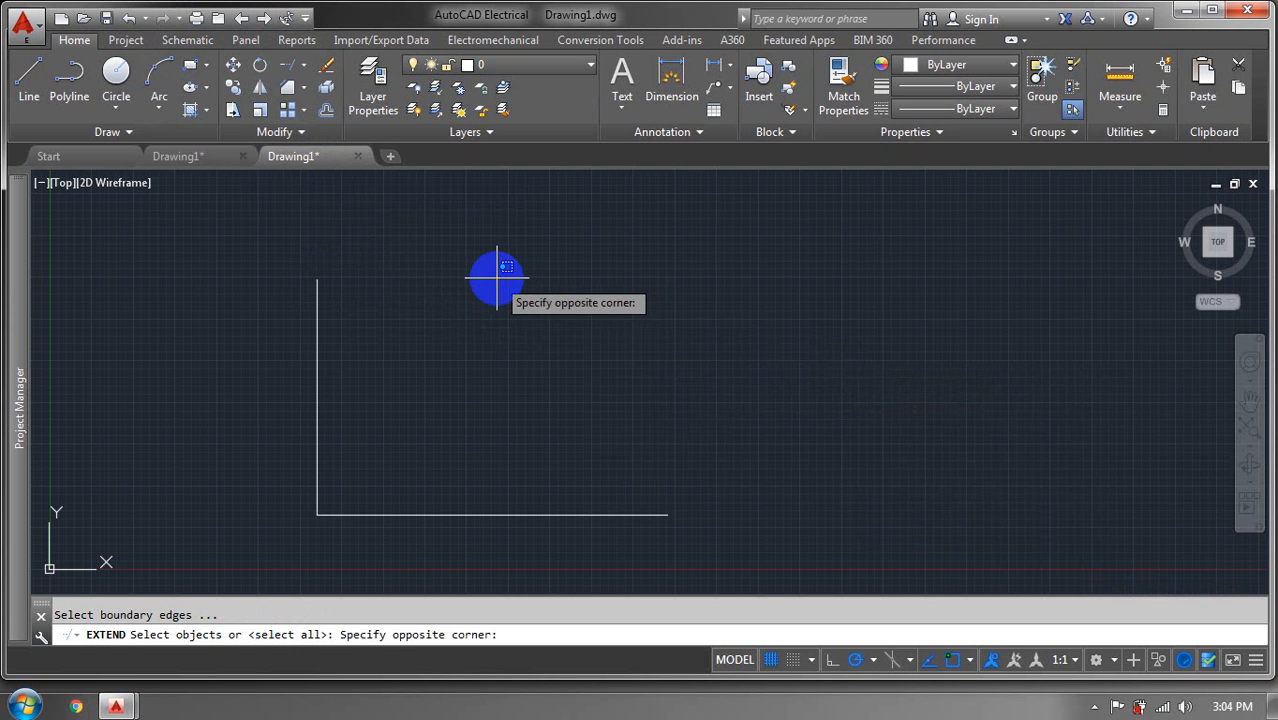
click(497, 277)
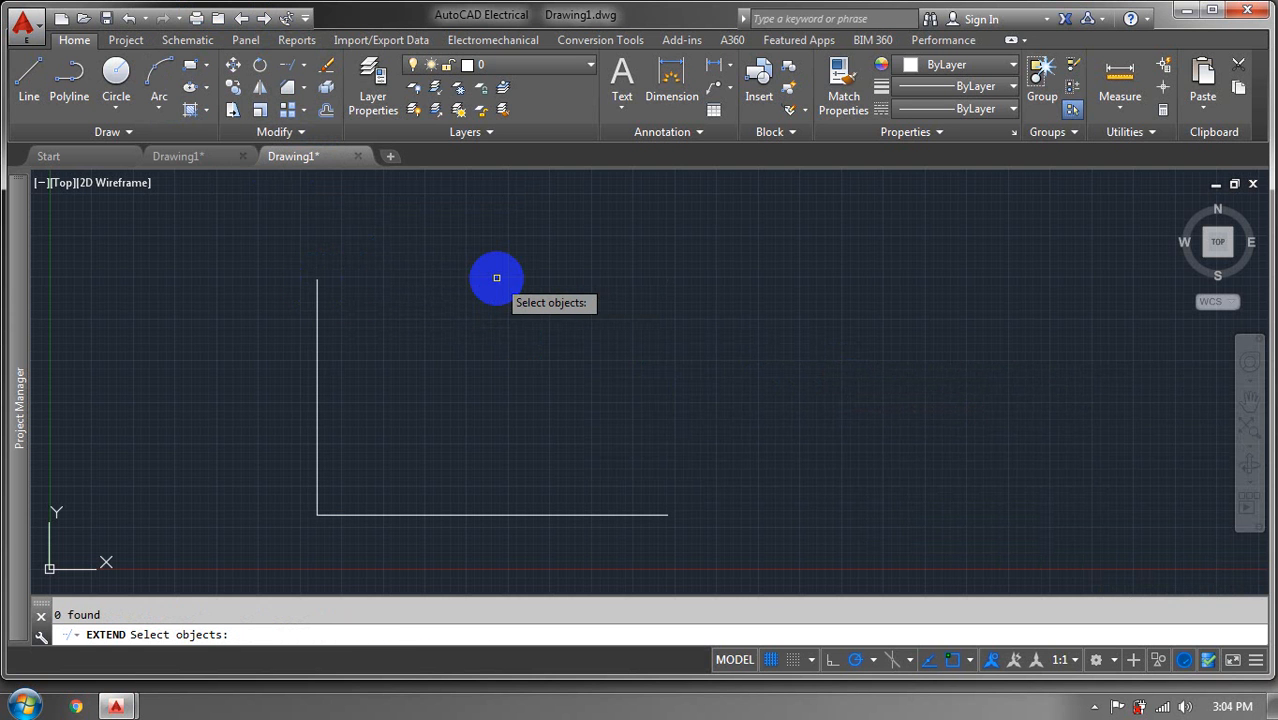
Try to extend the remaining left and bottom edges from their open ends, with the whole shape as the boundary
key(ctrl+a)
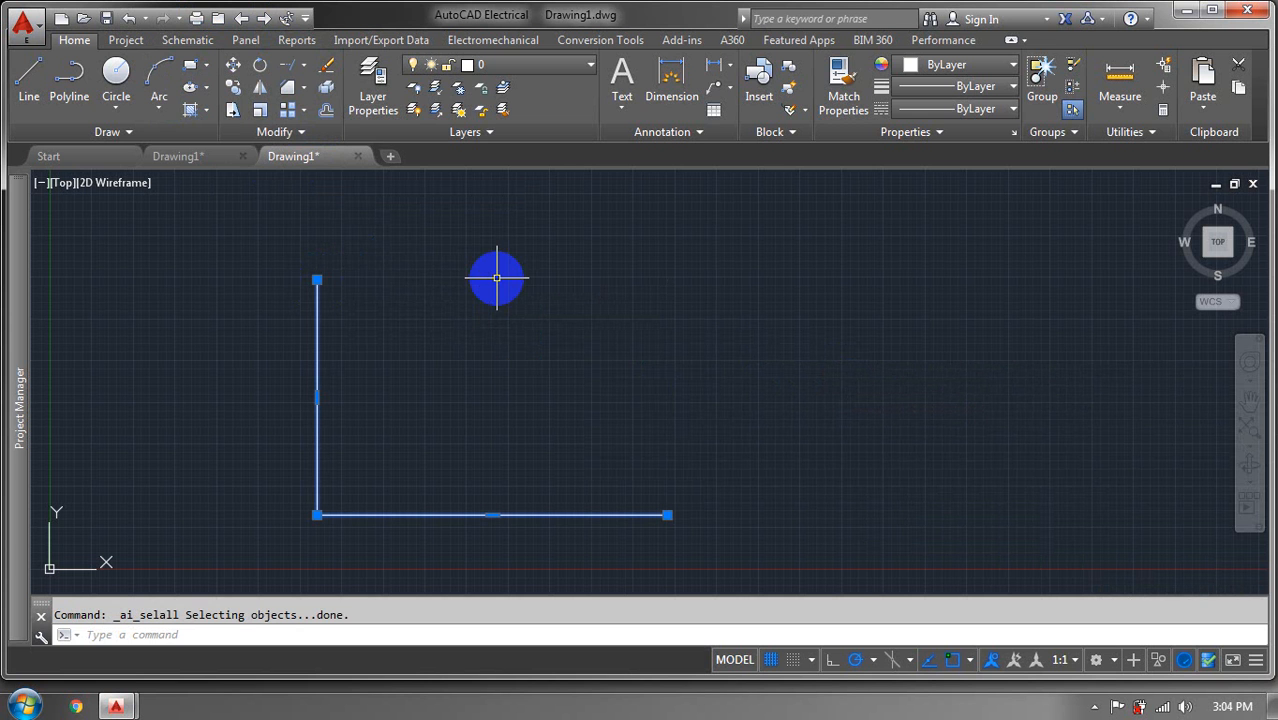
click(307, 67)
click(322, 138)
click(319, 284)
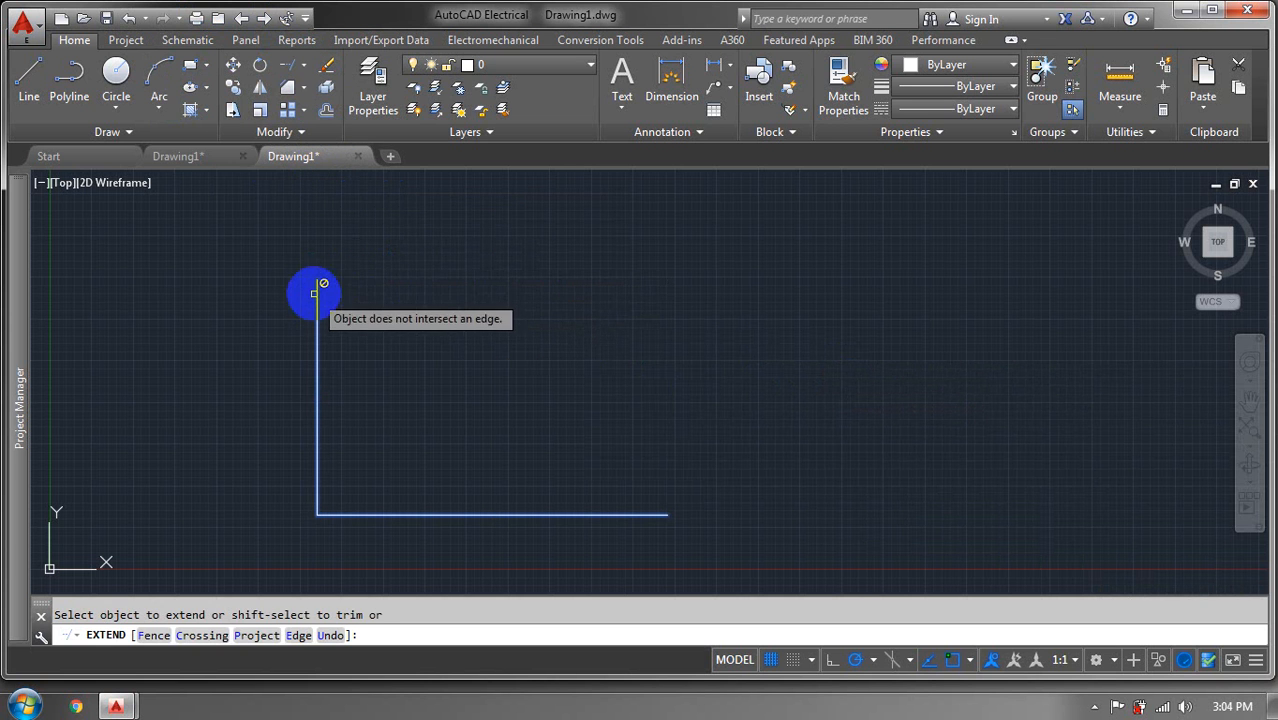
click(316, 279)
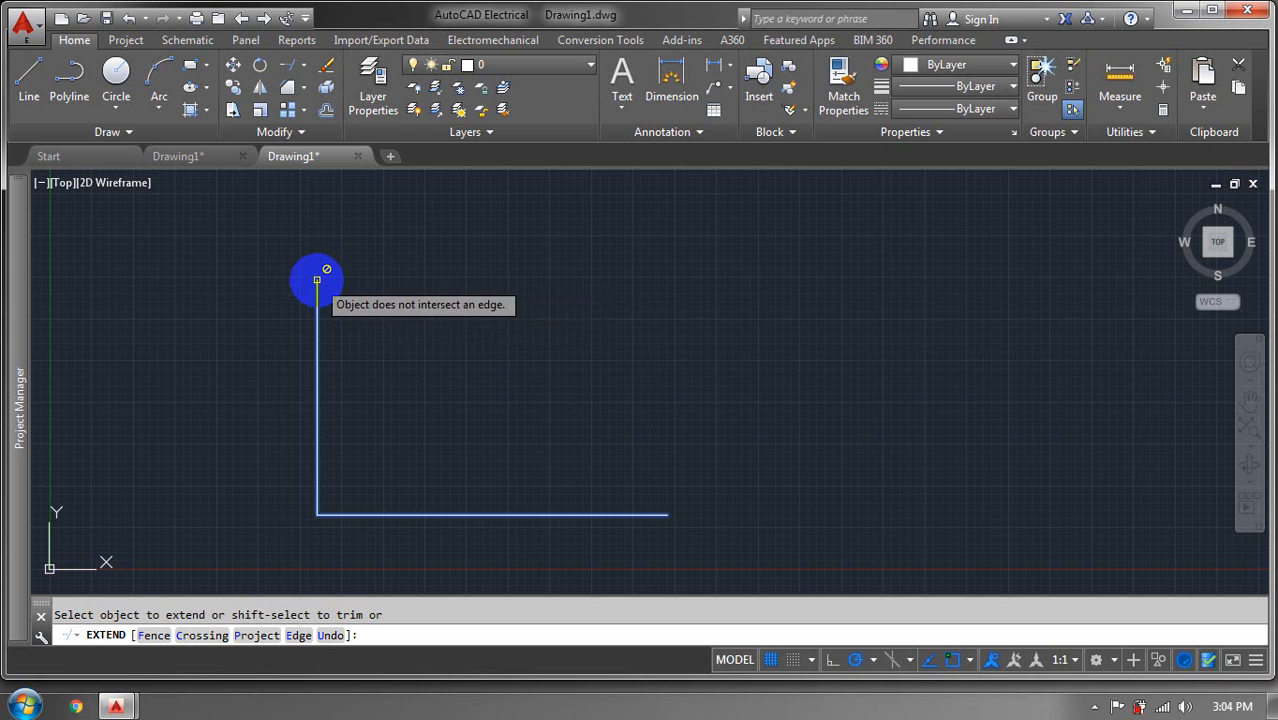
click(668, 514)
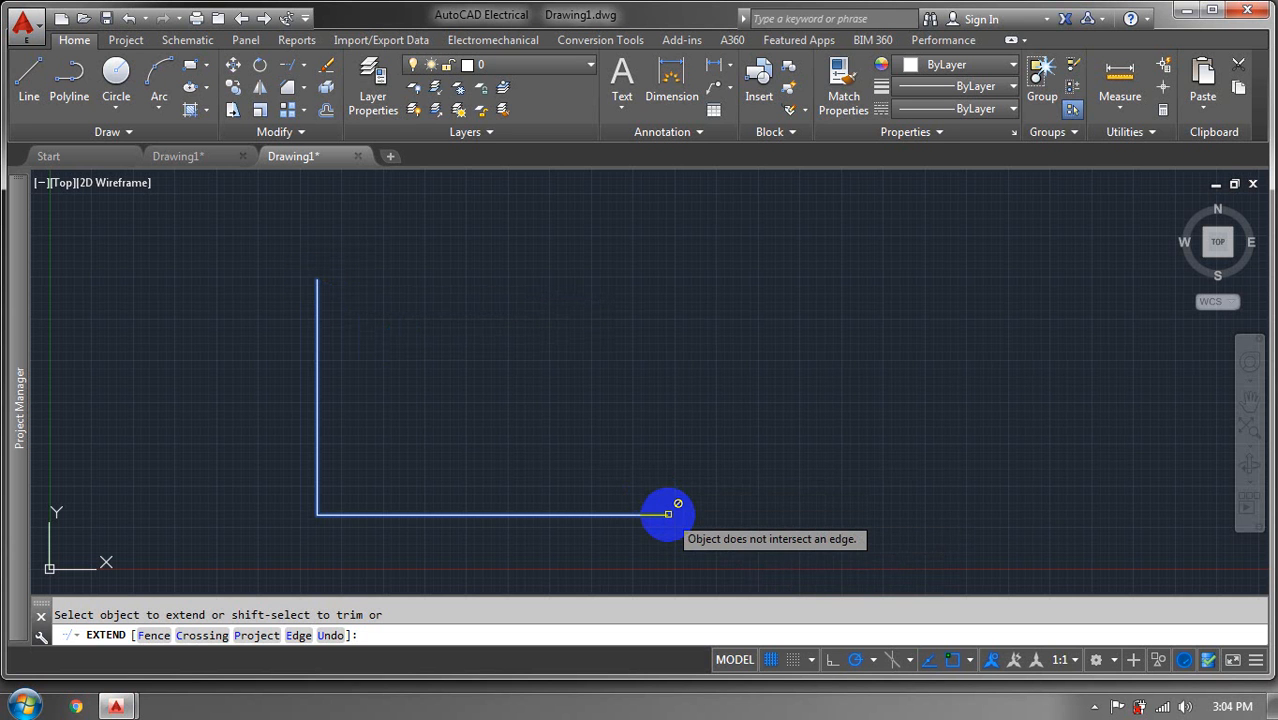
click(654, 515)
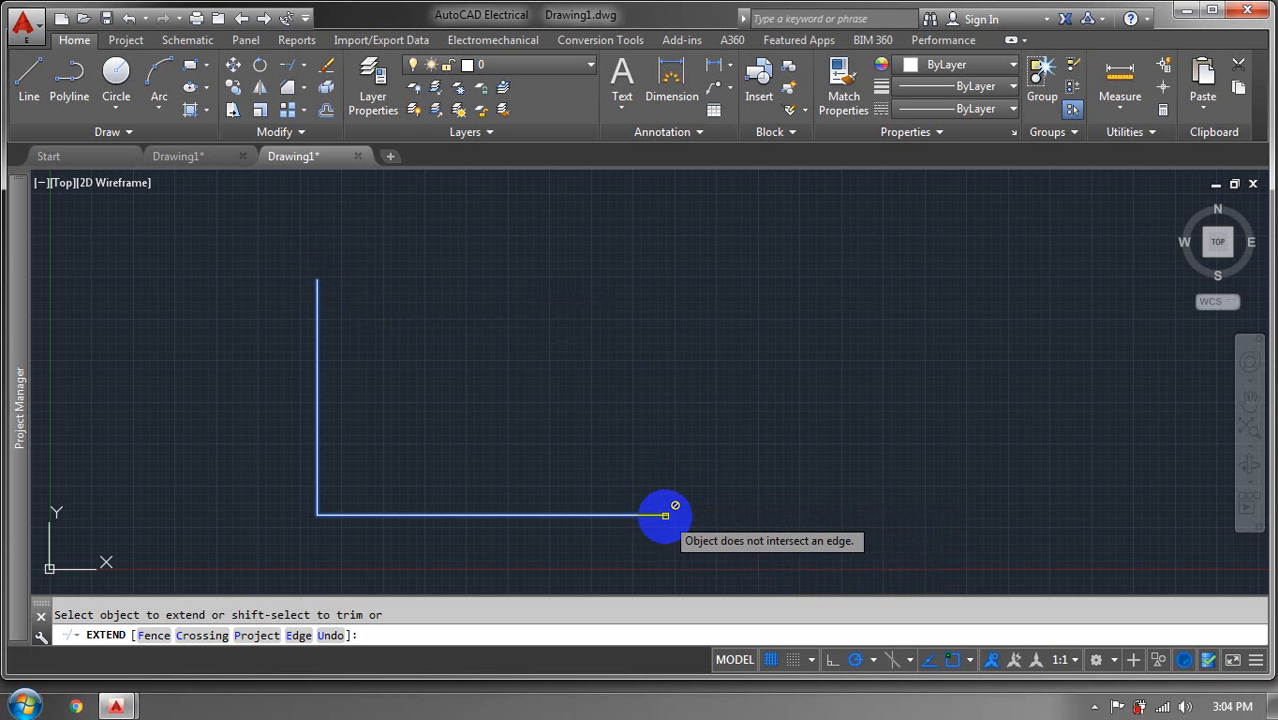
click(670, 515)
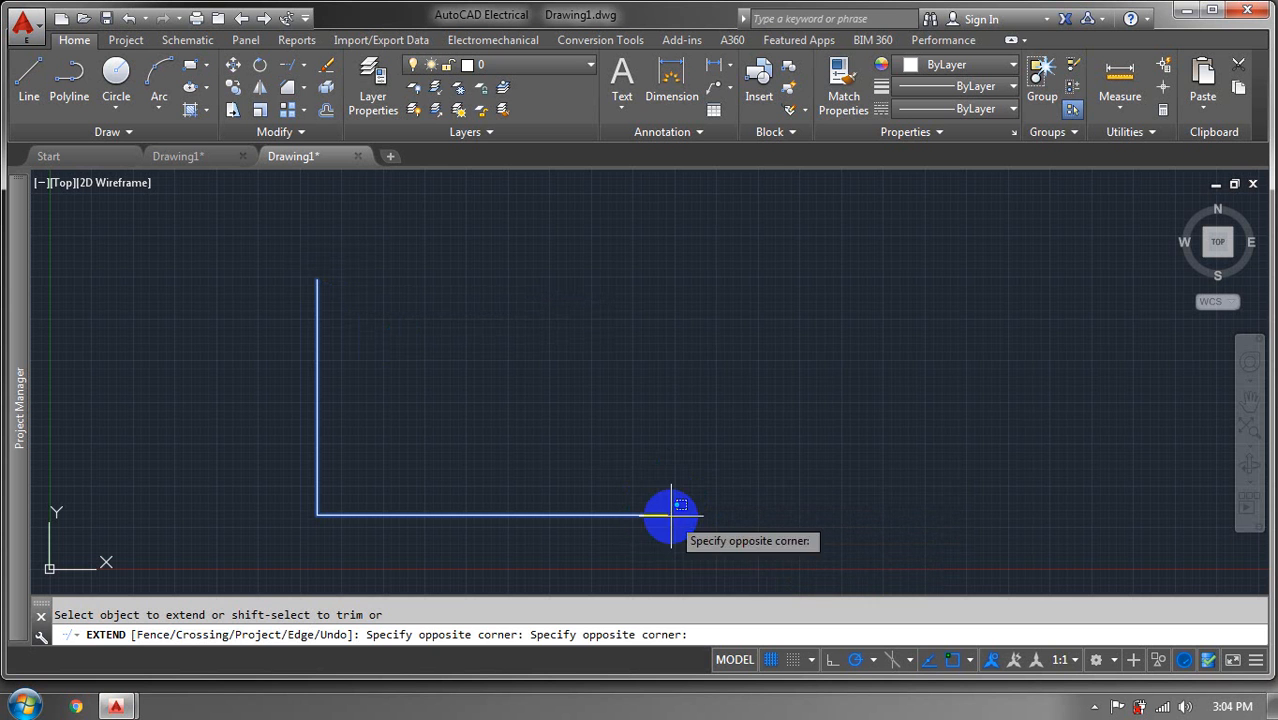
click(642, 294)
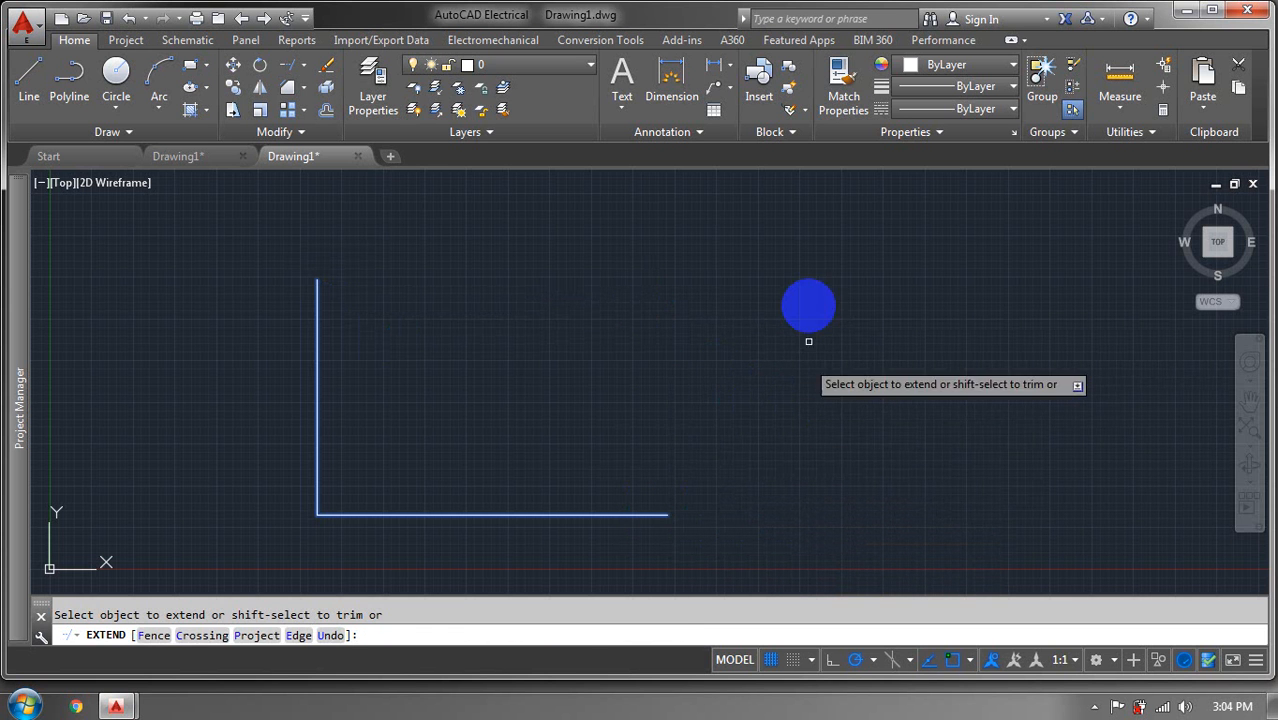
click(792, 260)
key(Escape)
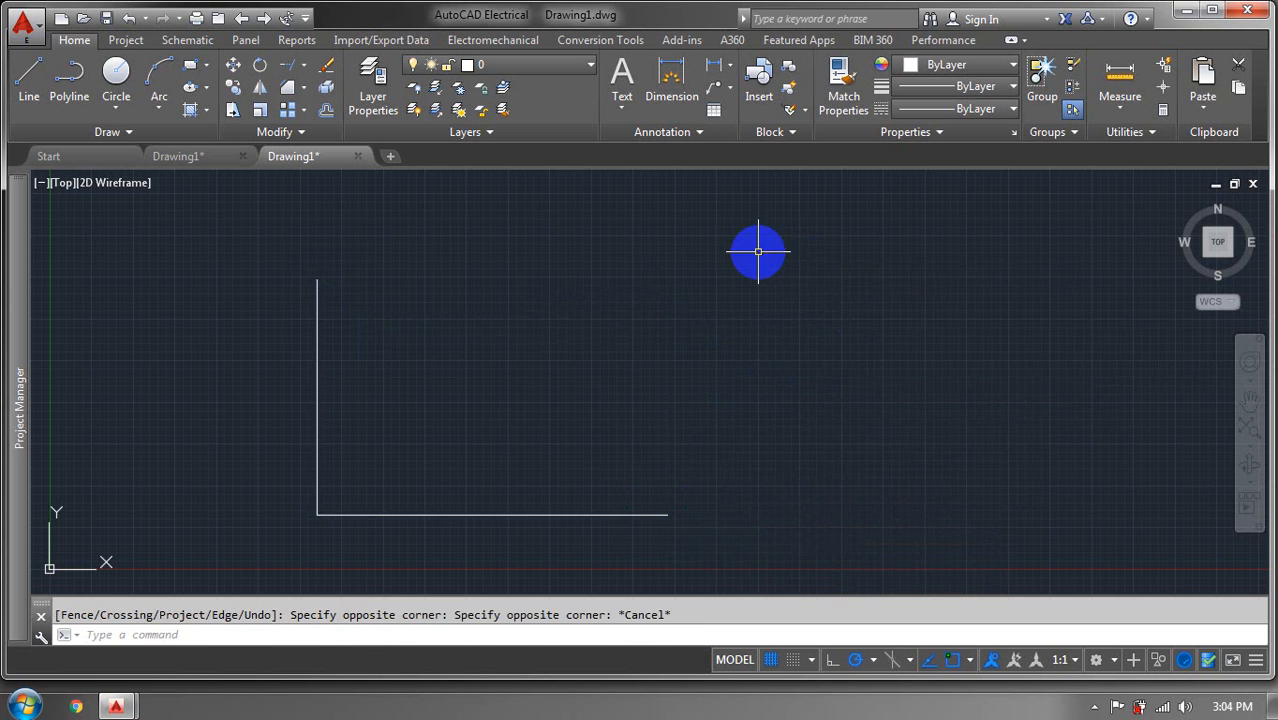
mouse_move(757, 251)
mouse_down()
mouse_move(262, 488)
mouse_move(277, 548)
mouse_up()
click(879, 297)
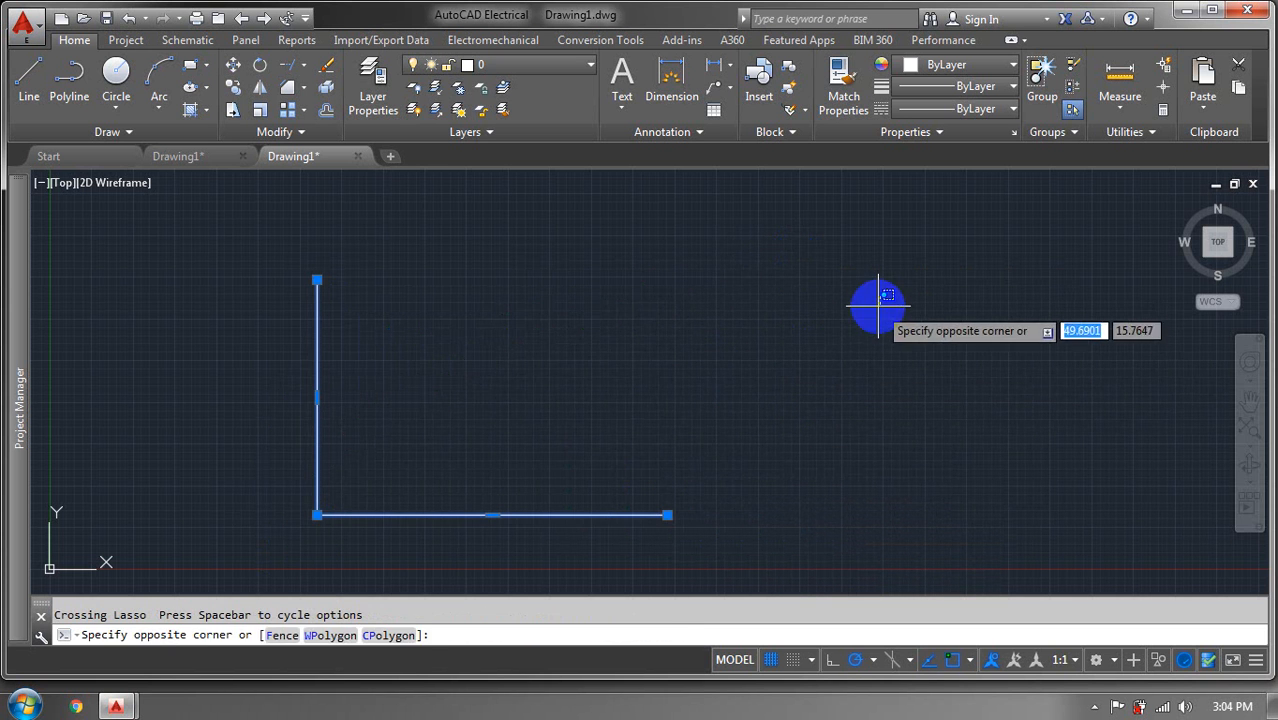
click(878, 305)
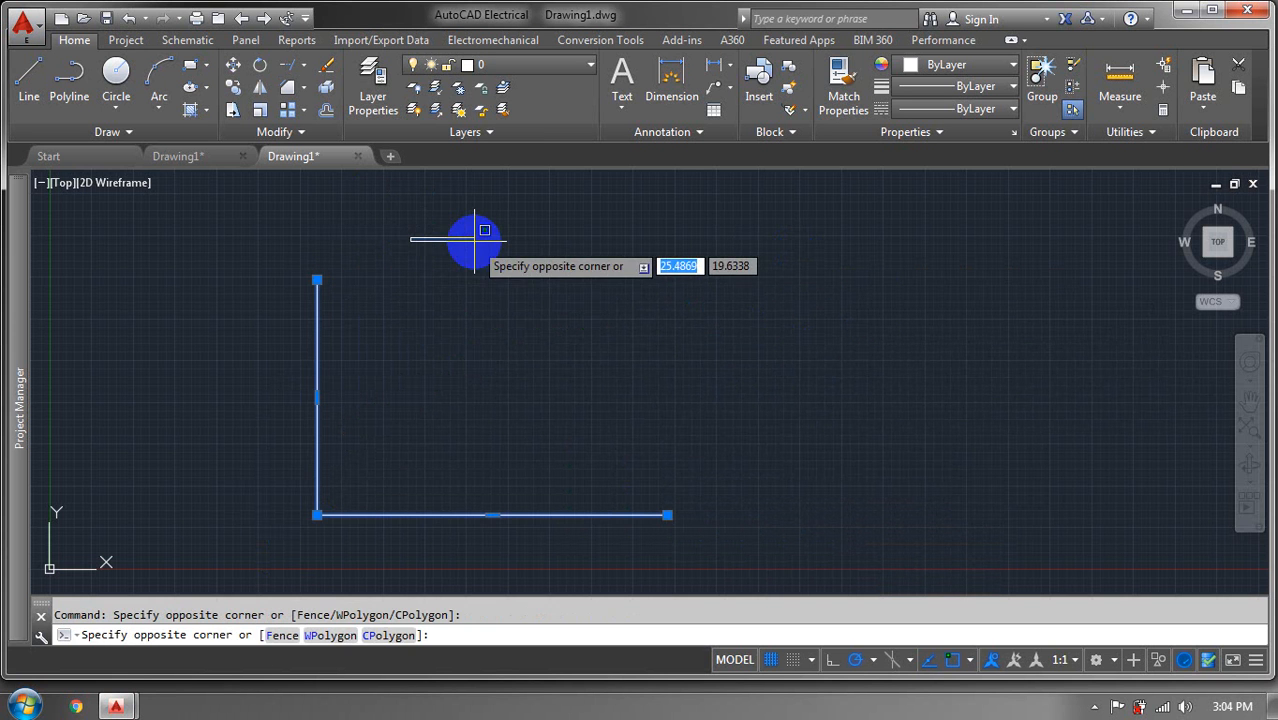
key(Escape)
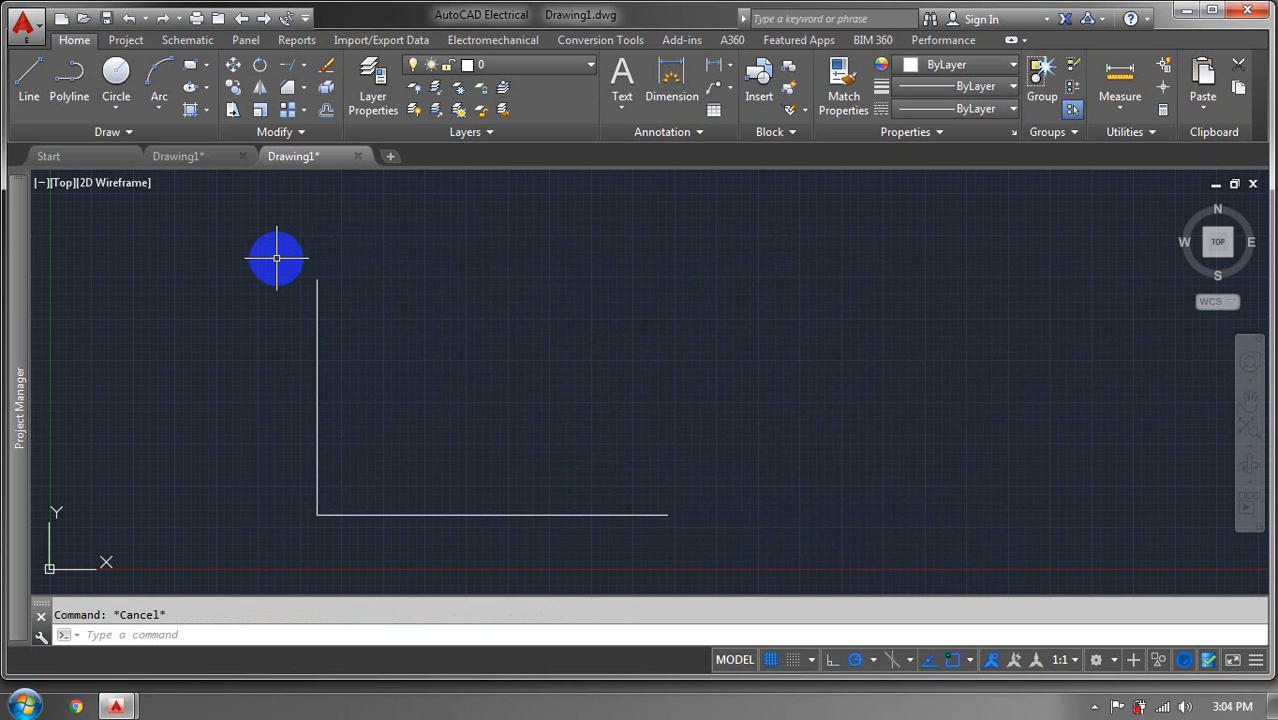
Preselect the whole L shape and try to extend its open upper end, right end and corner with Extend
click(277, 258)
click(756, 562)
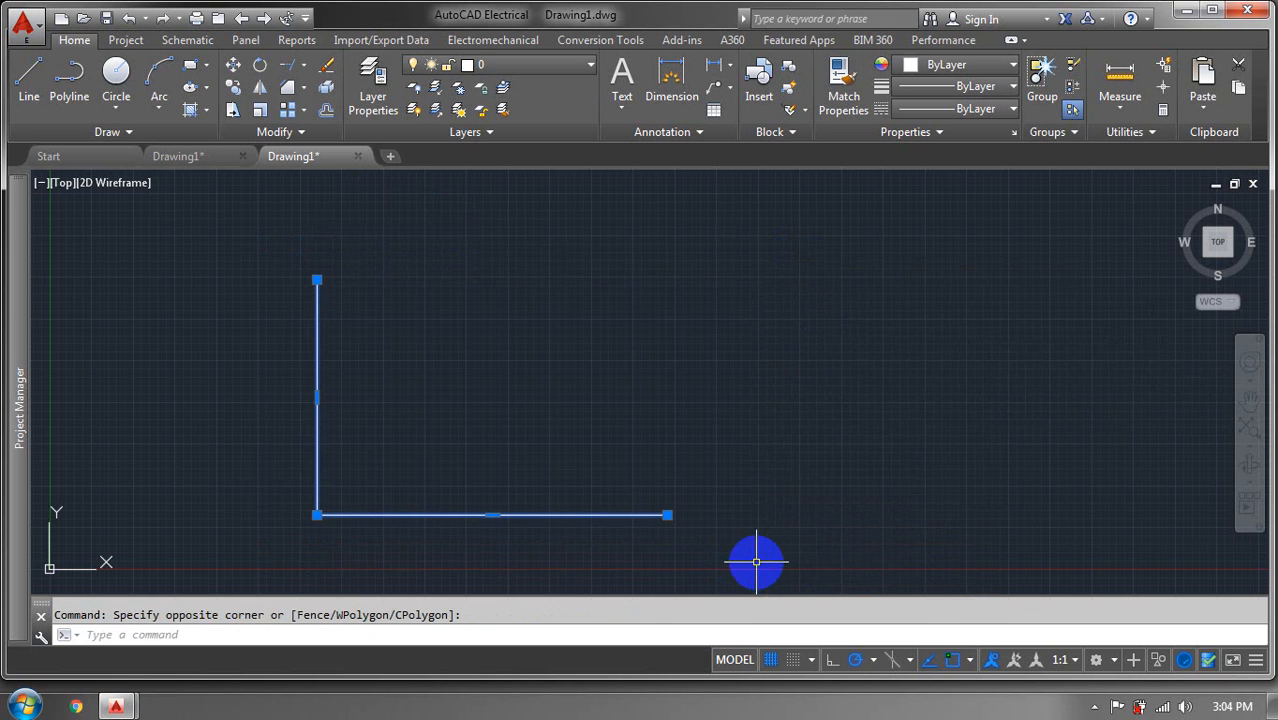
click(305, 73)
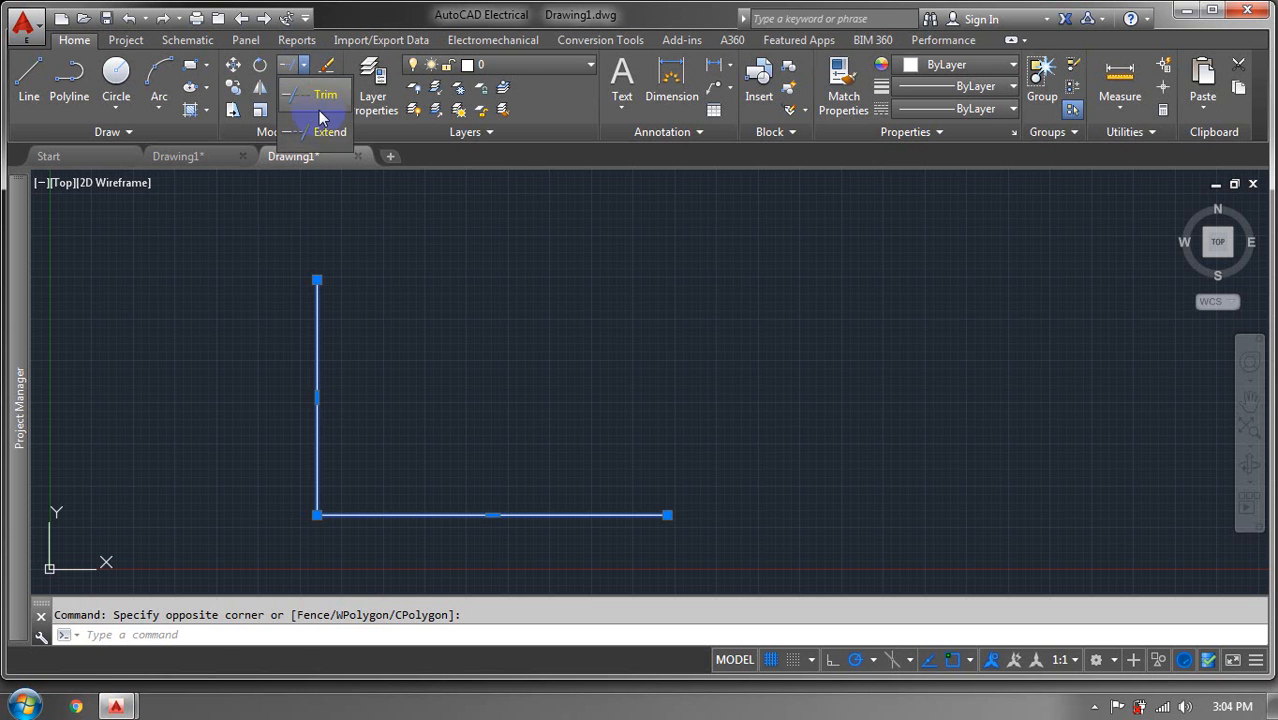
click(320, 133)
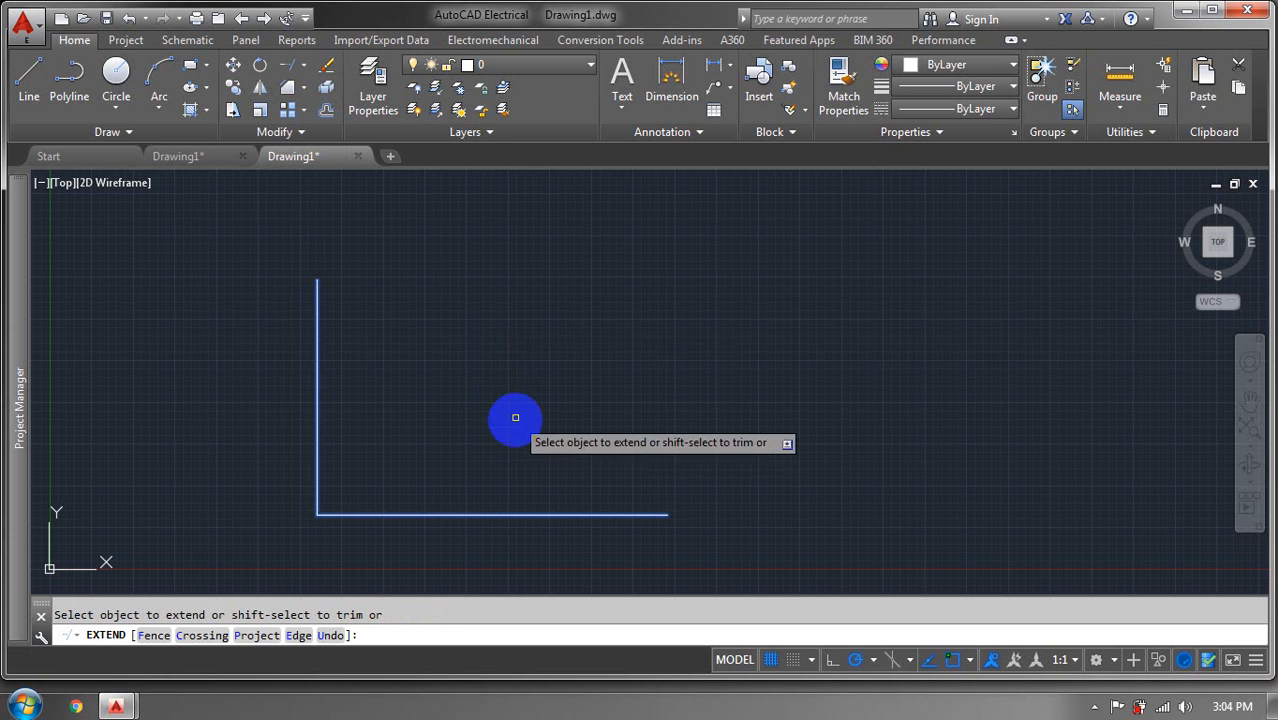
click(318, 286)
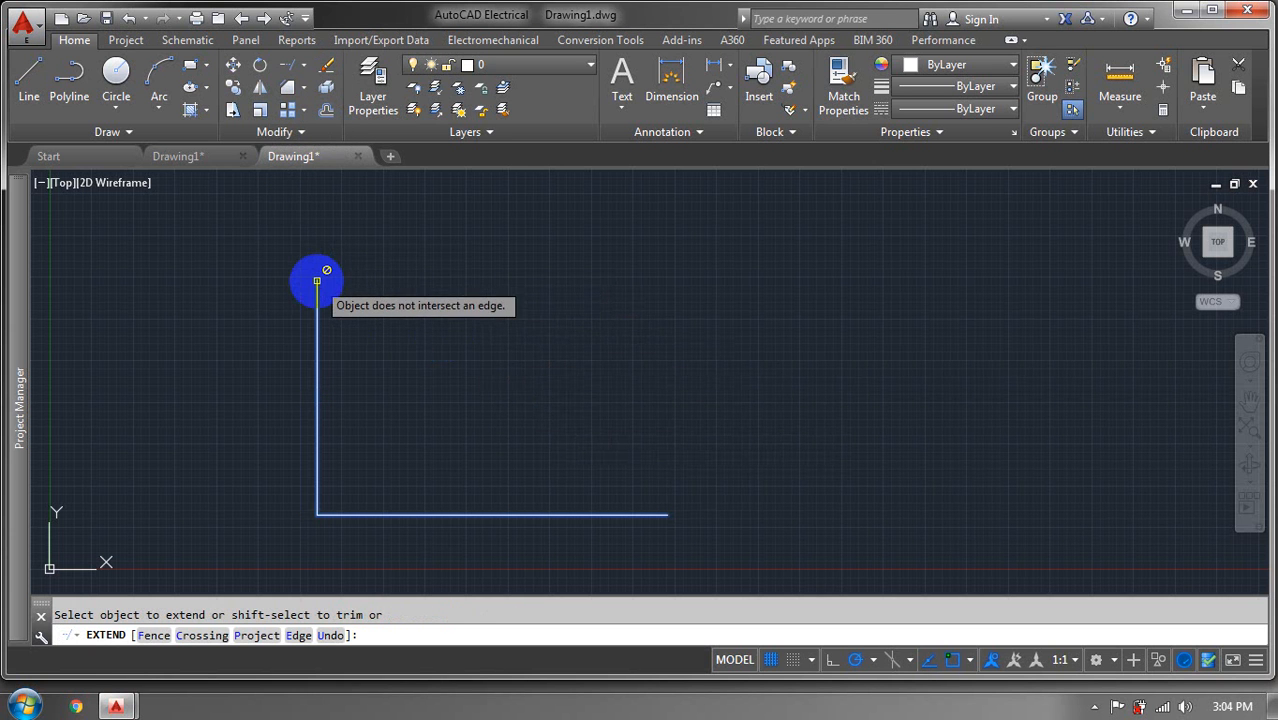
click(668, 516)
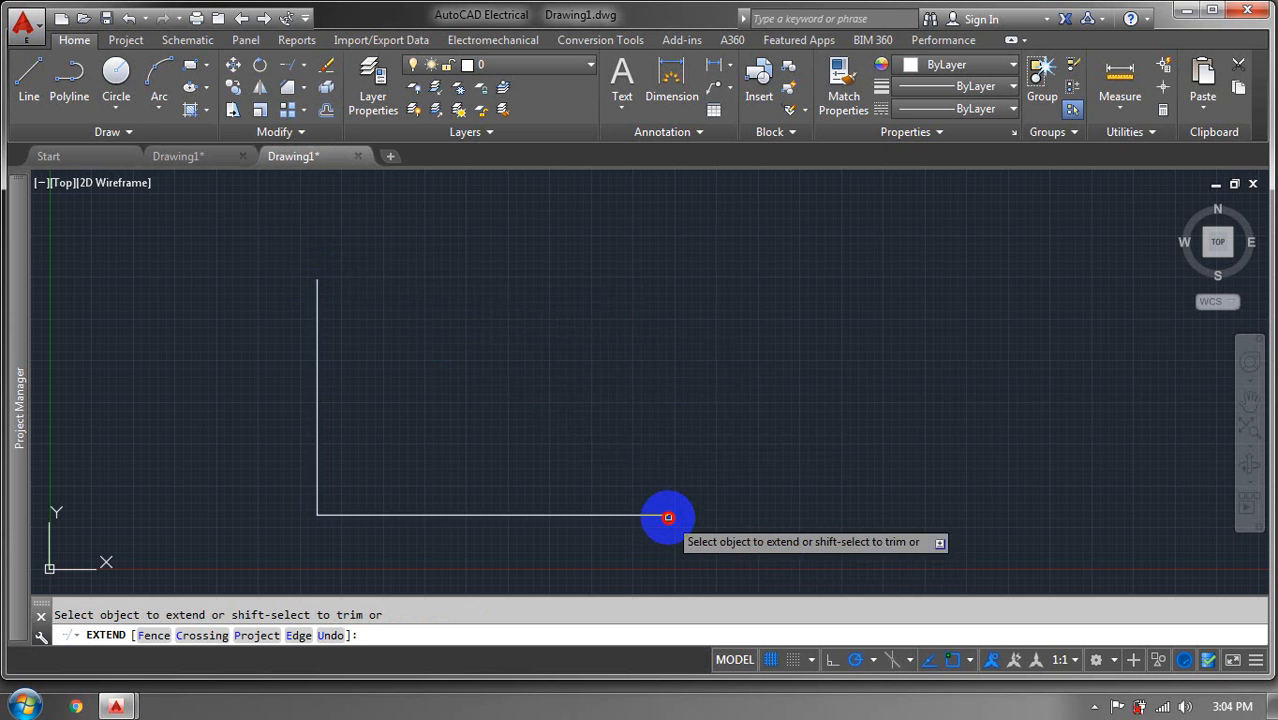
click(316, 512)
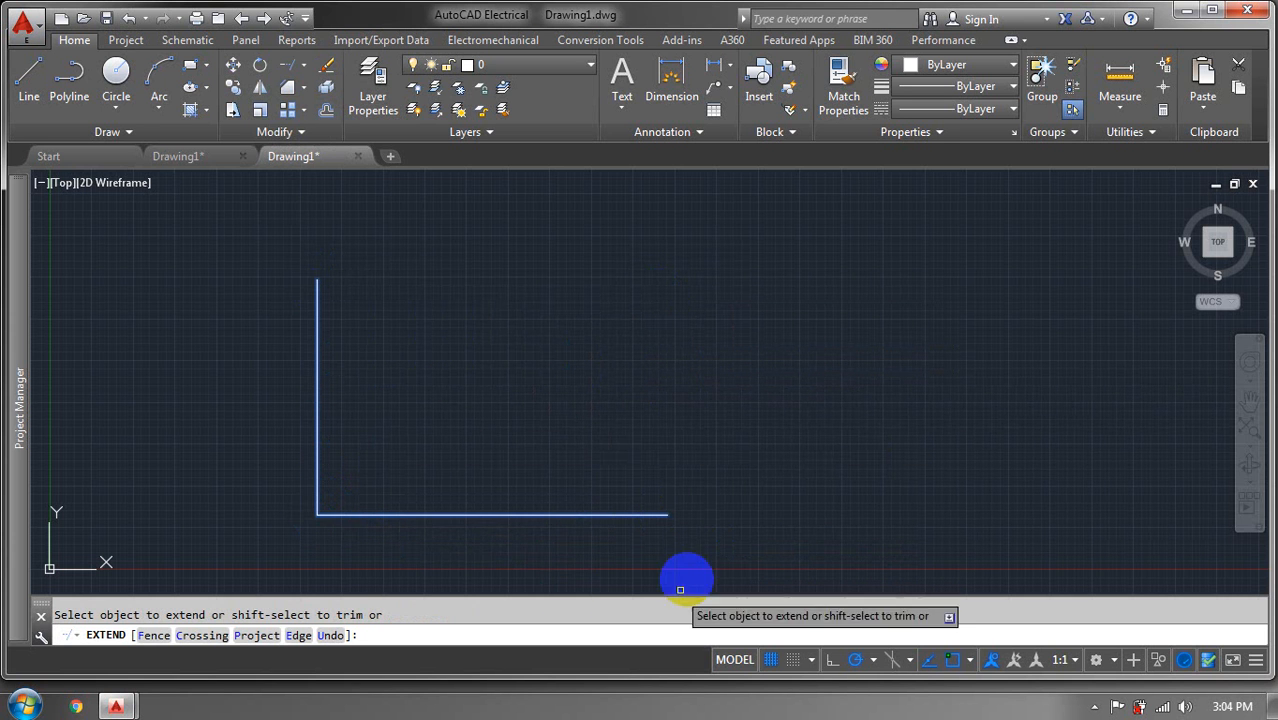
click(647, 514)
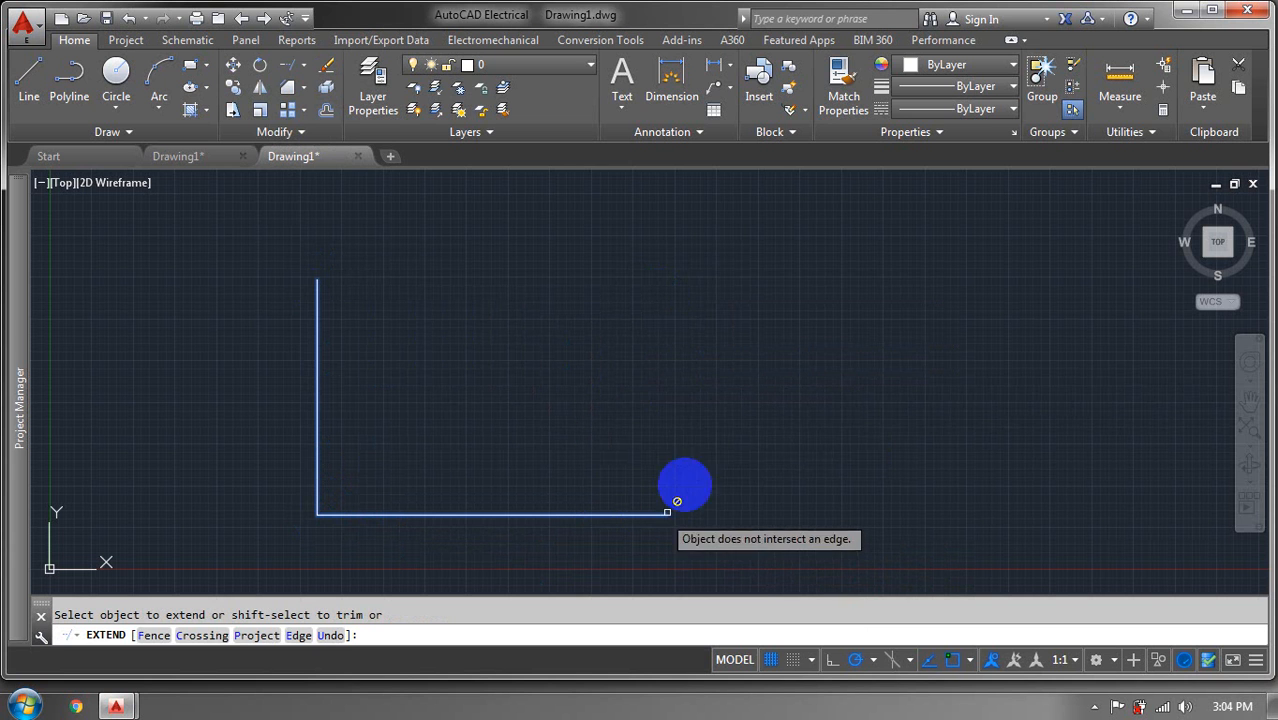
click(723, 356)
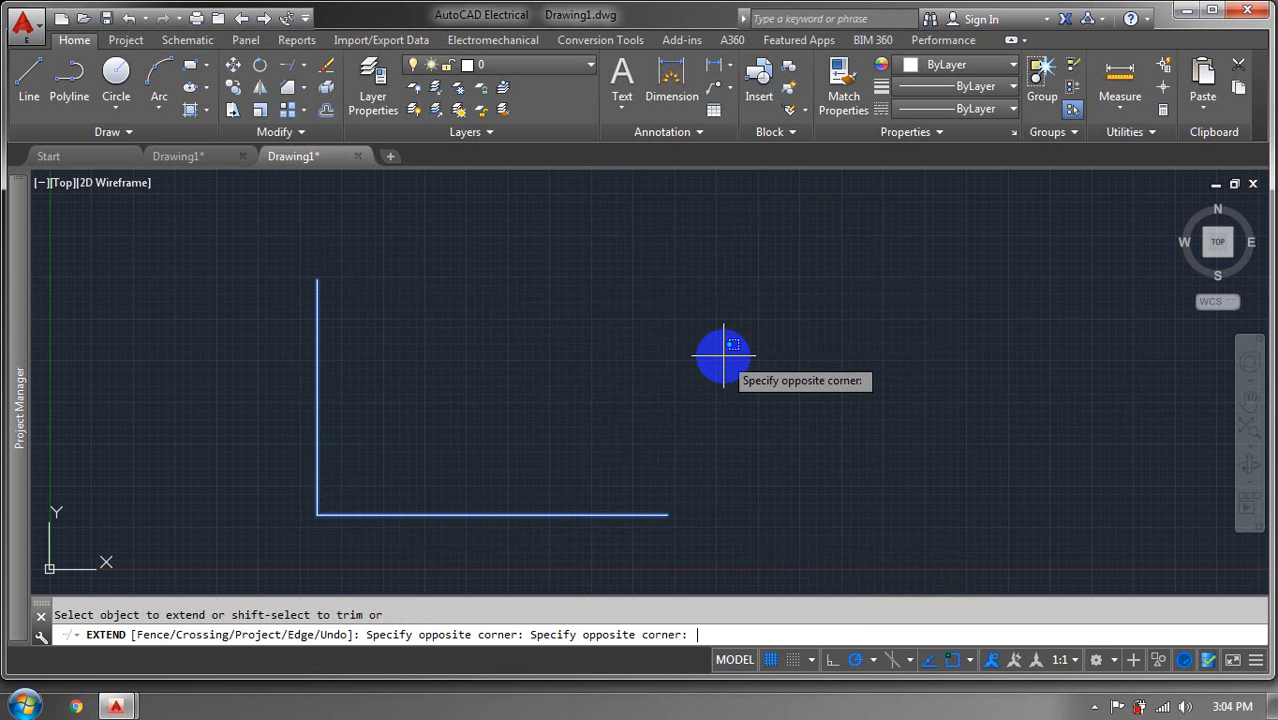
click(723, 356)
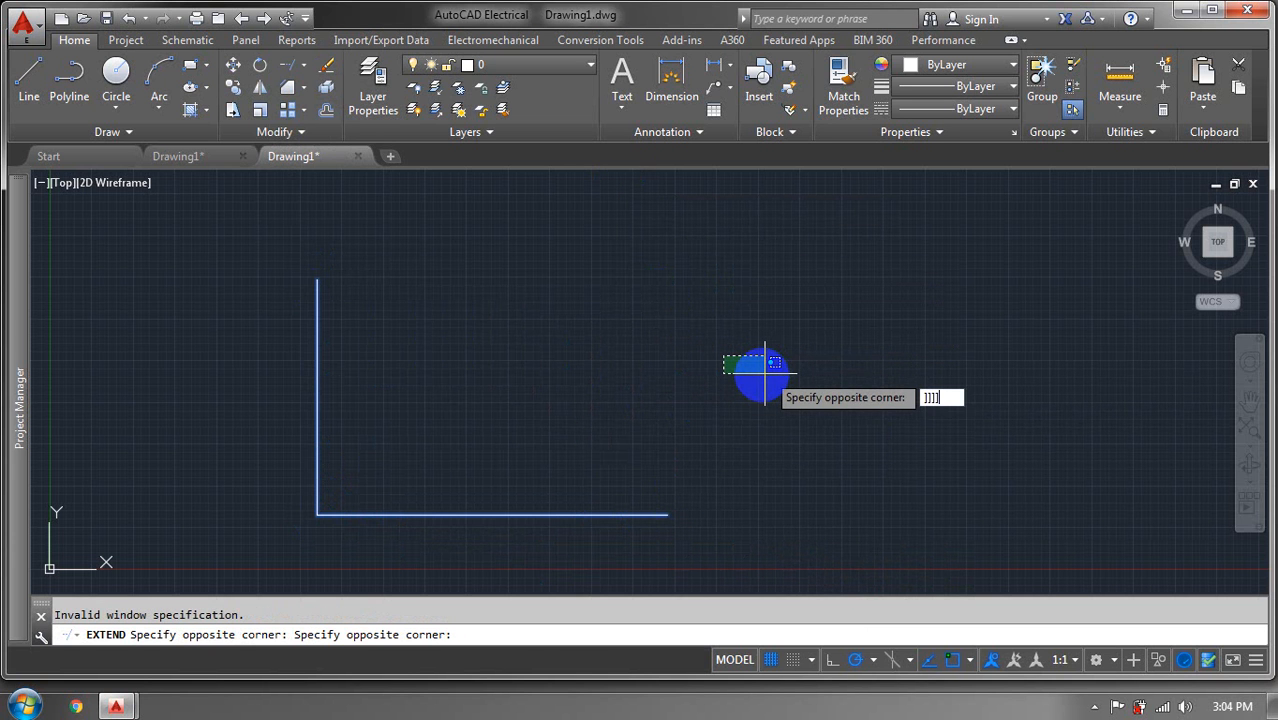
key(BackSpace)
key(BackSpace)
key(BackSpace)
key(BackSpace)
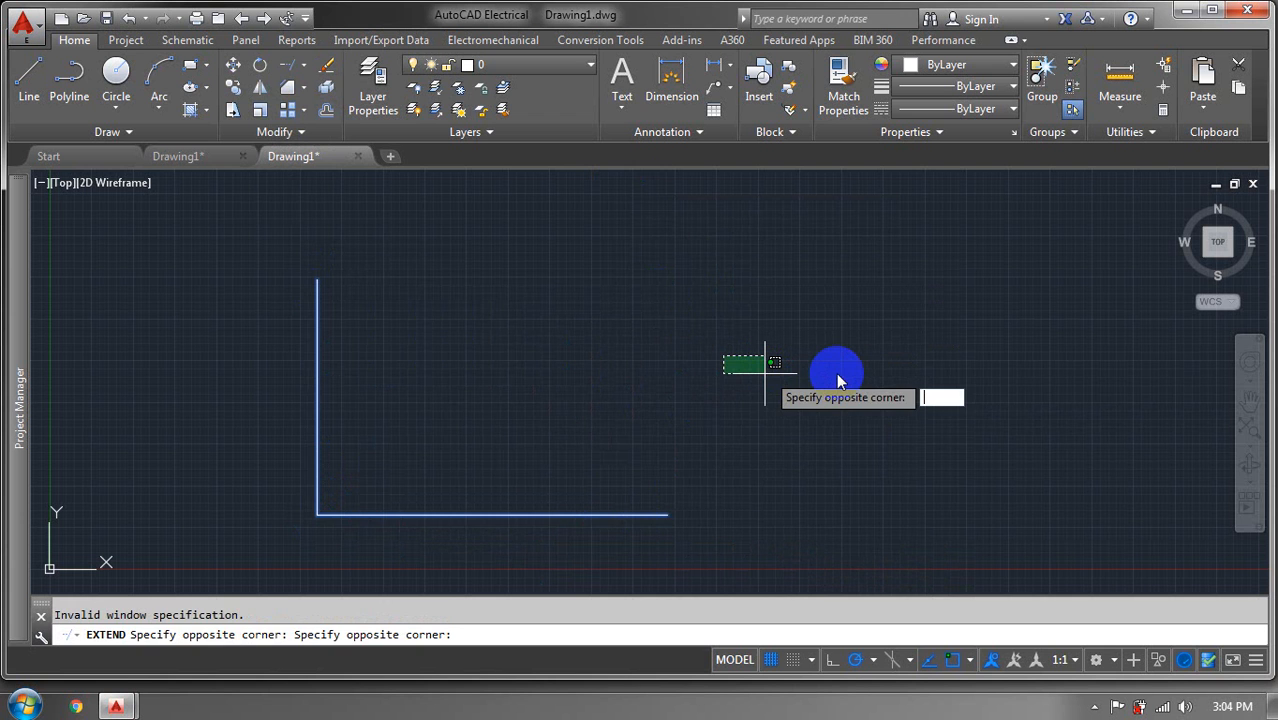
key(Escape)
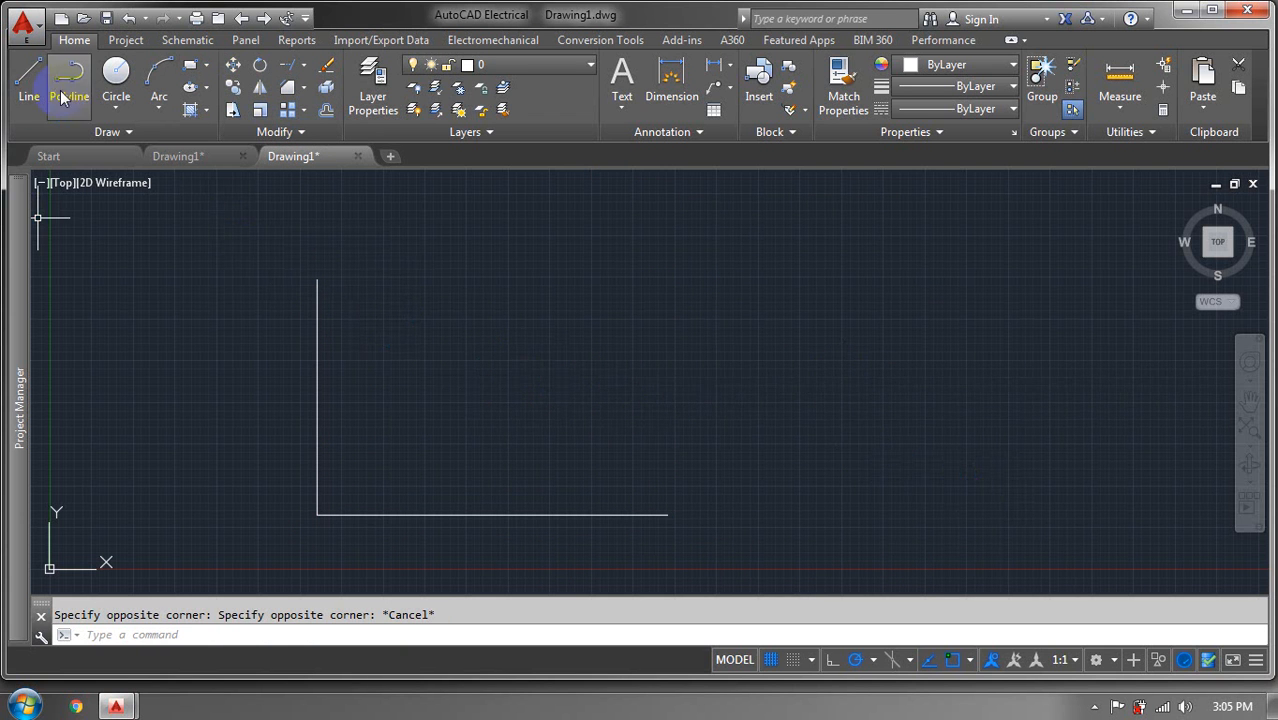
Draw an irregular nine-segment zigzag outline beside the L shape with the Line tool, its last segment crossing the first near its start
click(29, 78)
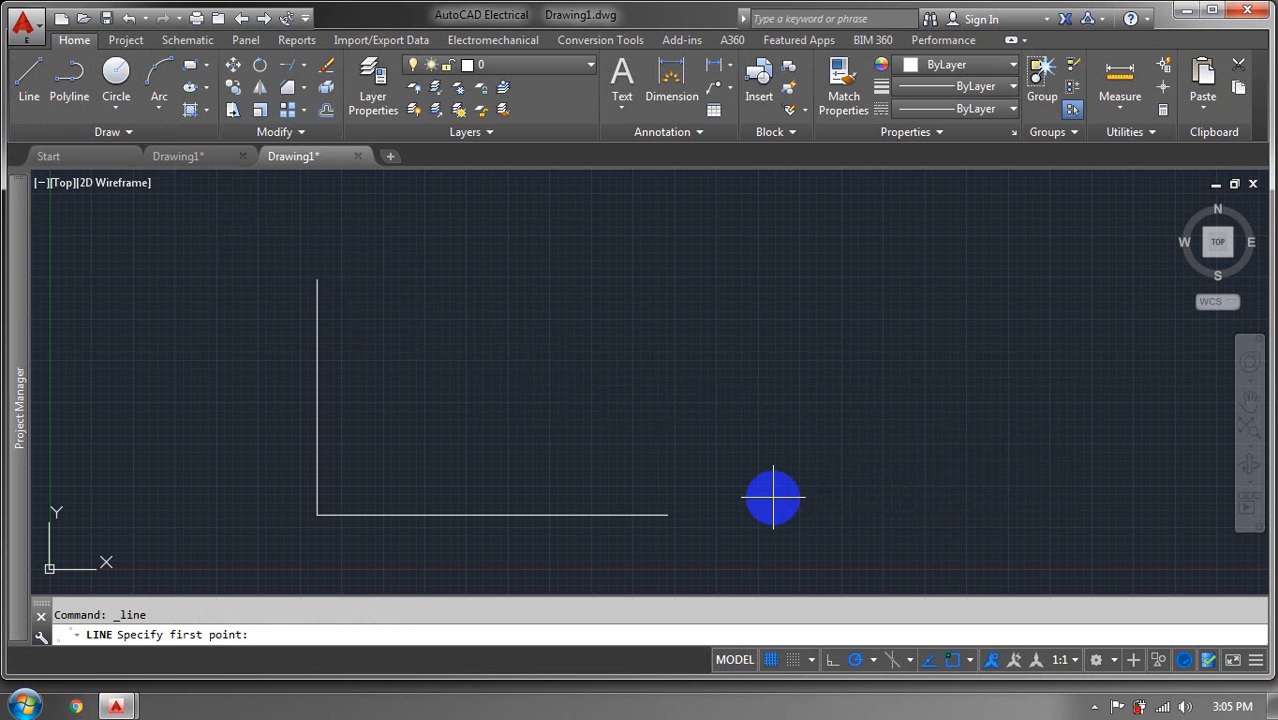
click(773, 496)
click(859, 331)
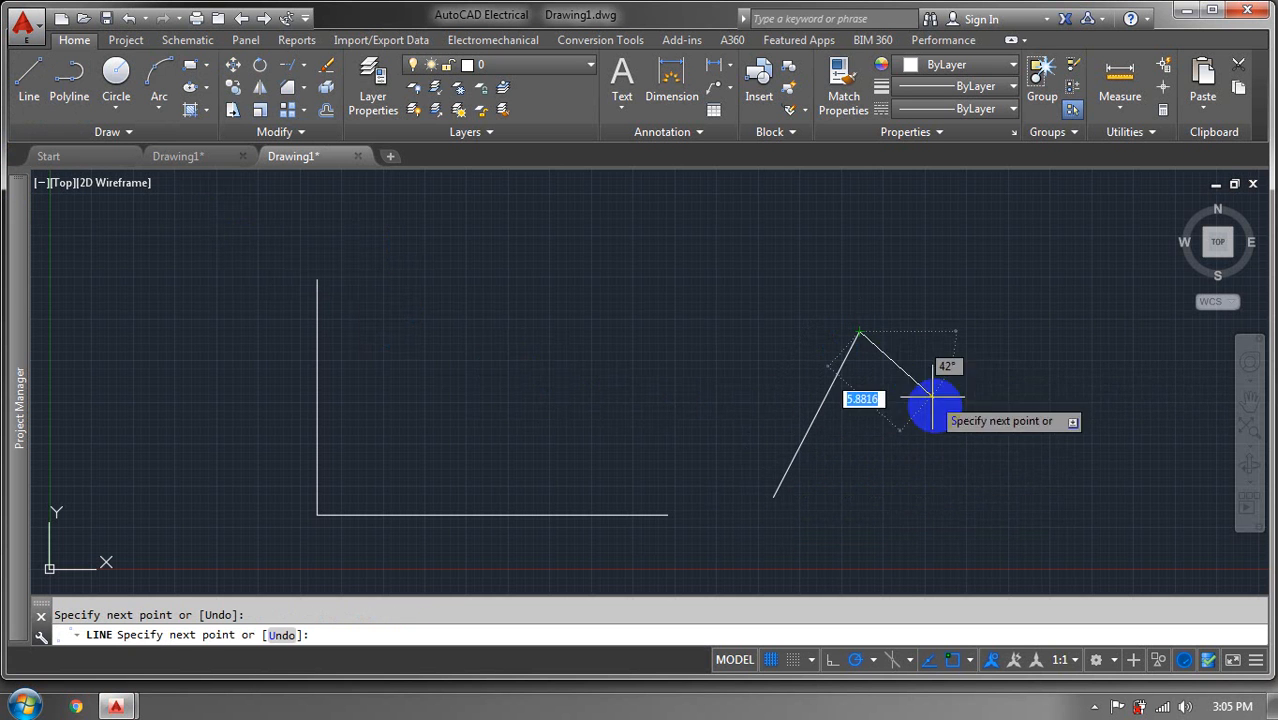
click(957, 449)
click(991, 352)
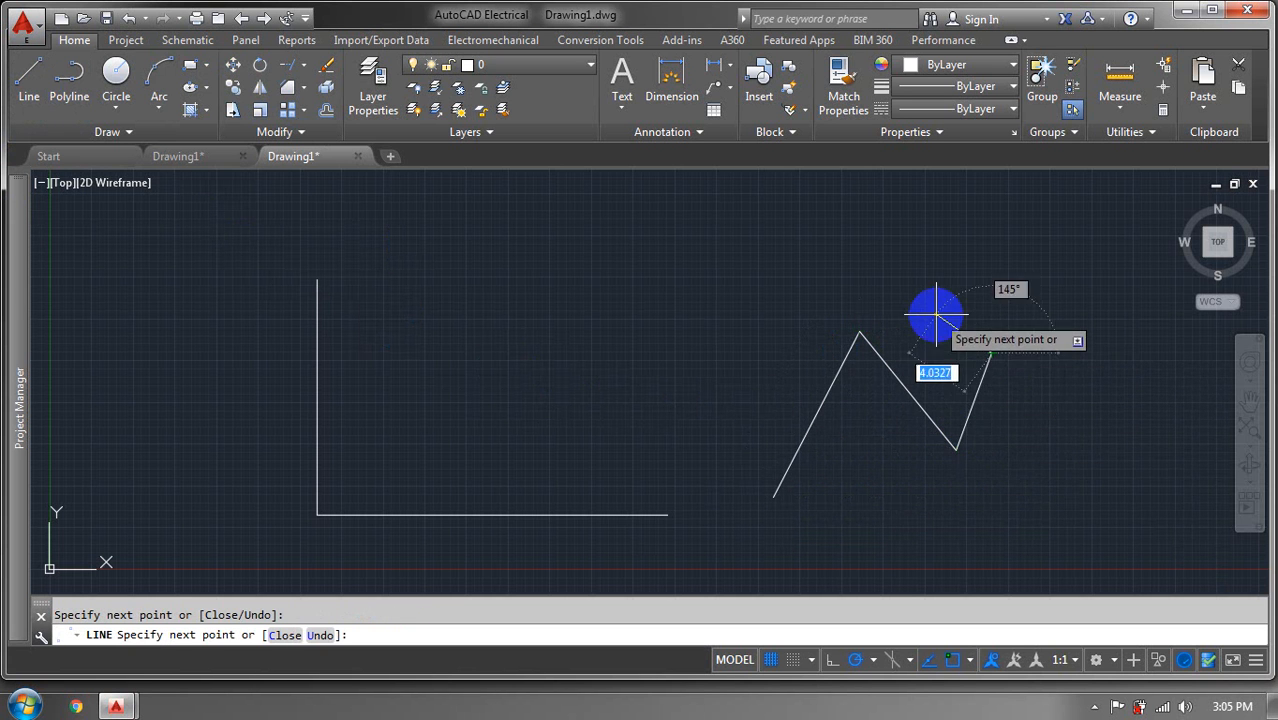
click(937, 316)
click(957, 264)
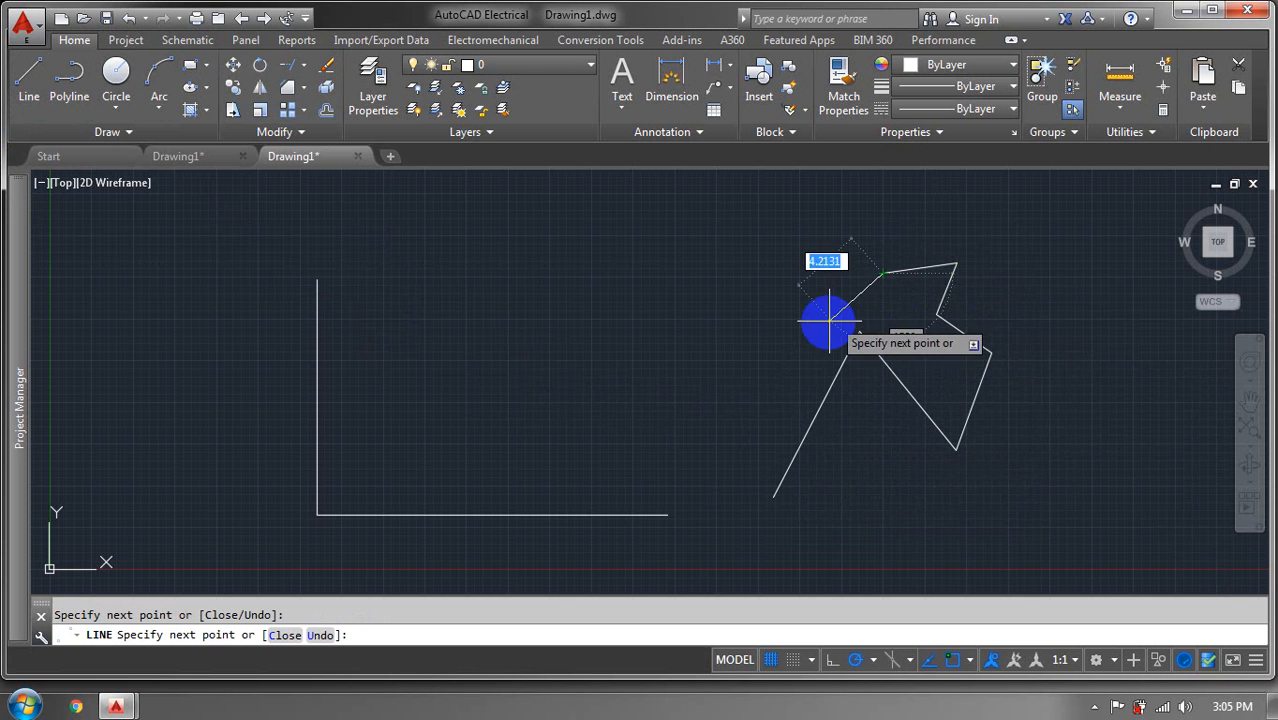
click(726, 287)
click(766, 405)
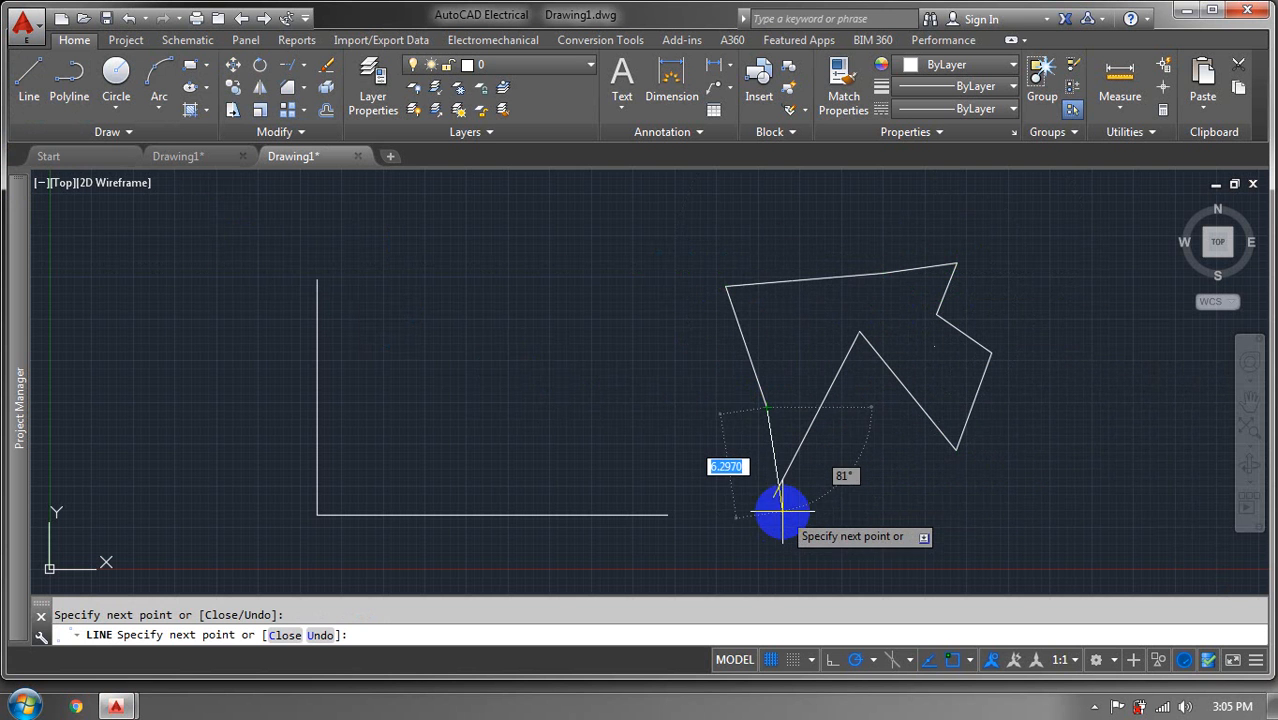
click(777, 511)
key(Return)
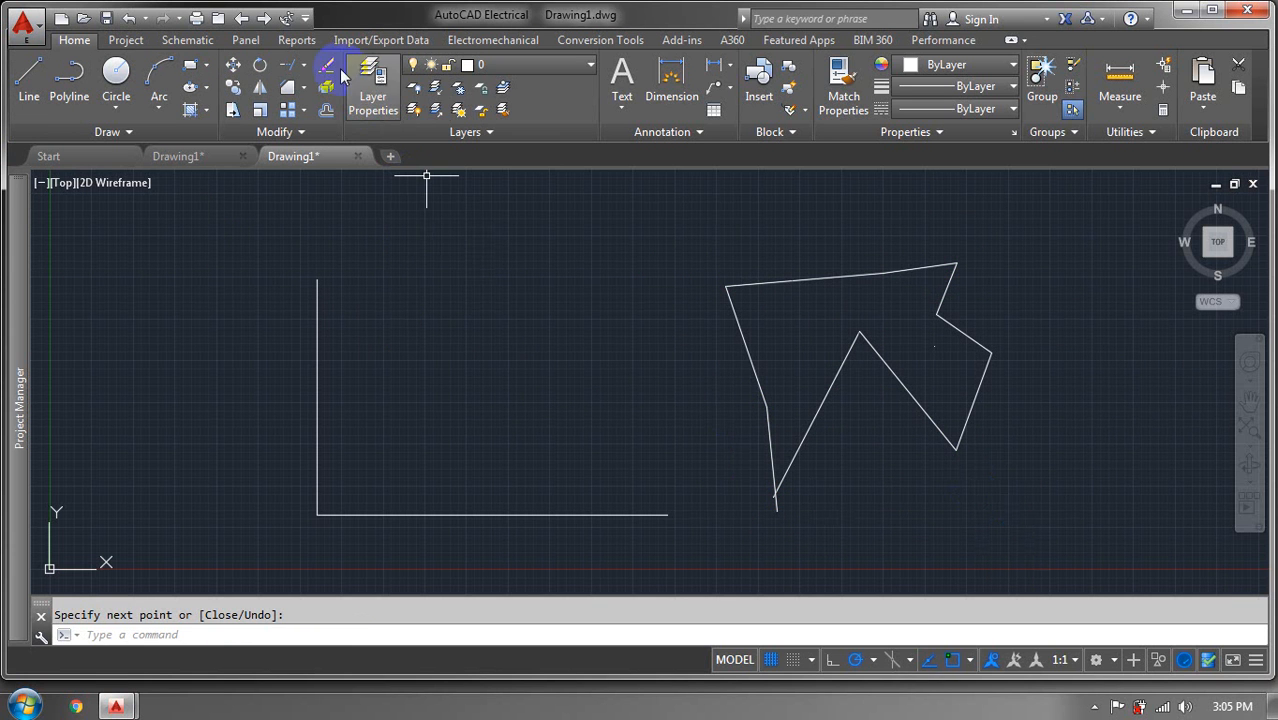
click(304, 66)
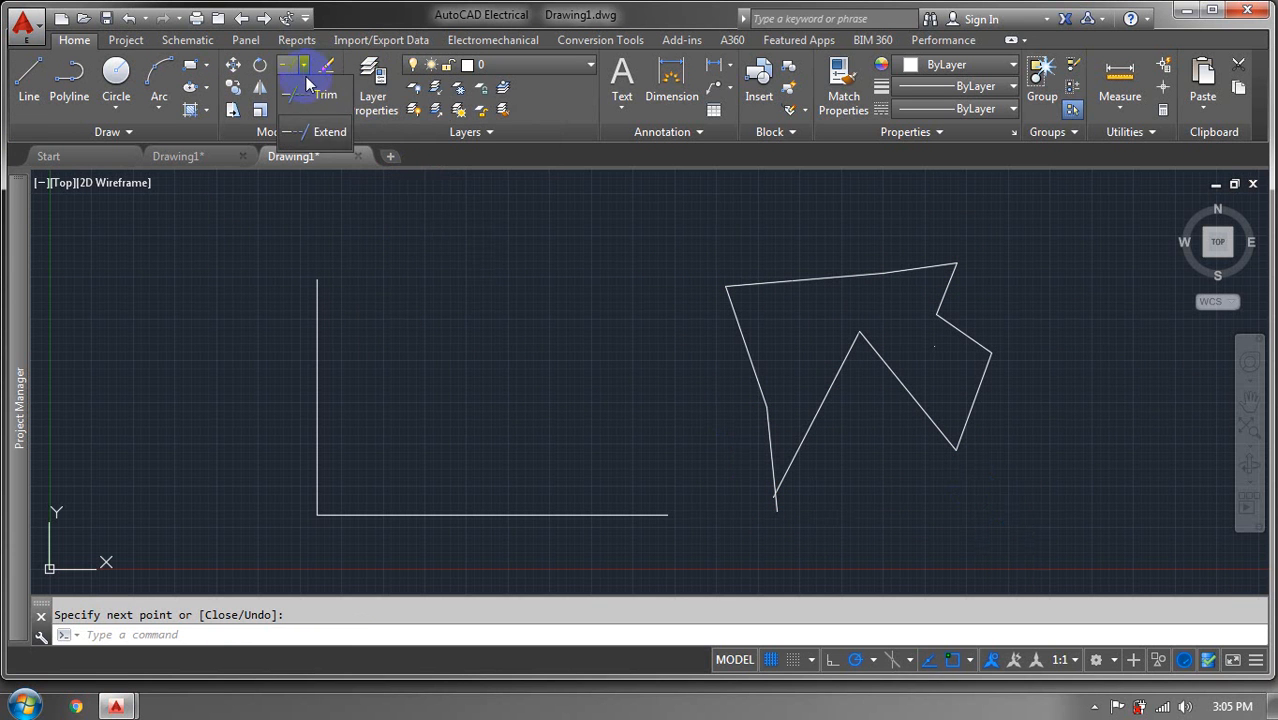
click(325, 130)
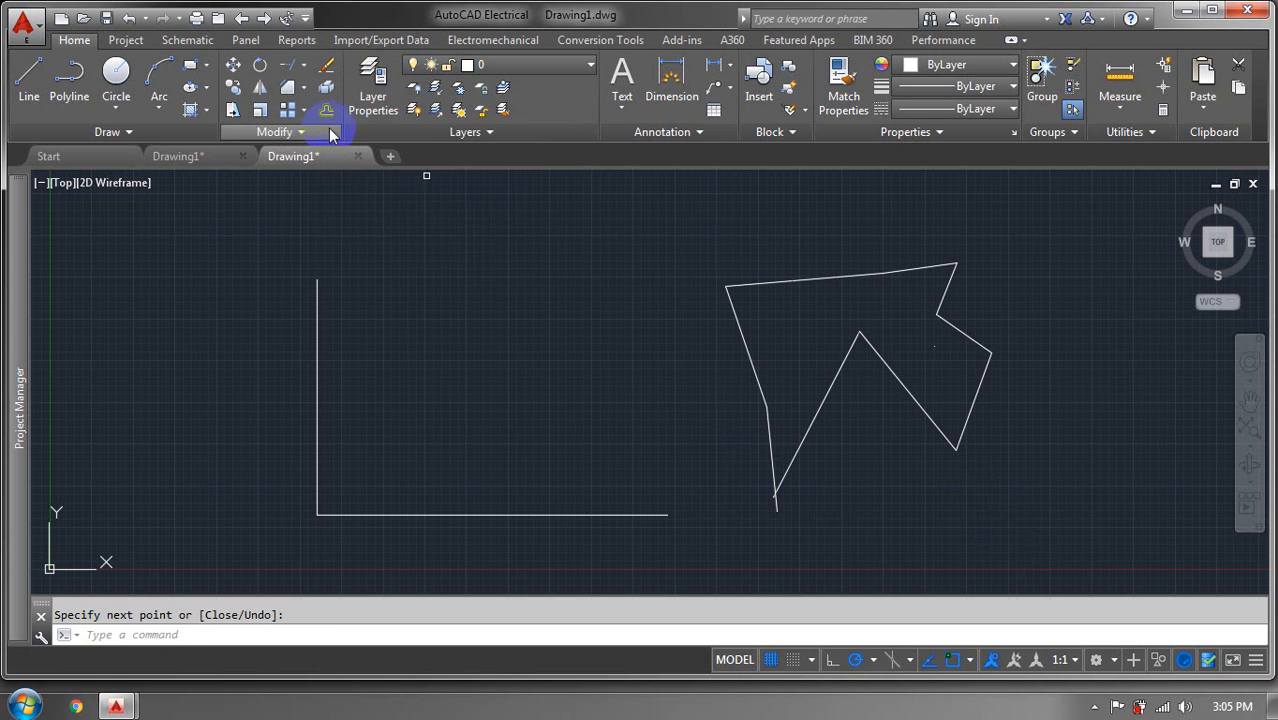
click(775, 511)
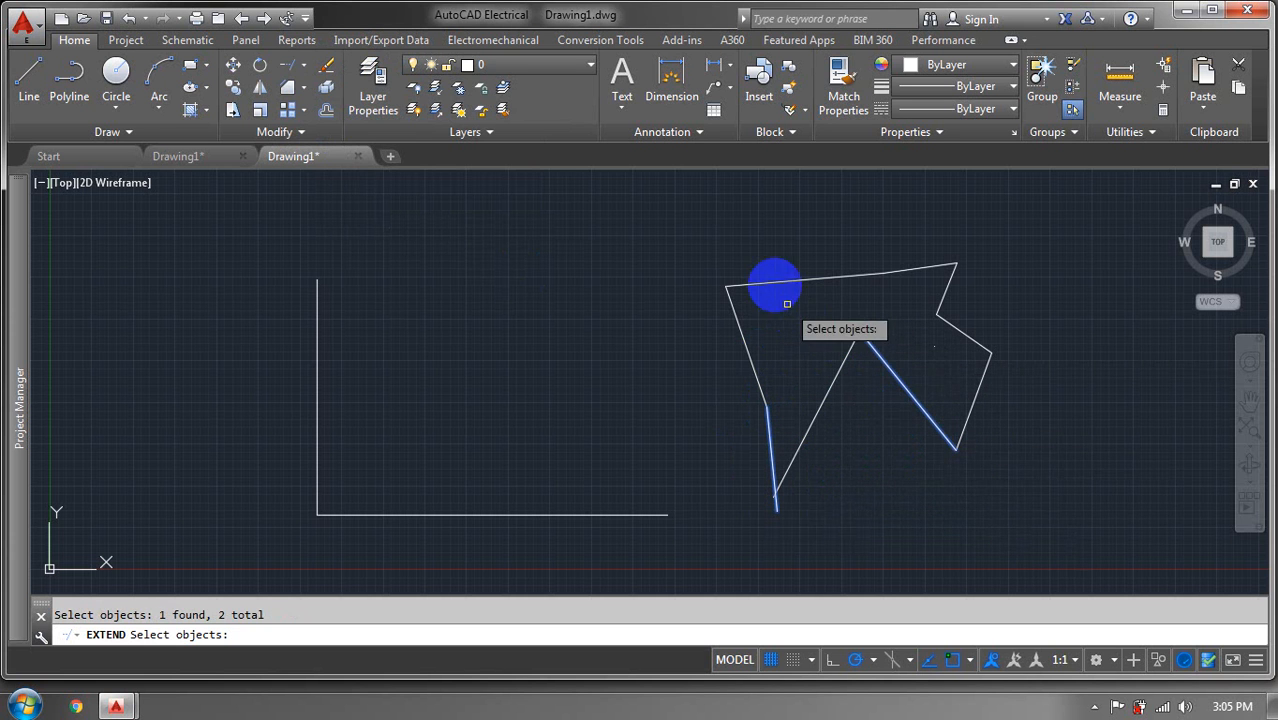
click(818, 280)
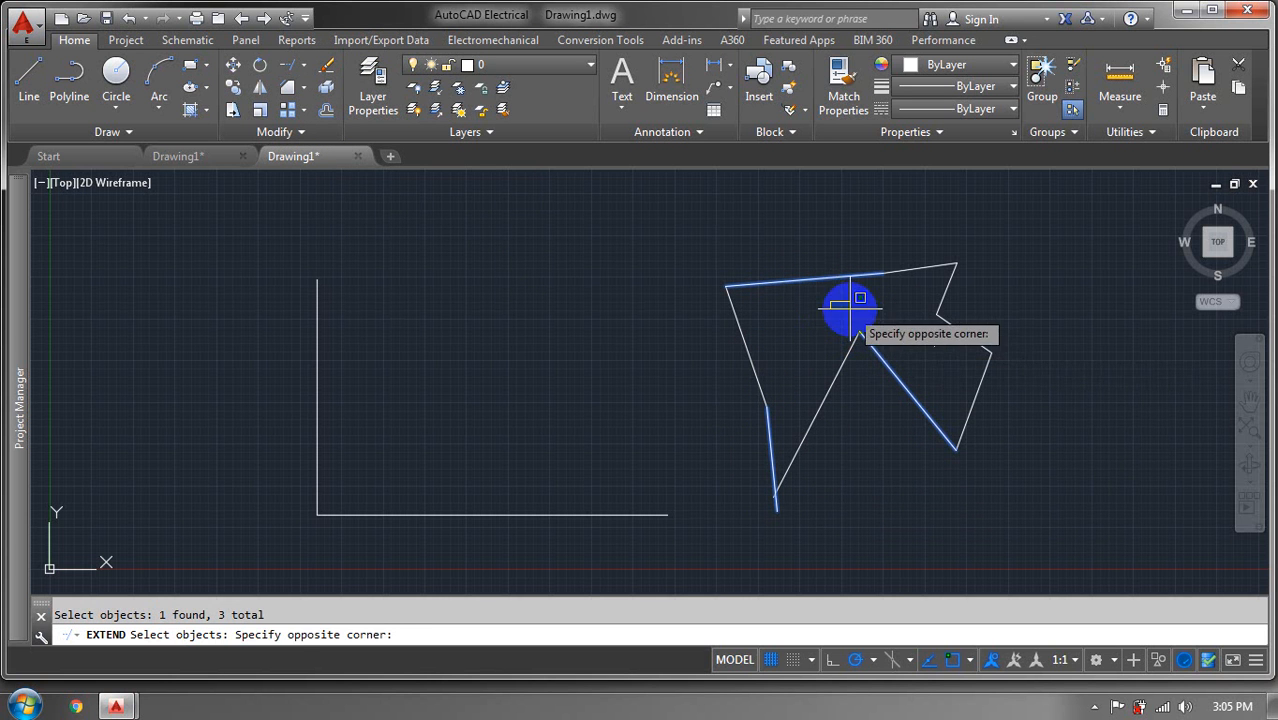
click(847, 306)
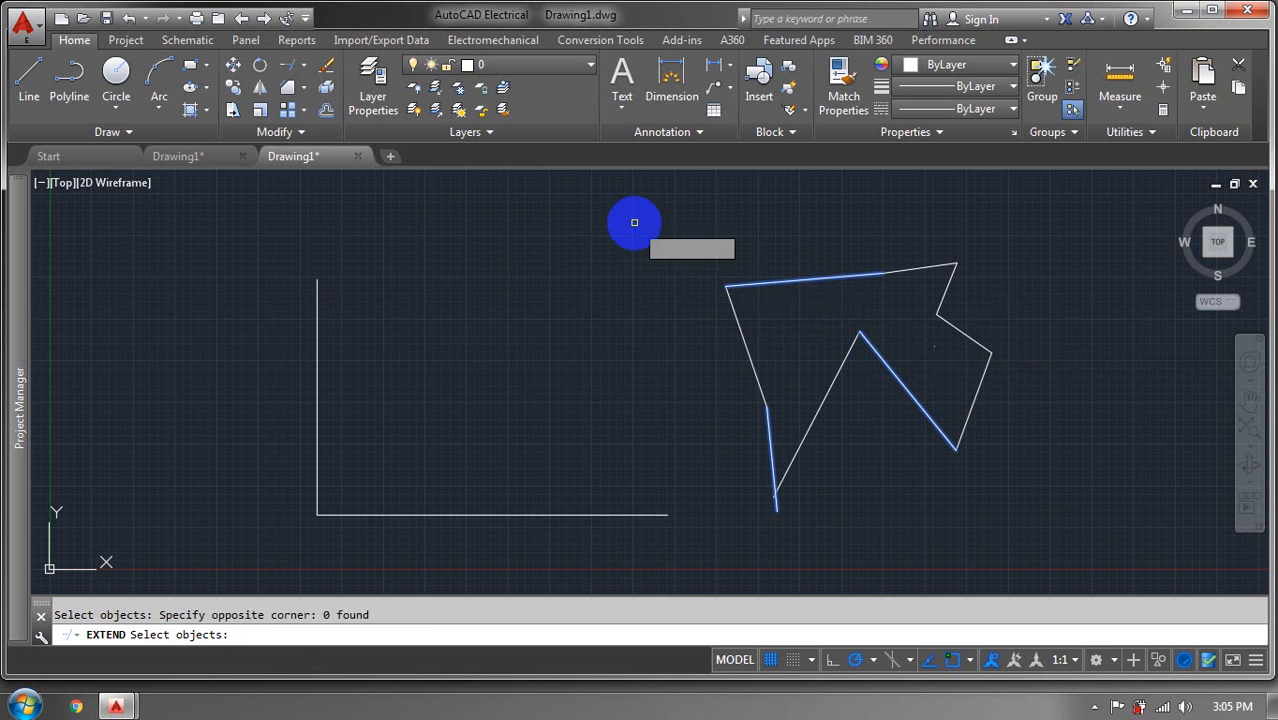
click(655, 259)
click(1048, 556)
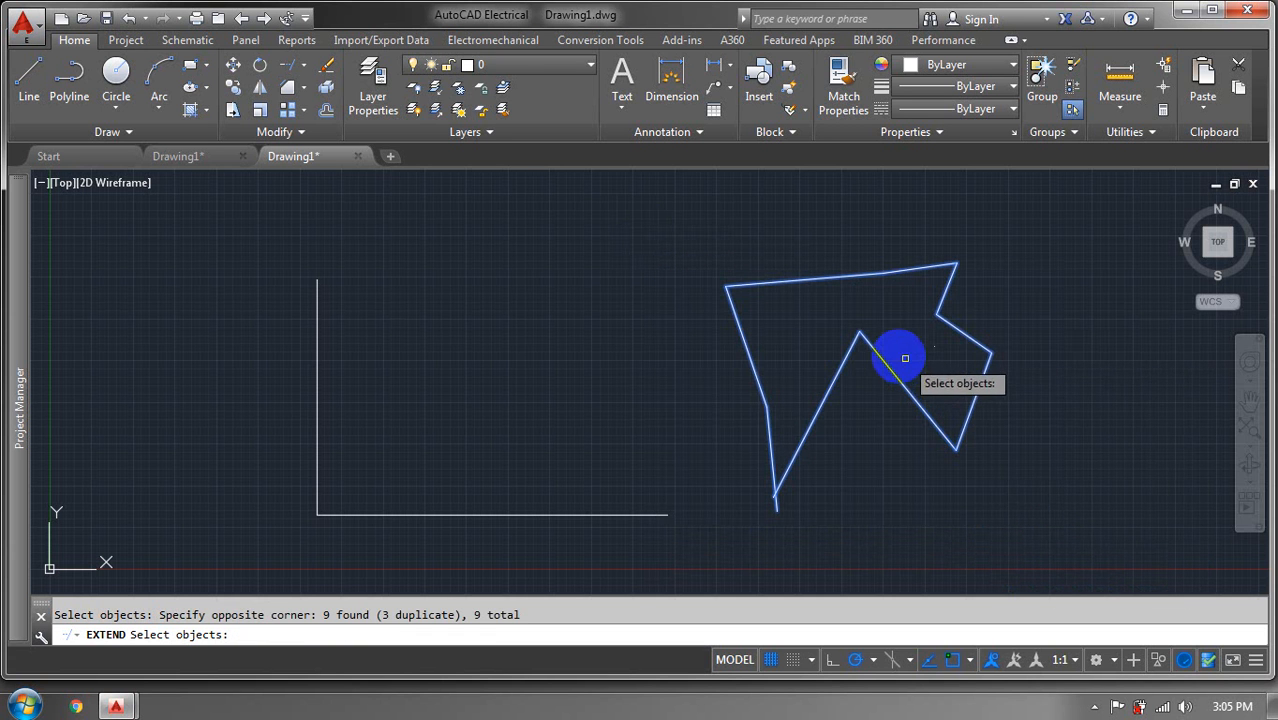
Try Extend on the zigzag outline, using its two inner slanted lines and the short lower-left line as boundary edges
click(303, 66)
click(322, 118)
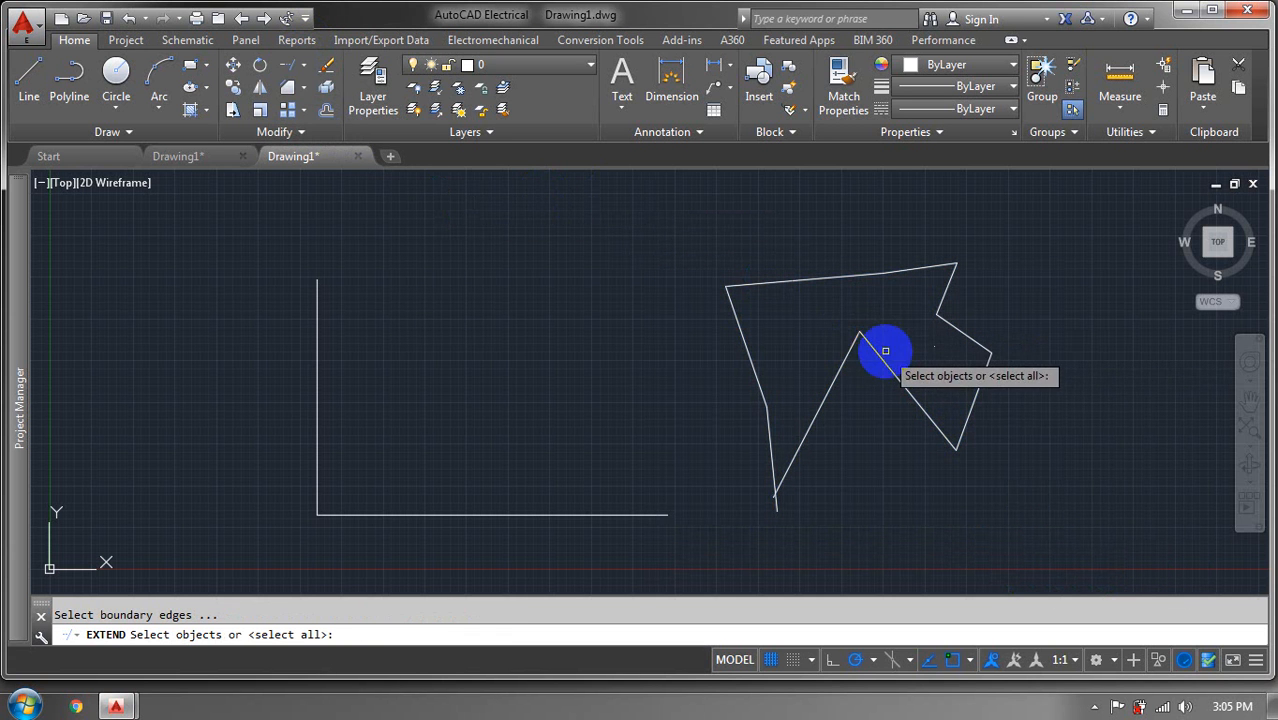
click(845, 358)
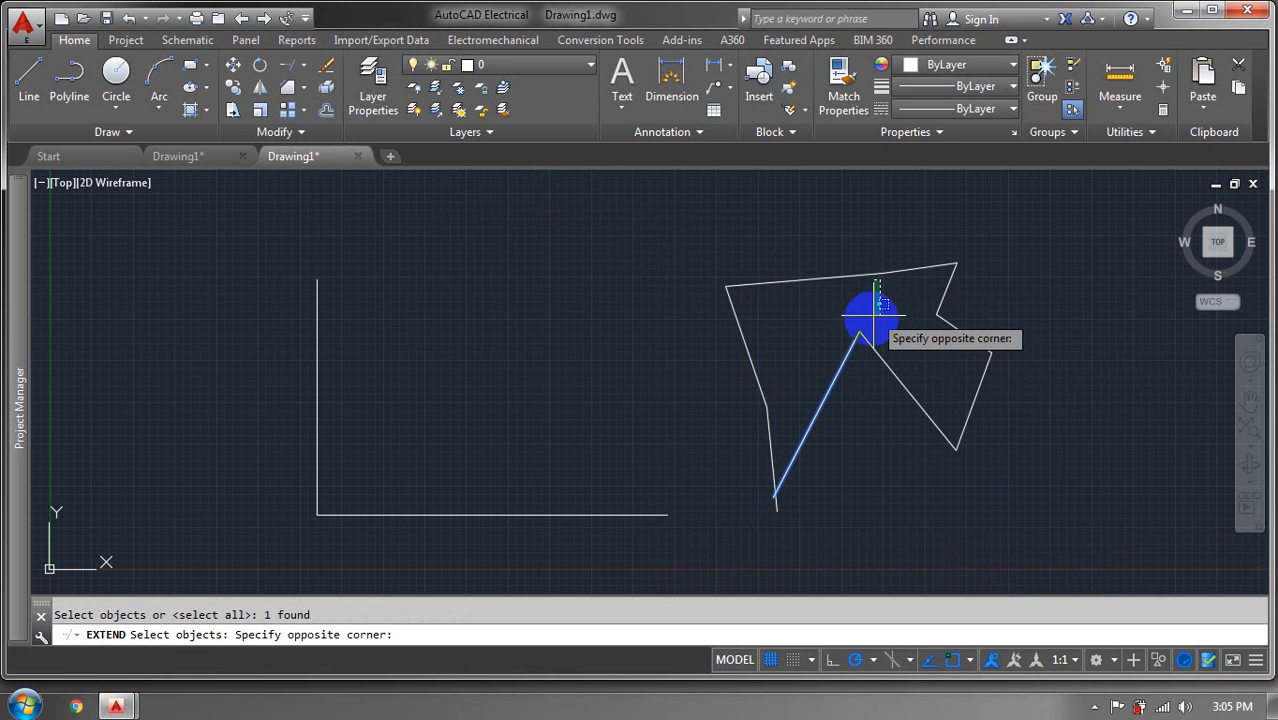
click(860, 338)
click(861, 326)
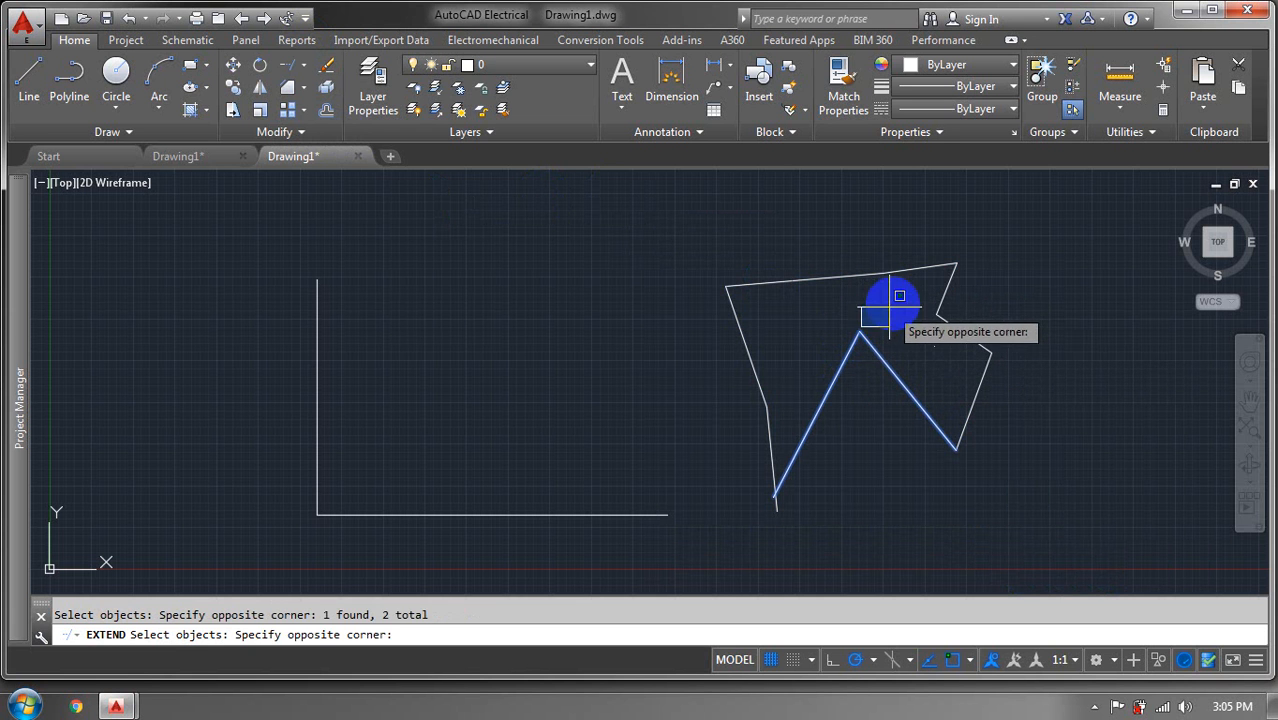
click(892, 303)
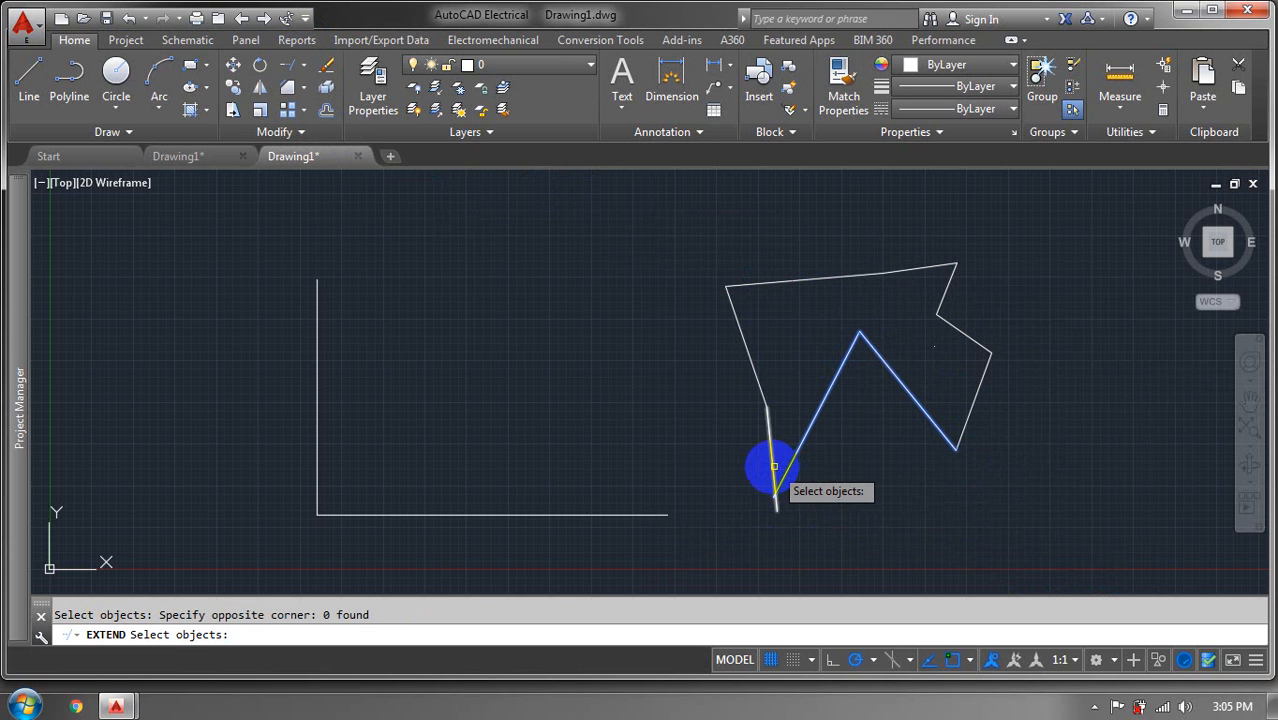
click(739, 511)
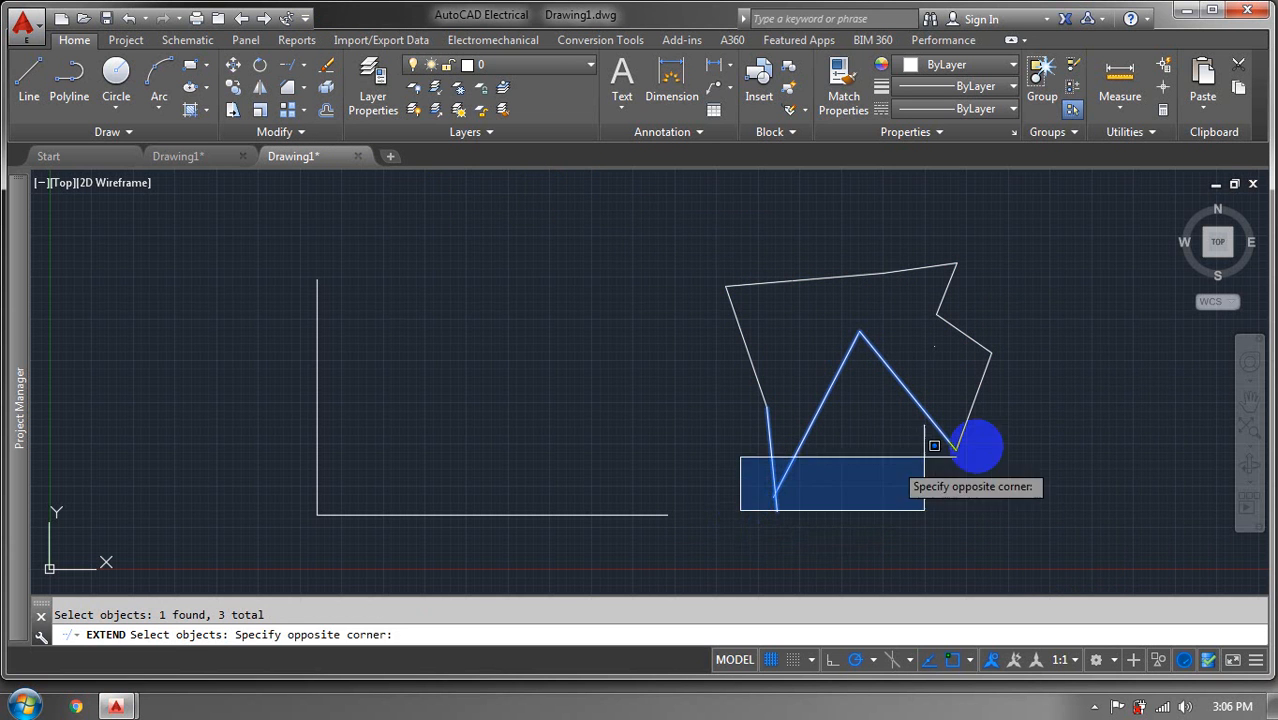
click(976, 448)
key(Return)
click(1042, 447)
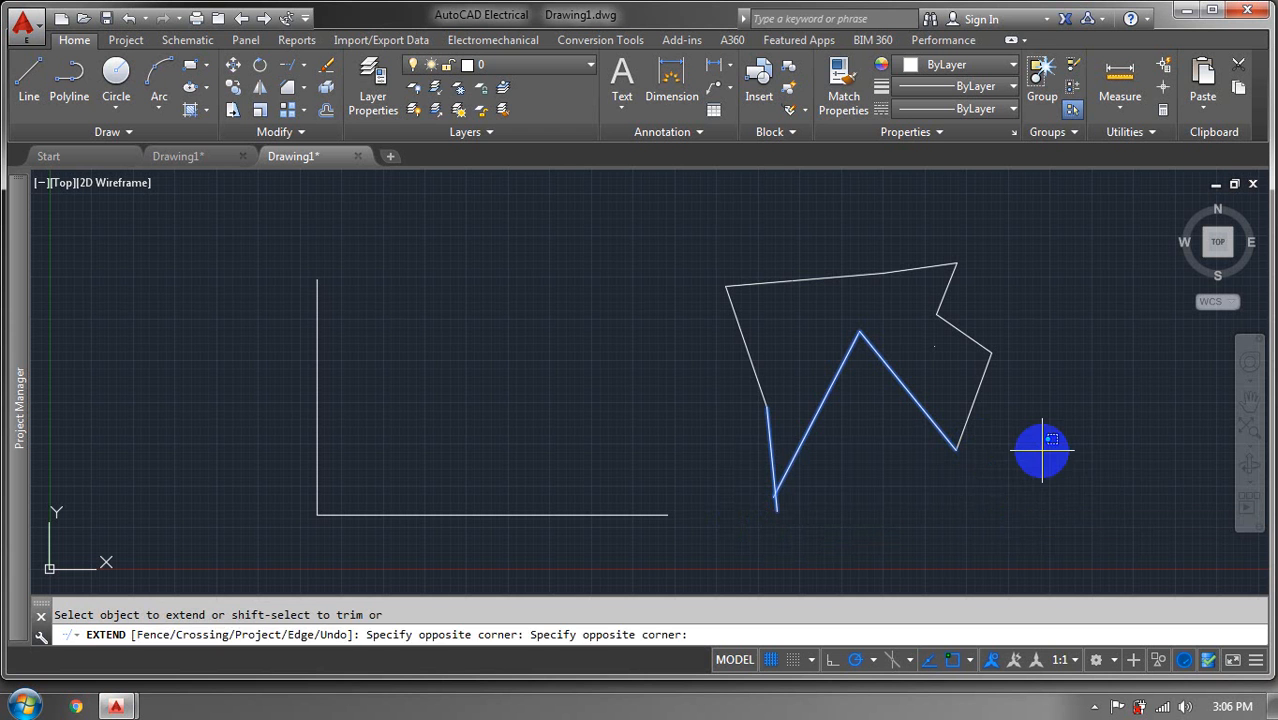
click(1030, 457)
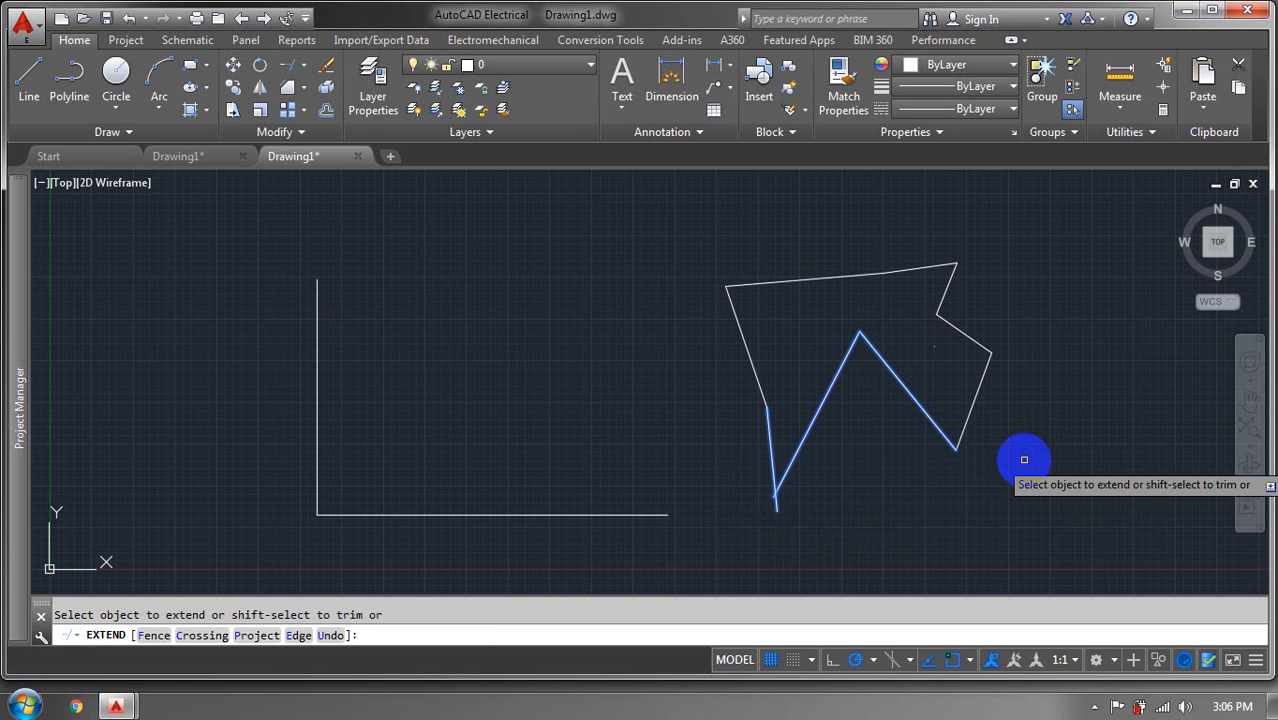
Select the whole drawing and erase both the L shape and the zigzag outline
key(ctrl+a)
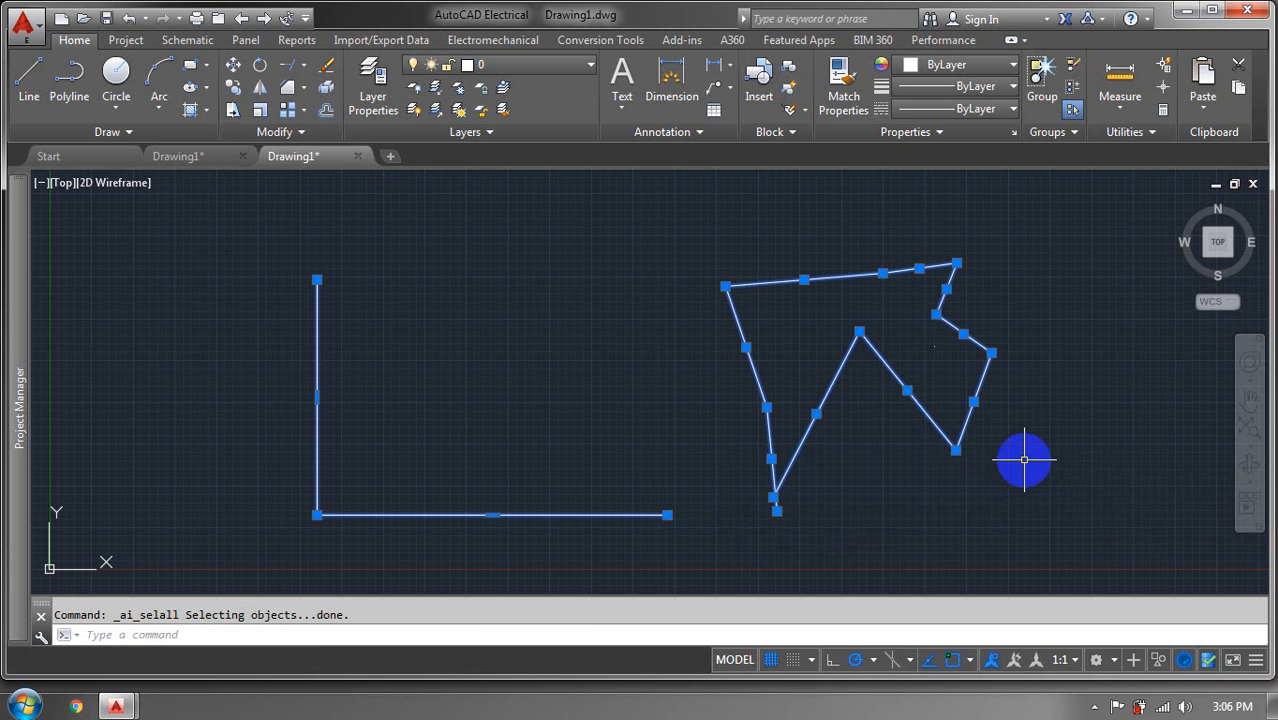
key(ctrl+z)
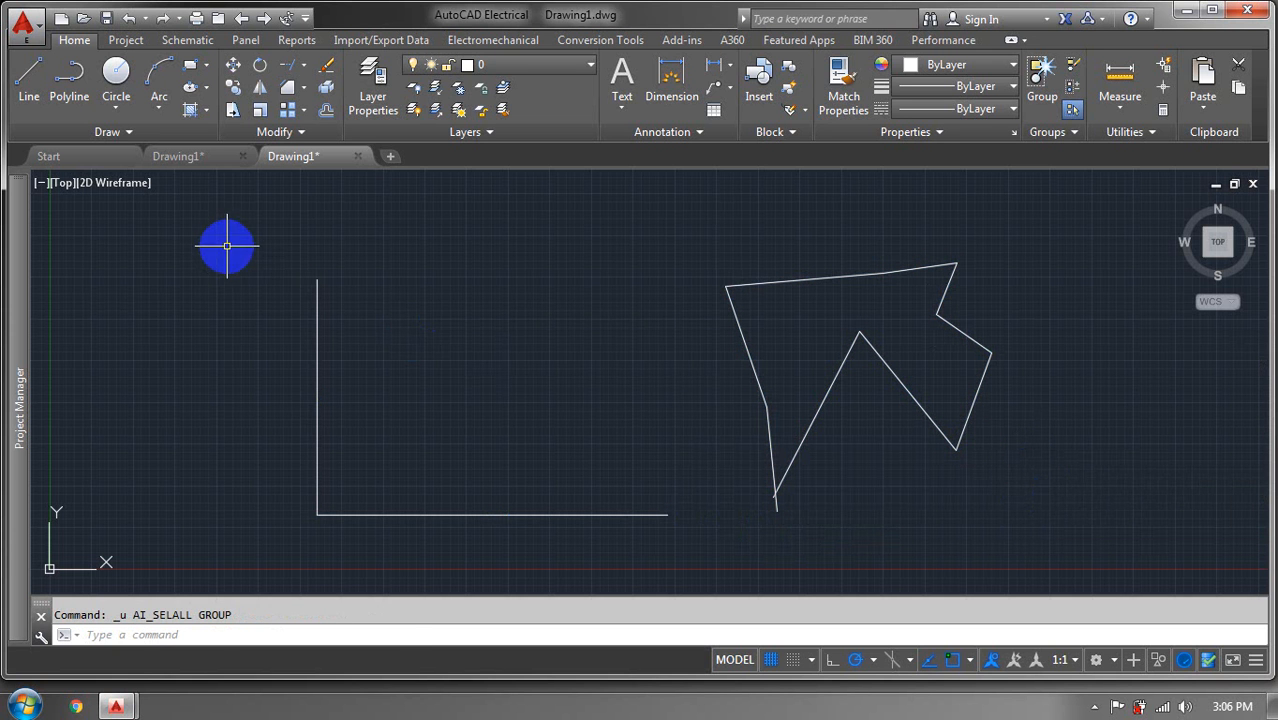
click(232, 242)
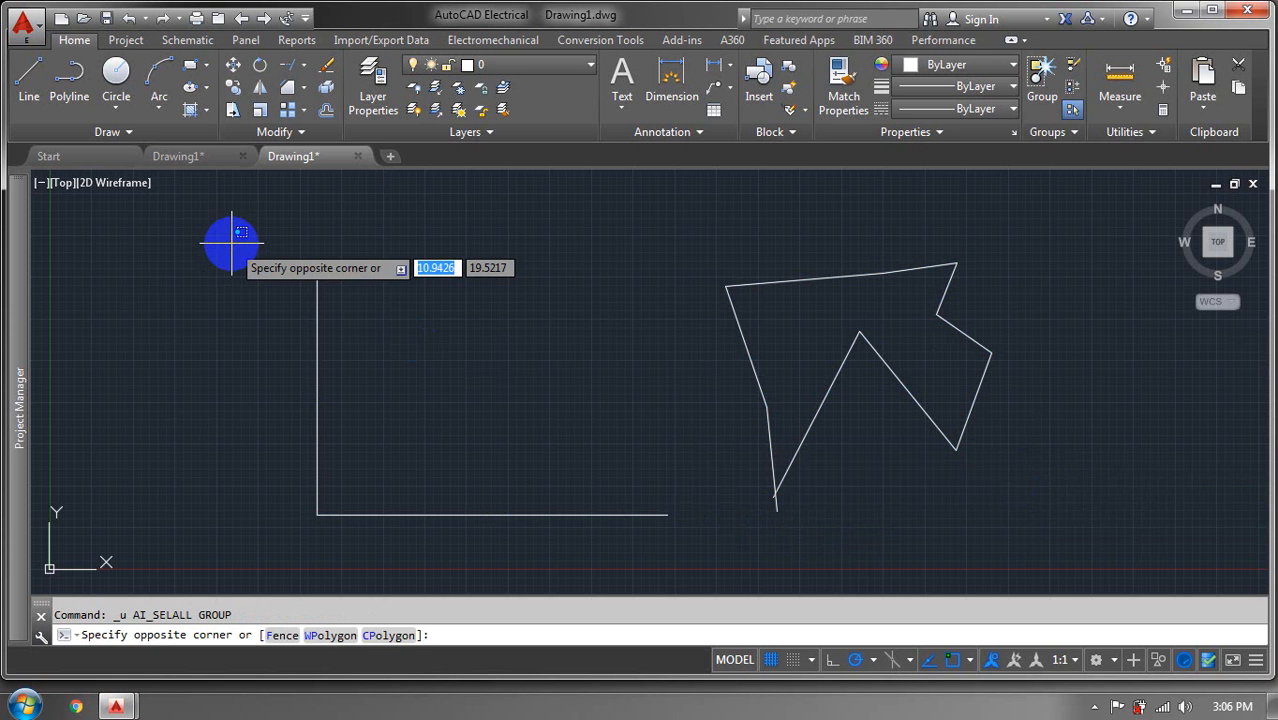
key(ctrl+a)
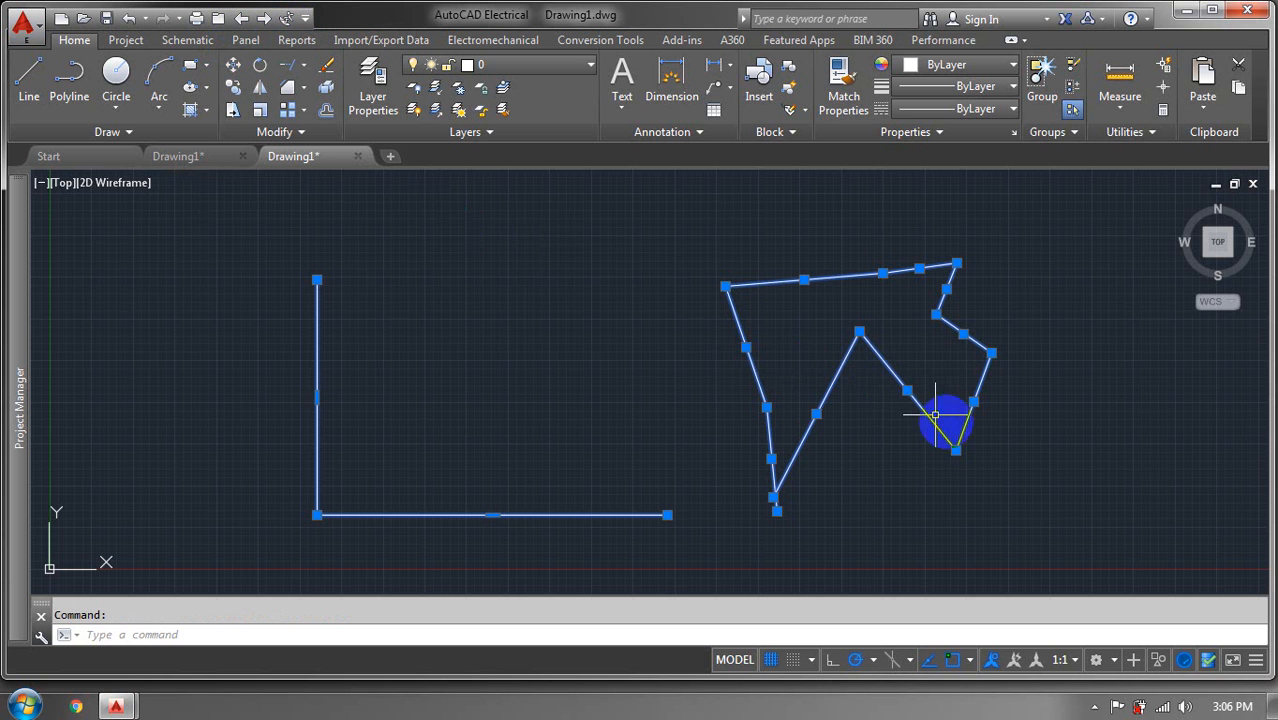
click(1086, 410)
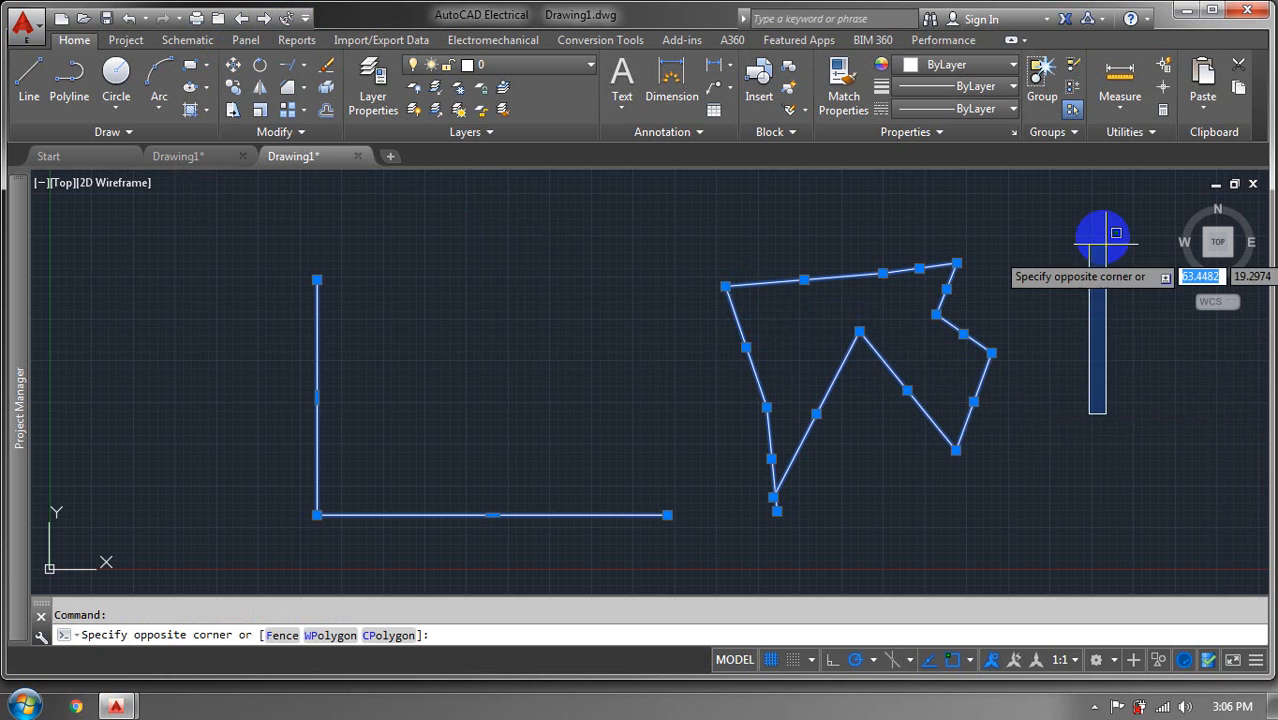
click(1095, 221)
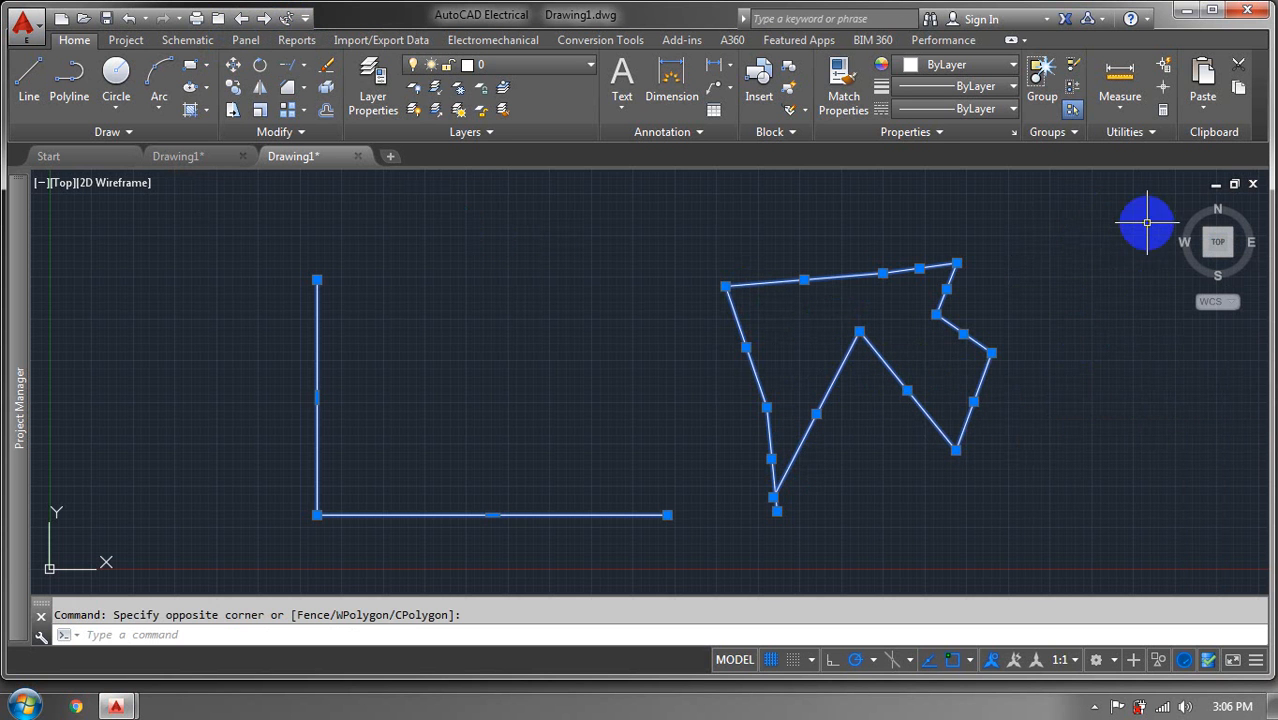
click(1097, 243)
click(700, 519)
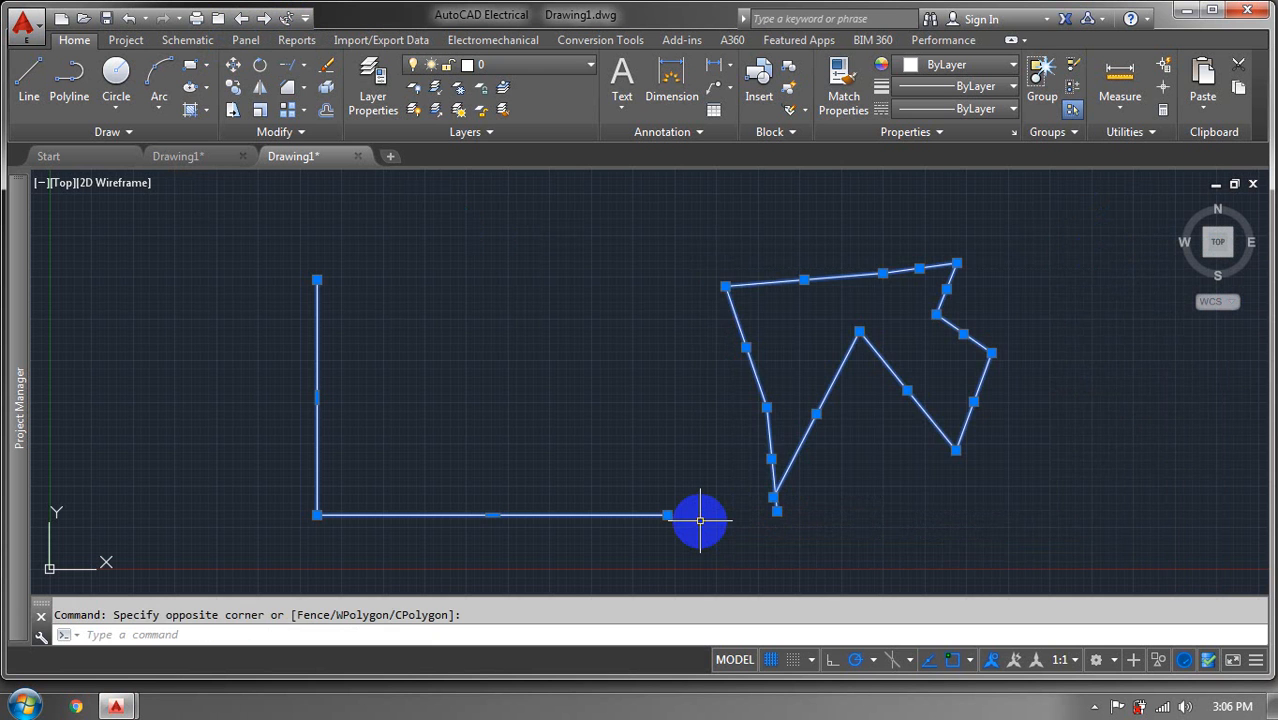
key(Delete)
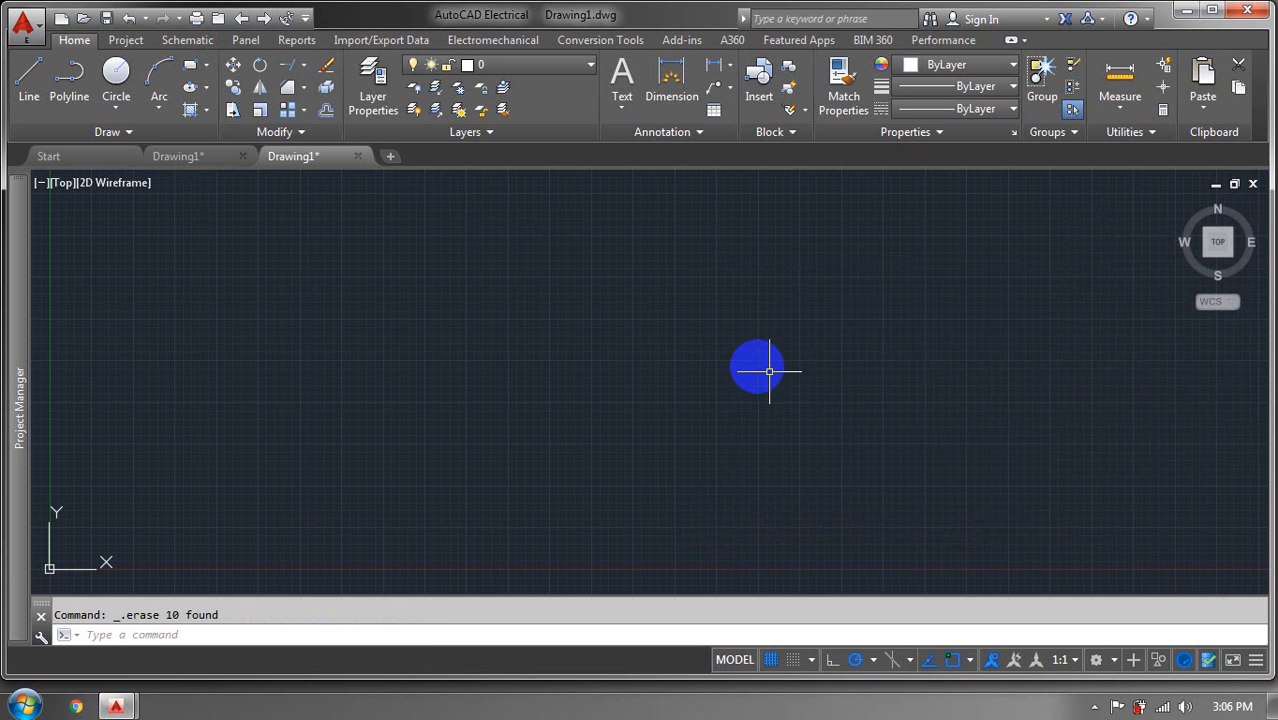
Examine the fan and cross-shaped drawings in the other open drawing without closing it, and return to the empty drawing
click(245, 158)
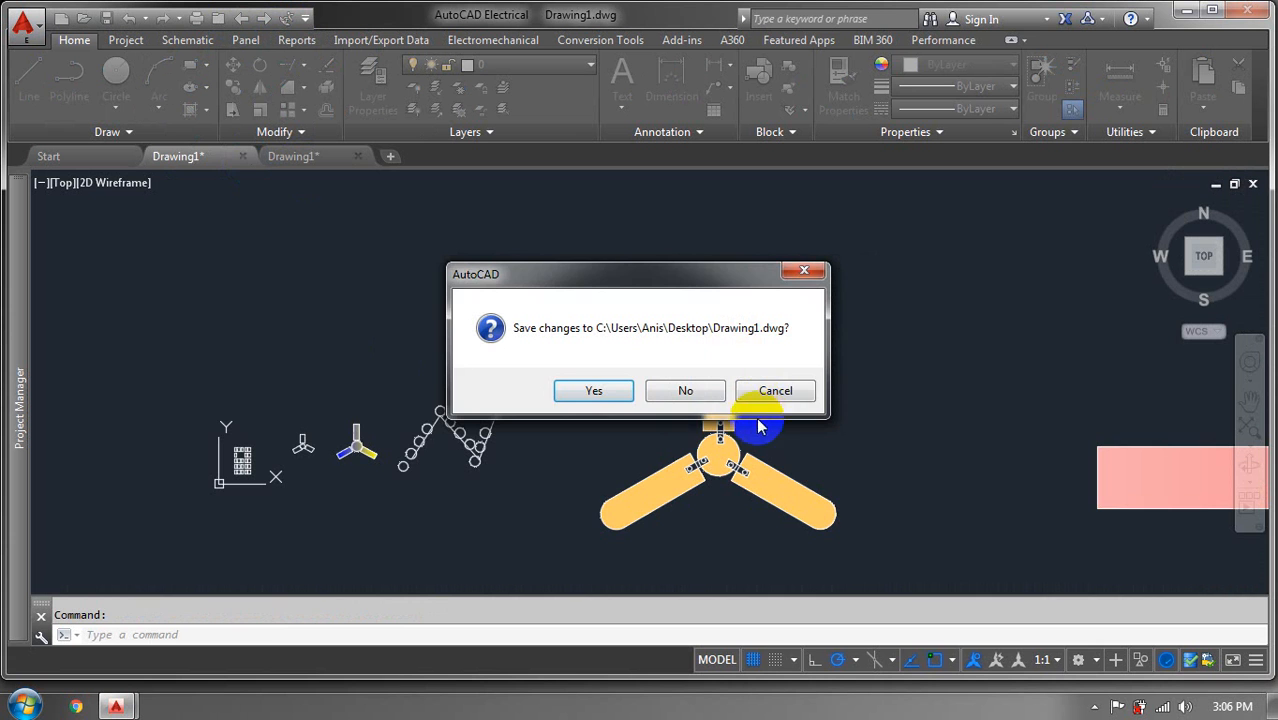
click(789, 394)
scroll(585, 285, down, 4)
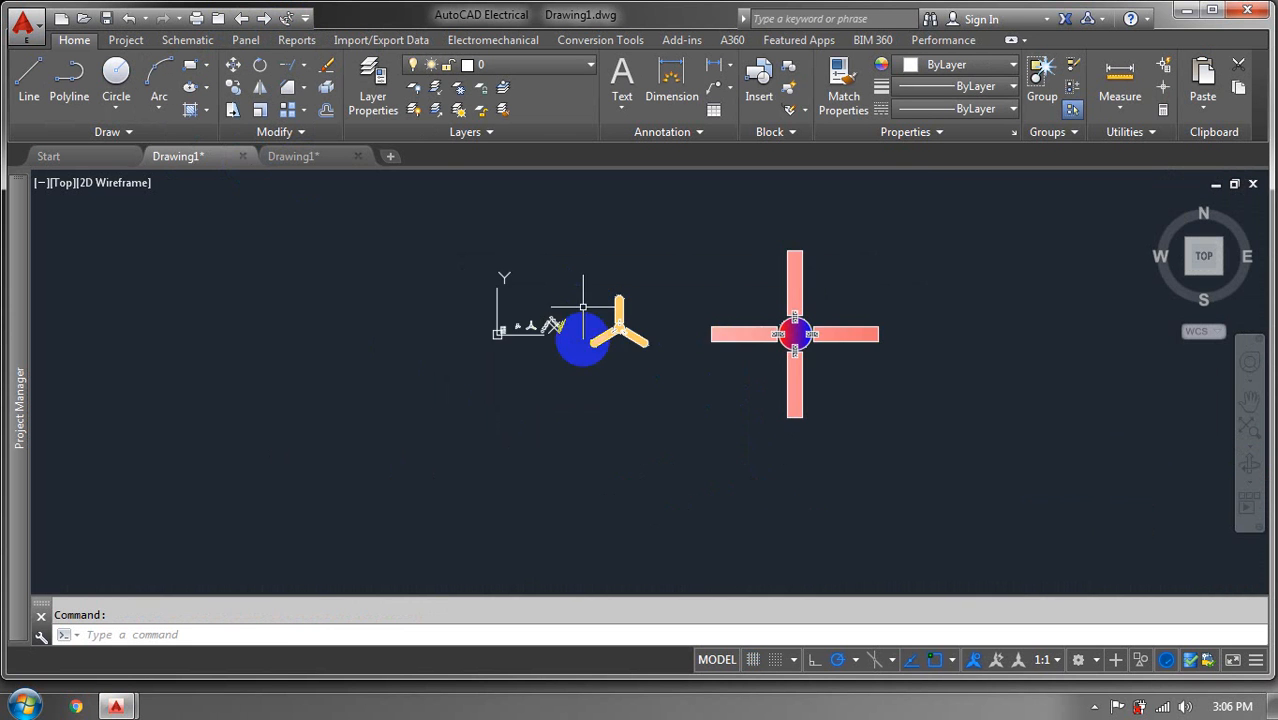
scroll(958, 434, up, 2)
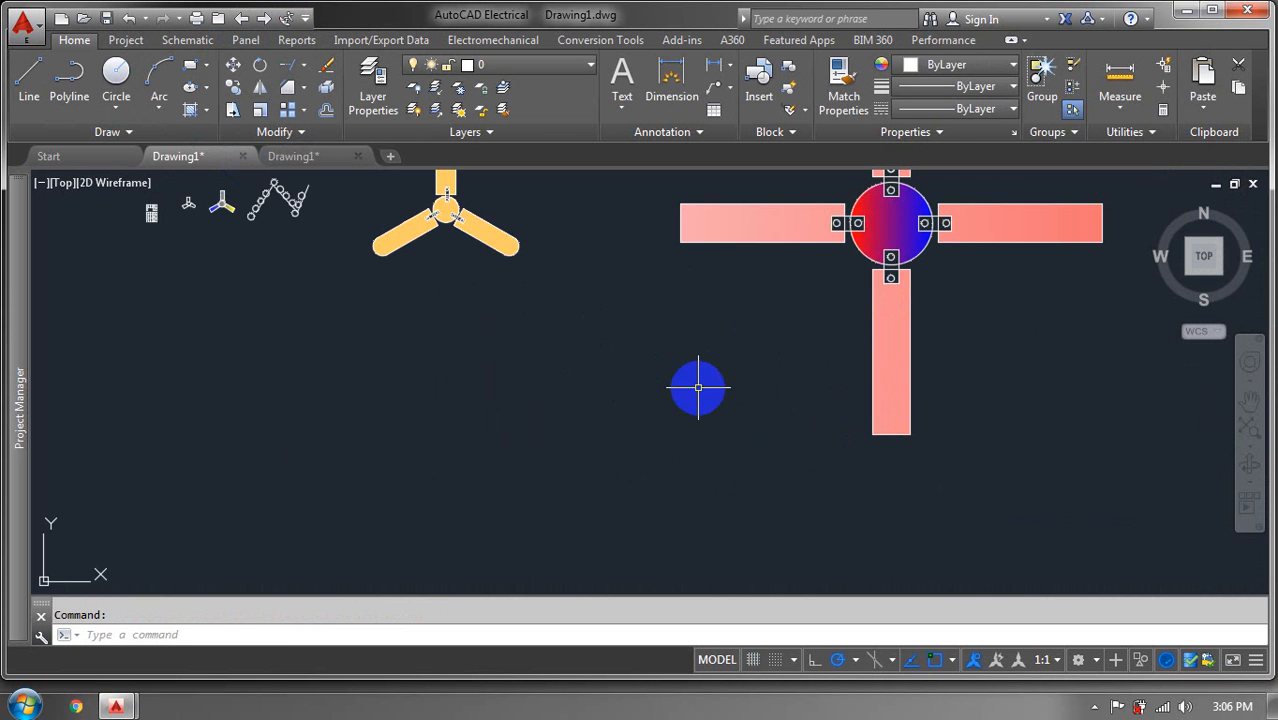
mouse_move(770, 328)
middle_down()
mouse_move(571, 593)
mouse_move(599, 408)
mouse_move(706, 482)
mouse_move(740, 472)
middle_up()
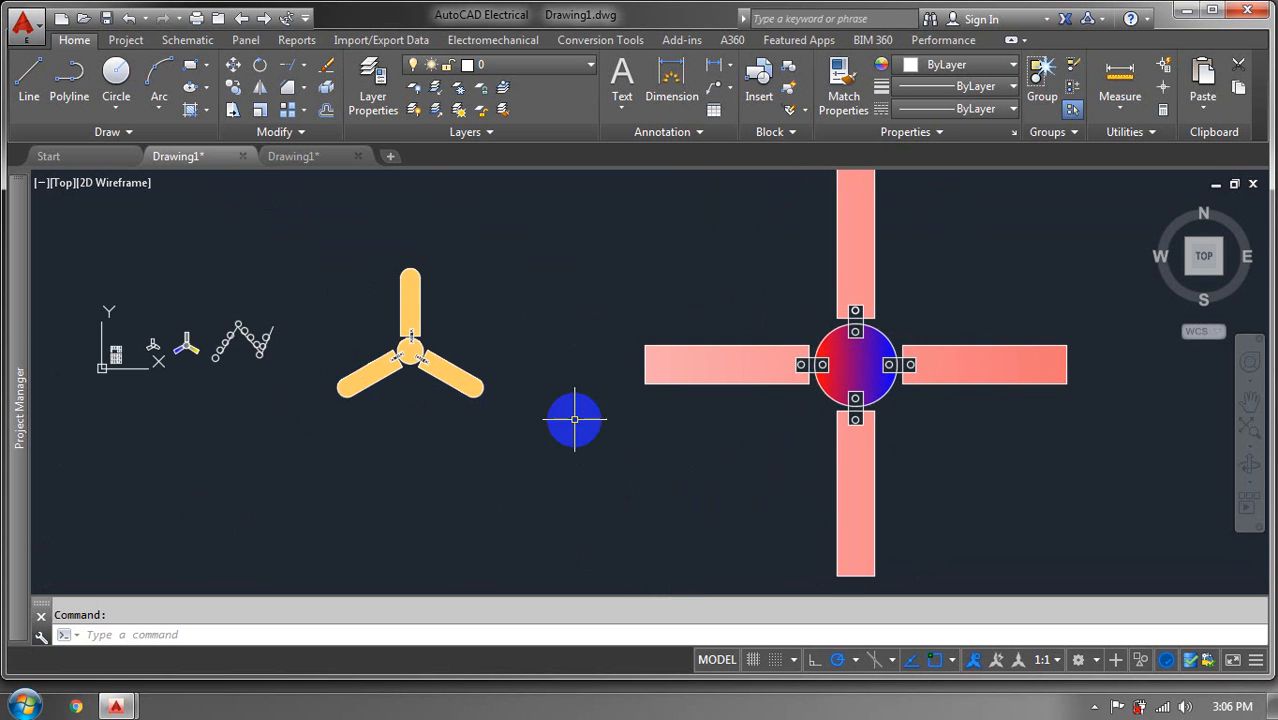
click(310, 155)
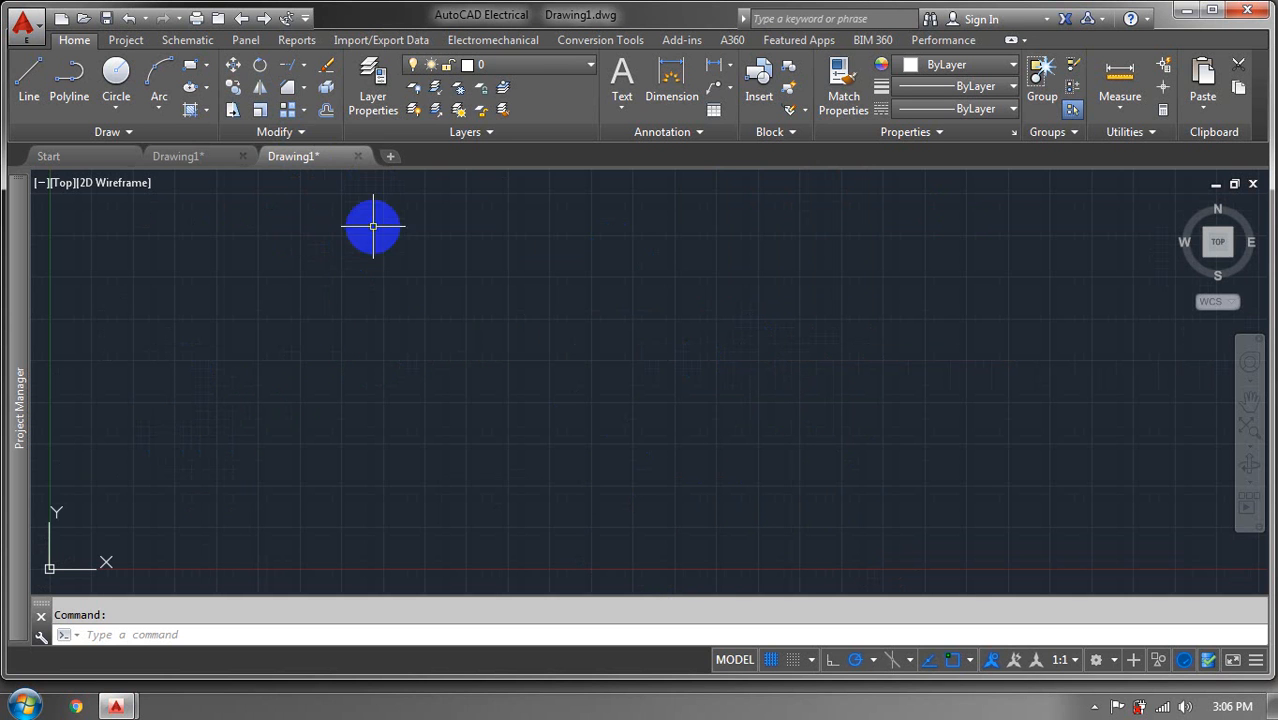
click(306, 111)
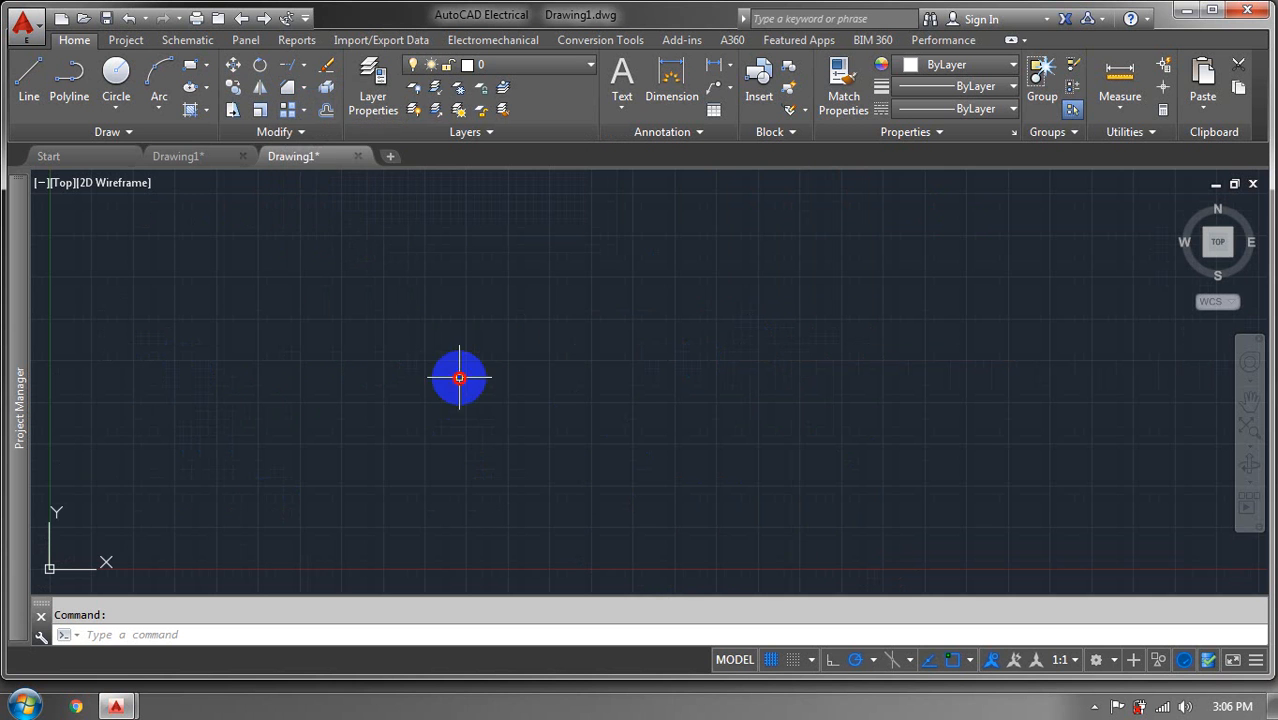
click(306, 108)
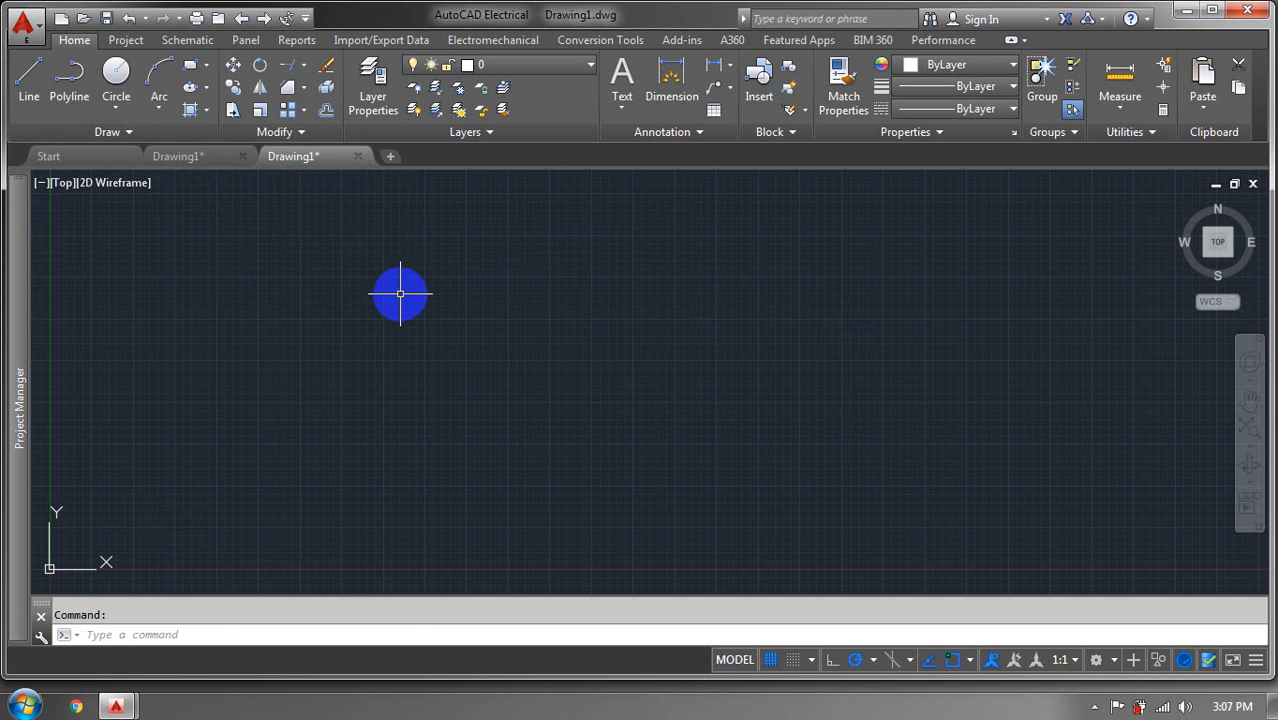
drag(458, 234, 318, 345)
click(318, 323)
drag(284, 261, 244, 244)
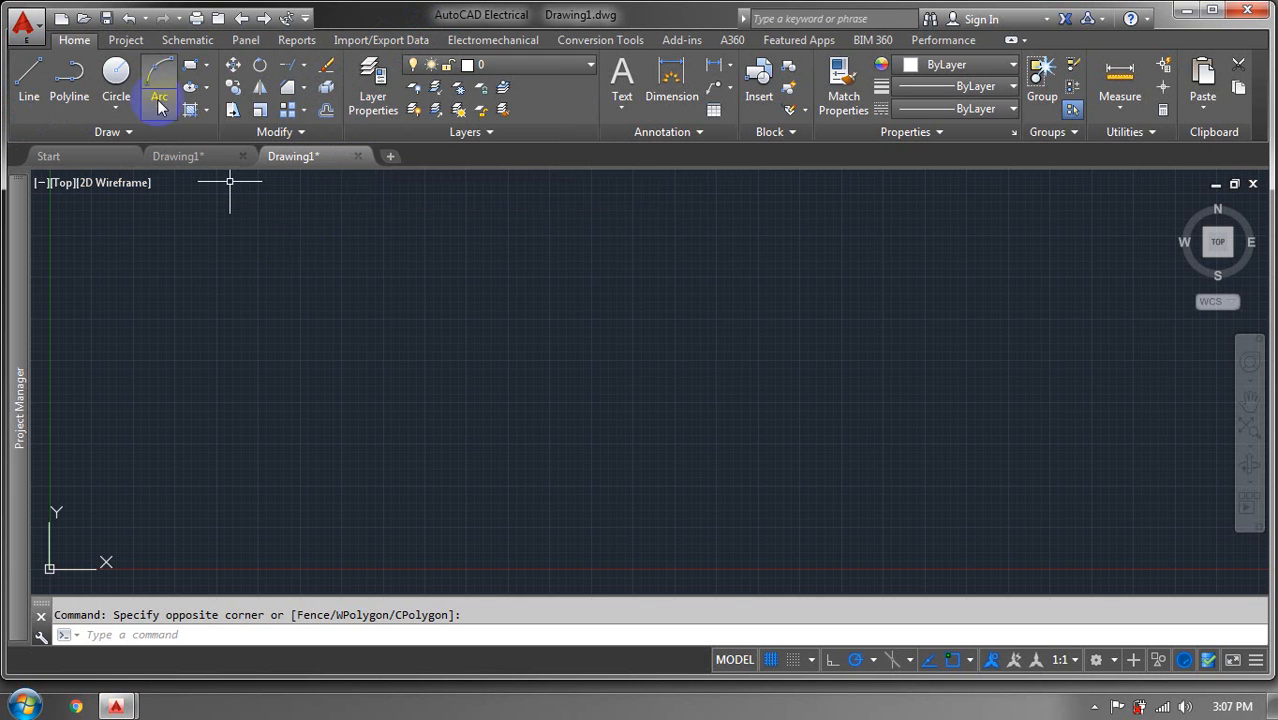
Draw a rectangle in the middle of the empty drawing and explode it into separate lines
click(187, 67)
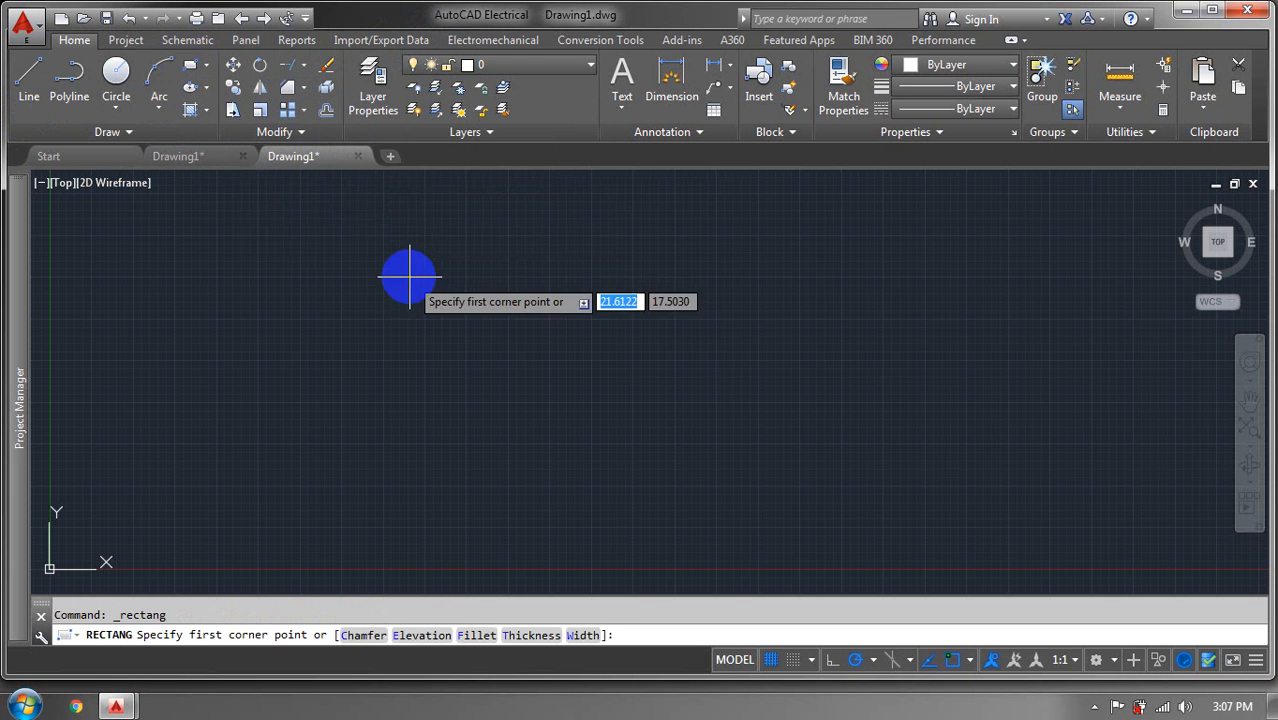
click(409, 274)
click(616, 442)
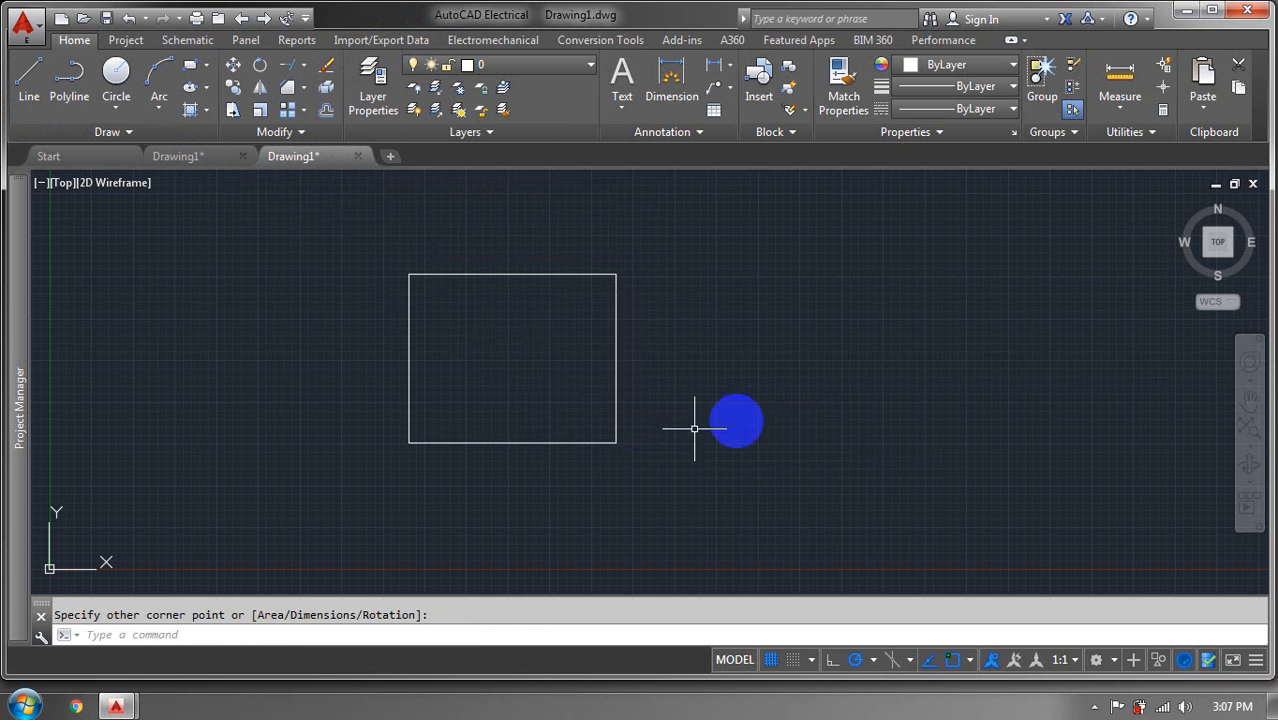
click(617, 348)
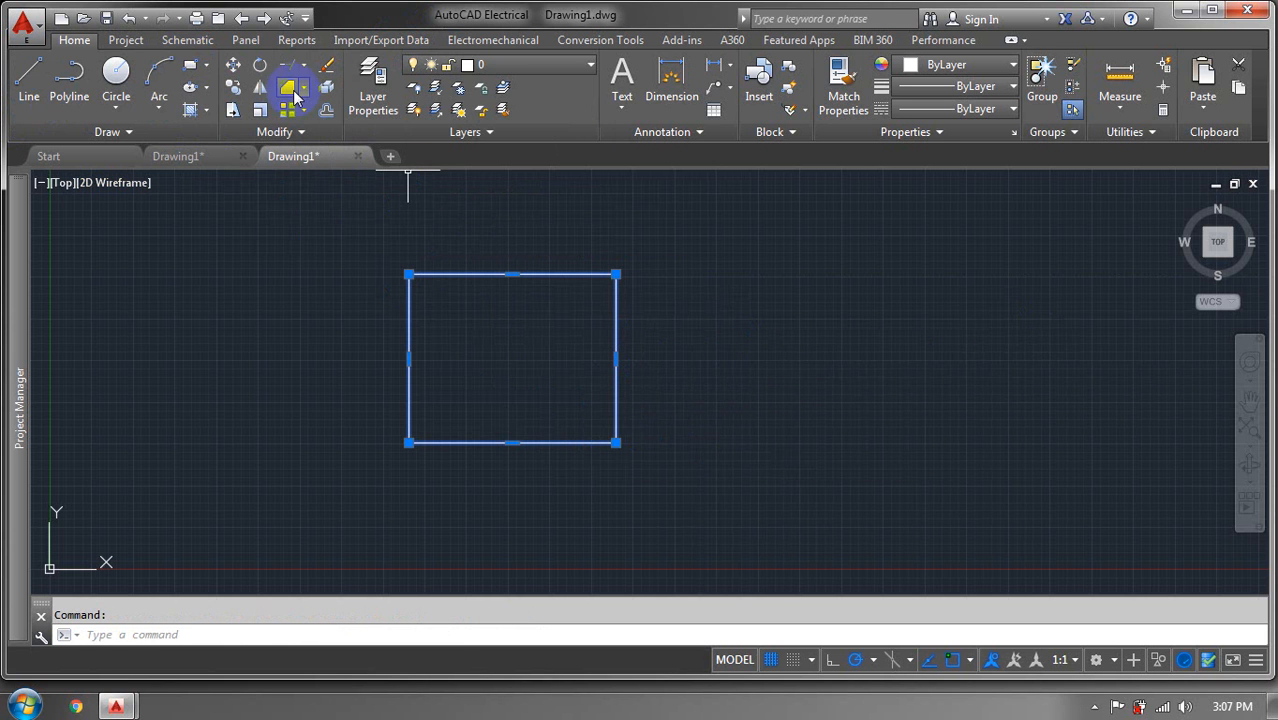
click(325, 95)
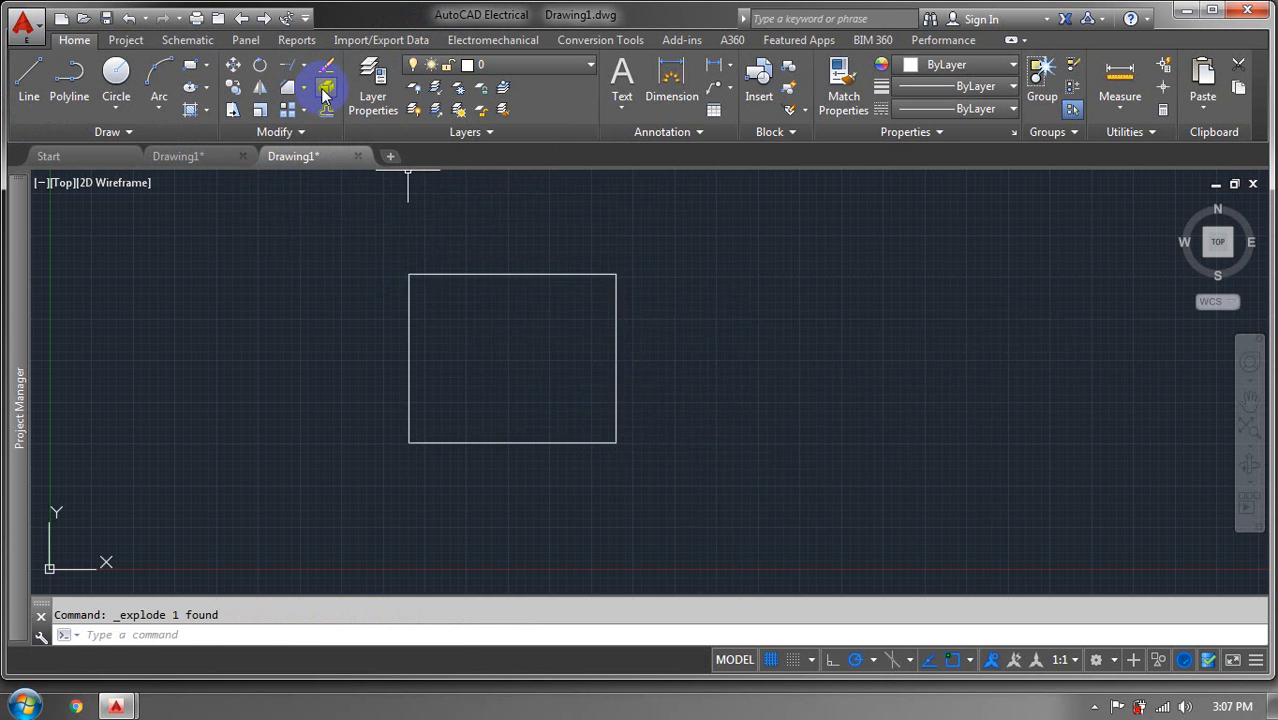
Erase the exploded rectangle's upper edge
click(565, 212)
click(494, 306)
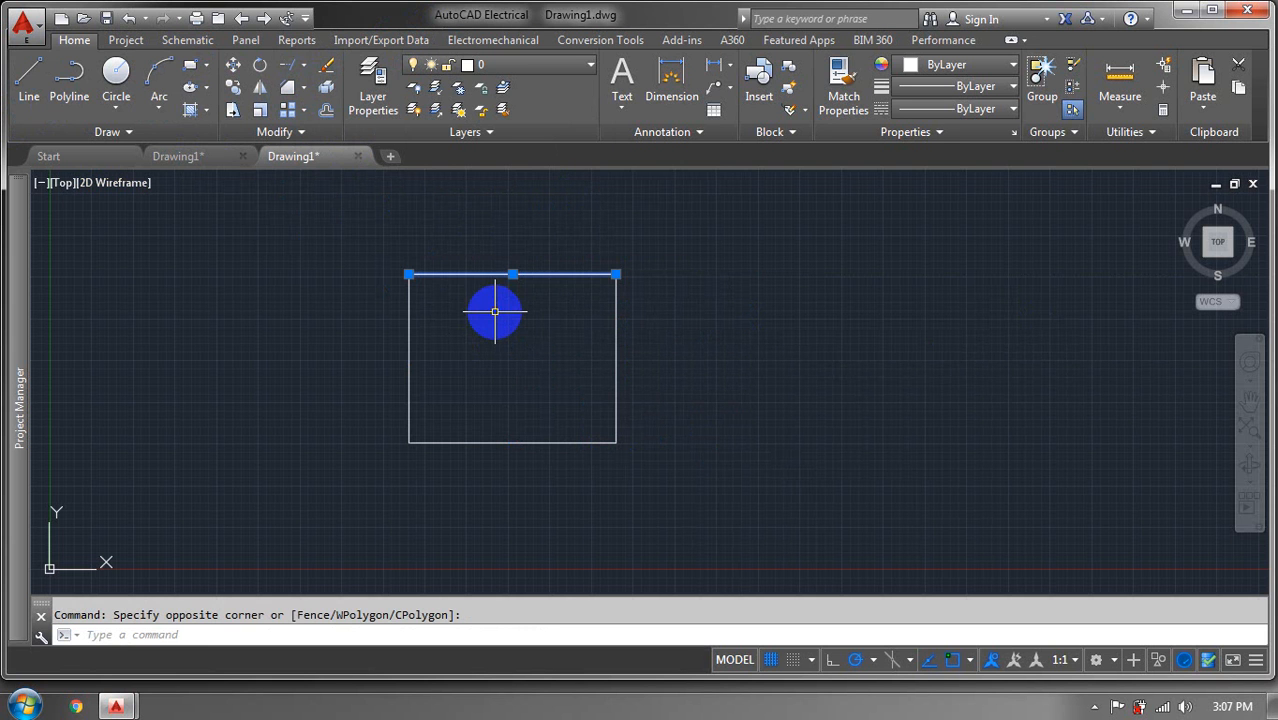
click(329, 68)
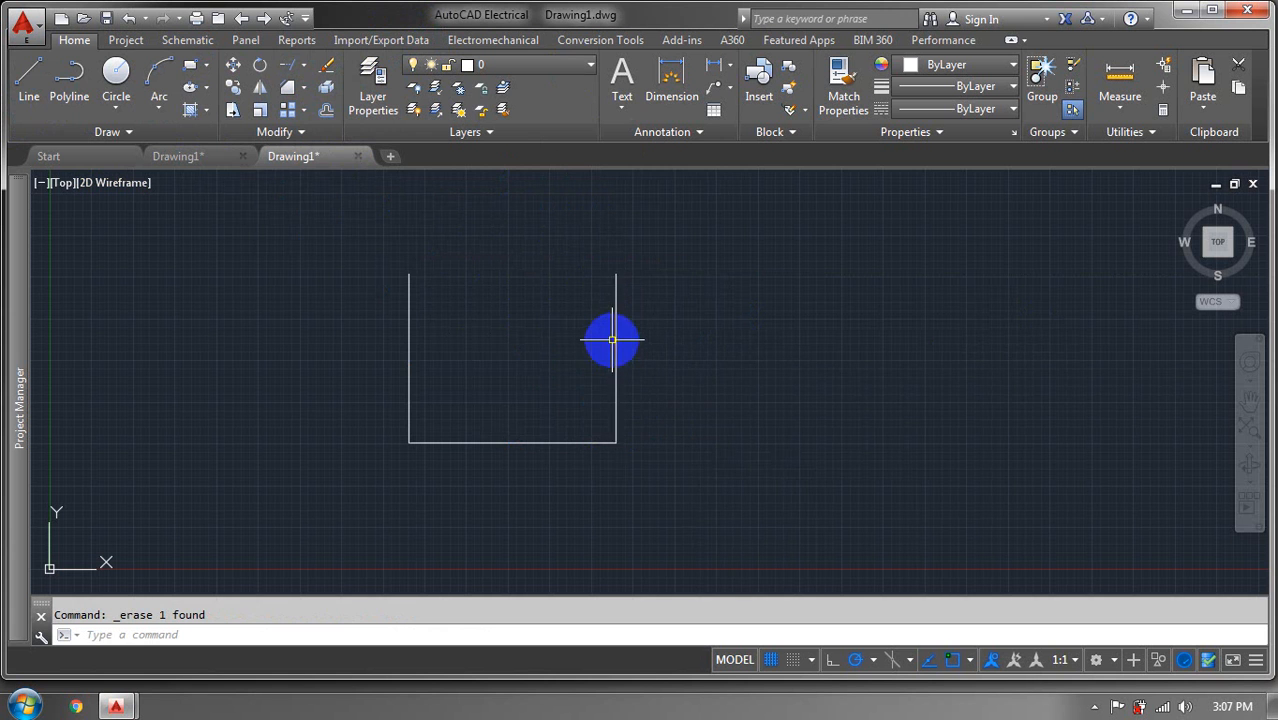
Draw a 100 by 80 rectangle in the empty area up and right of the U-shaped outline
mouse_move(511, 299)
middle_down()
mouse_move(0, 543)
mouse_move(47, 375)
middle_up()
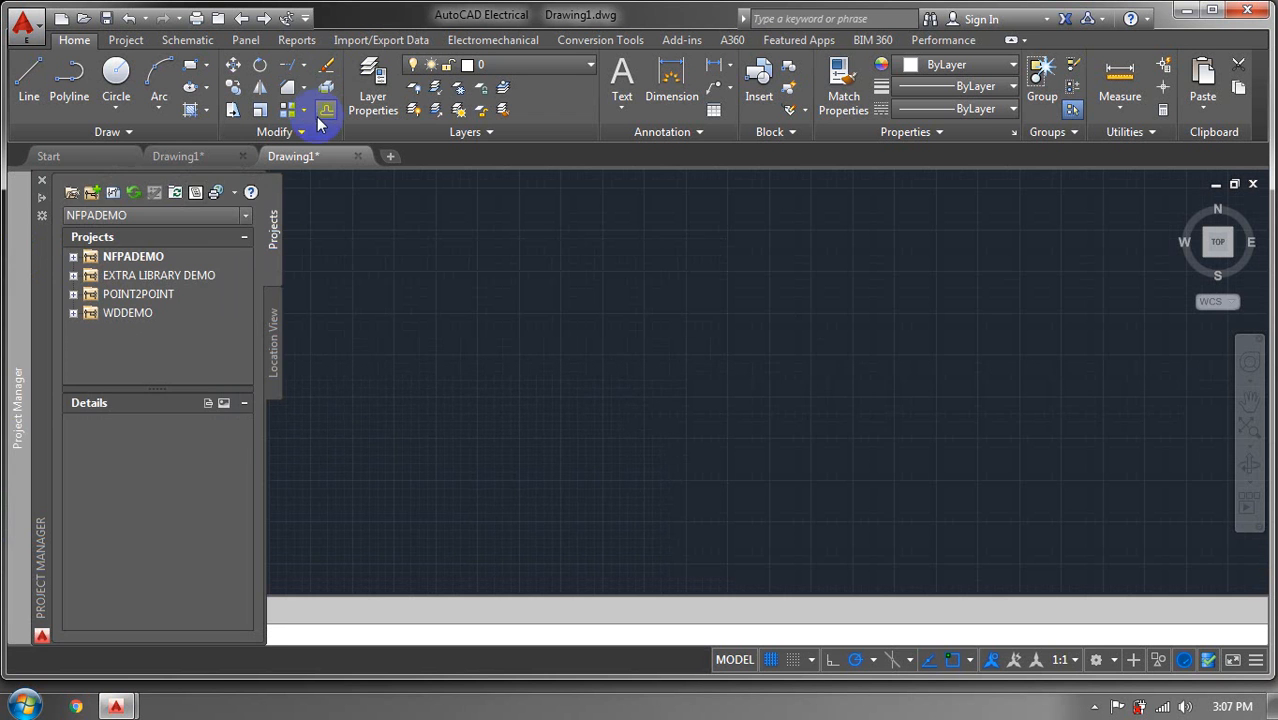
scroll(238, 313, down, 7)
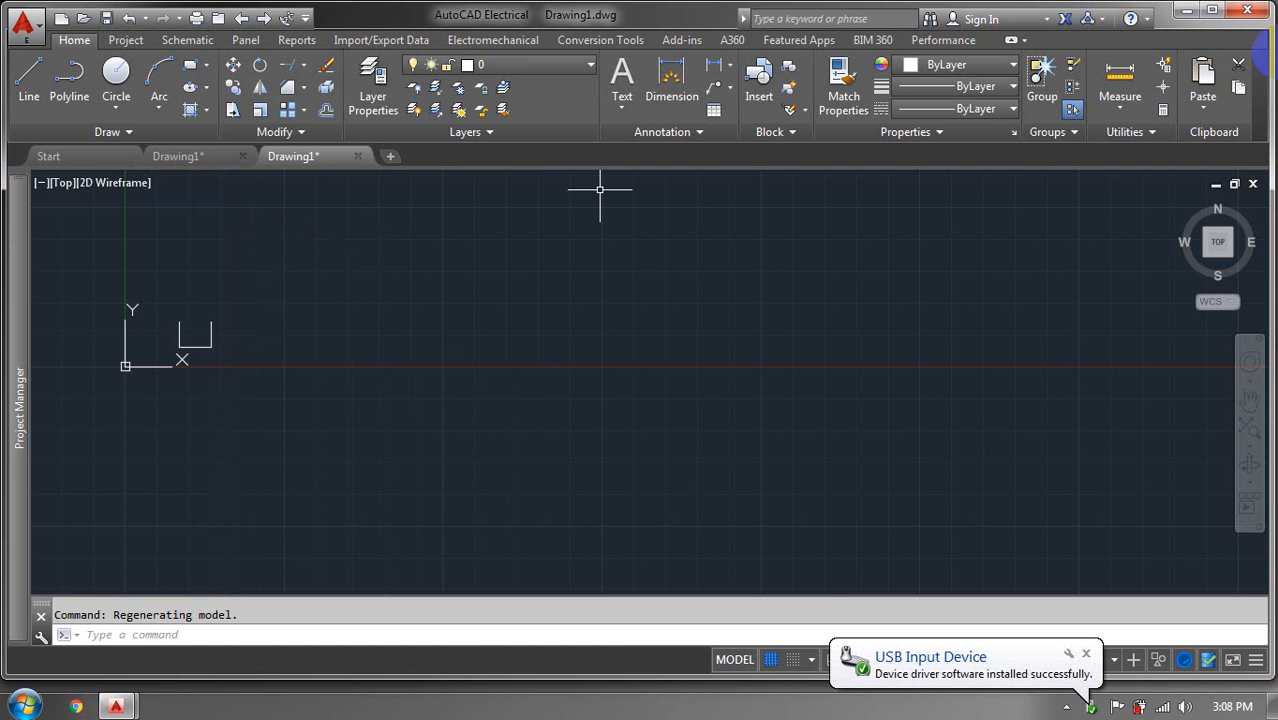
mouse_move(160, 450)
middle_down()
mouse_move(4, 652)
mouse_move(14, 648)
middle_up()
mouse_move(402, 347)
middle_down()
mouse_move(410, 395)
mouse_move(394, 367)
middle_up()
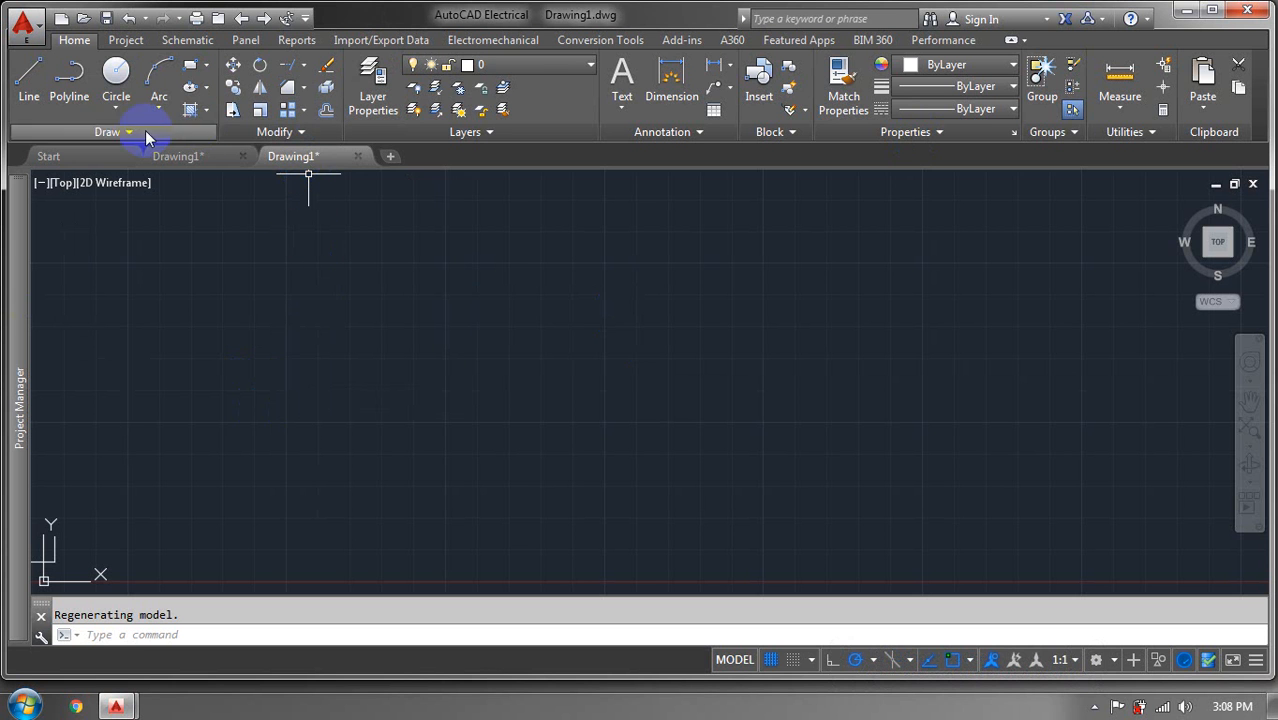
click(190, 65)
click(428, 299)
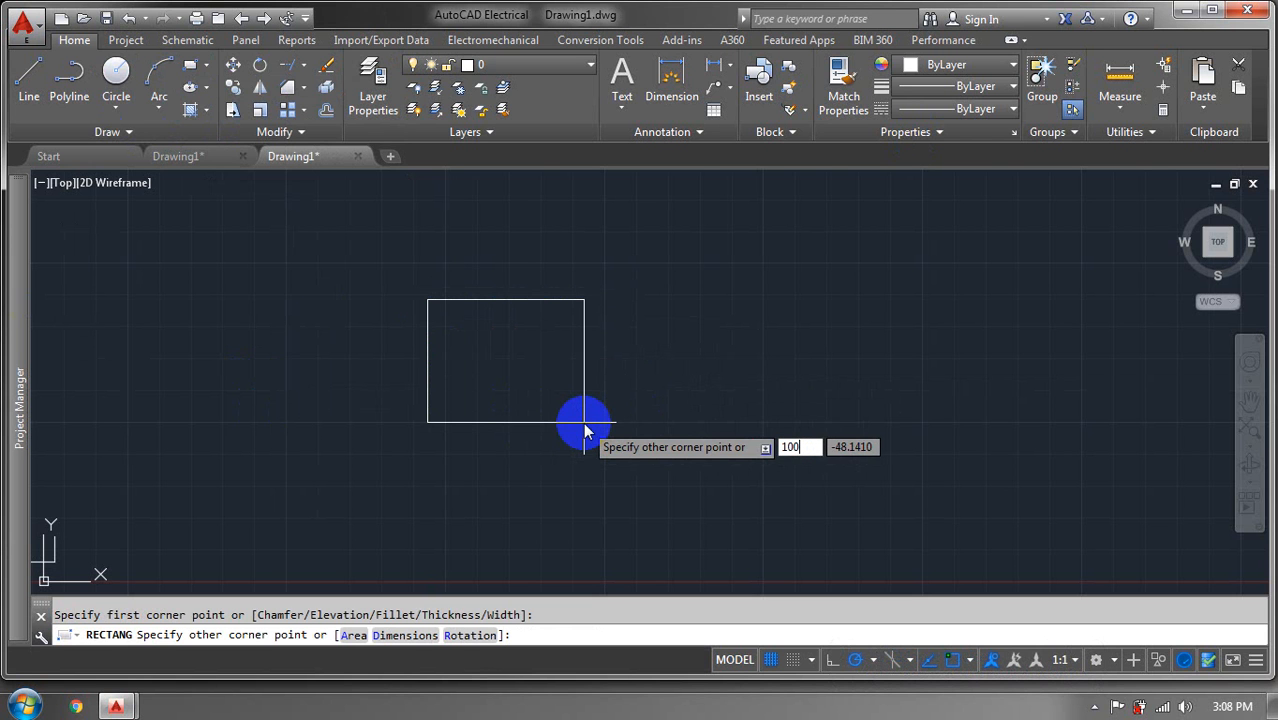
key(Tab)
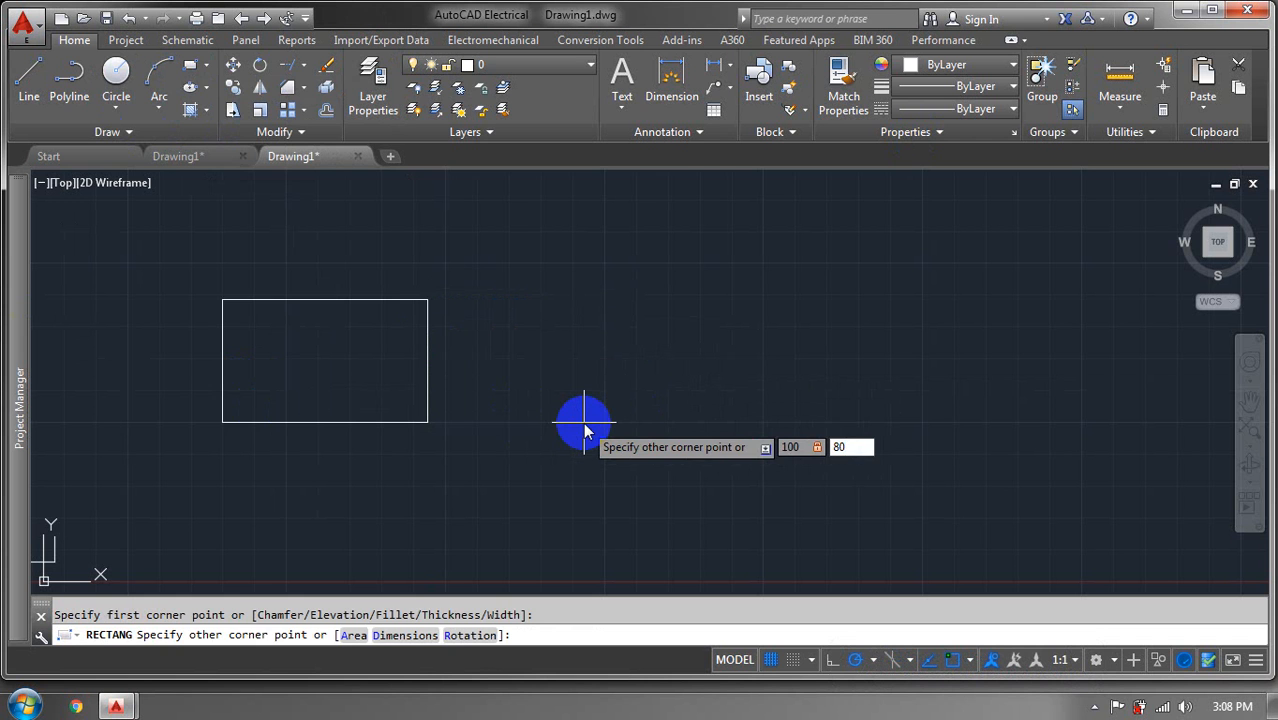
key(Return)
Try to offset the 100 by 80 rectangle with Offset, setting the distance by two points picked inside it
middle_drag(649, 250, 642, 422)
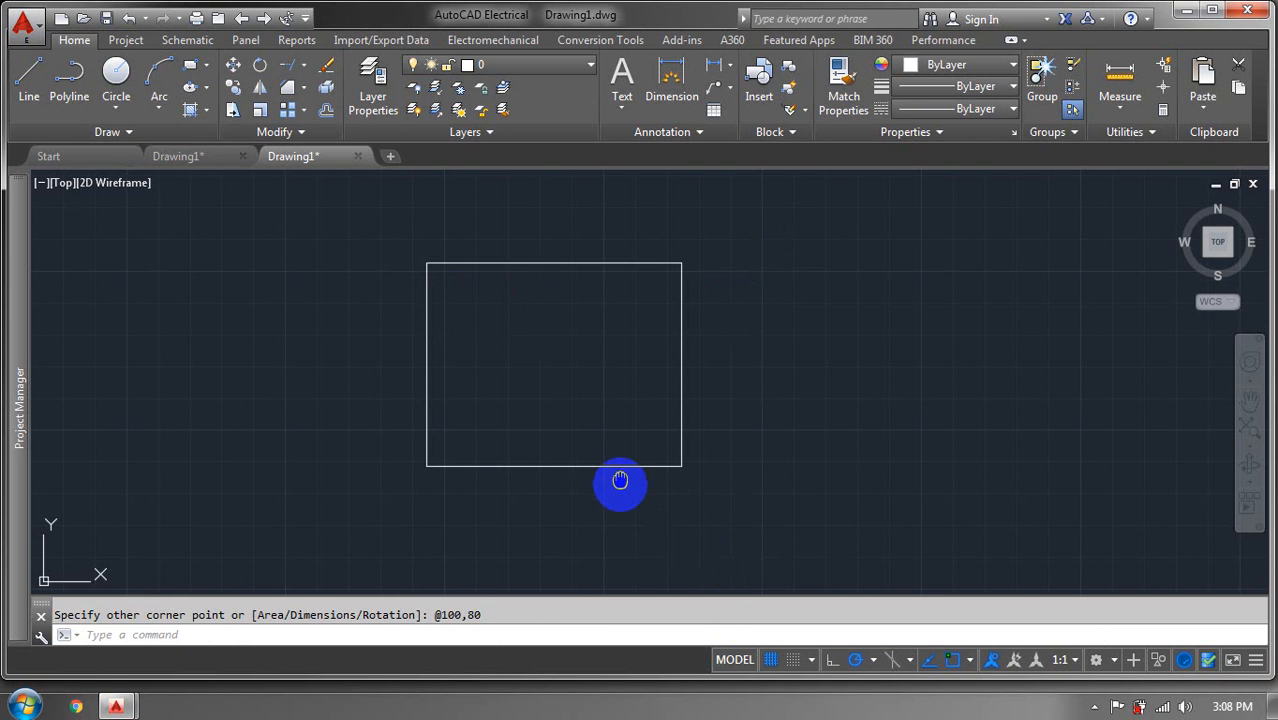
middle_drag(622, 482, 618, 487)
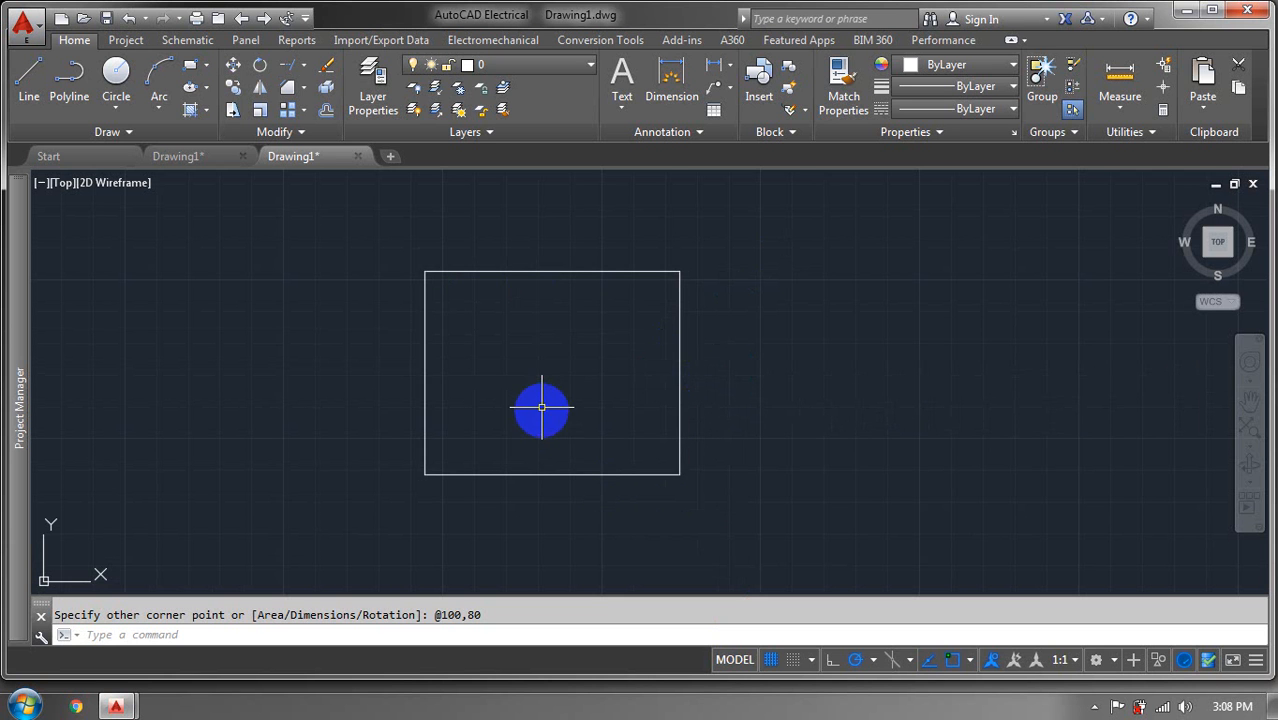
click(550, 253)
click(462, 333)
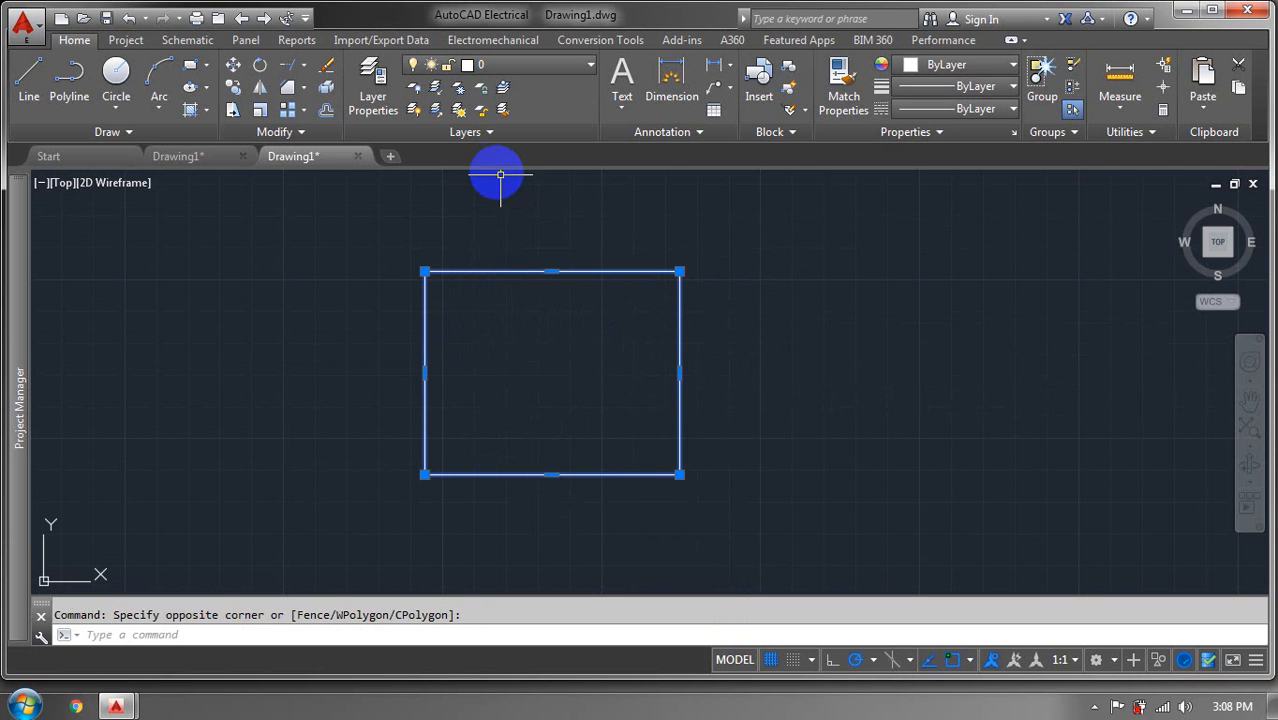
click(328, 110)
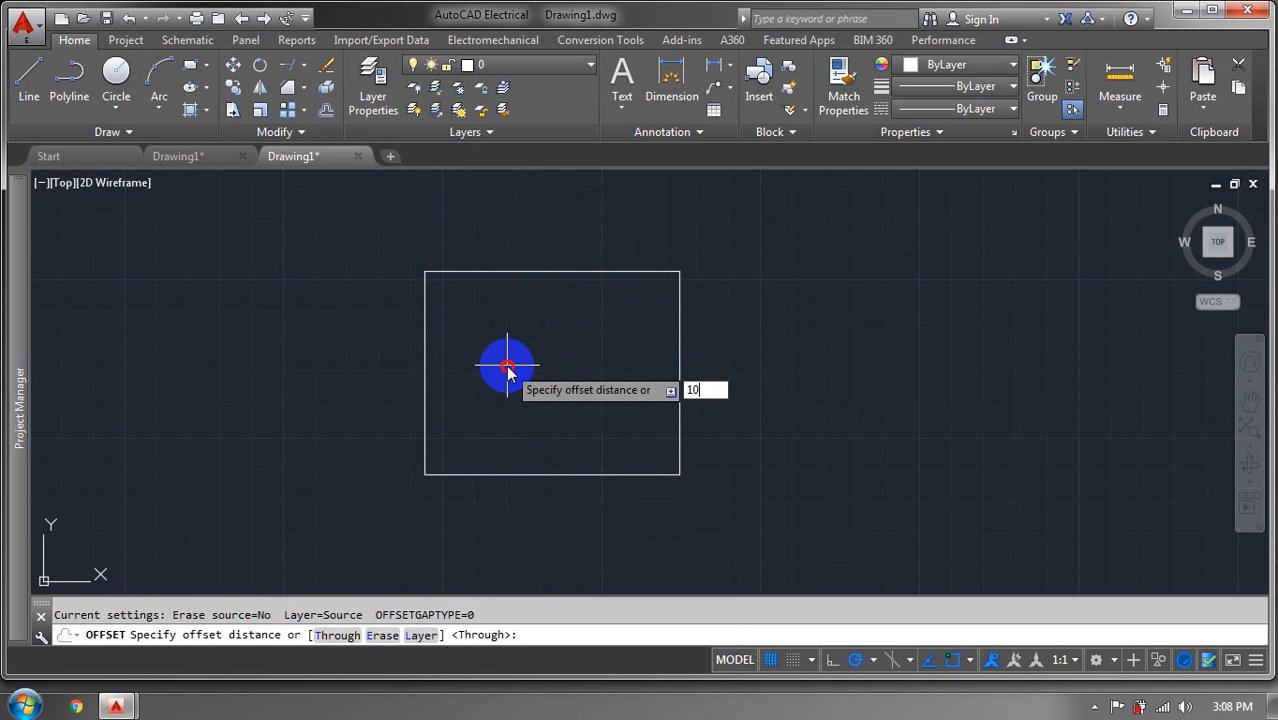
click(507, 368)
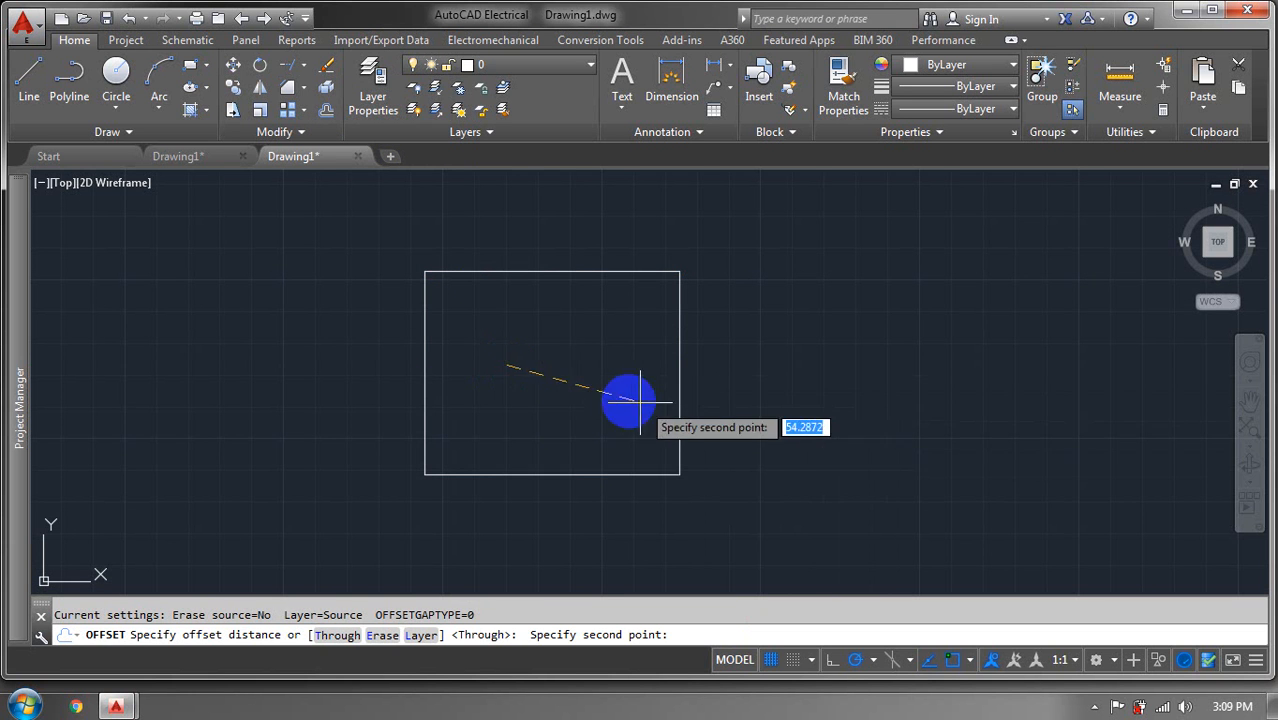
click(626, 377)
click(588, 305)
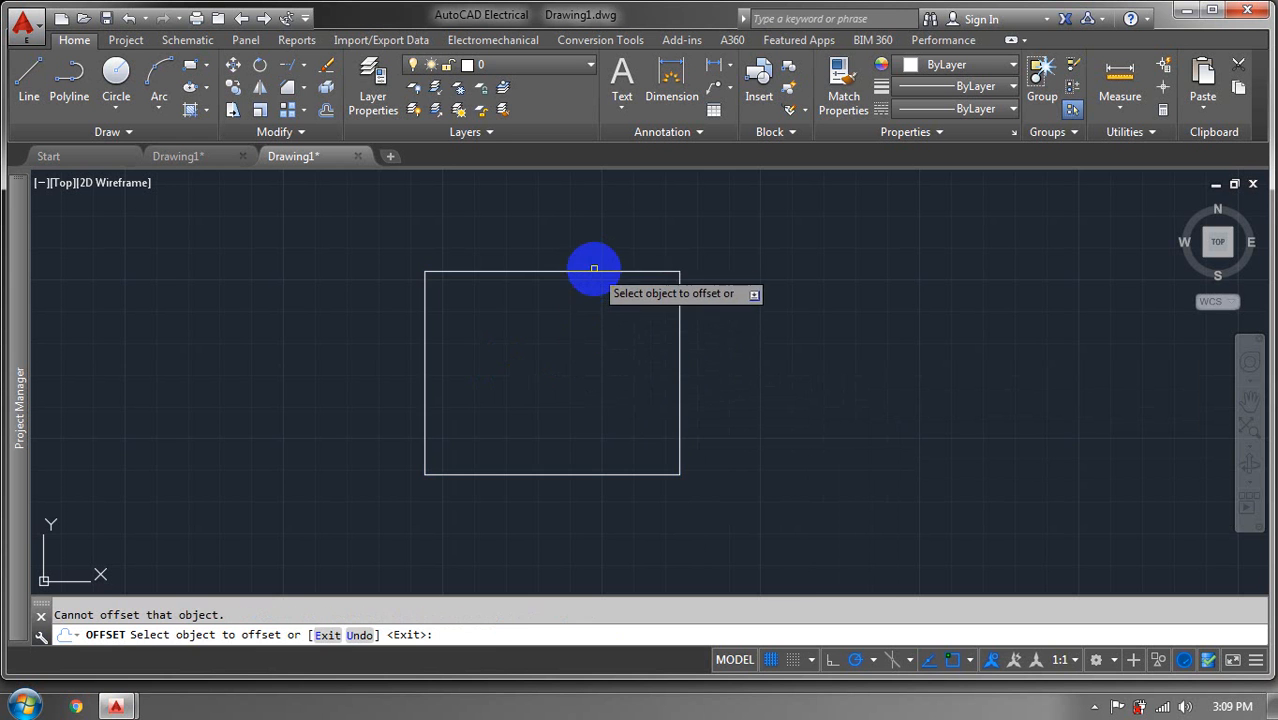
click(591, 272)
scroll(592, 262, up, 5)
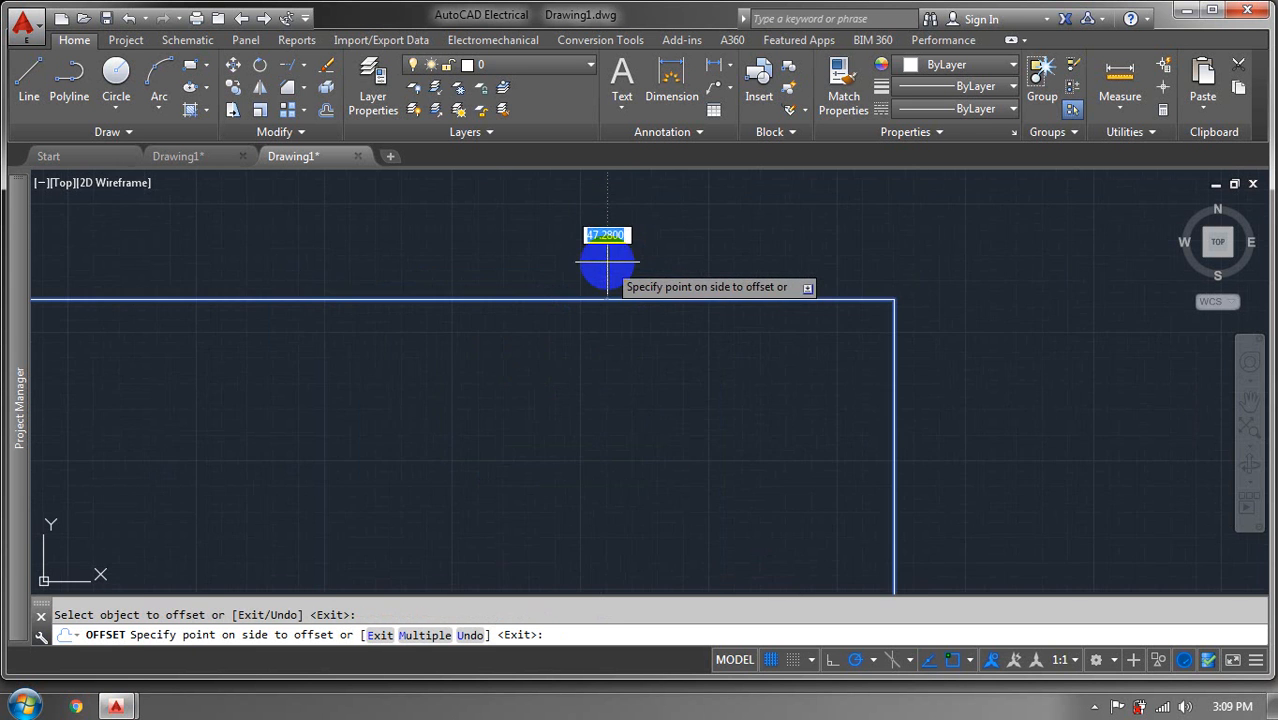
scroll(600, 255, down, 9)
key(Escape)
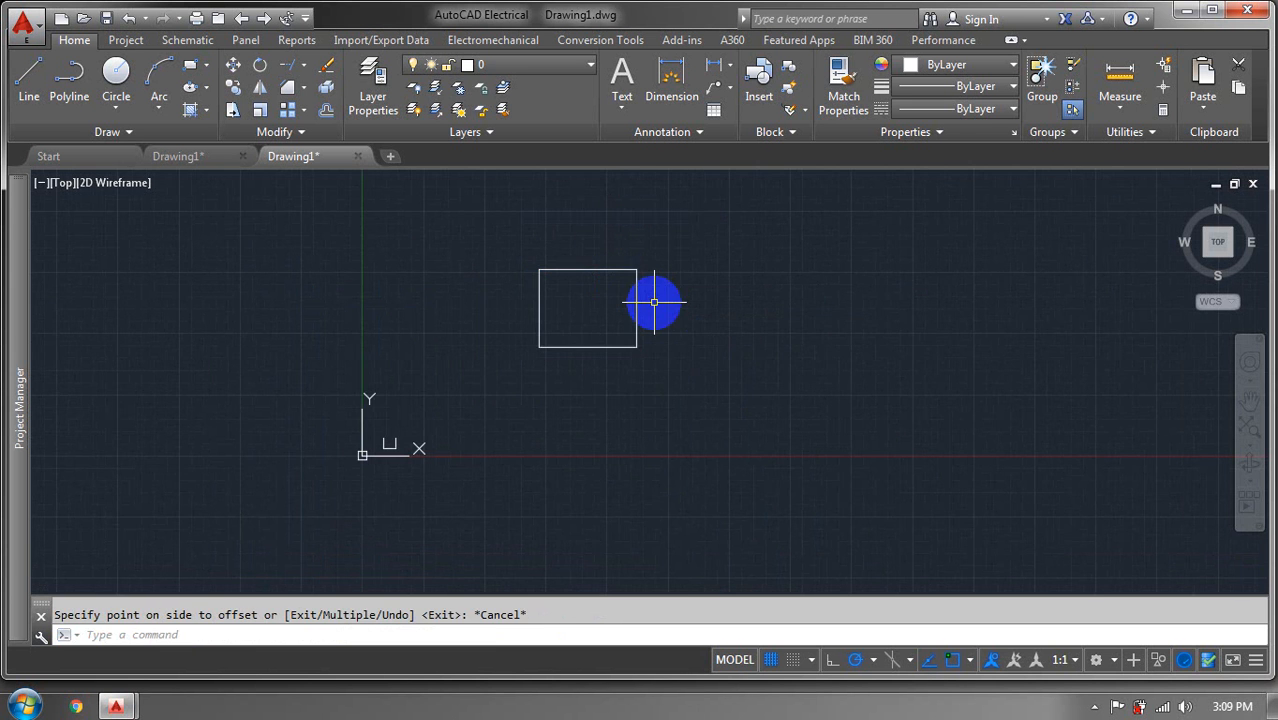
Offset the 100 by 80 rectangle outward by a distance of 10
scroll(635, 290, up, 4)
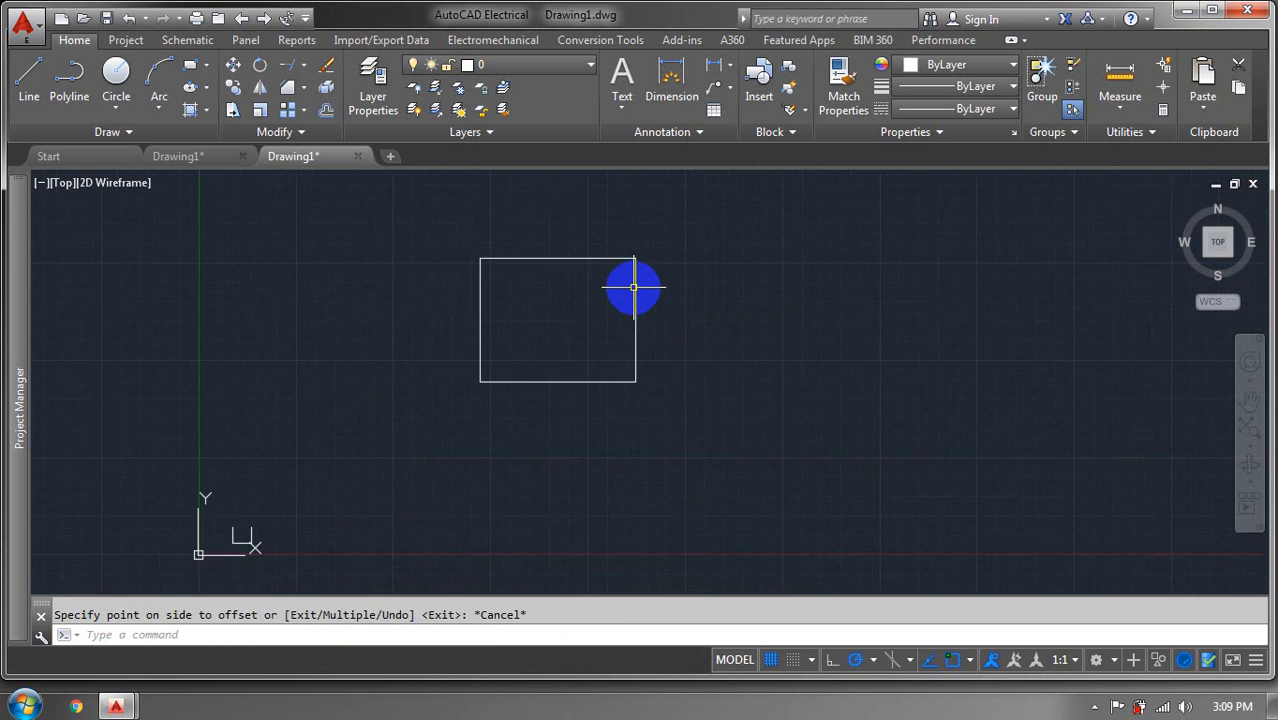
click(661, 340)
click(577, 378)
click(327, 110)
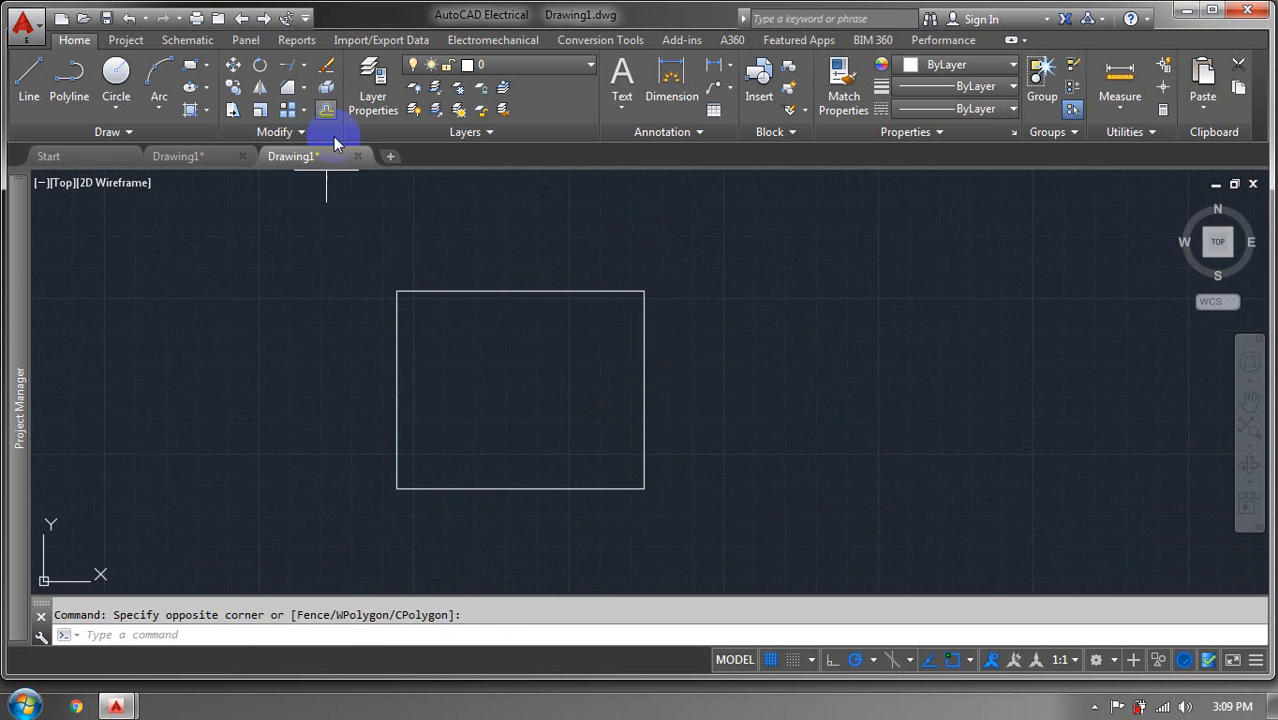
text(10)
key(Return)
click(434, 266)
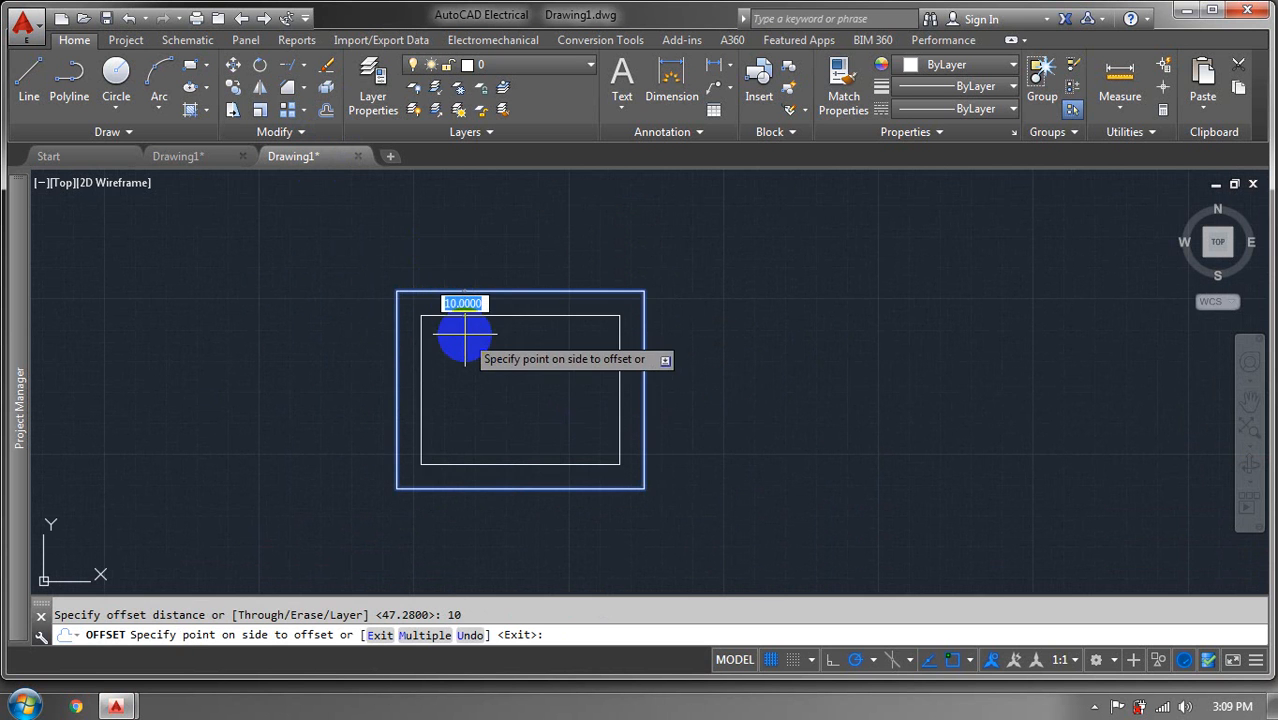
click(447, 256)
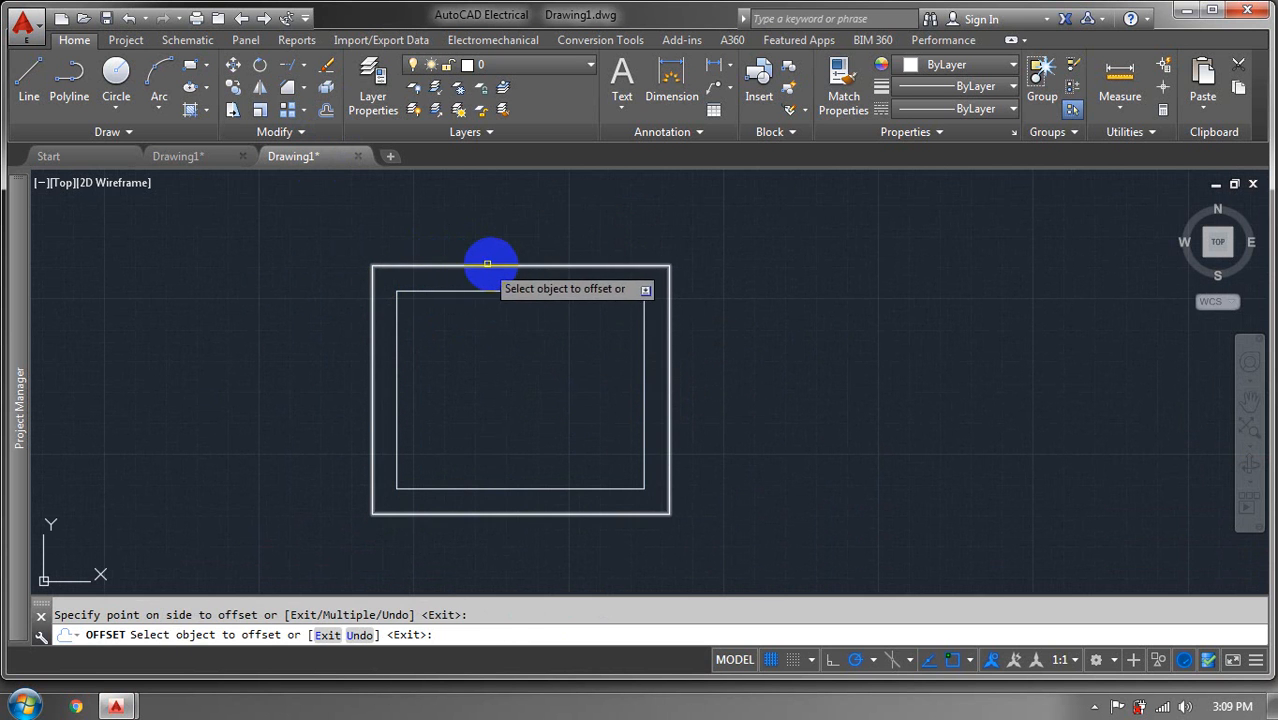
Add two more concentric rectangles outside, offsetting the outermost rectangle outward by 10 each time
click(485, 266)
click(490, 245)
click(497, 241)
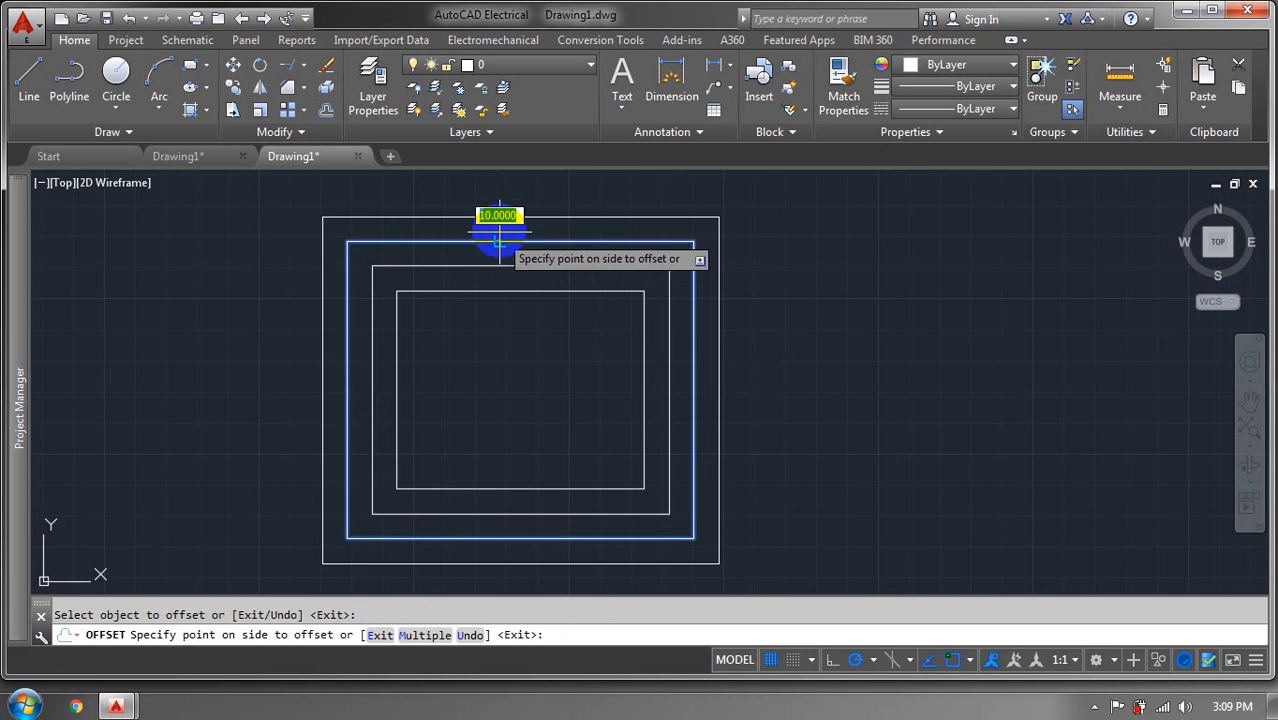
click(496, 226)
Add two concentric rectangles inside, offsetting the innermost rectangle inward by 10 each time, and end Offset
scroll(515, 300, down, 2)
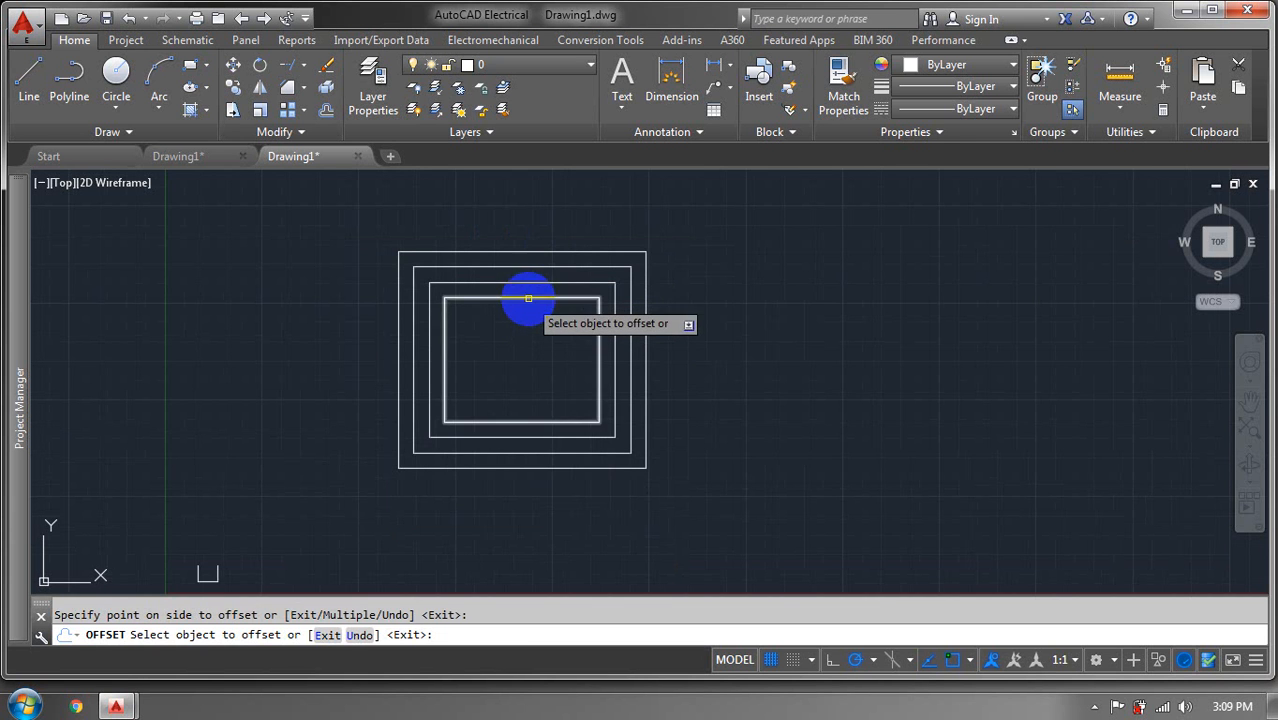
click(526, 297)
click(527, 309)
click(527, 315)
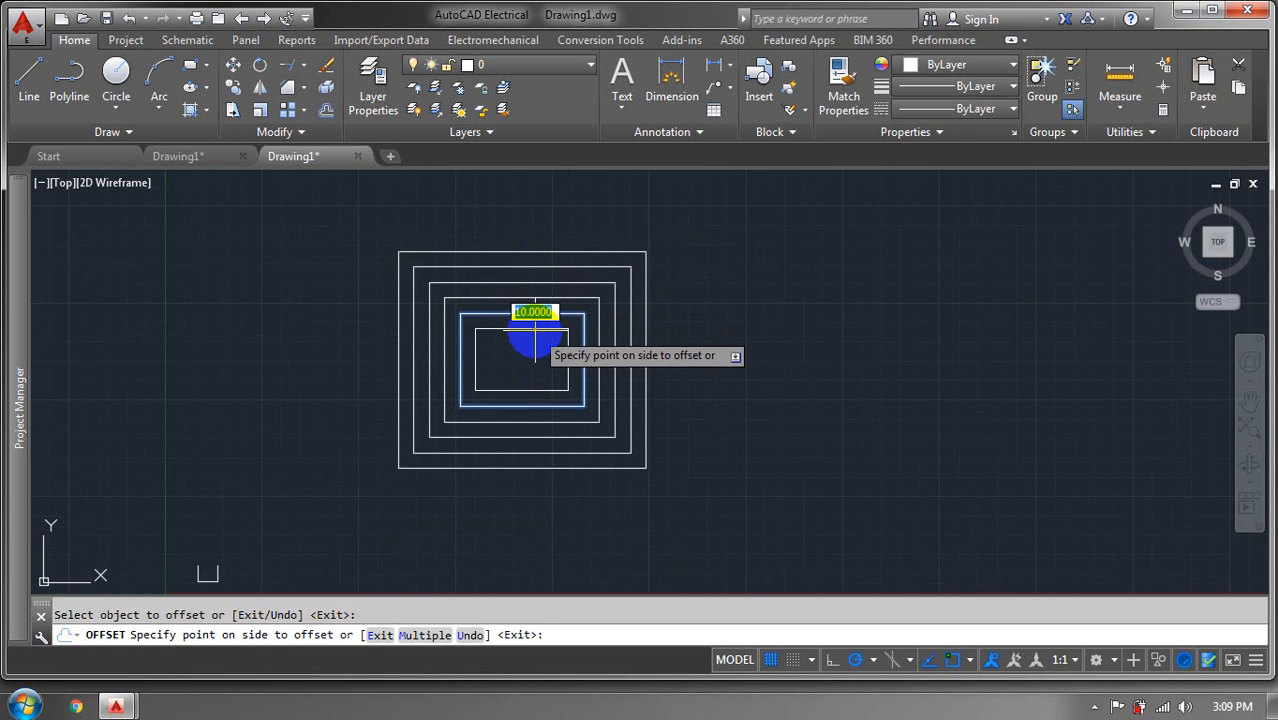
click(528, 322)
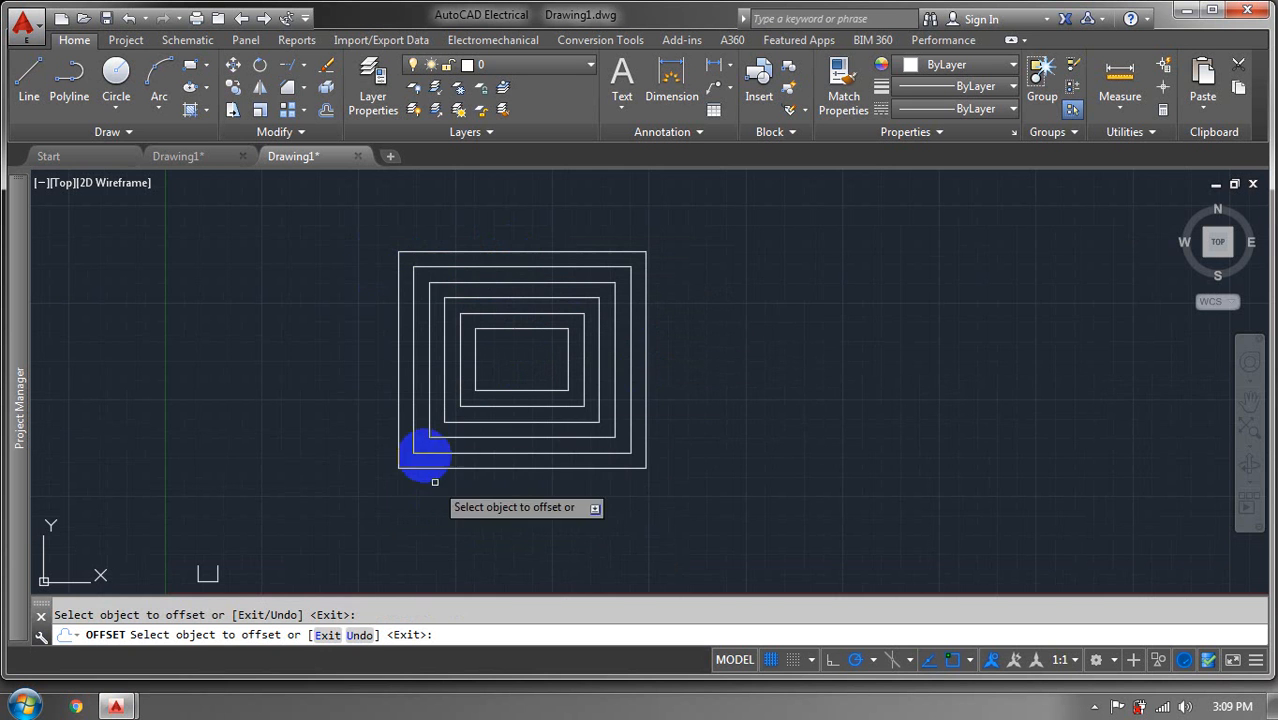
scroll(453, 418, up, 2)
scroll(453, 418, down, 3)
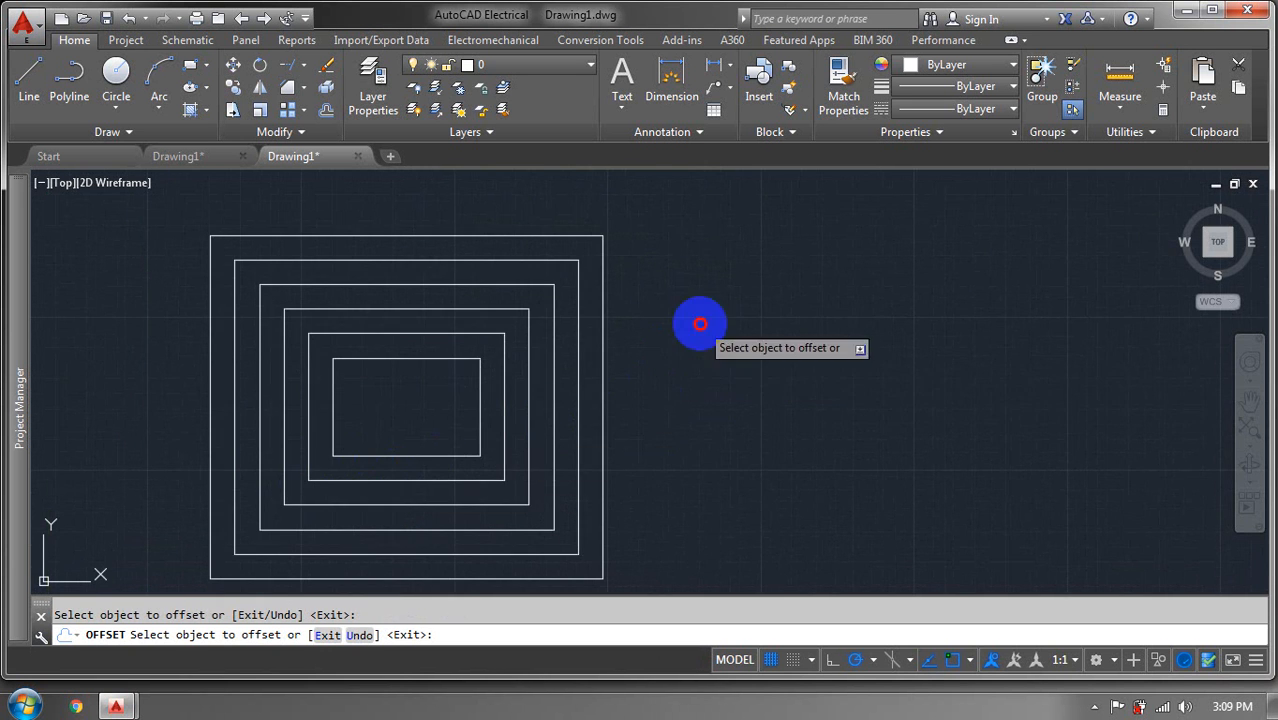
key(Escape)
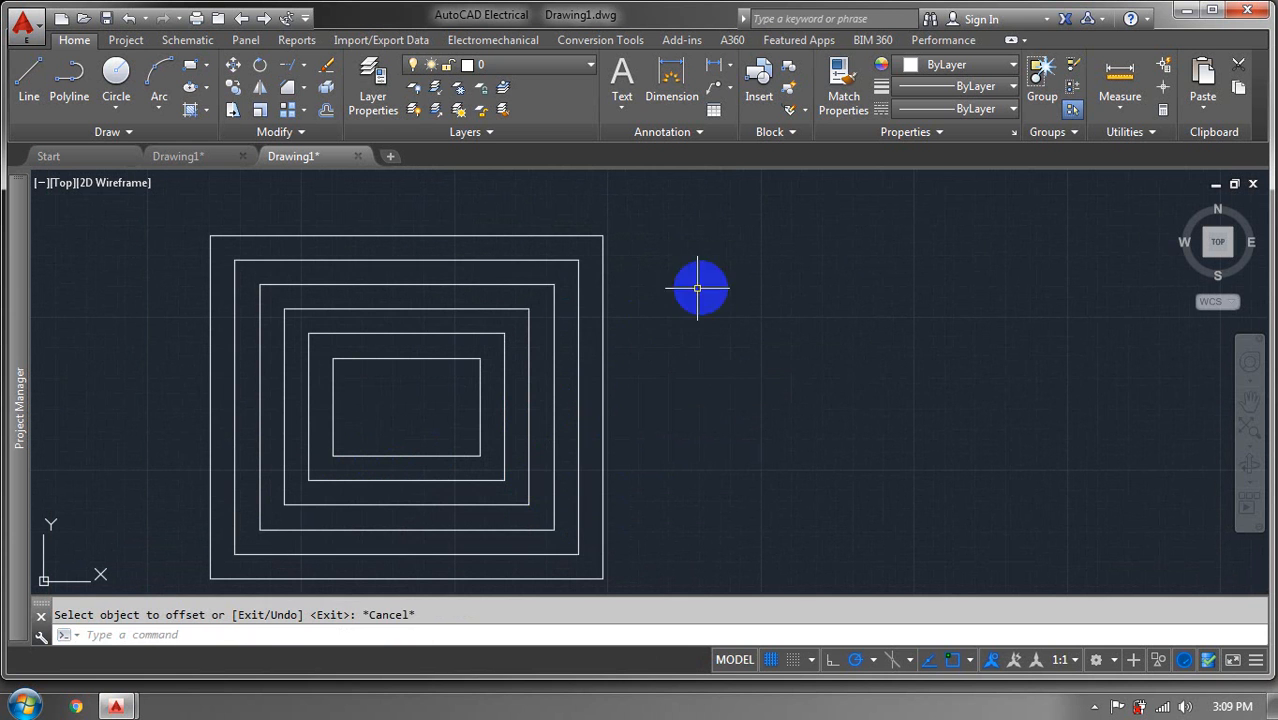
Explode all six concentric rectangles into separate lines
click(722, 280)
click(140, 545)
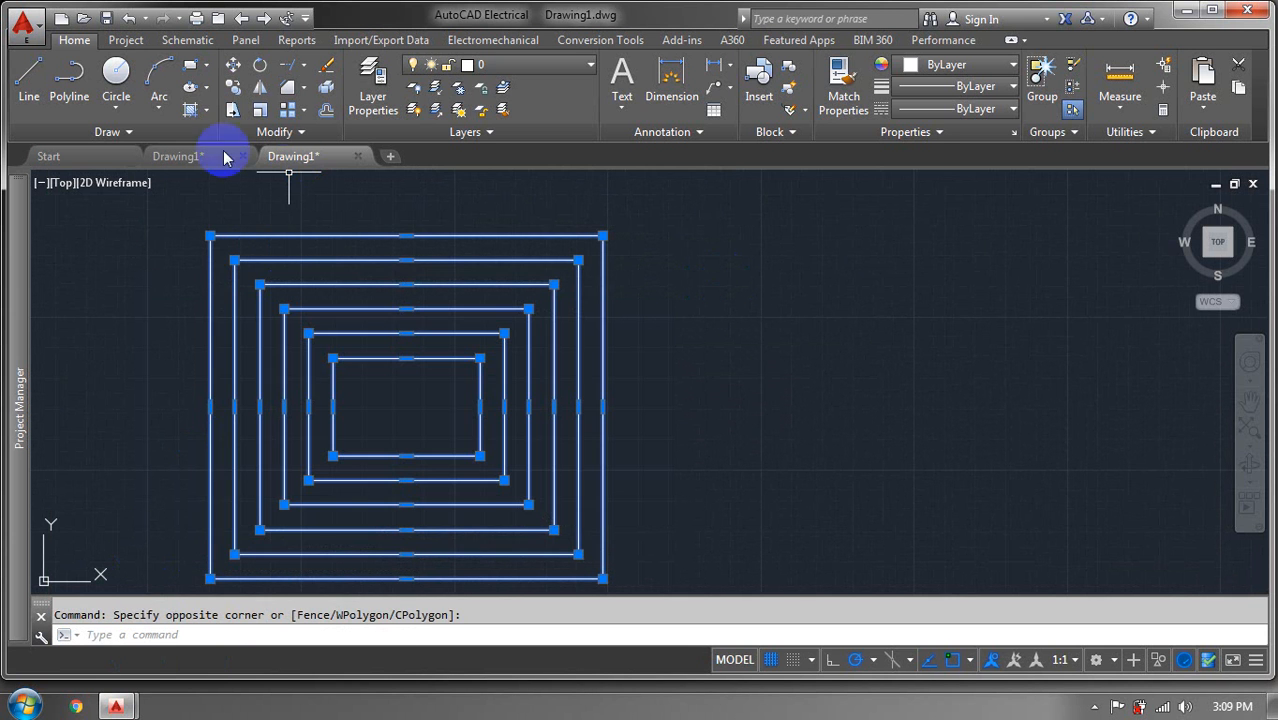
click(320, 88)
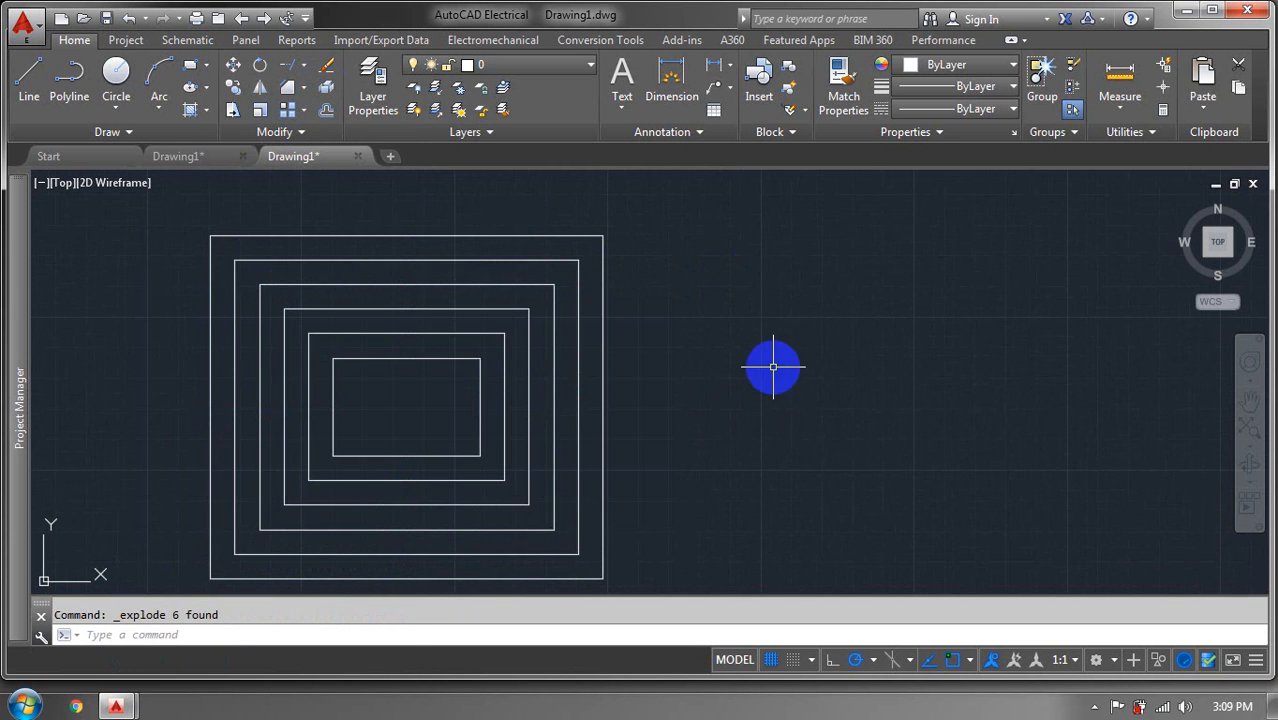
Erase the right vertical edges of all six exploded rectangles
click(712, 378)
click(462, 440)
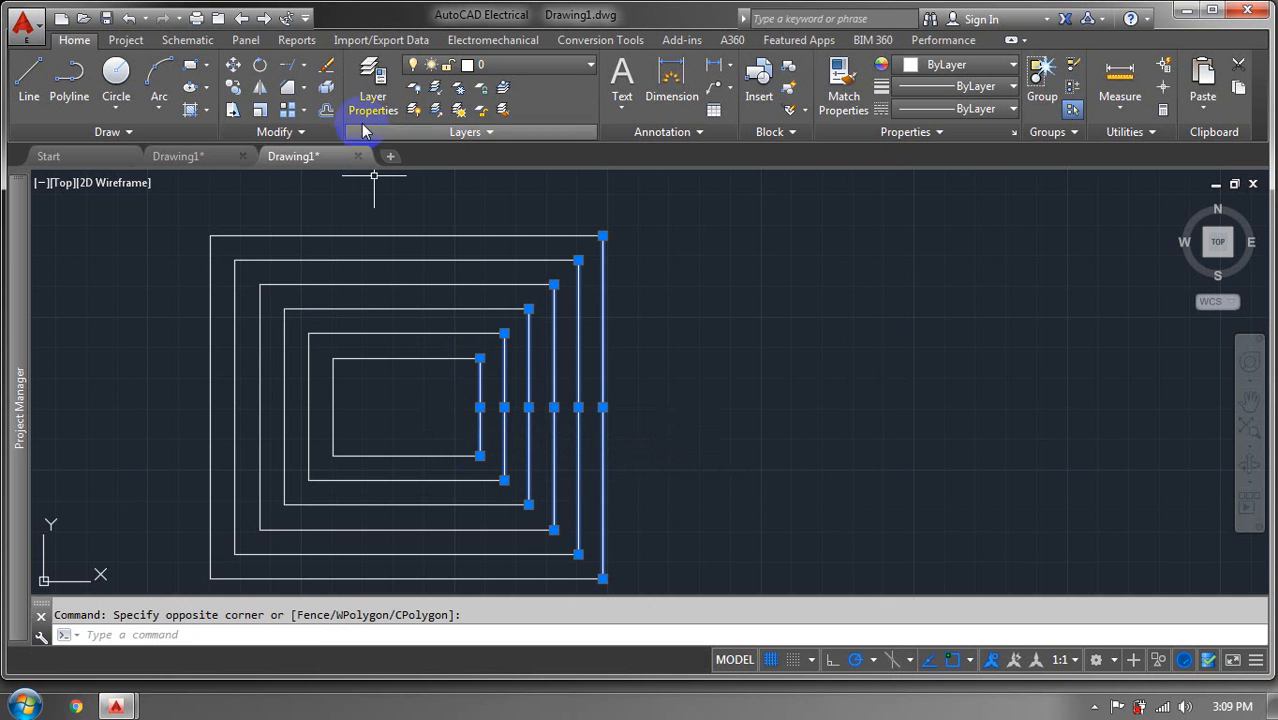
click(325, 67)
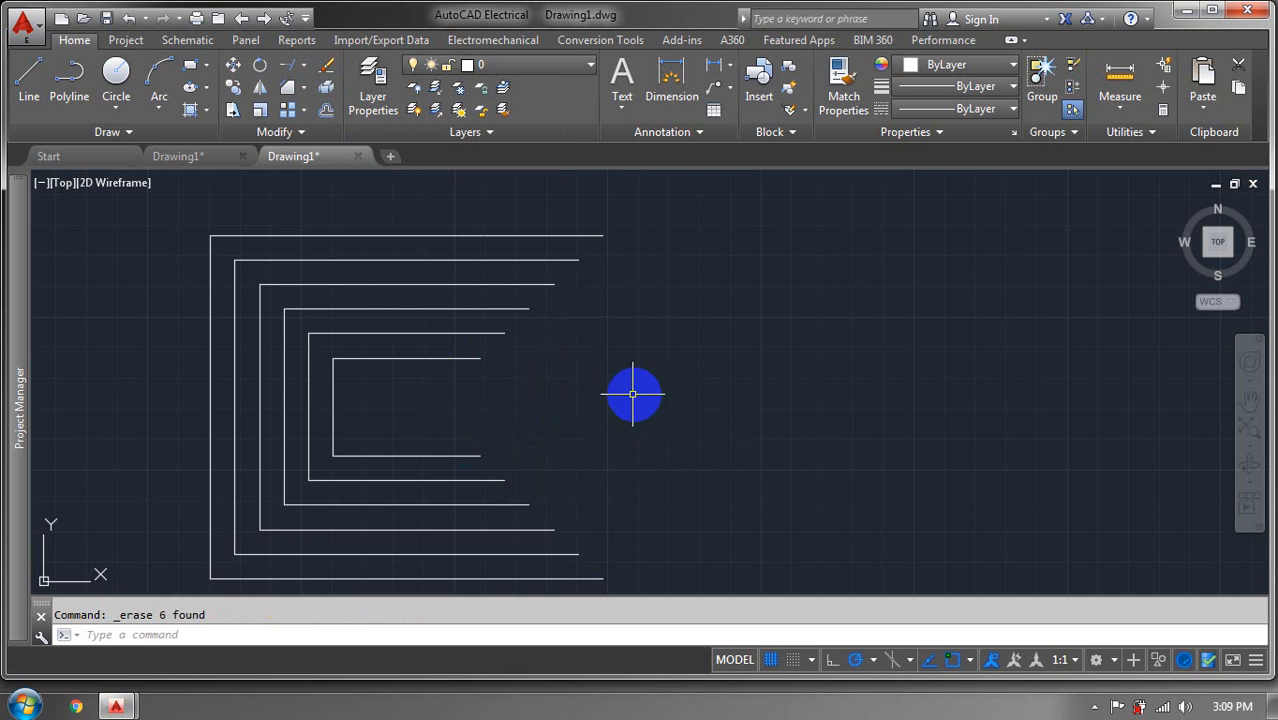
With Ortho on, draw a horizontal line extending rightward from the right end of the outermost outline's upper edge
mouse_move(632, 394)
middle_down()
mouse_move(713, 305)
mouse_move(709, 366)
middle_up()
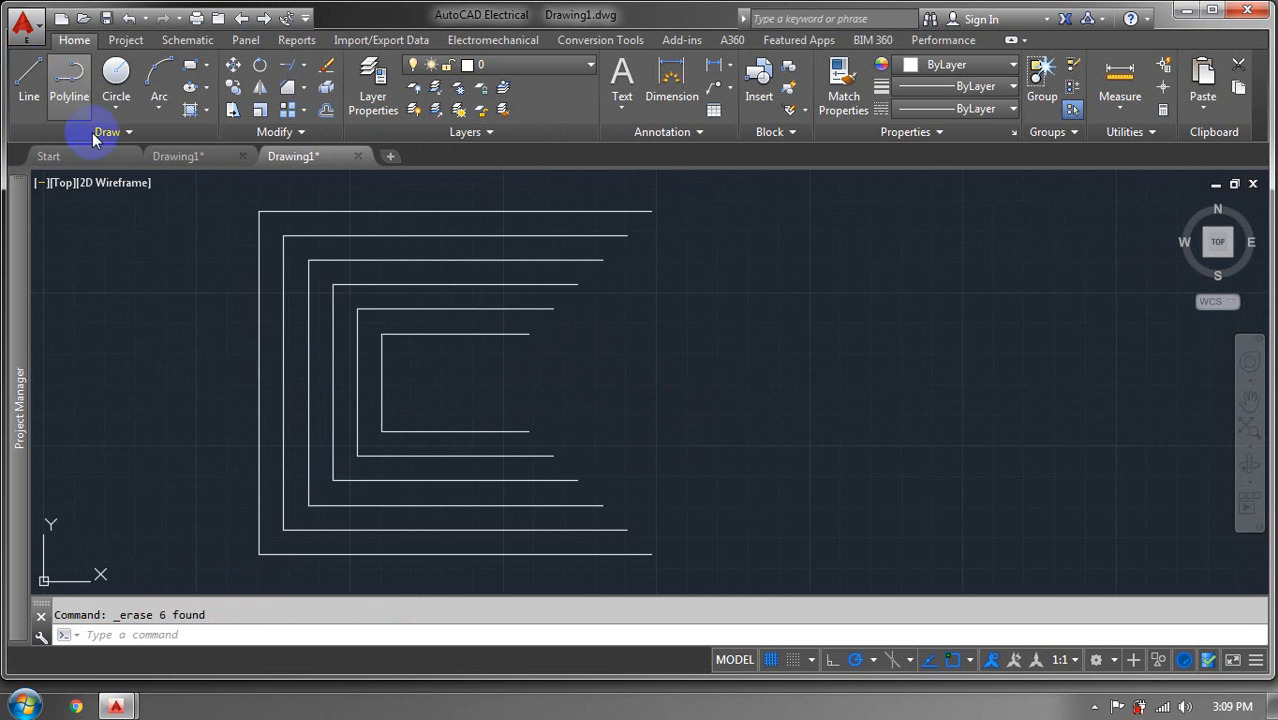
mouse_move(489, 462)
middle_down()
mouse_move(489, 484)
mouse_move(360, 563)
middle_up()
click(27, 80)
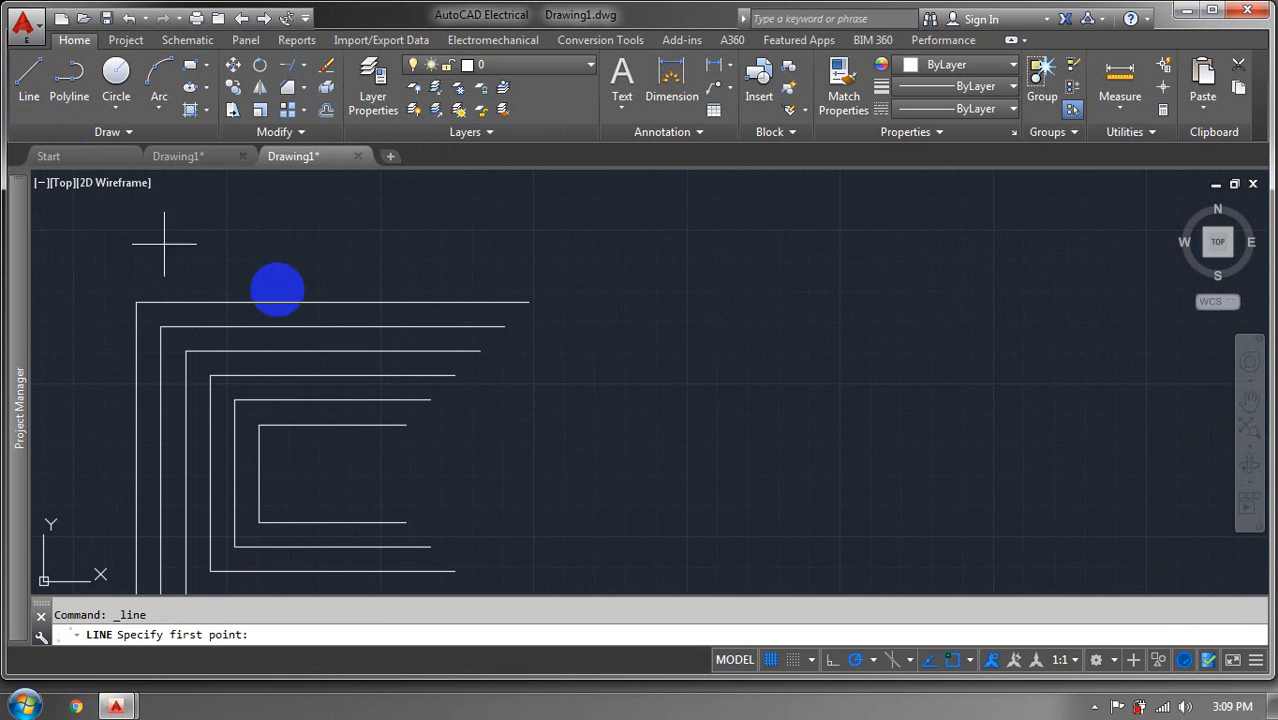
drag(529, 302, 853, 630)
click(840, 662)
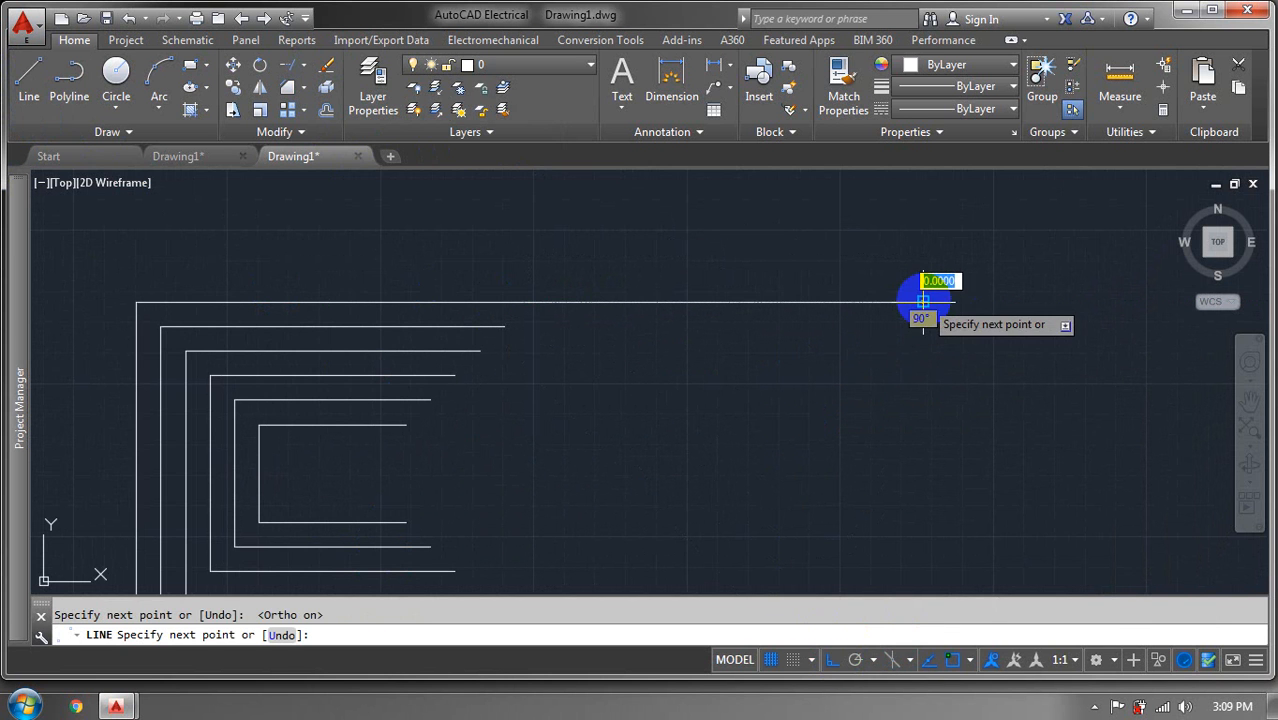
key(Escape)
Join the outermost outline's upper edge and the collinear line extending it into one line, and select it to check
click(753, 302)
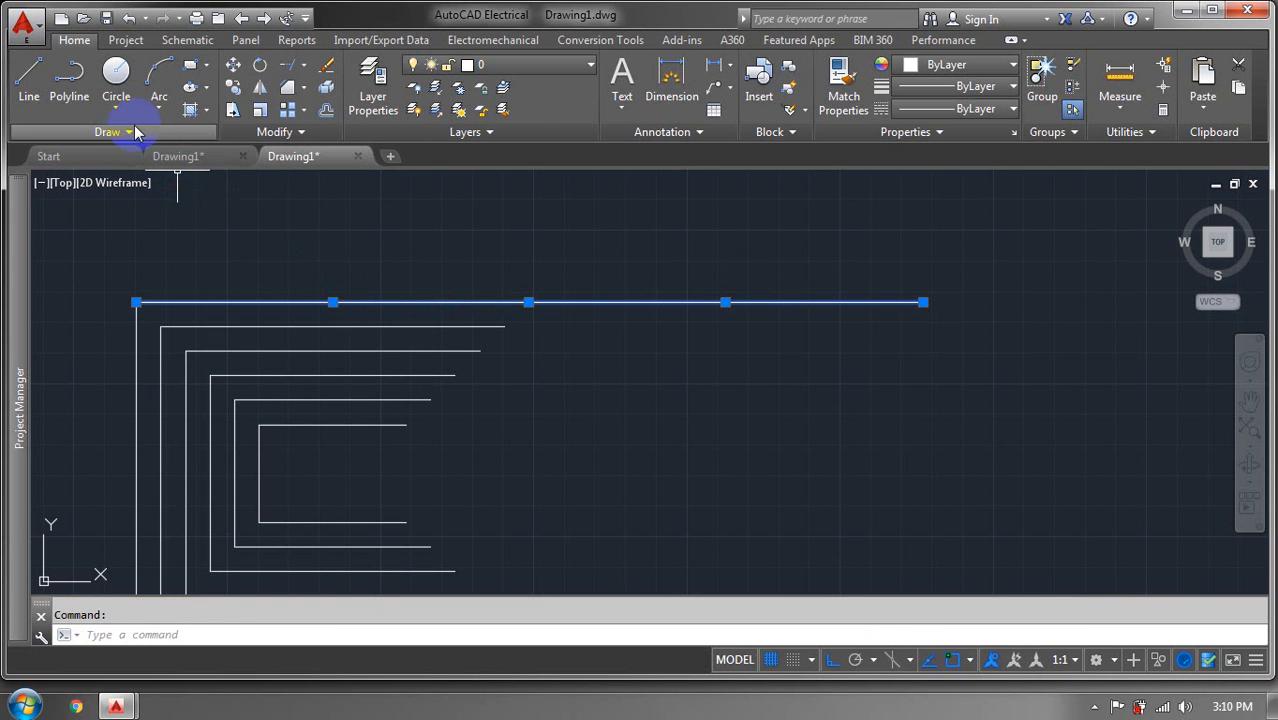
click(297, 134)
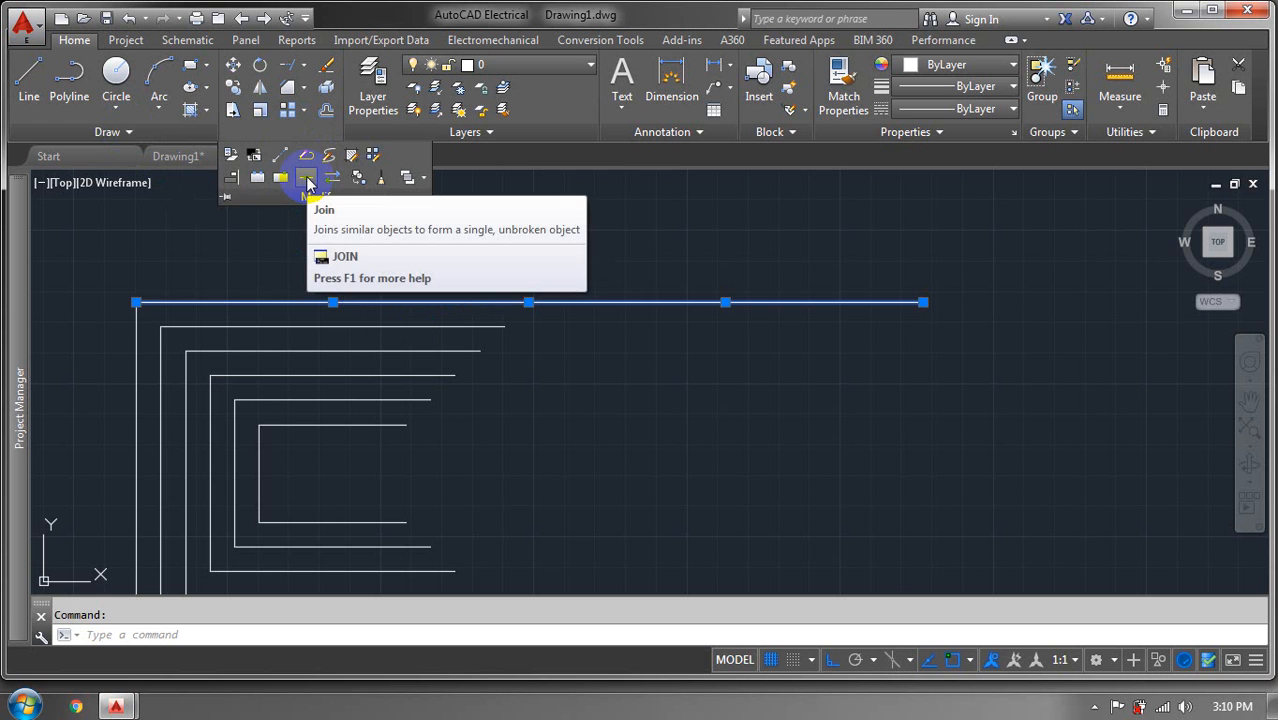
click(308, 183)
click(608, 266)
click(579, 343)
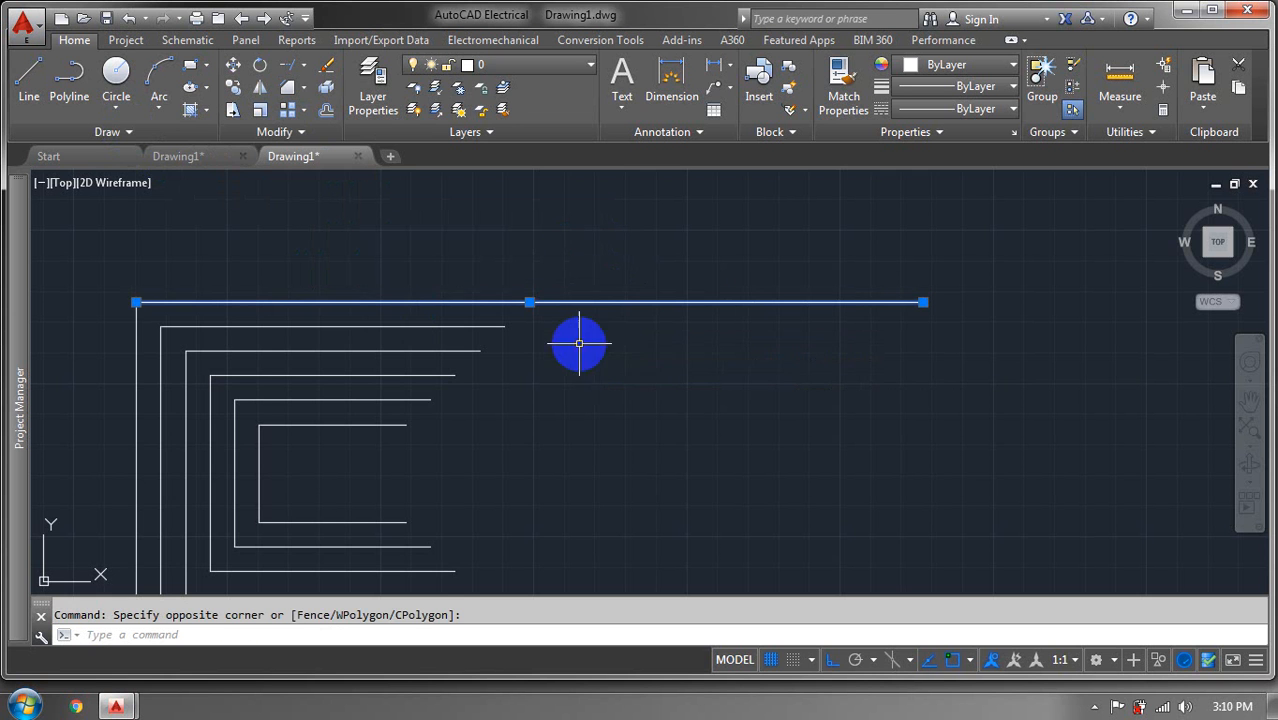
key(Escape)
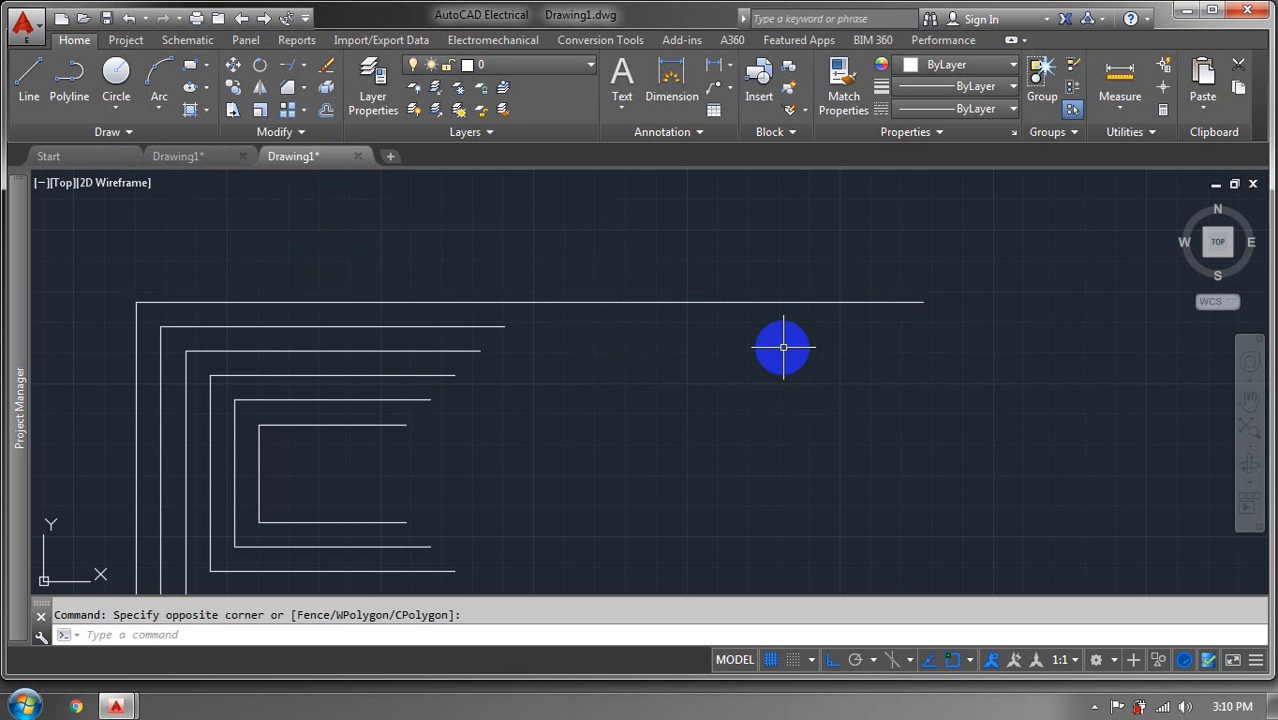
click(736, 302)
key(Escape)
mouse_move(665, 464)
middle_down()
mouse_move(681, 493)
mouse_move(685, 425)
middle_up()
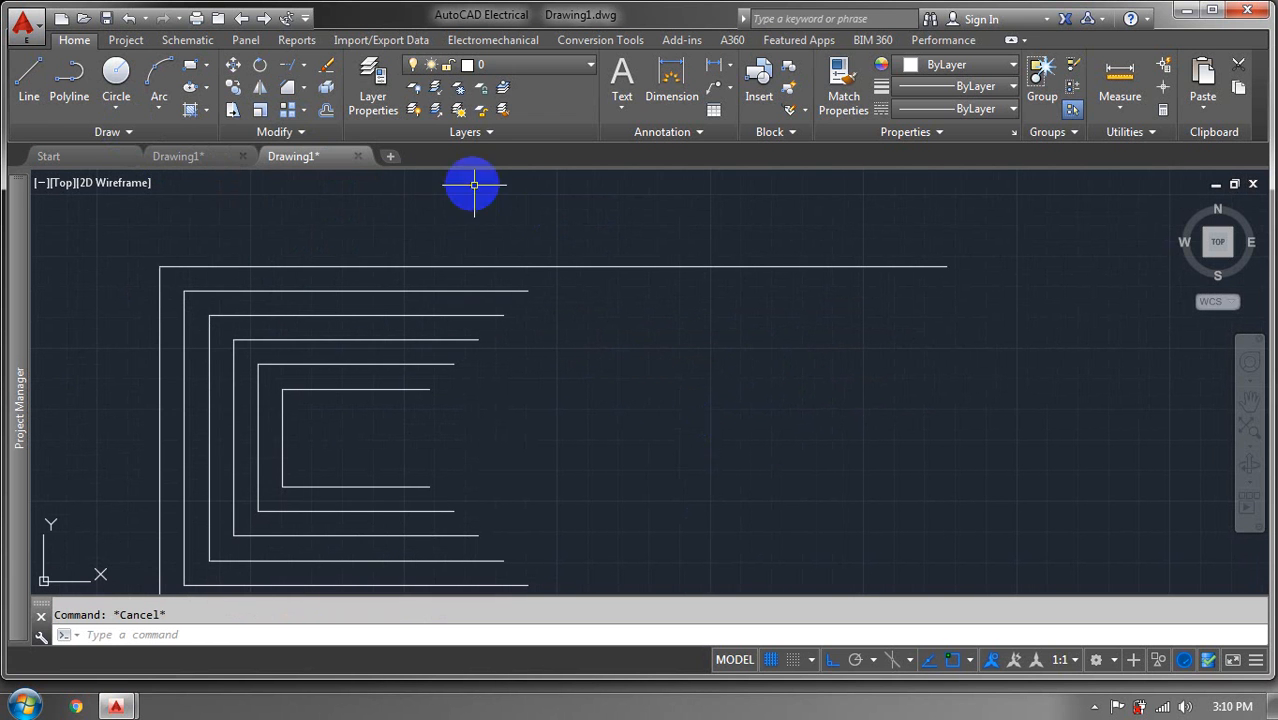
click(289, 134)
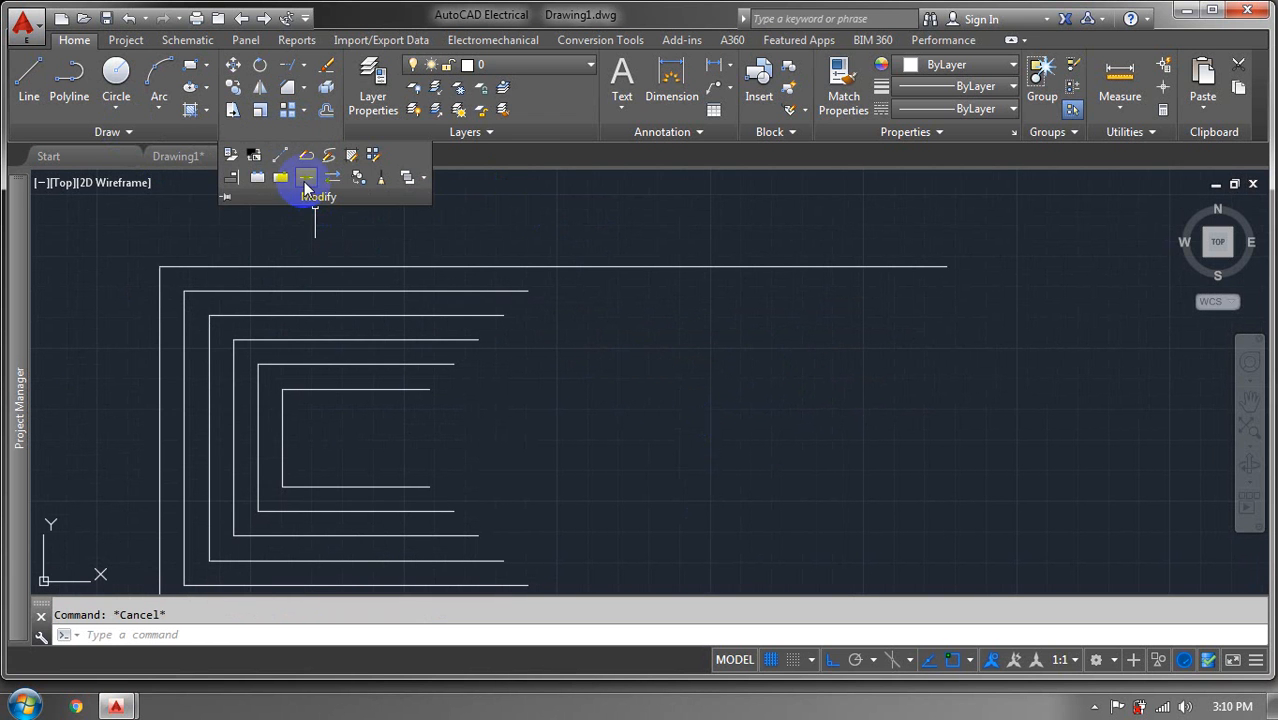
click(680, 355)
middle_drag(682, 351, 663, 328)
Draw a wavy fit-point spline through six points in the empty area beyond the long line's right end, with Ortho off
click(113, 136)
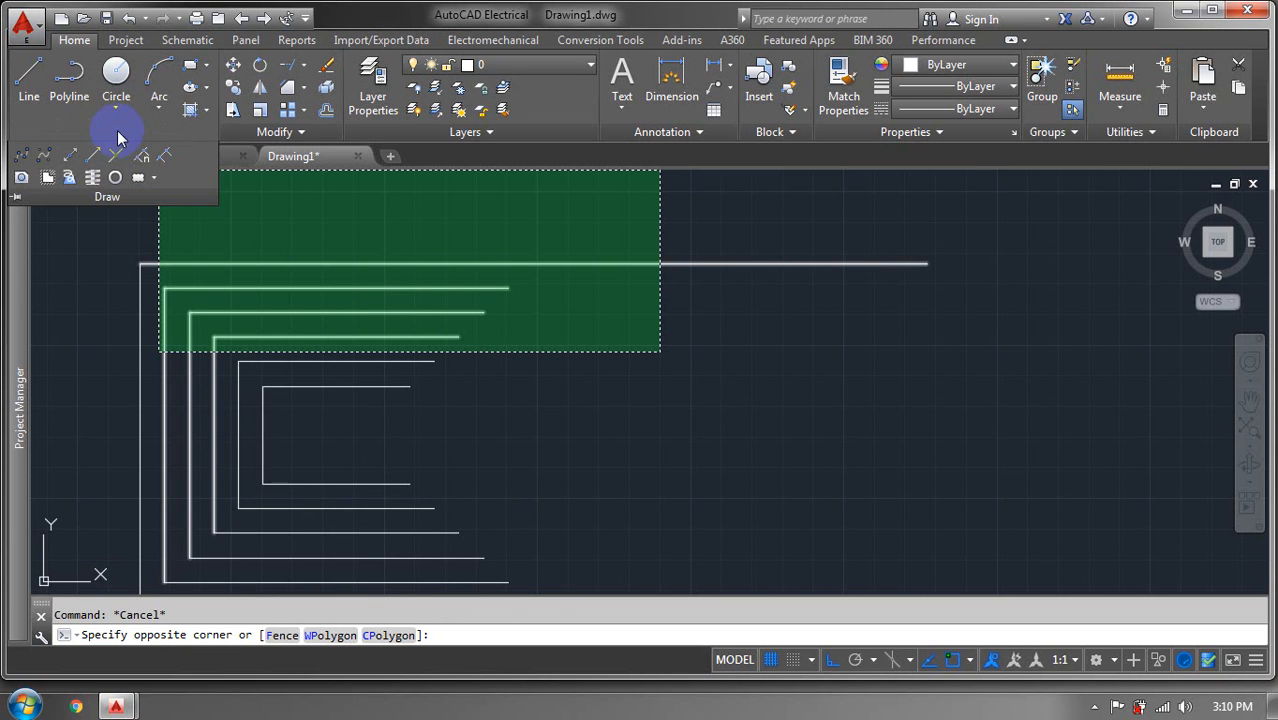
click(20, 158)
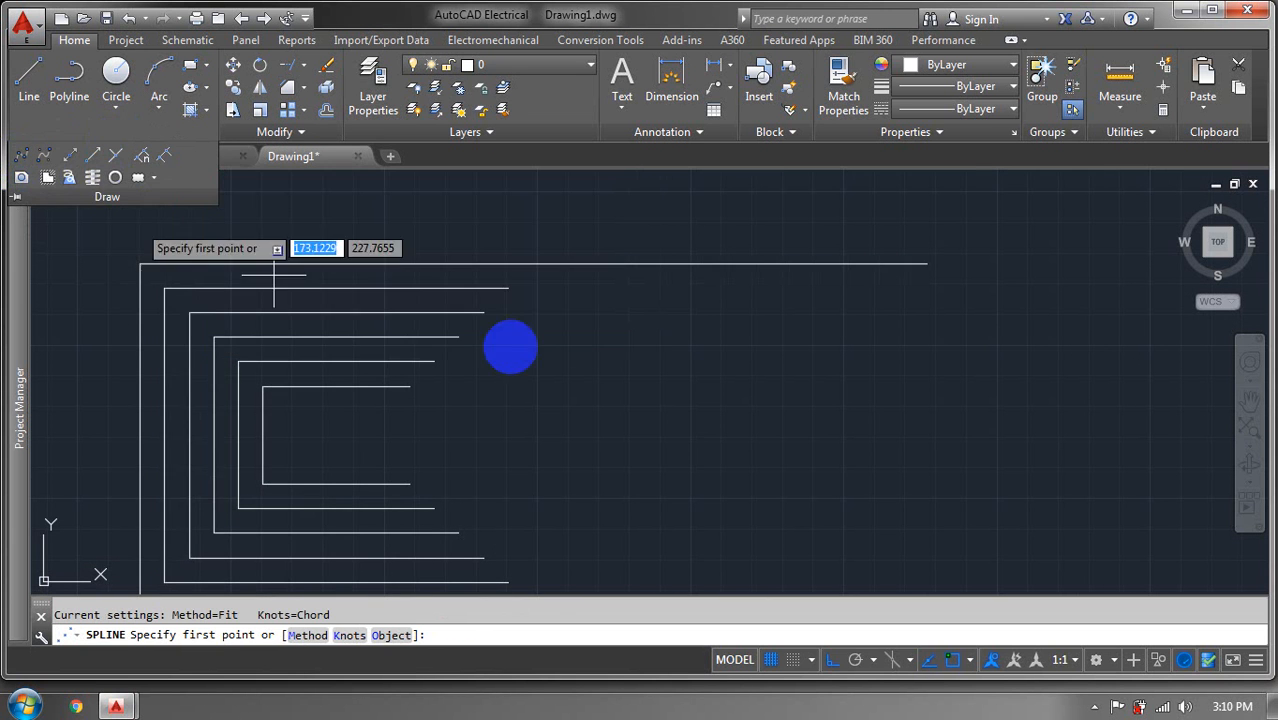
middle_drag(619, 442, 161, 550)
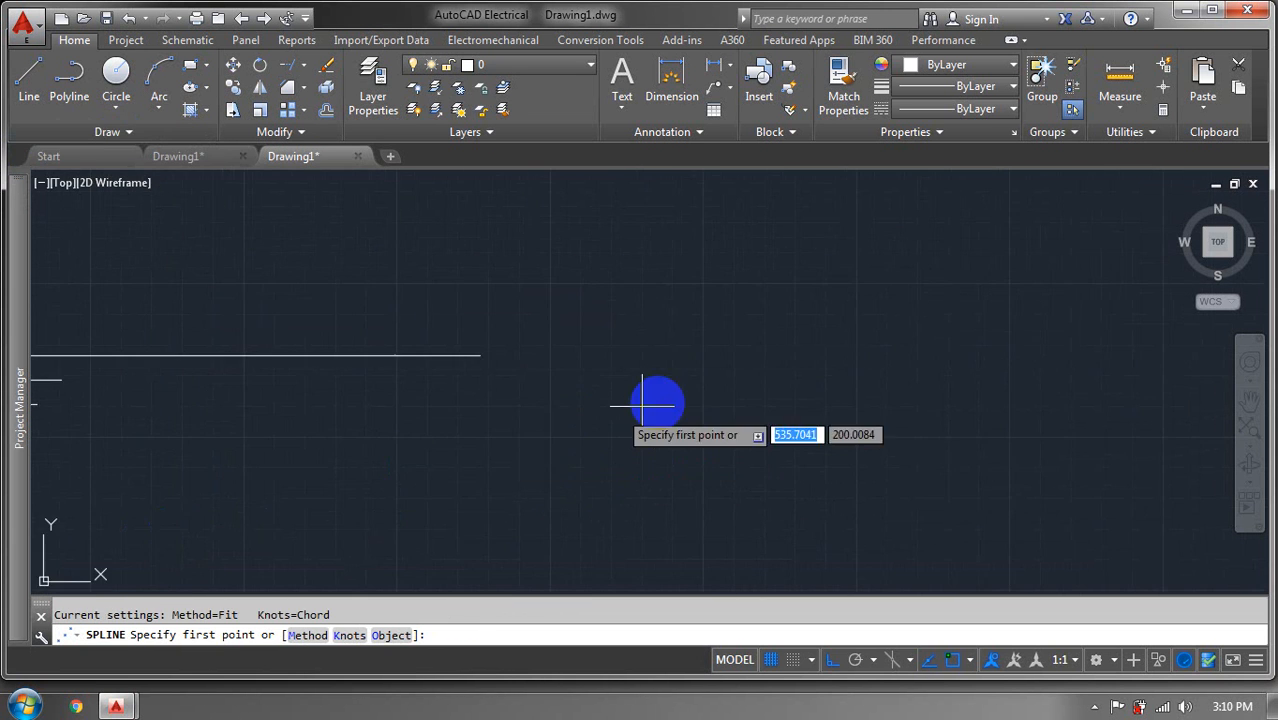
click(499, 424)
click(497, 311)
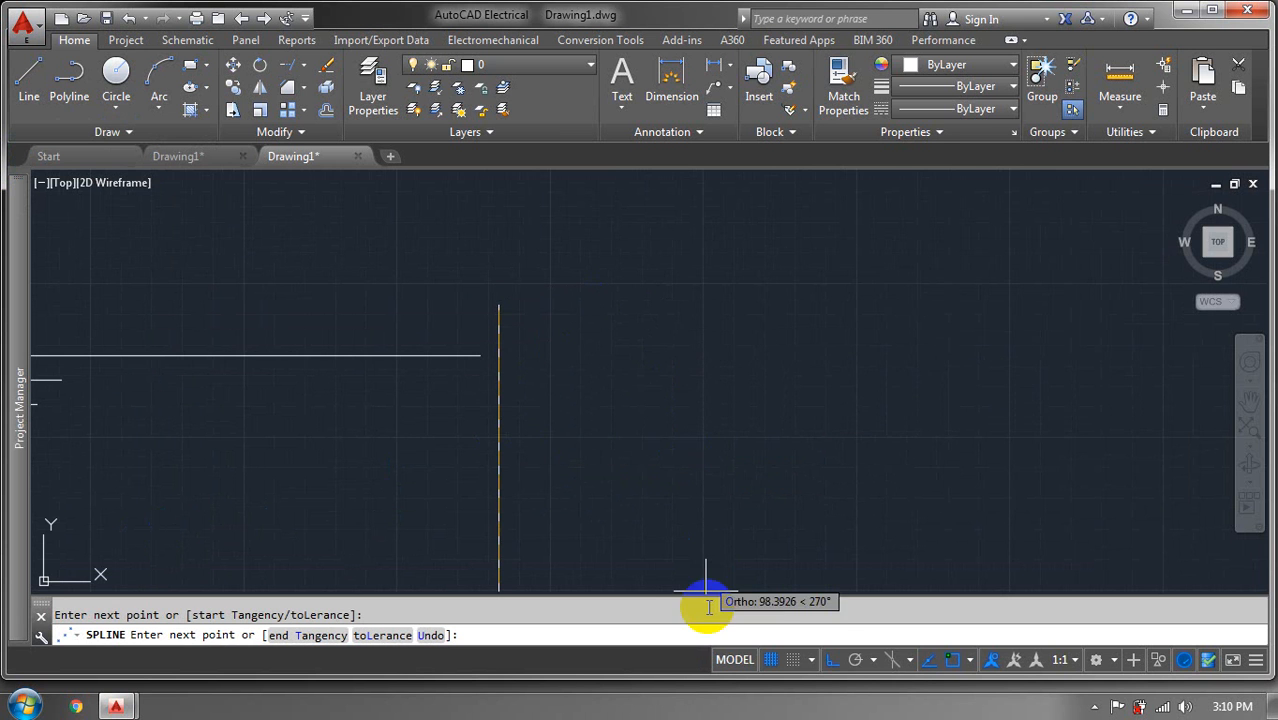
click(833, 660)
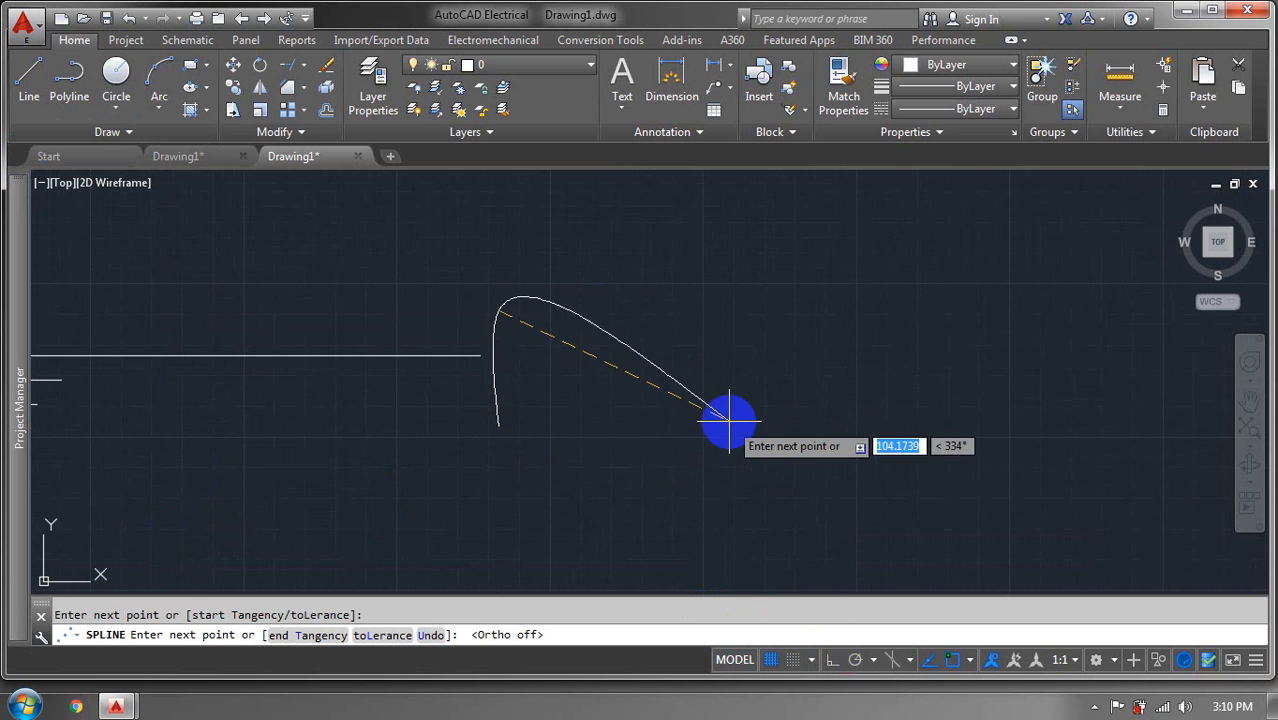
click(729, 422)
click(831, 296)
click(988, 394)
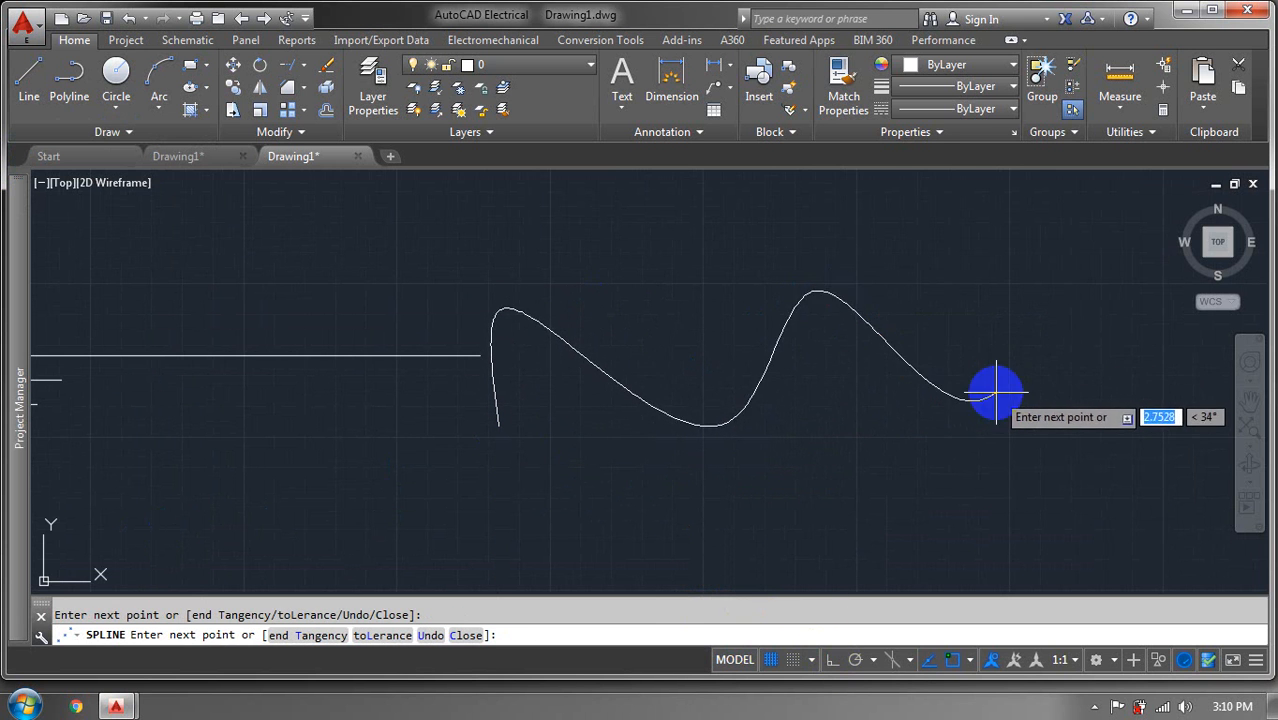
click(1026, 300)
key(Return)
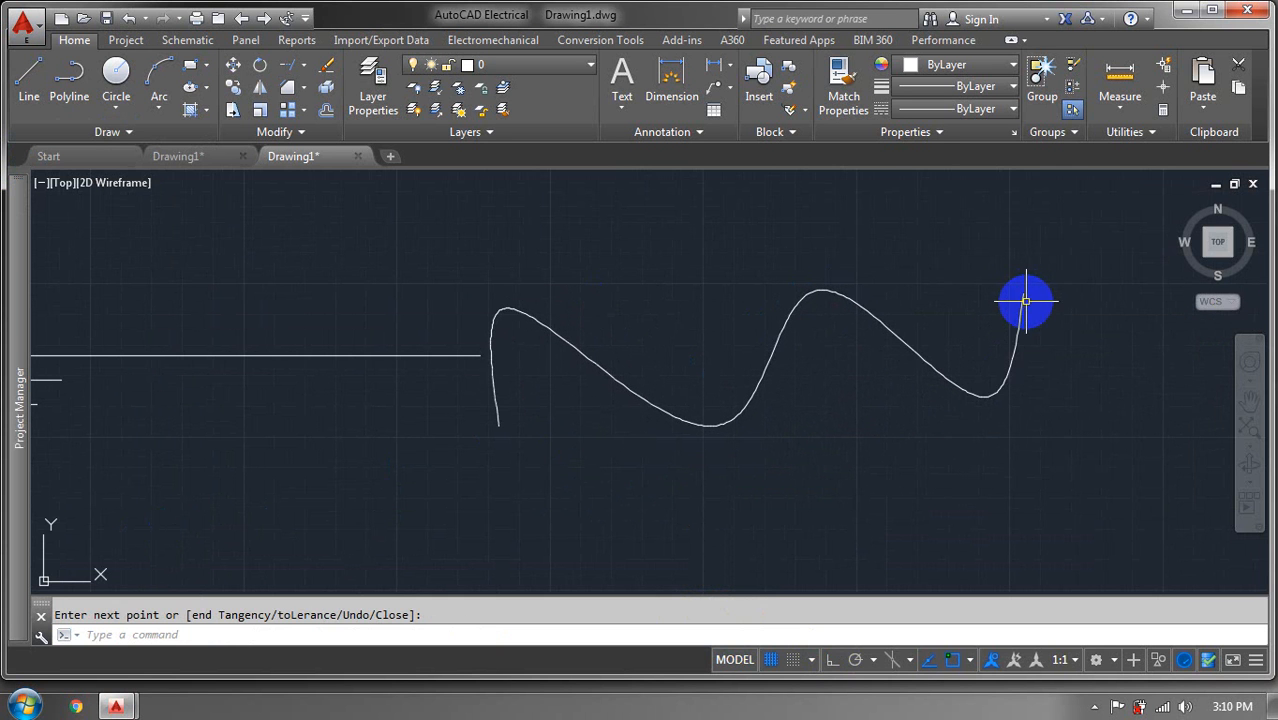
Start a control-vertex spline with vertices on the lower-left corners of the nested outlines, going from the outermost to the innermost
mouse_move(825, 435)
middle_down()
mouse_move(665, 488)
mouse_move(362, 234)
middle_up()
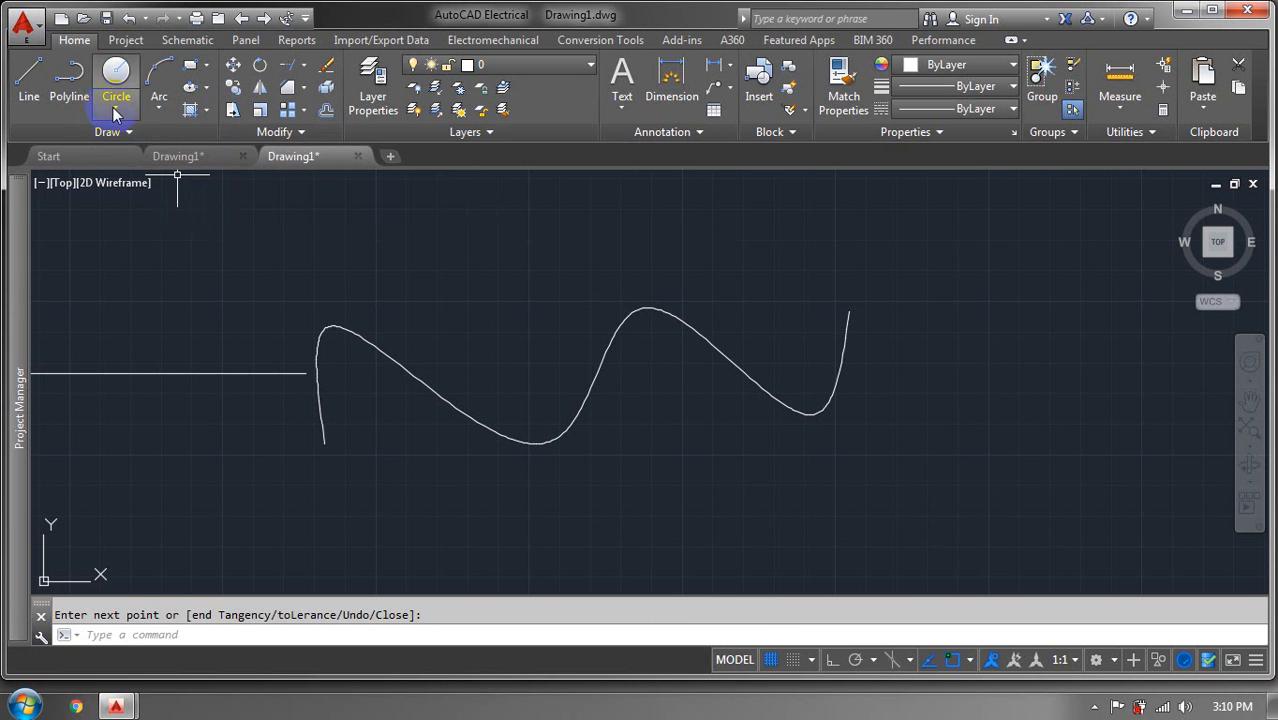
click(88, 136)
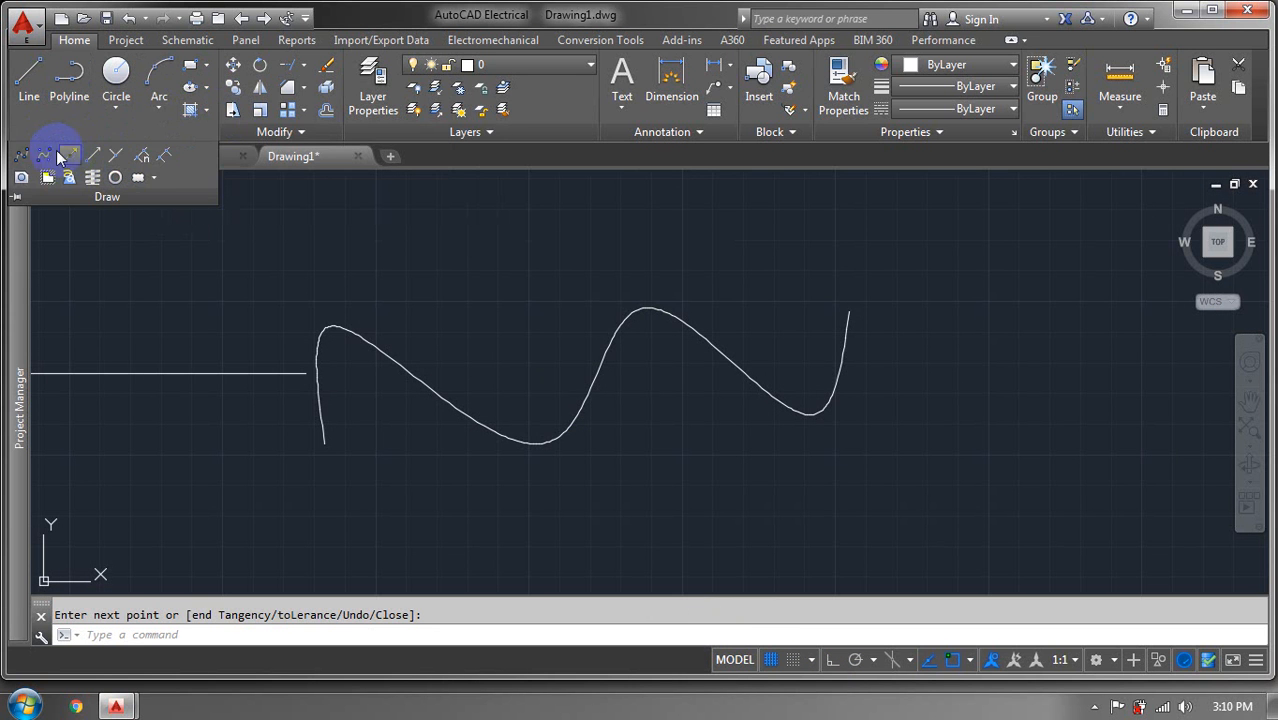
click(45, 160)
mouse_move(571, 332)
middle_down()
mouse_move(542, 357)
mouse_move(901, 280)
mouse_move(1260, 232)
middle_up()
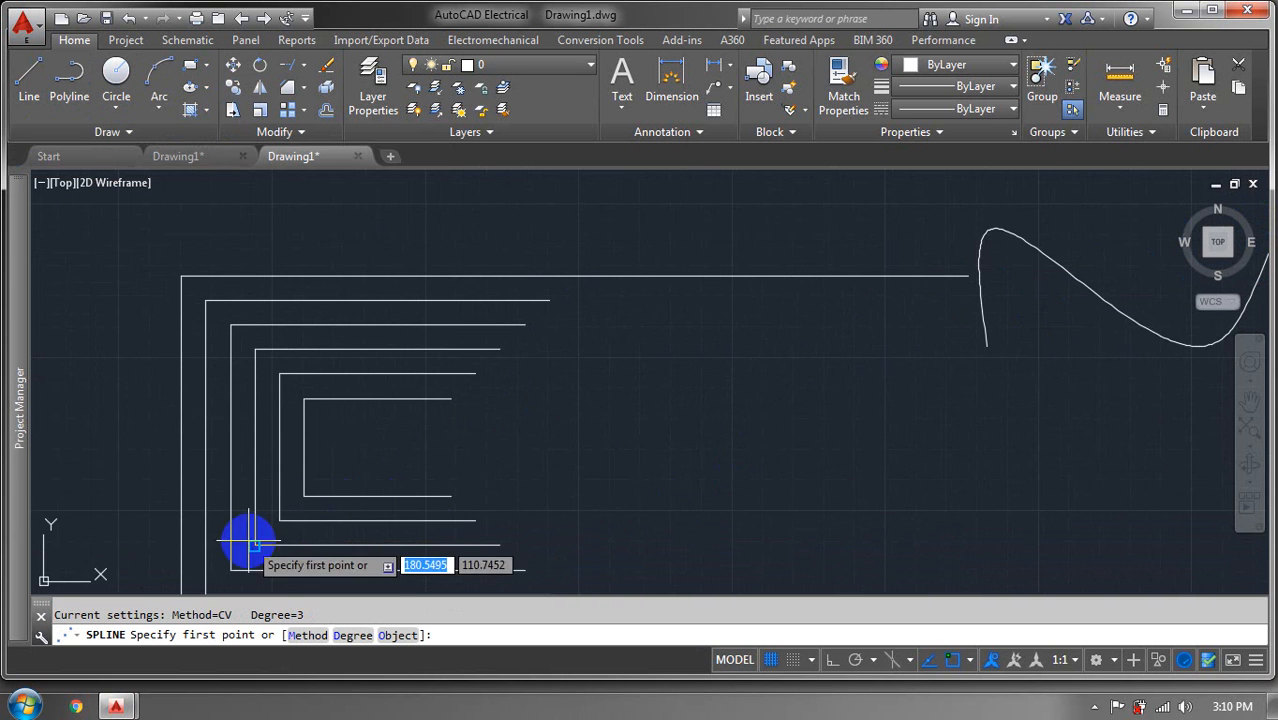
middle_drag(252, 548, 308, 354)
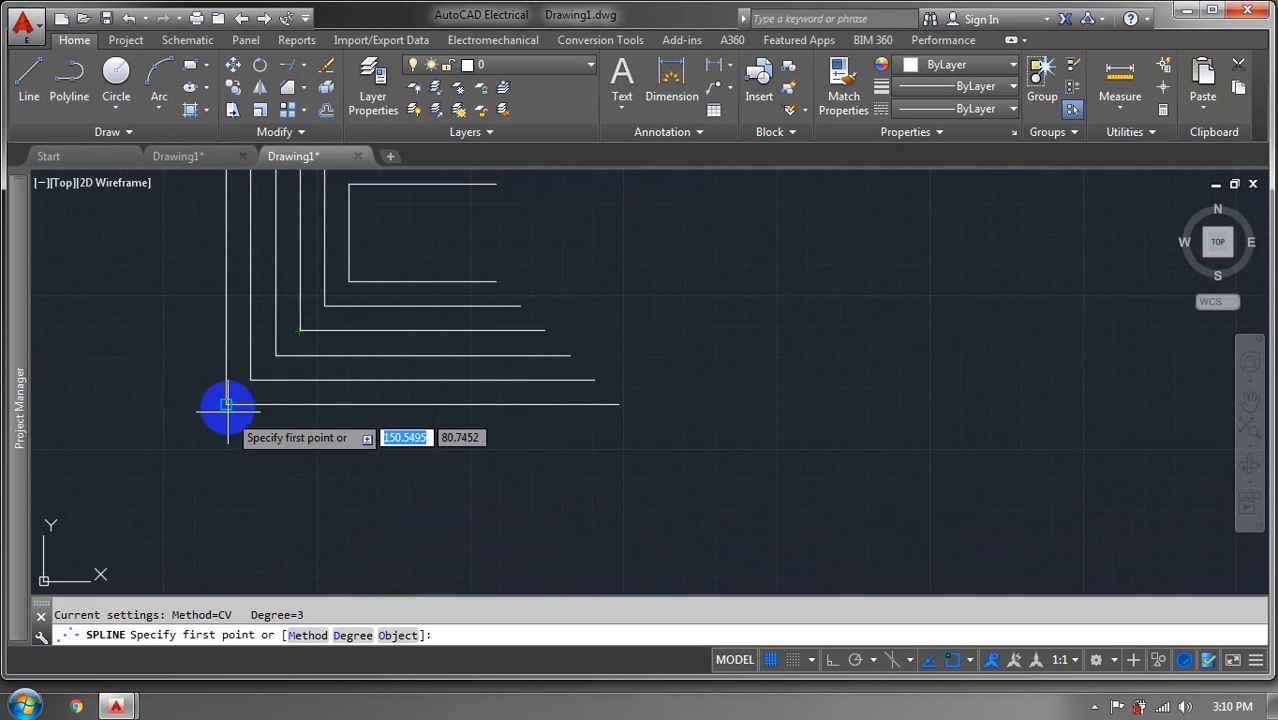
click(226, 404)
click(251, 381)
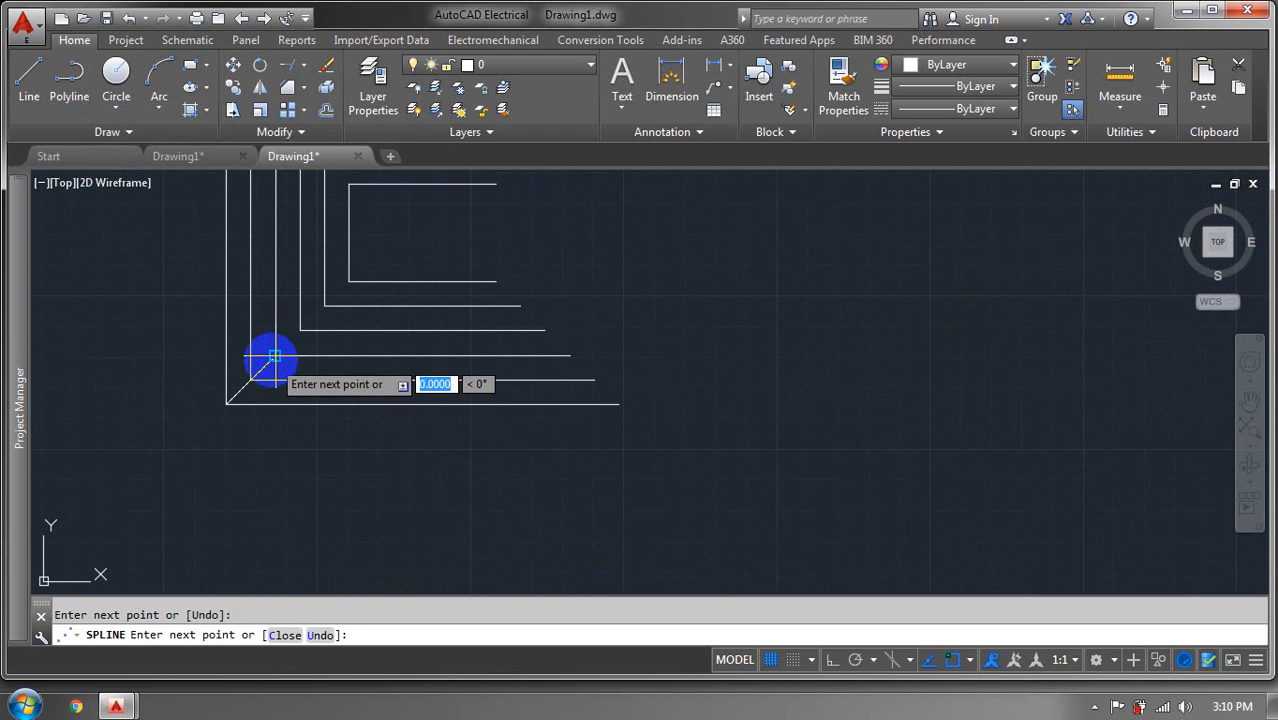
click(299, 330)
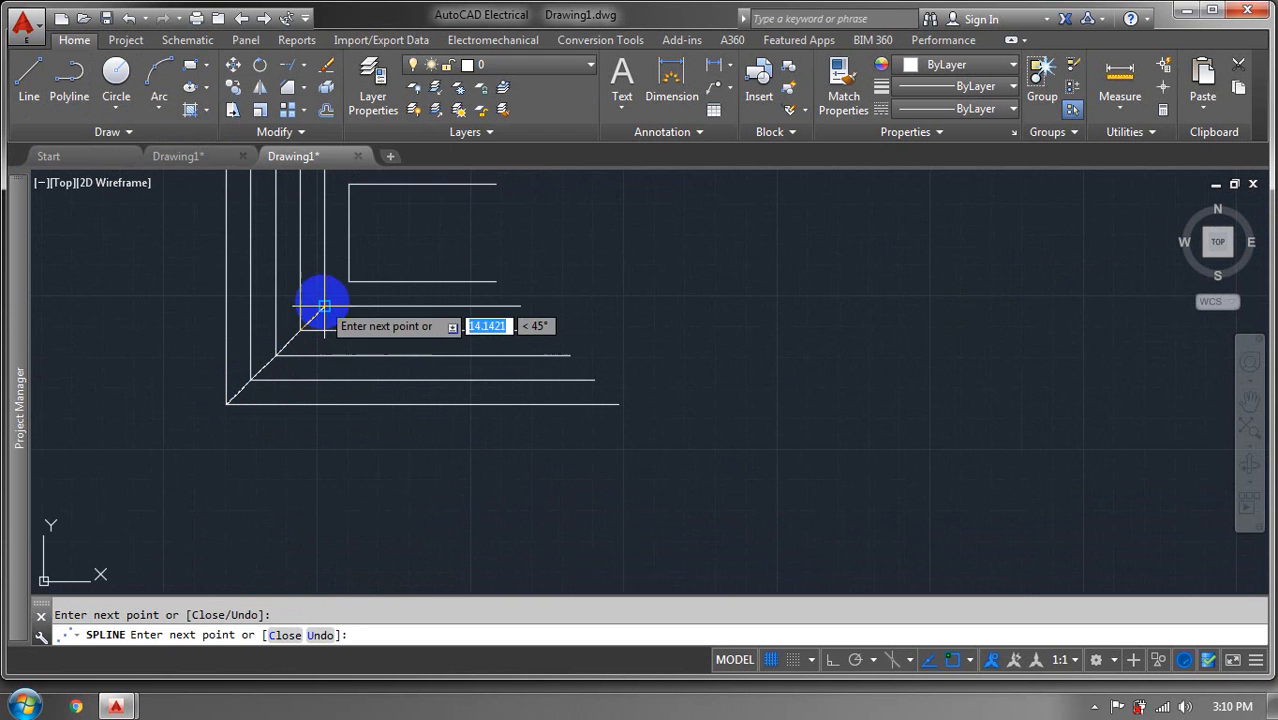
click(347, 283)
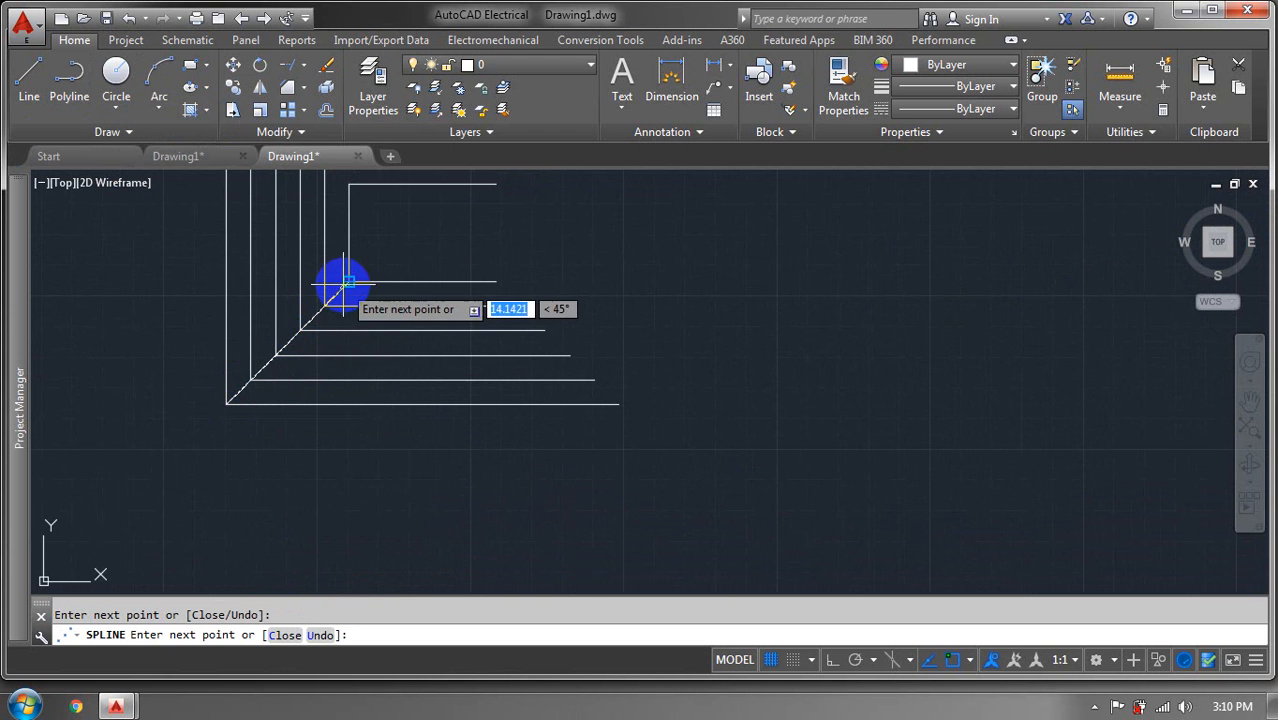
Continue the control-vertex spline along the right ends of the outlines' lower edges, and finish it with four zigzag vertices in the empty area beyond
click(493, 280)
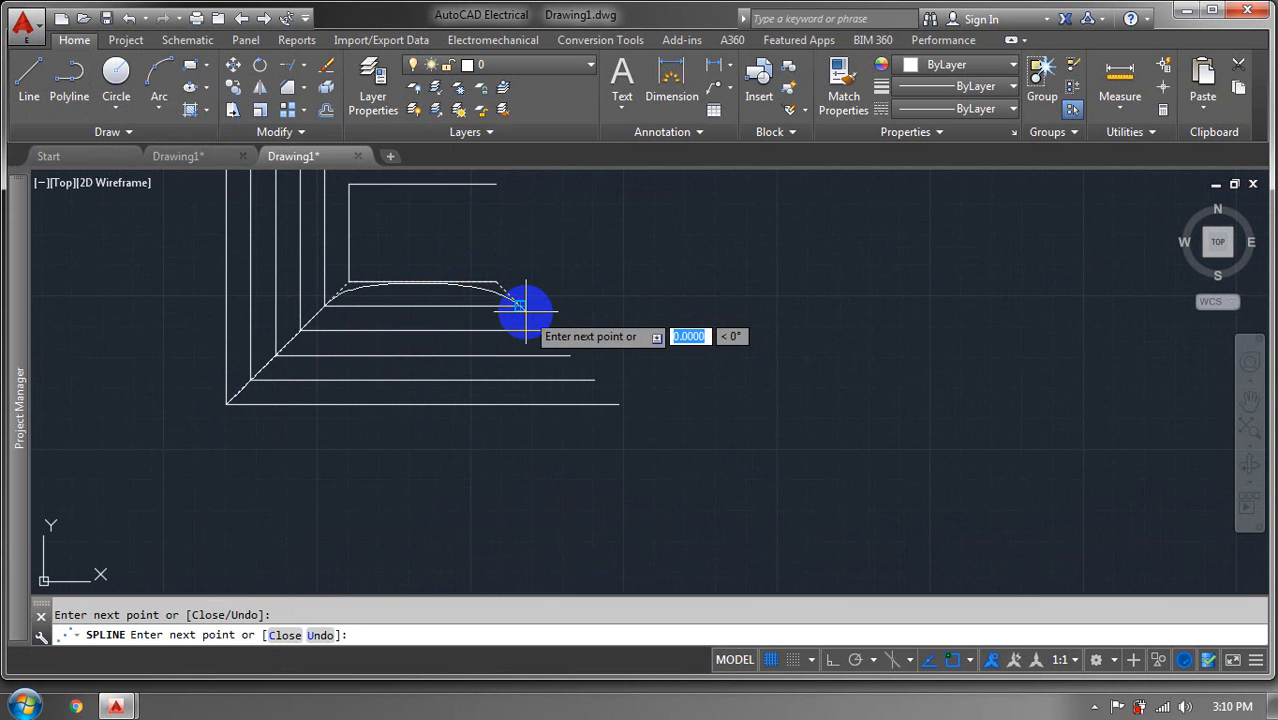
click(567, 355)
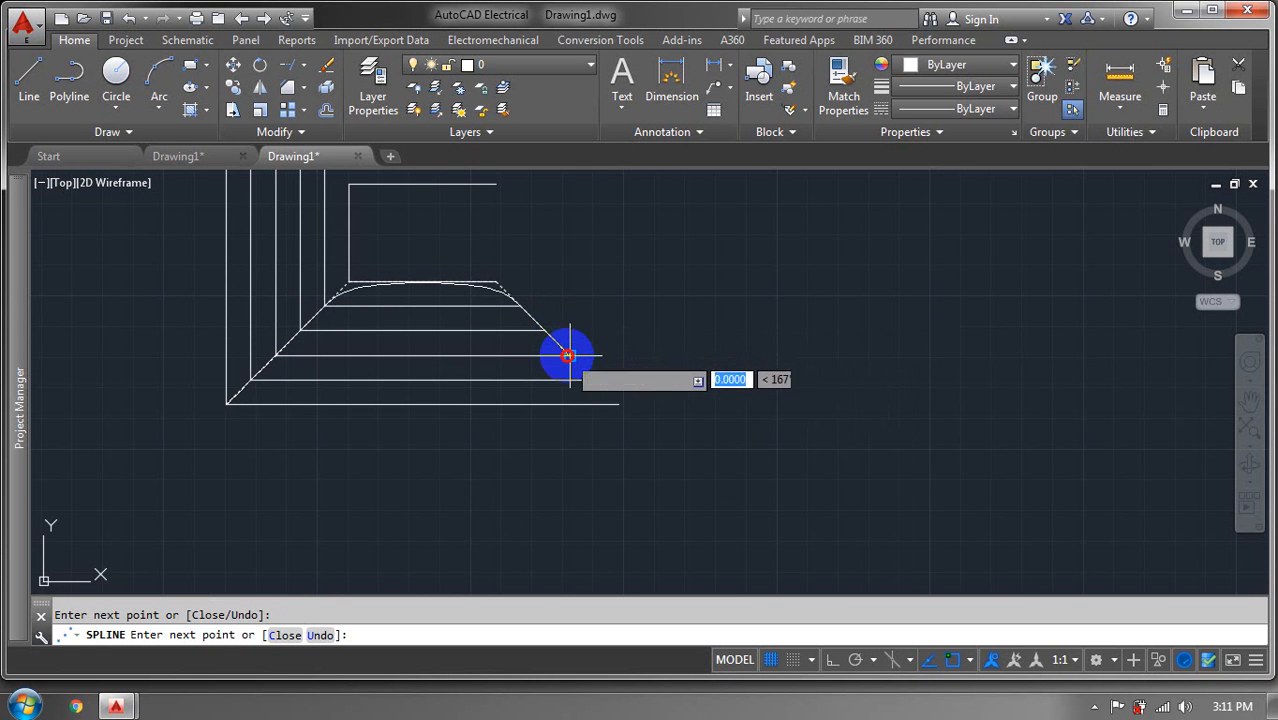
click(619, 403)
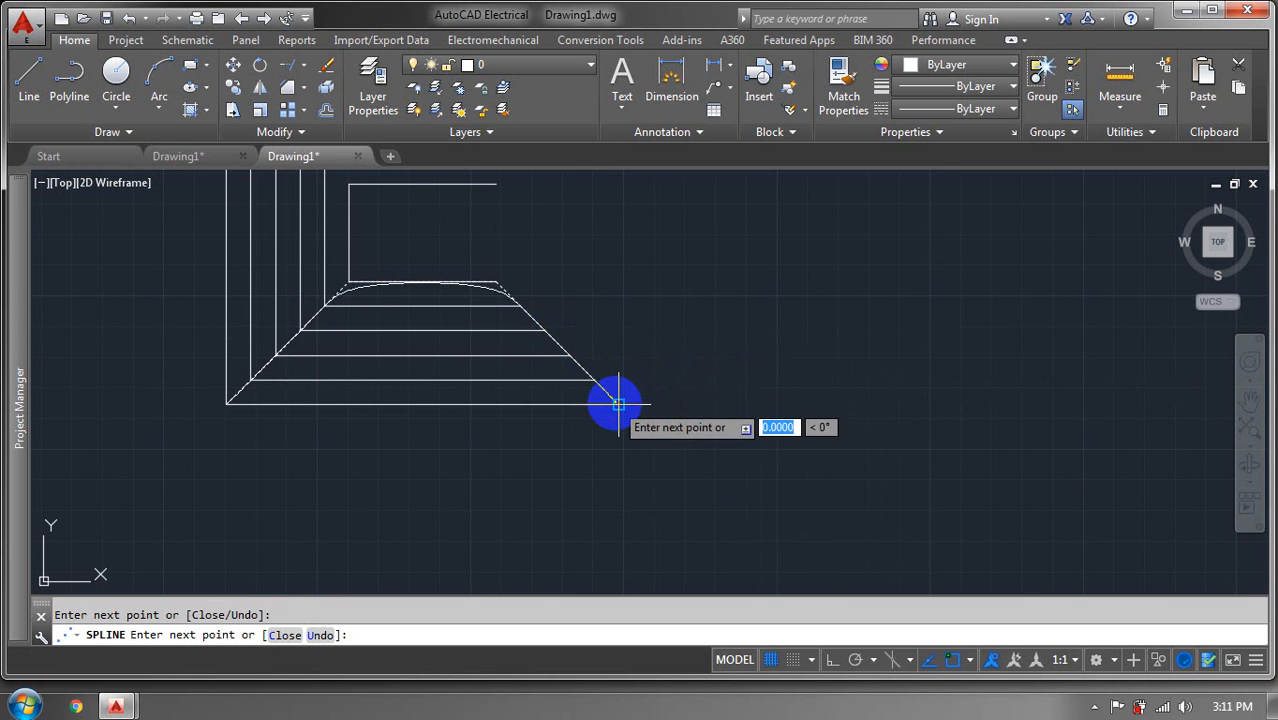
click(688, 277)
click(880, 420)
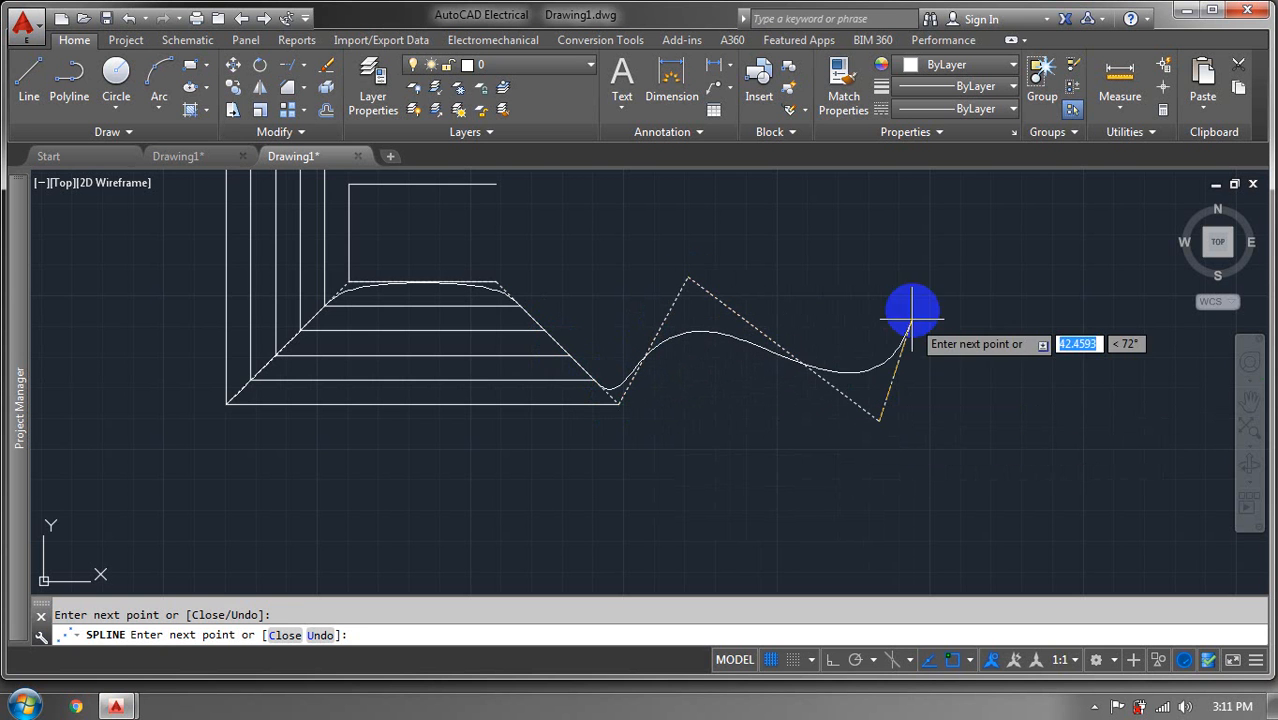
click(924, 264)
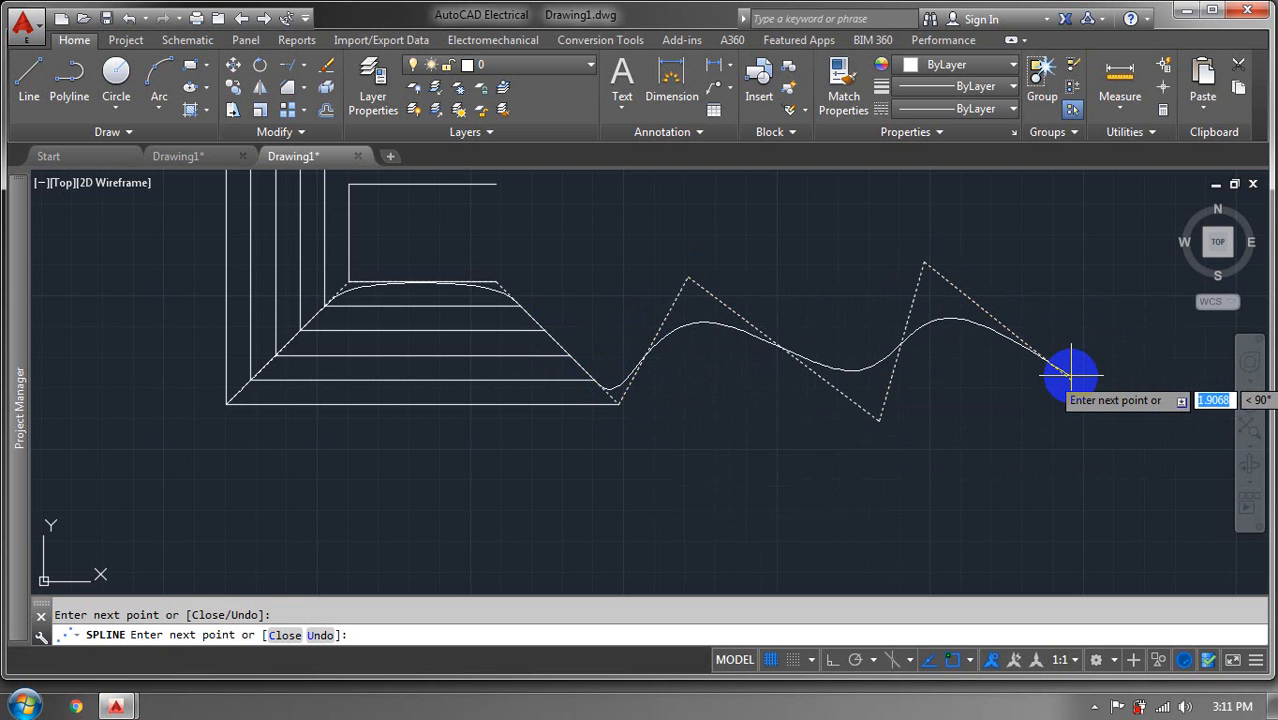
right_click(1071, 376)
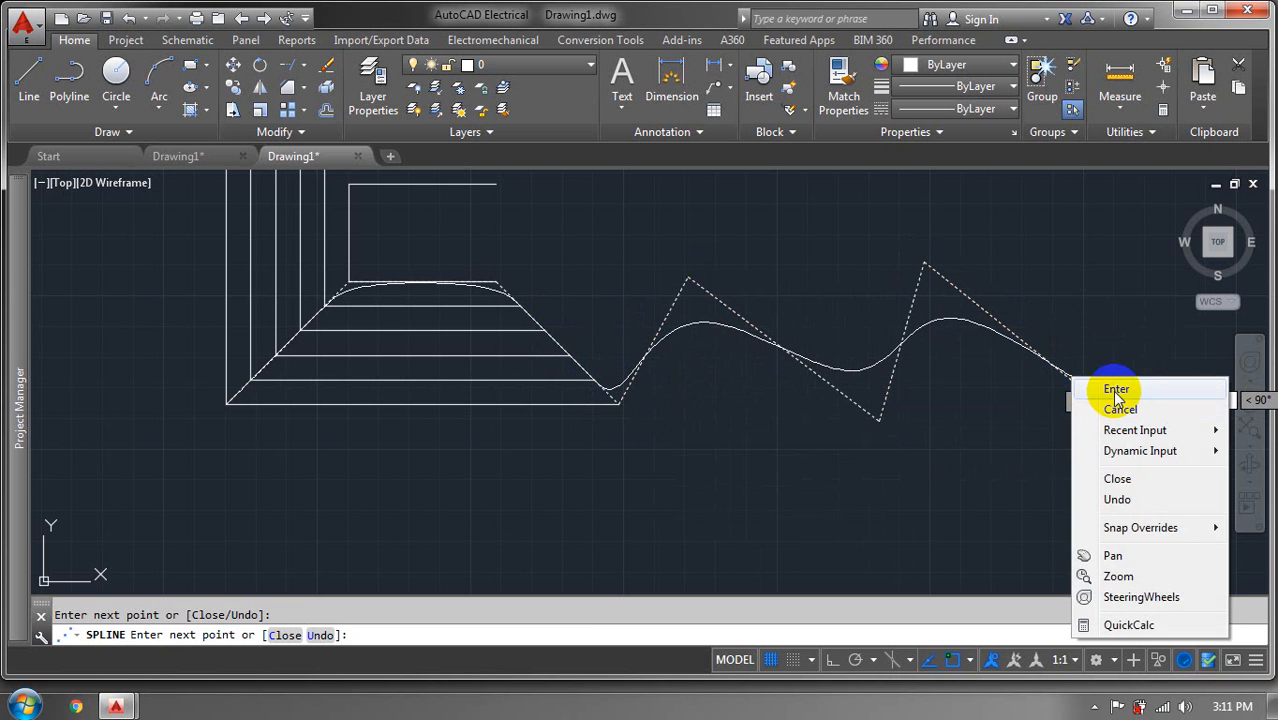
click(1110, 392)
Try to draw a fit-point spline through the outlines' upper-left corners and back out along the right ends of their upper edges
middle_drag(870, 457, 825, 494)
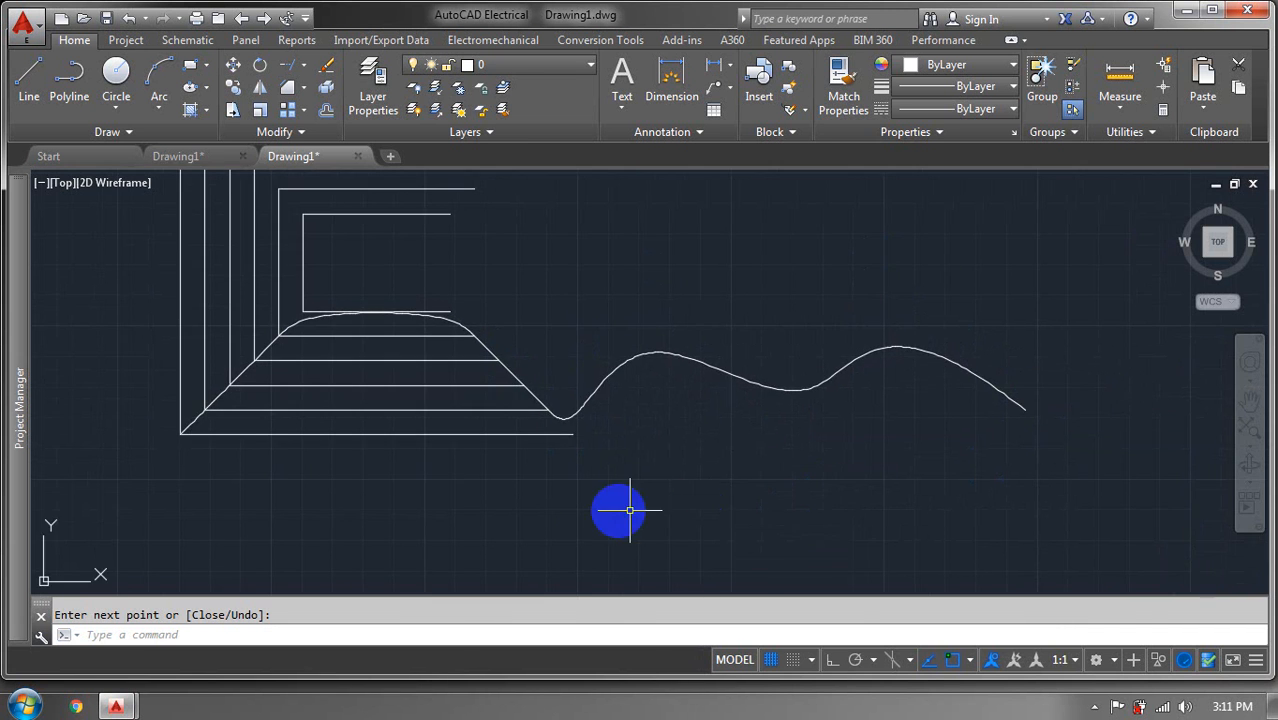
mouse_move(619, 508)
middle_down()
mouse_move(713, 590)
mouse_move(833, 619)
middle_up()
middle_drag(753, 462, 724, 482)
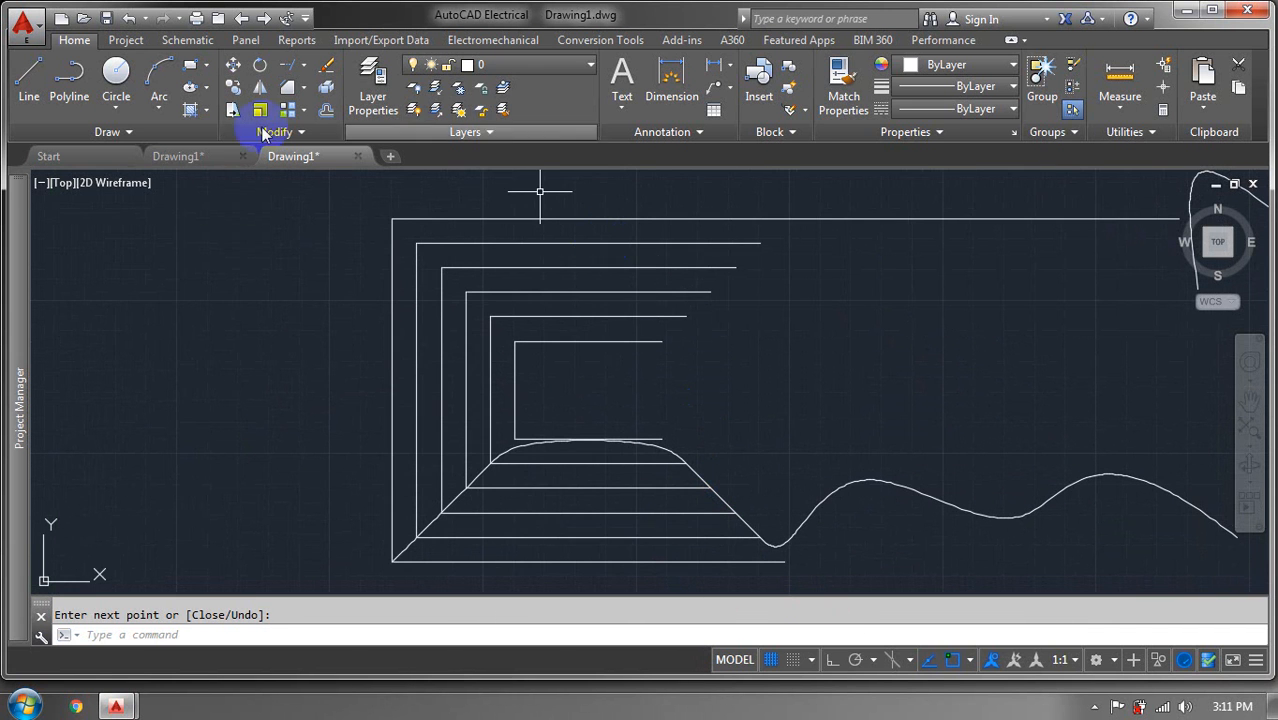
click(107, 131)
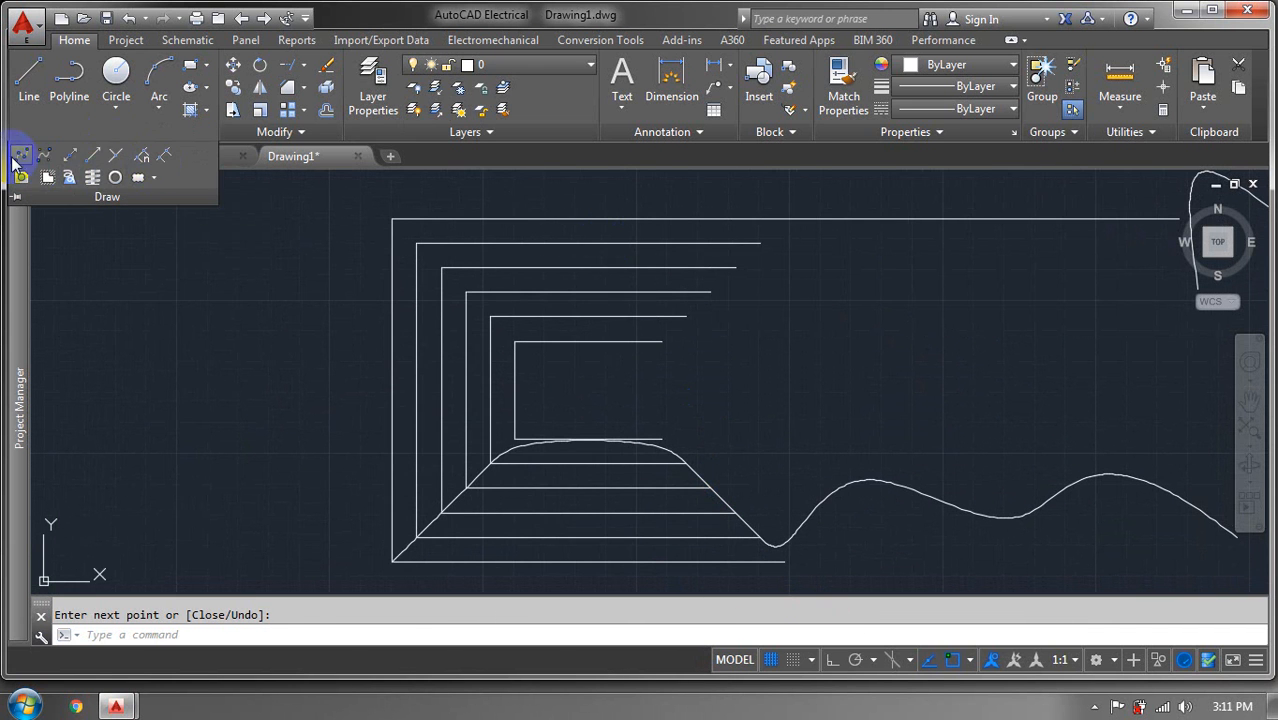
click(20, 156)
click(392, 218)
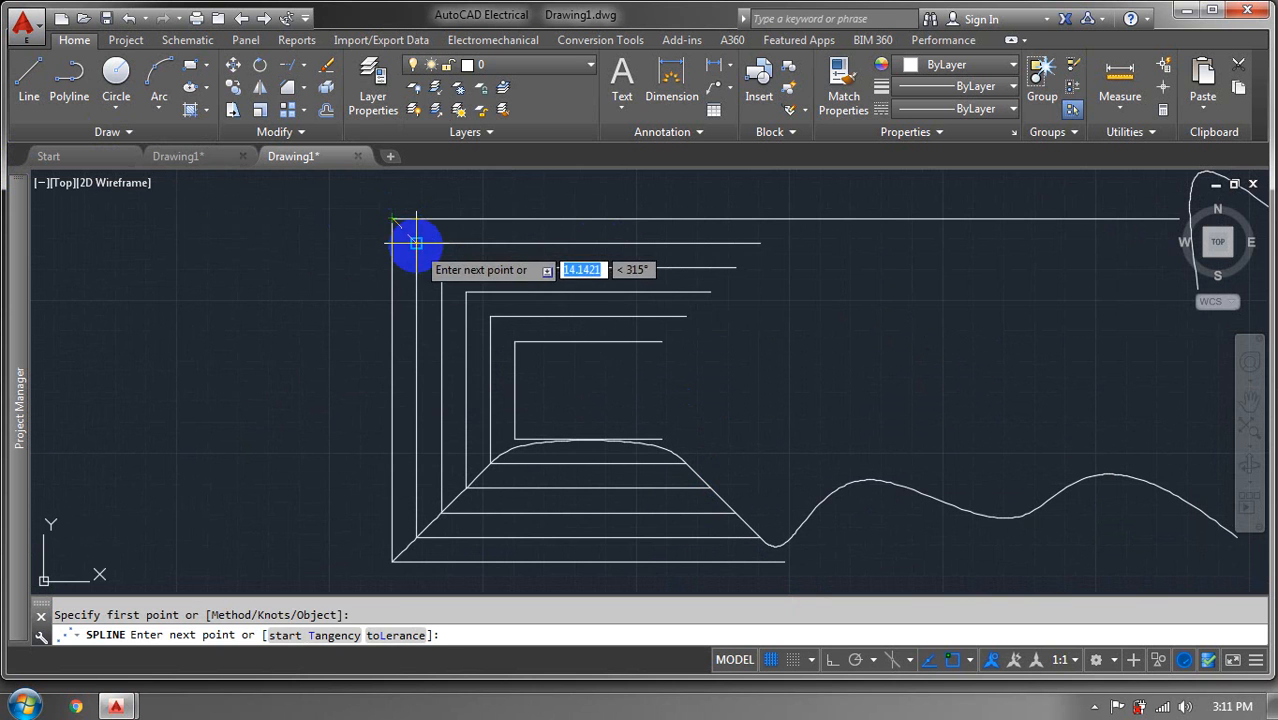
click(416, 242)
click(441, 267)
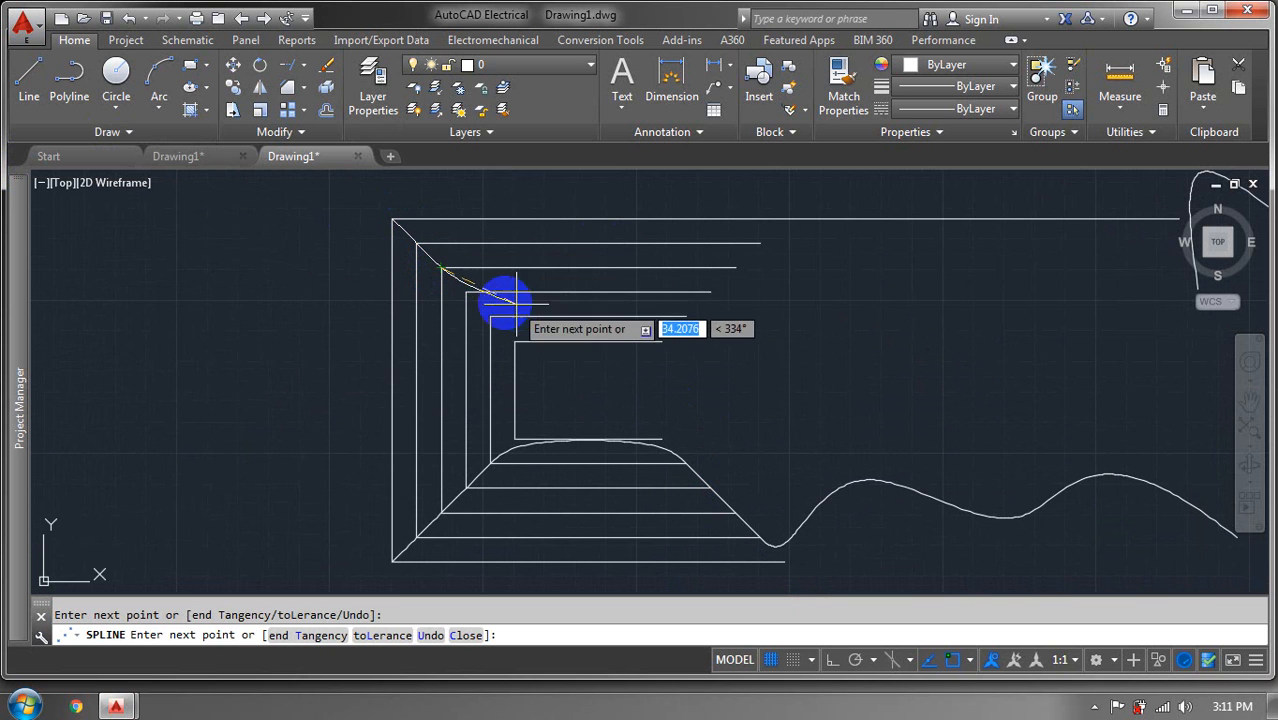
click(466, 292)
click(490, 316)
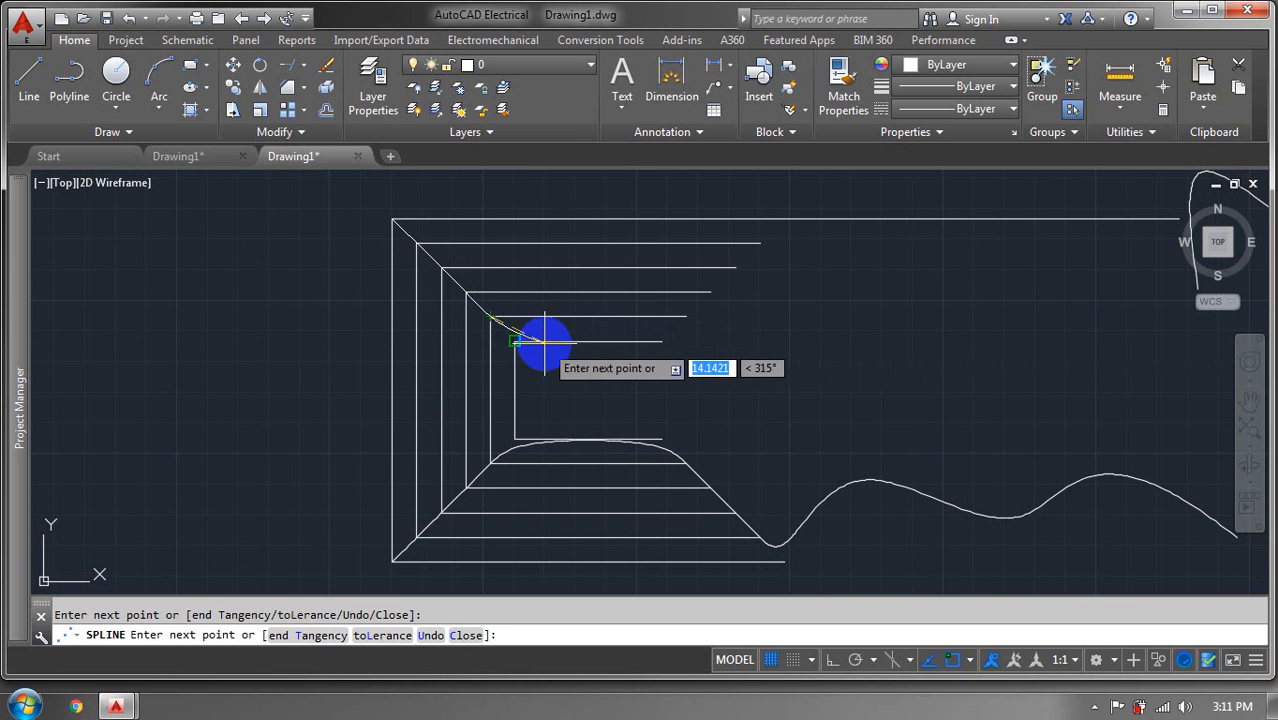
click(514, 342)
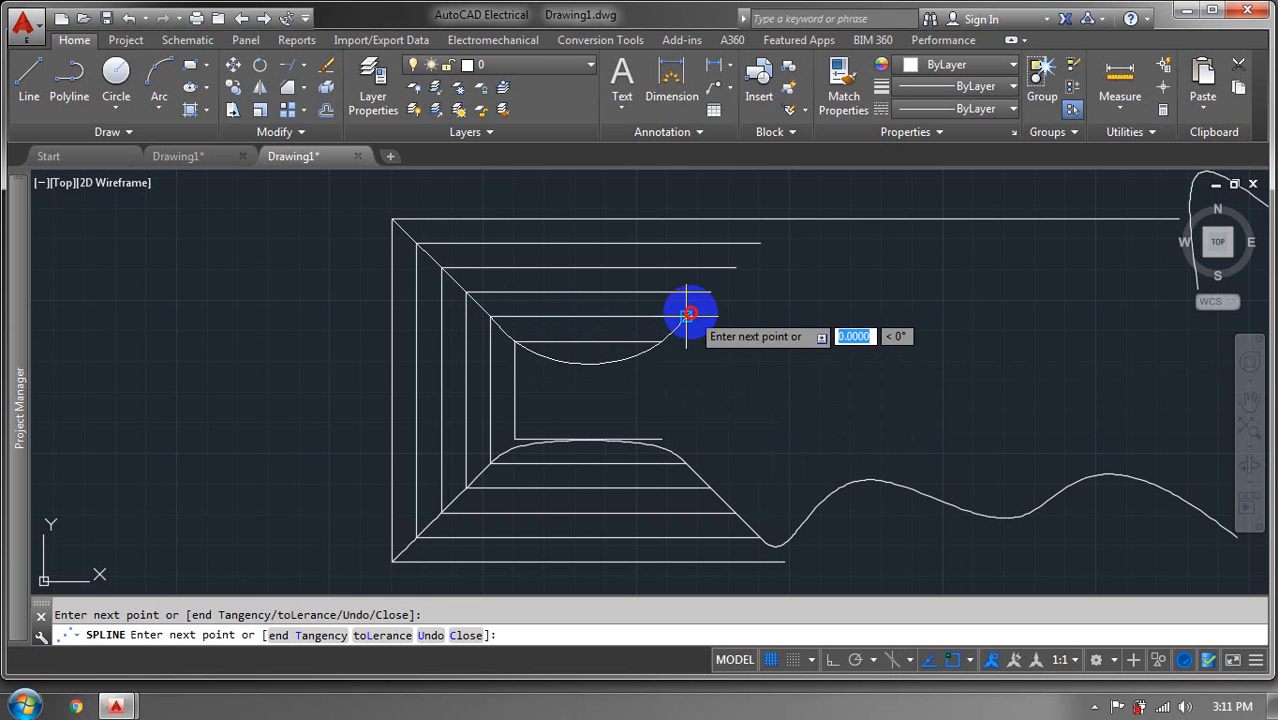
click(710, 289)
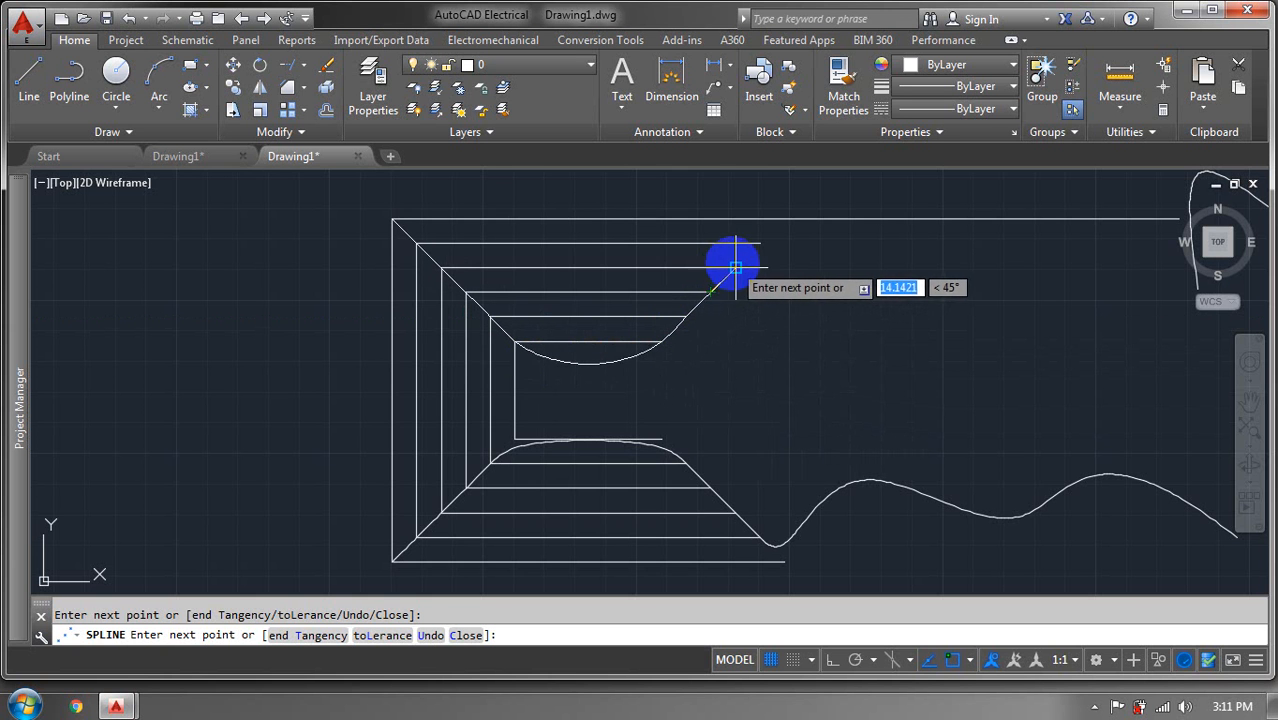
click(758, 242)
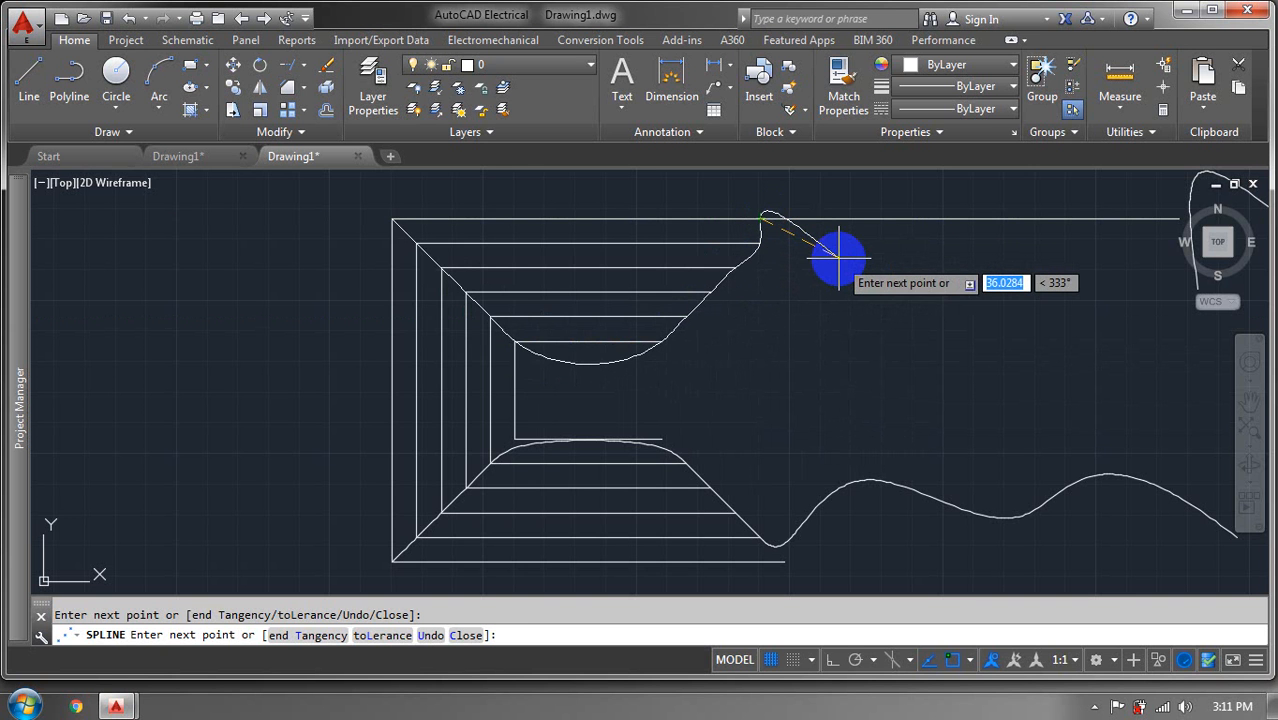
key(Escape)
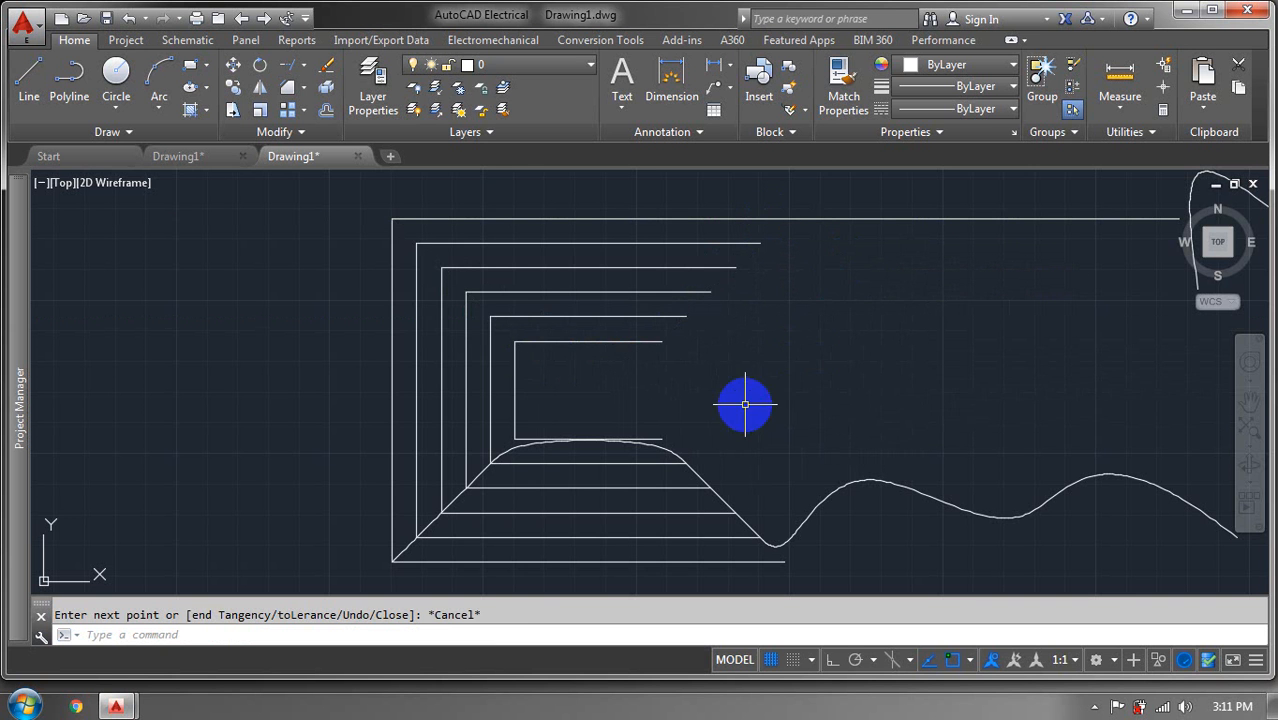
Erase the outermost outline's long upper edge and the control-vertex spline together
mouse_move(745, 404)
middle_down()
mouse_move(688, 417)
mouse_move(653, 368)
middle_up()
click(765, 231)
click(716, 354)
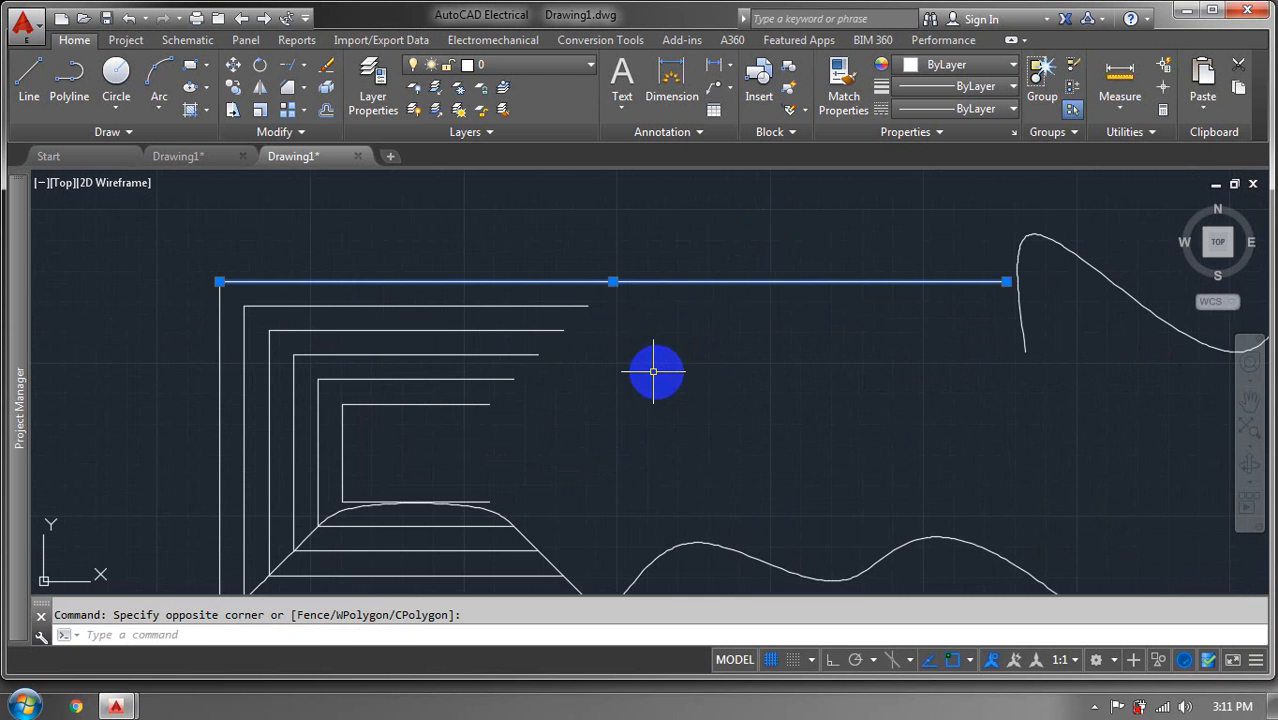
middle_drag(653, 372, 699, 188)
click(810, 308)
click(764, 408)
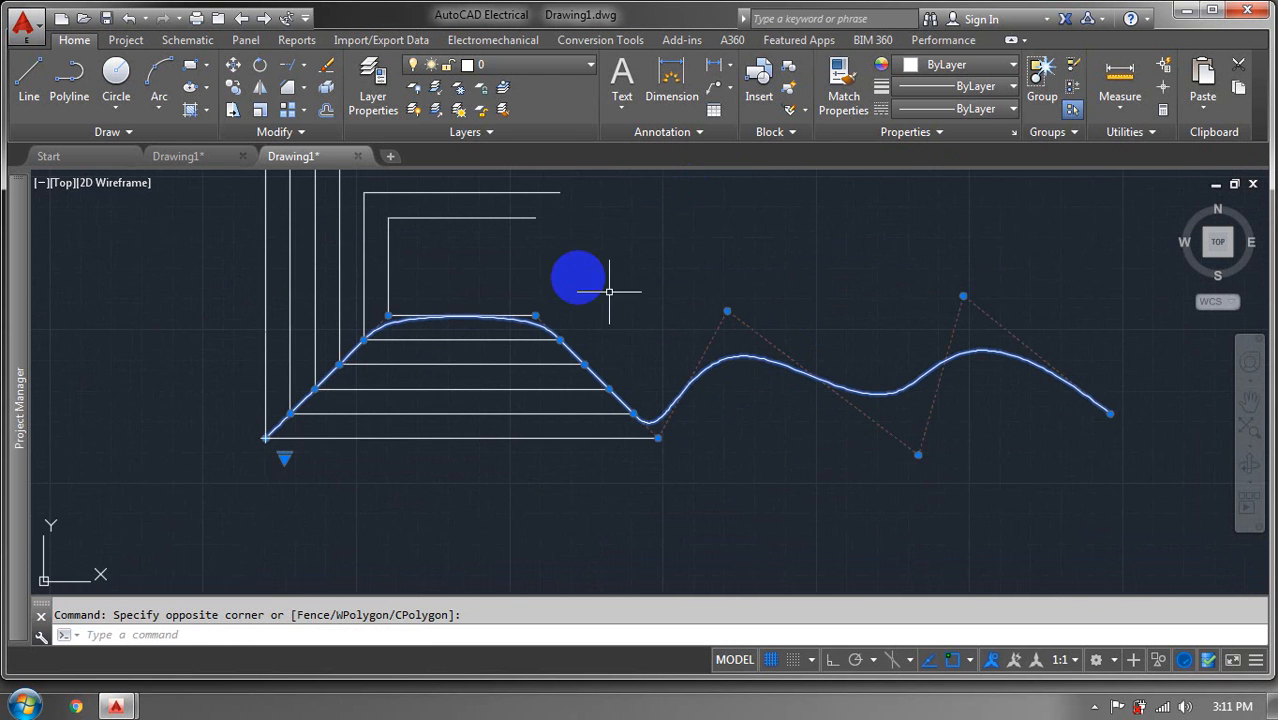
click(325, 67)
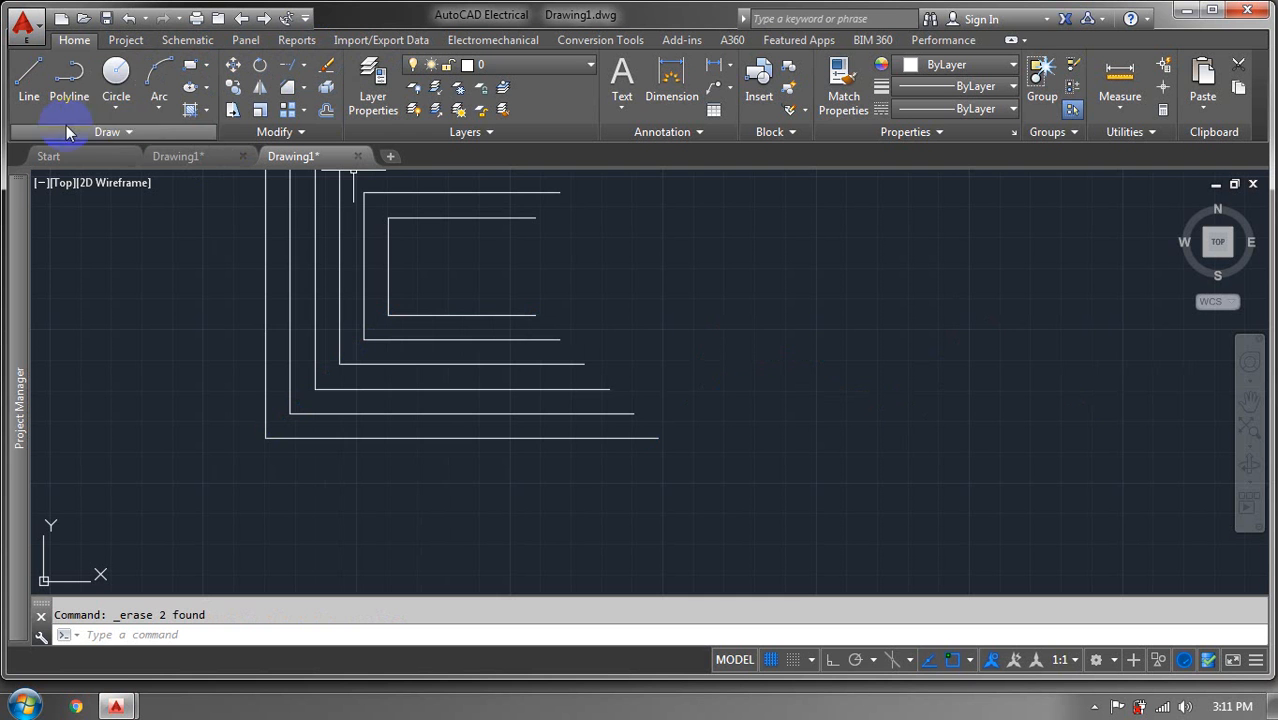
Start a fit-point spline through the lower-left corners of the nested outlines, going inward from the outermost corner
click(104, 133)
click(21, 155)
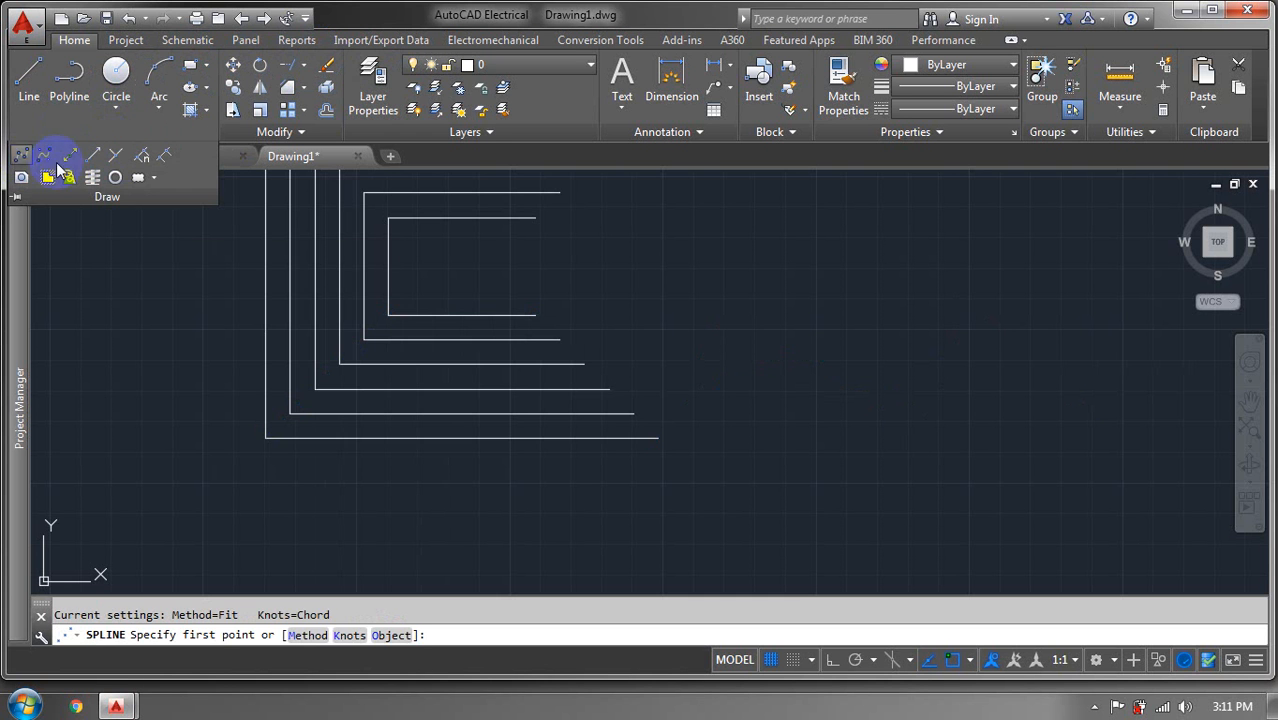
click(265, 438)
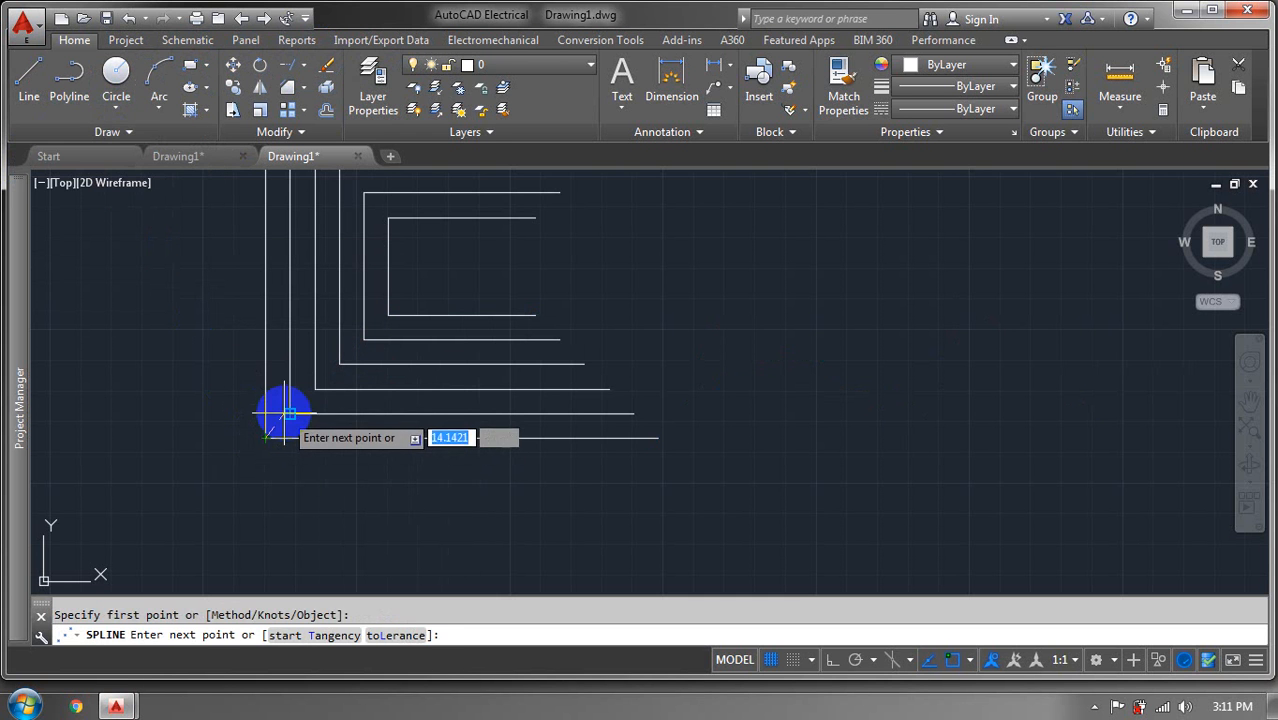
click(290, 413)
click(315, 389)
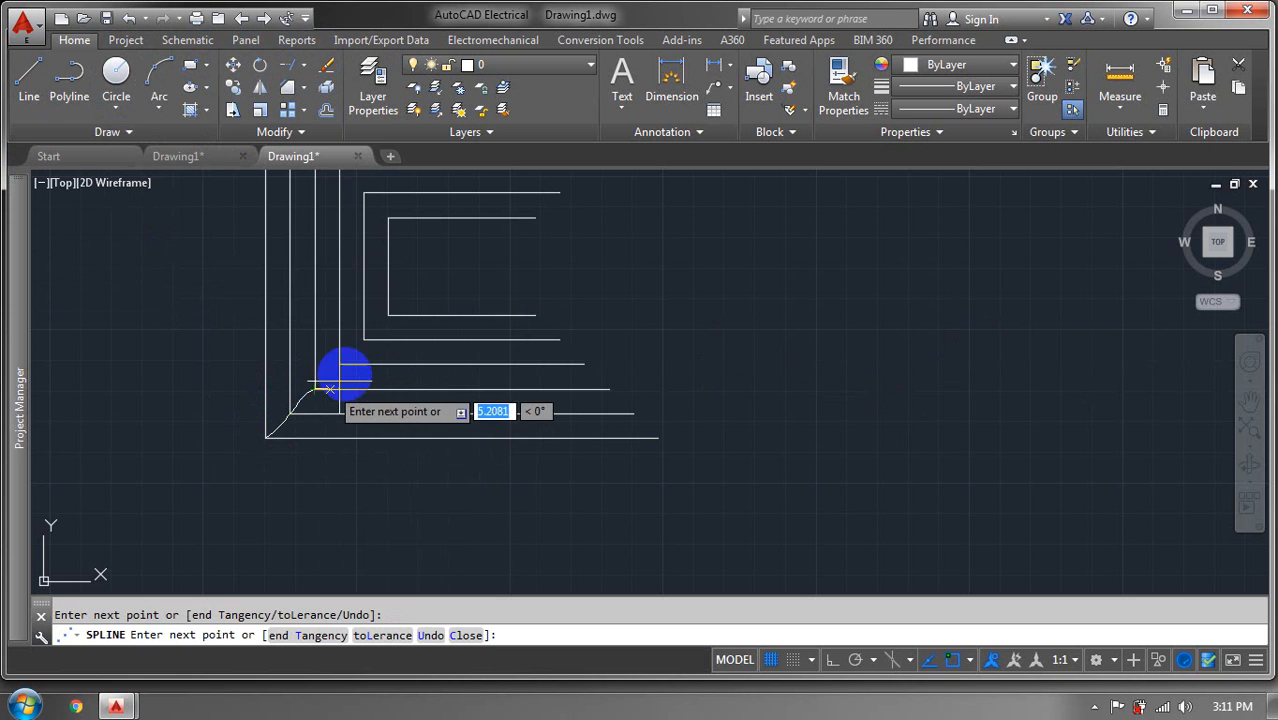
click(340, 363)
click(364, 339)
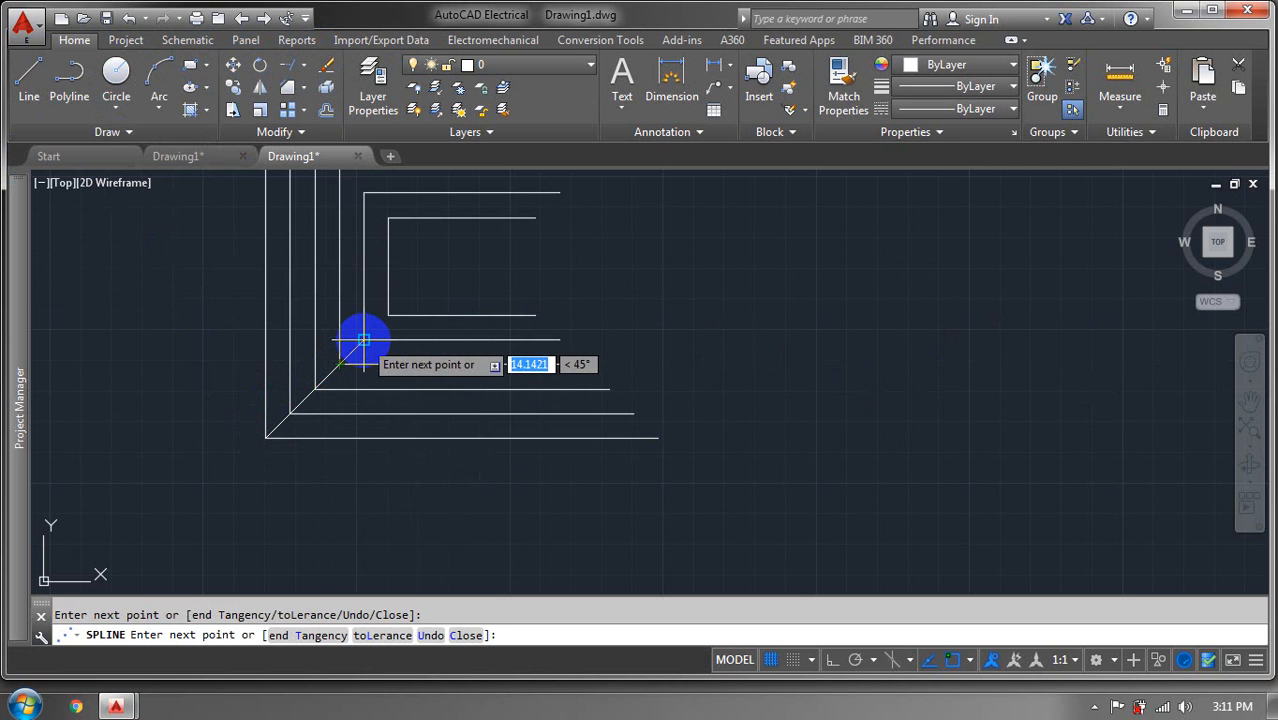
Continue the fit-point spline through the right ends of the lower edges from the innermost to the outermost outline, and end it there
click(535, 315)
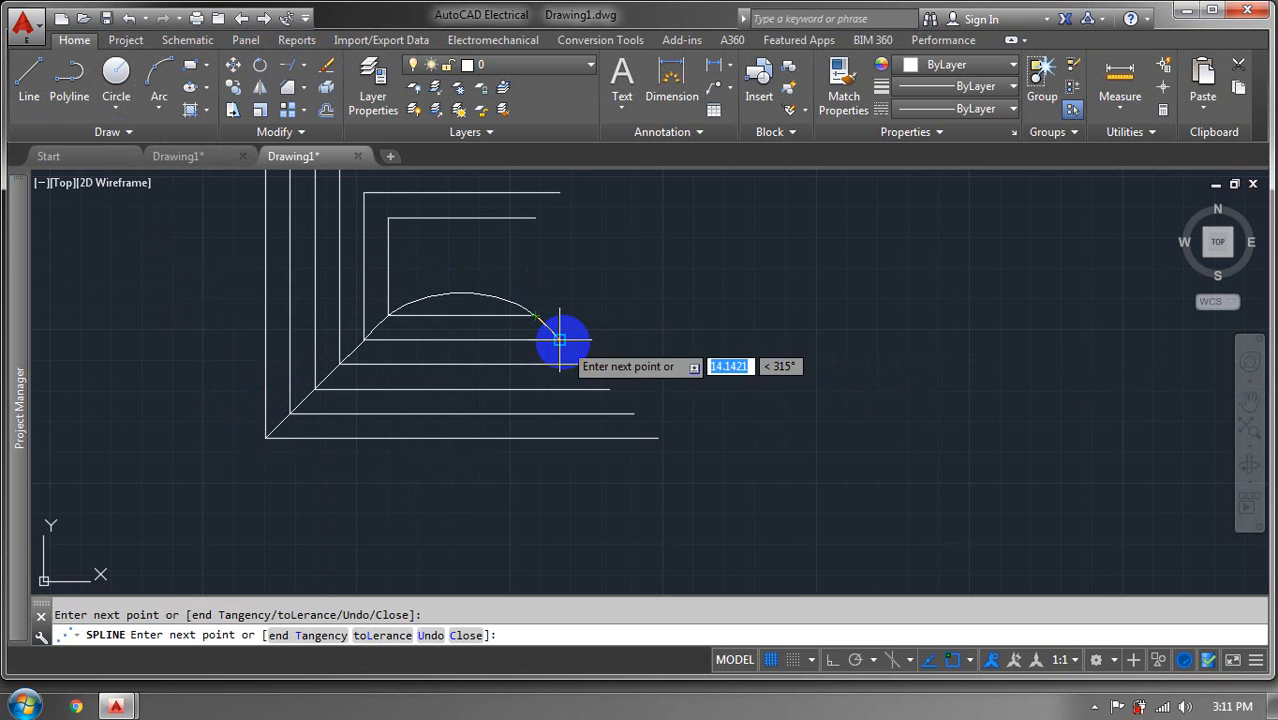
click(560, 340)
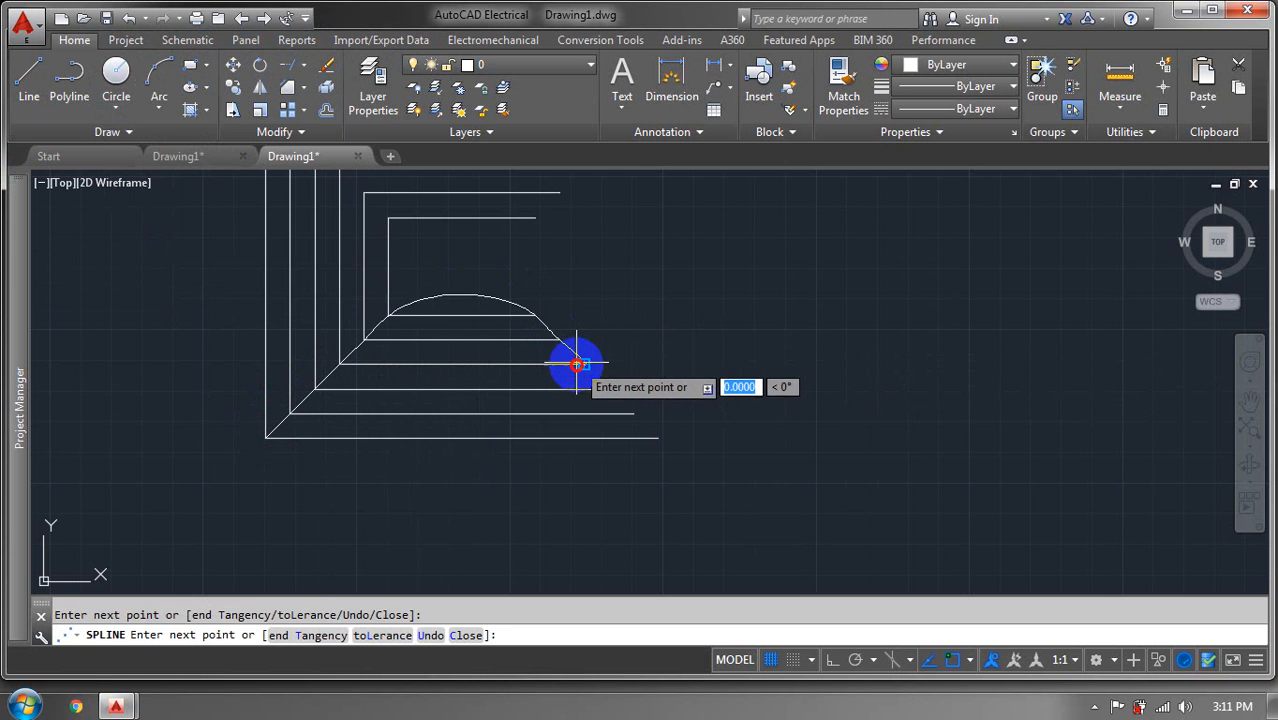
click(610, 388)
click(635, 413)
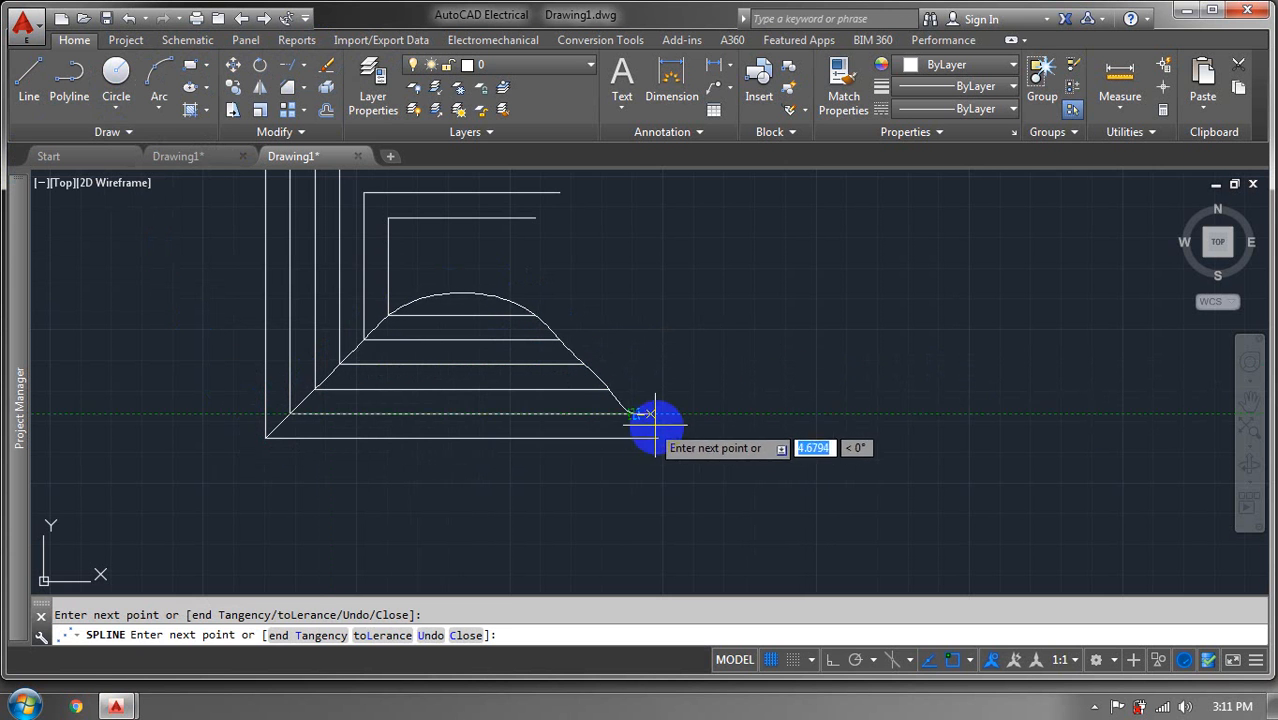
right_click(714, 400)
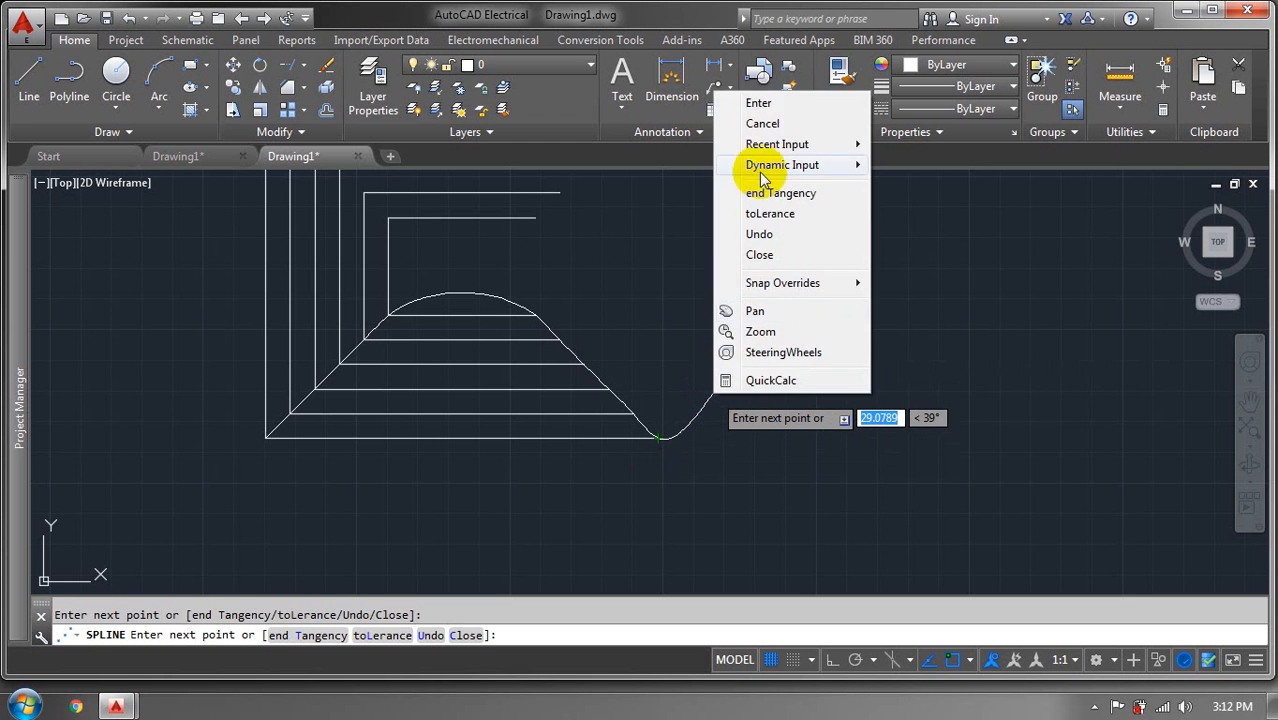
click(777, 110)
scroll(728, 285, up, 3)
scroll(437, 465, up, 3)
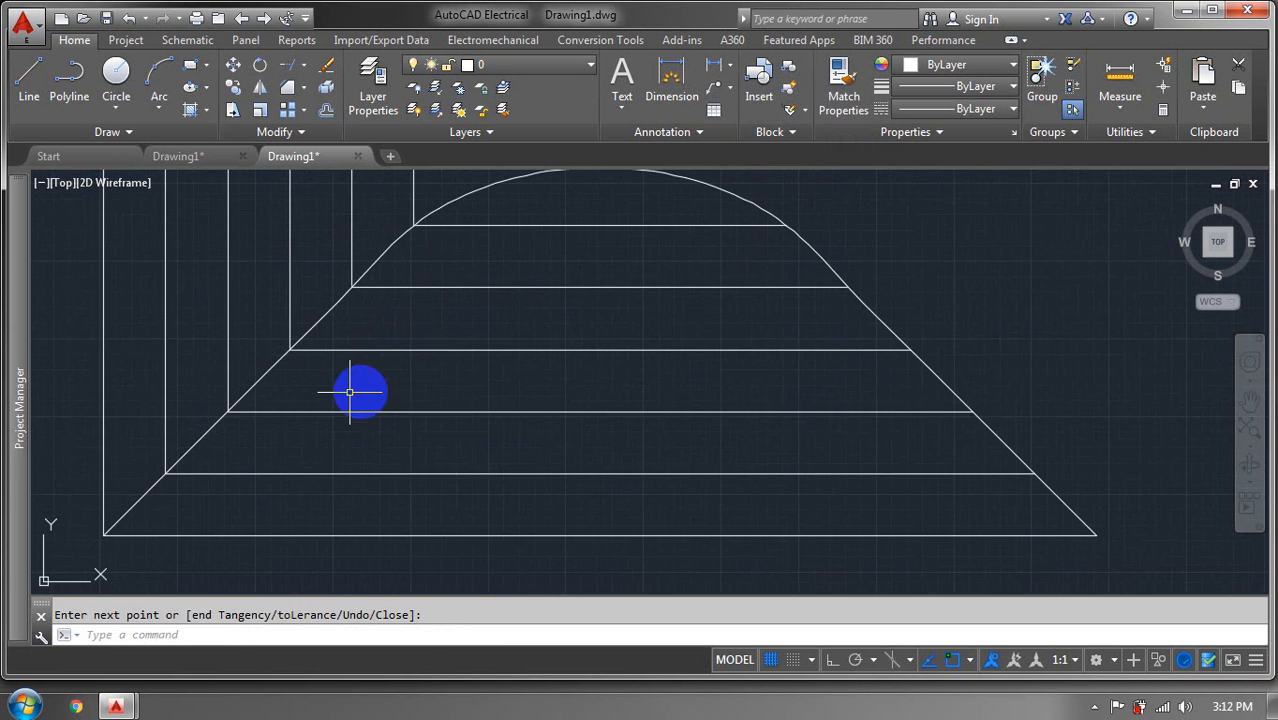
Try to trim the nested outlines' vertical edges, using all the outline lines and the spline as cutting edges
mouse_move(432, 357)
middle_down()
mouse_move(374, 407)
mouse_move(402, 377)
middle_up()
scroll(377, 399, down, 2)
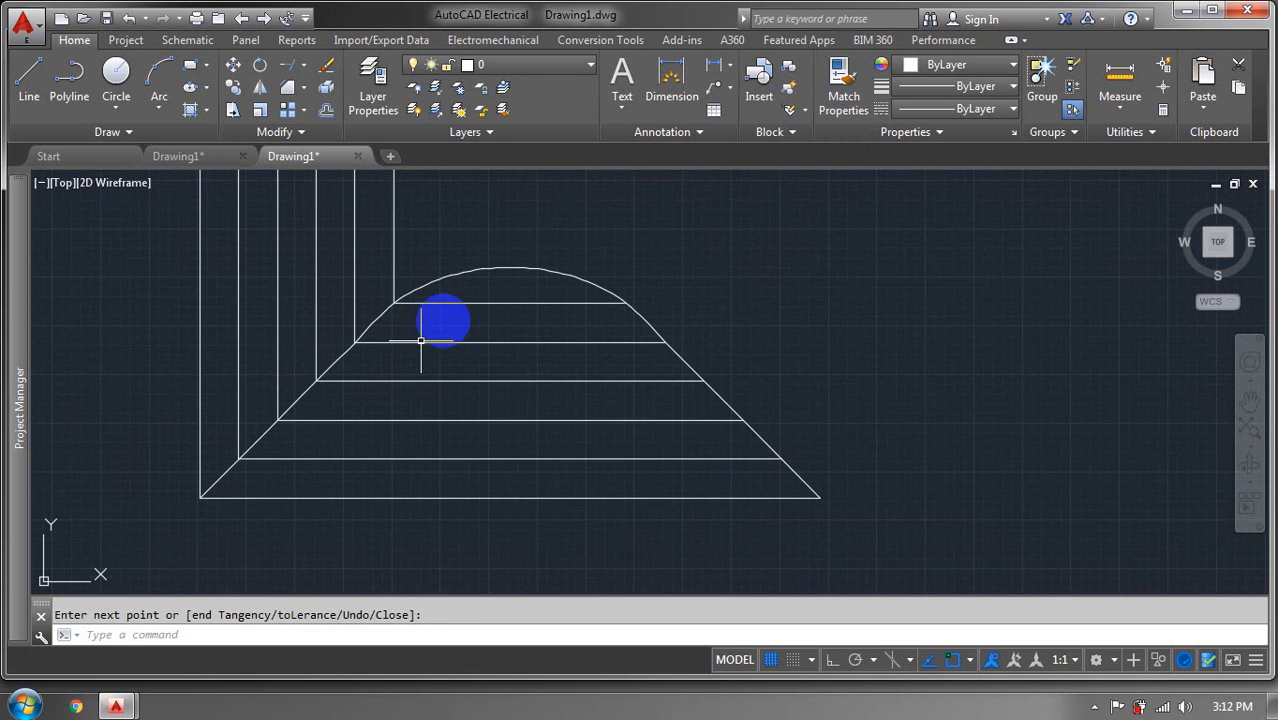
mouse_move(601, 476)
middle_down()
mouse_move(642, 471)
mouse_move(442, 501)
mouse_move(397, 476)
mouse_move(385, 425)
middle_up()
scroll(670, 491, down, 3)
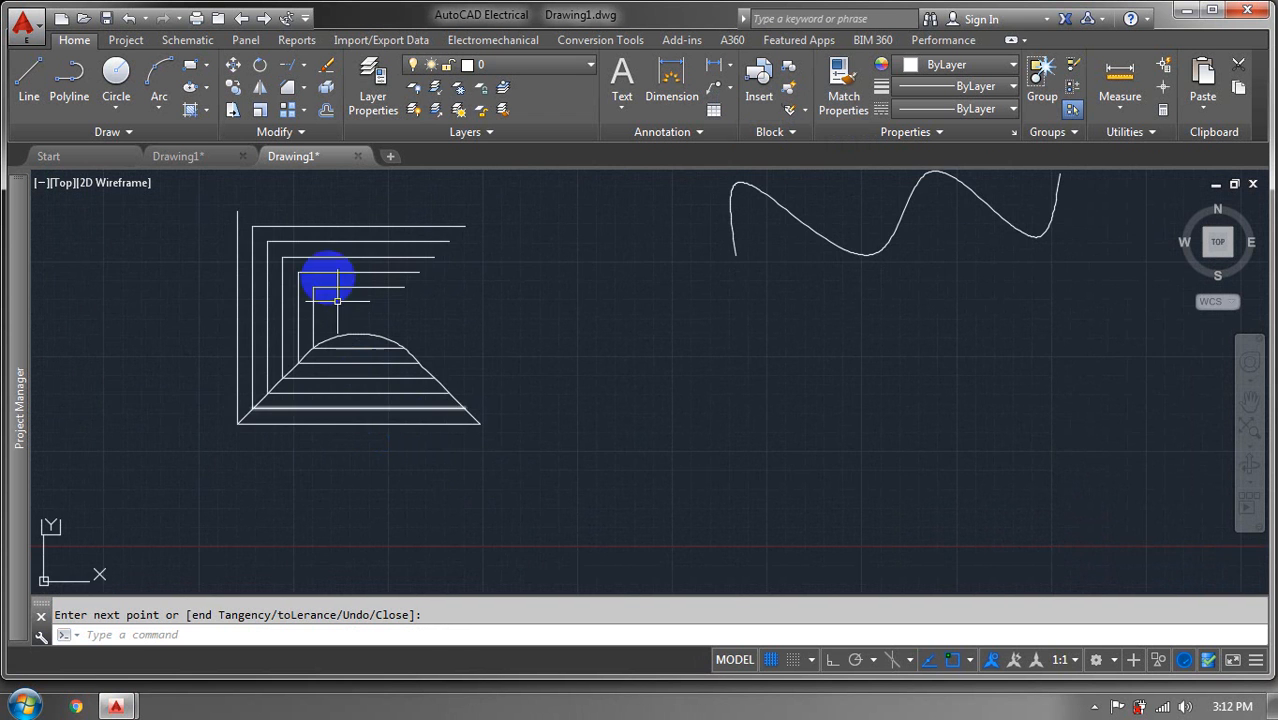
scroll(411, 508, up, 2)
middle_drag(374, 485, 464, 568)
scroll(514, 464, down, 2)
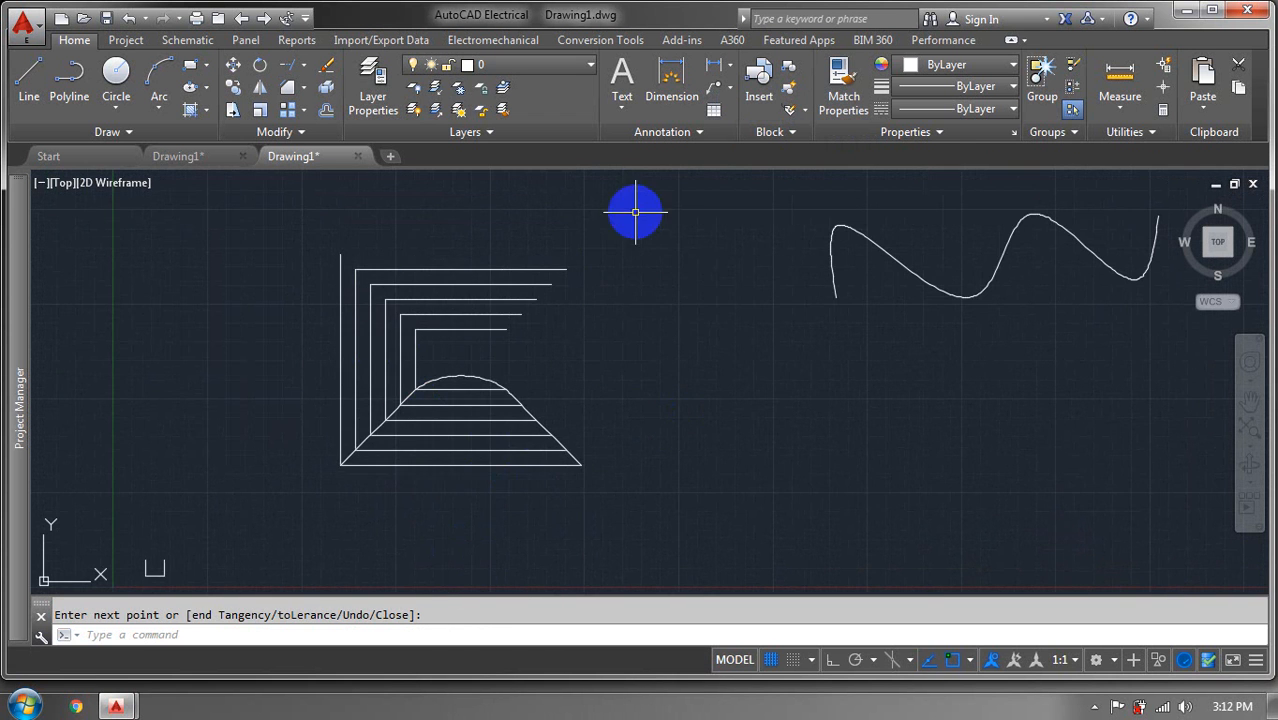
mouse_move(635, 212)
mouse_down()
mouse_move(382, 531)
mouse_move(187, 531)
mouse_up()
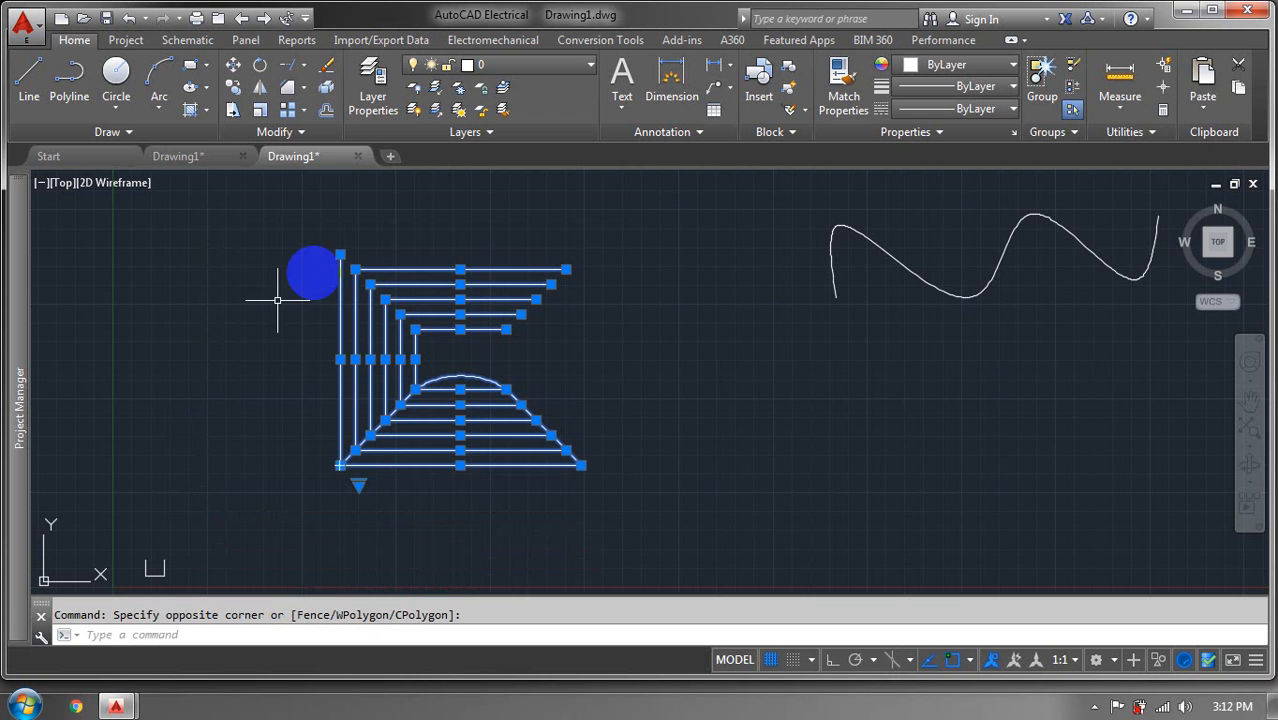
click(304, 67)
click(309, 97)
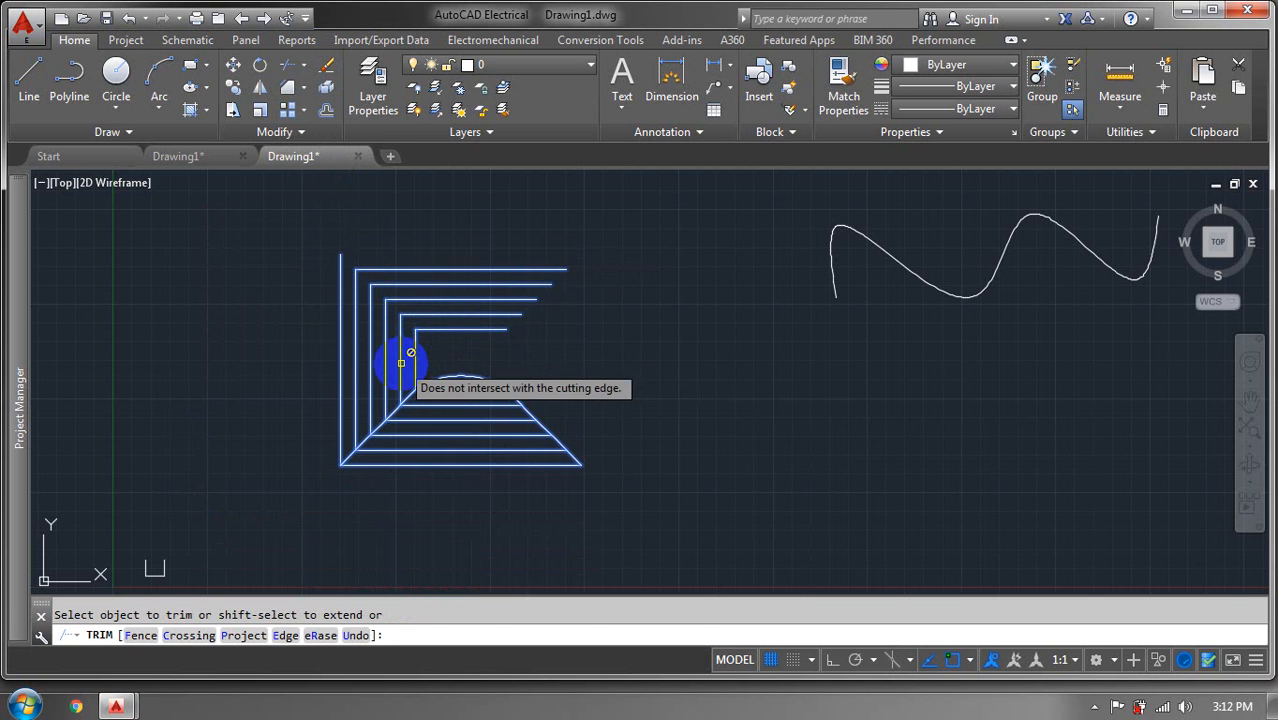
click(440, 345)
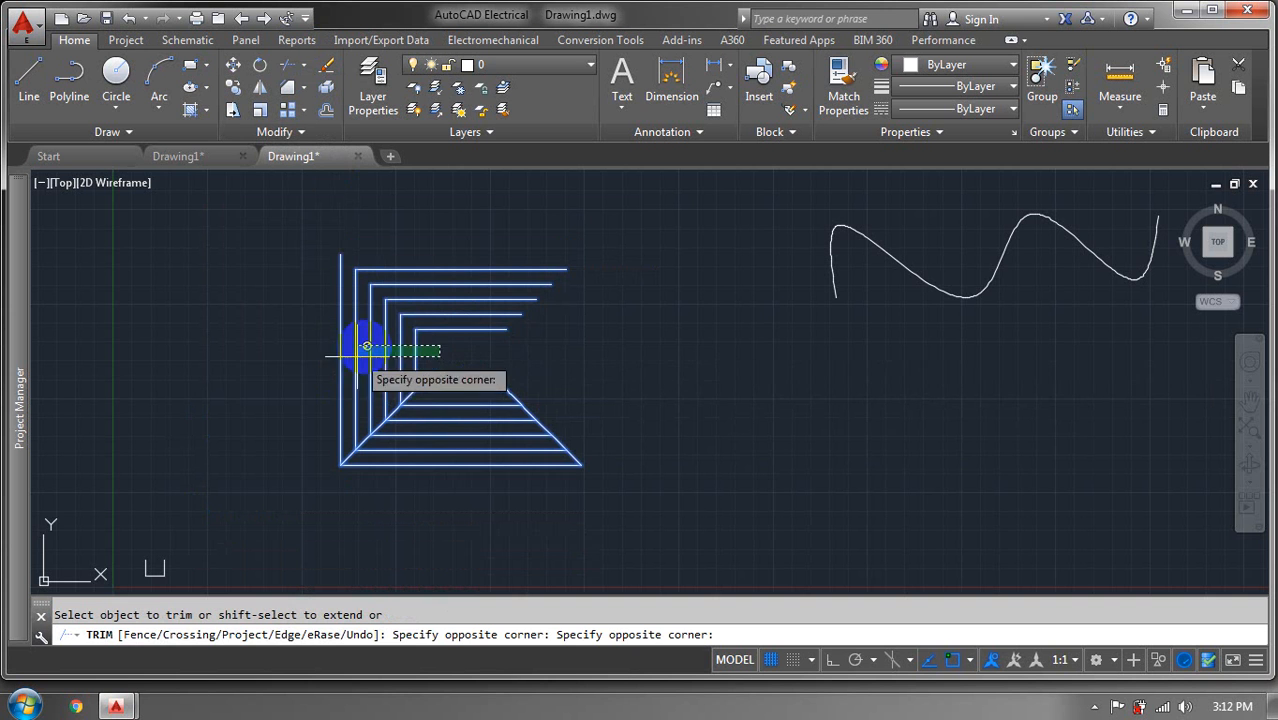
key(Escape)
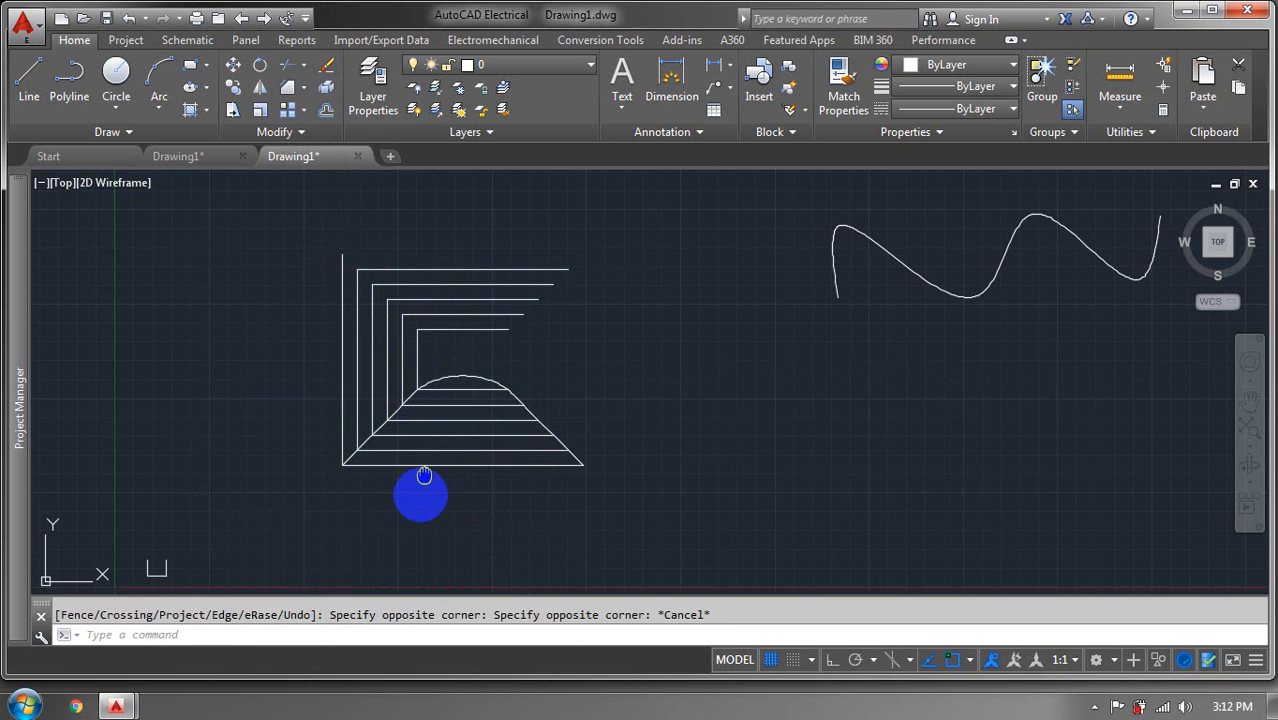
Draw a straight line from the outermost outline's lower-left corner to the innermost outline's lower-left corner
middle_drag(420, 479, 415, 507)
click(30, 95)
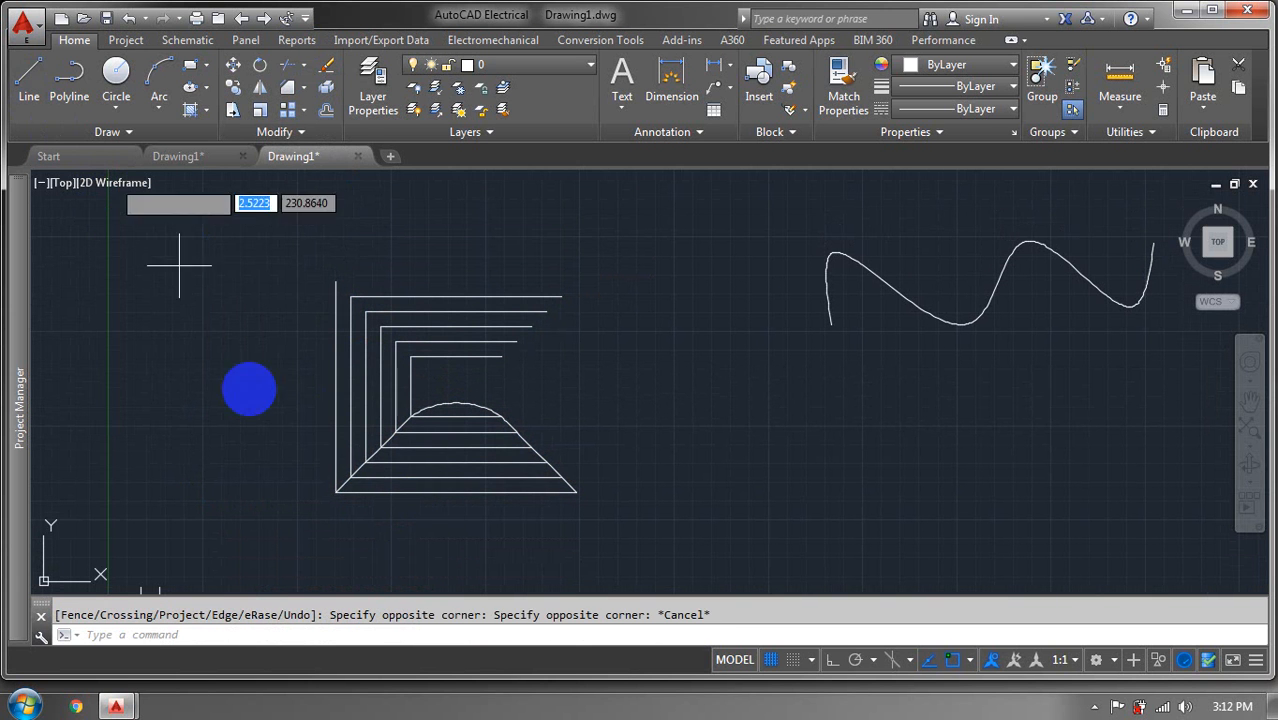
click(335, 491)
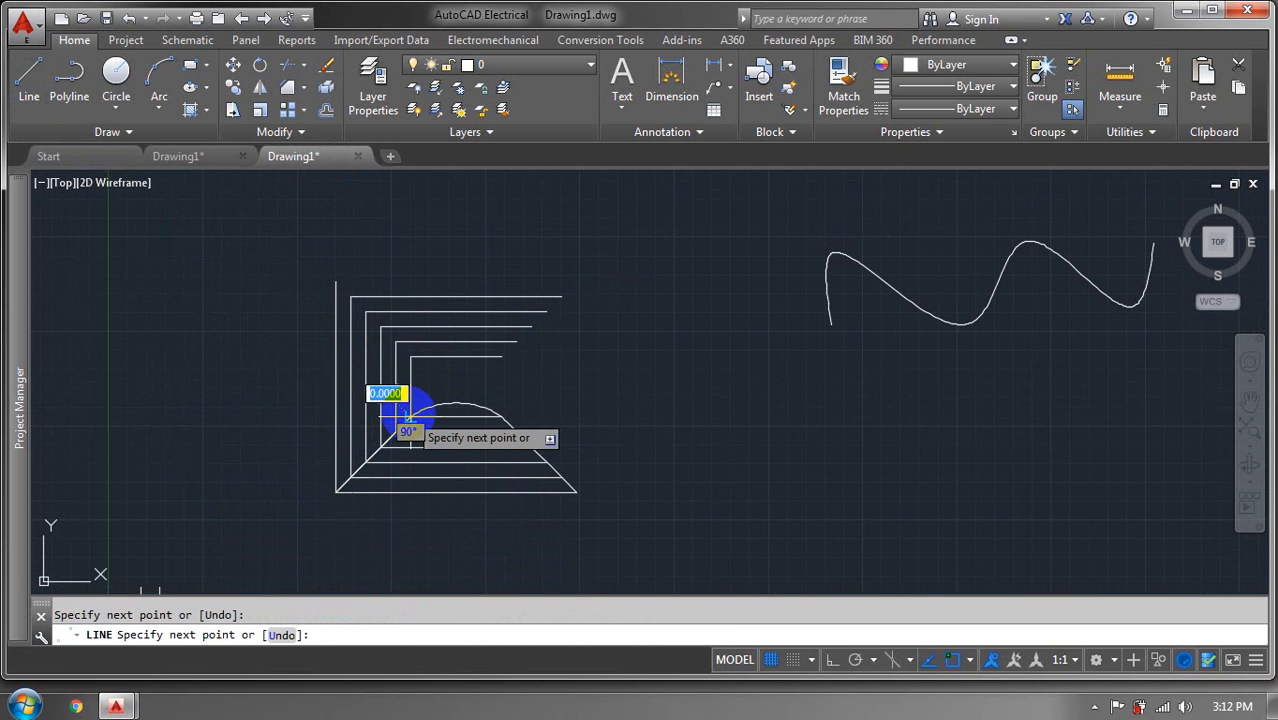
key(Escape)
click(645, 251)
click(159, 485)
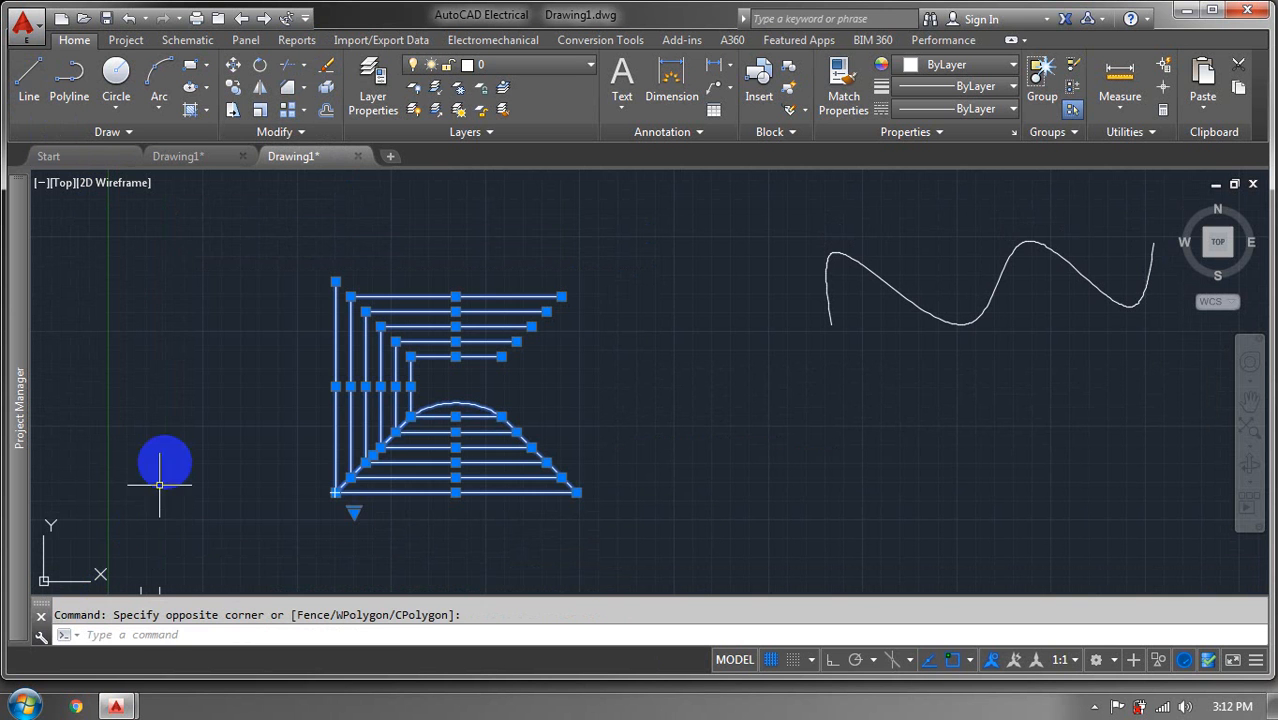
click(287, 67)
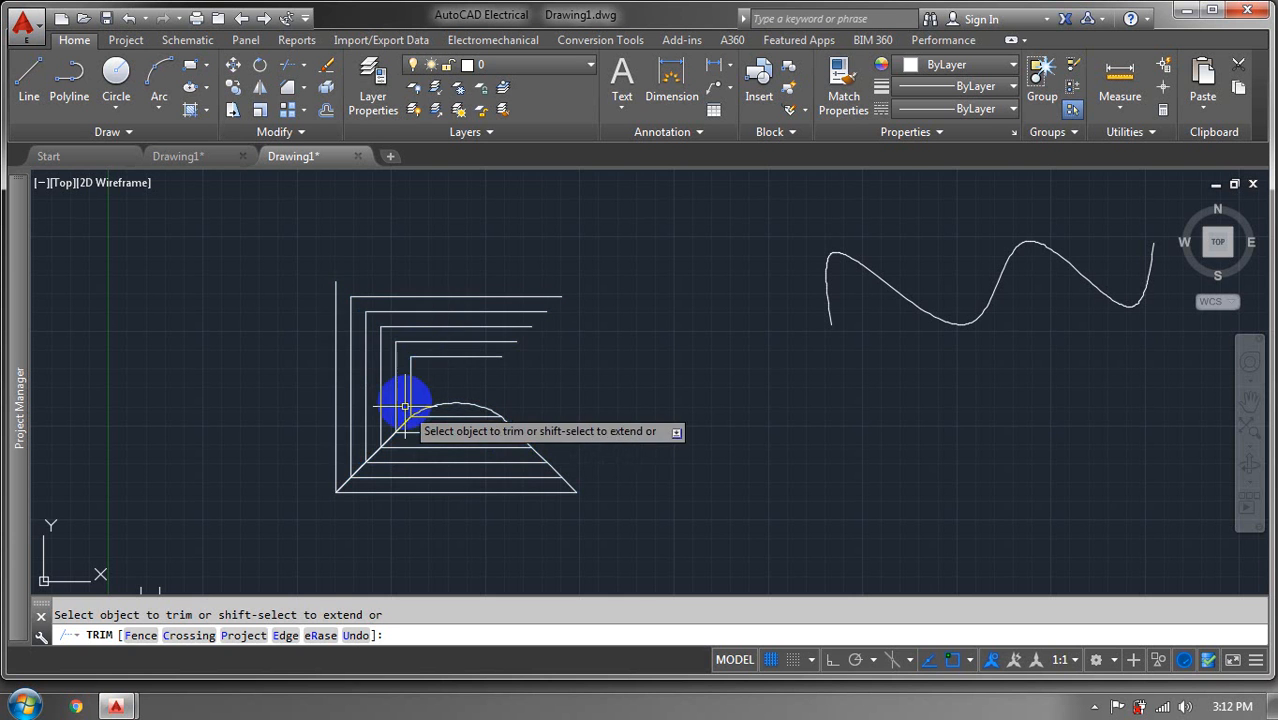
key(Escape)
Erase all the vertical edges and upper horizontal edges of the nested outlines together
click(442, 277)
click(300, 377)
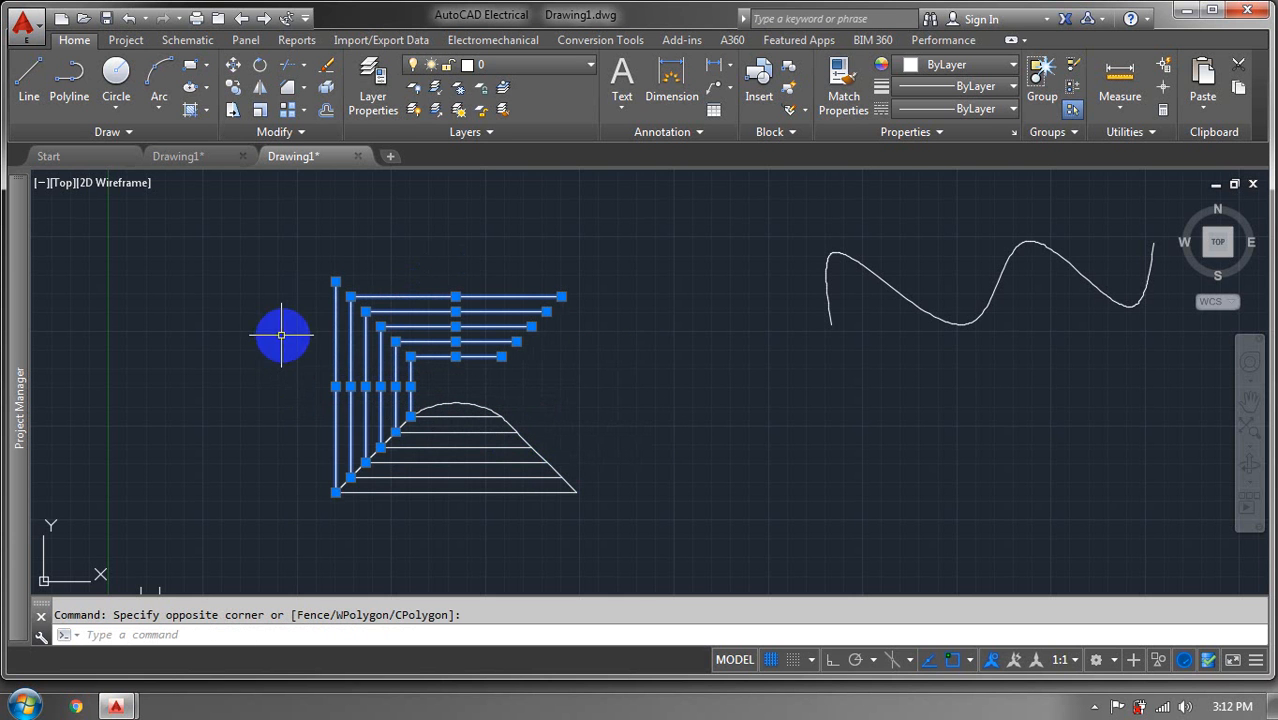
click(328, 70)
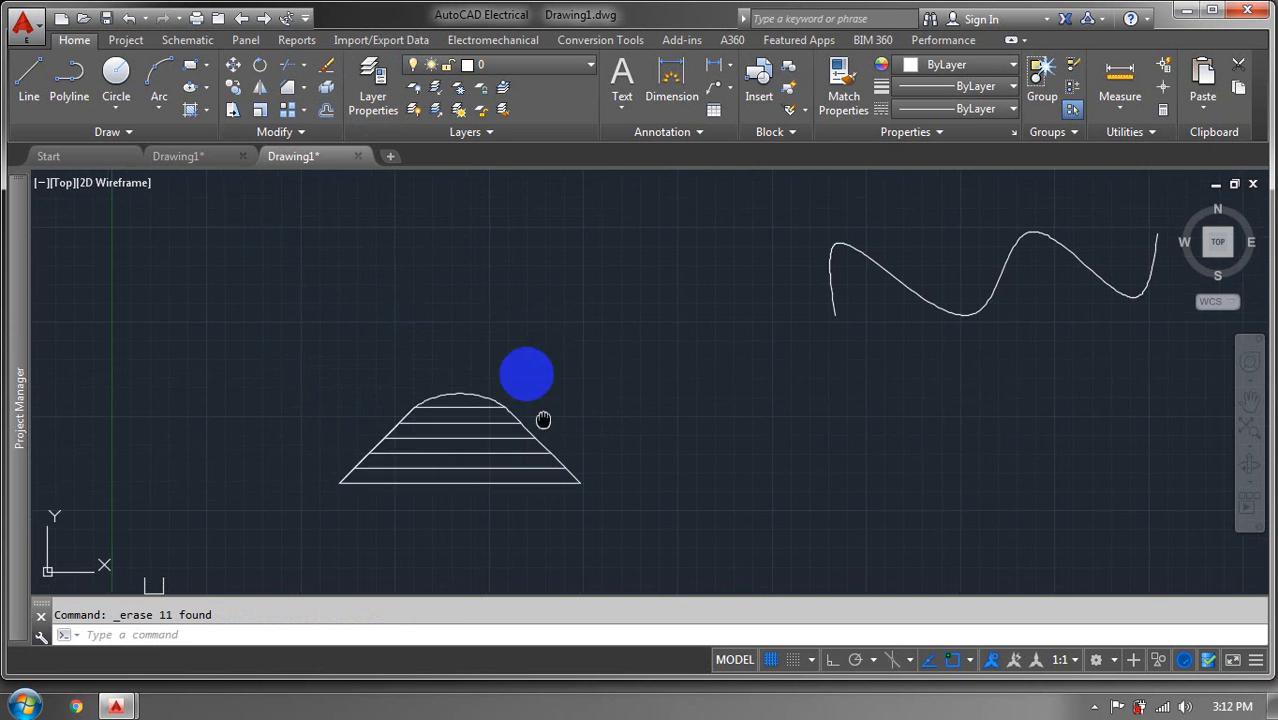
Try to mirror the remaining striped, round-topped shape across its long base line
mouse_move(525, 374)
middle_down()
mouse_move(482, 311)
mouse_move(511, 318)
middle_up()
click(597, 212)
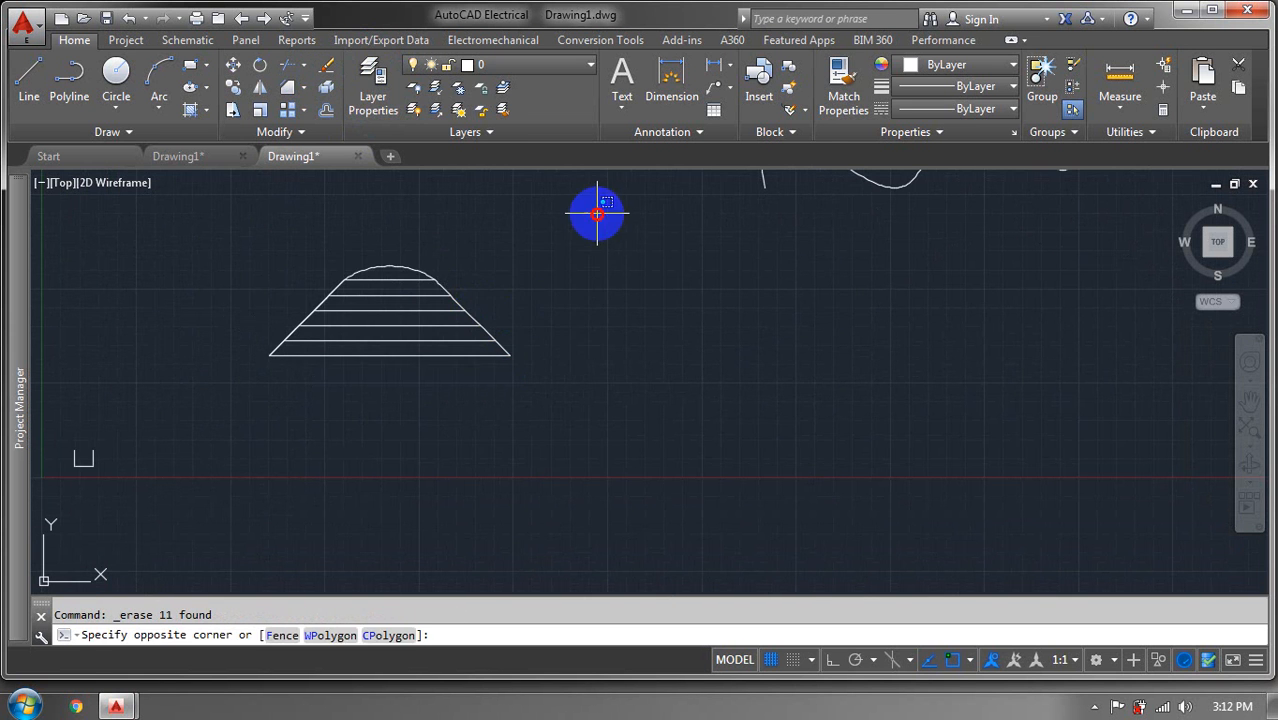
click(186, 422)
click(261, 88)
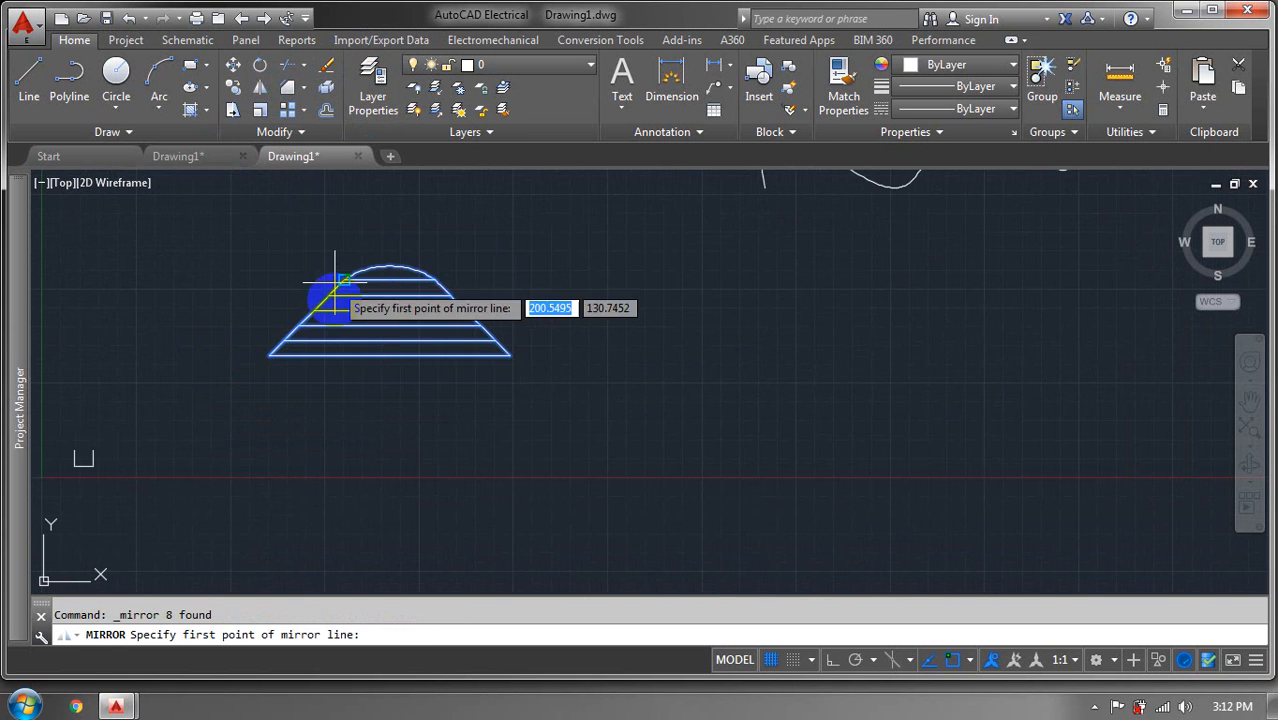
click(512, 356)
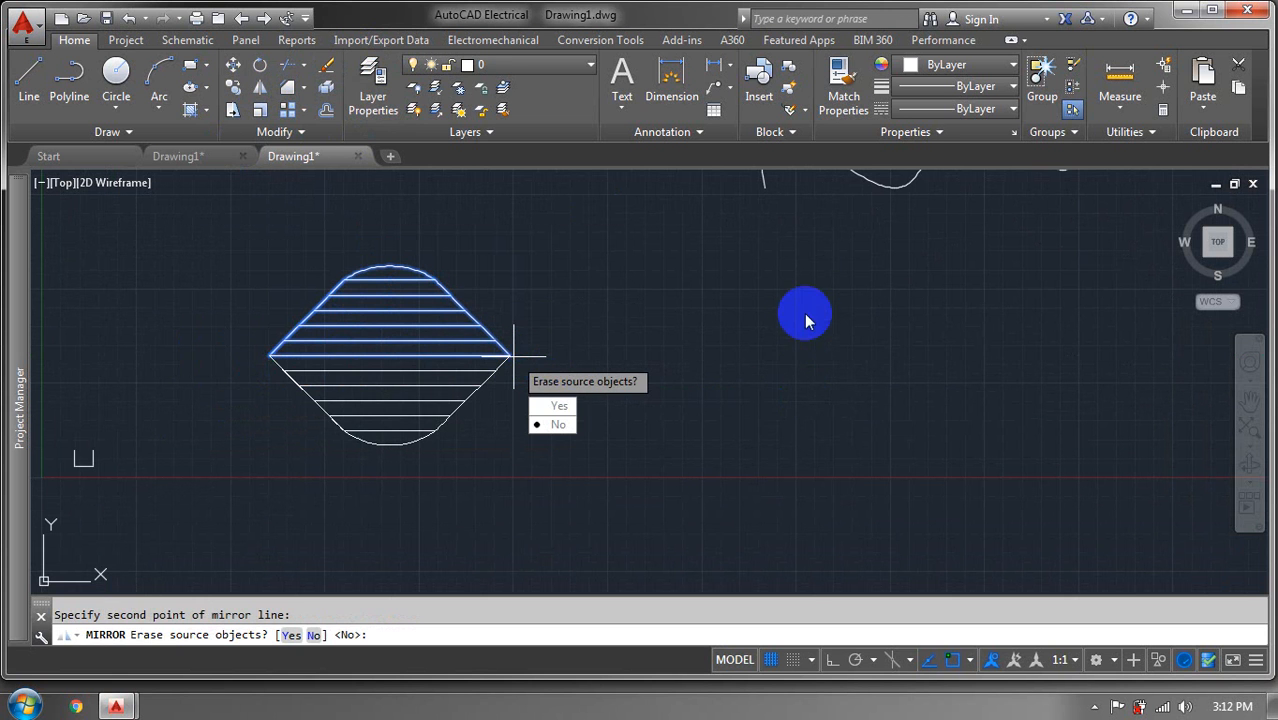
key(Escape)
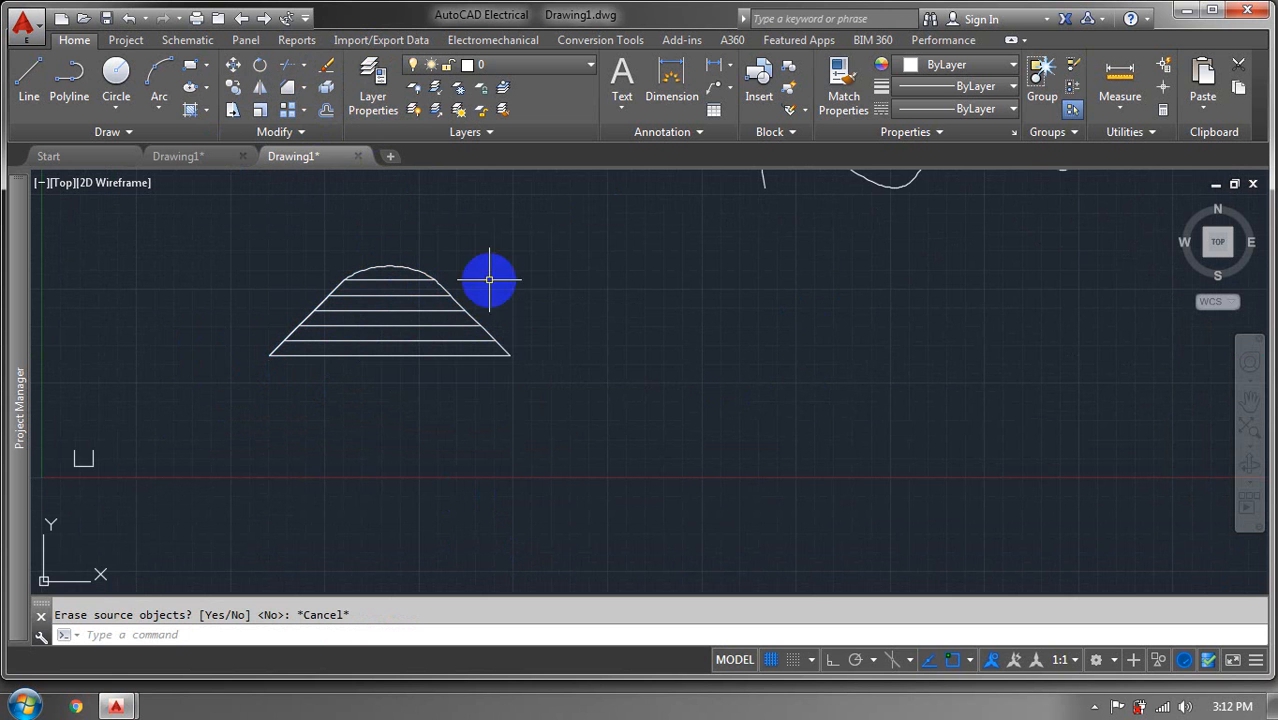
Mirror the striped shape downward across its base line, from left corner to right corner, keeping the source objects
click(570, 244)
click(204, 450)
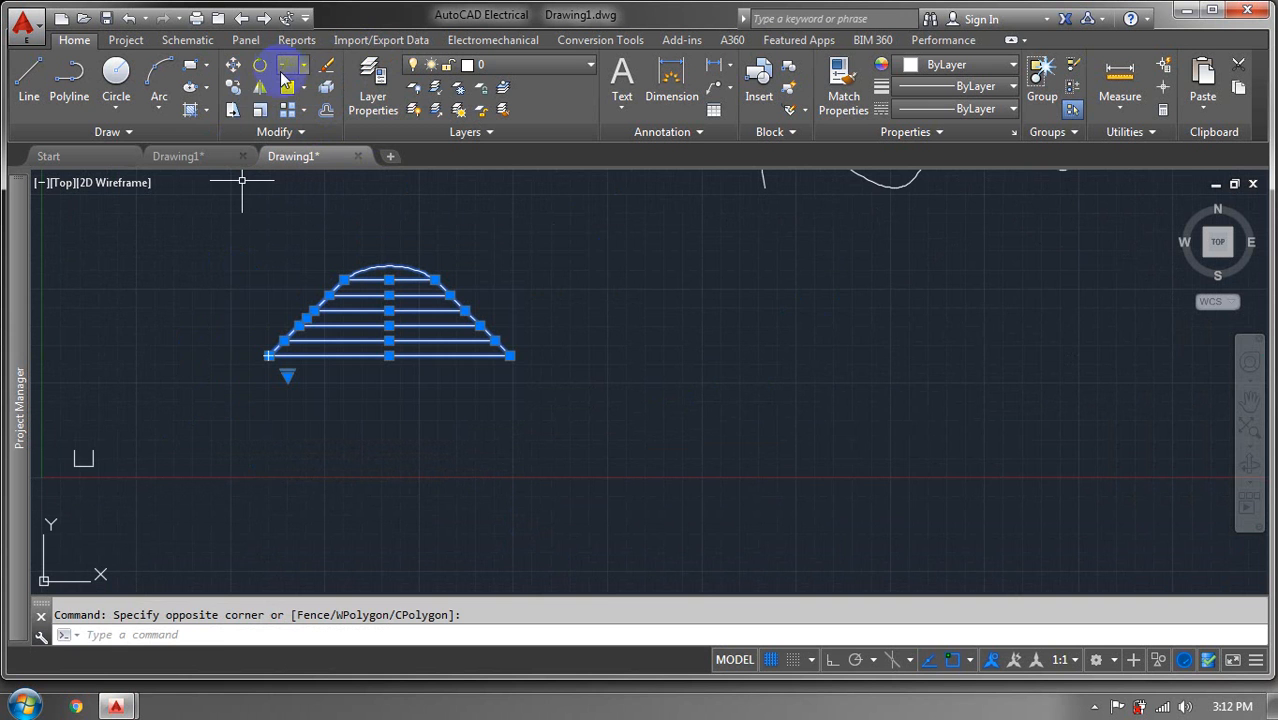
click(260, 88)
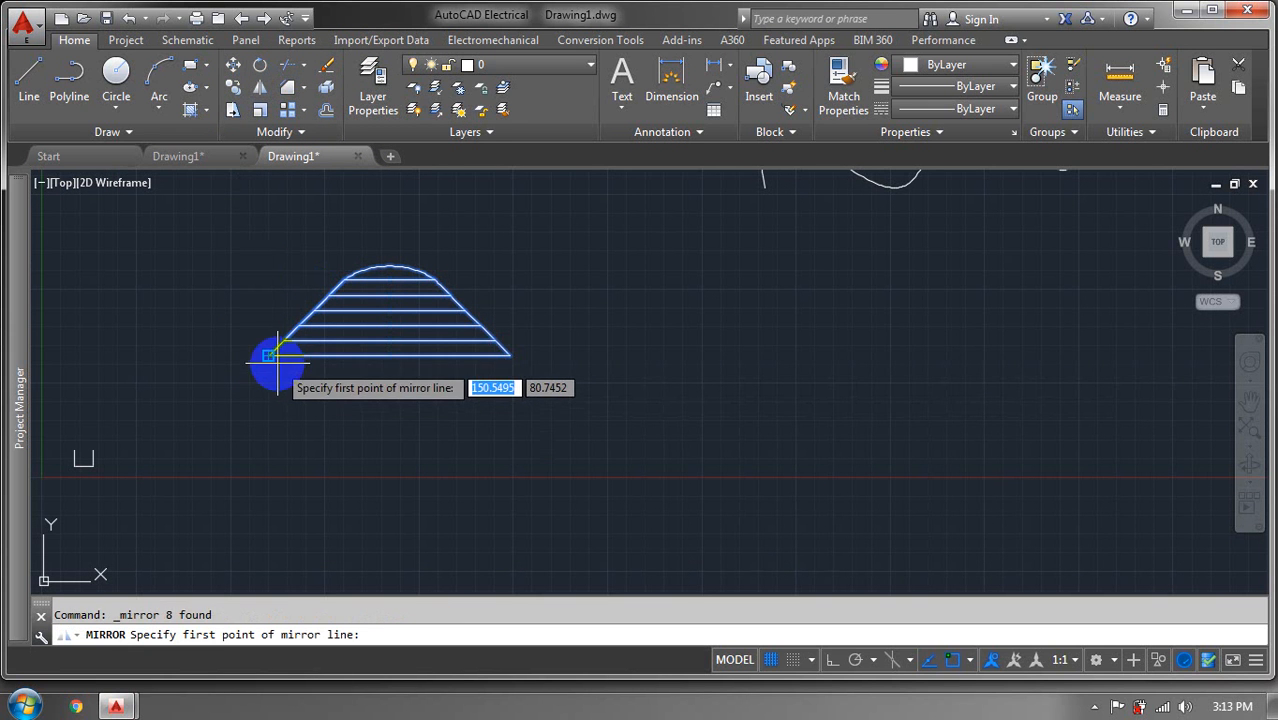
click(269, 355)
click(510, 355)
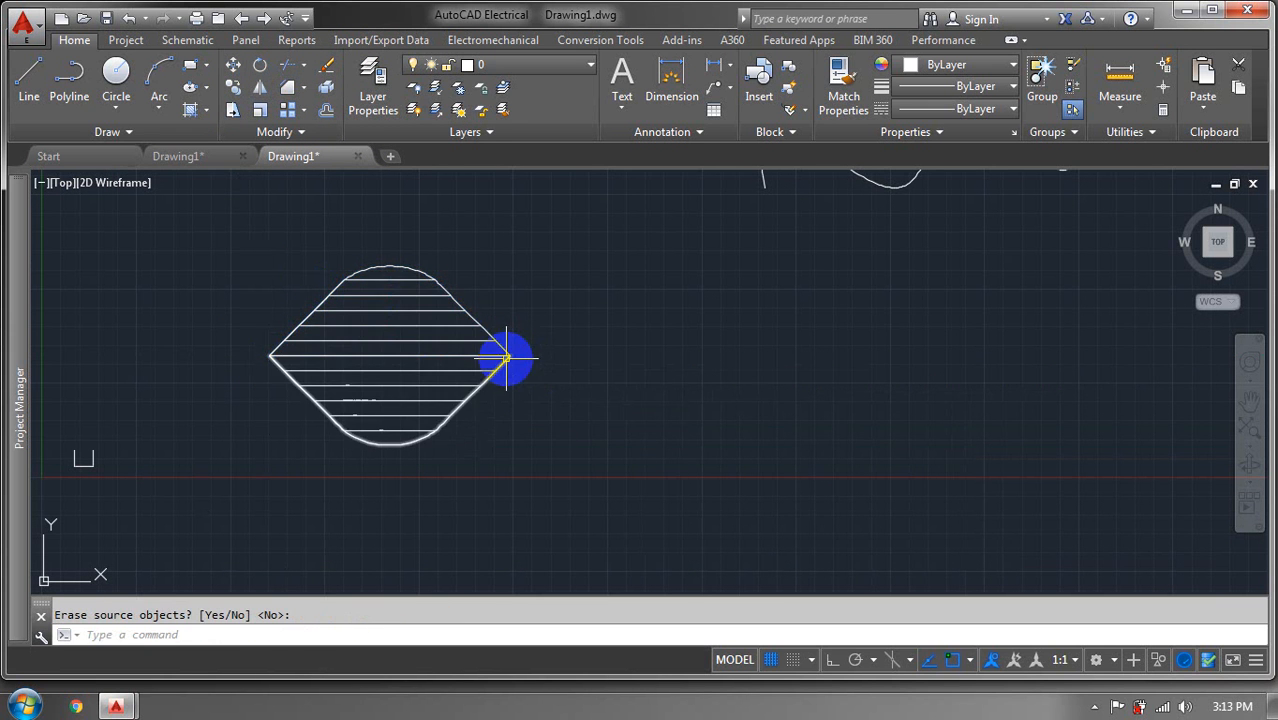
Mirror the whole combined shape with both mirror-line points at its right corner, keeping the source objects
mouse_move(571, 451)
middle_down()
mouse_move(578, 464)
mouse_move(538, 478)
mouse_move(522, 300)
middle_up()
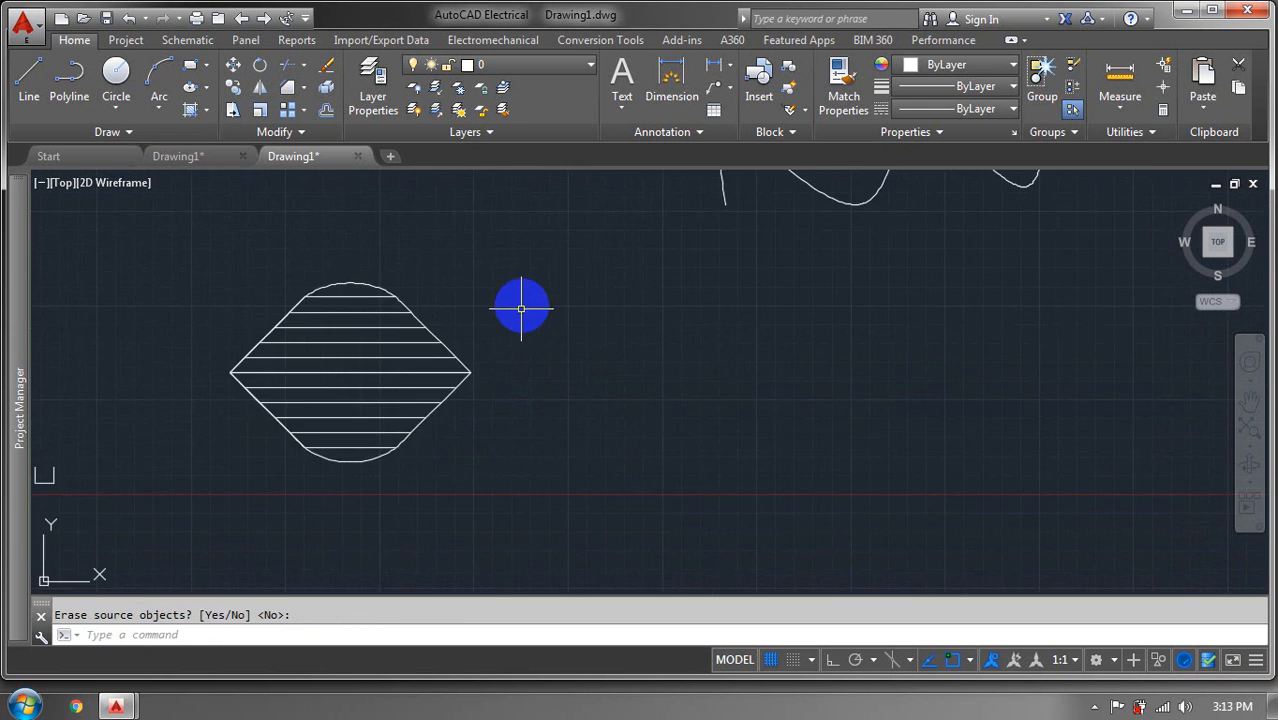
click(535, 274)
click(185, 477)
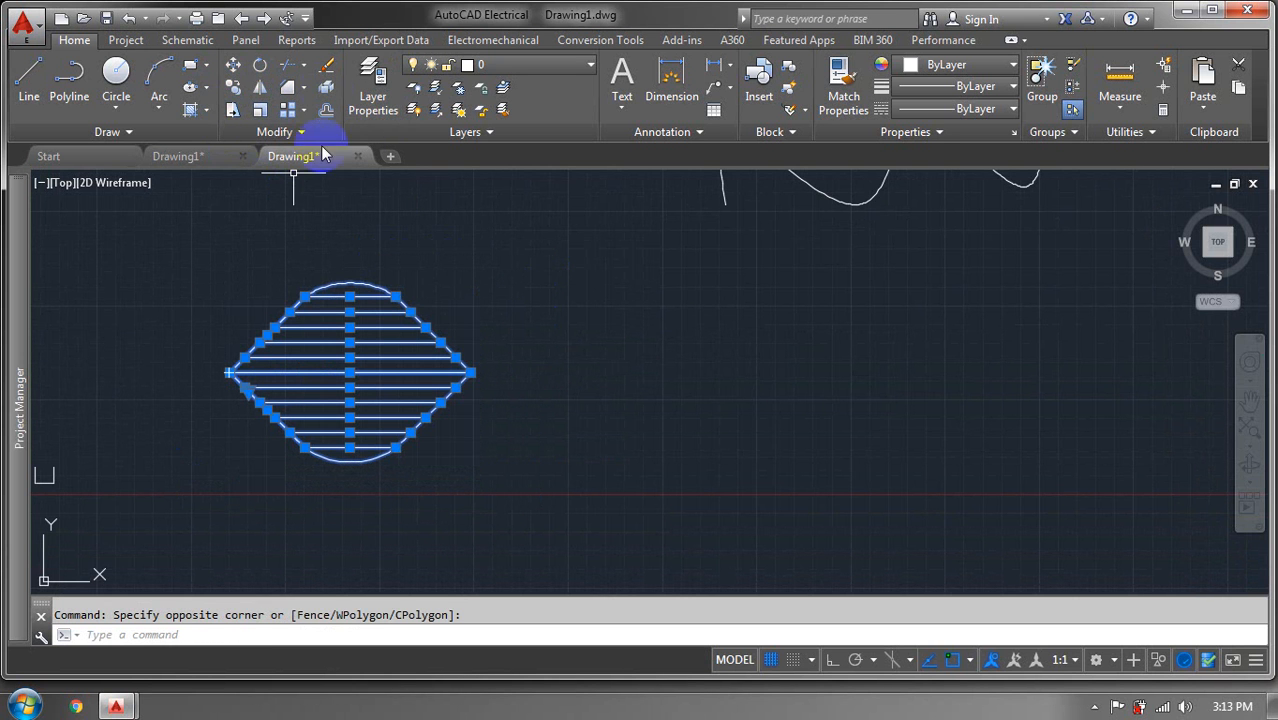
click(260, 88)
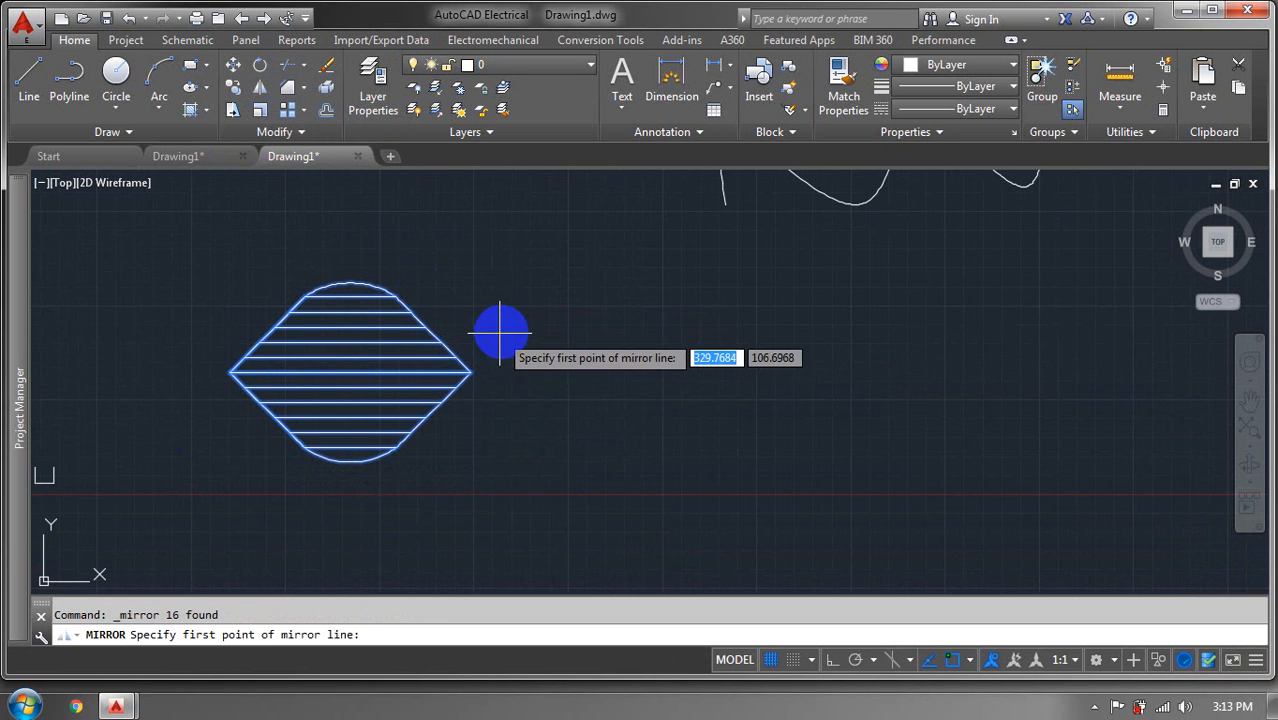
click(471, 374)
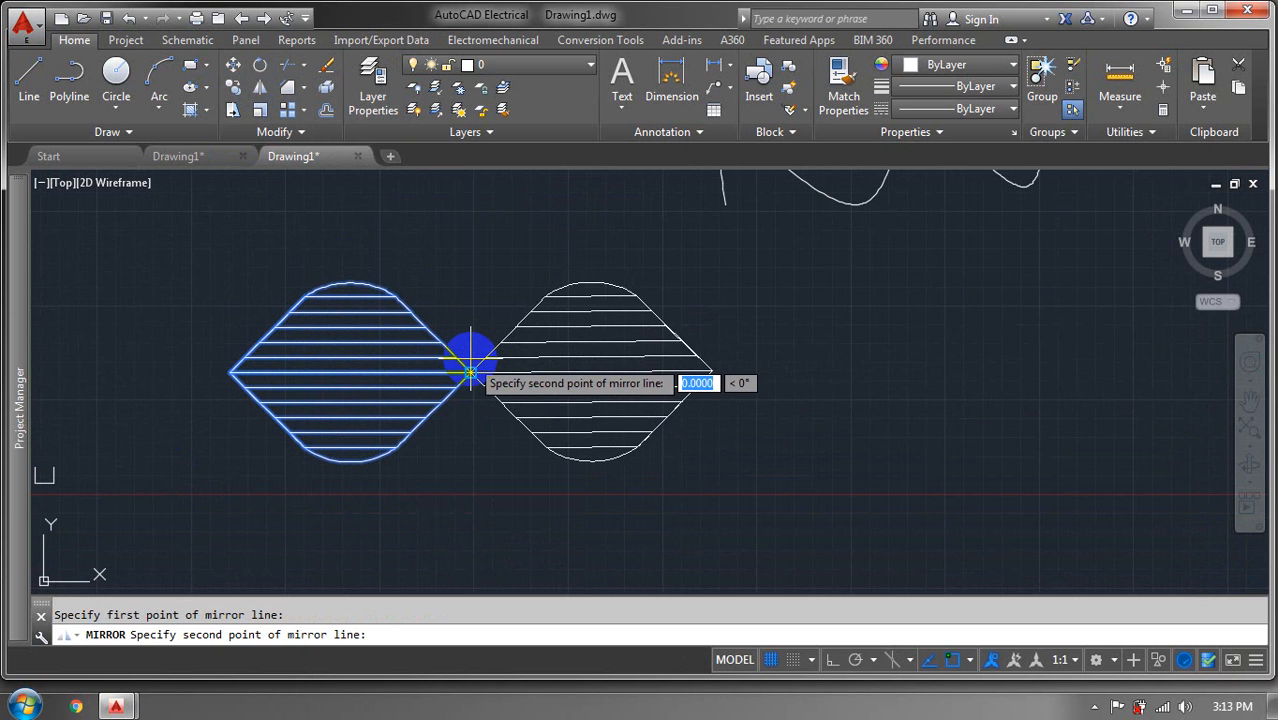
click(471, 358)
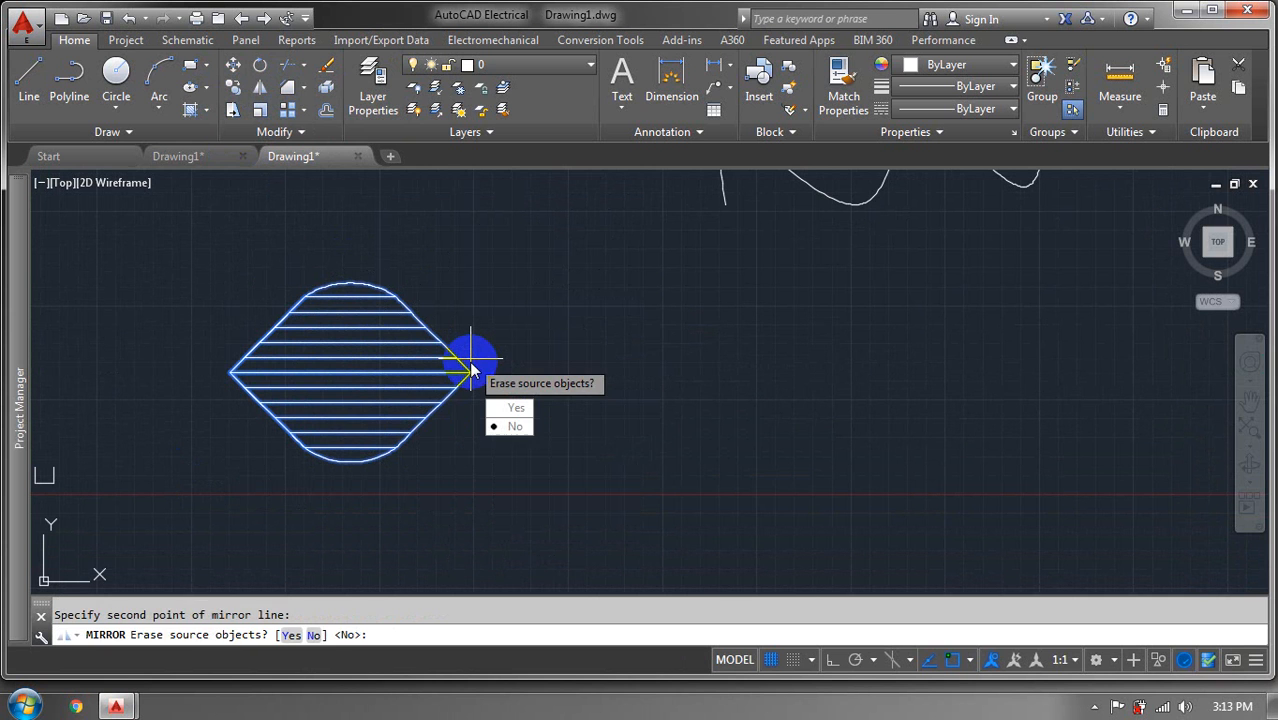
key(Return)
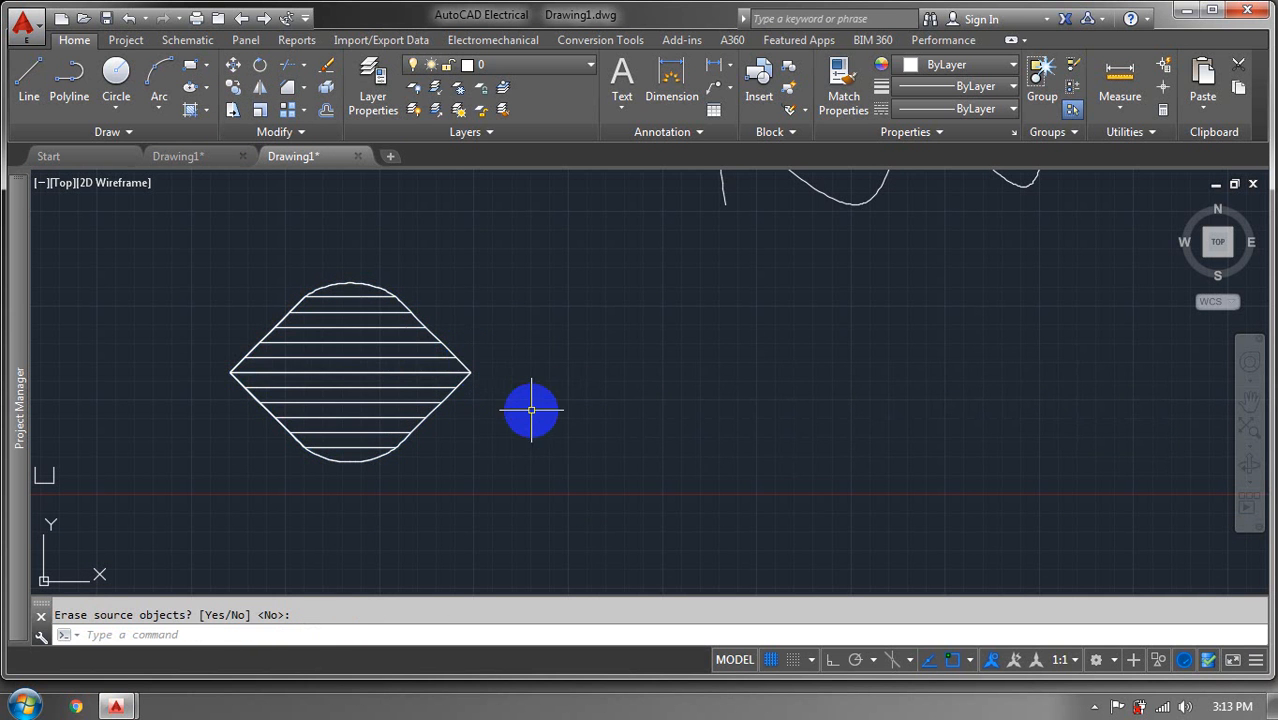
Mirror the whole shape about a vertical line through its right corner with Ortho on, erasing the source objects
click(522, 304)
click(181, 488)
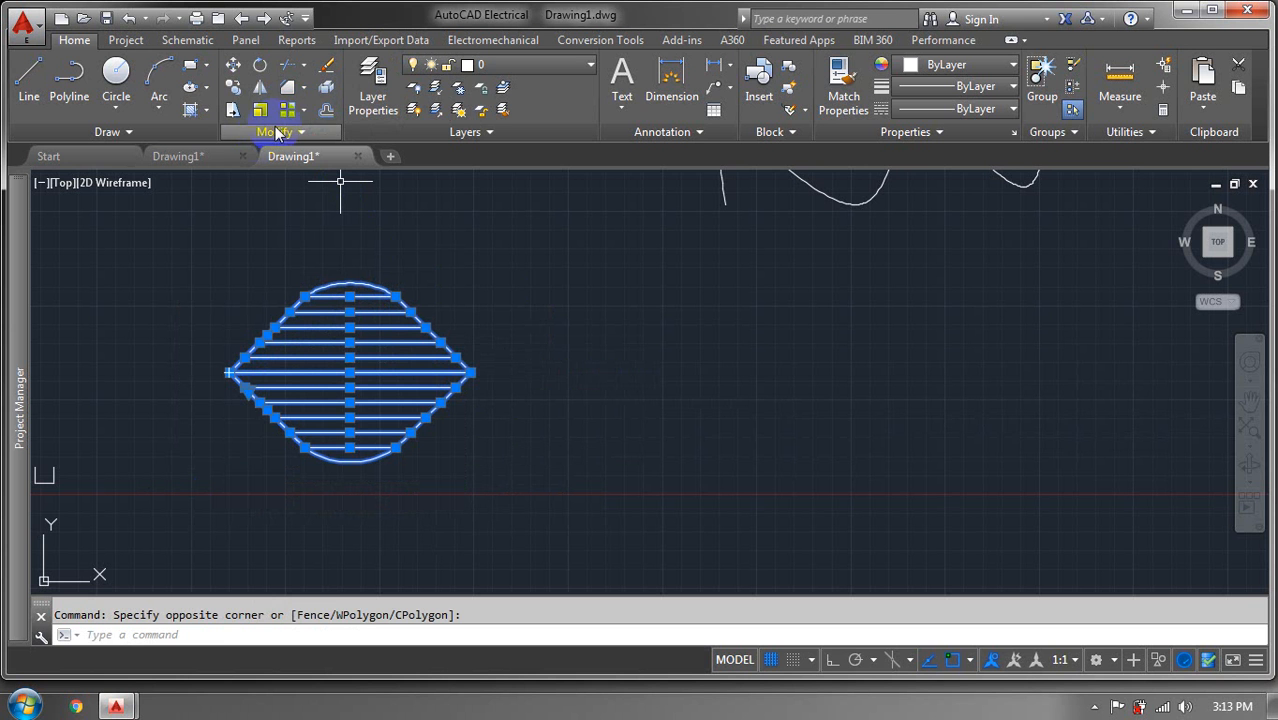
click(262, 89)
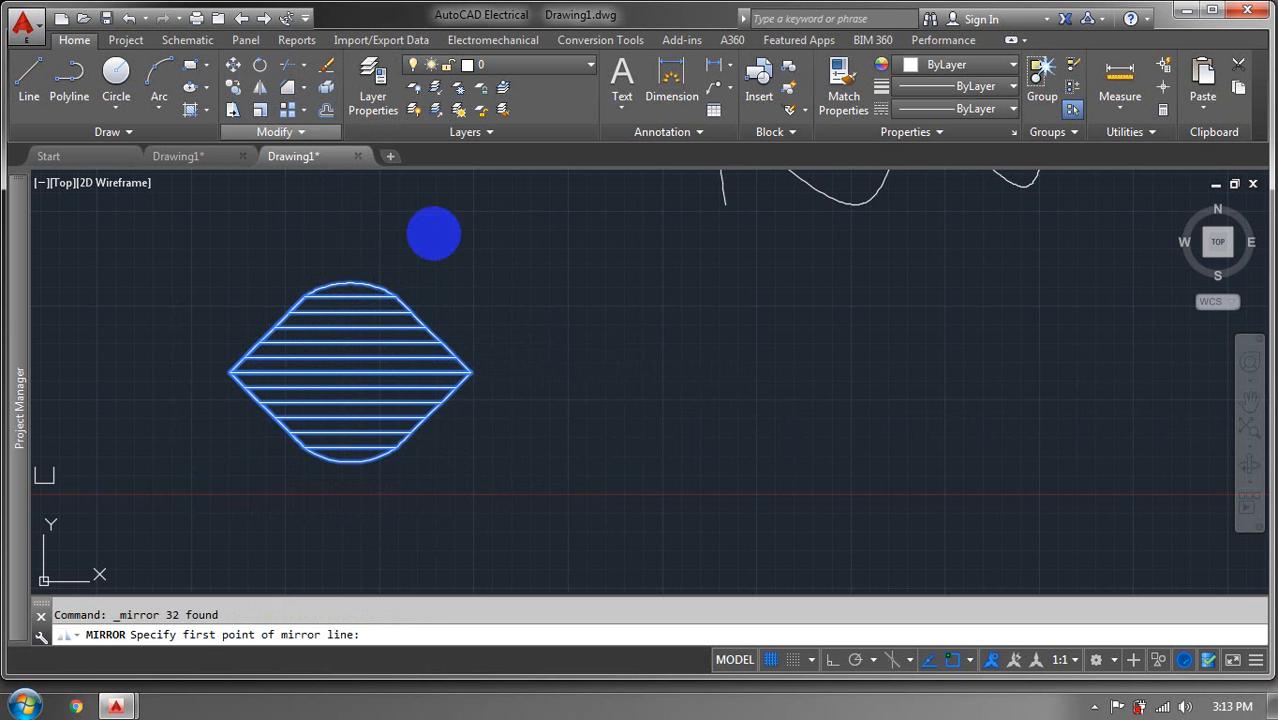
click(470, 372)
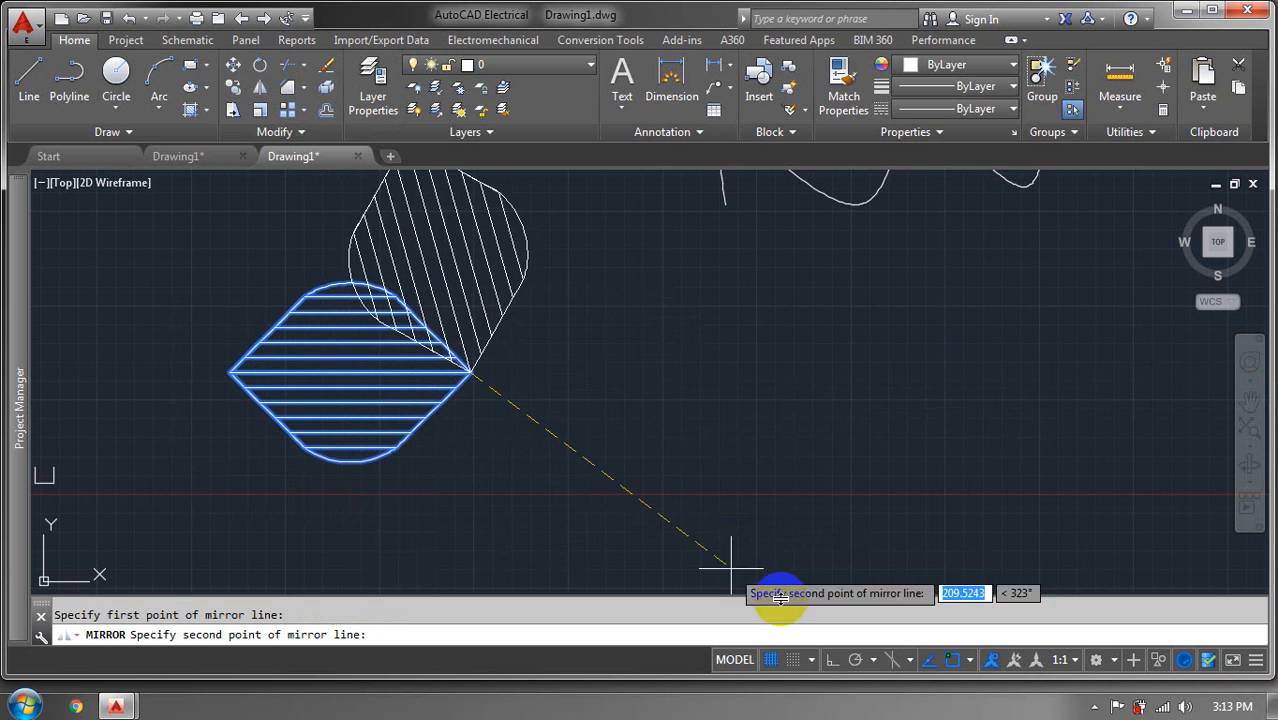
click(828, 660)
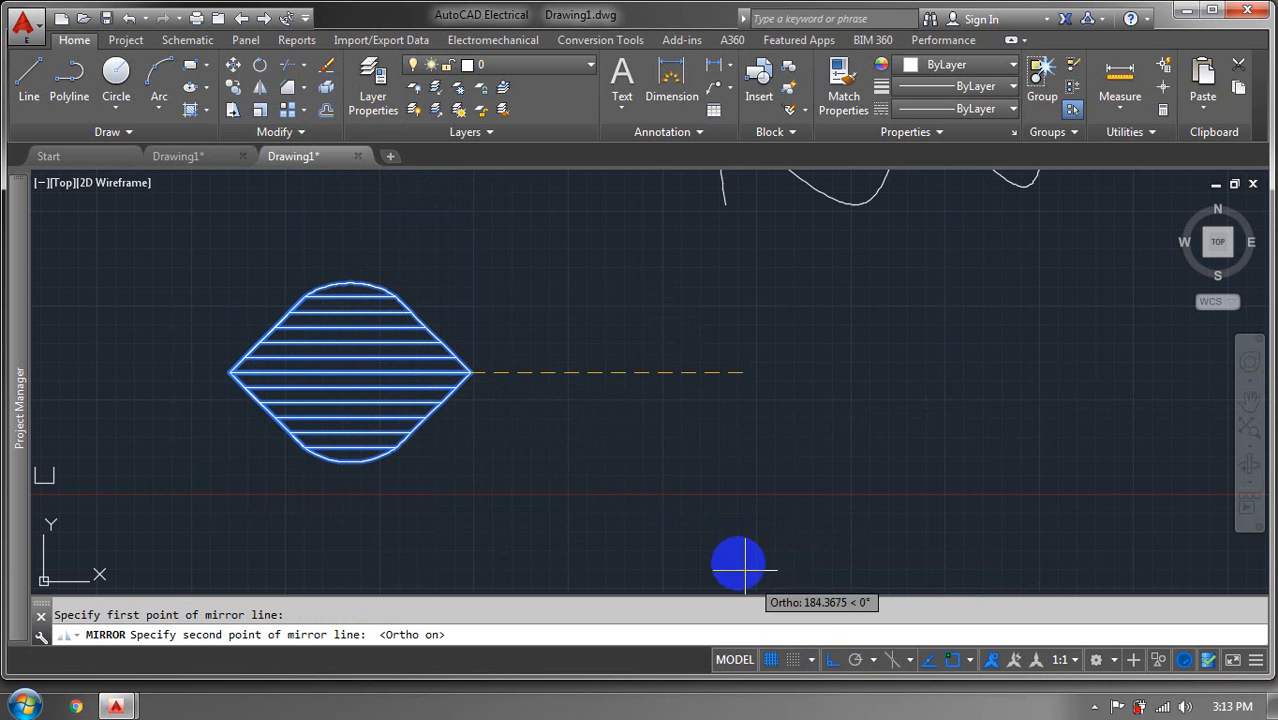
click(513, 422)
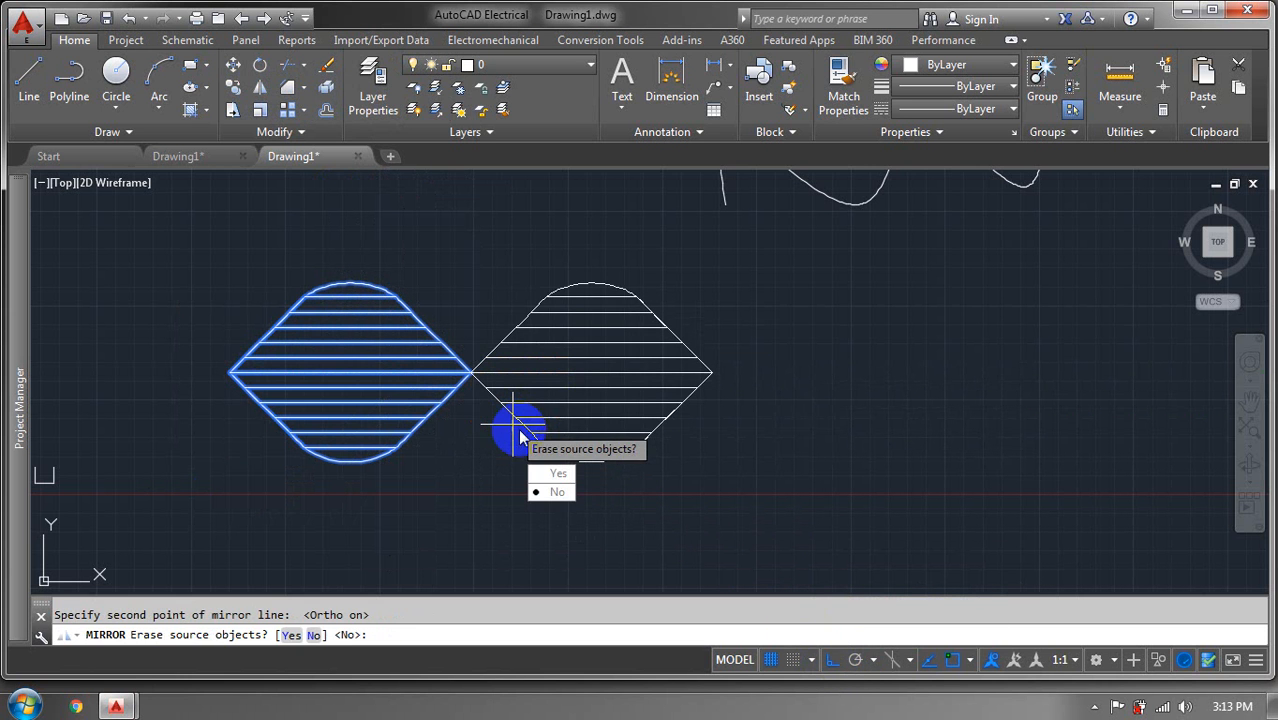
click(556, 474)
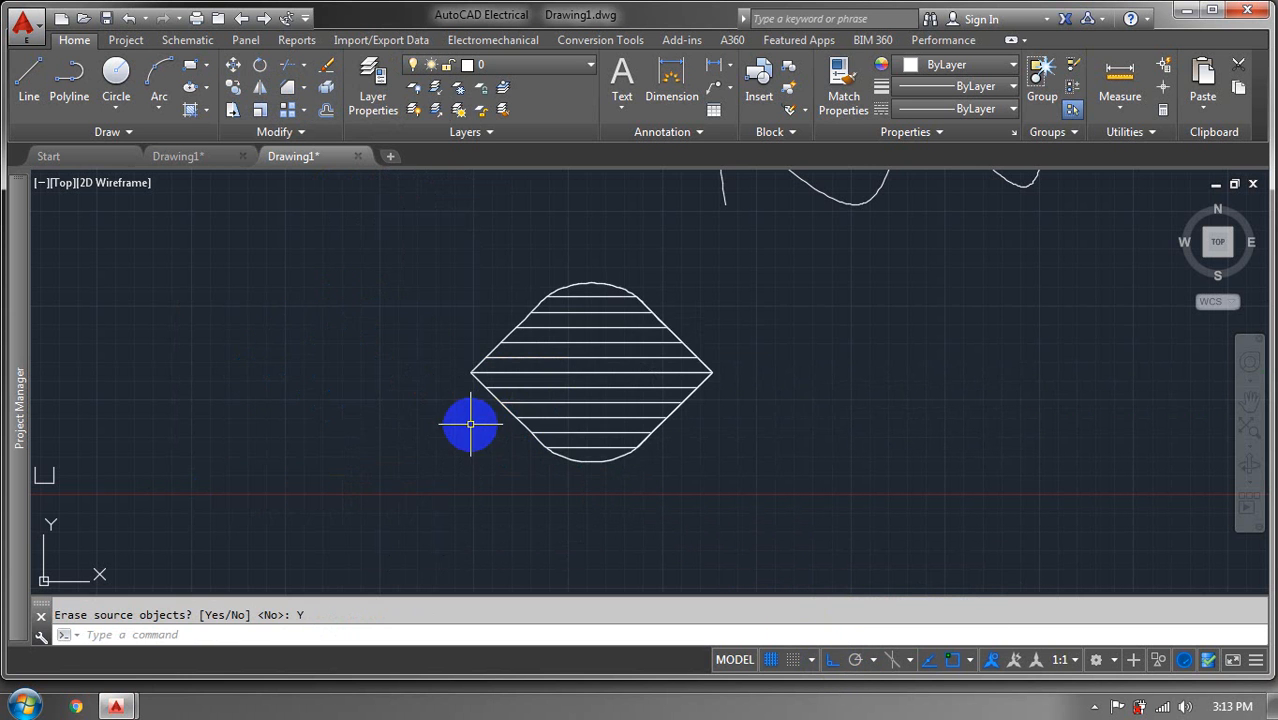
Draw a vertical line through the striped shape's right corner, going up from the corner and back down past the shape
middle_drag(470, 424, 240, 424)
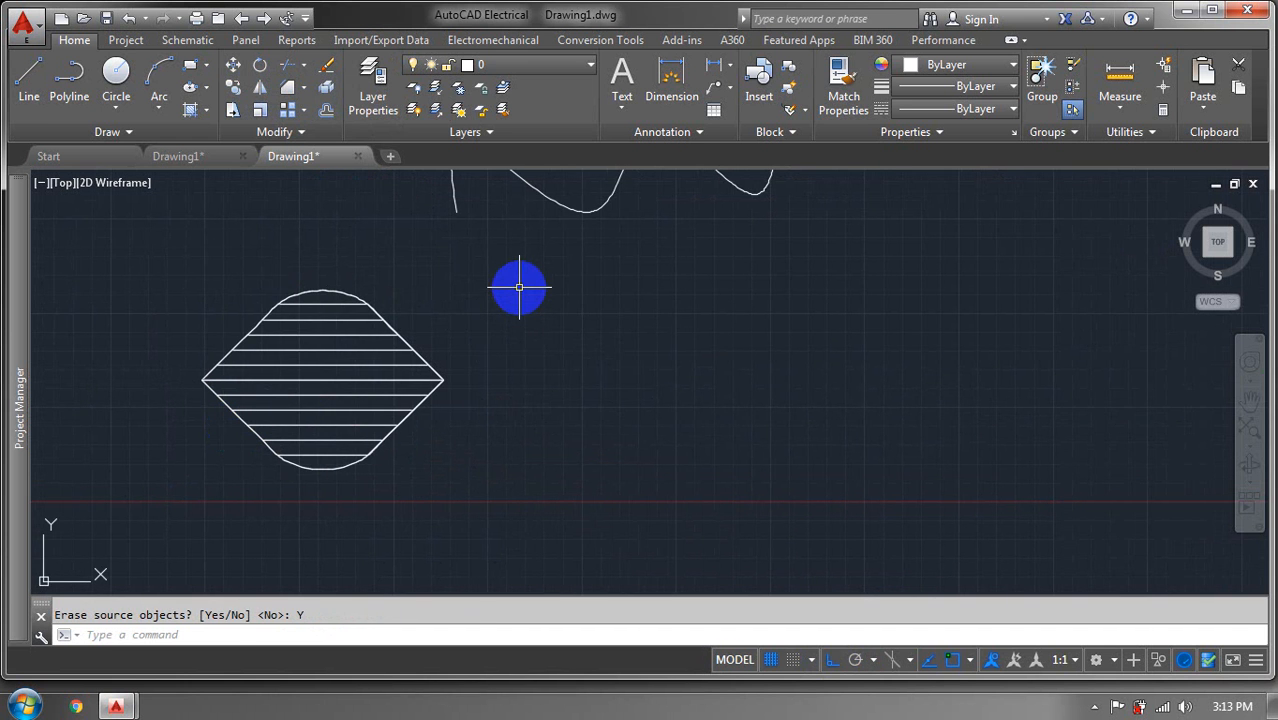
click(33, 78)
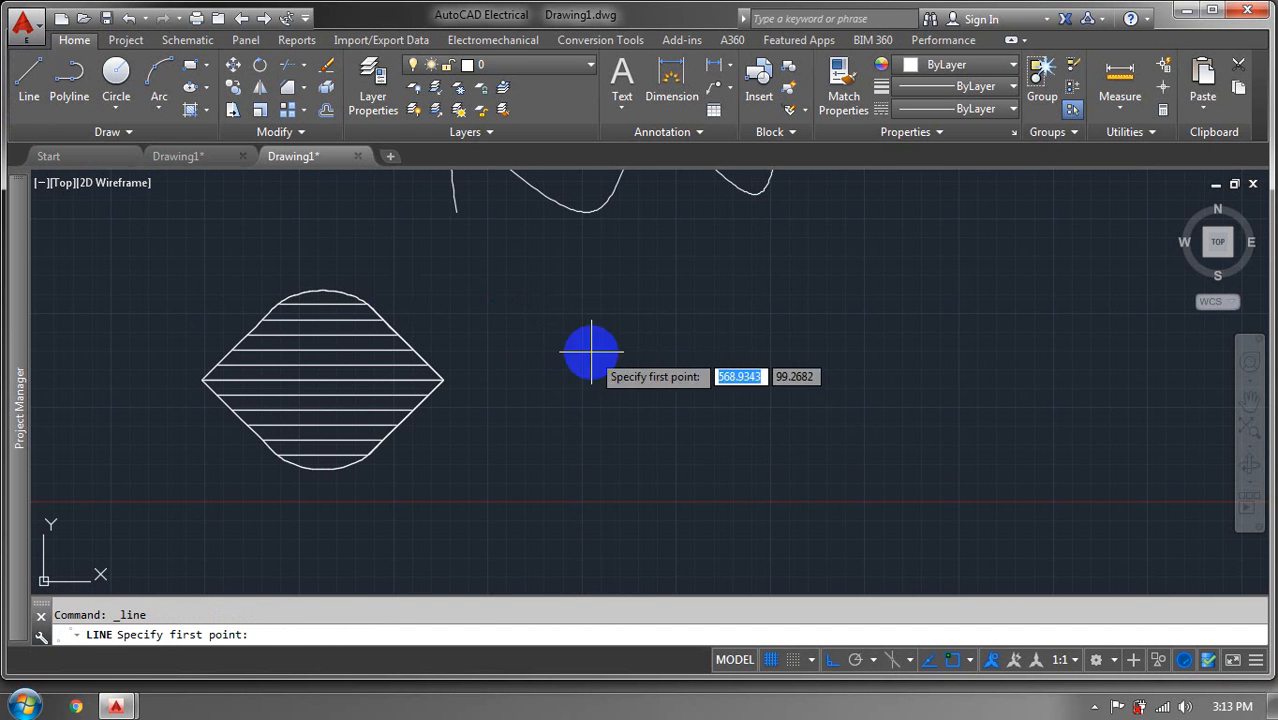
click(443, 379)
click(443, 249)
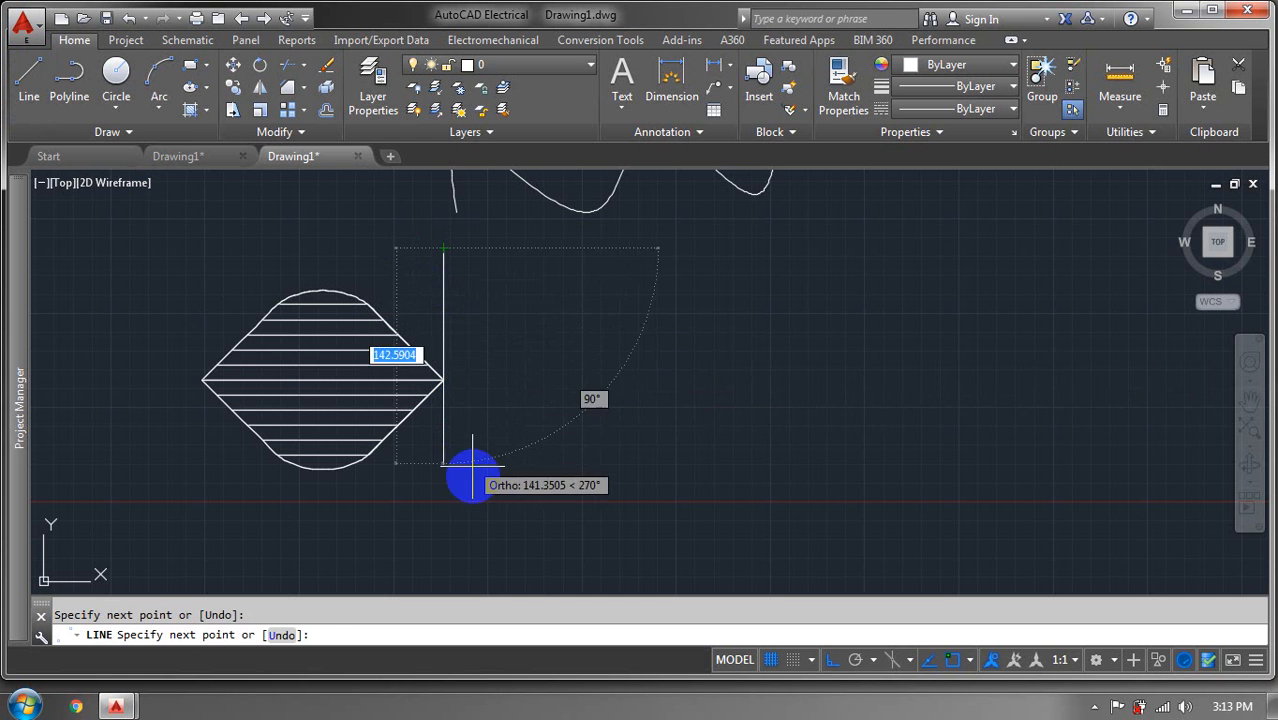
click(476, 514)
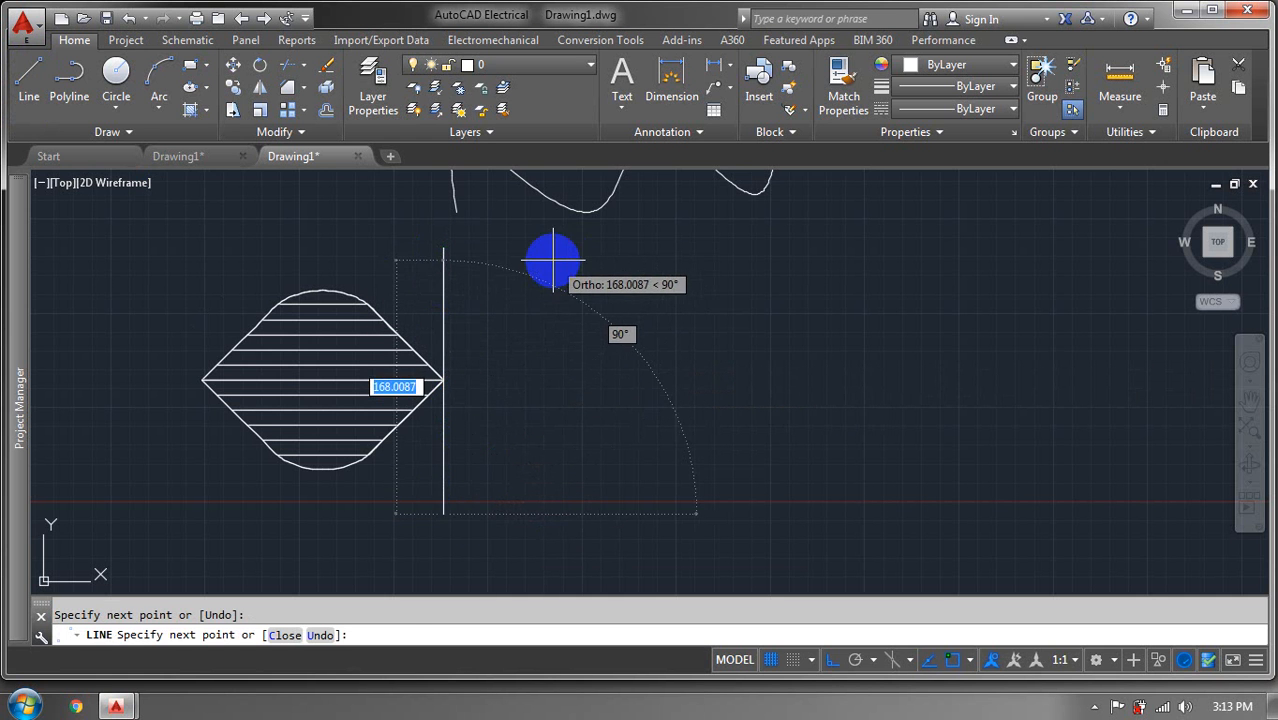
key(Escape)
Mirror the striped shape together with the vertical line across that line, from upper to lower end, keeping the source objects
click(498, 249)
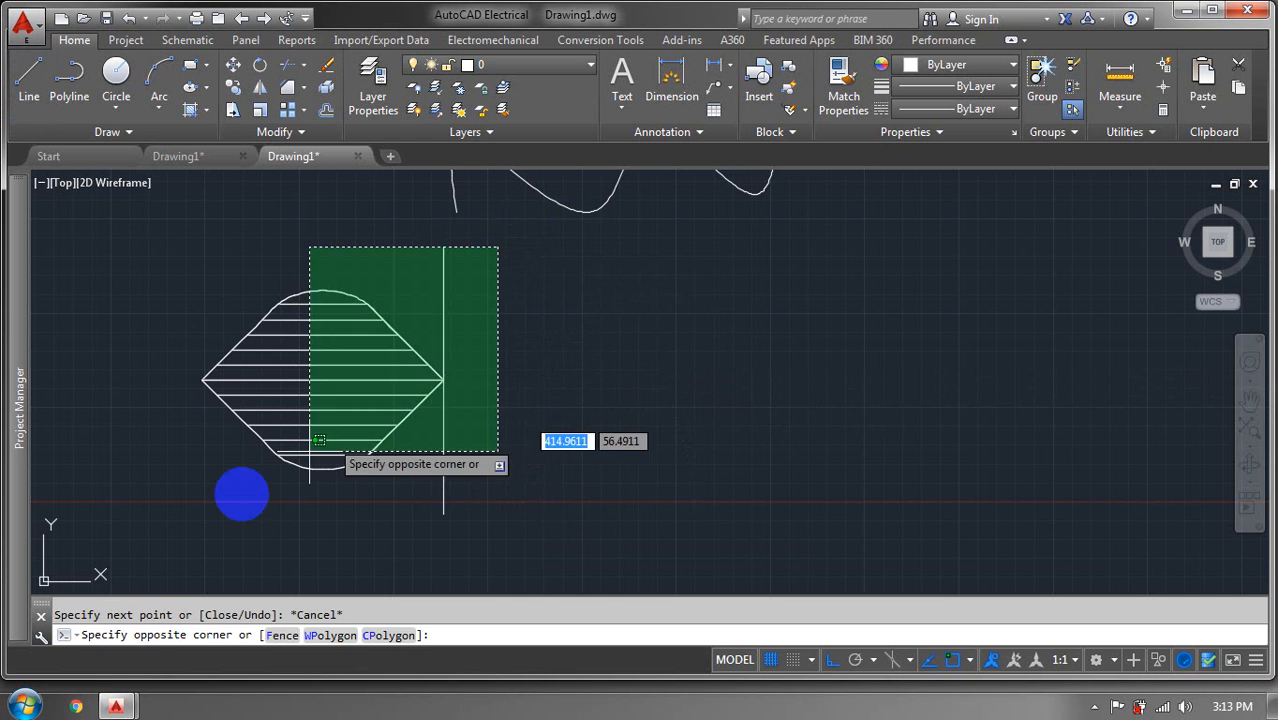
click(163, 522)
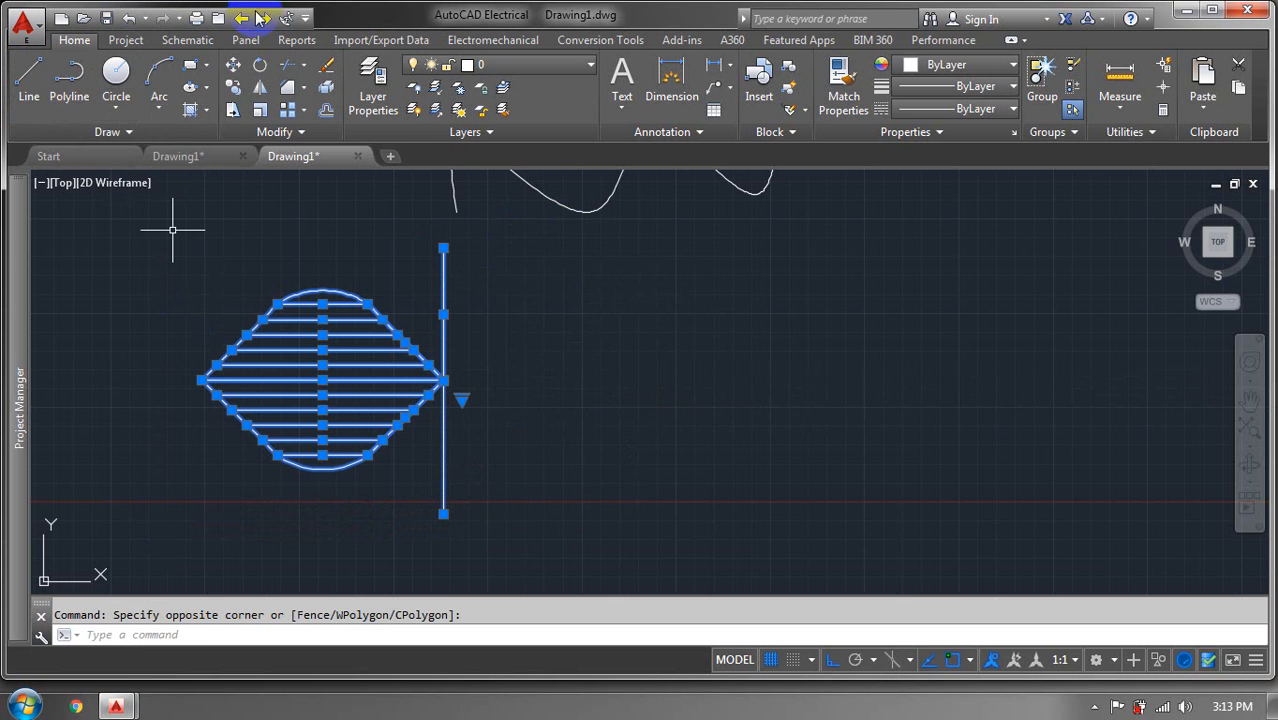
click(264, 136)
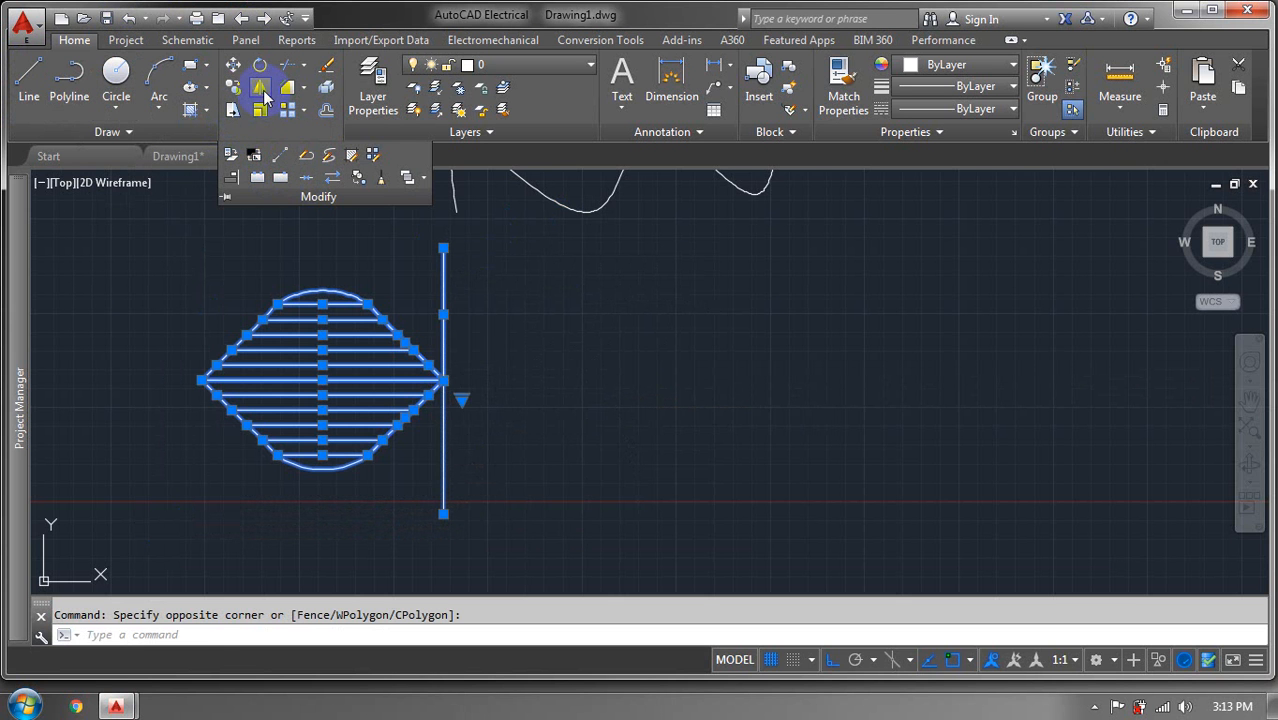
click(263, 92)
click(443, 249)
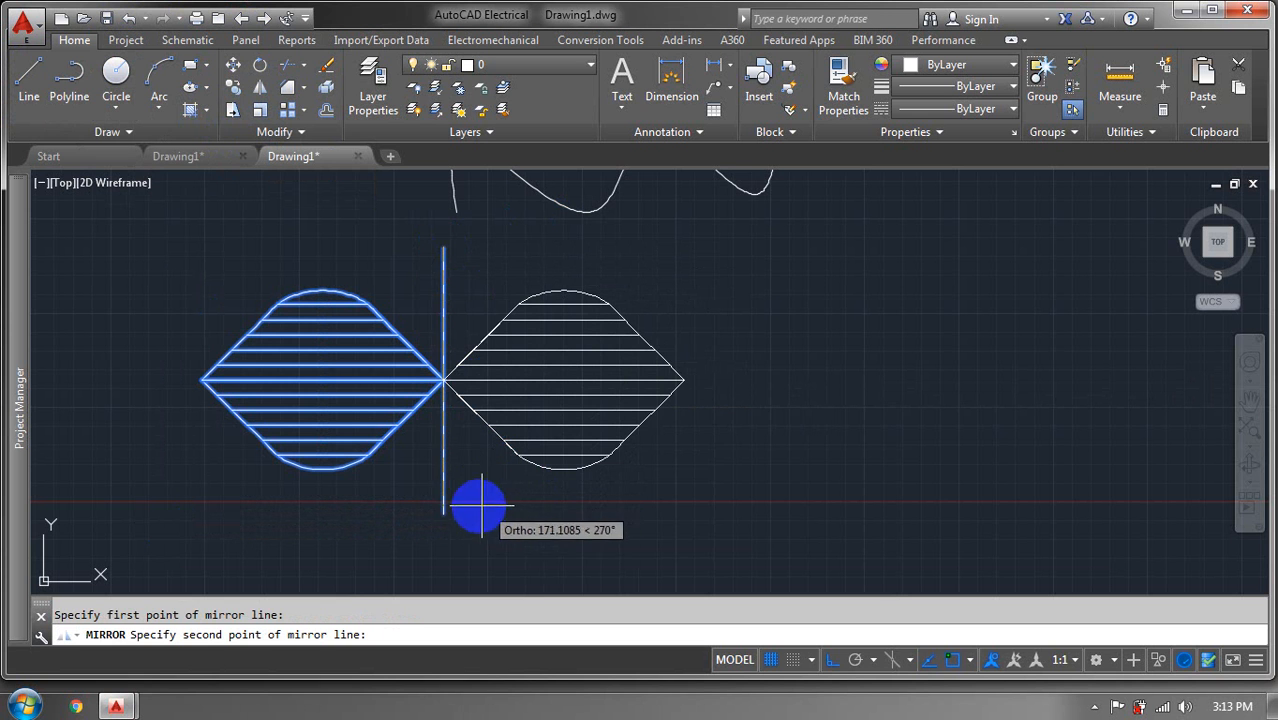
click(447, 511)
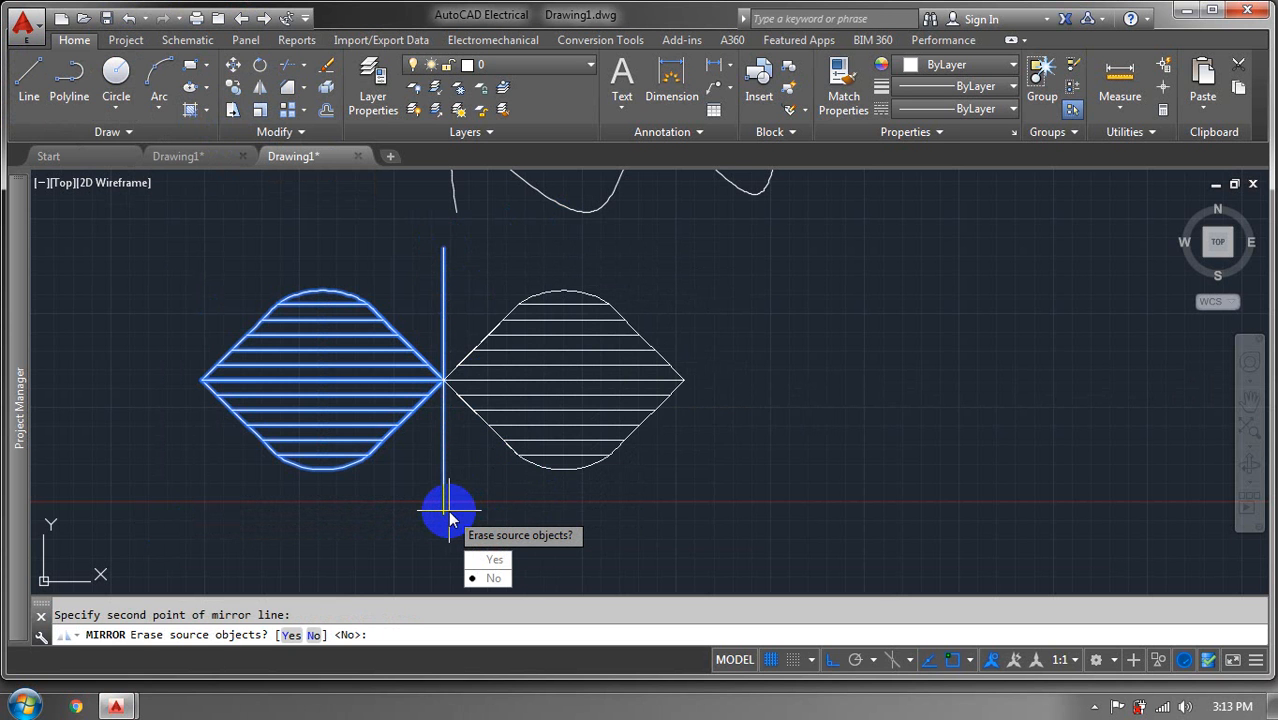
key(Return)
Delete the vertical line segments between the two striped shapes
click(509, 493)
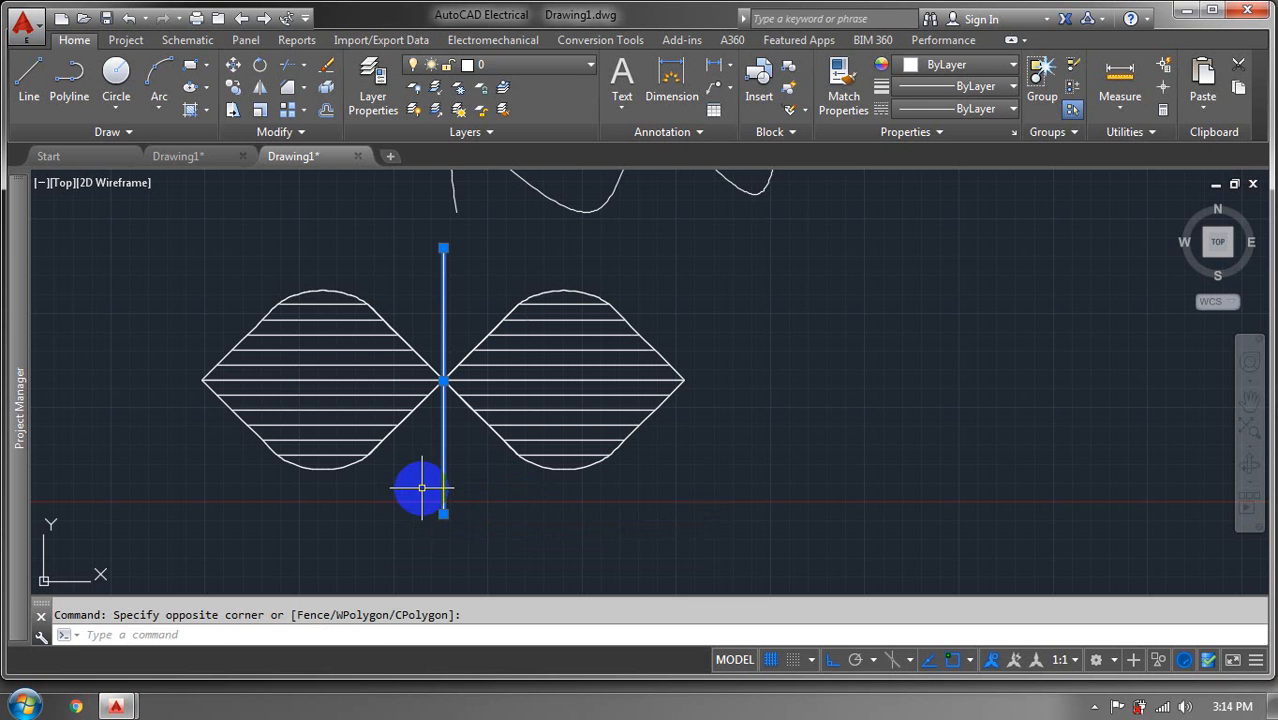
click(453, 279)
click(421, 302)
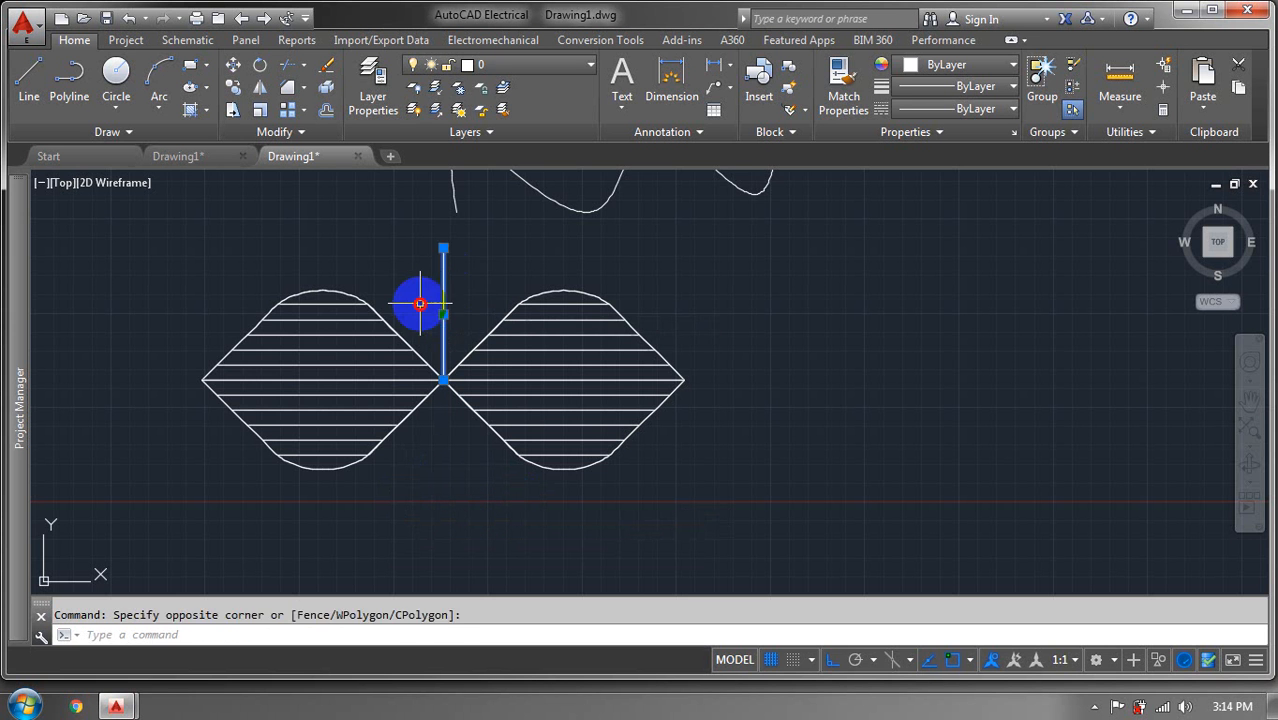
key(Delete)
Draw a vertical line upward from the leftmost corner of the paired striped shapes, ending above the spline
scroll(590, 463, down, 5)
mouse_move(586, 446)
middle_down()
mouse_move(491, 268)
mouse_move(516, 294)
mouse_move(515, 353)
middle_up()
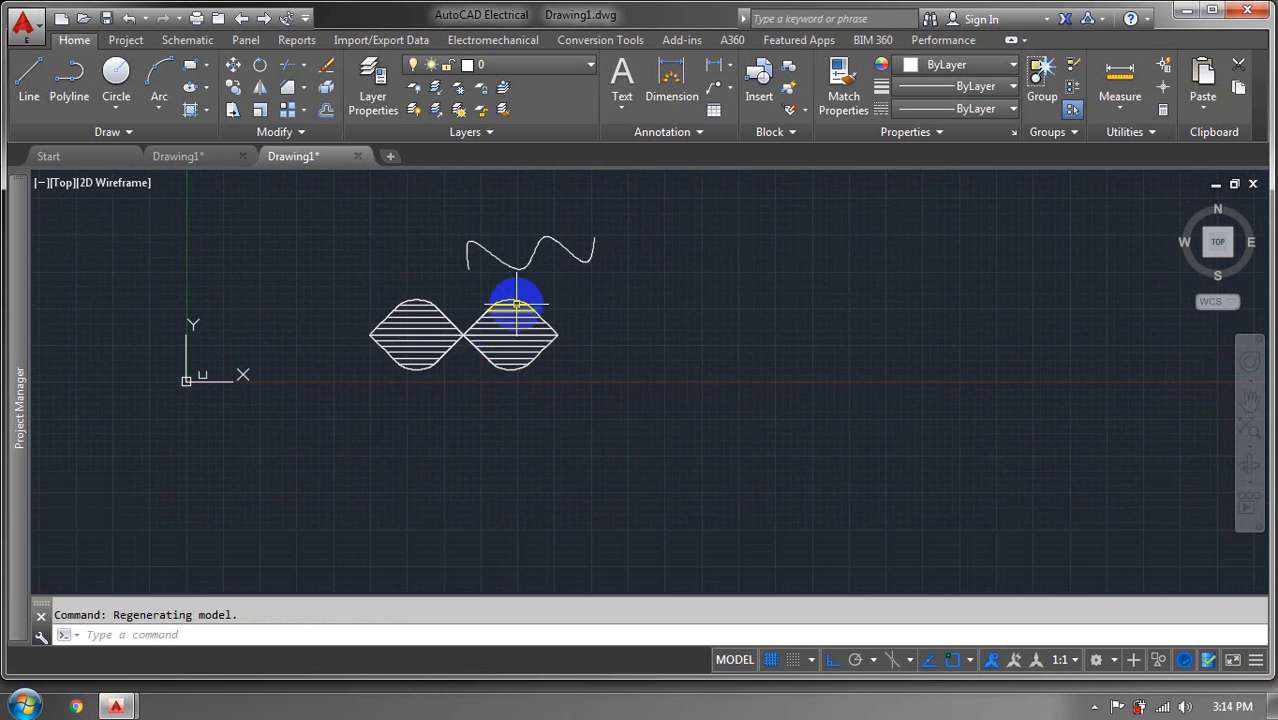
scroll(510, 300, up, 2)
mouse_move(475, 411)
middle_down()
mouse_move(457, 480)
mouse_move(457, 448)
mouse_move(582, 439)
mouse_move(410, 434)
middle_up()
scroll(190, 360, up, 2)
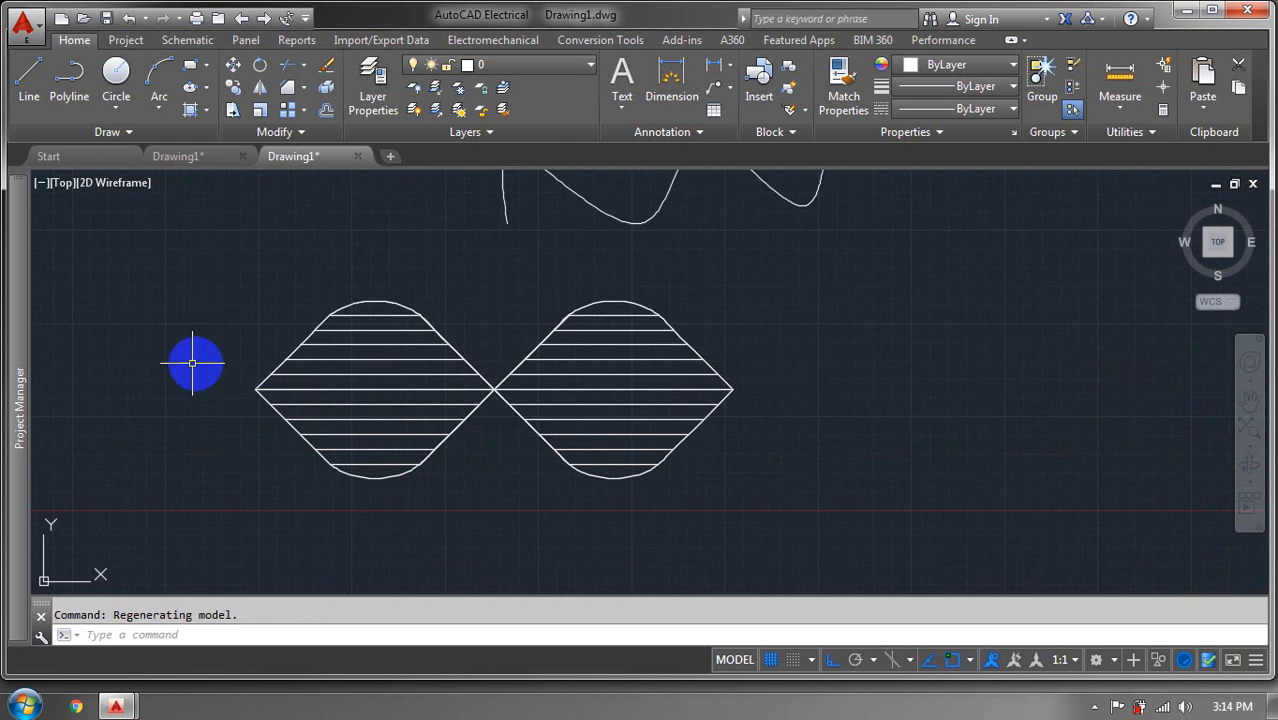
scroll(256, 365, down, 2)
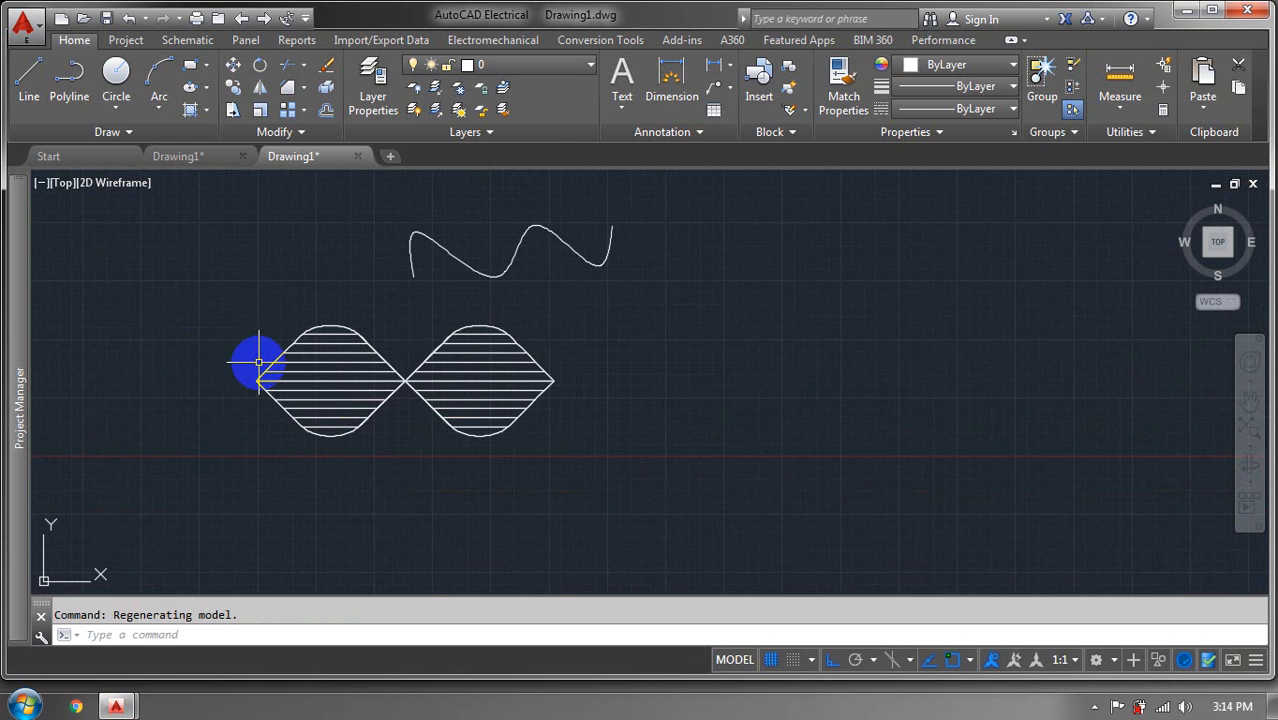
click(29, 77)
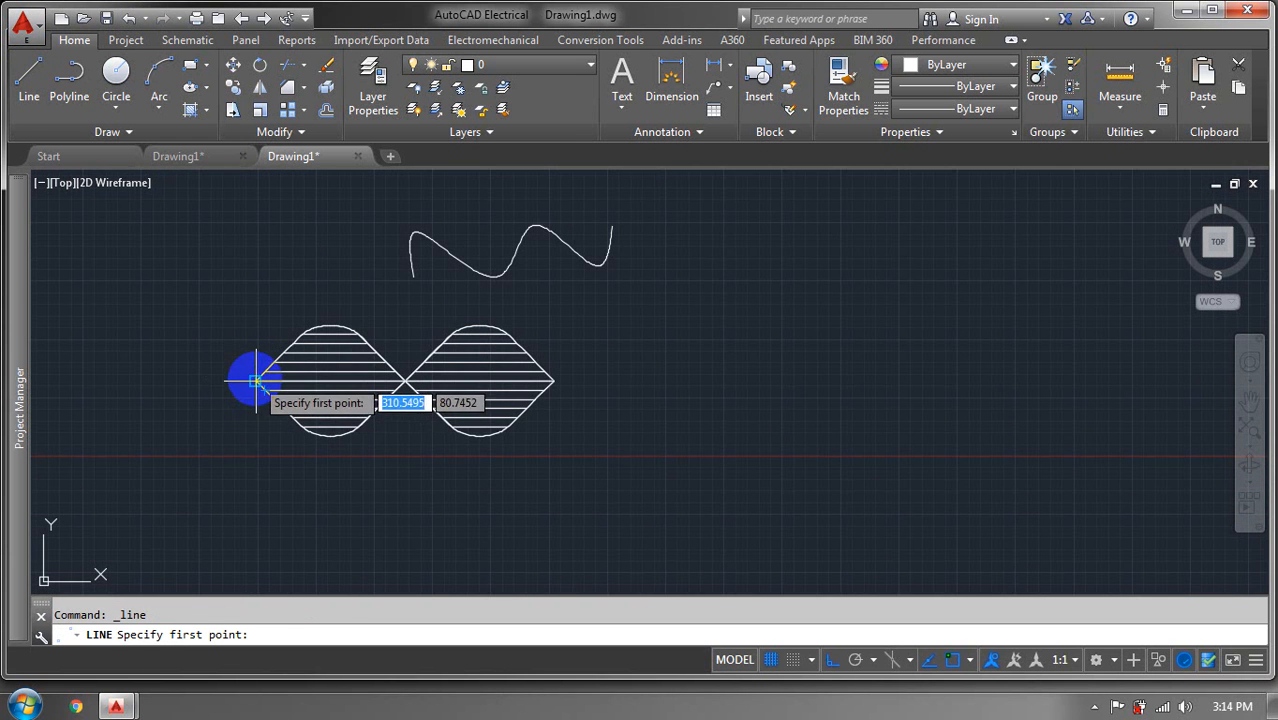
click(256, 380)
click(234, 189)
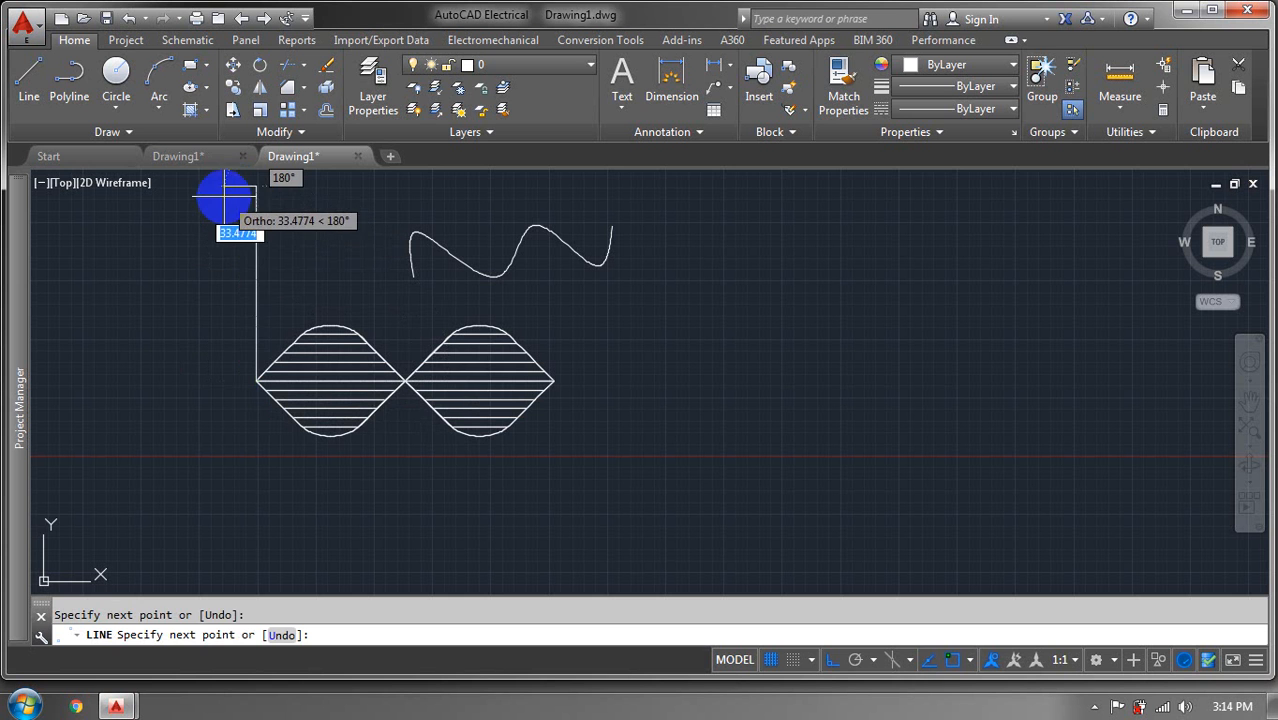
key(Escape)
From the leftmost corner, draw a horizontal line about 892 units to the right and a vertical line downward past the shapes
click(22, 95)
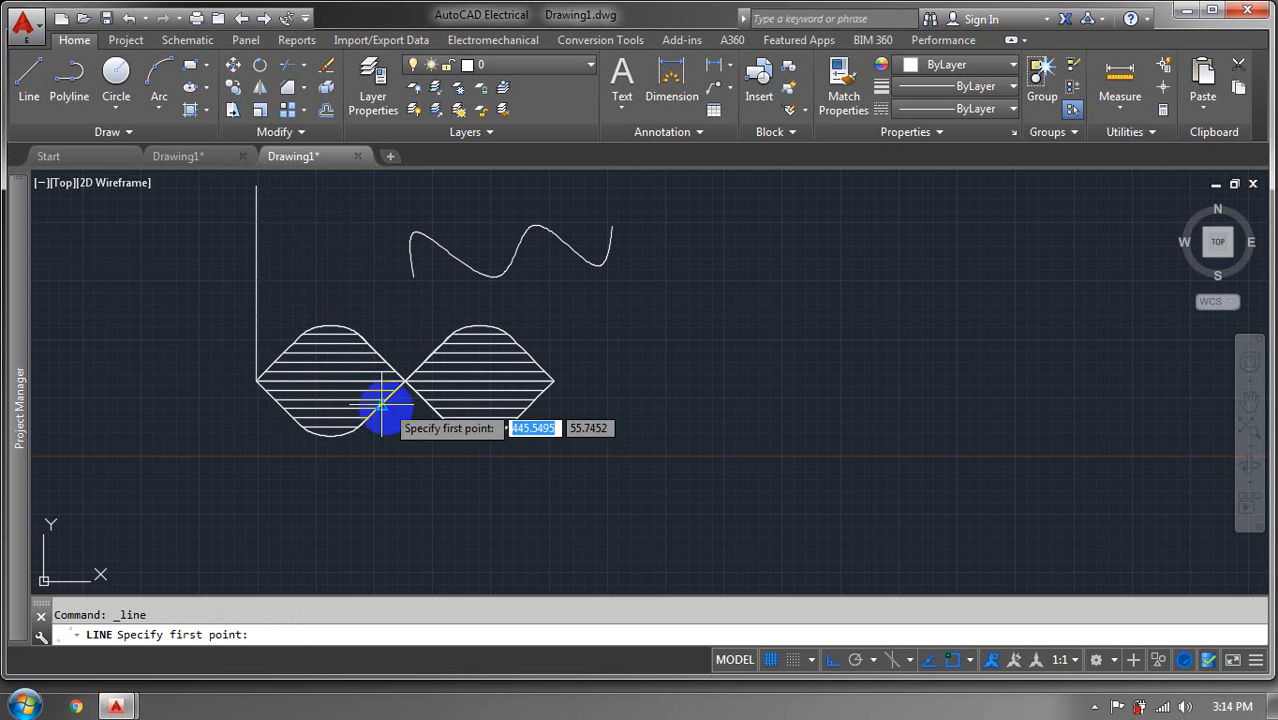
click(256, 380)
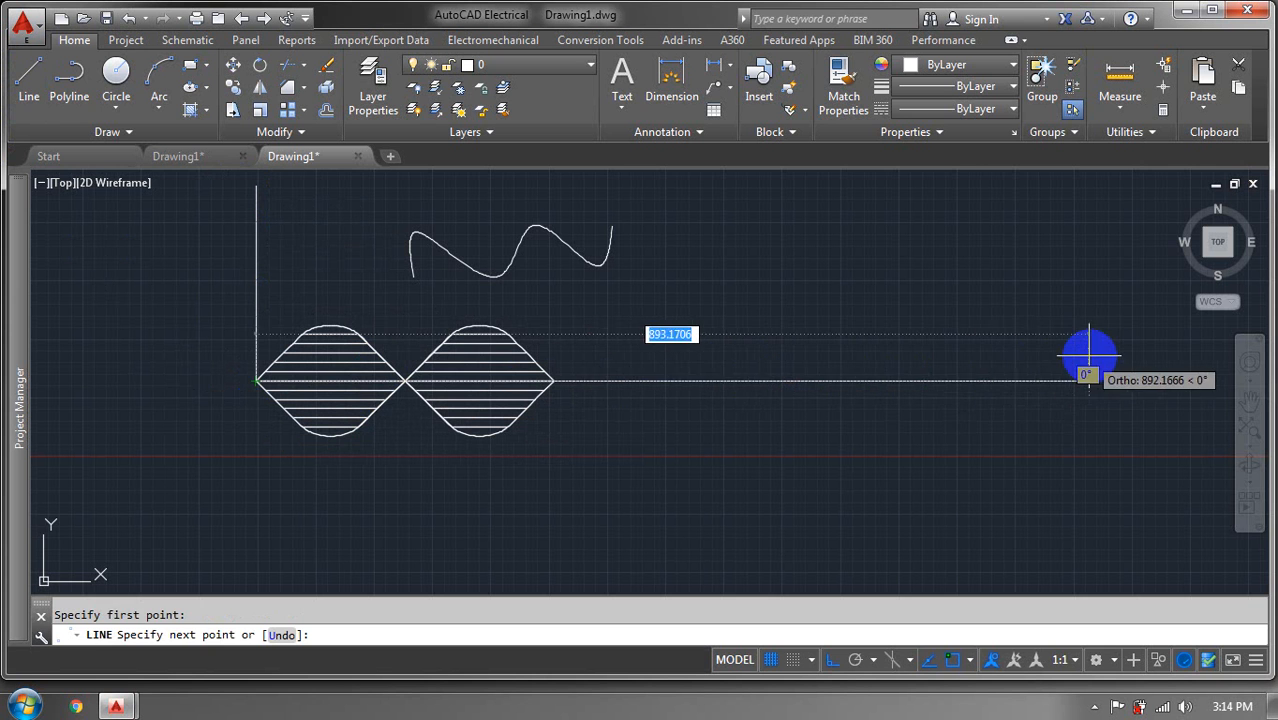
click(1090, 368)
key(Escape)
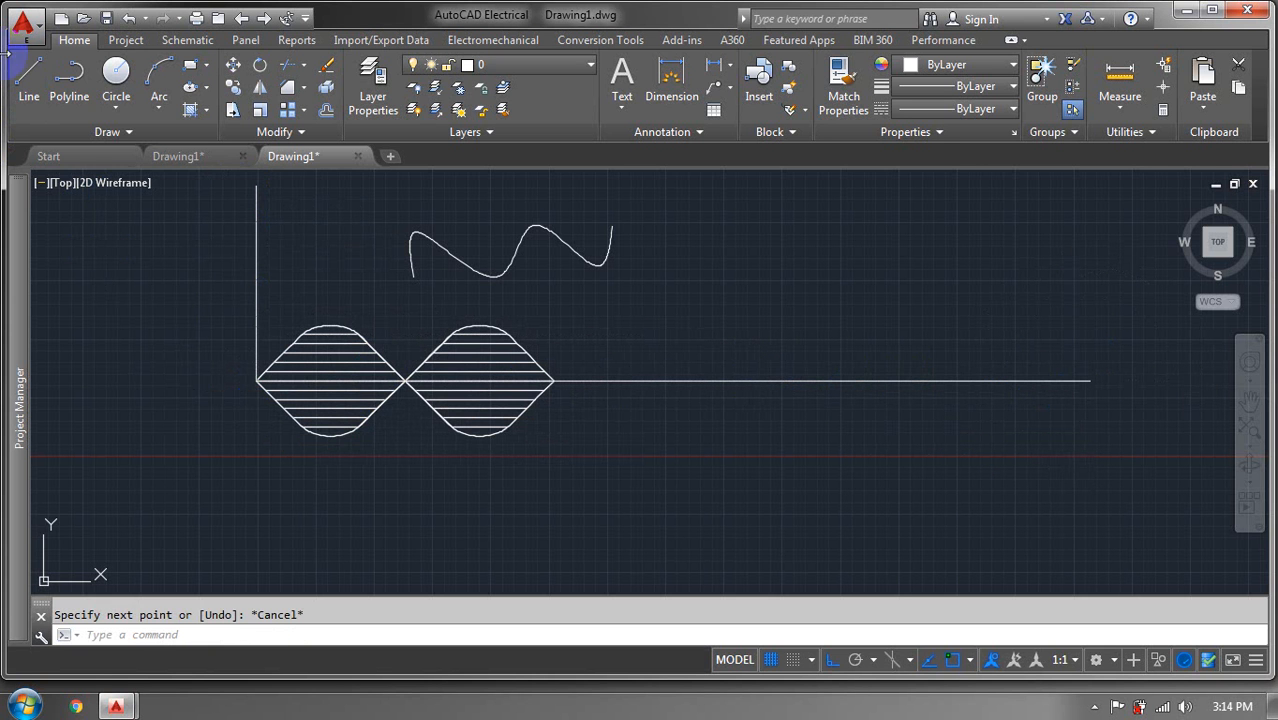
click(30, 80)
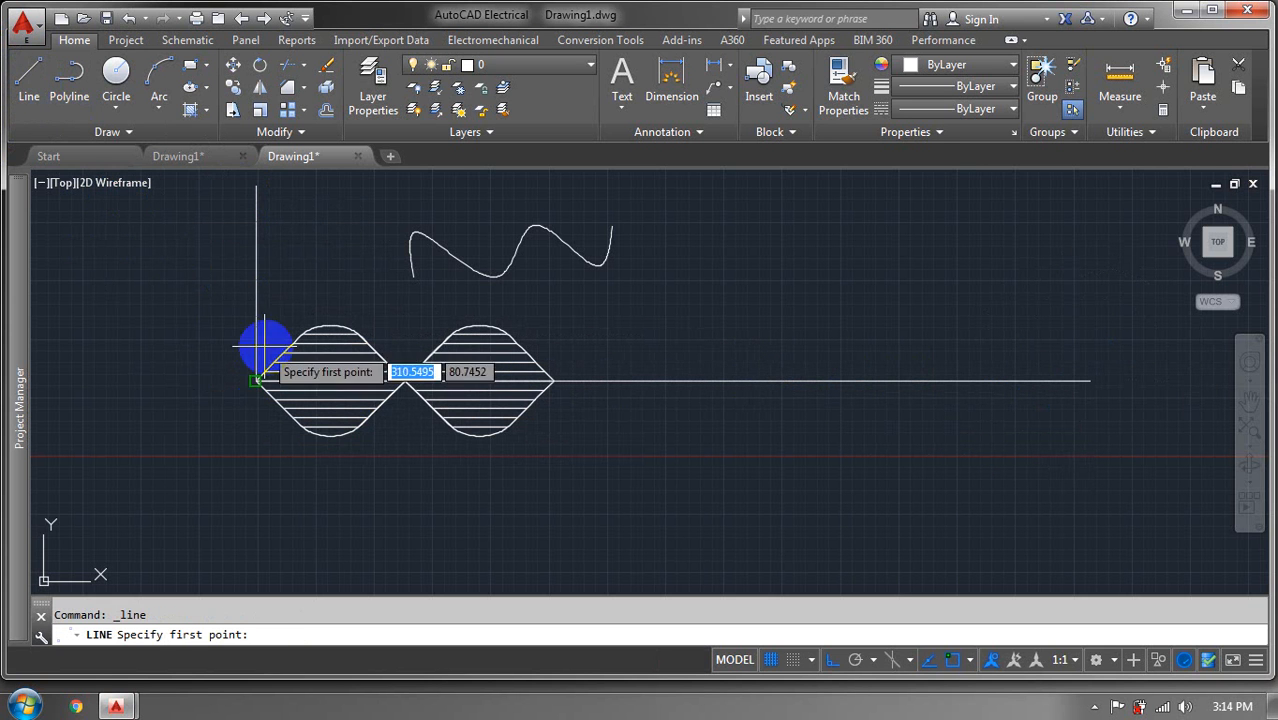
click(256, 381)
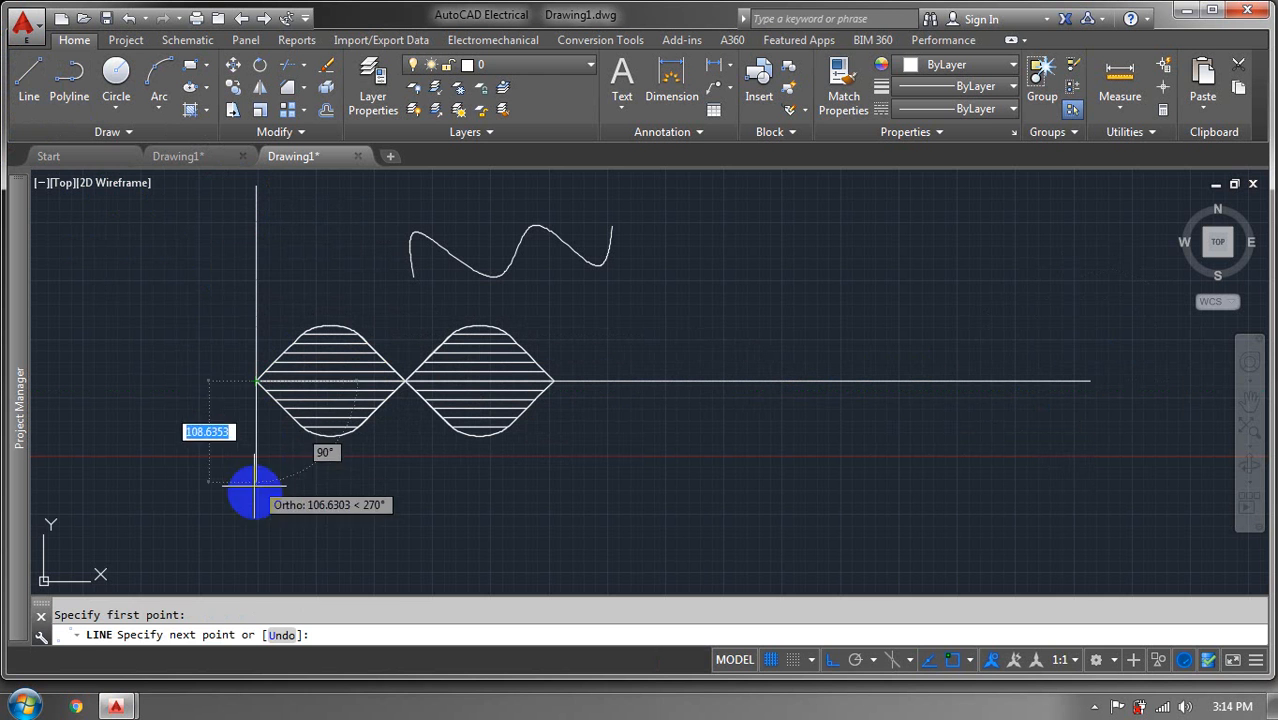
key(Escape)
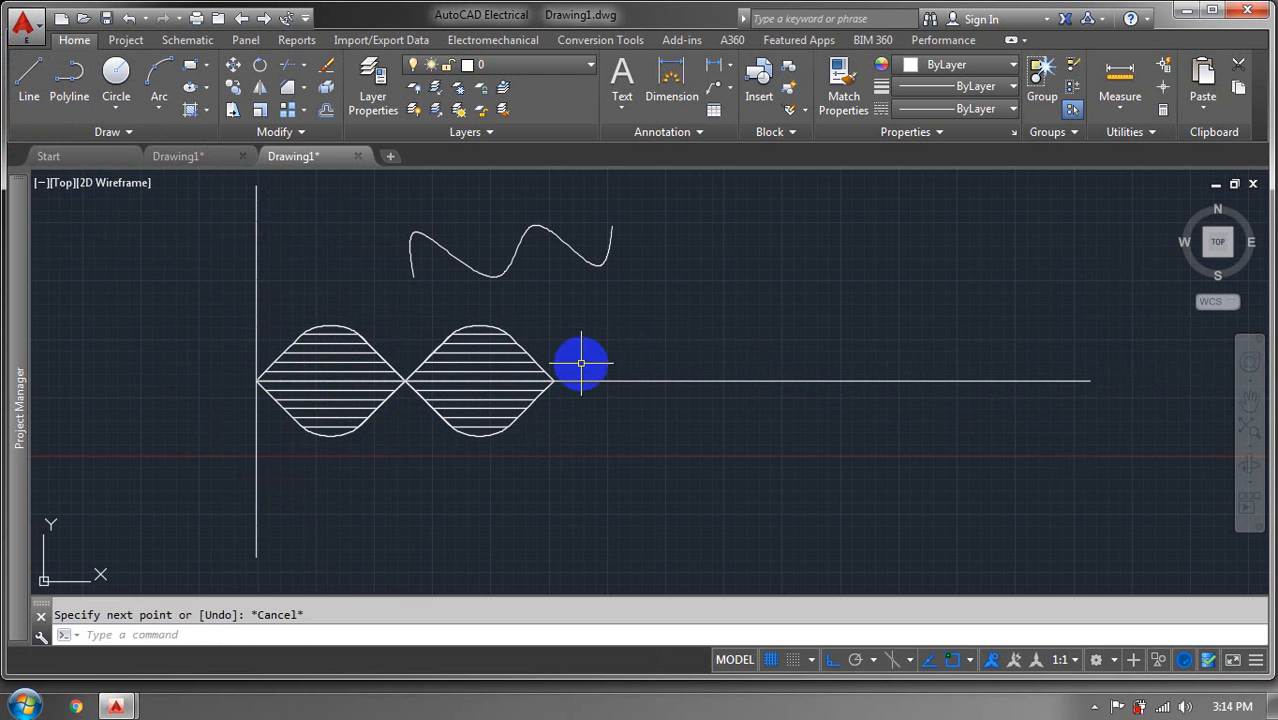
Erase the wavy spline above the striped shapes
middle_drag(581, 363, 502, 472)
click(580, 283)
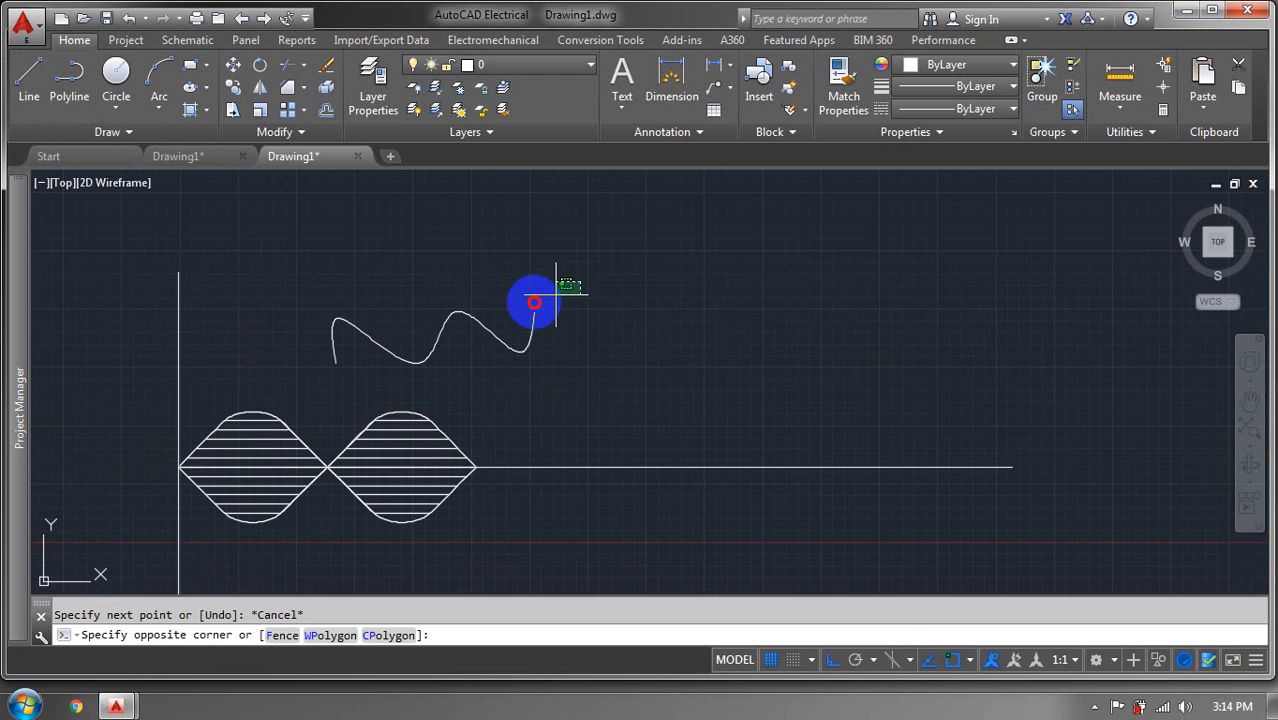
click(236, 352)
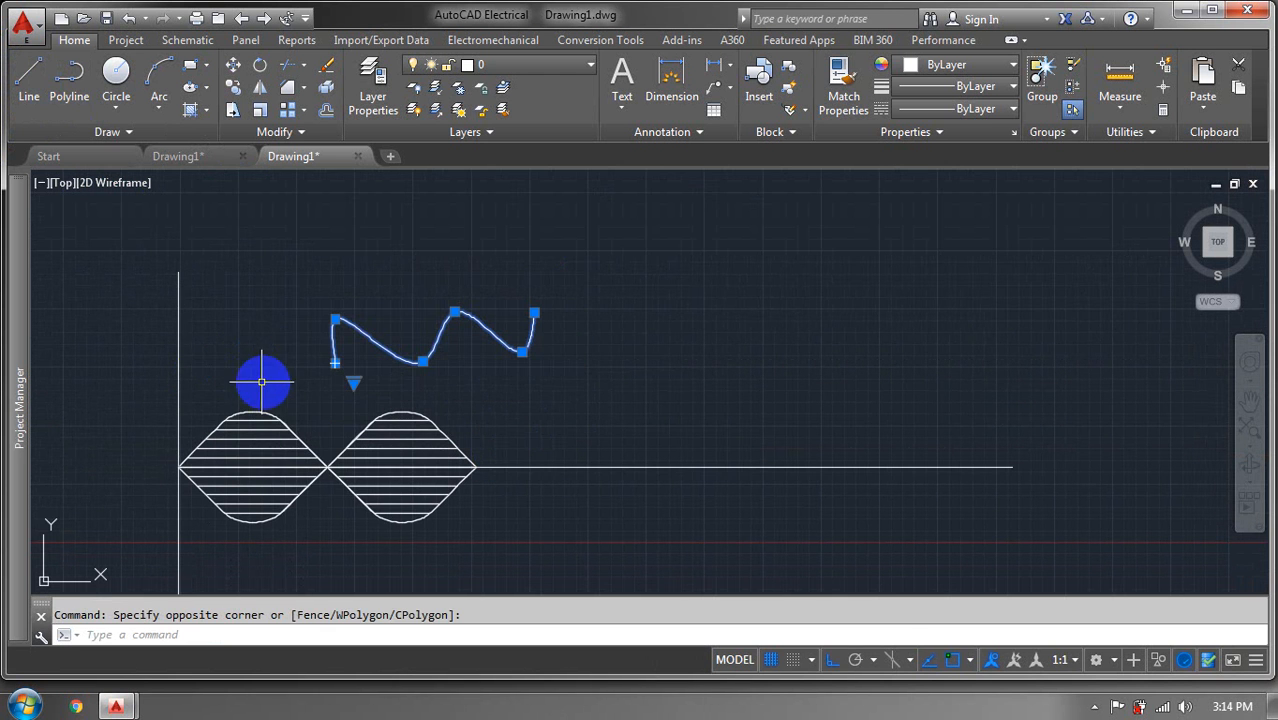
click(322, 70)
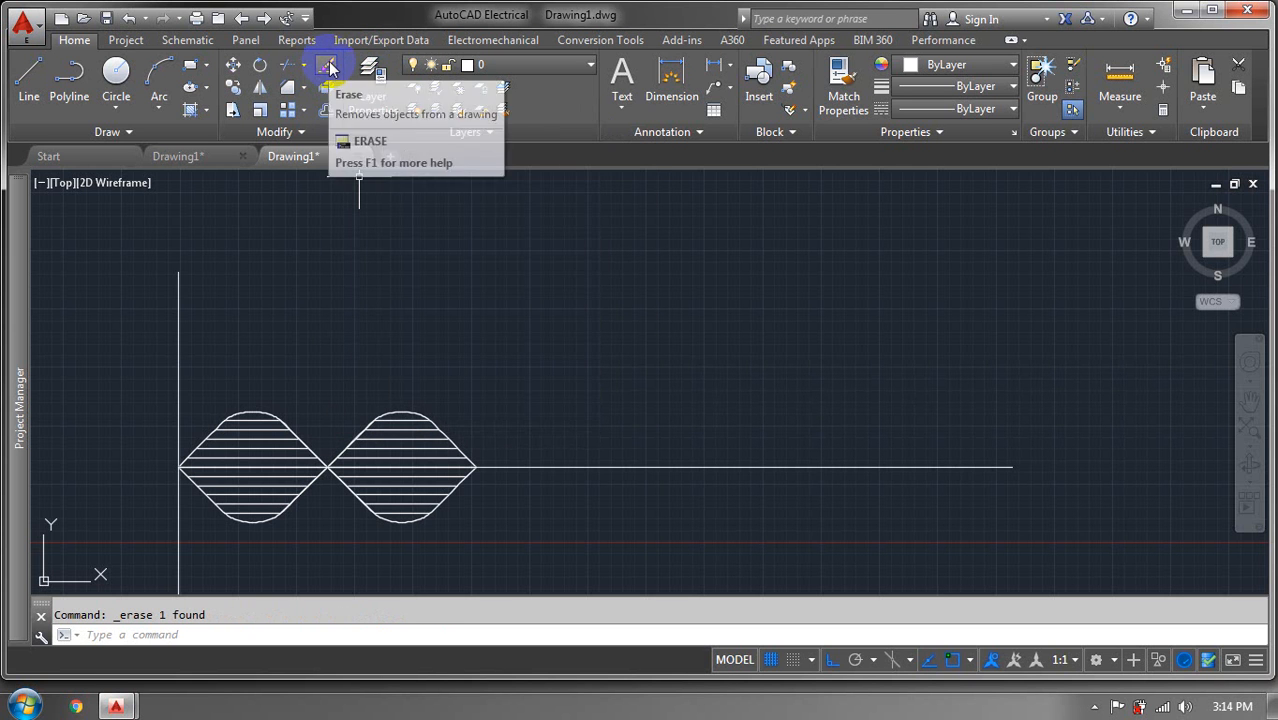
scroll(490, 370, down, 4)
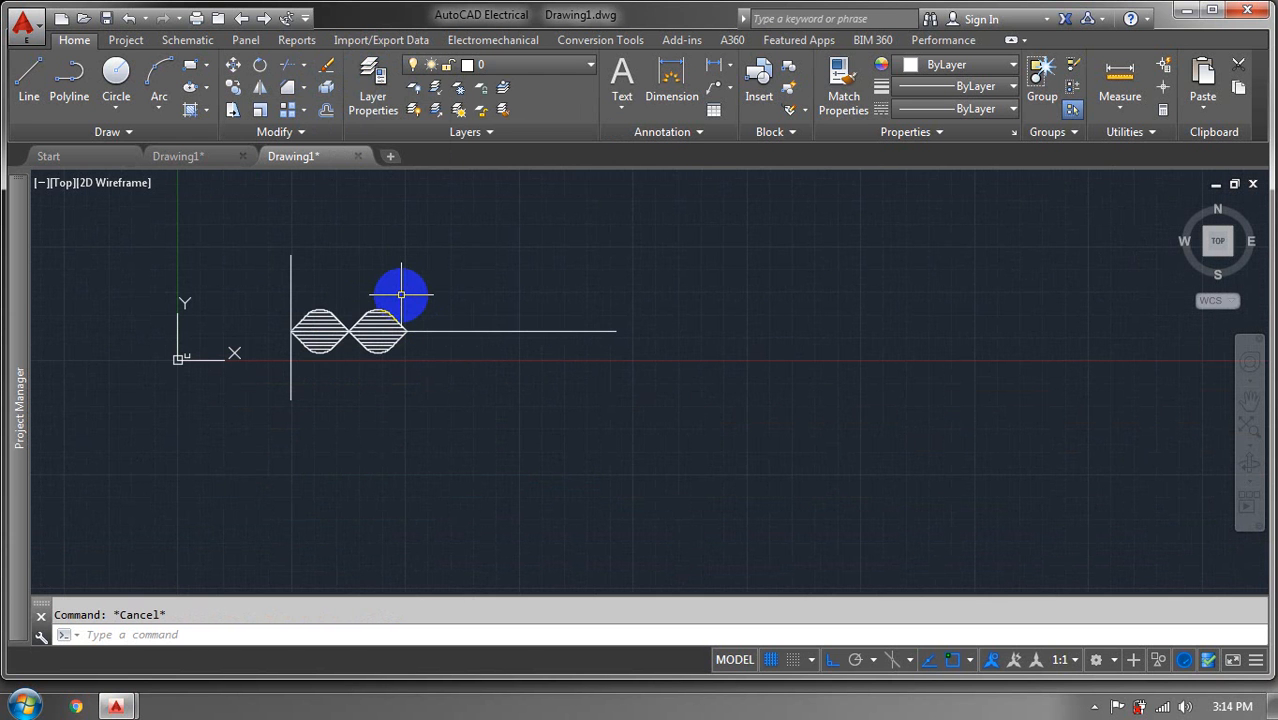
scroll(401, 380, up, 5)
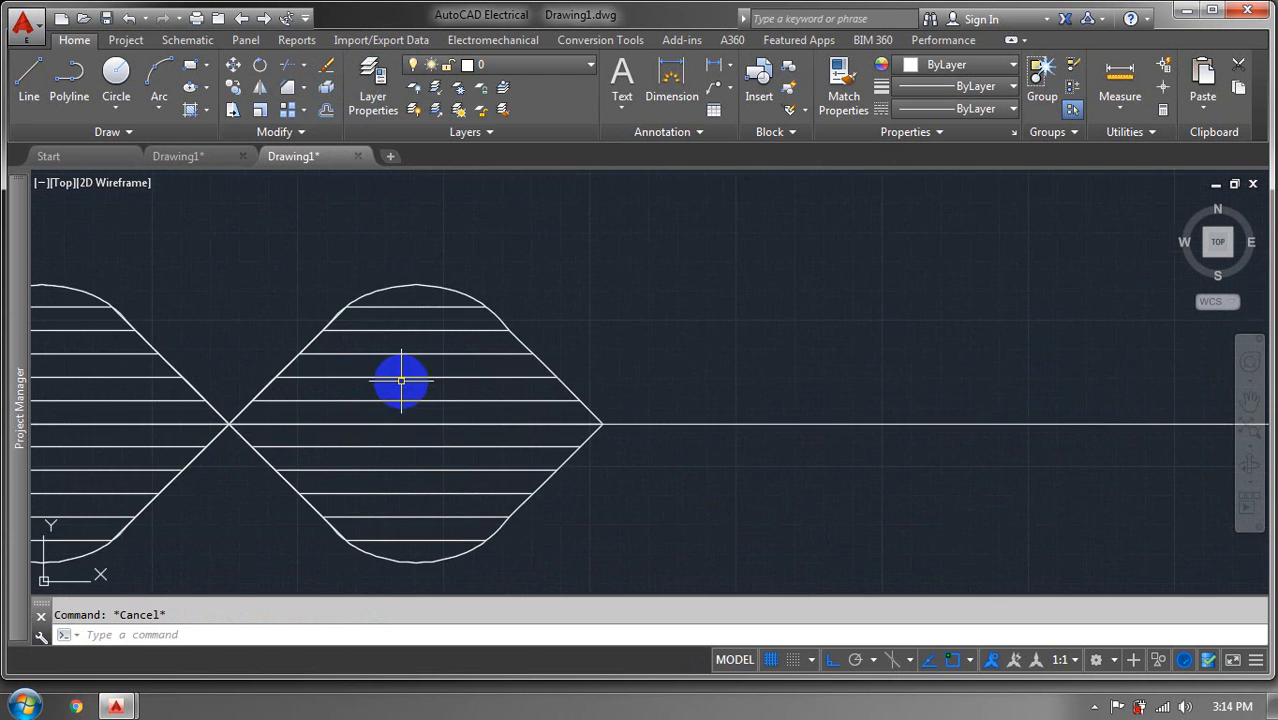
scroll(407, 378, down, 3)
middle_drag(422, 363, 448, 351)
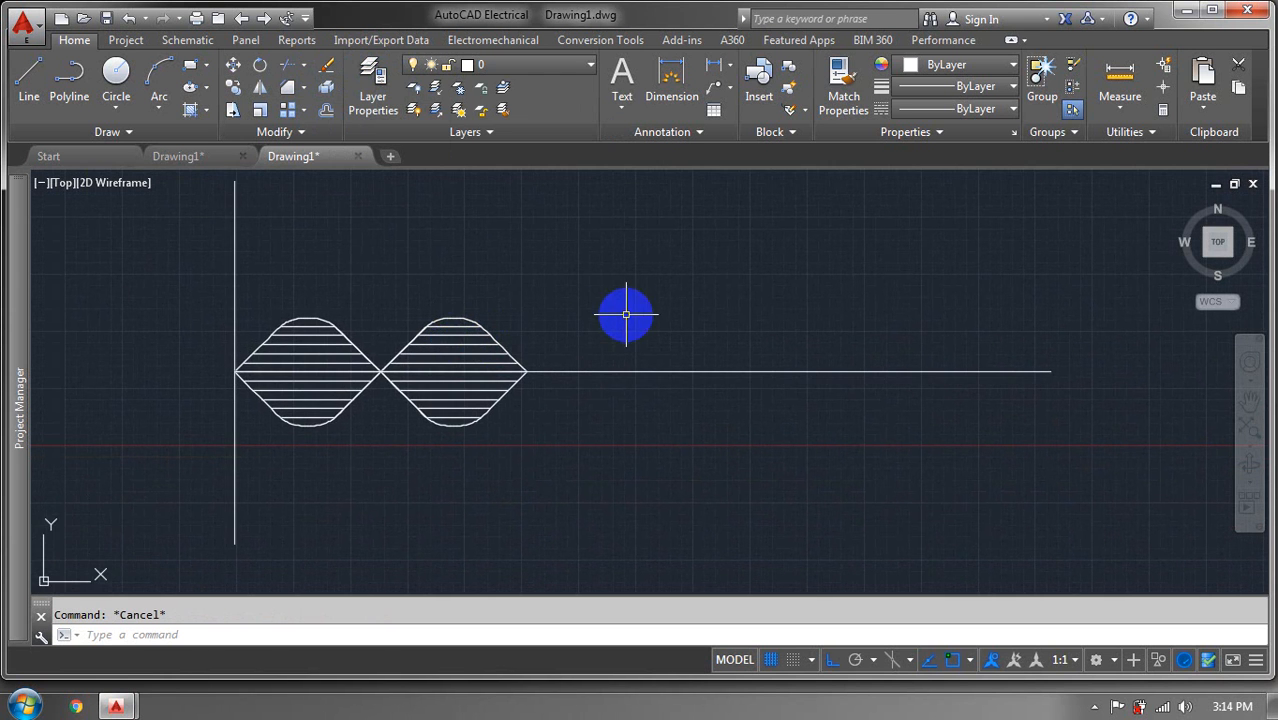
scroll(631, 325, down, 2)
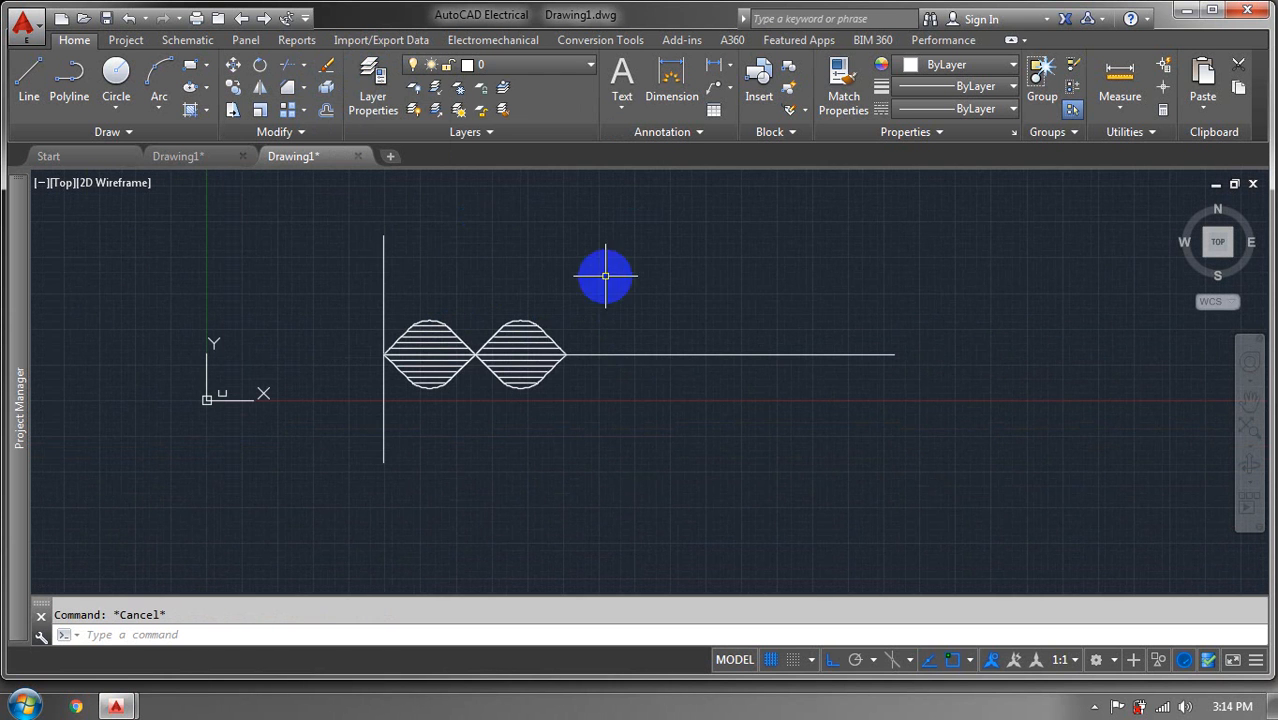
middle_drag(522, 328, 334, 322)
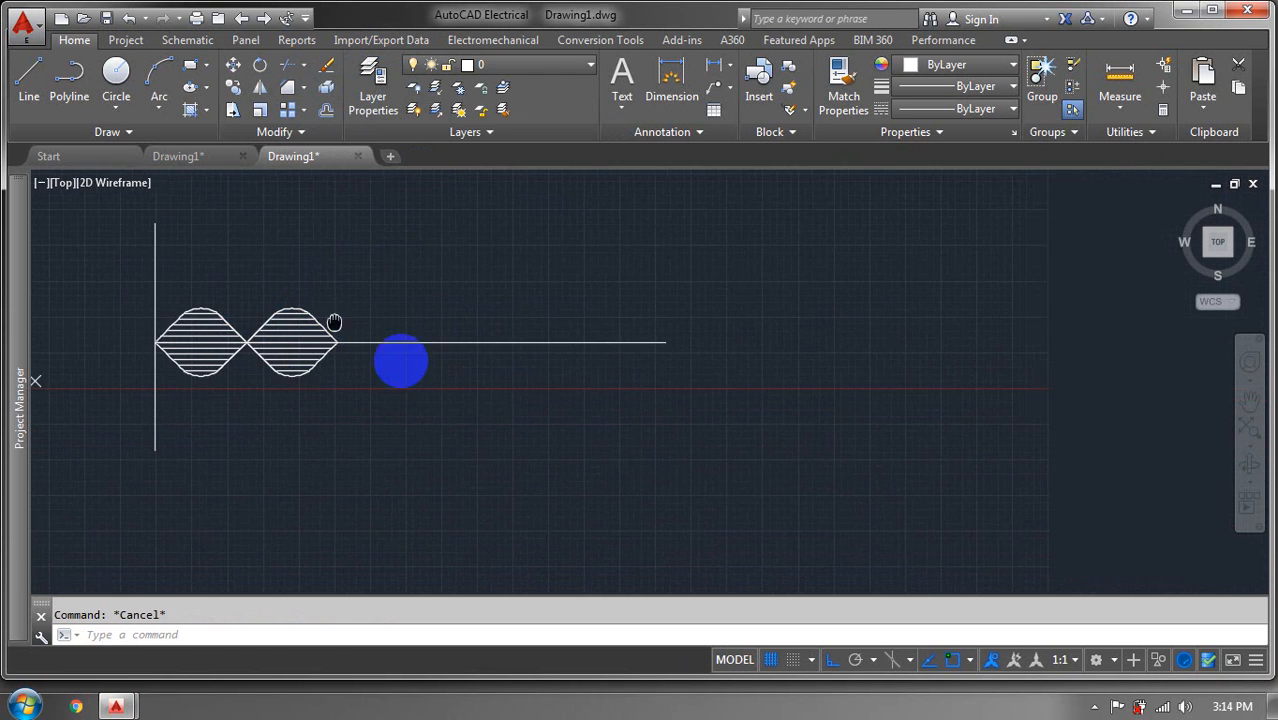
Turn off the Endpoint, Midpoint, Center, Node, Quadrant and Perpendicular object snaps, and try starting a line without snapping
click(844, 659)
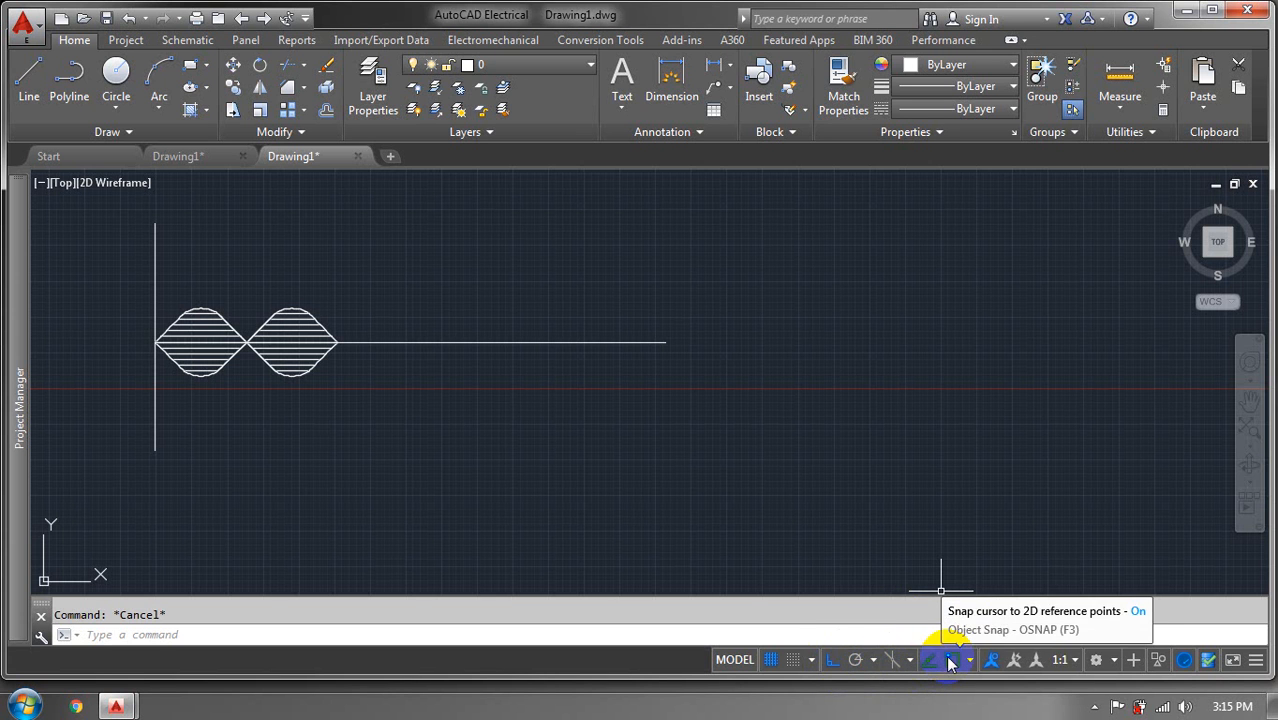
click(29, 80)
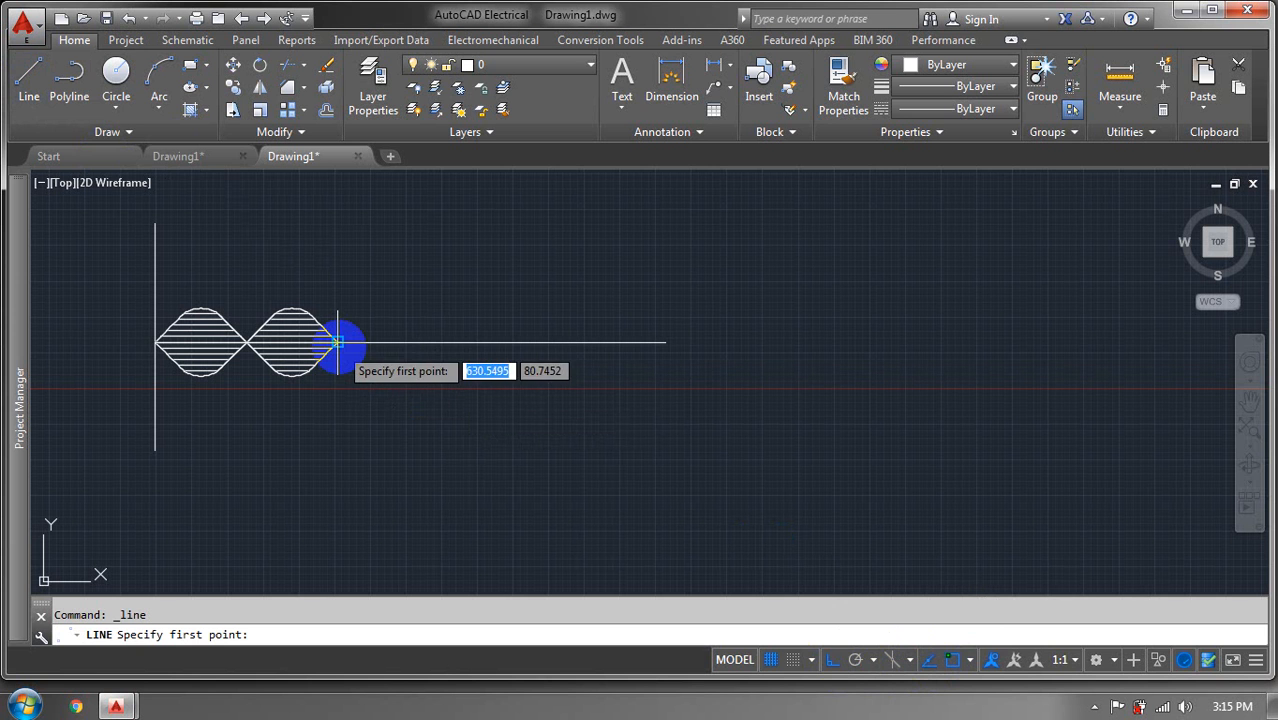
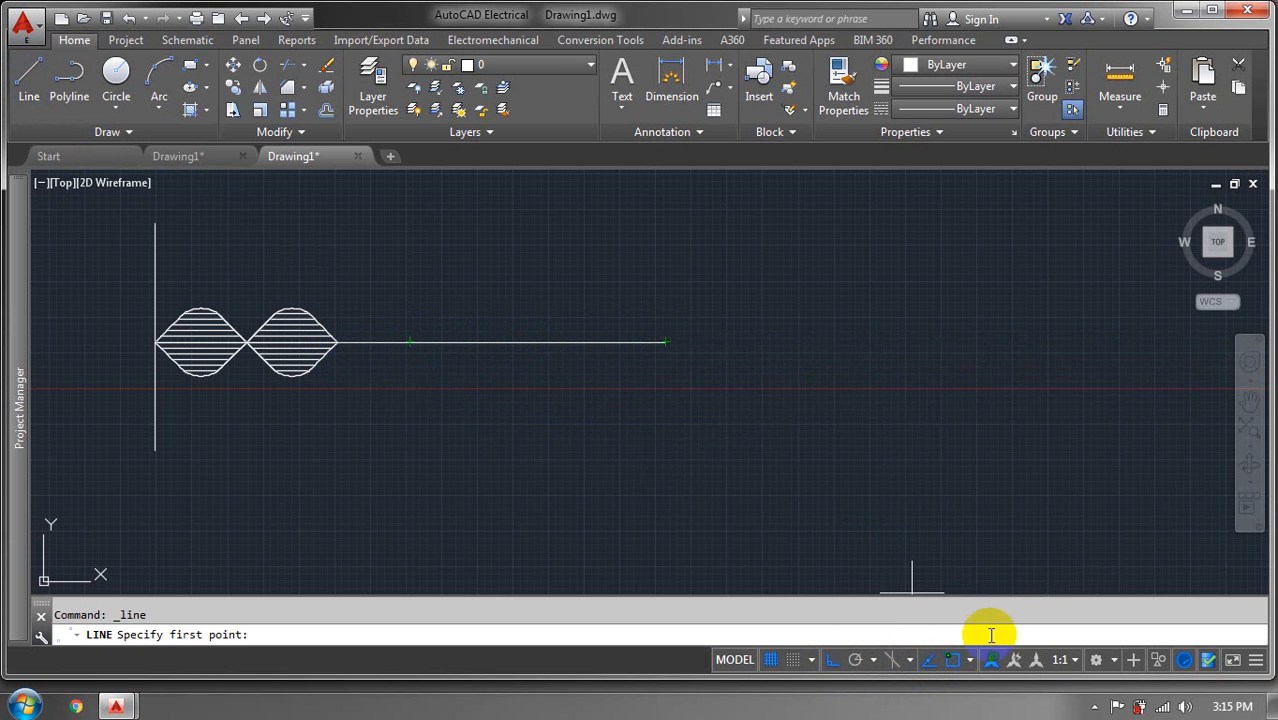
click(962, 660)
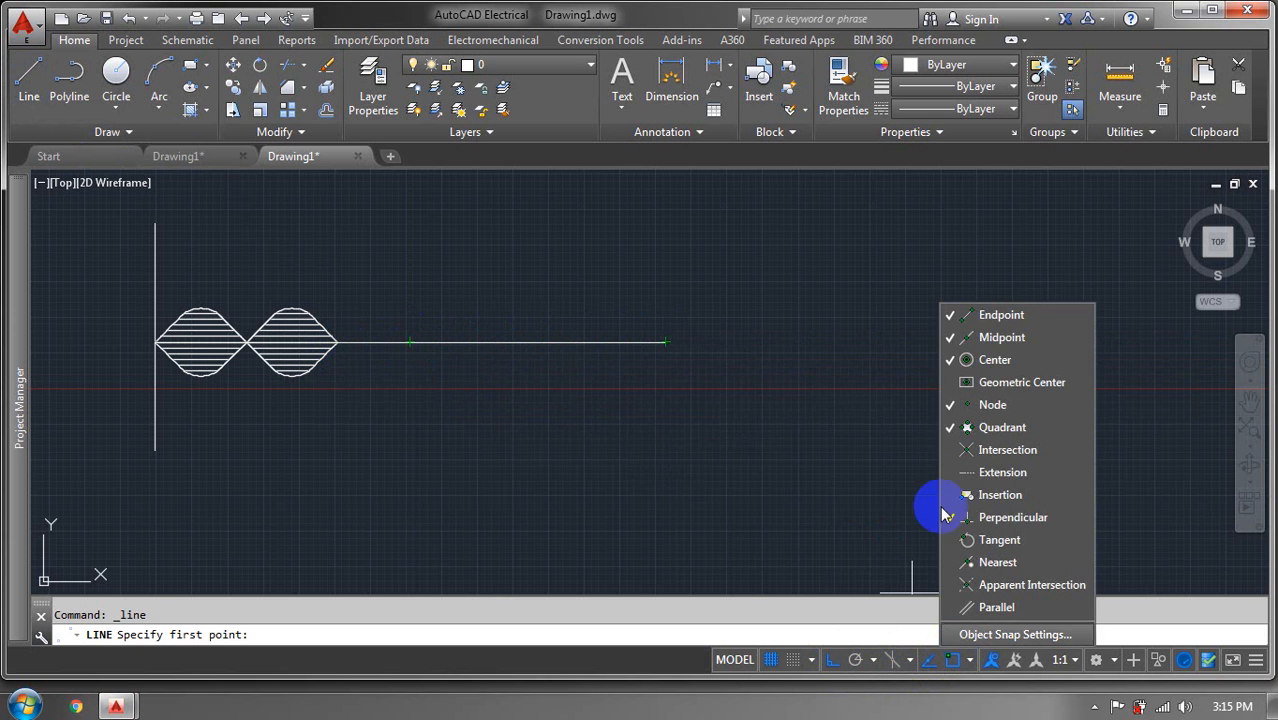
click(954, 319)
click(949, 340)
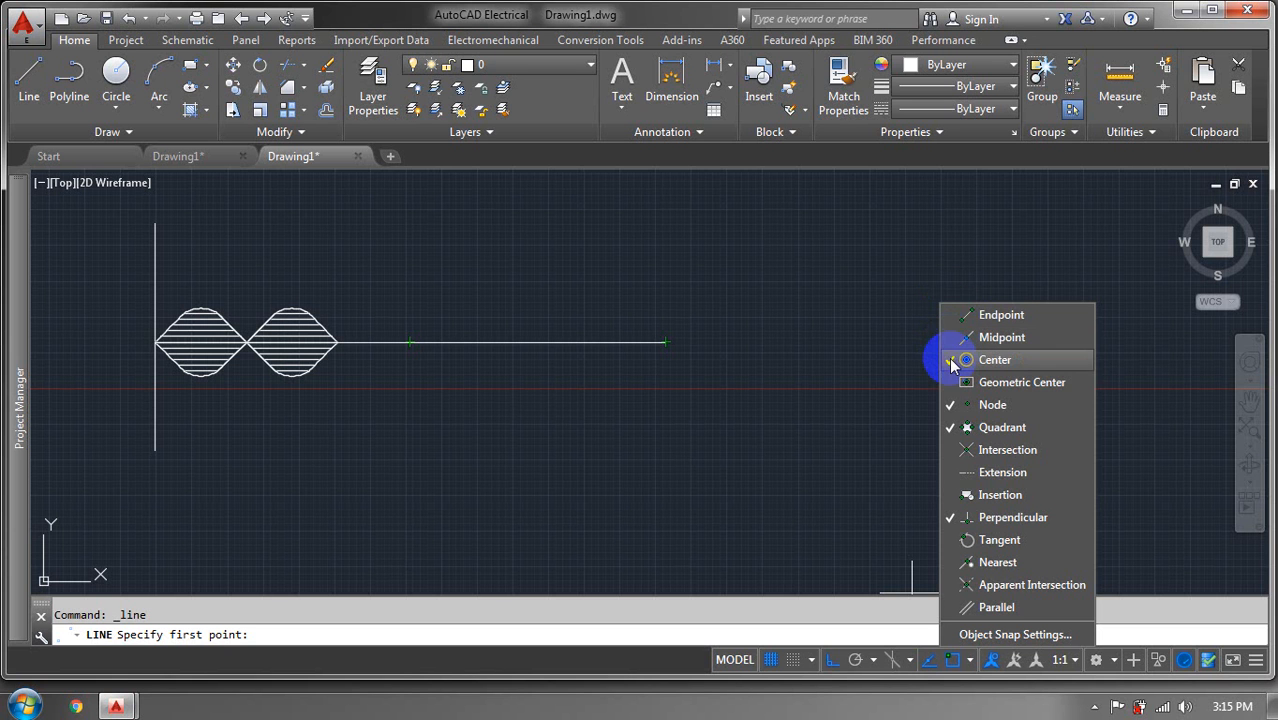
click(952, 359)
click(952, 404)
click(957, 428)
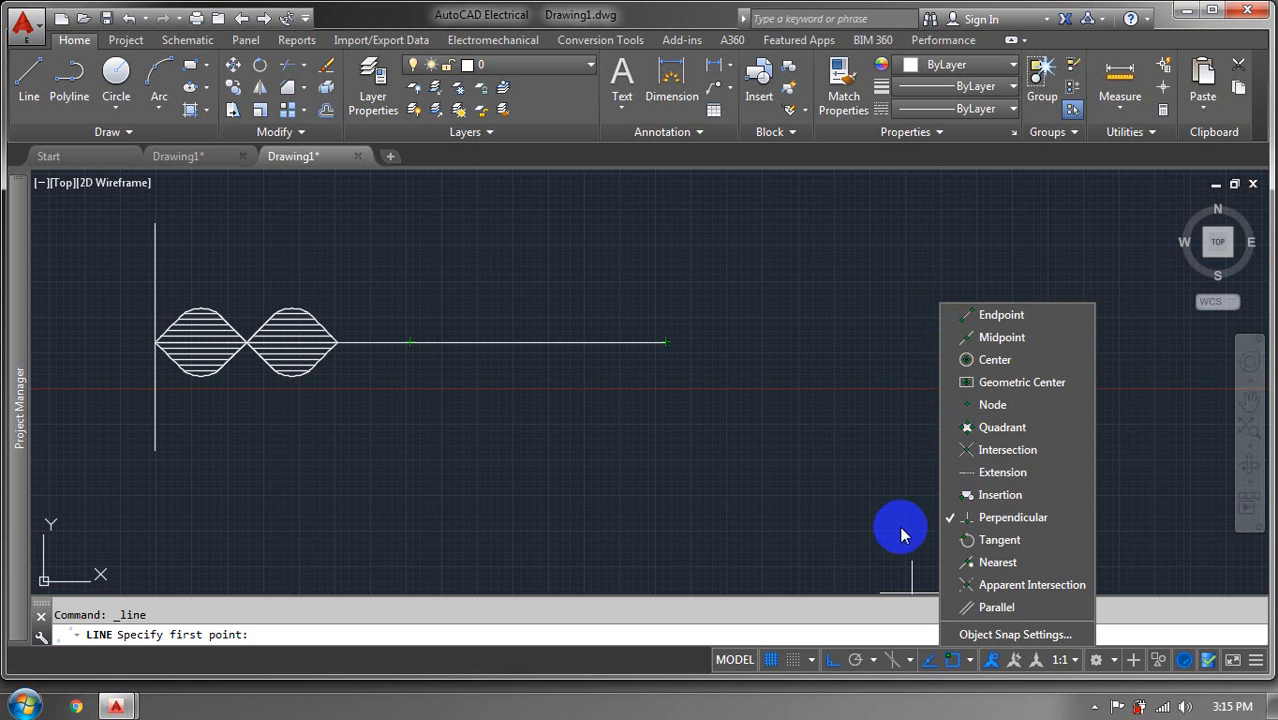
click(952, 519)
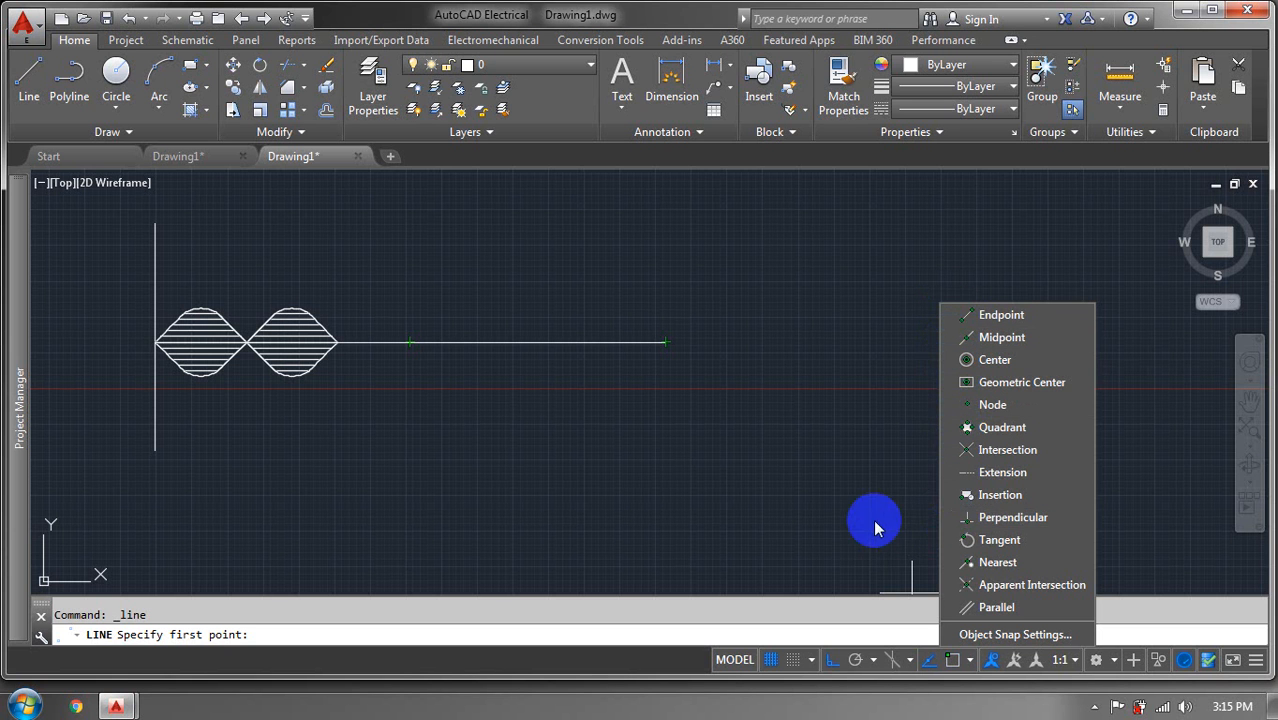
click(804, 520)
click(524, 382)
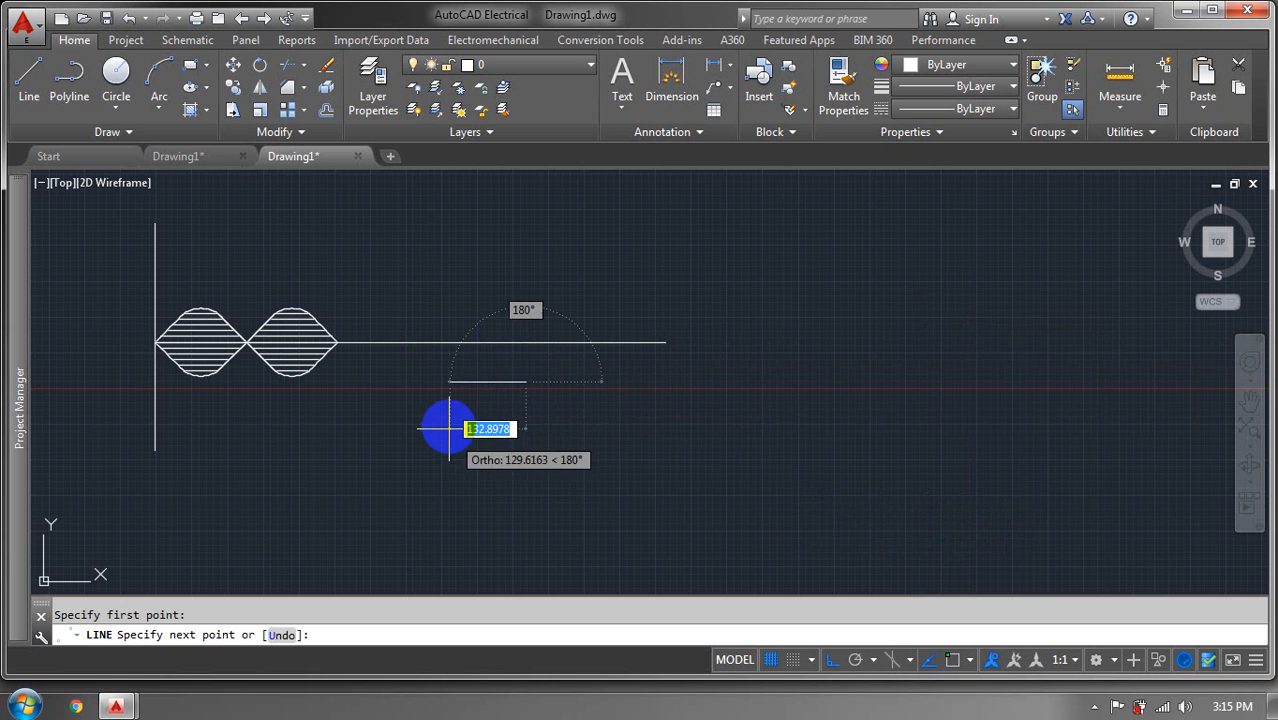
key(Escape)
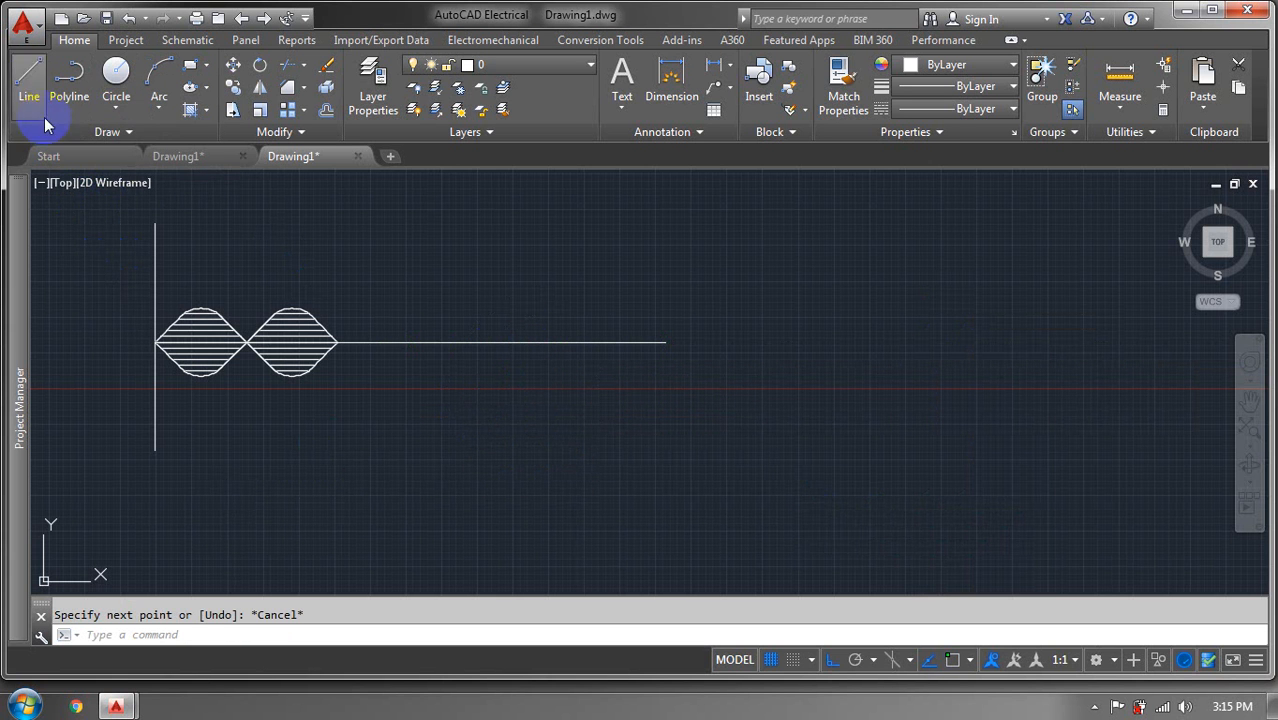
Restart the Line command and enable the Endpoint, Midpoint, Center, Node and Intersection object snaps
click(29, 78)
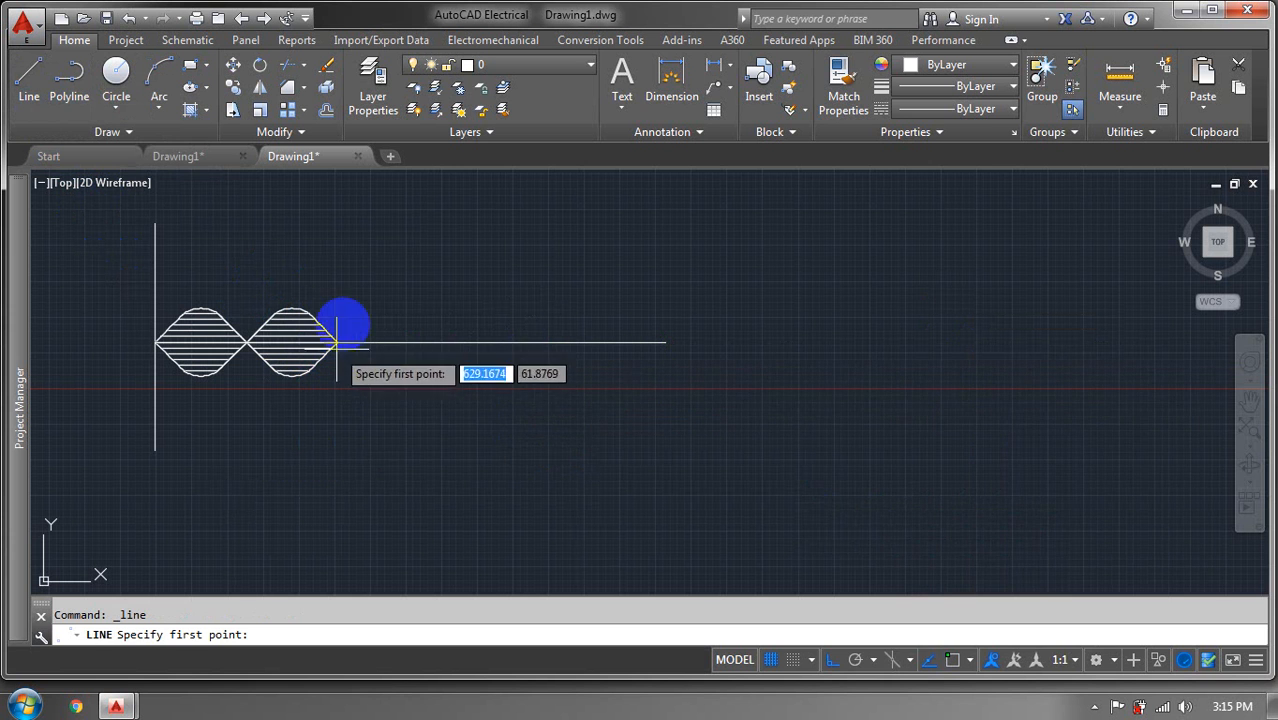
right_click(950, 660)
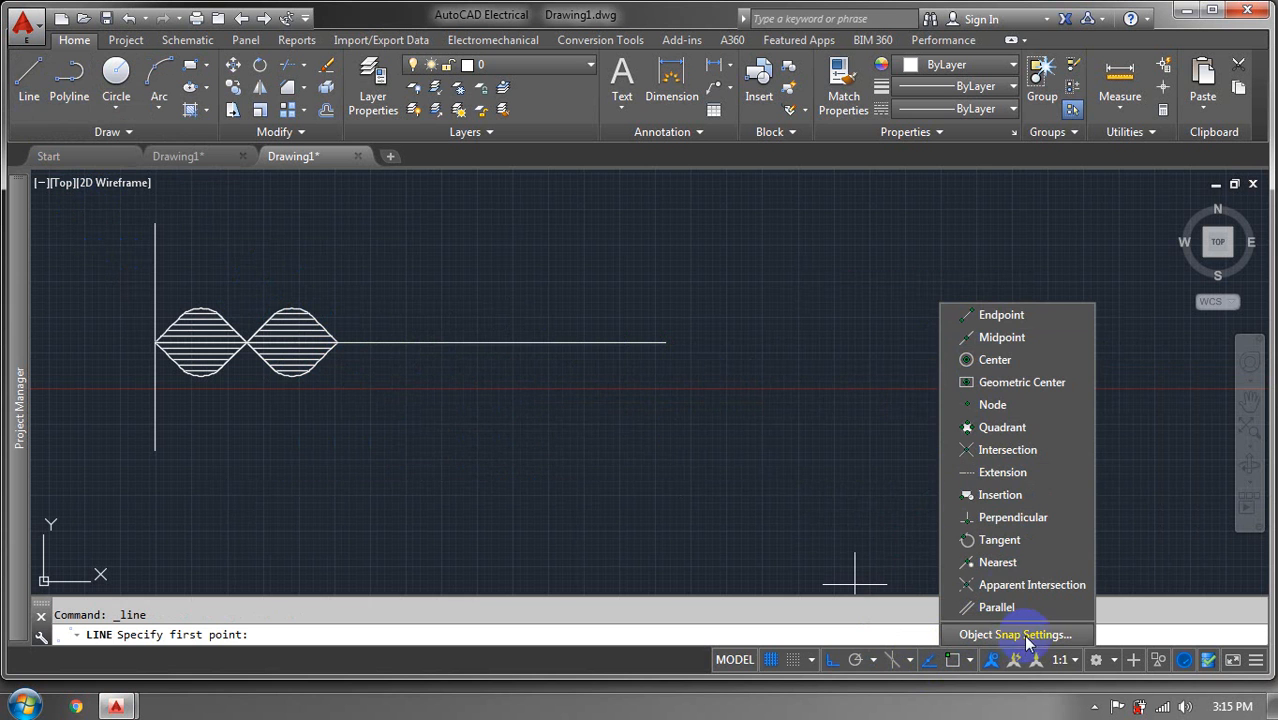
click(951, 318)
click(953, 340)
click(958, 360)
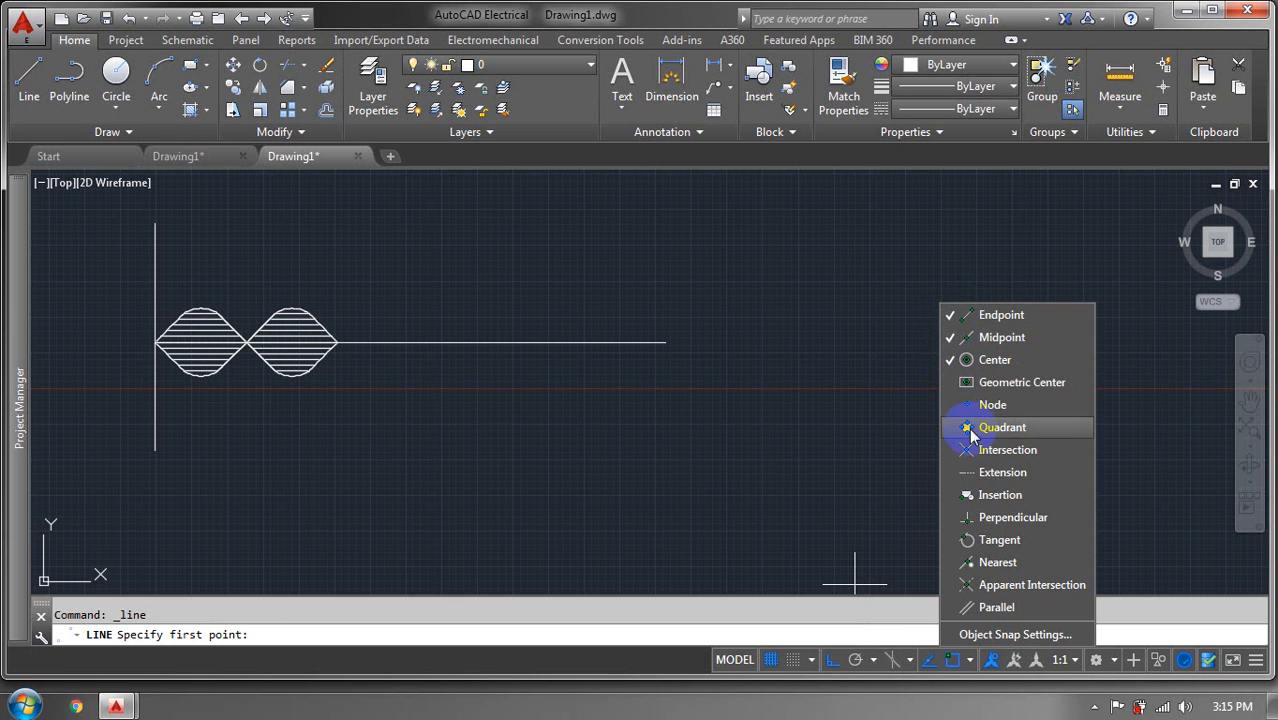
click(952, 451)
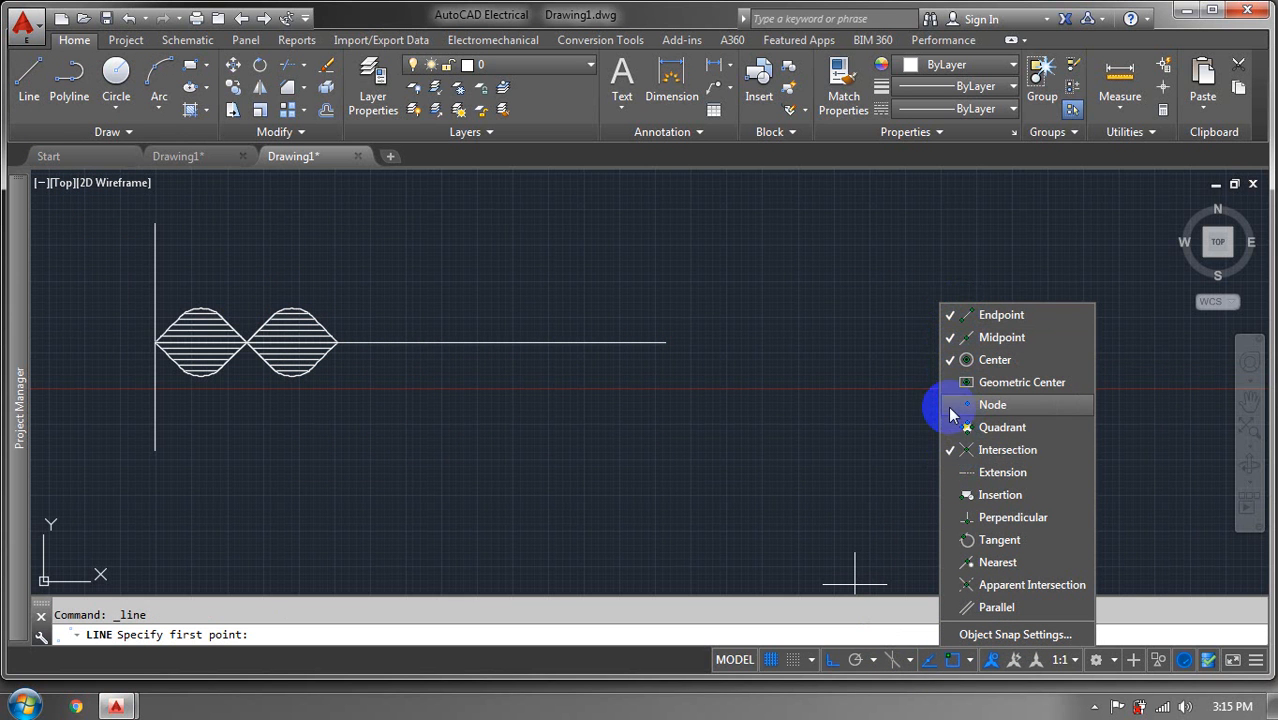
click(952, 408)
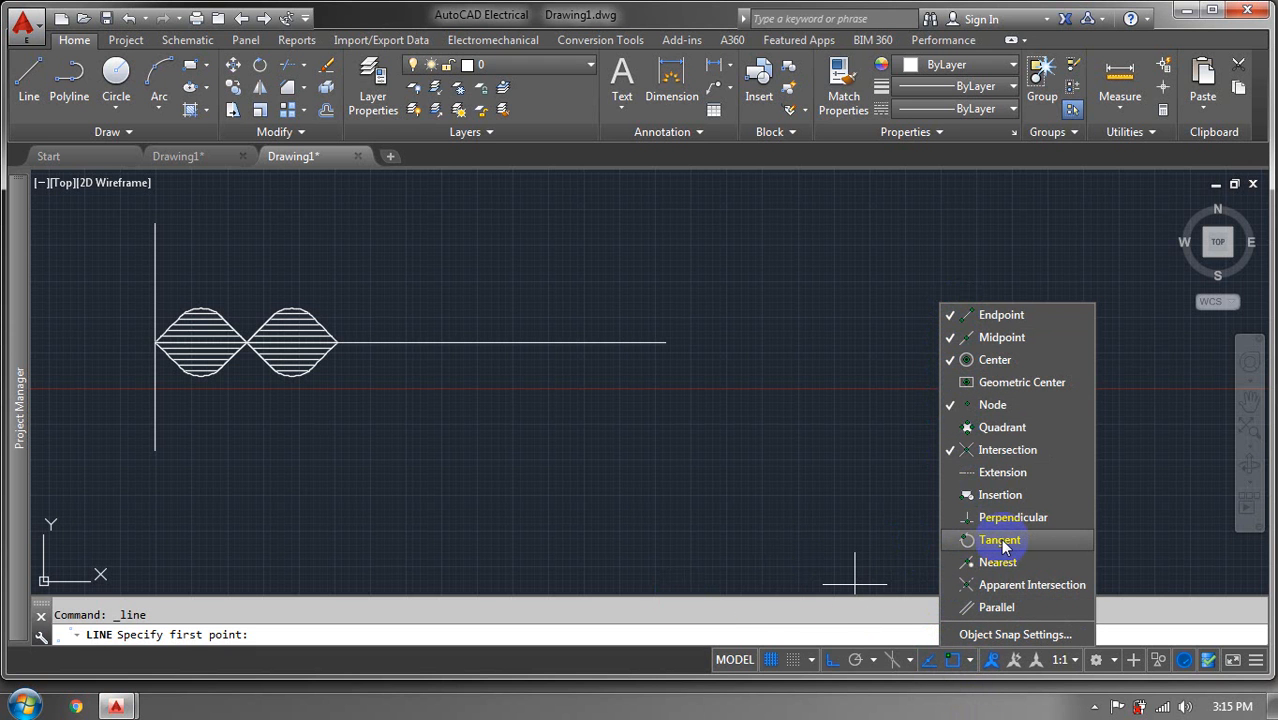
click(512, 478)
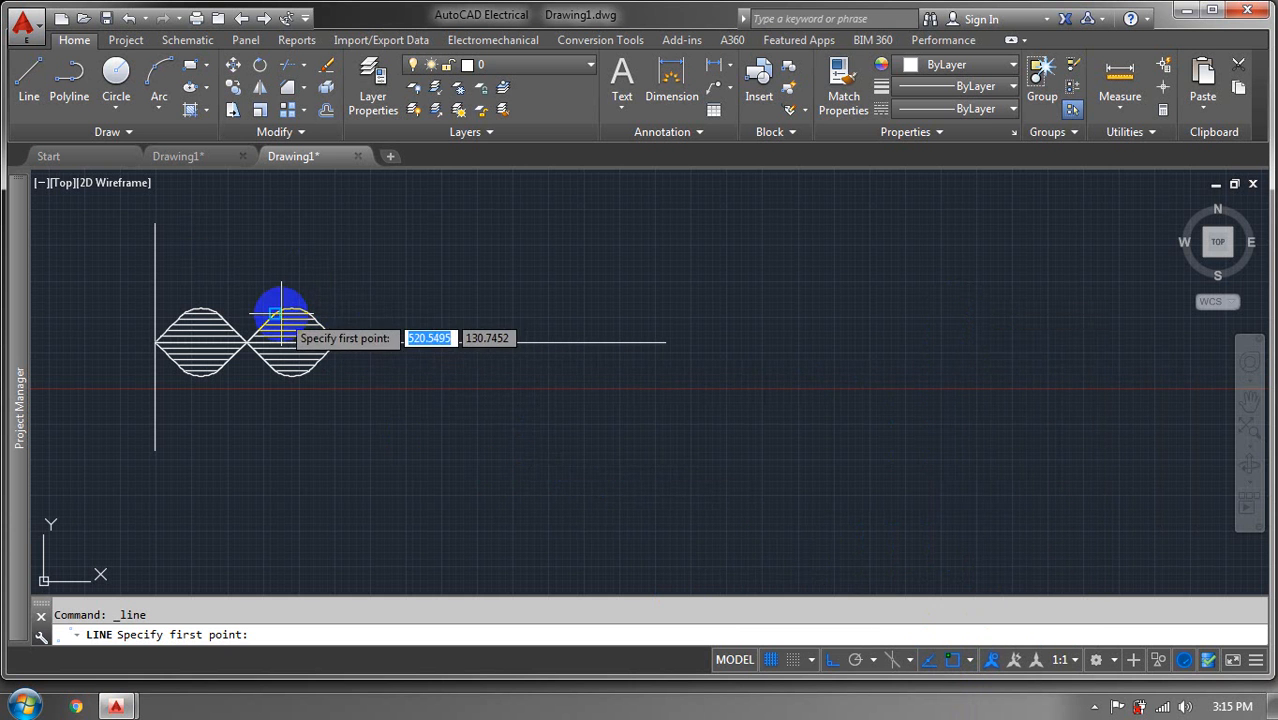
Turn Ortho off and start a line from the point where the two striped shapes meet, heading along the second shape's sloped edge
scroll(294, 302, up, 8)
scroll(292, 408, down, 4)
middle_drag(293, 402, 594, 286)
click(470, 347)
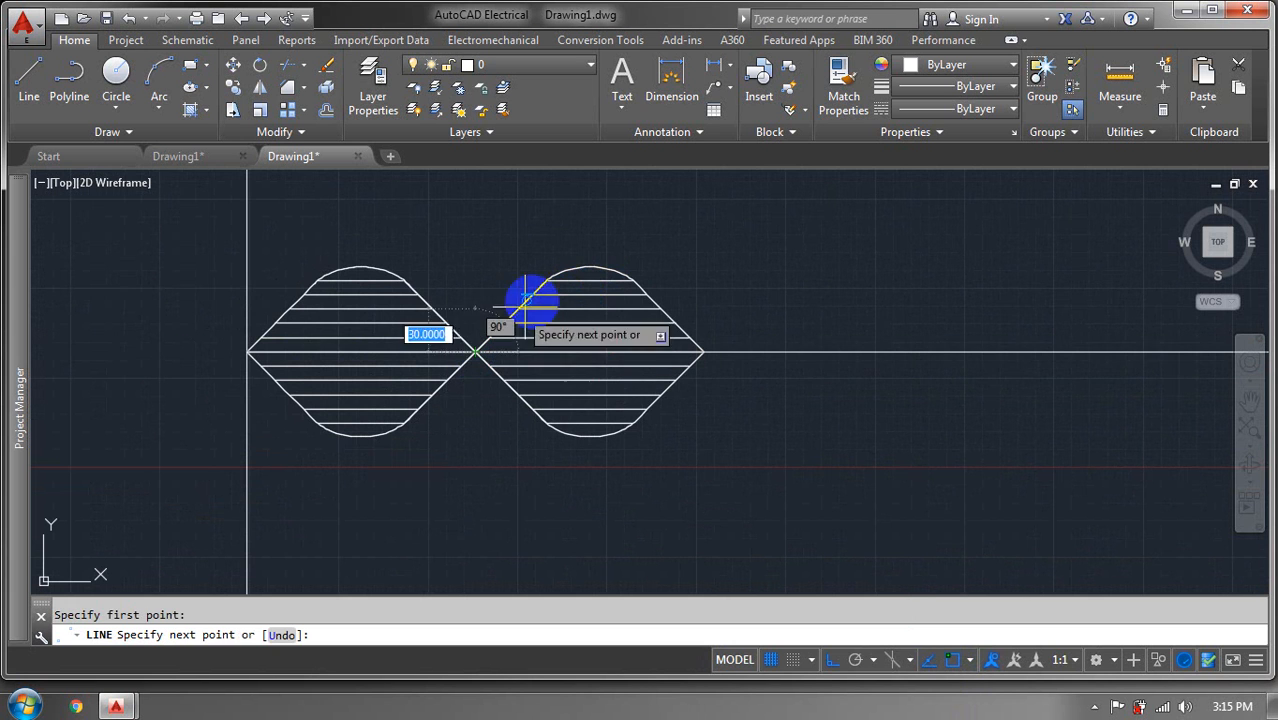
click(25, 97)
click(832, 659)
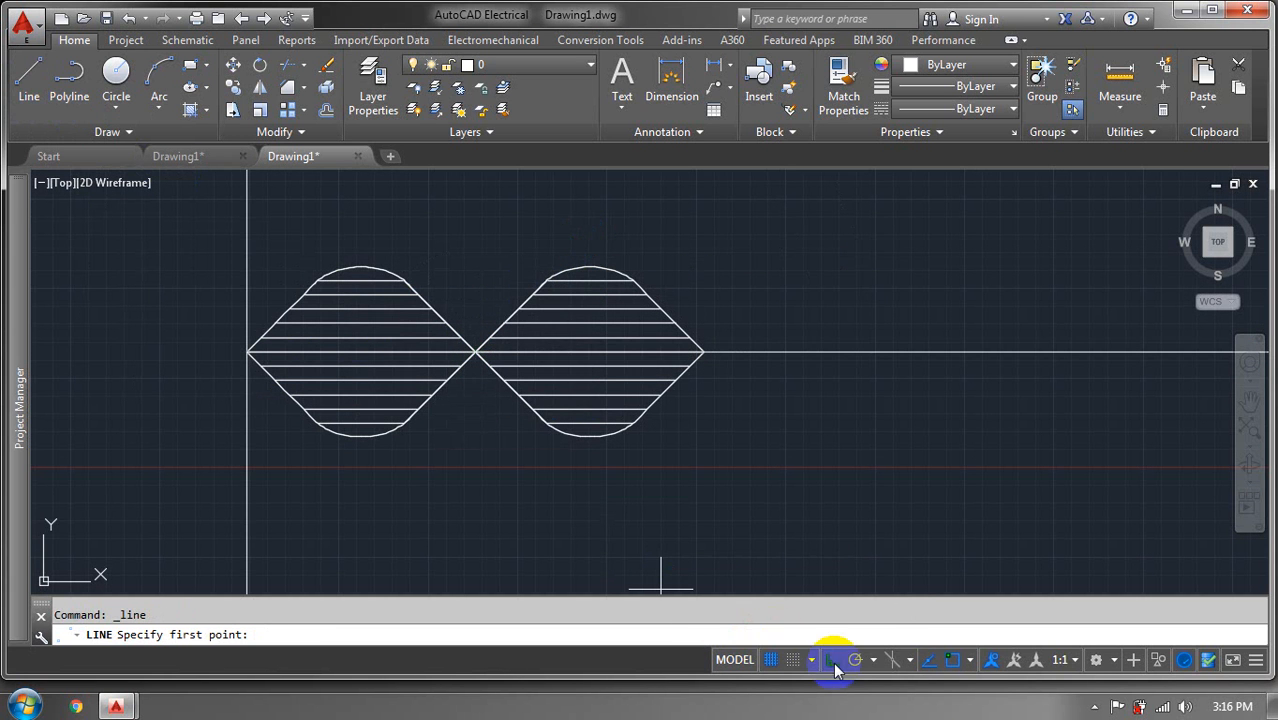
click(475, 352)
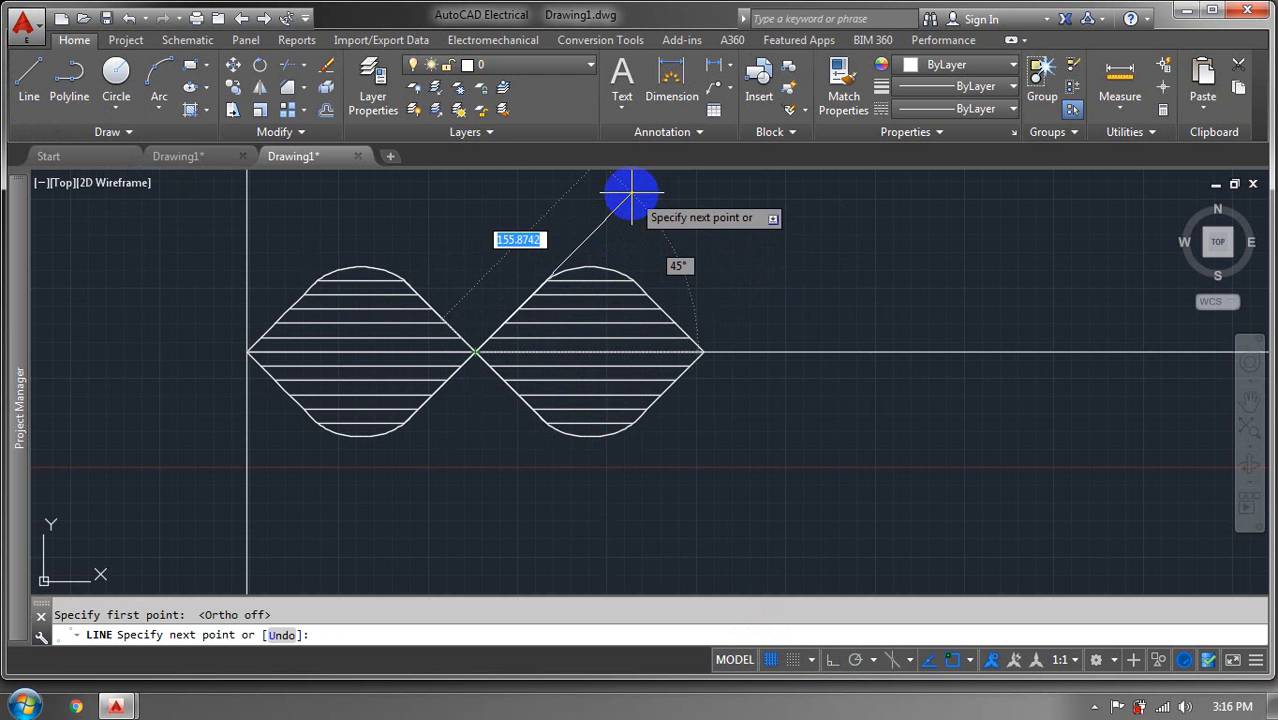
mouse_move(631, 188)
middle_down()
mouse_move(587, 265)
mouse_move(513, 342)
middle_up()
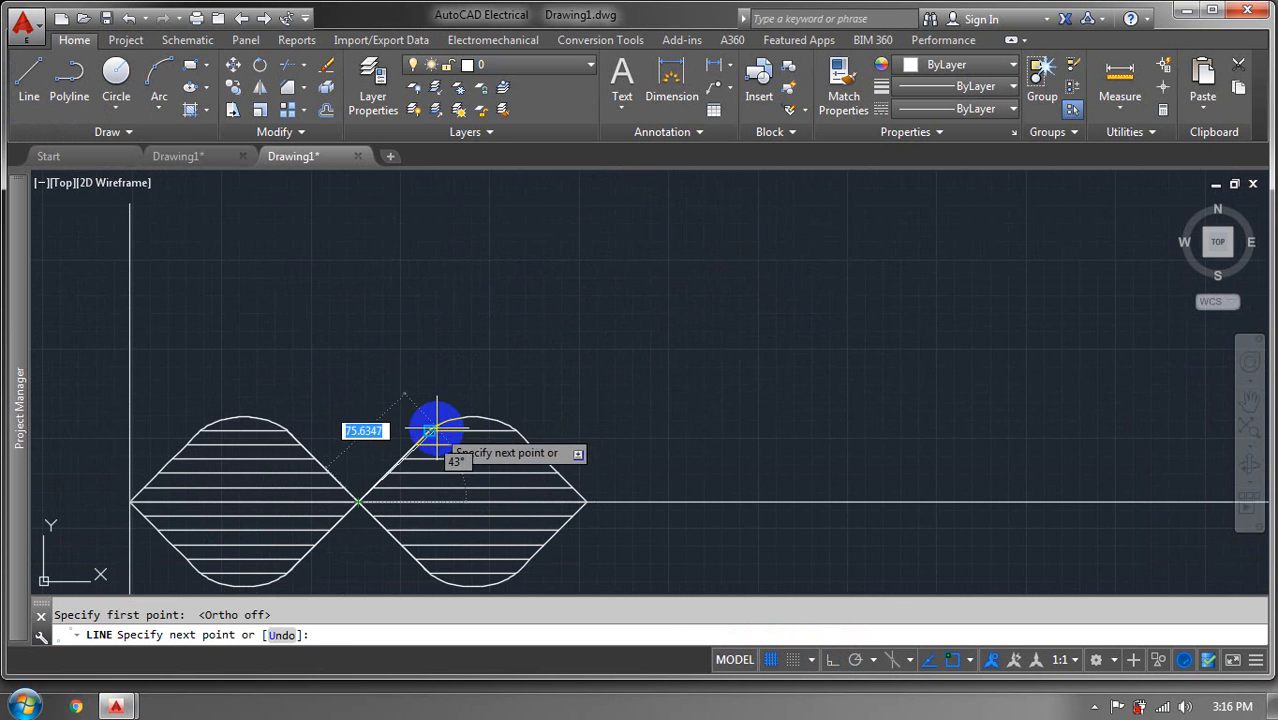
Draw a slanted line from the point where the two hatched shapes meet, along the second shape's edge and beyond its curved top
click(562, 300)
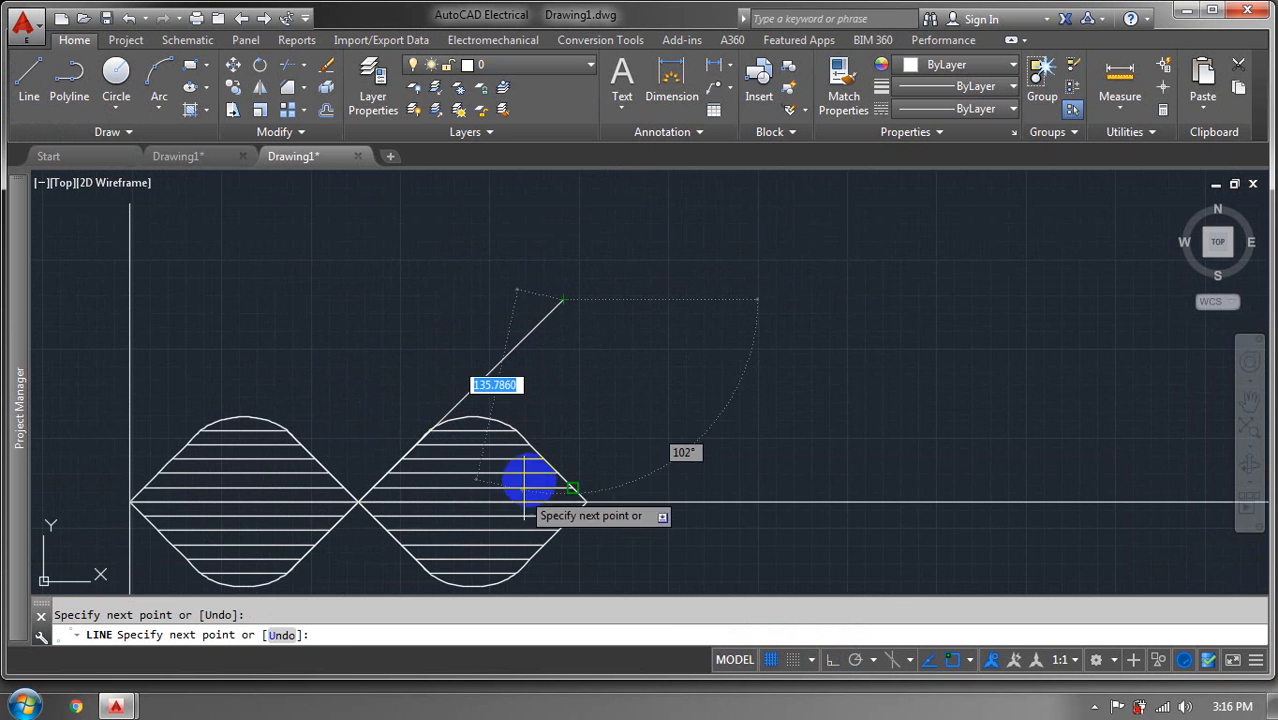
key(Escape)
scroll(430, 430, up, 6)
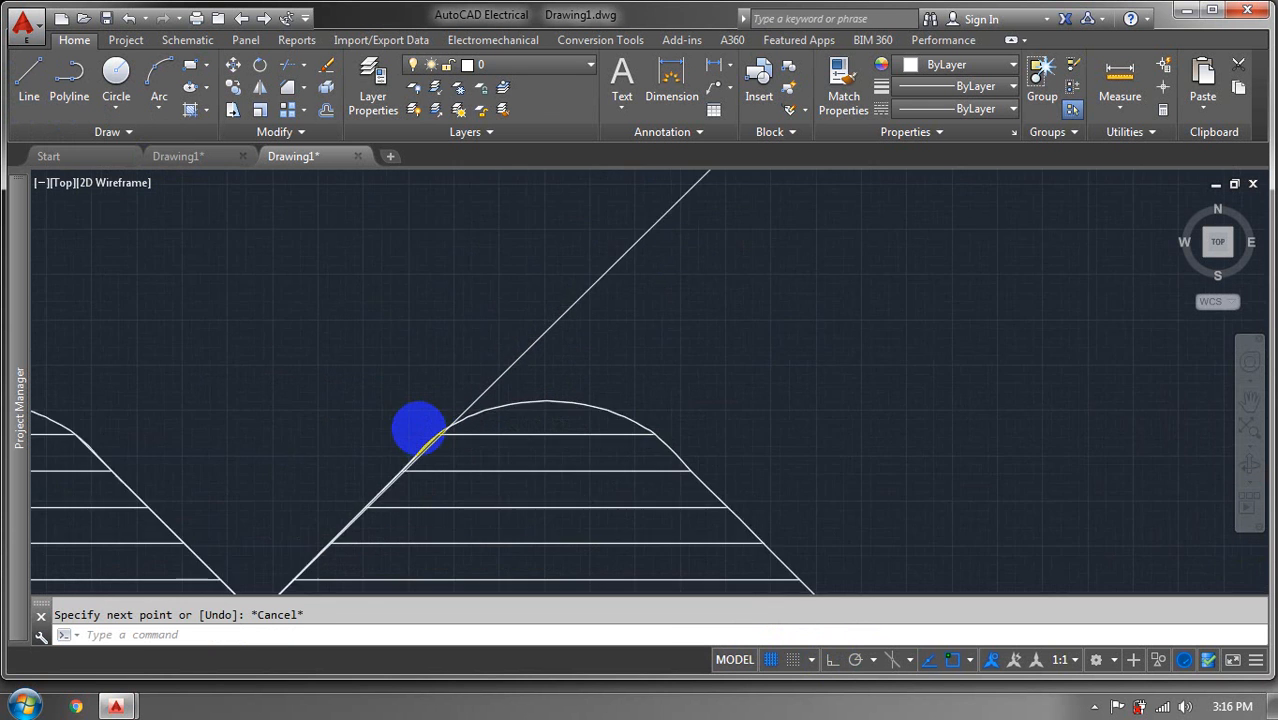
middle_drag(464, 430, 428, 360)
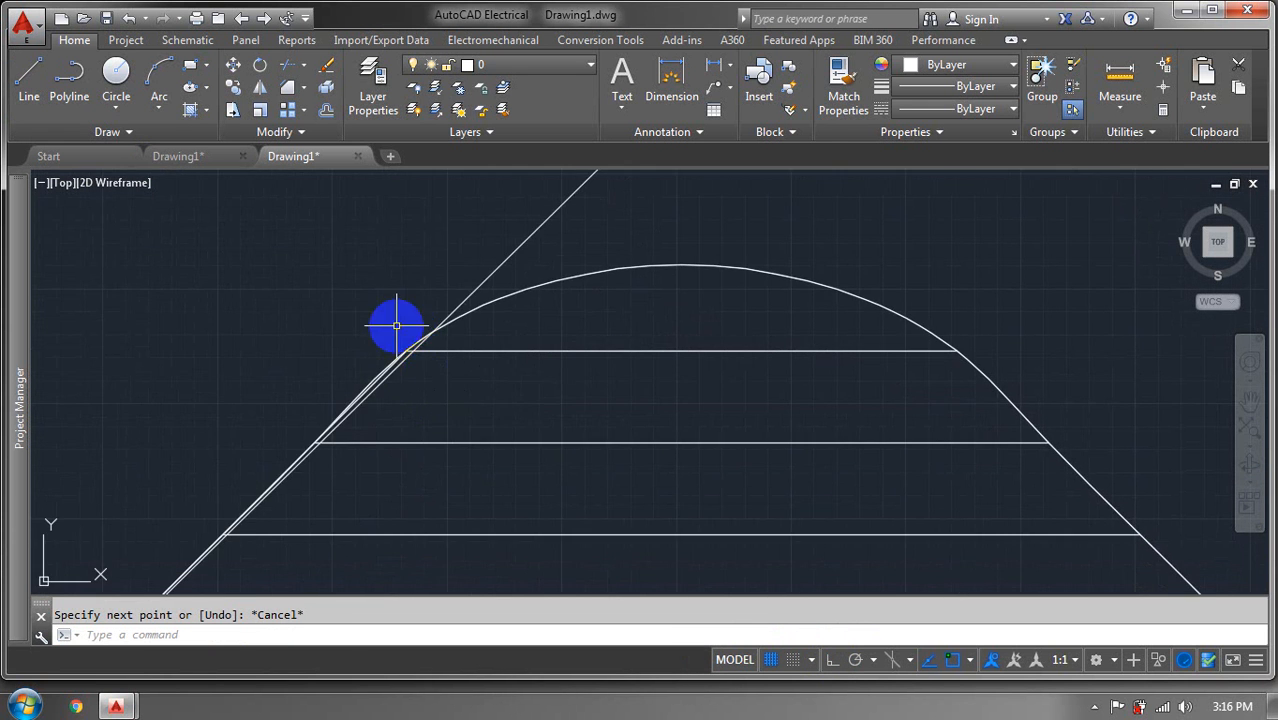
scroll(508, 358, up, 5)
scroll(522, 345, down, 8)
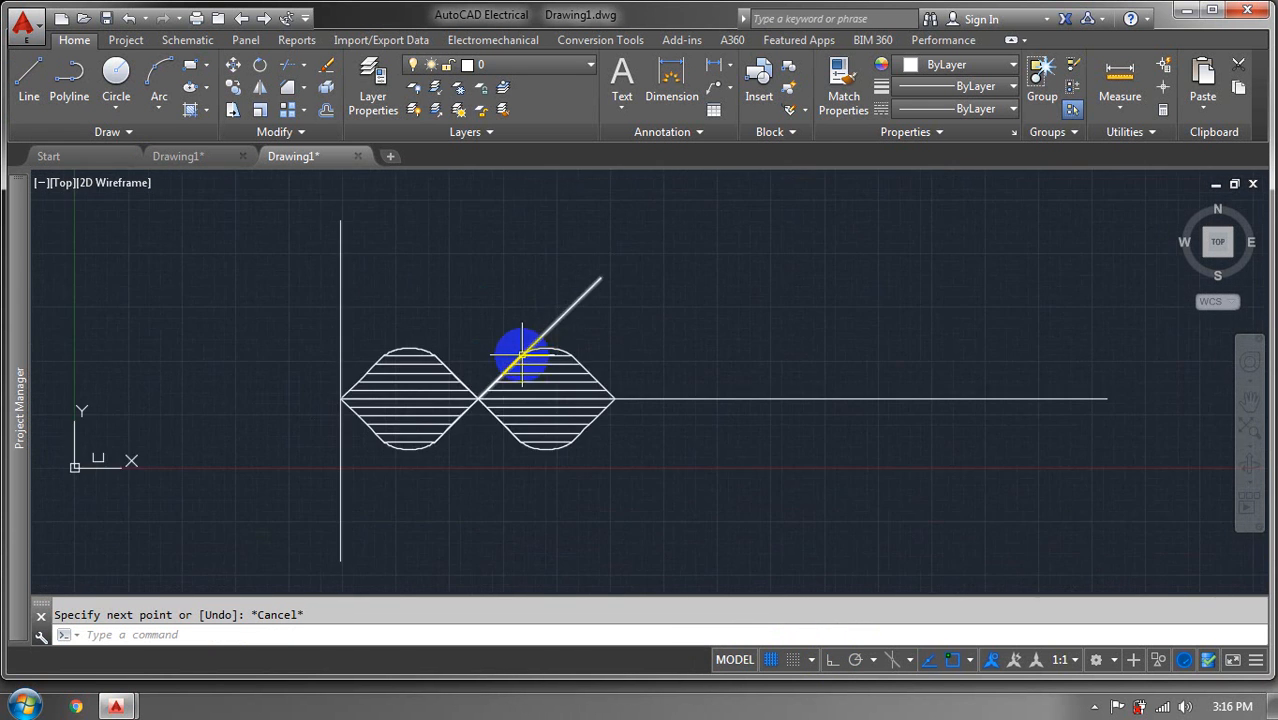
Erase the slanted line that runs up from the point between the two hatched shapes
middle_drag(522, 351, 434, 351)
click(580, 245)
click(465, 294)
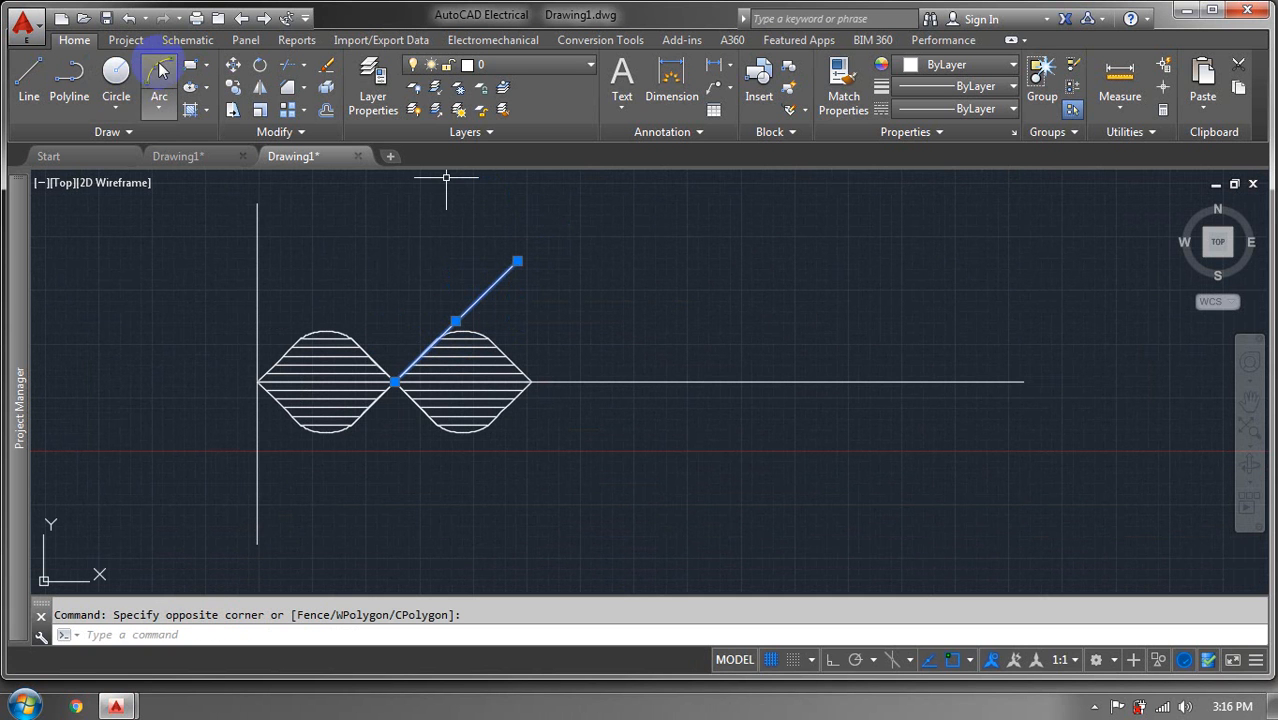
click(292, 70)
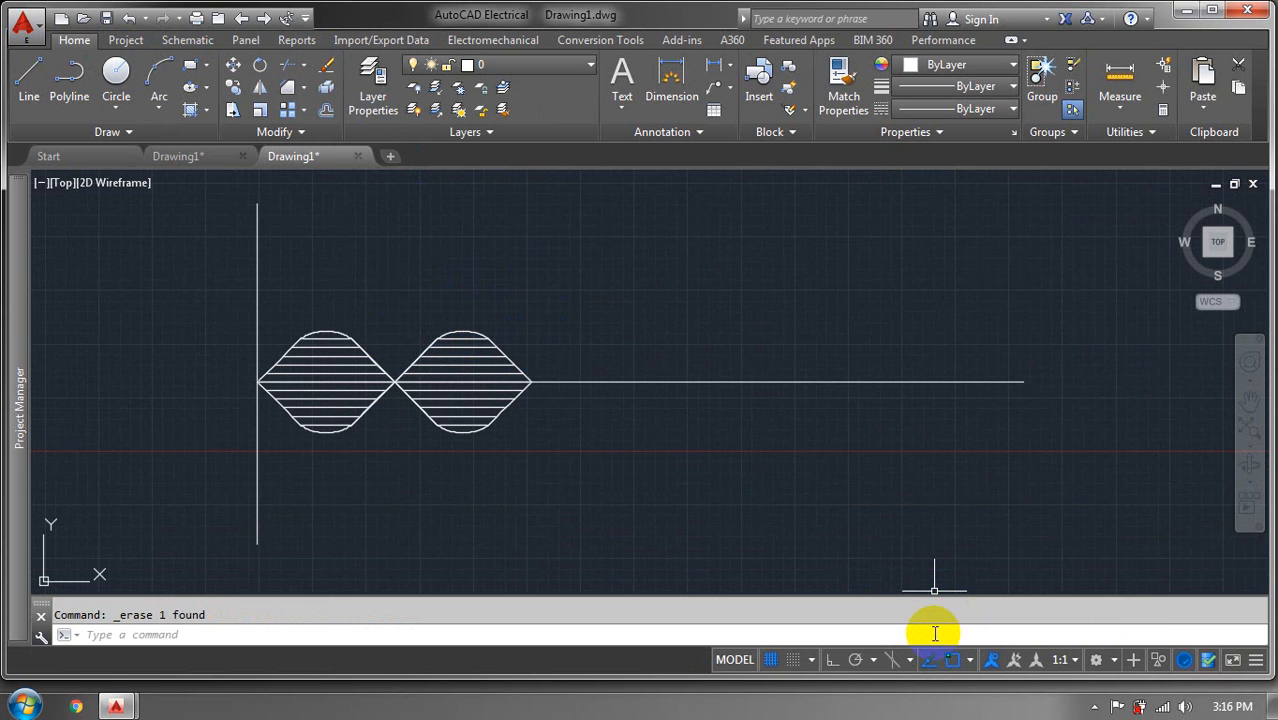
Try starting a line at the long horizontal line's midpoint, and another at its free endpoint
middle_drag(890, 520, 704, 514)
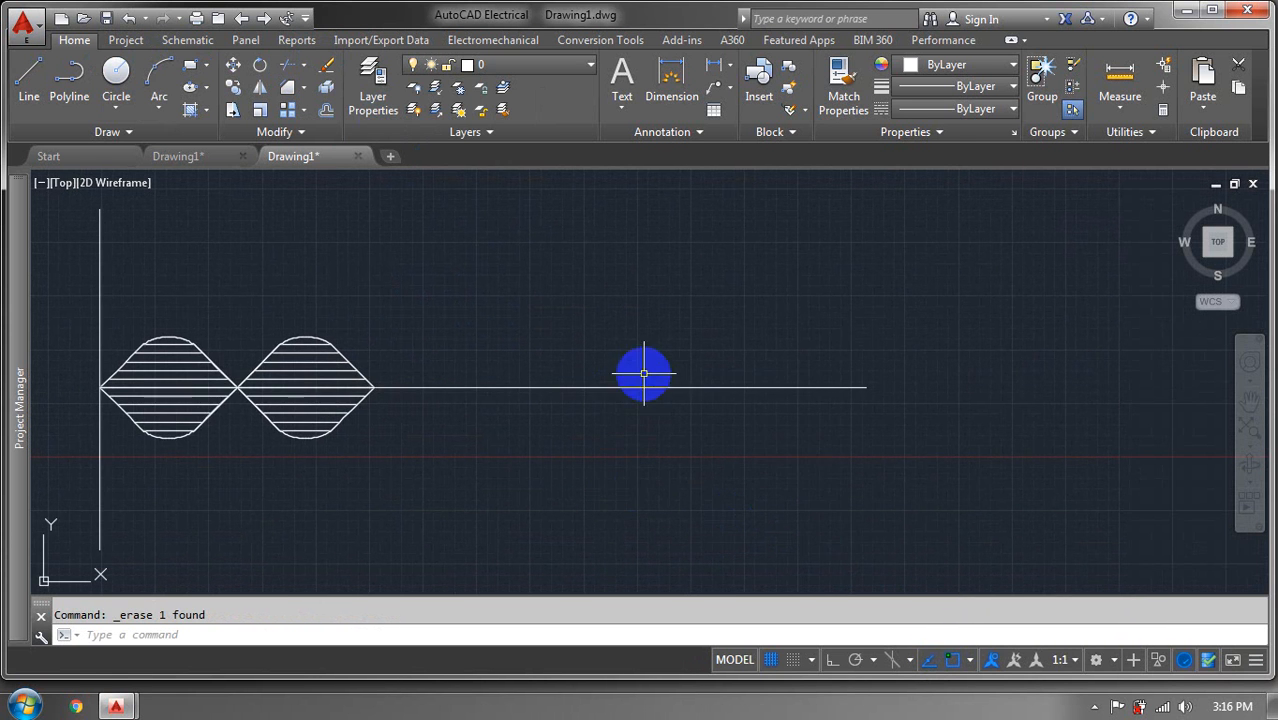
click(28, 80)
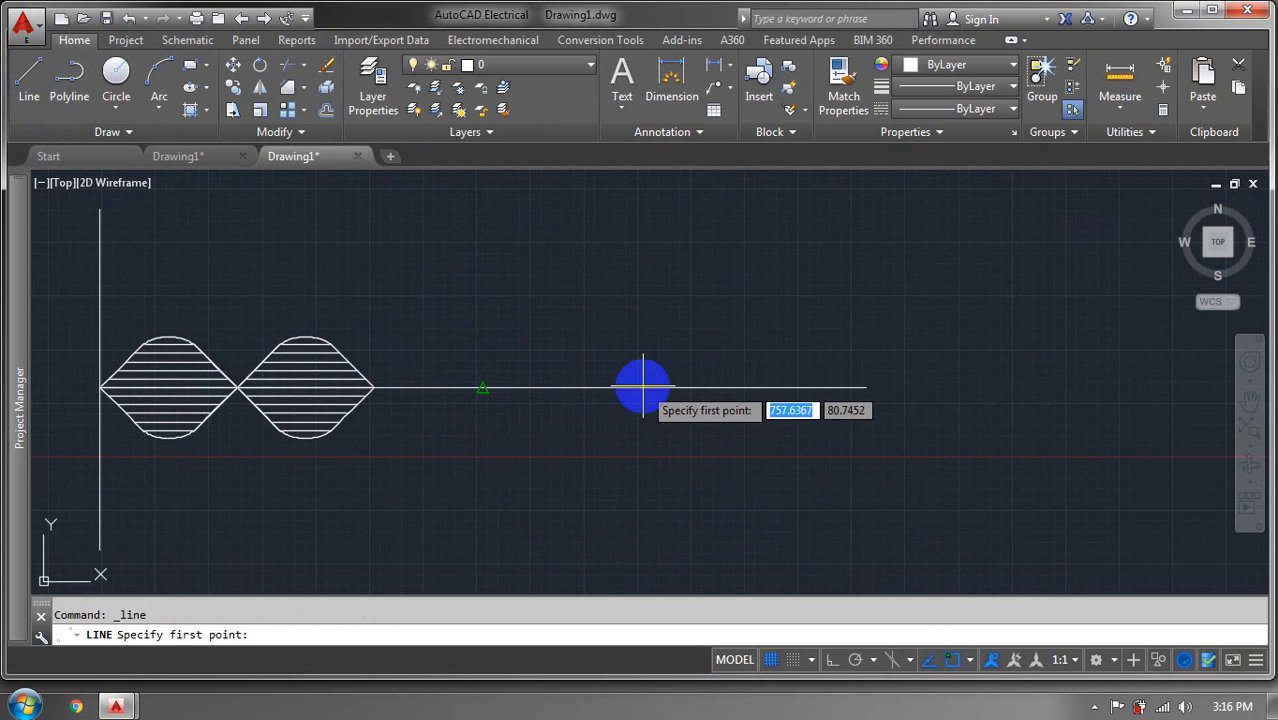
click(636, 384)
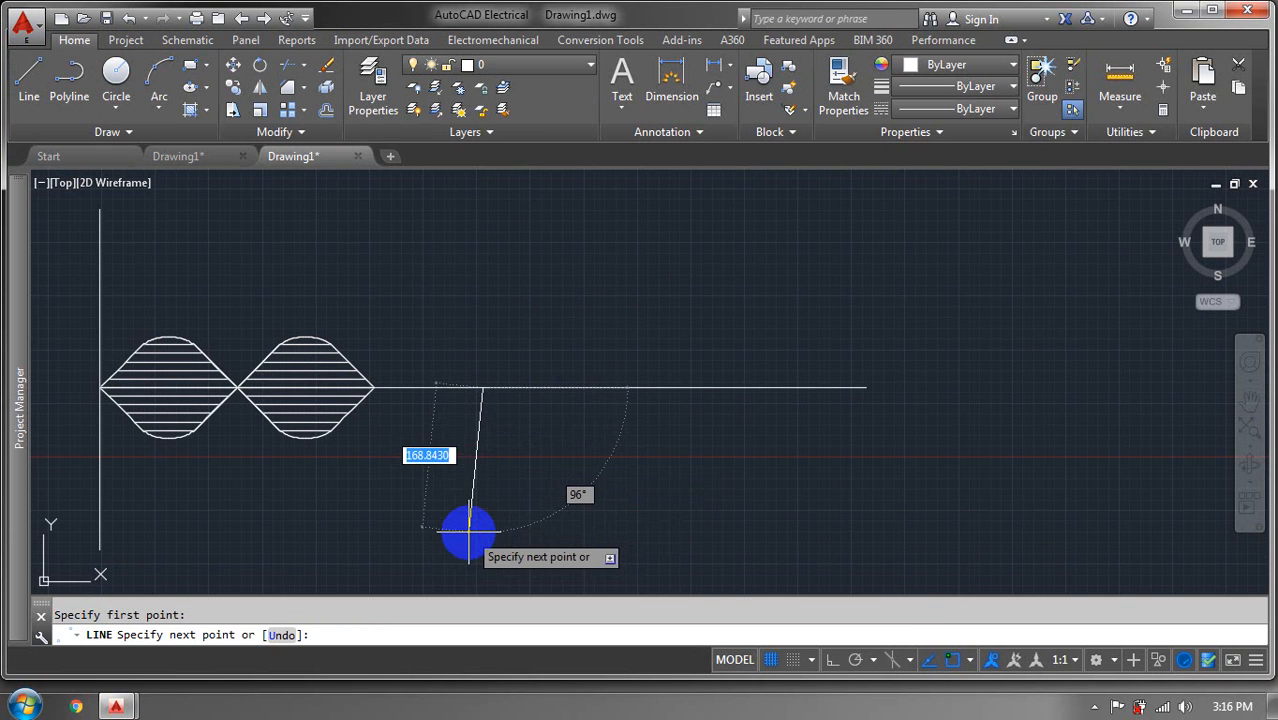
key(Escape)
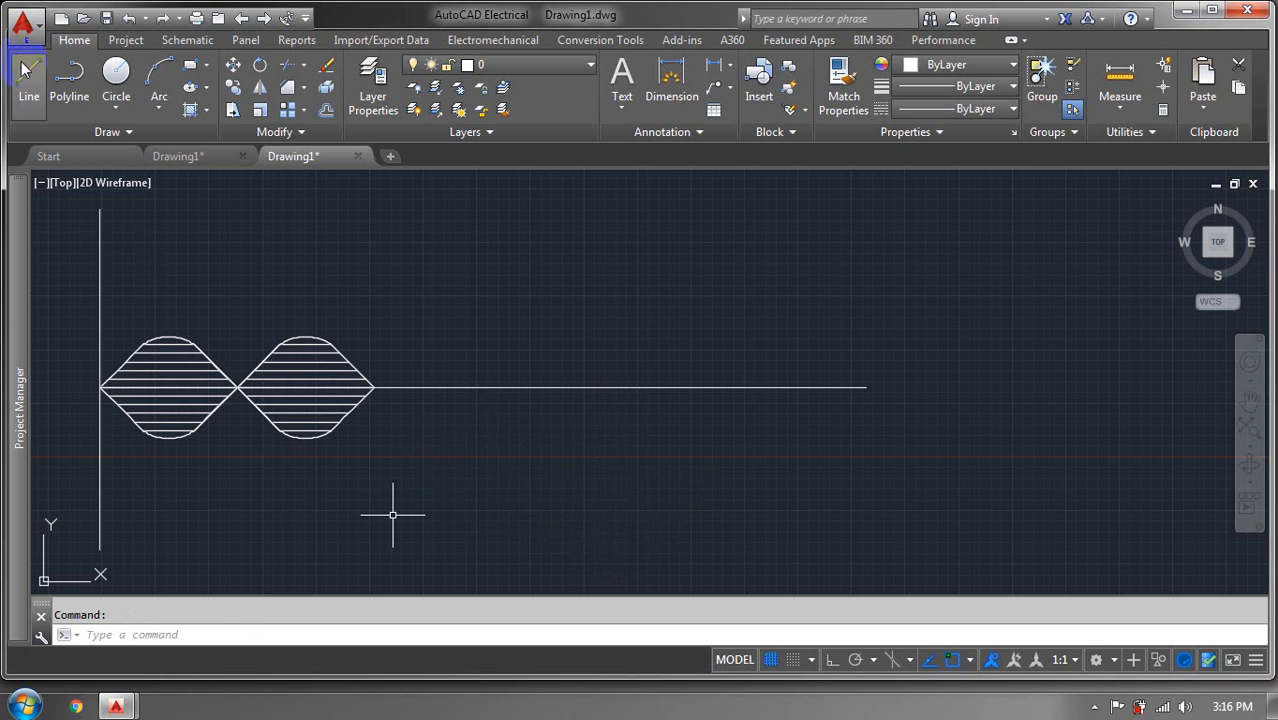
key(Return)
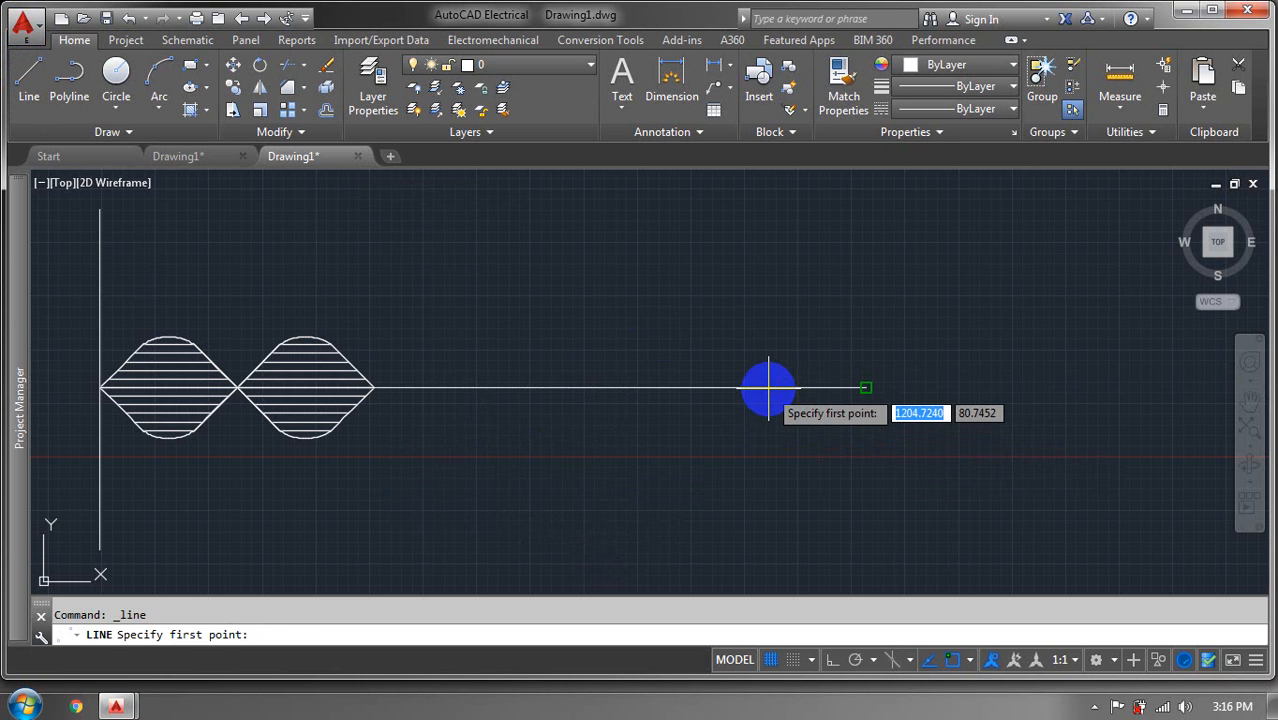
click(775, 394)
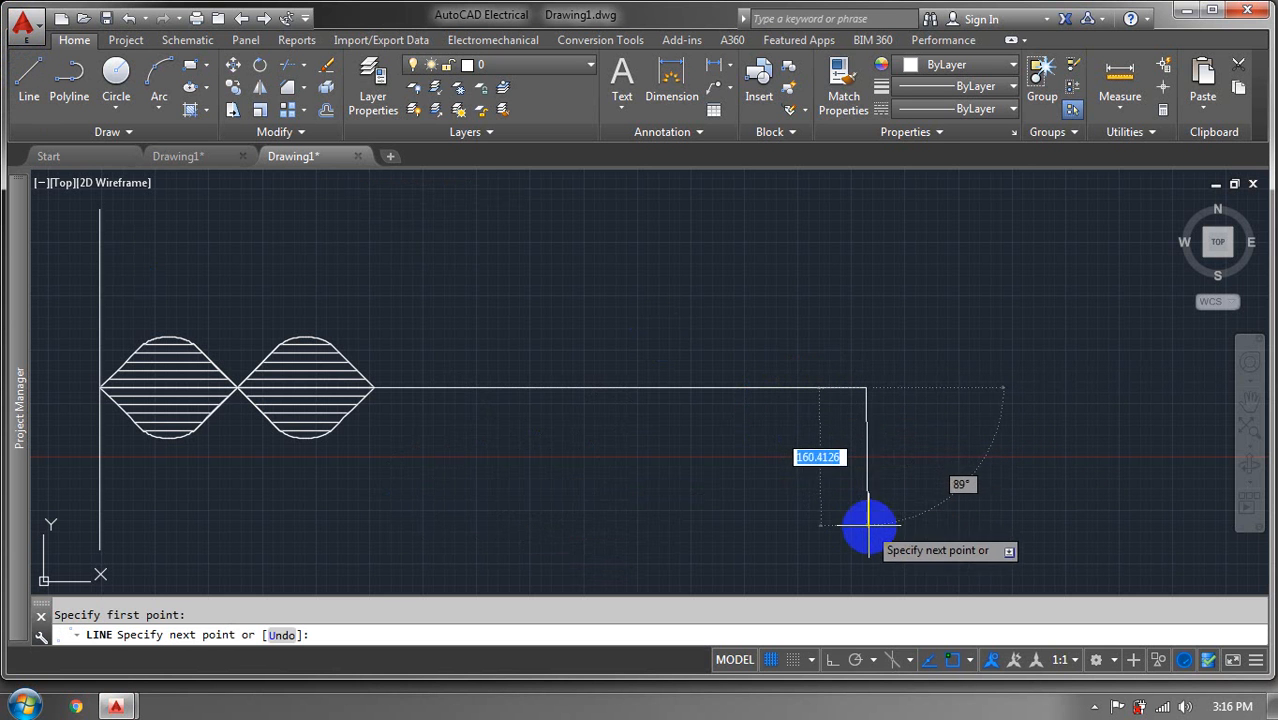
key(Escape)
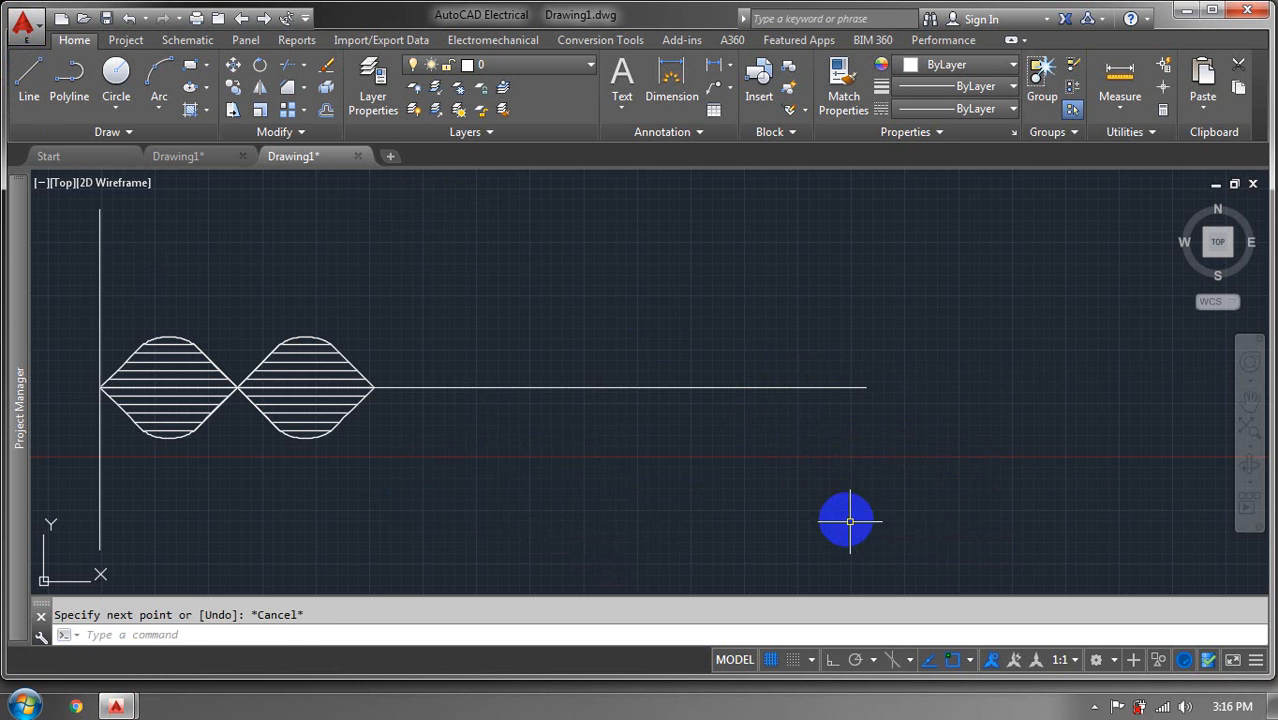
Draw a short vertical line with Ortho on, crossing the long horizontal line between its midpoint and free end
middle_drag(783, 484, 753, 441)
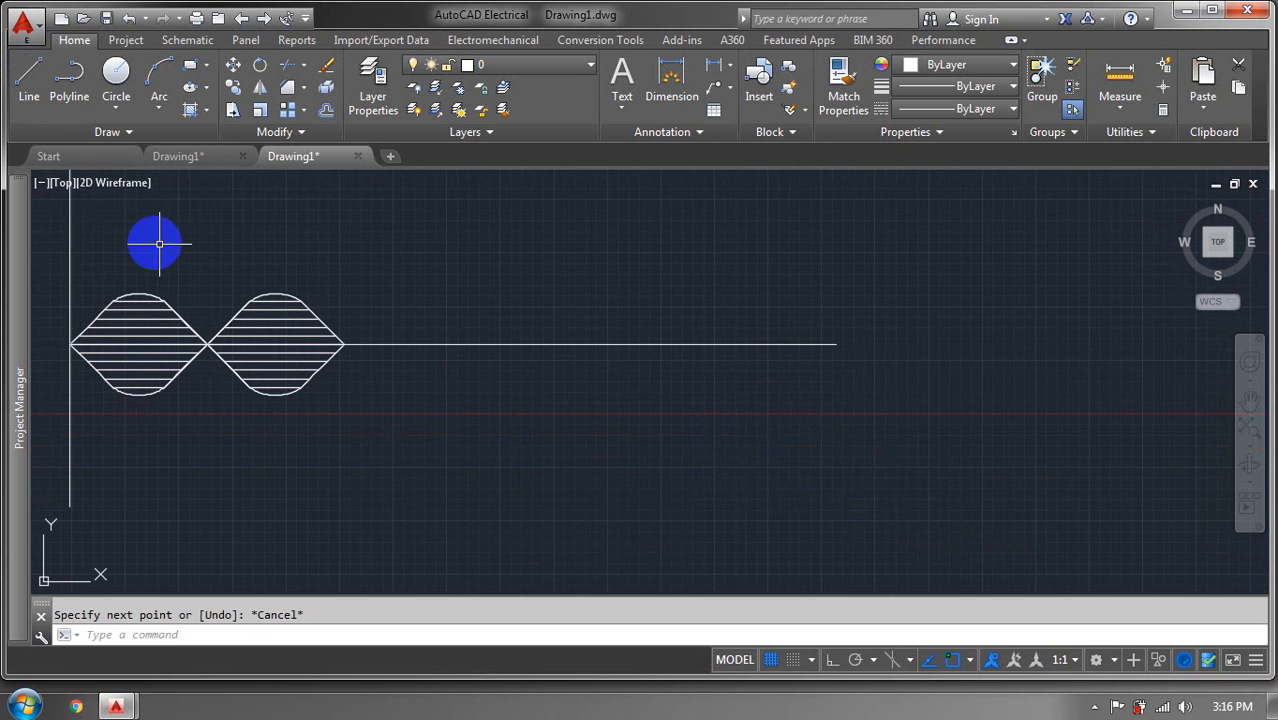
click(29, 80)
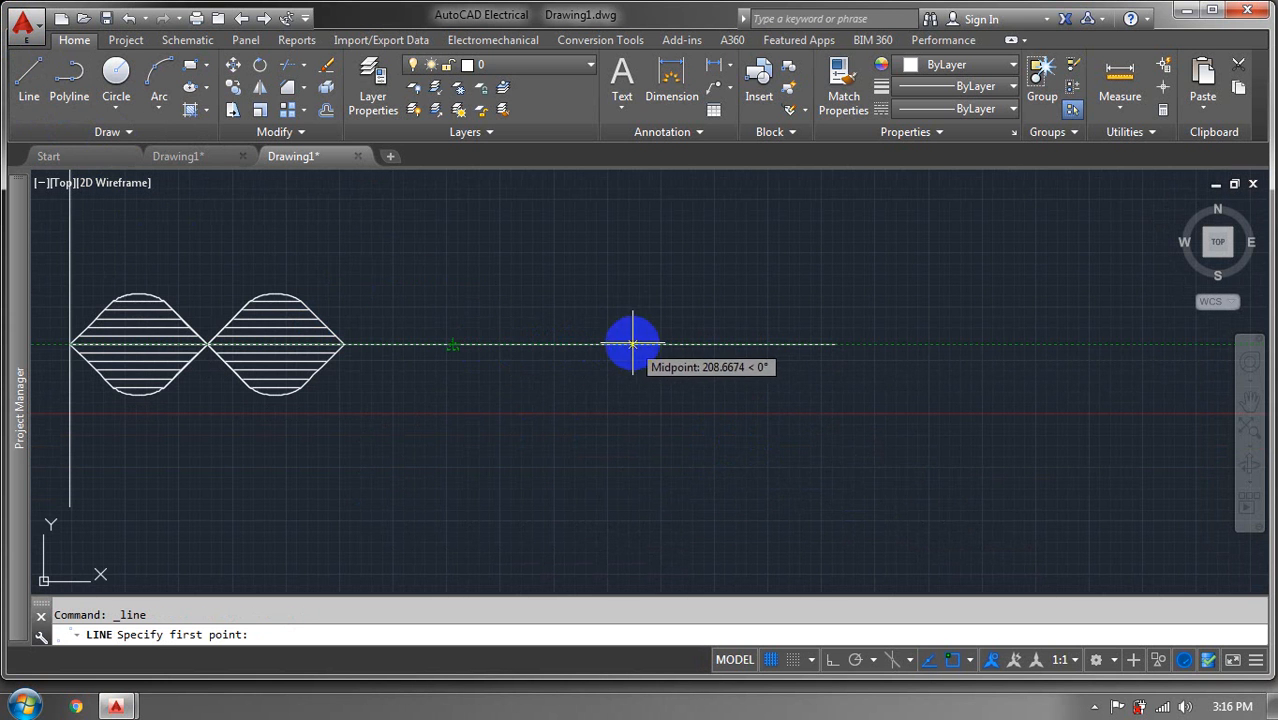
key(Escape)
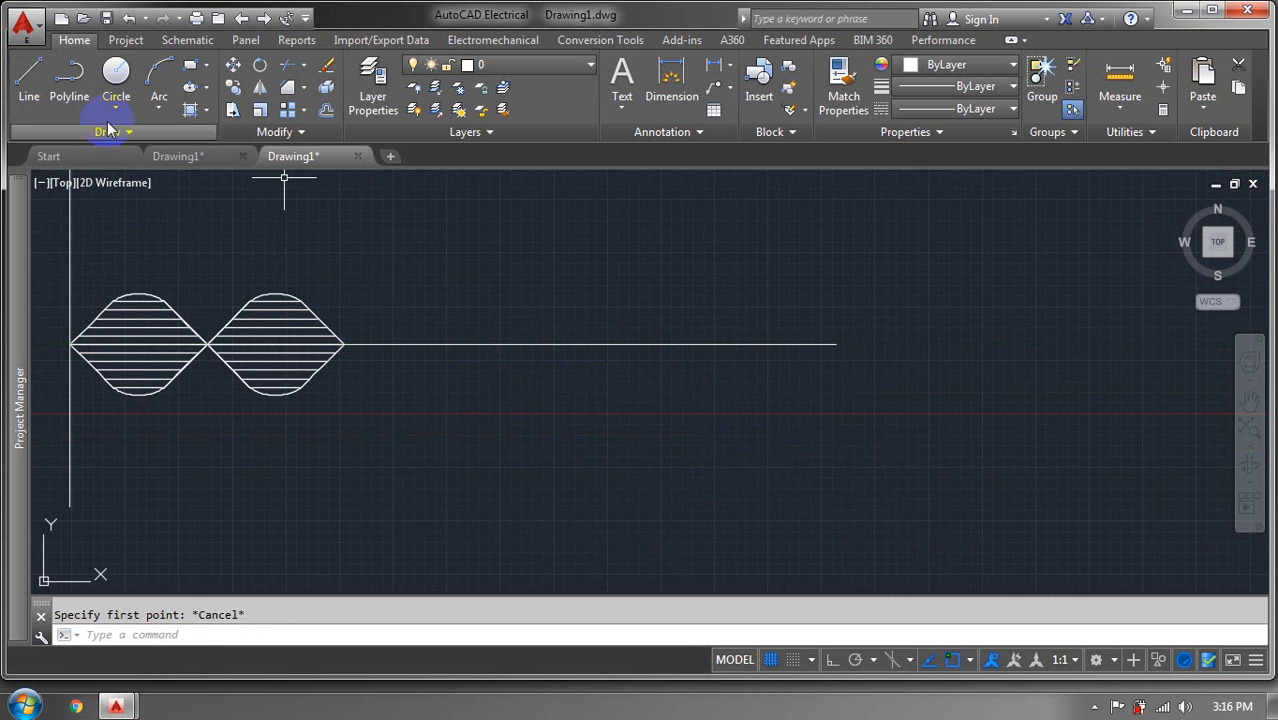
click(26, 86)
click(610, 295)
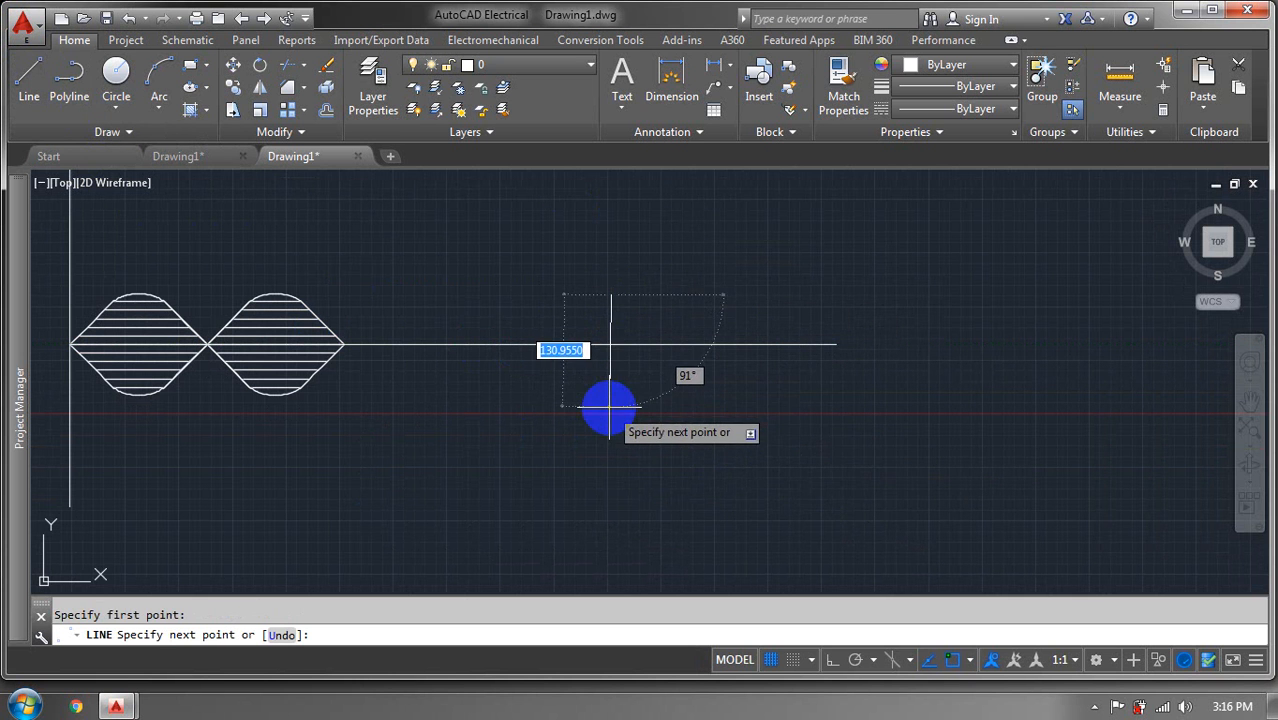
click(828, 660)
click(604, 398)
key(Escape)
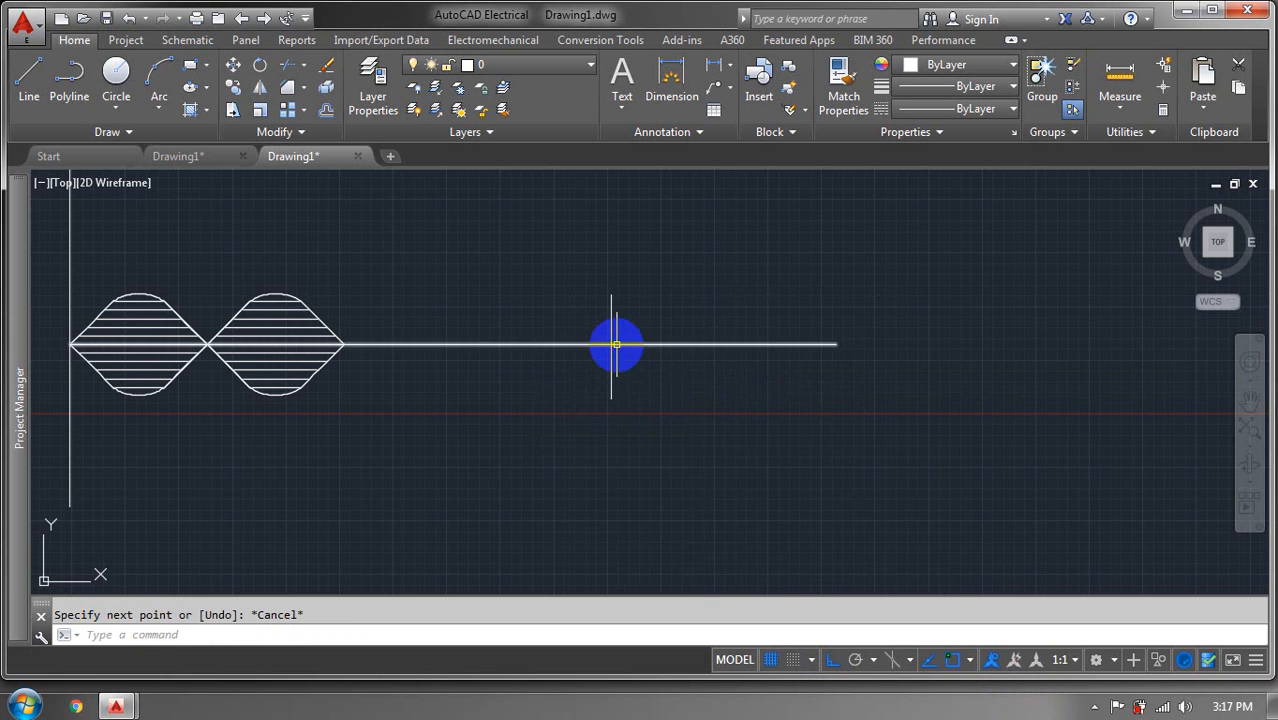
Try to draw a line from the crossing of the short vertical and long horizontal lines, placing a short horizontal segment with Ortho
click(29, 78)
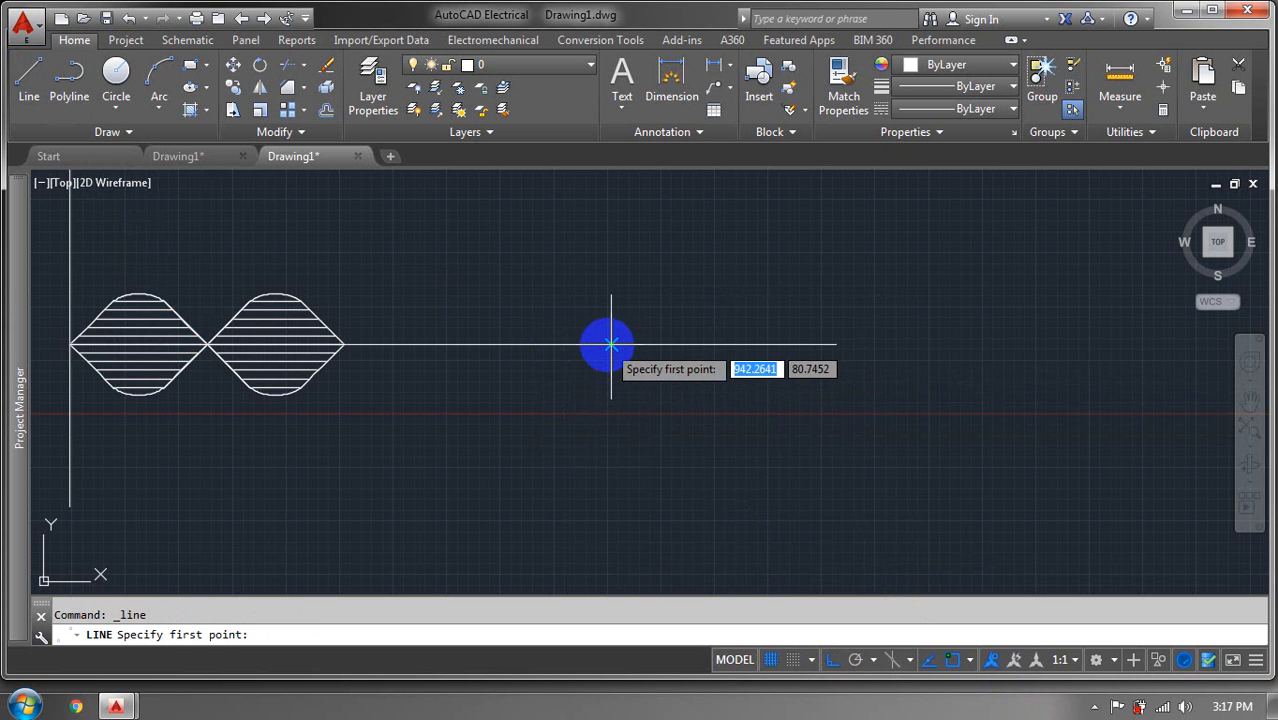
click(955, 661)
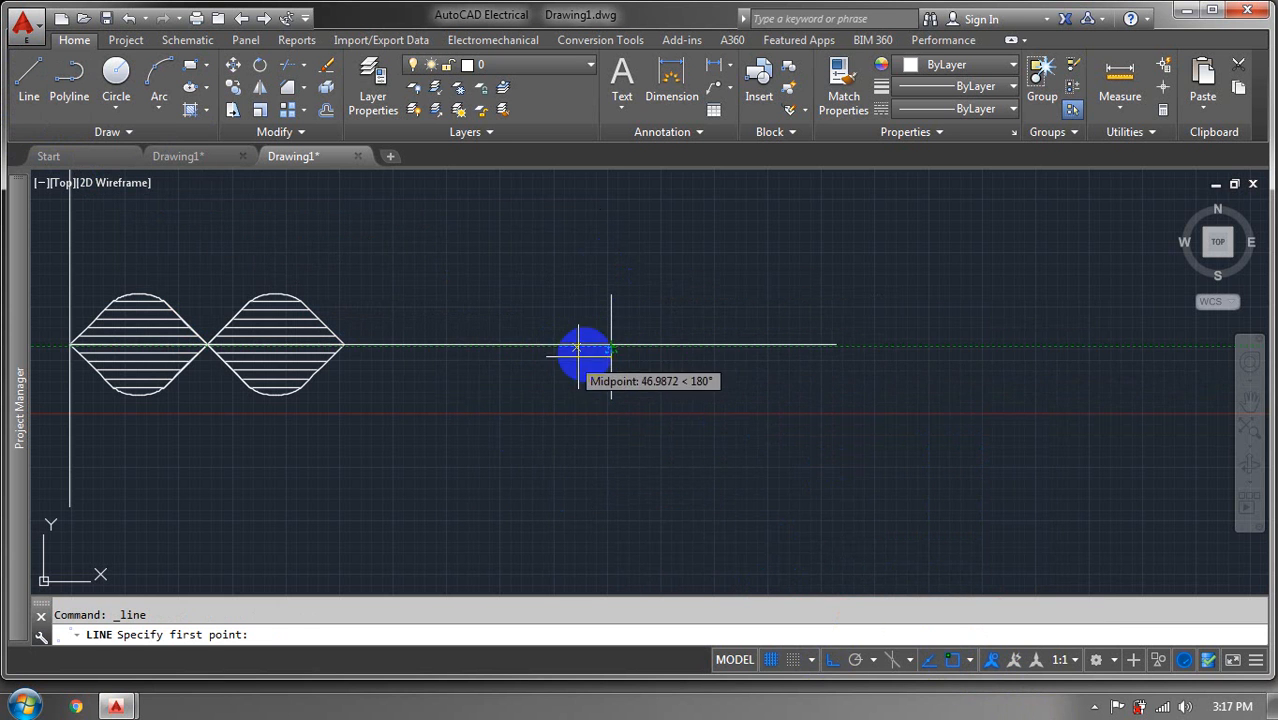
scroll(615, 349, up, 5)
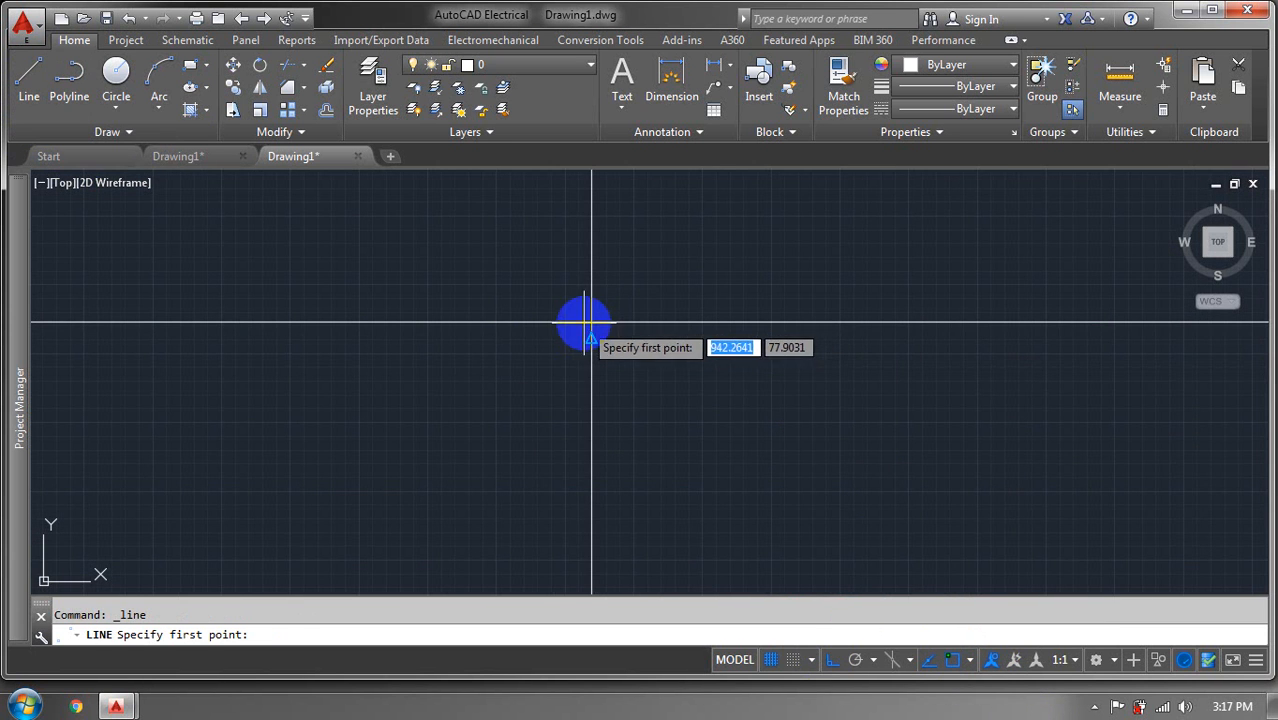
scroll(590, 326, up, 4)
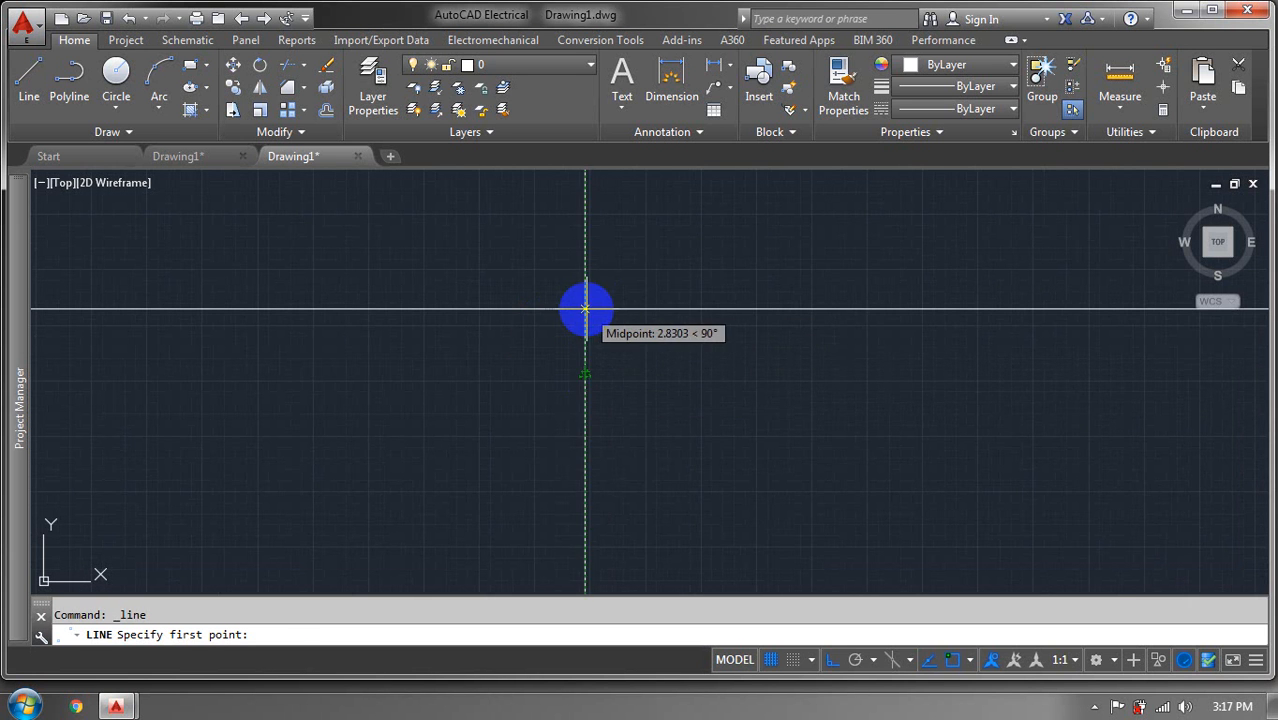
click(585, 309)
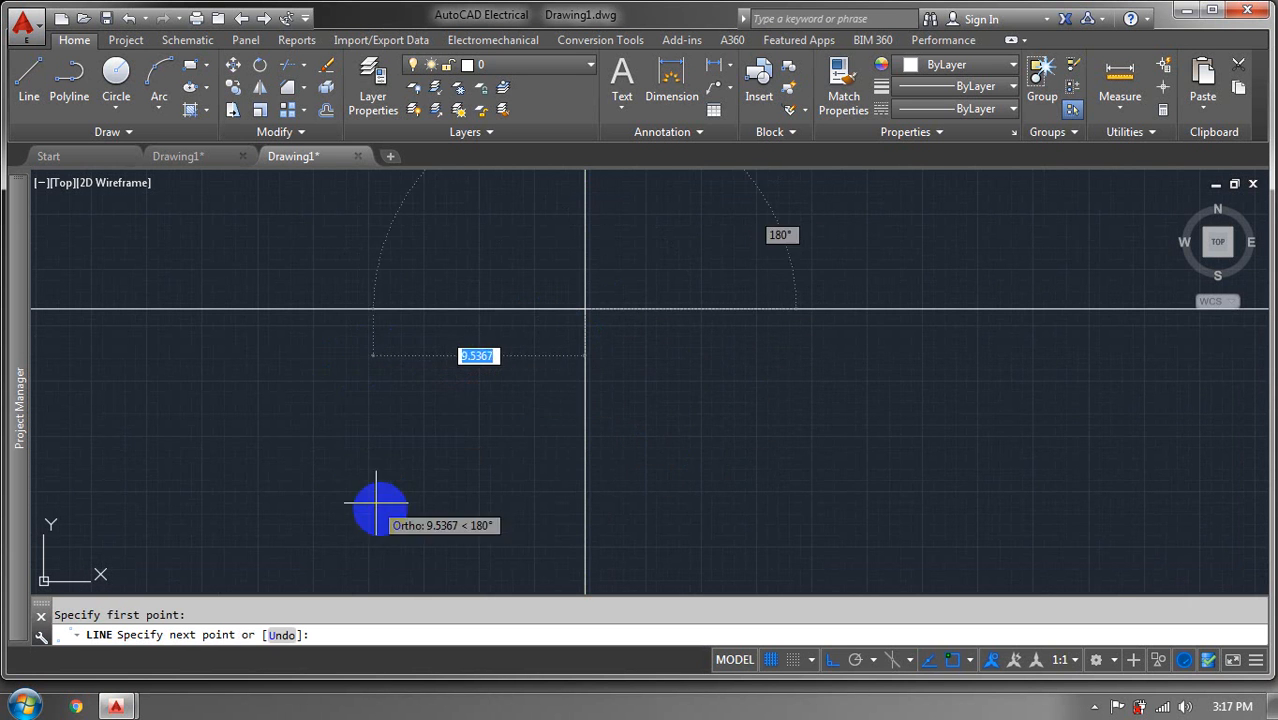
click(428, 472)
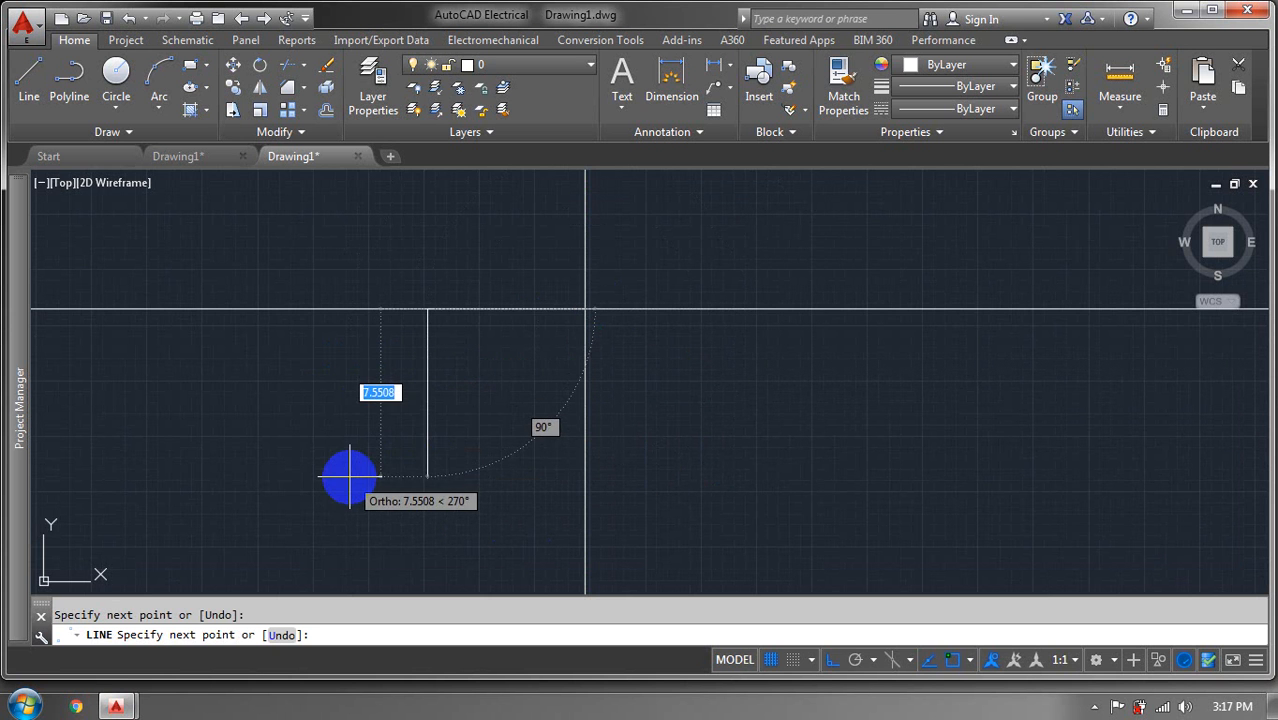
key(Escape)
scroll(379, 455, down, 1)
middle_drag(376, 450, 387, 382)
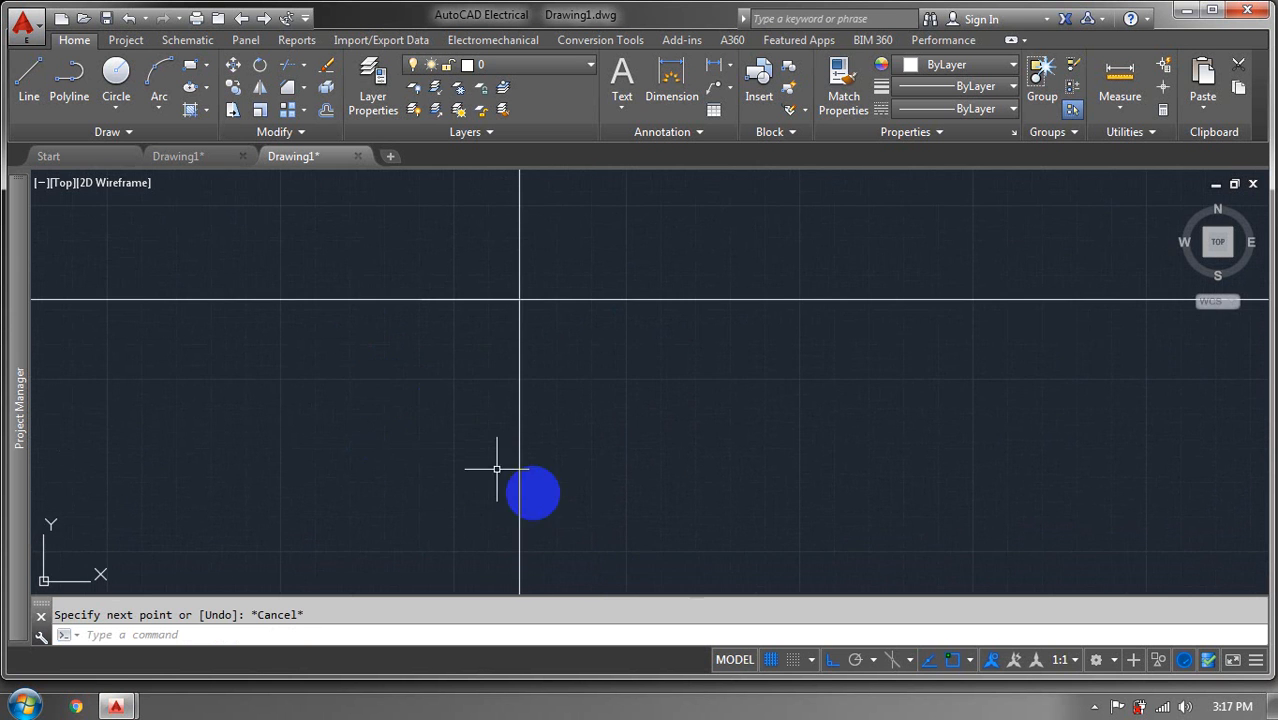
Enable the Intersection object snap and test it by starting a line where the vertical and horizontal lines cross
click(953, 665)
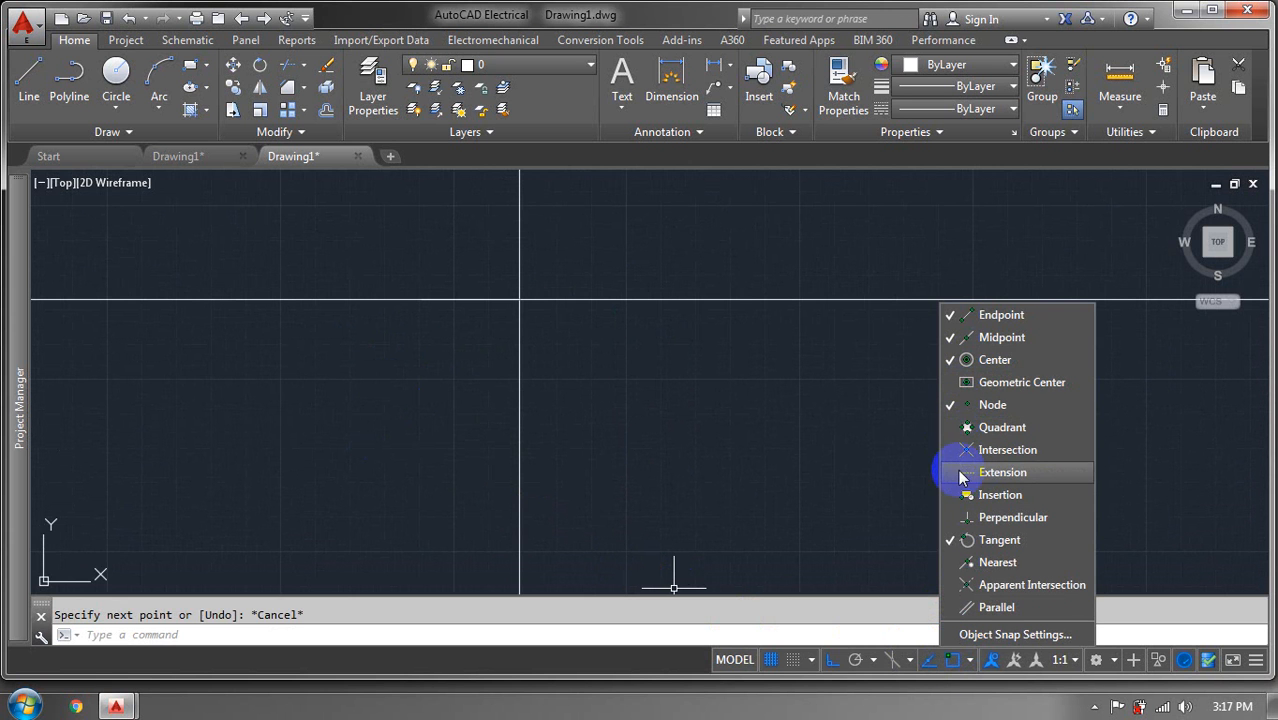
click(955, 449)
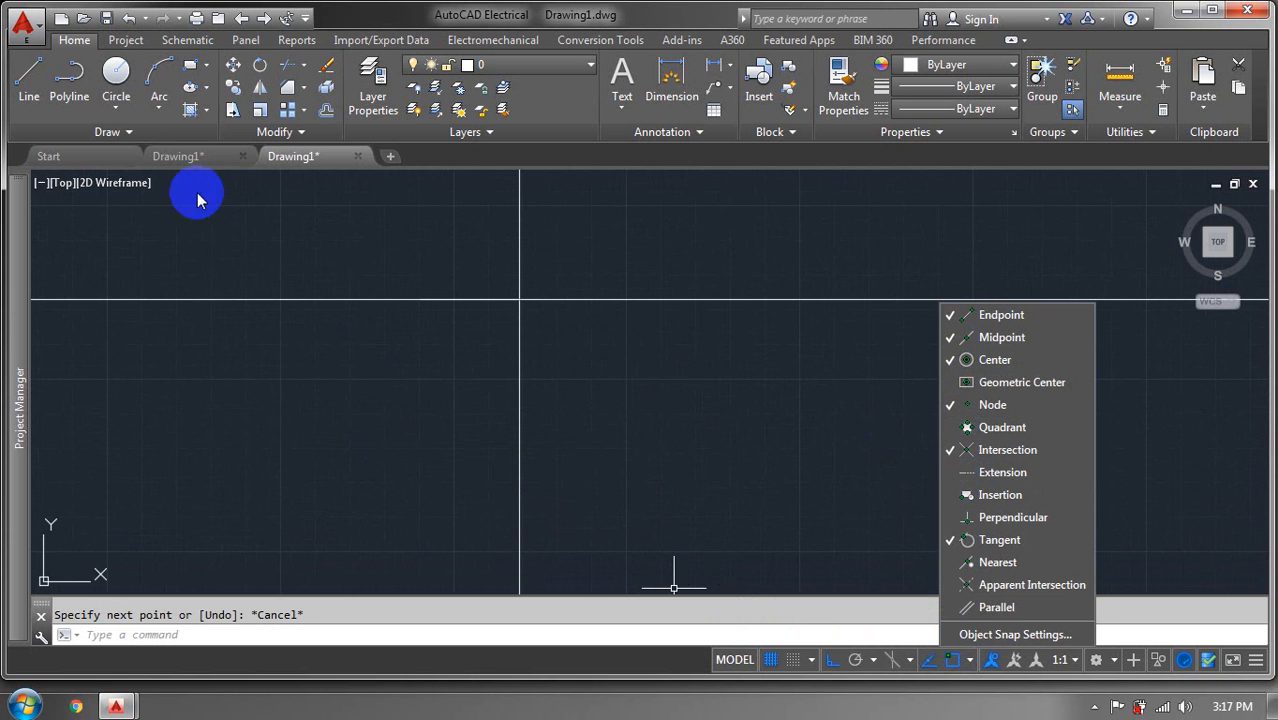
click(27, 78)
click(519, 298)
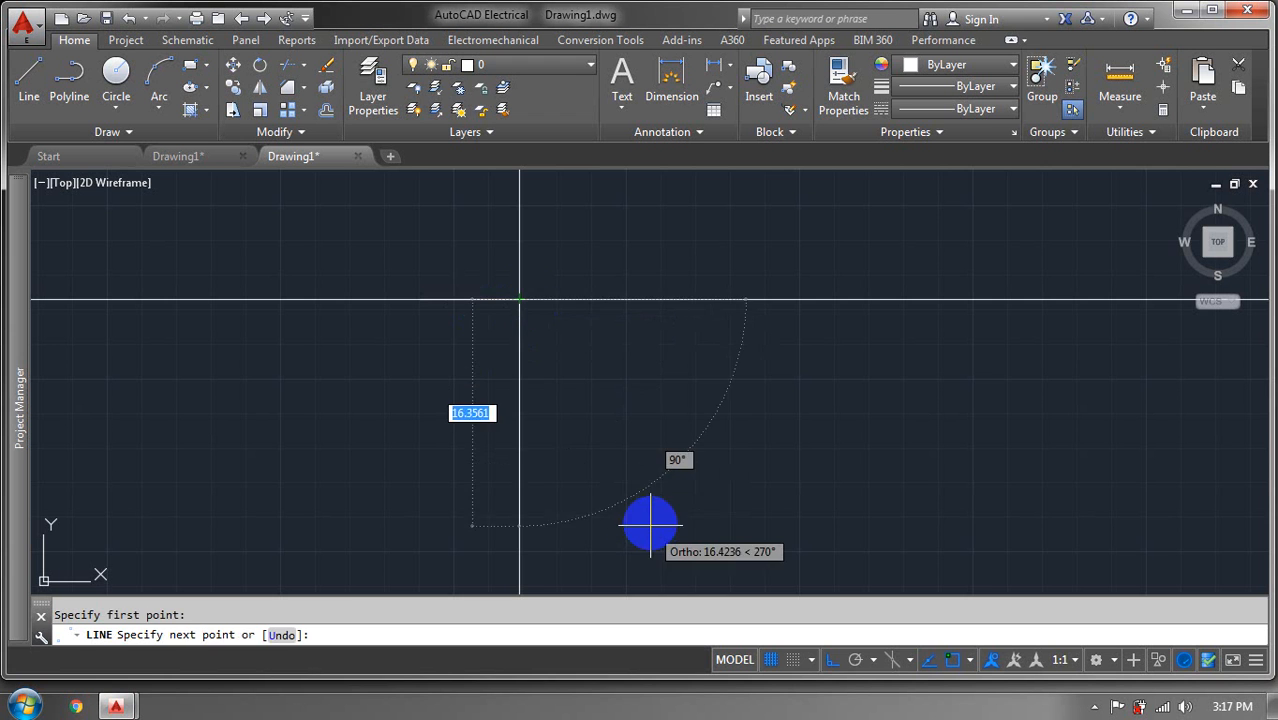
key(Escape)
scroll(644, 539, down, 5)
mouse_move(637, 527)
middle_down()
mouse_move(521, 511)
mouse_move(357, 414)
middle_up()
scroll(516, 506, down, 4)
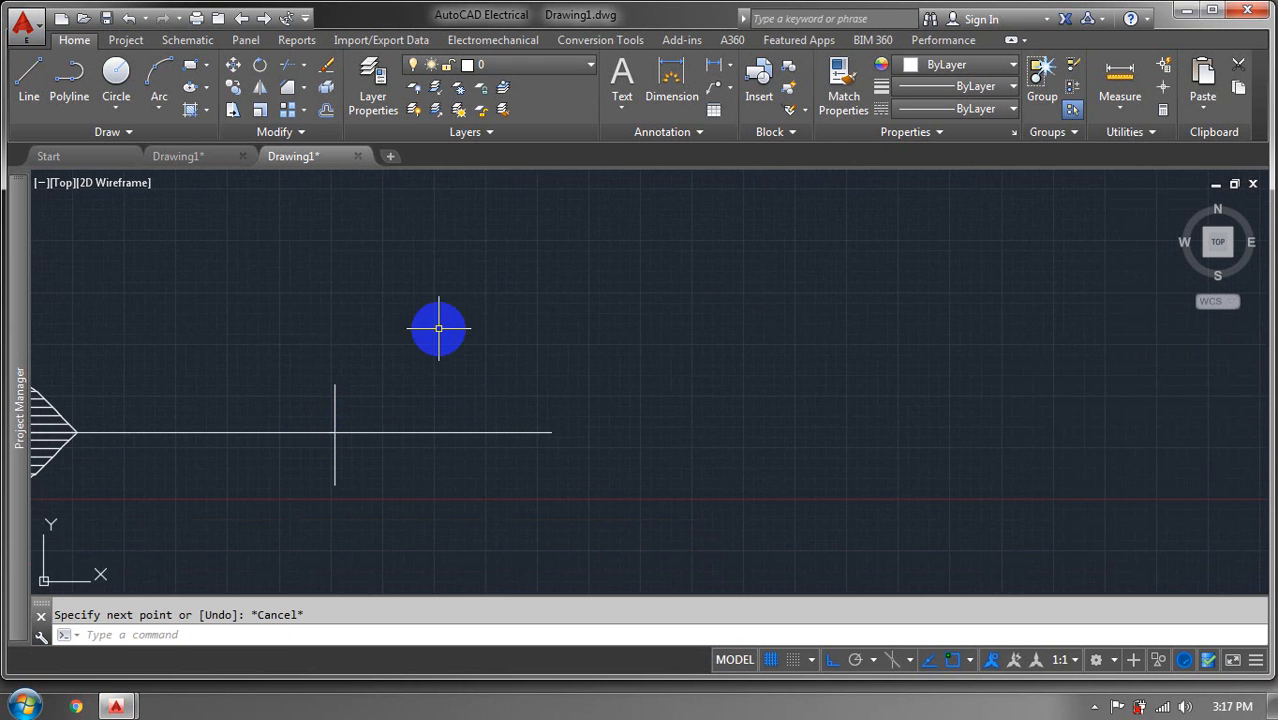
Close the Project Manager palette
mouse_move(18, 420)
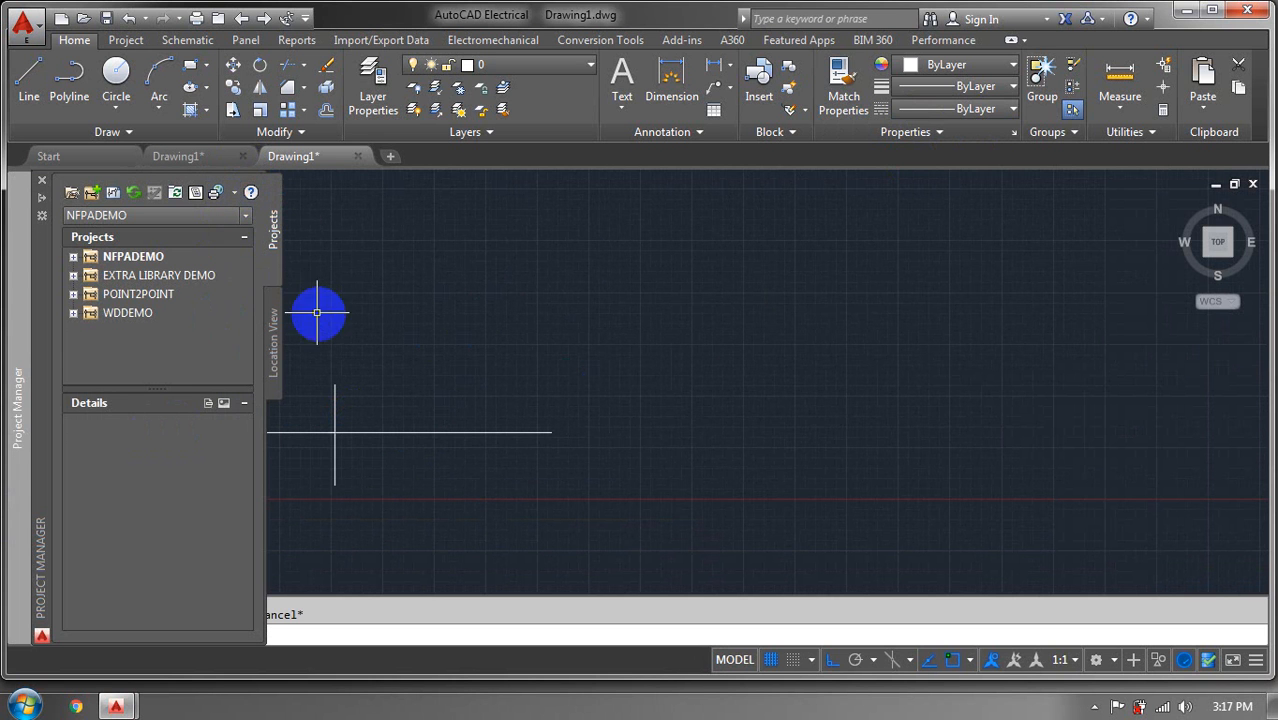
click(42, 183)
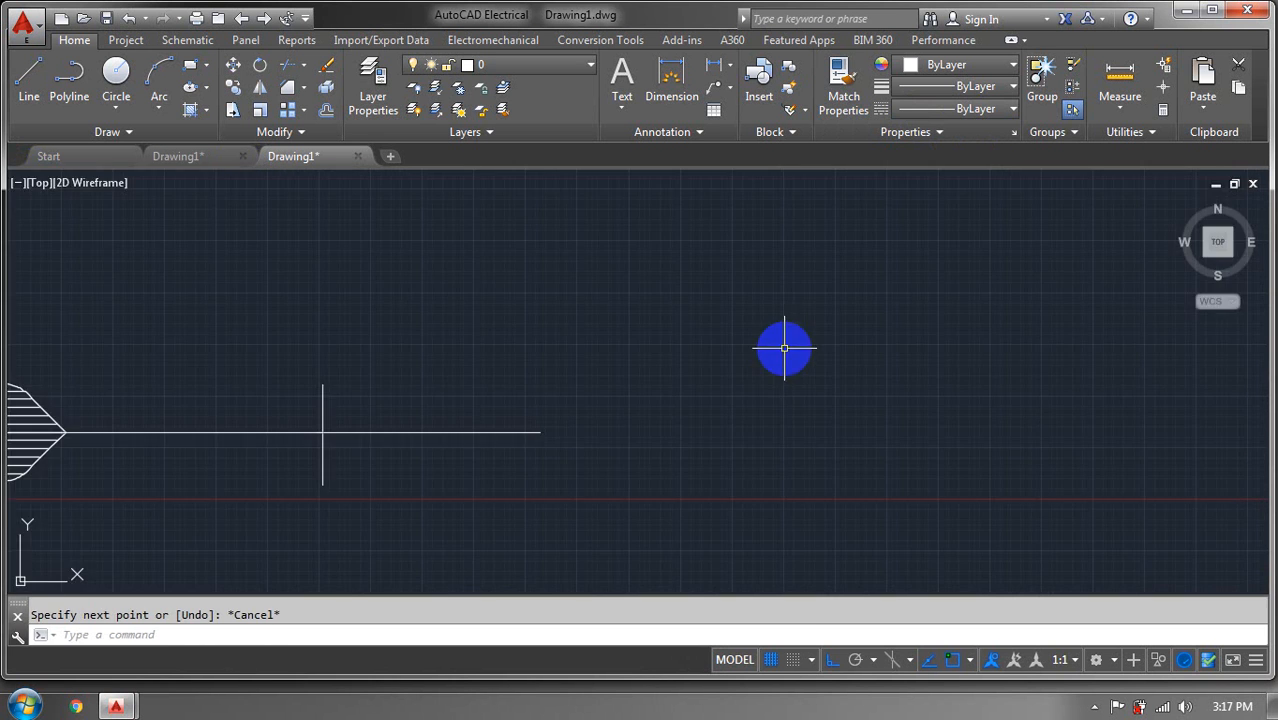
mouse_move(787, 352)
middle_down()
mouse_move(661, 375)
mouse_move(448, 377)
middle_up()
scroll(662, 376, down, 2)
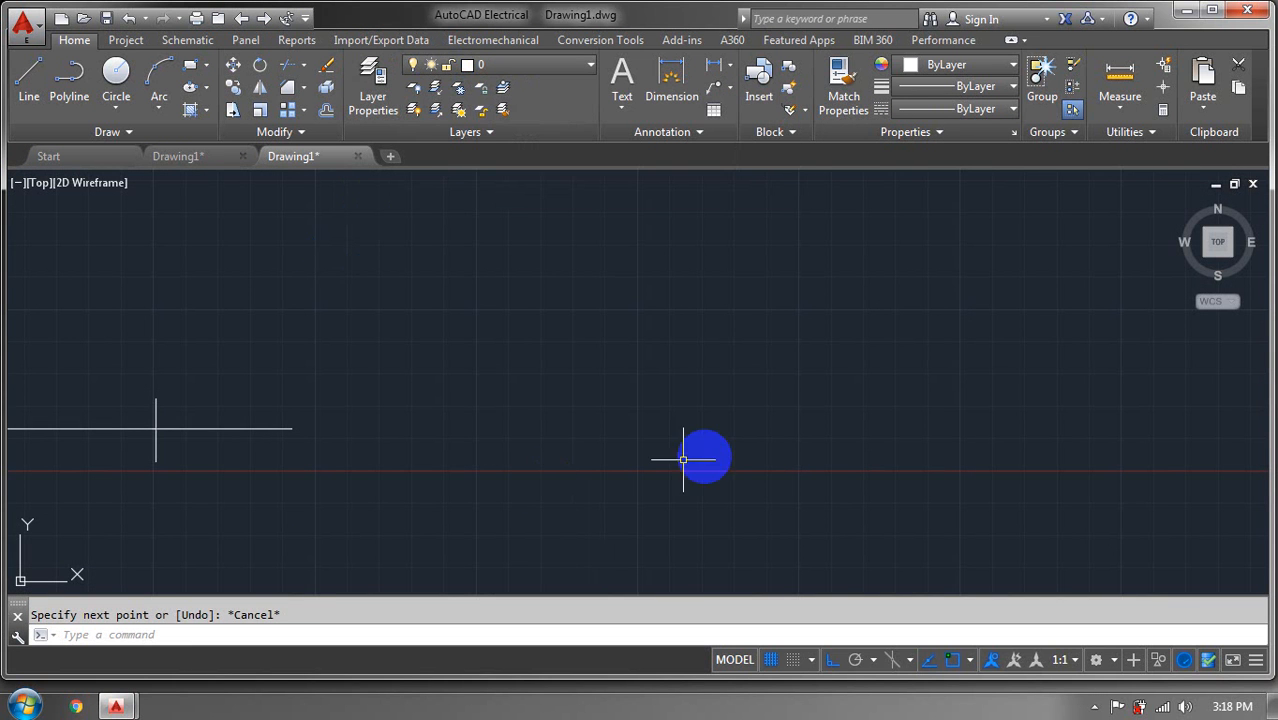
mouse_move(736, 418)
middle_down()
mouse_move(521, 455)
mouse_move(451, 394)
mouse_move(422, 388)
mouse_move(438, 378)
middle_up()
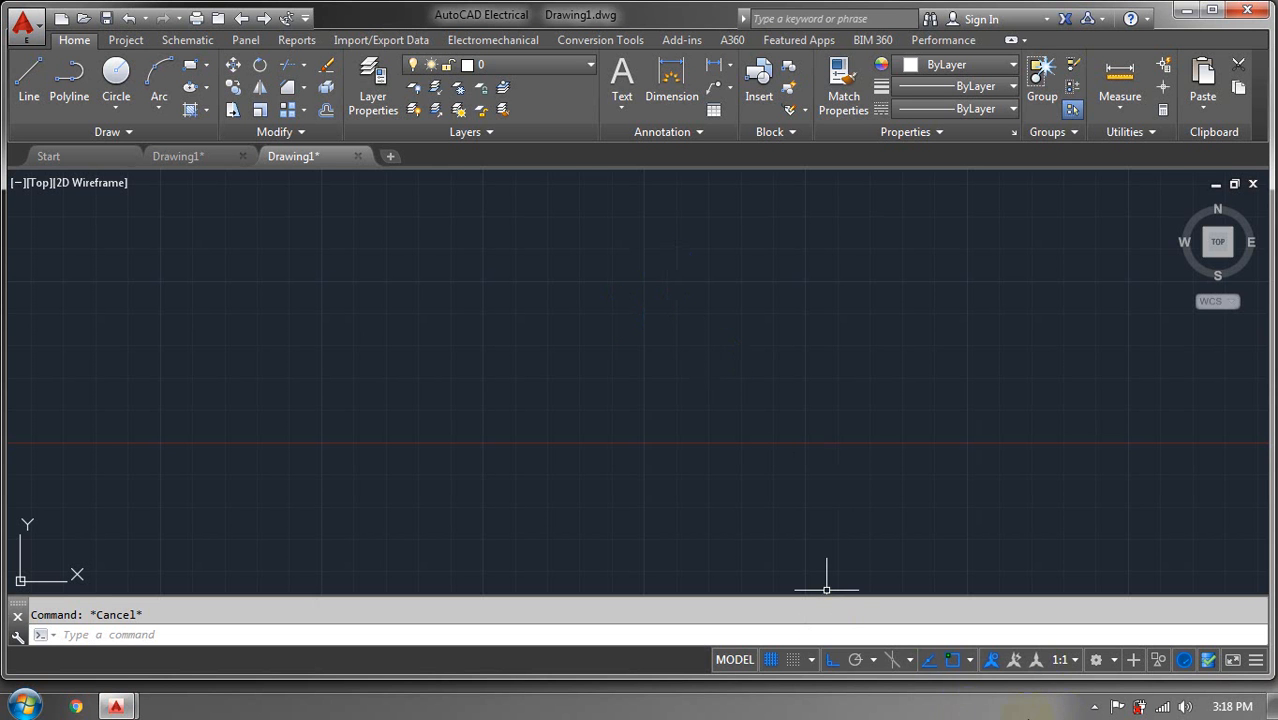
middle_drag(713, 476, 456, 462)
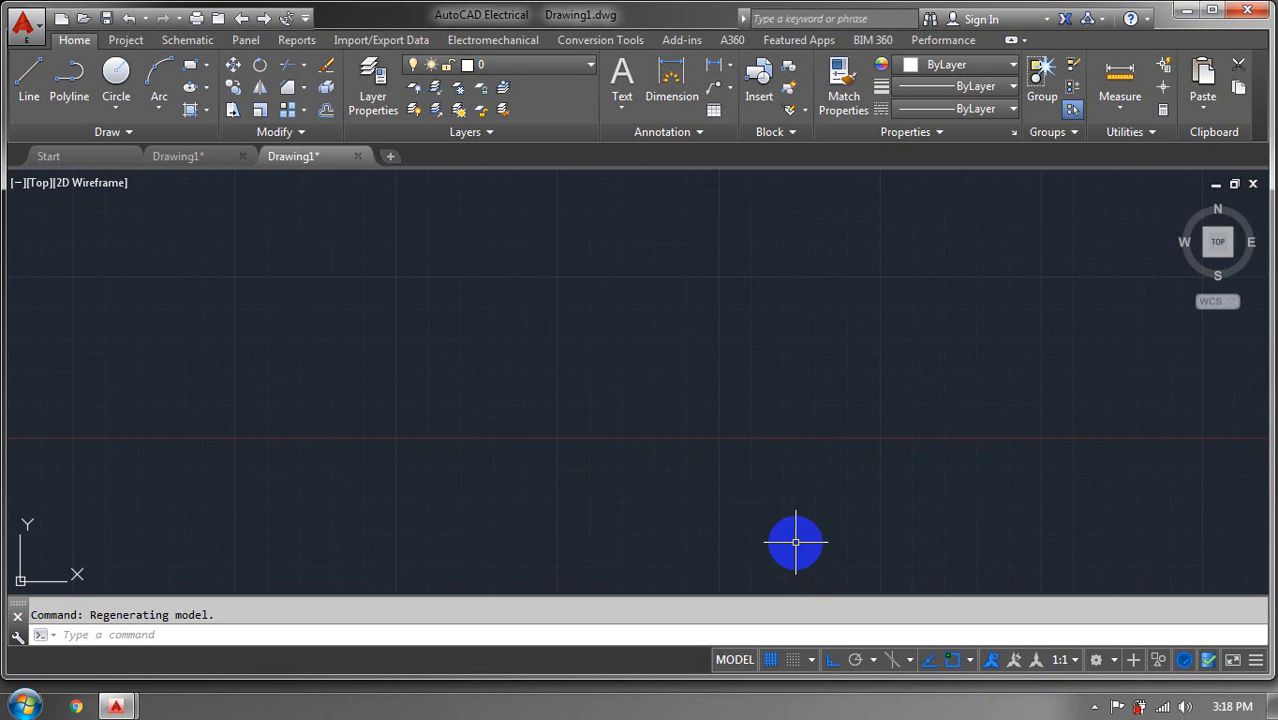
scroll(509, 431, down, 2)
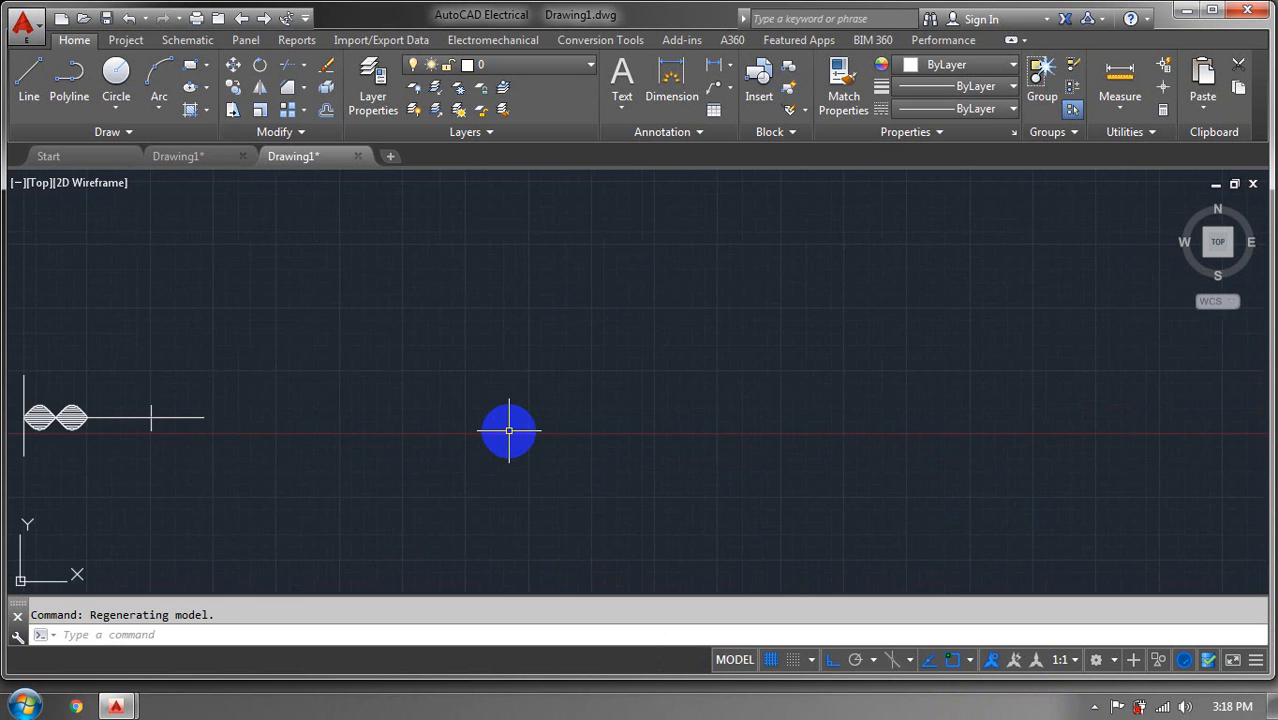
mouse_move(509, 431)
middle_down()
mouse_move(742, 379)
mouse_move(709, 354)
middle_up()
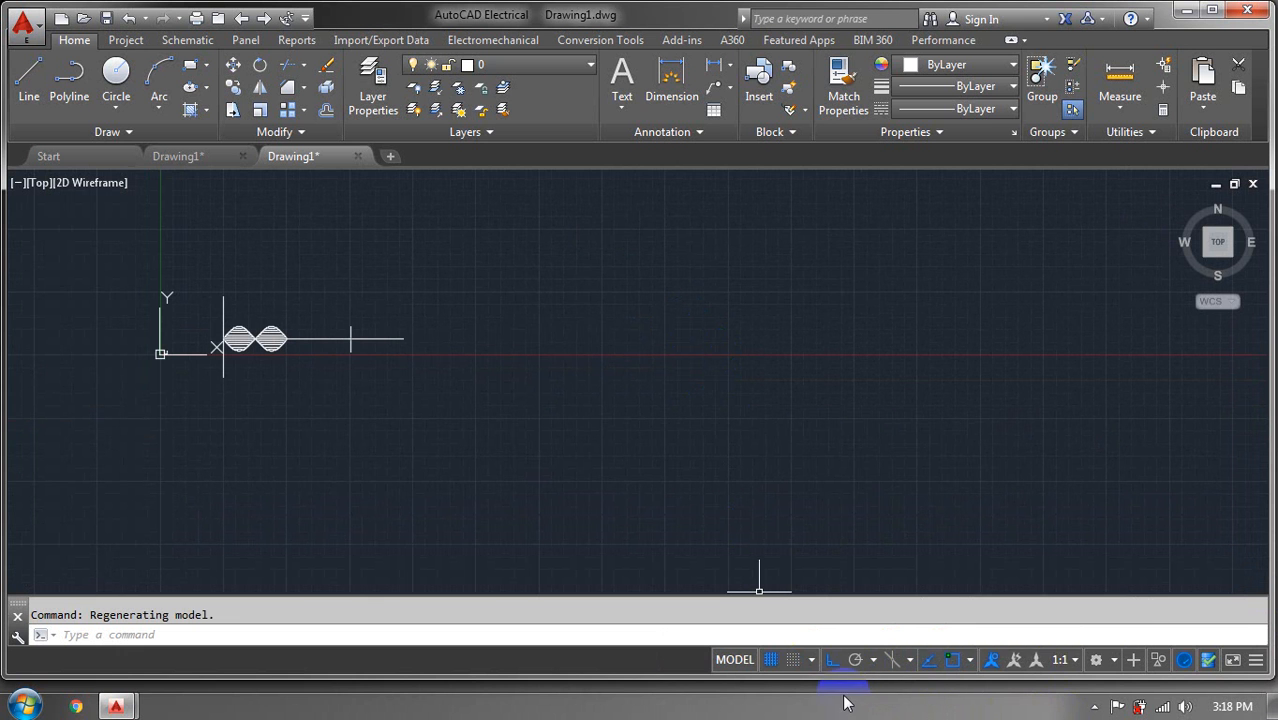
right_click(951, 663)
click(730, 379)
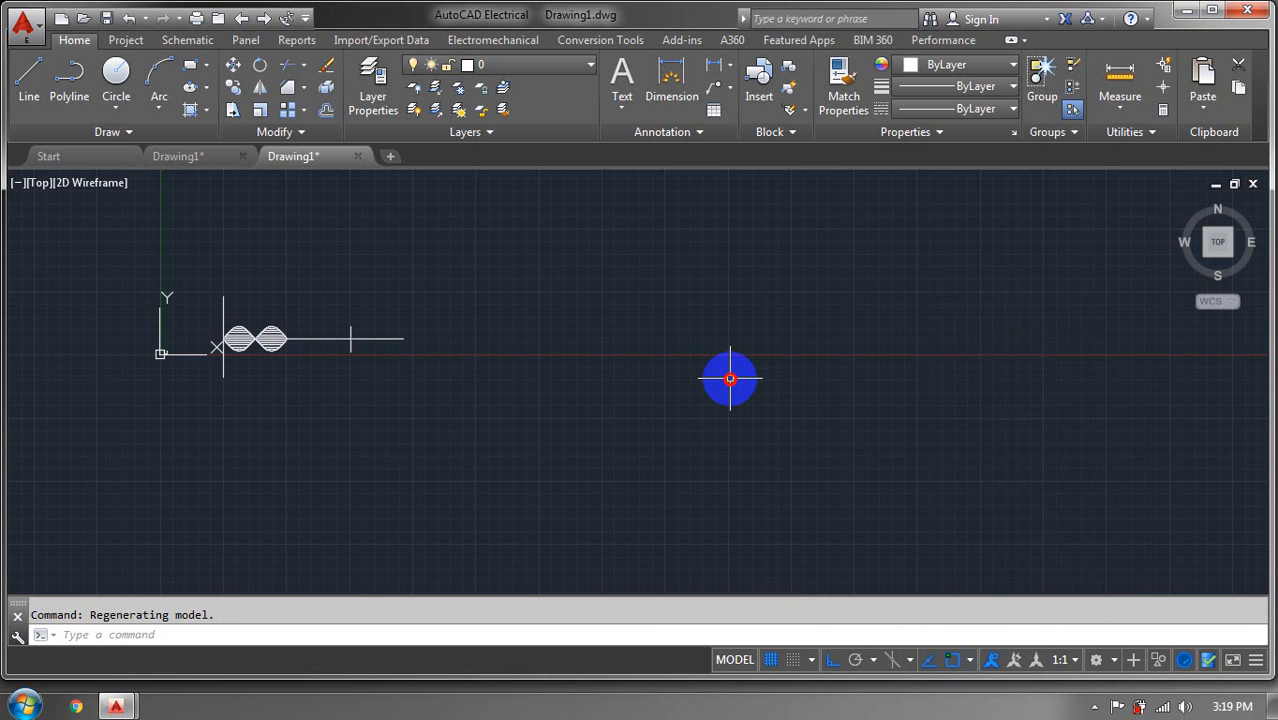
middle_drag(730, 379, 608, 405)
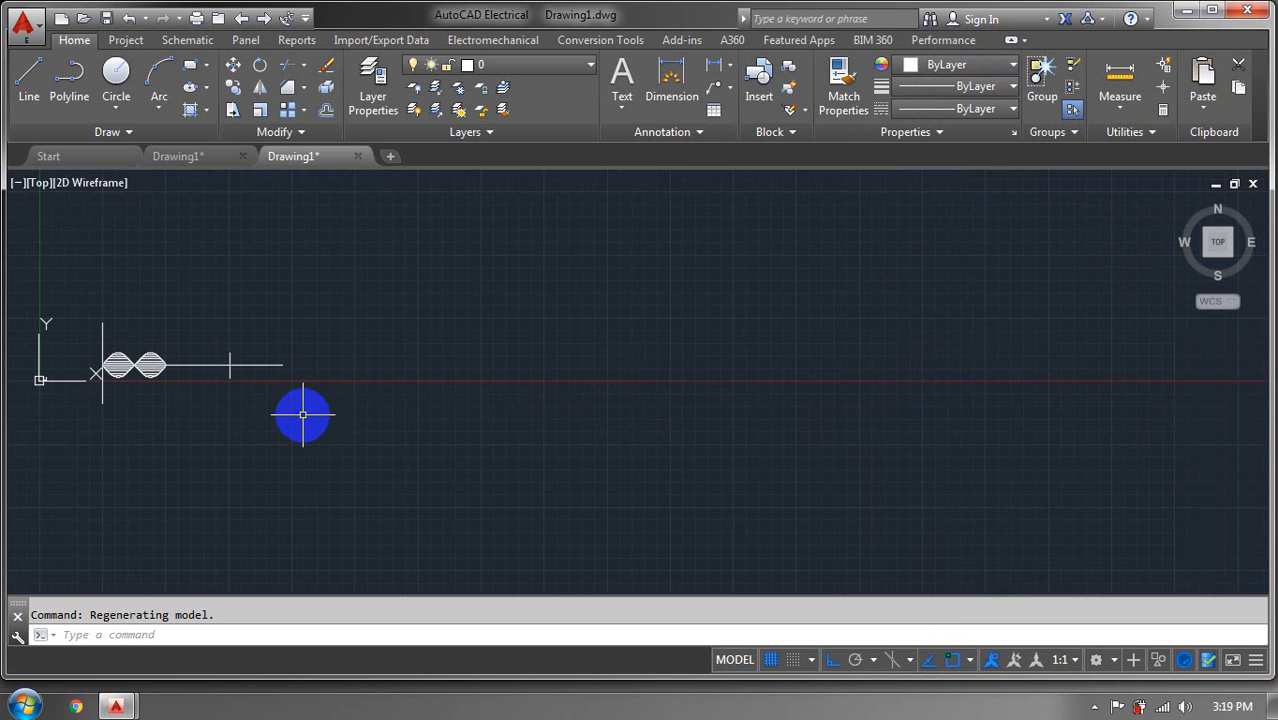
Set the current lineweight for new objects to 0.70 mm
click(1010, 87)
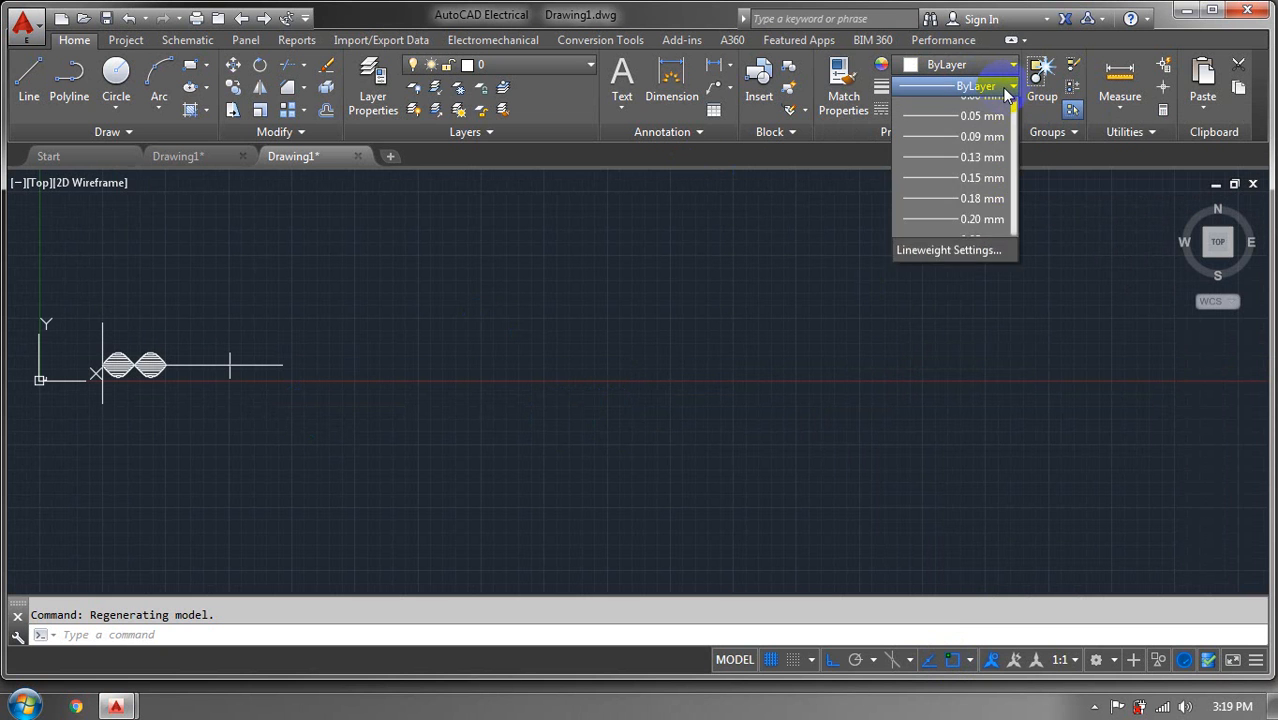
drag(1013, 151, 1021, 248)
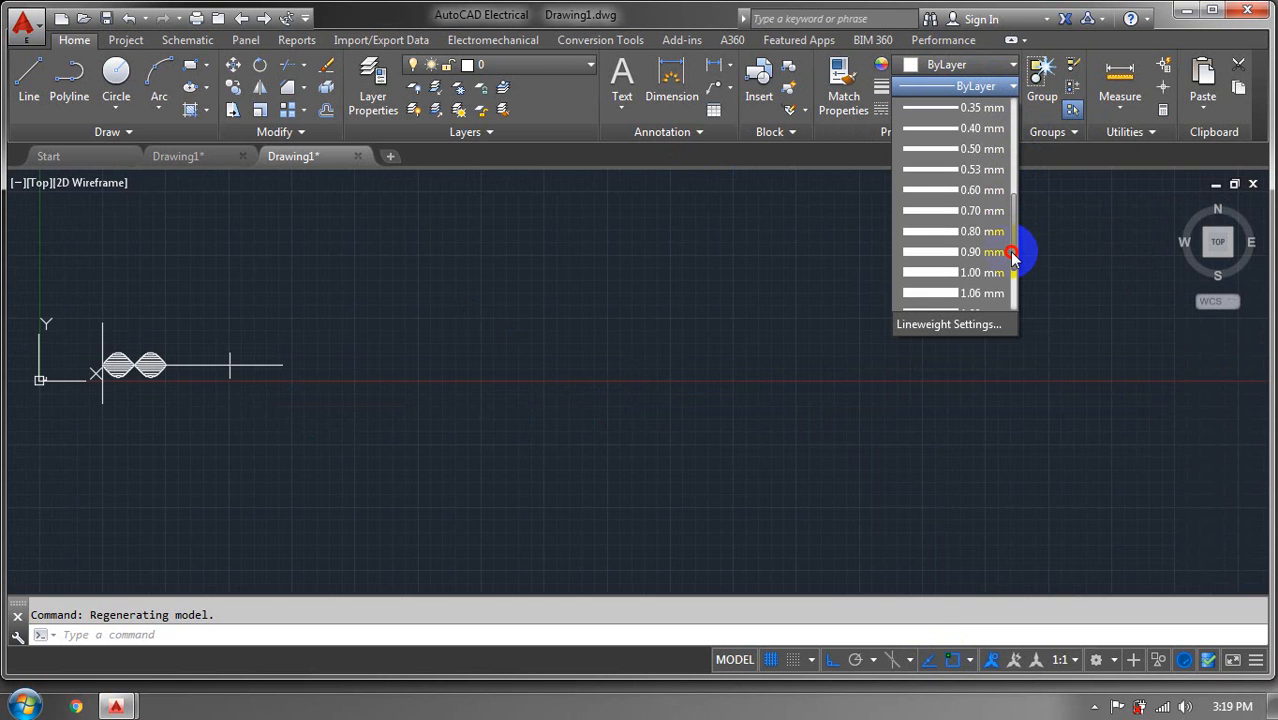
click(949, 211)
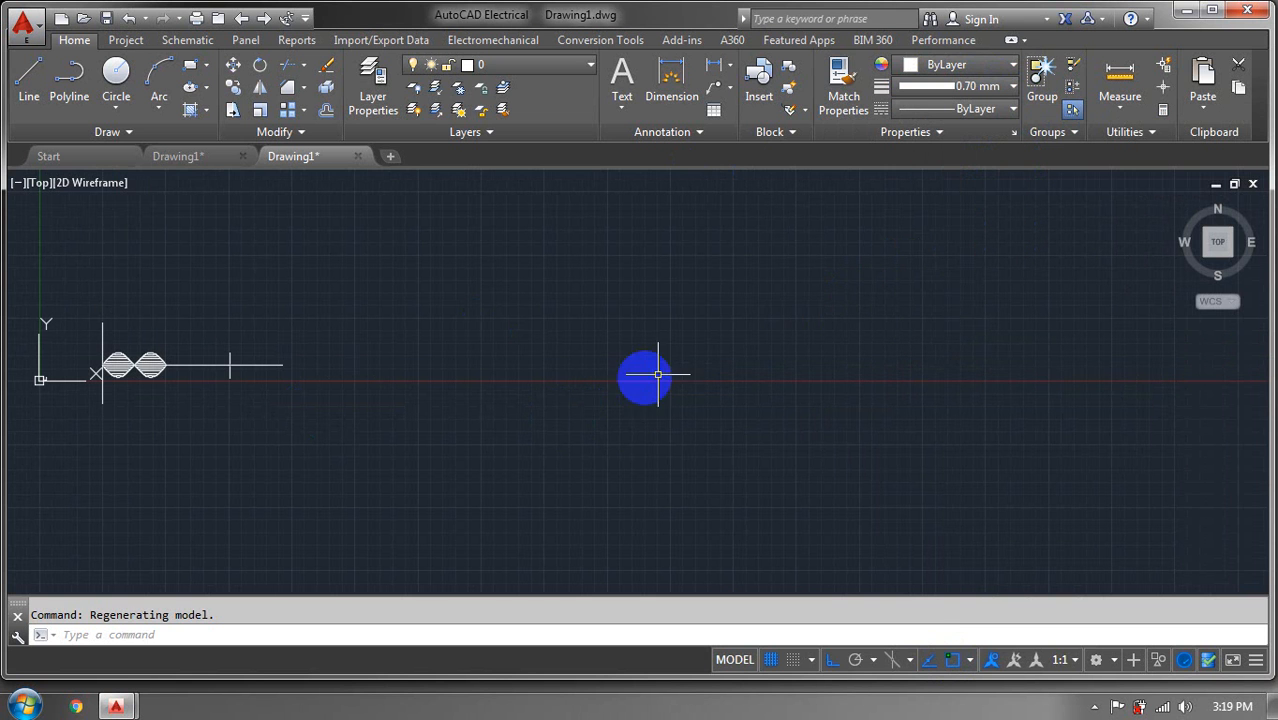
Draw a long horizontal line with Ortho in the empty area beyond the free end of the existing horizontal line
click(33, 78)
click(343, 314)
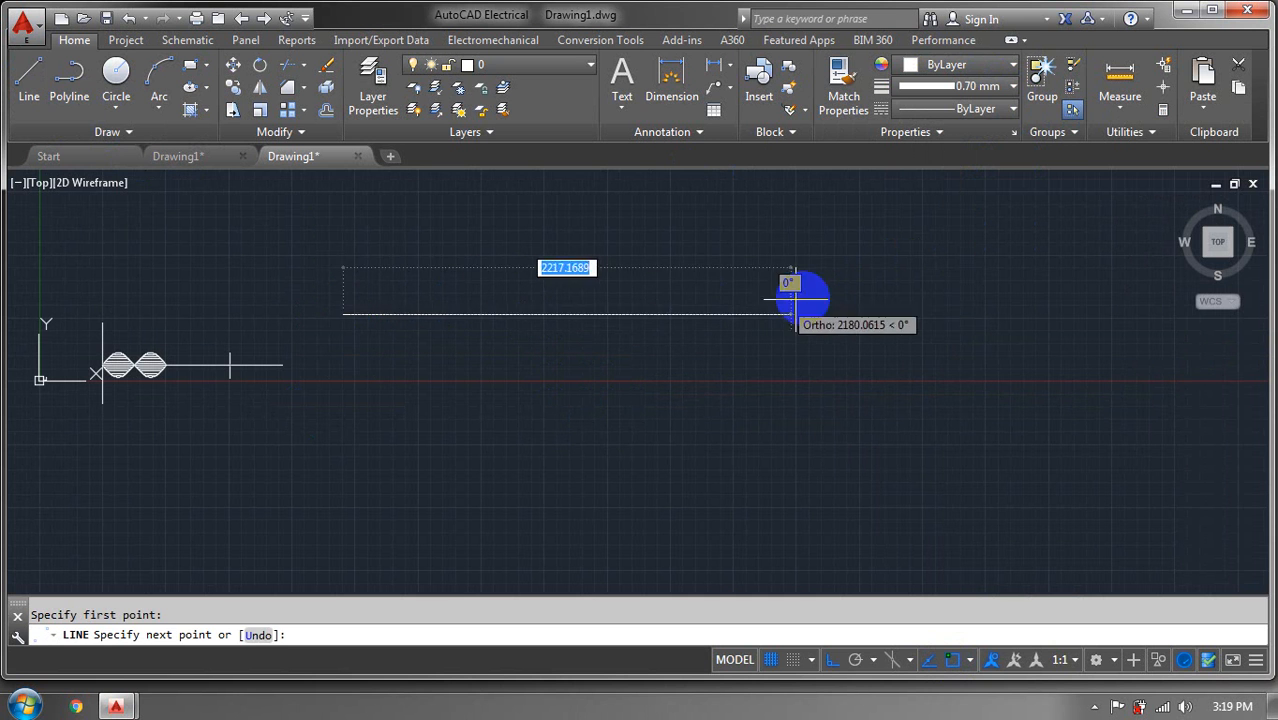
click(795, 315)
key(Escape)
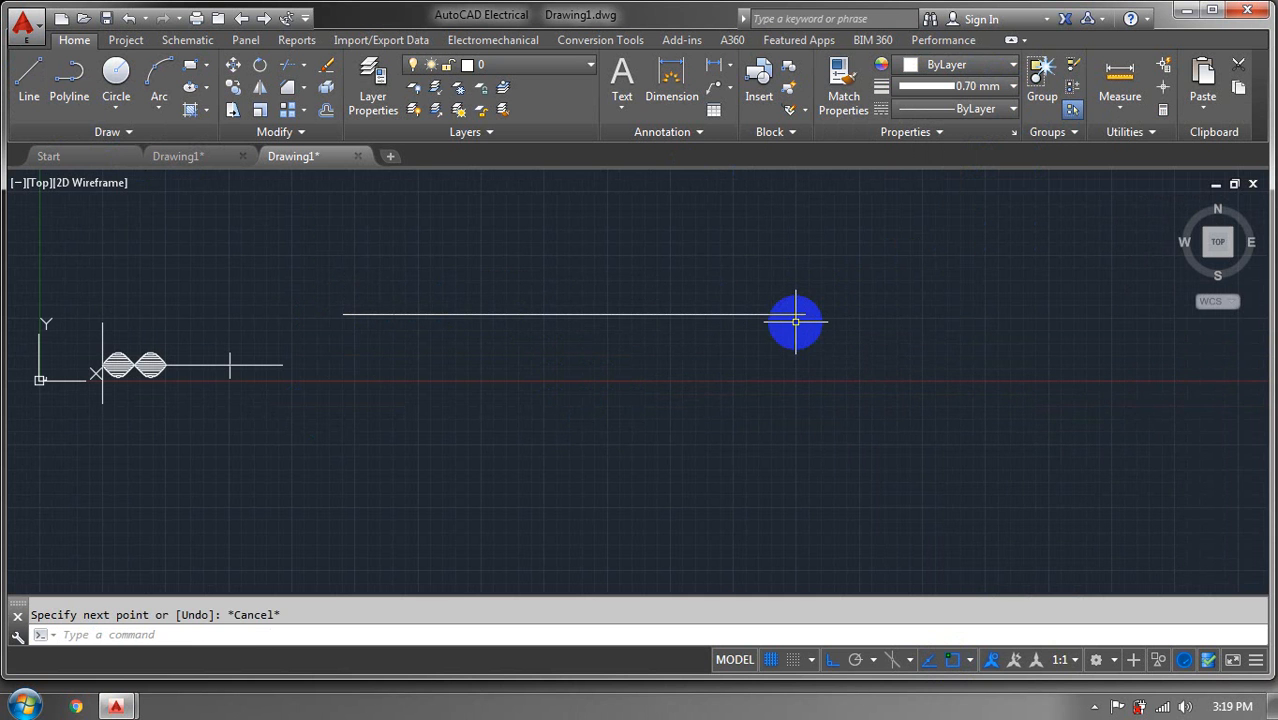
scroll(793, 385, down, 2)
middle_drag(793, 385, 591, 417)
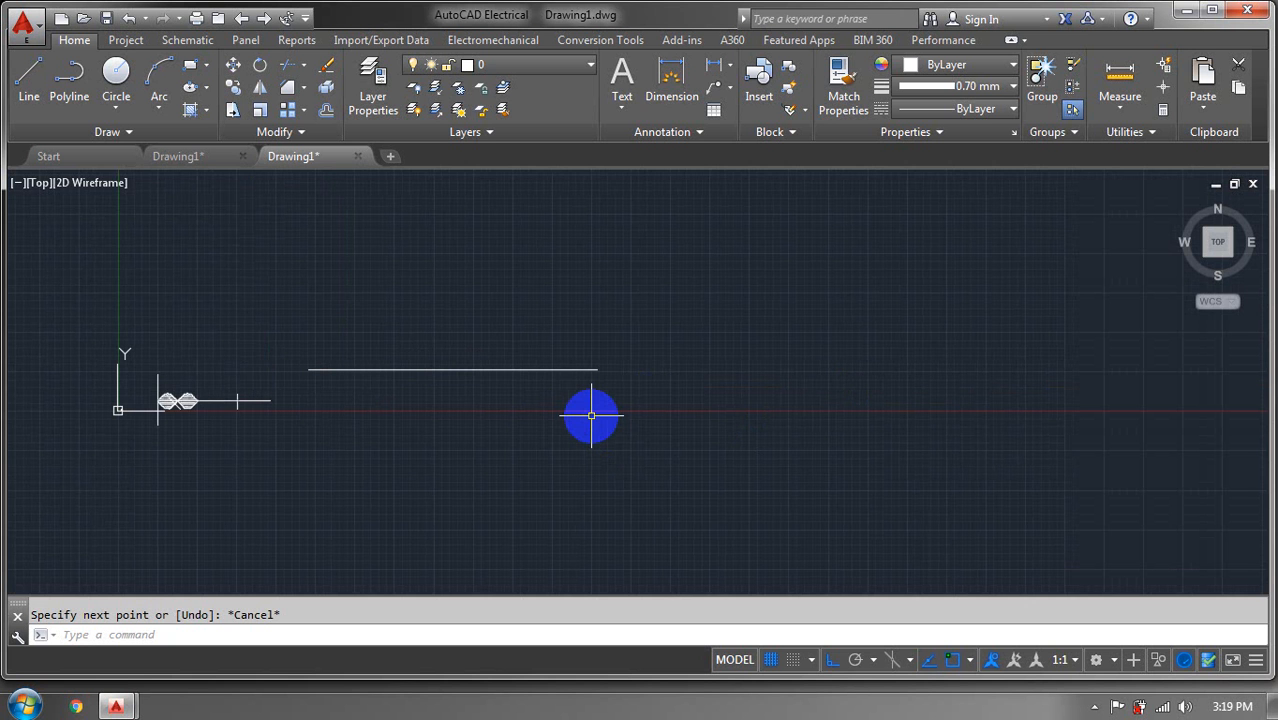
mouse_move(435, 445)
middle_down()
mouse_move(599, 428)
mouse_move(485, 445)
middle_up()
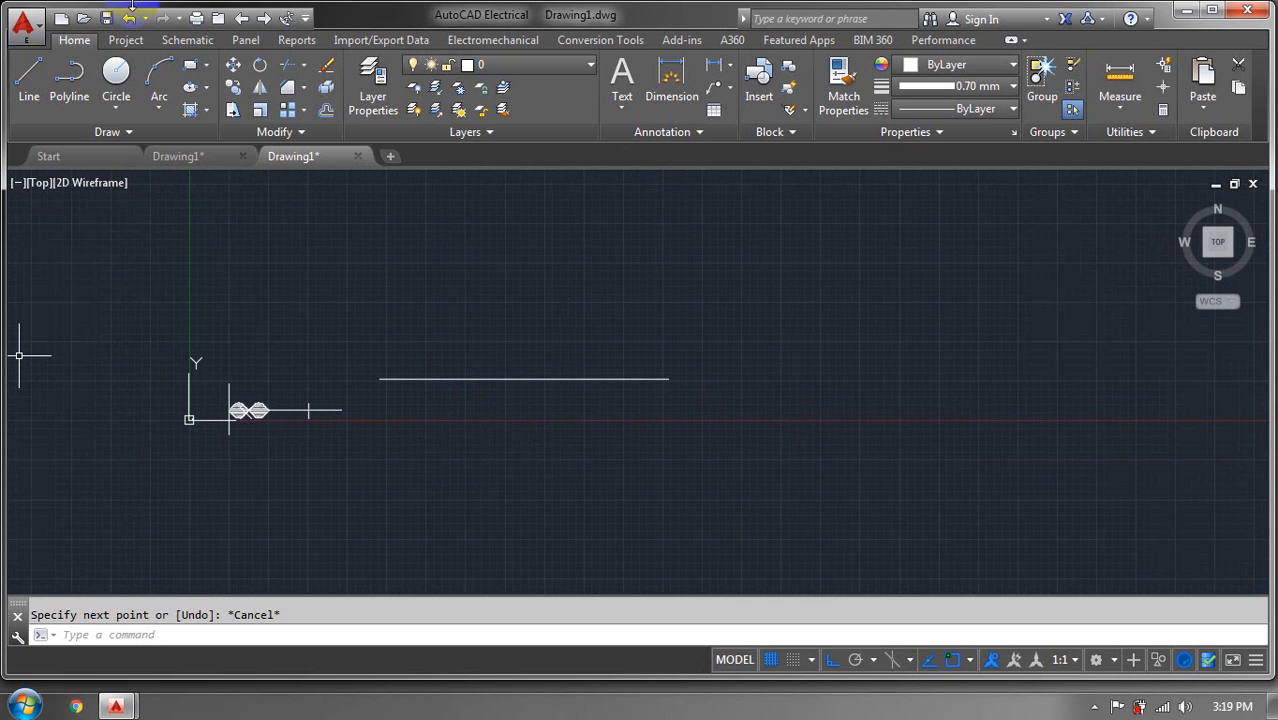
Draw a continuous chain of ten horizontal and vertical Ortho segments across the new horizontal line, outlining overlapping rectangles
click(28, 80)
click(490, 410)
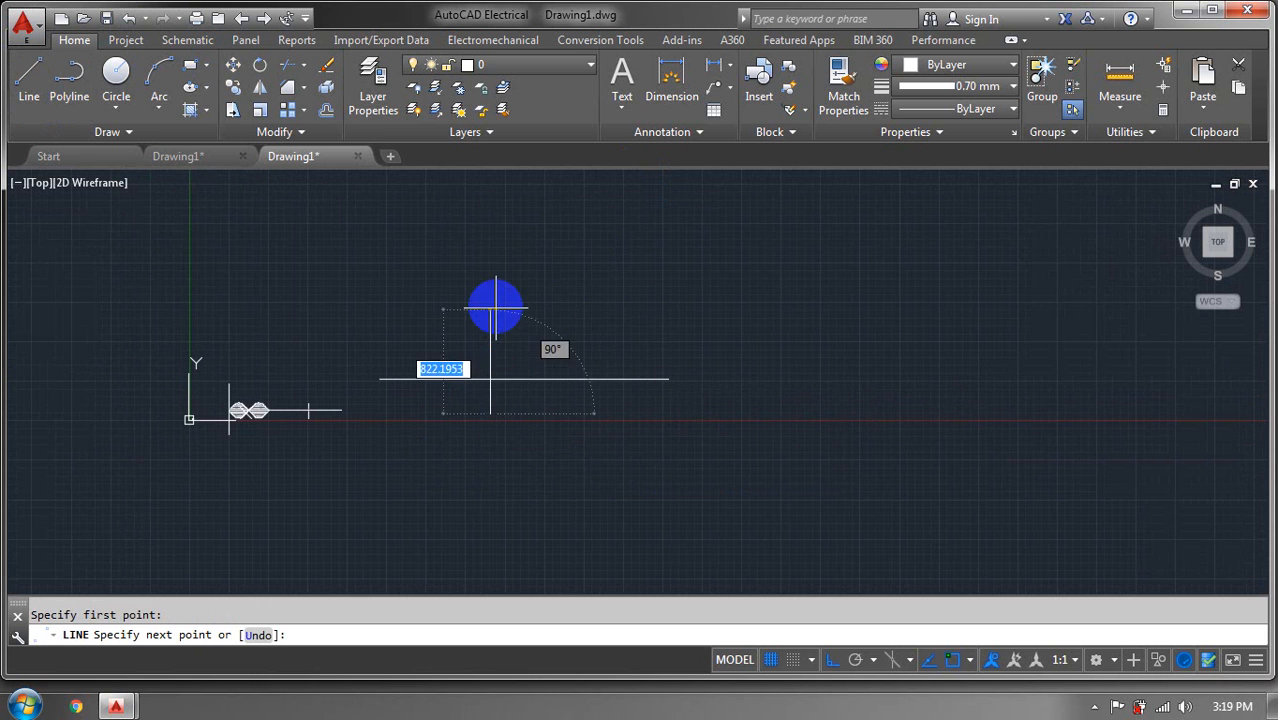
click(490, 307)
click(598, 307)
click(598, 437)
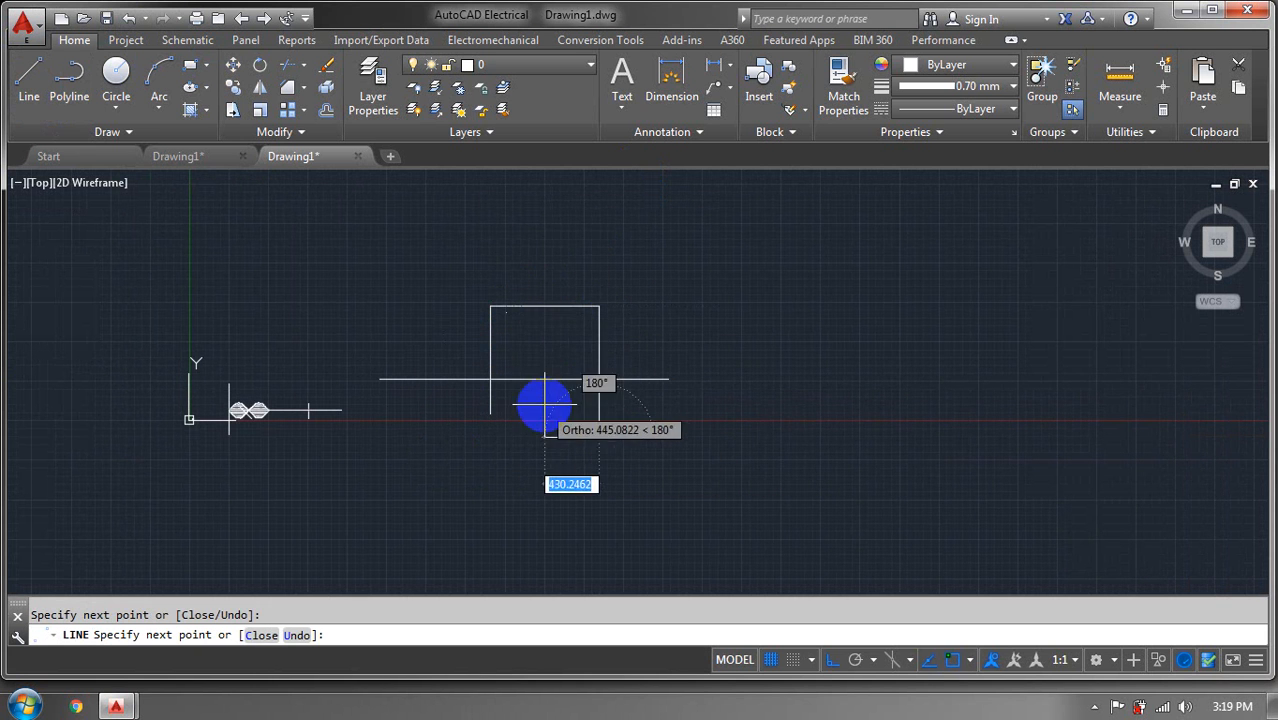
click(544, 437)
click(544, 248)
click(622, 248)
click(622, 412)
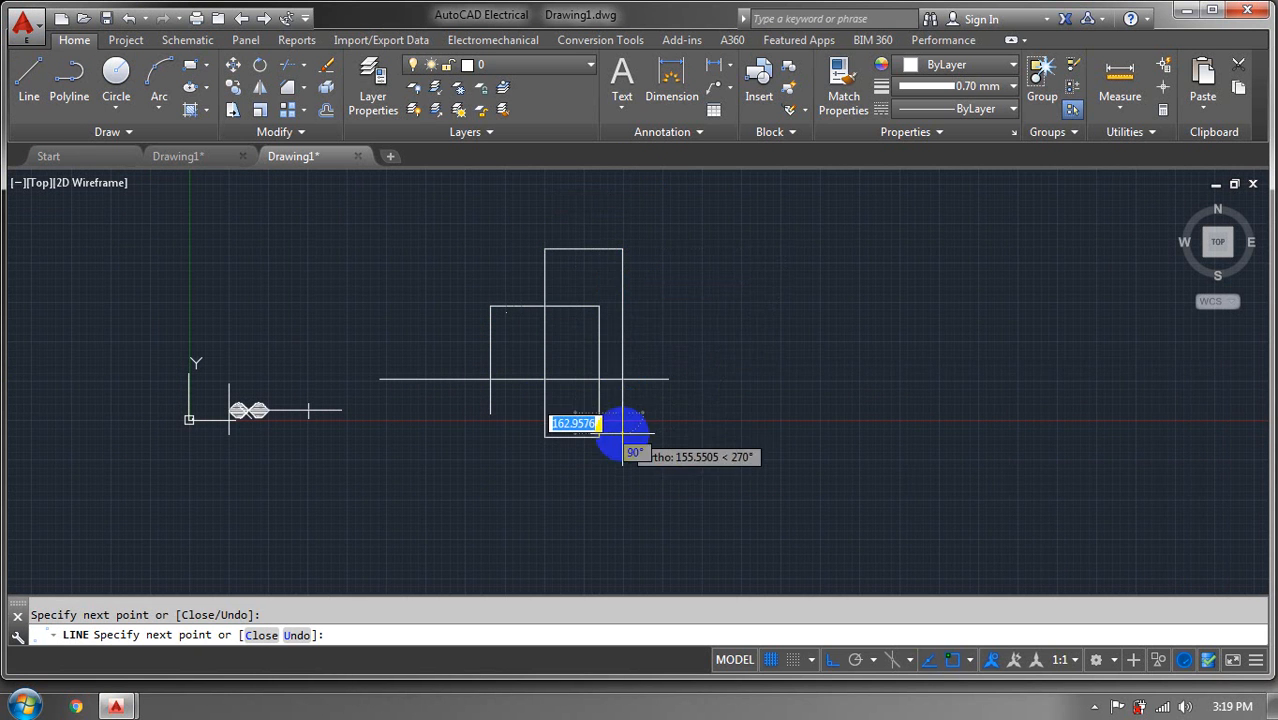
click(385, 412)
click(440, 278)
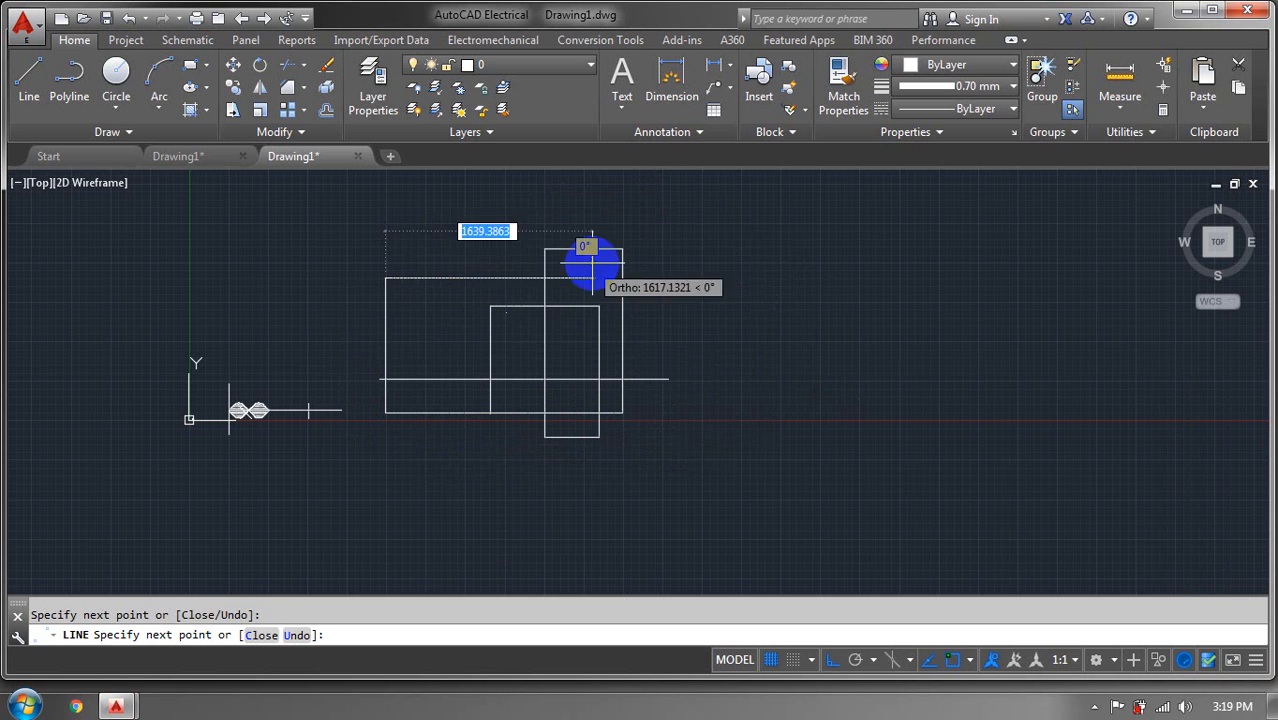
click(660, 278)
right_click(652, 276)
click(690, 283)
scroll(724, 389, down, 3)
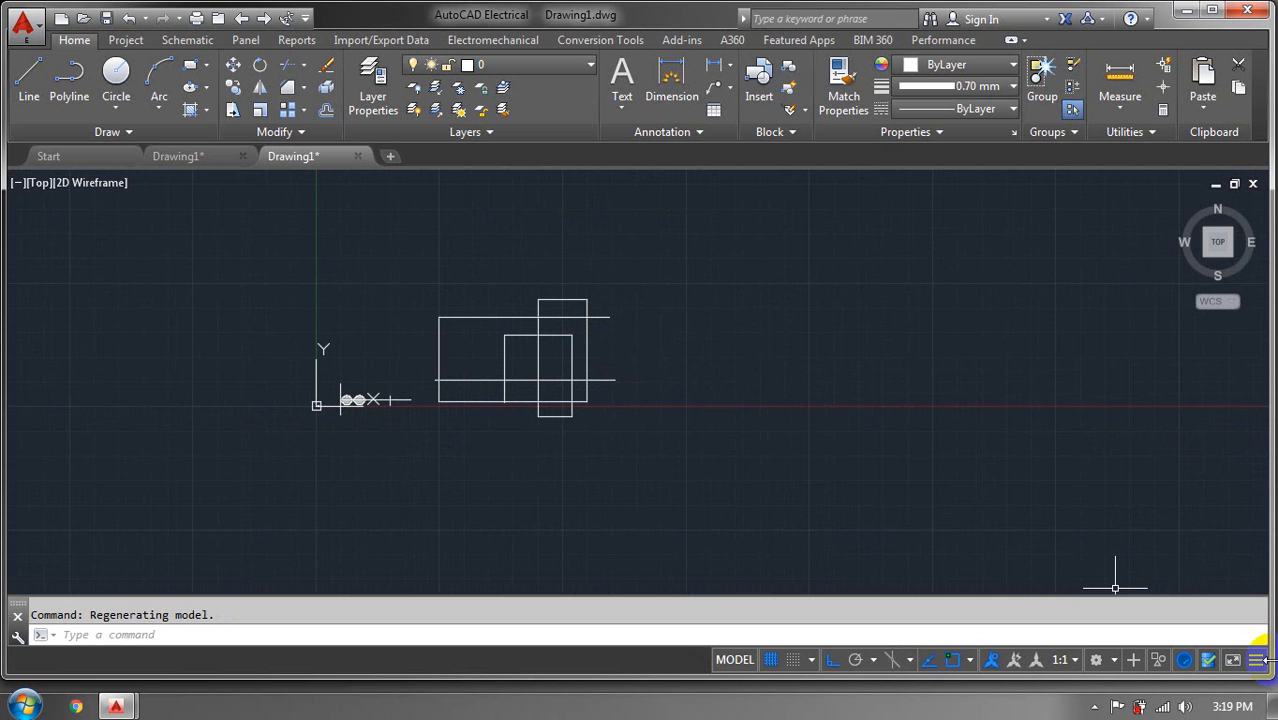
Add the LineWeight toggle to the status bar and turn on lineweight display
click(1256, 662)
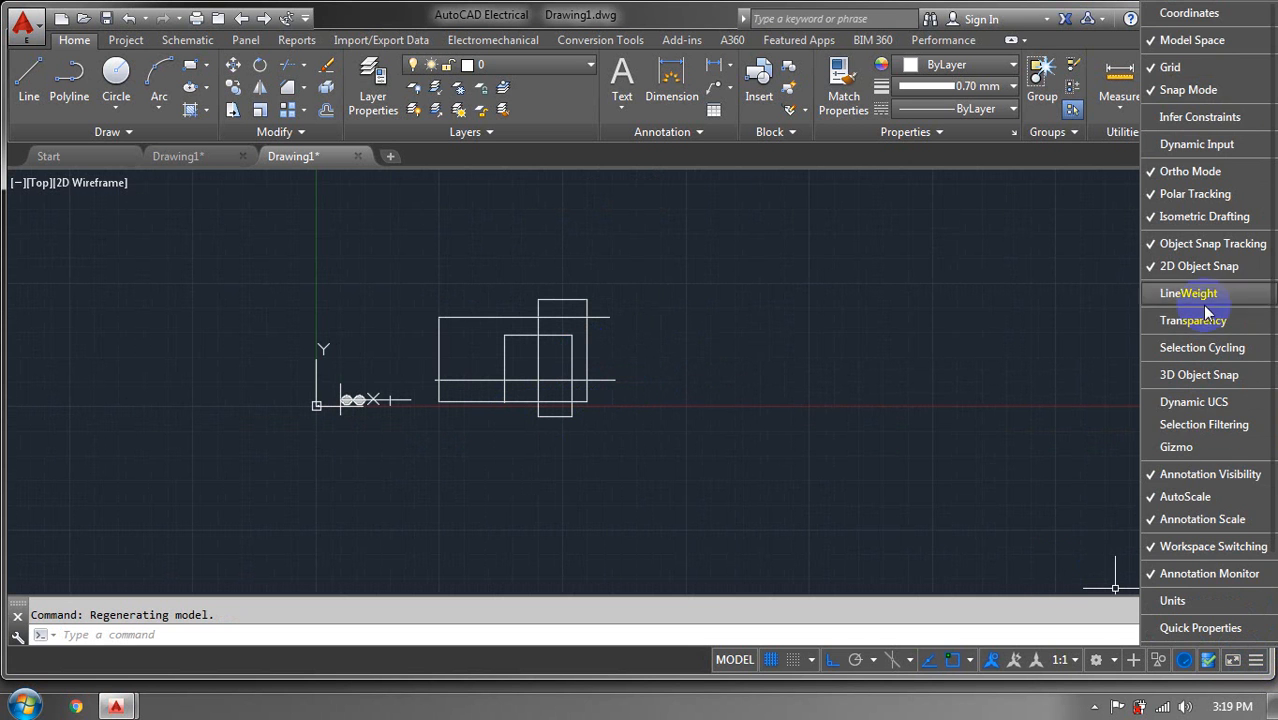
click(949, 512)
click(1258, 664)
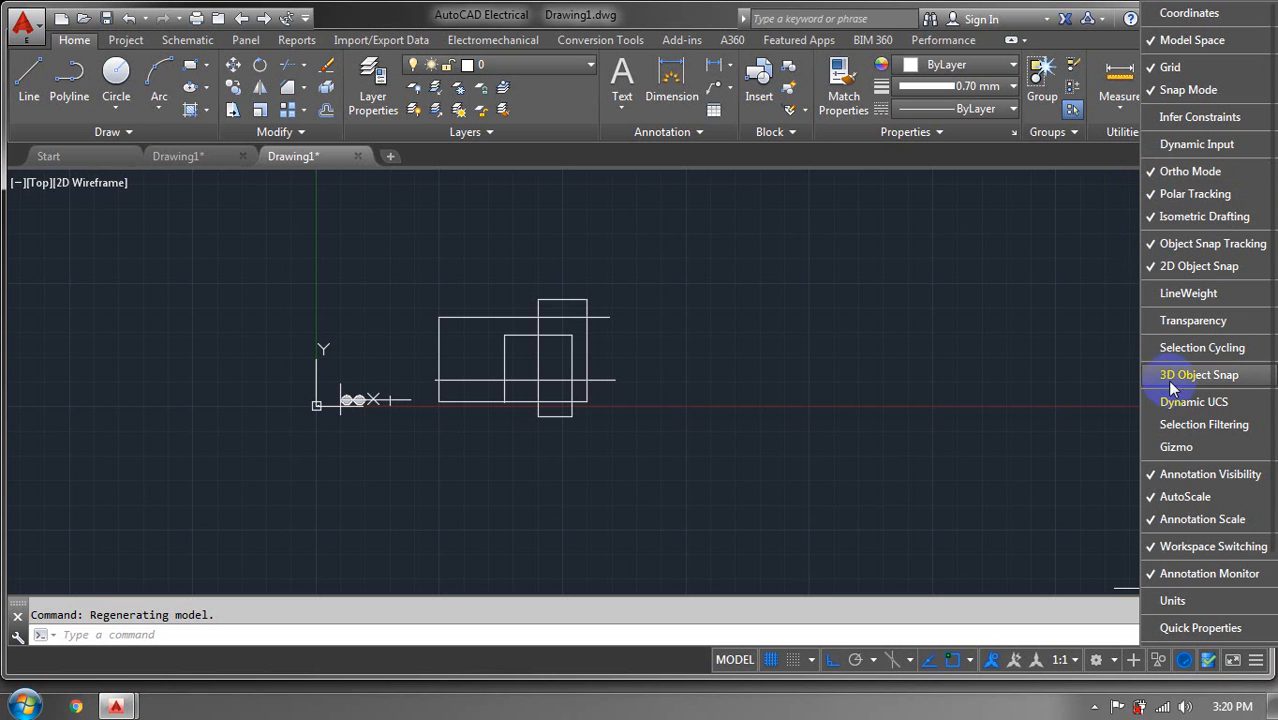
click(1160, 296)
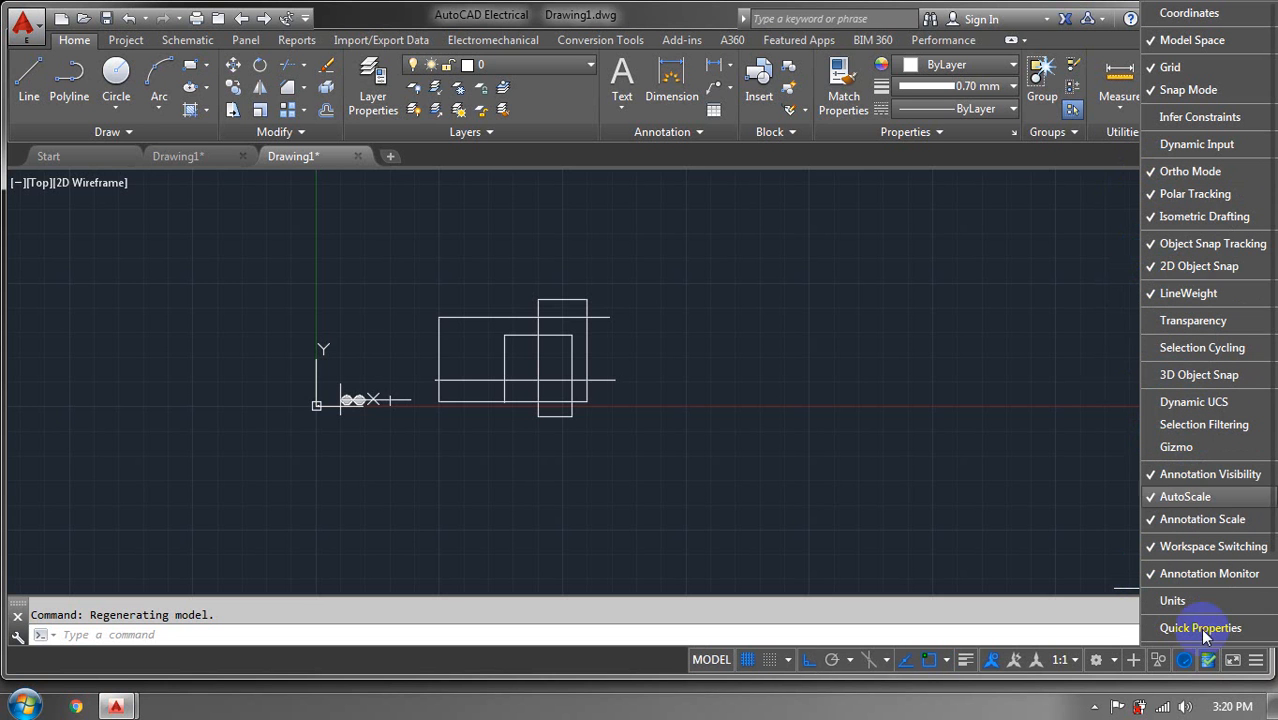
click(963, 659)
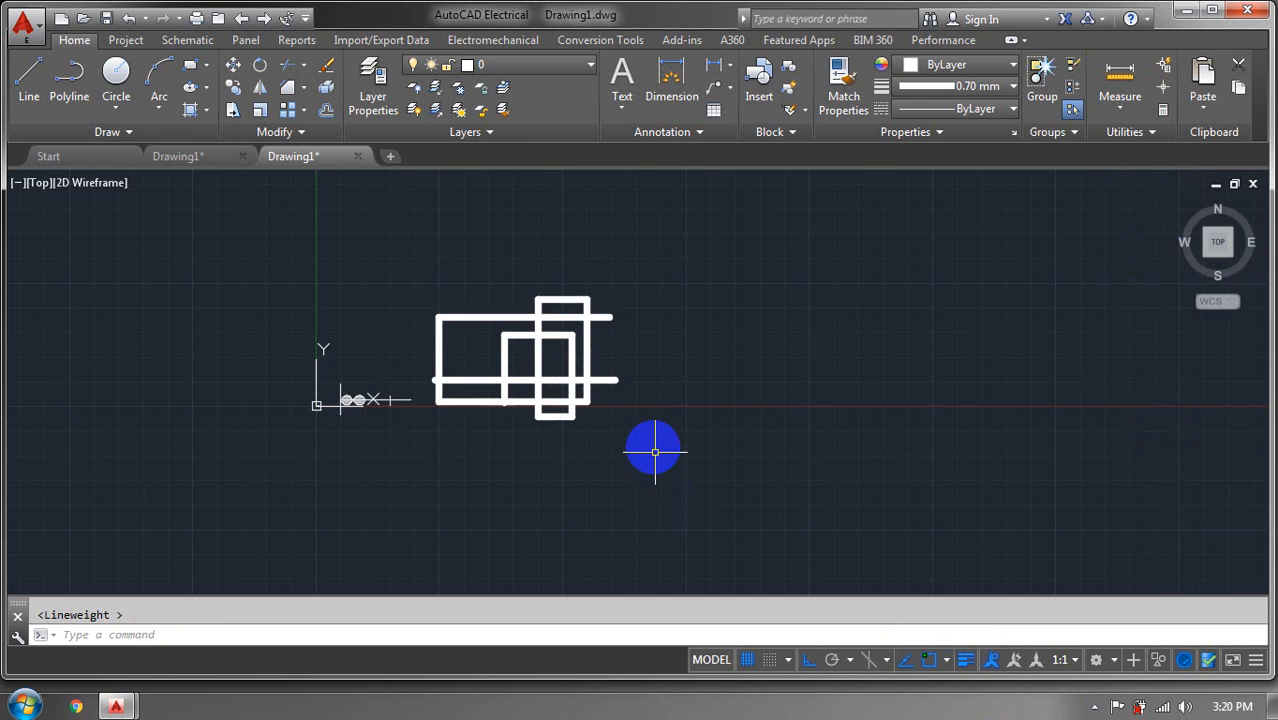
scroll(588, 400, up, 4)
scroll(588, 400, down, 3)
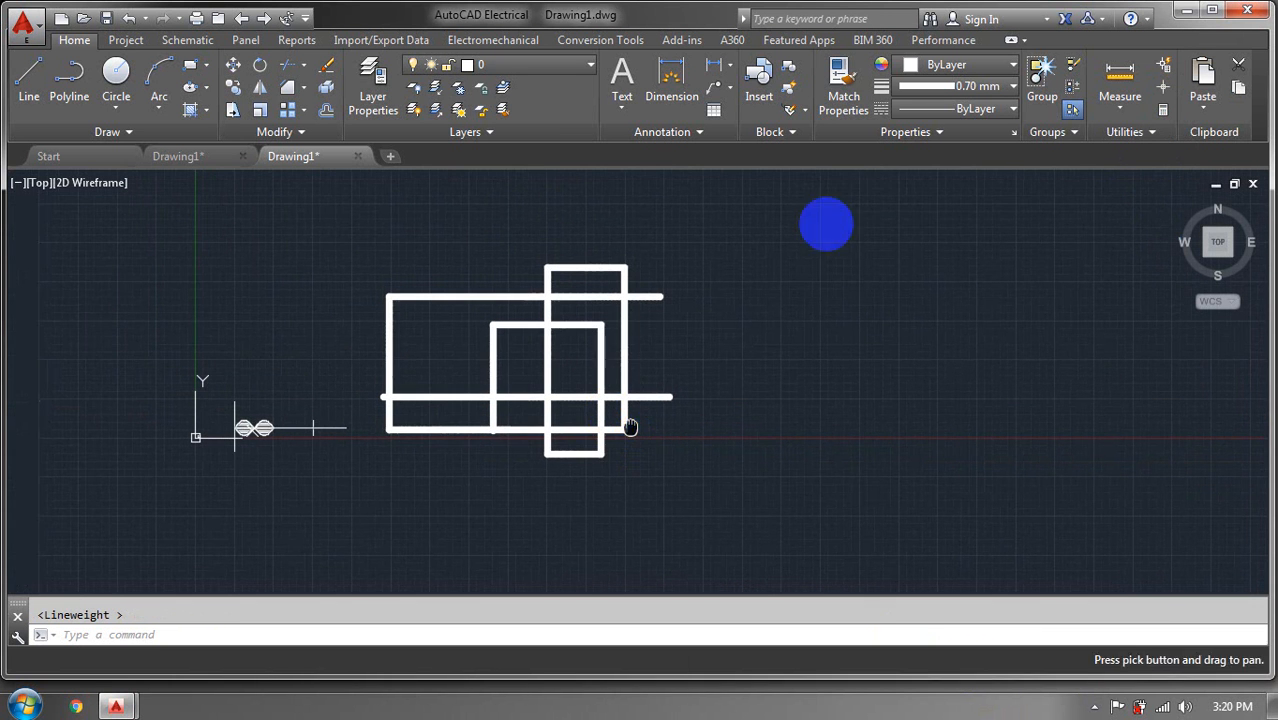
Set the current lineweight to 2.00 mm and draw a long horizontal line beyond the overlapping rectangles
click(1006, 88)
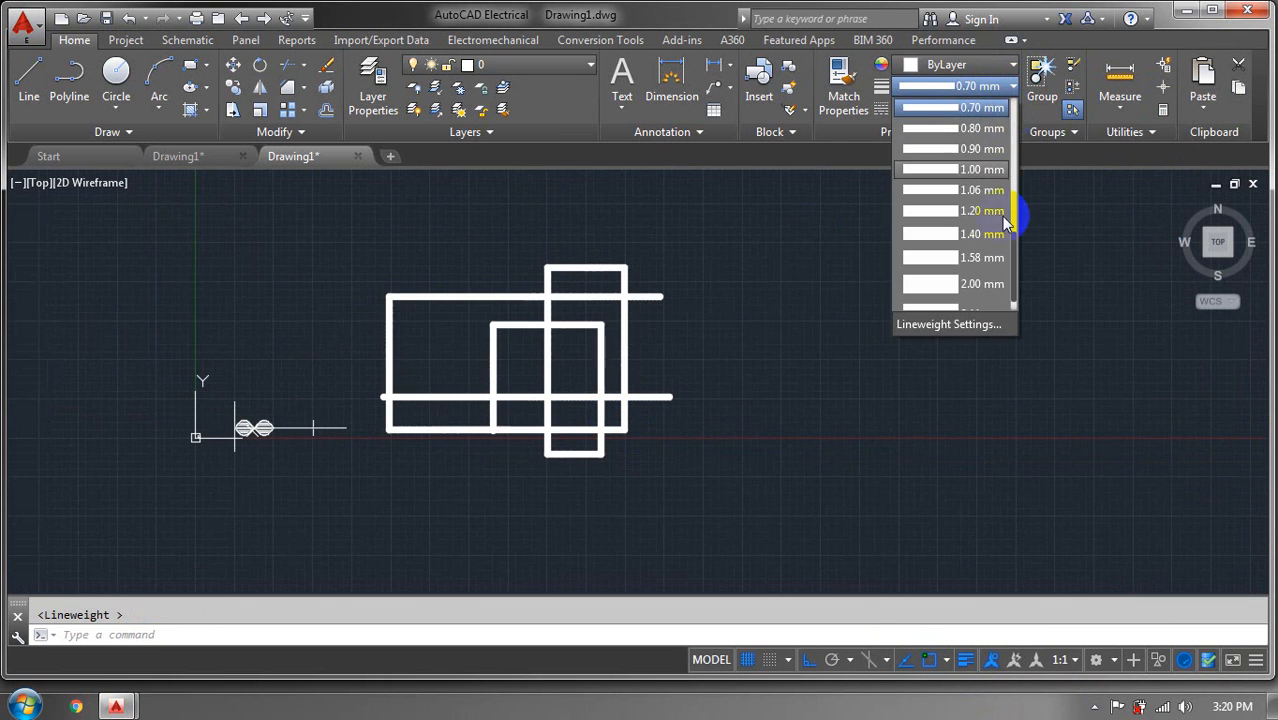
click(973, 285)
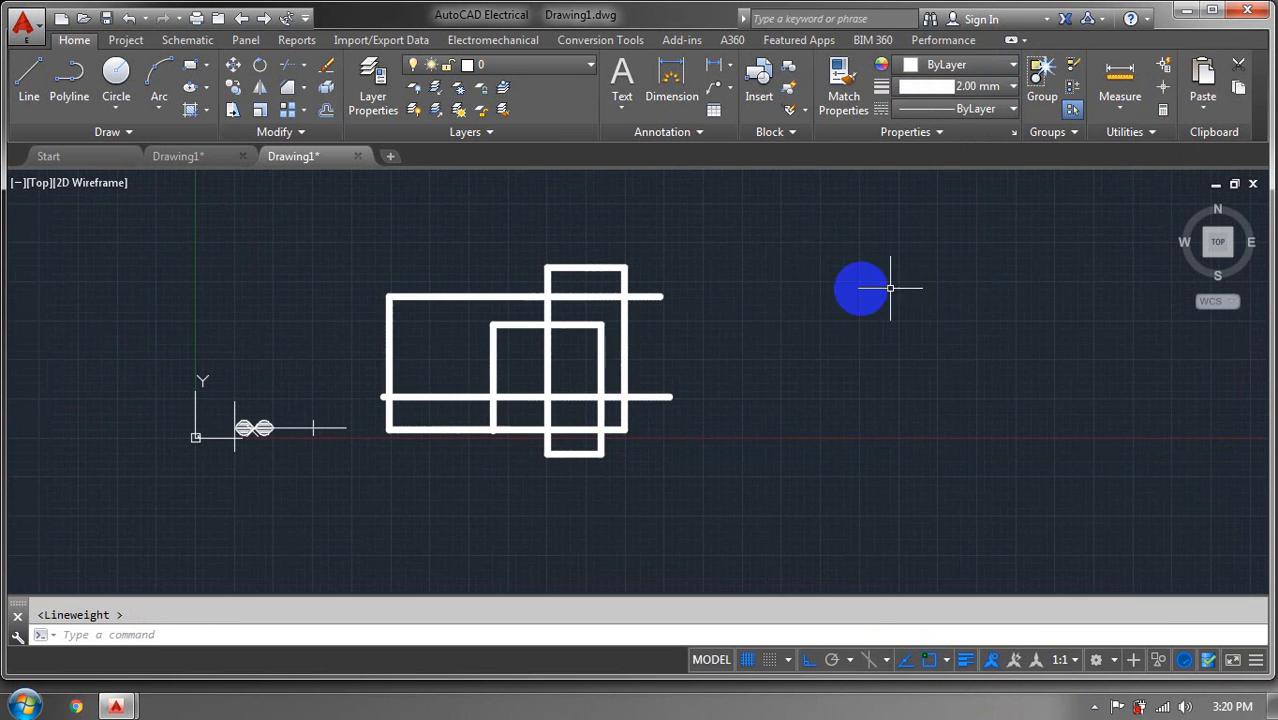
click(29, 90)
click(692, 368)
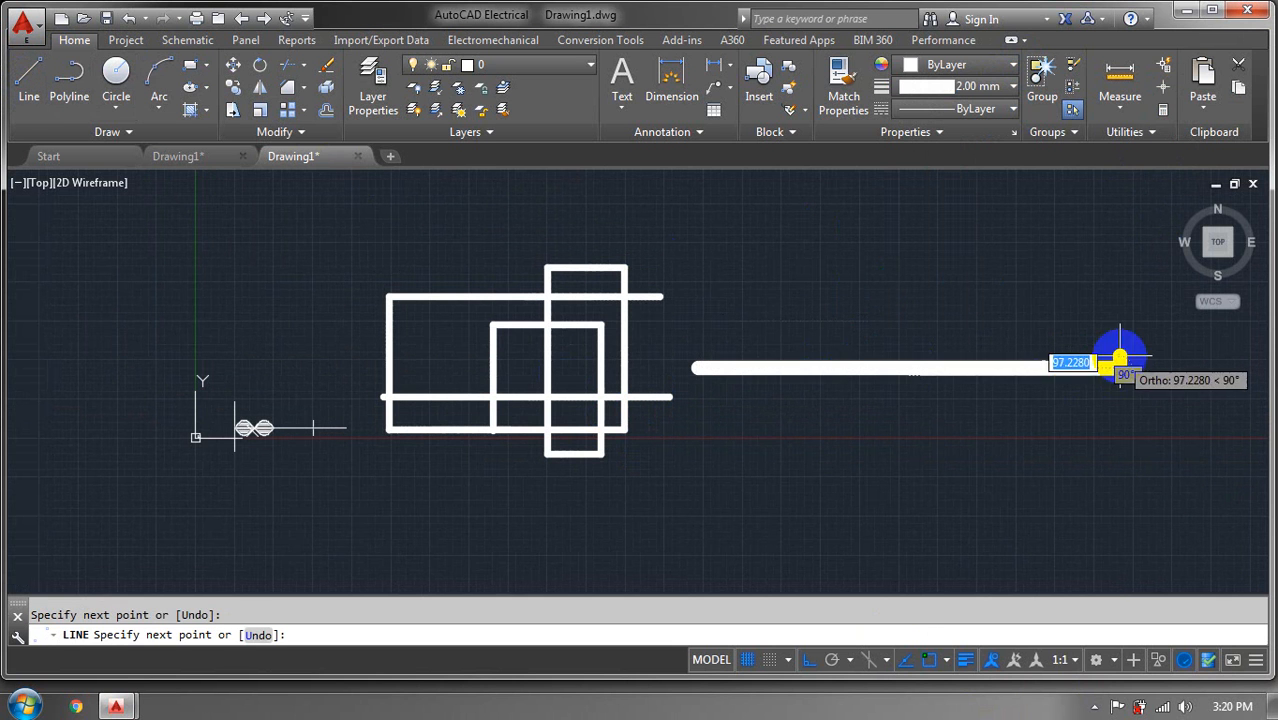
click(1104, 369)
key(Escape)
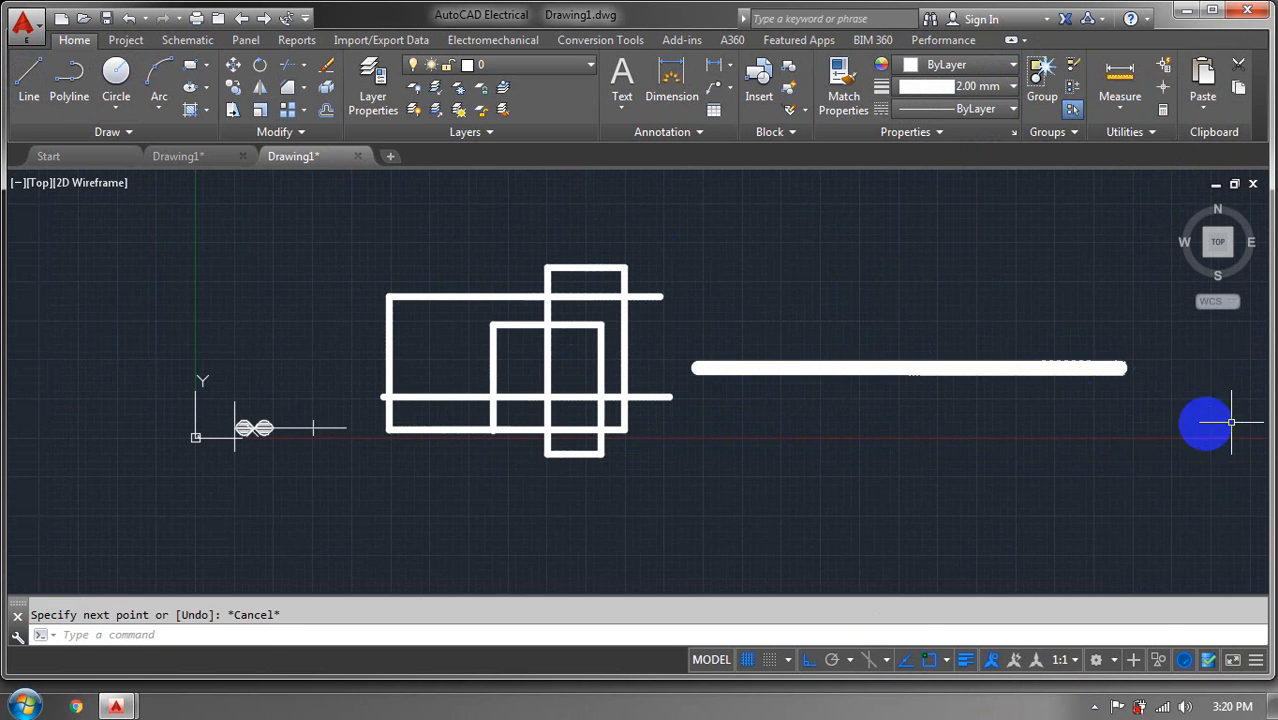
Change the lineweight of the separate 2.00 mm horizontal line to 0.00 mm
scroll(1061, 408, down, 3)
mouse_move(1061, 408)
middle_down()
mouse_move(830, 405)
mouse_move(887, 377)
mouse_move(730, 411)
mouse_move(633, 371)
middle_up()
scroll(672, 440, up, 2)
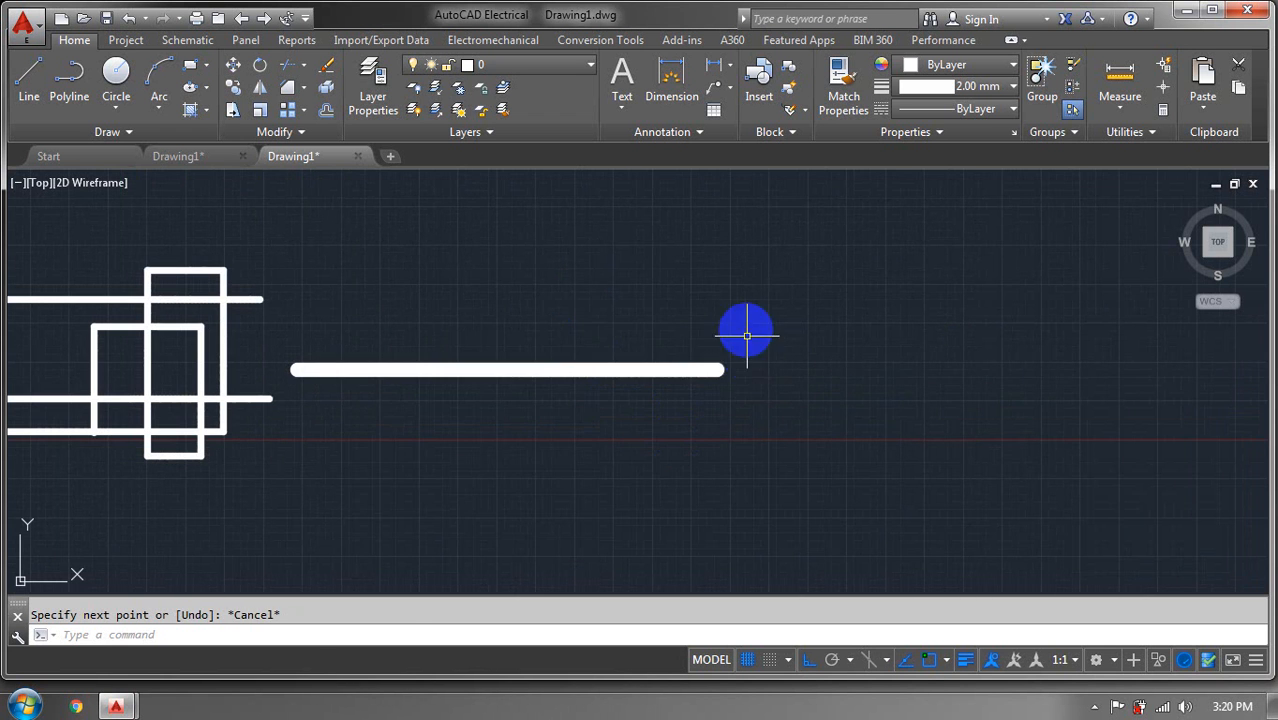
click(749, 306)
click(326, 462)
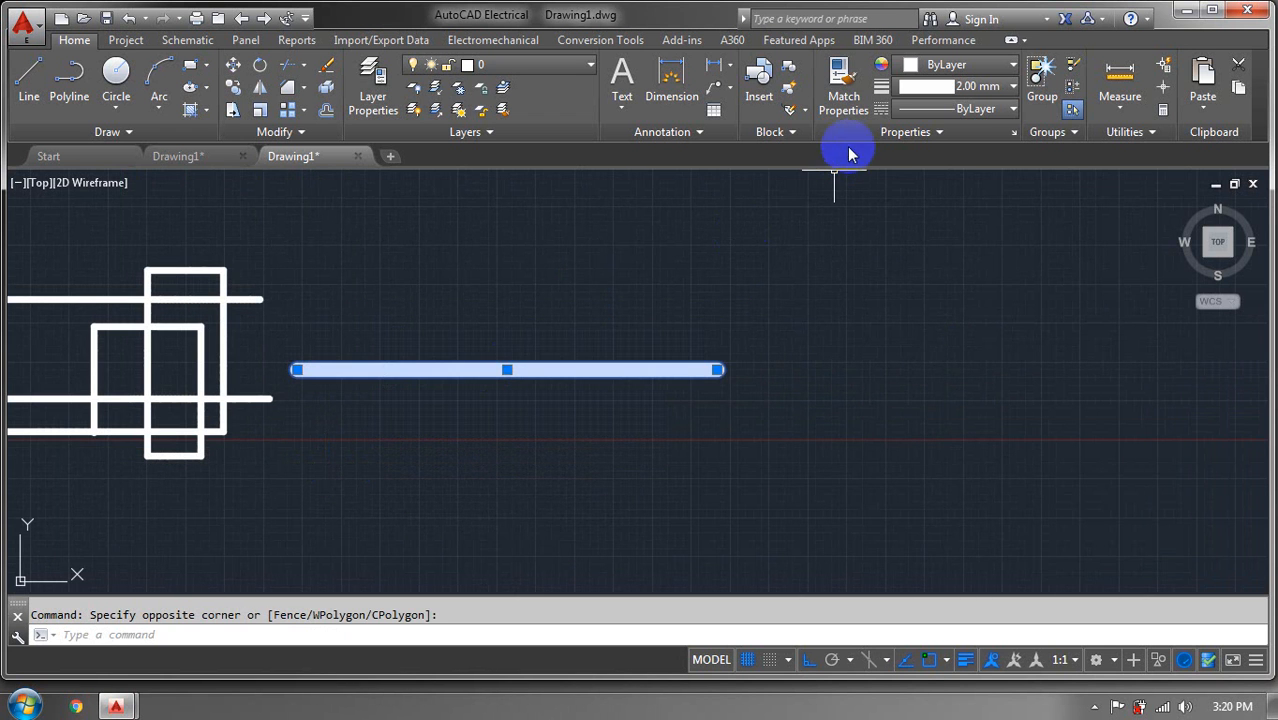
click(987, 87)
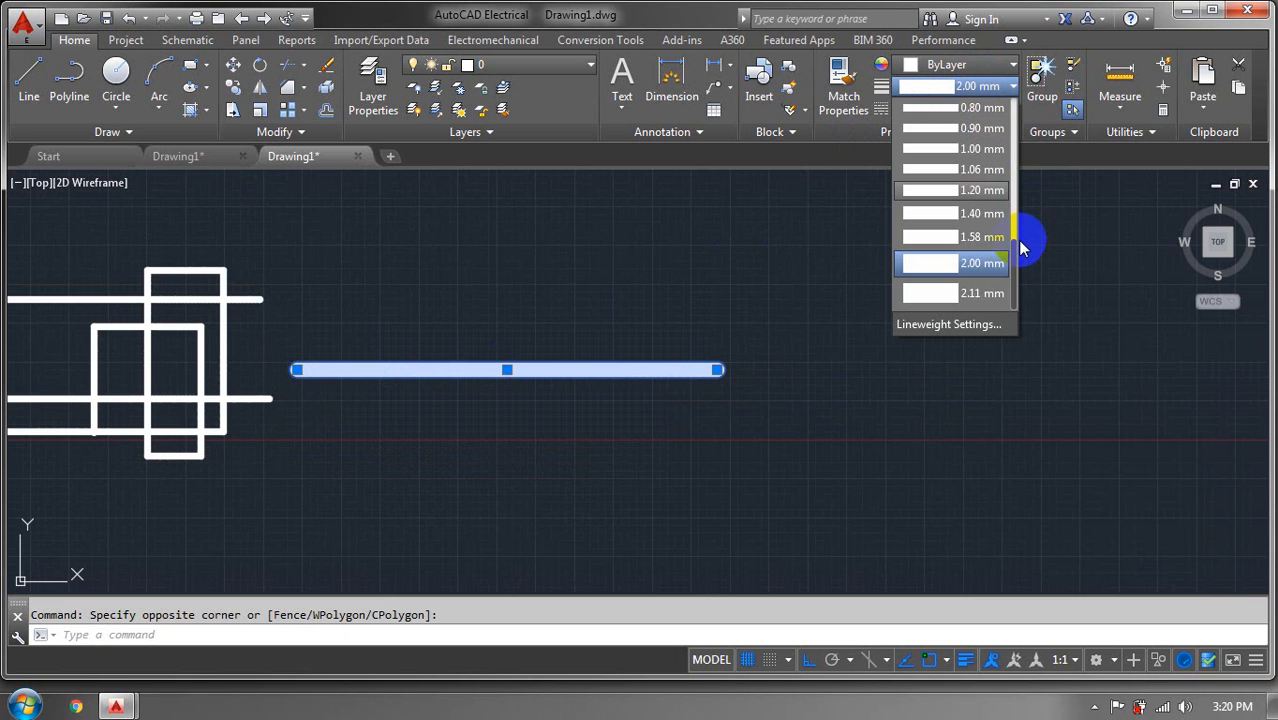
drag(1020, 248, 1016, 160)
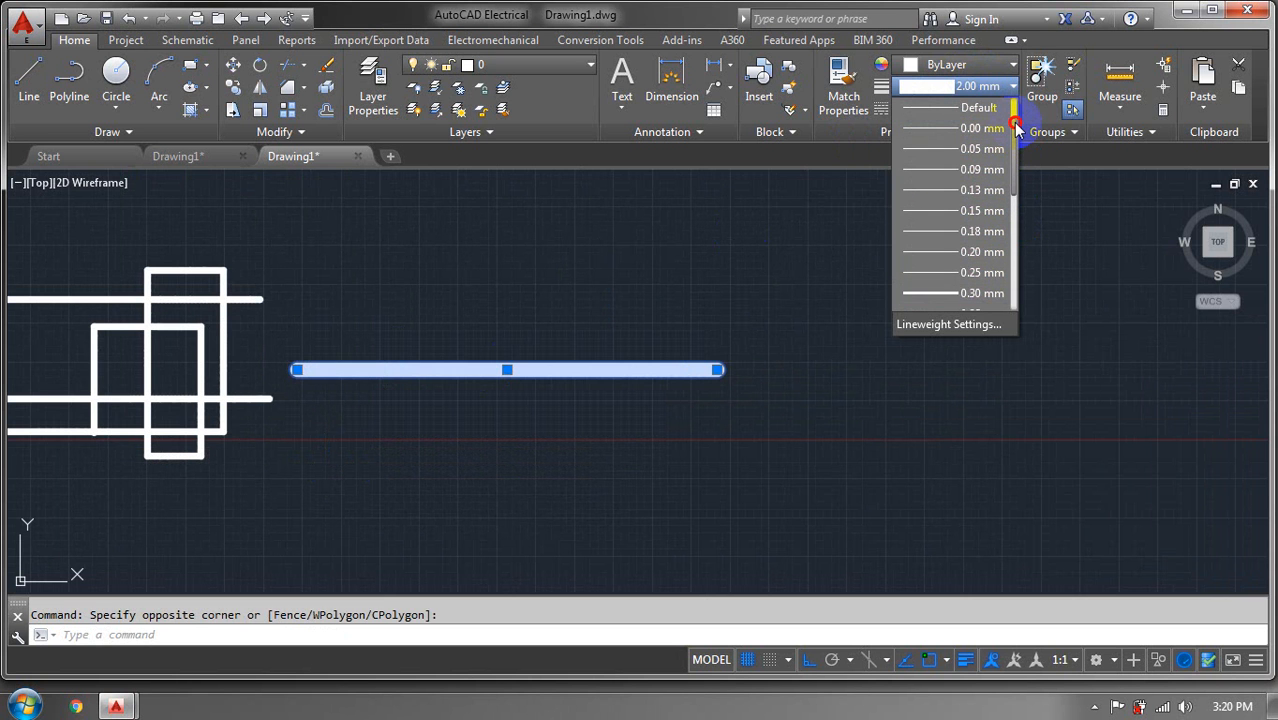
click(974, 130)
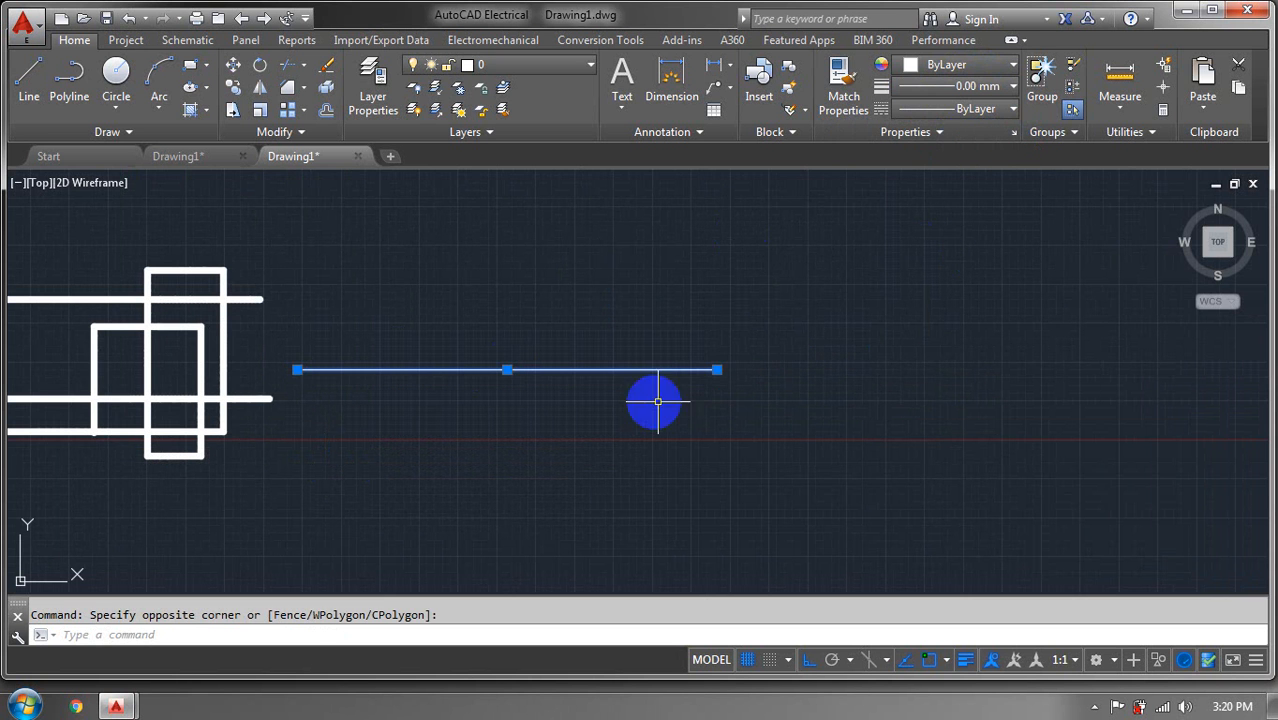
click(562, 258)
middle_drag(608, 249, 842, 209)
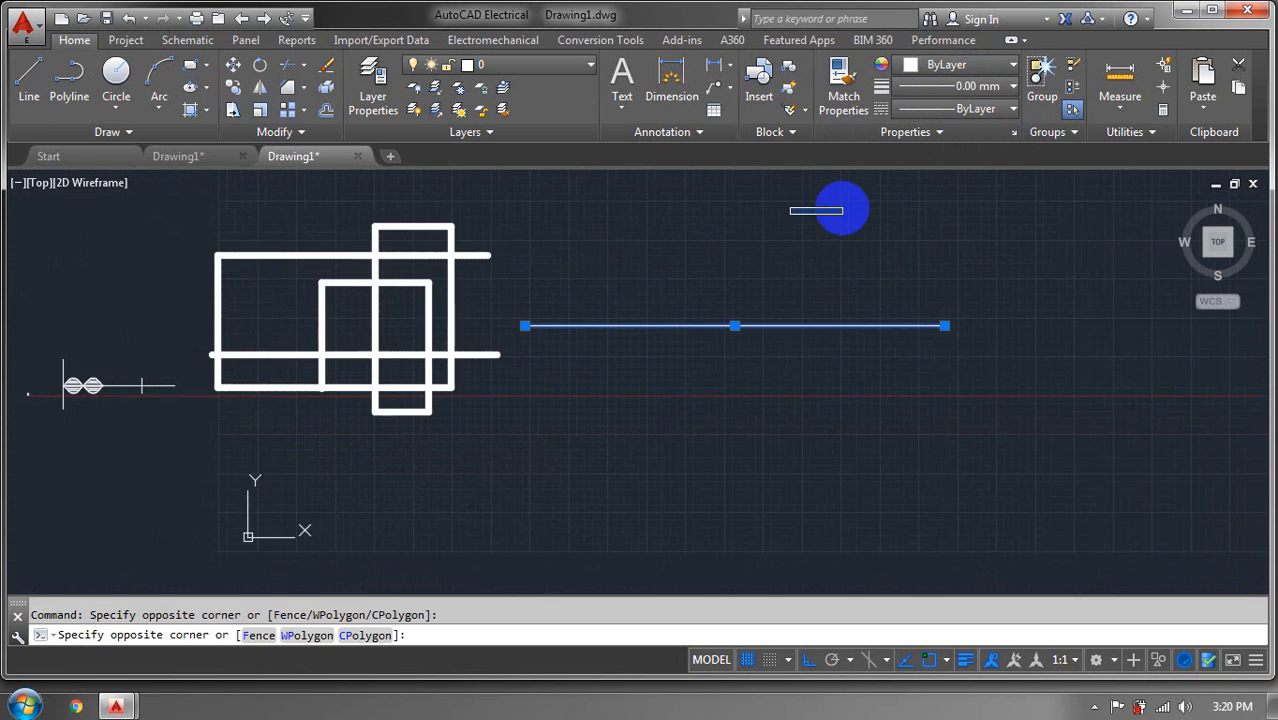
key(Escape)
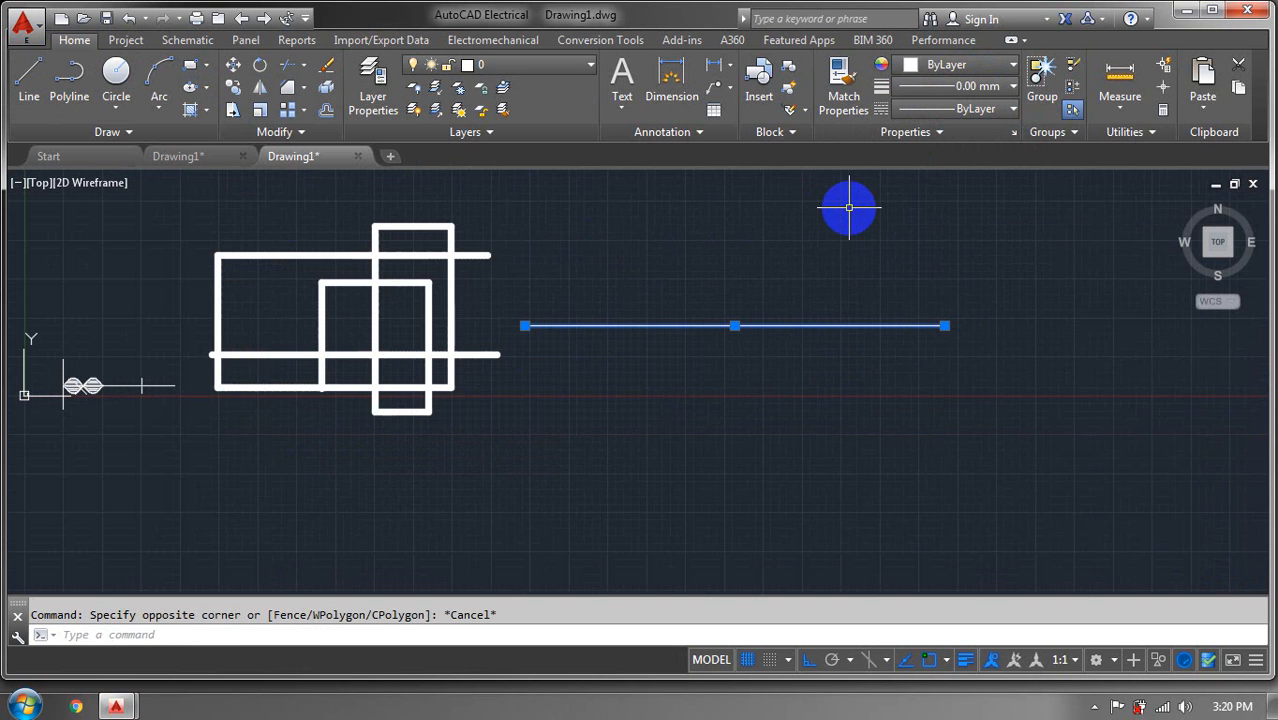
Try a 0.00 mm lineweight on all the overlapping rectangle lines and undo that change
click(414, 194)
click(205, 434)
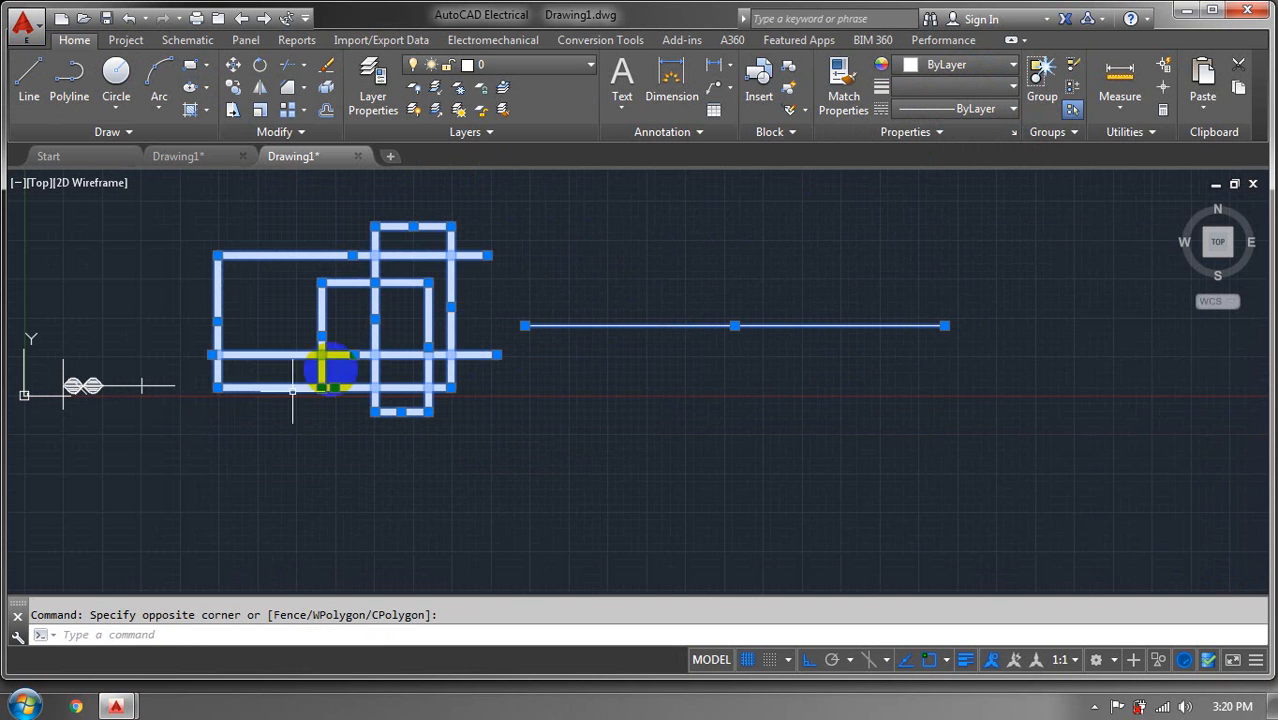
click(955, 86)
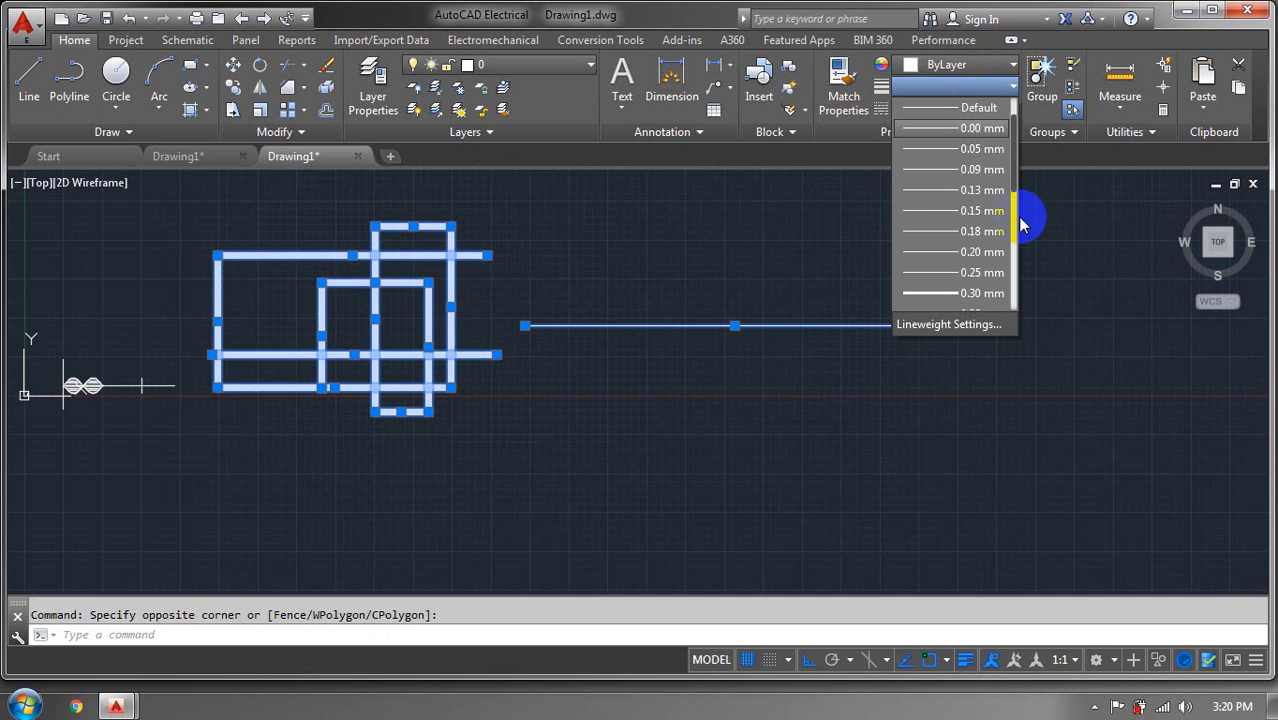
click(997, 128)
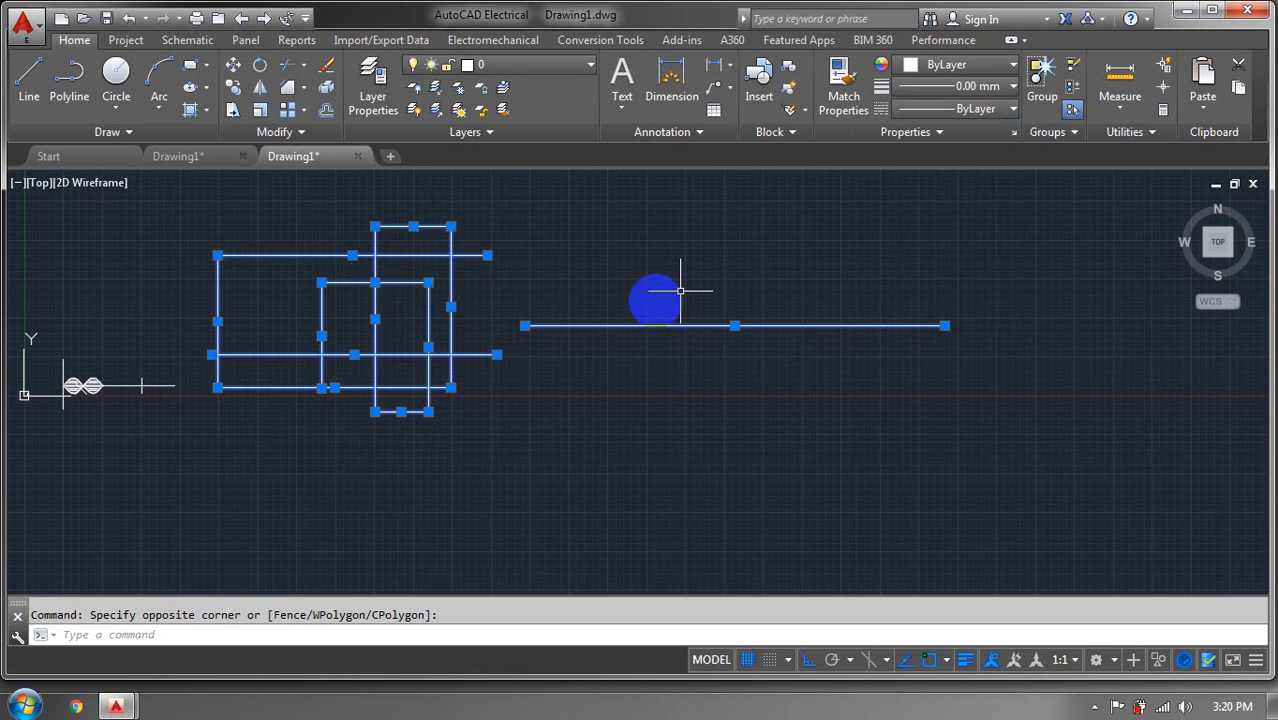
click(128, 20)
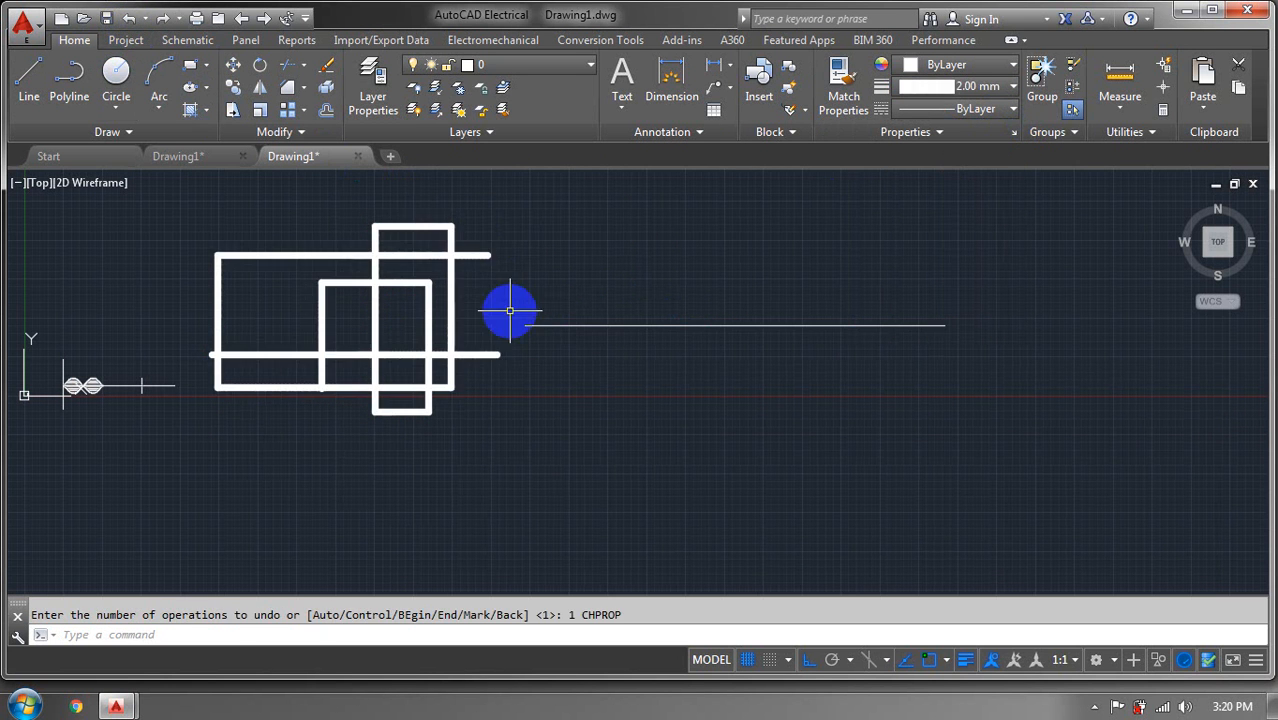
Change the colour of the overlapping rectangle lines to red, leaving out the far left vertical and the lowest short line
click(488, 221)
click(308, 398)
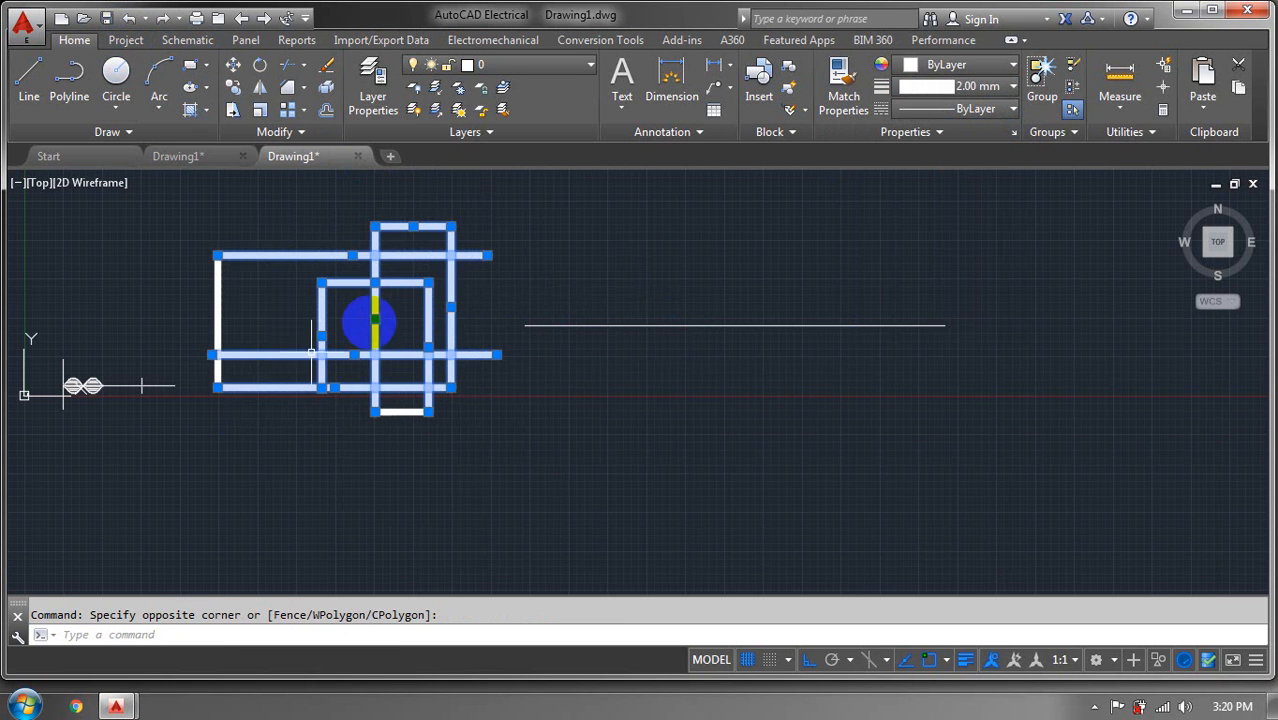
click(993, 66)
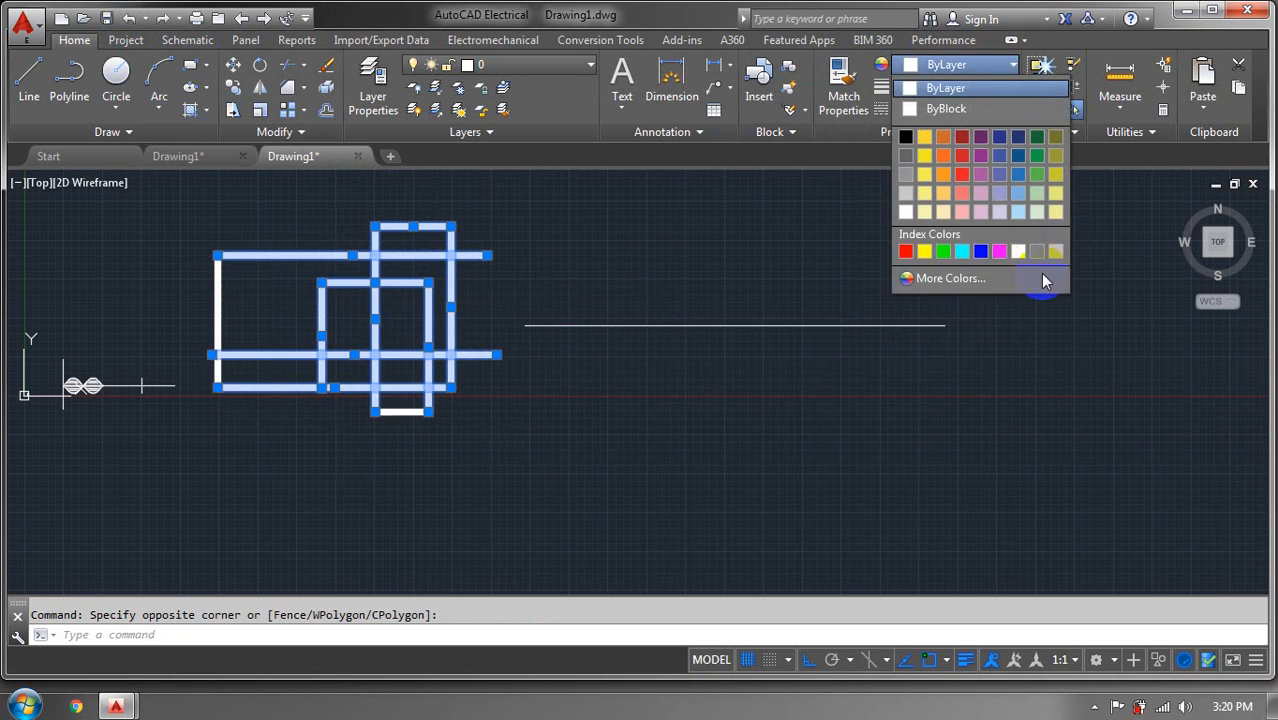
click(905, 251)
key(Escape)
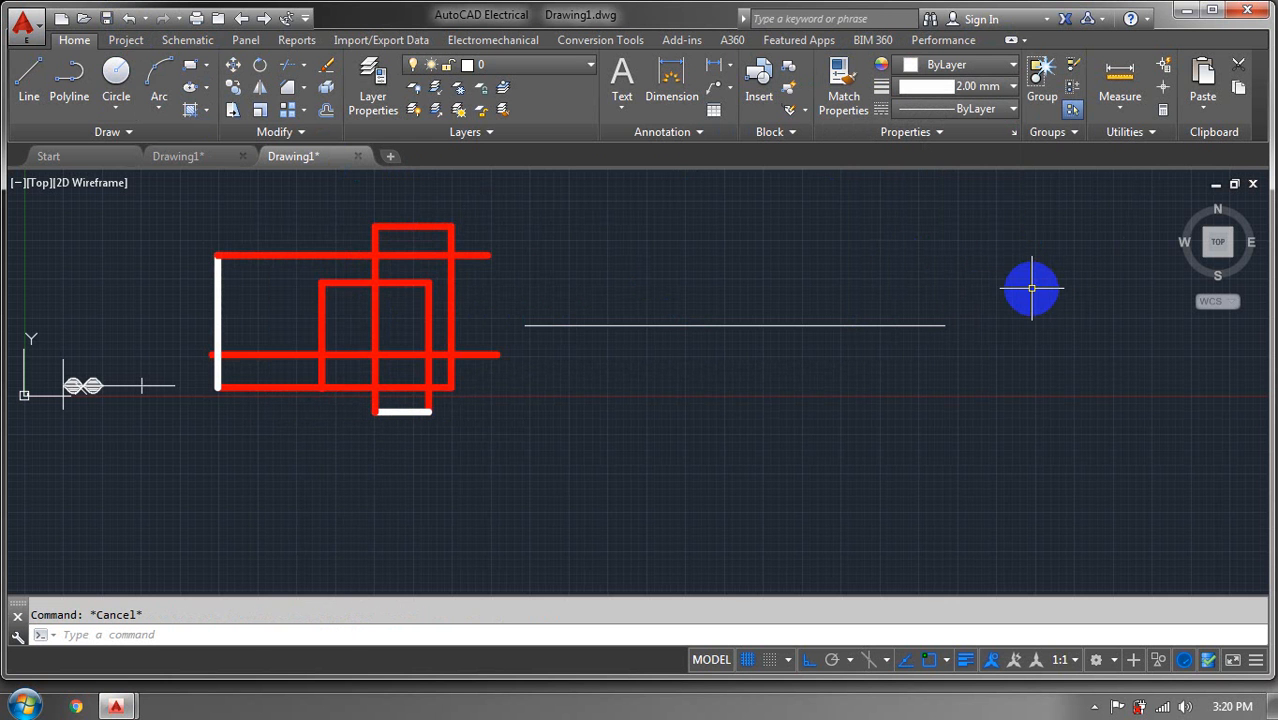
mouse_move(736, 391)
middle_down()
mouse_move(639, 399)
mouse_move(718, 385)
middle_up()
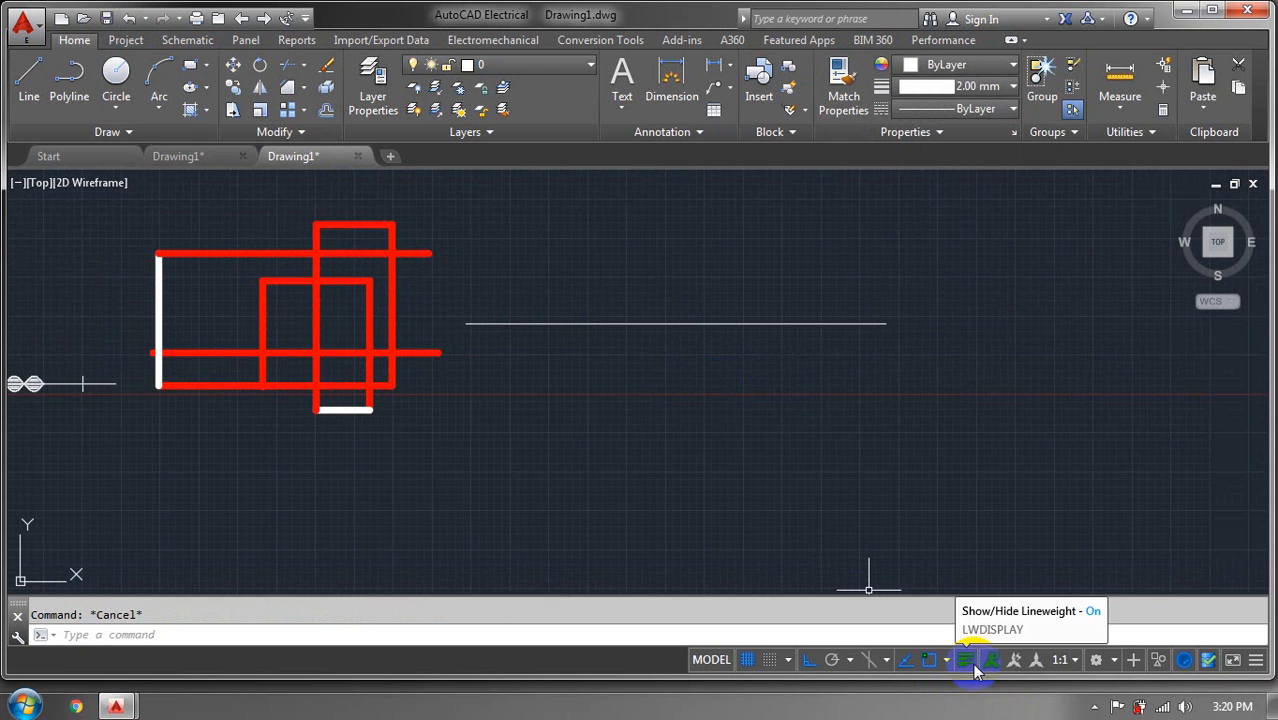
middle_drag(830, 572, 796, 553)
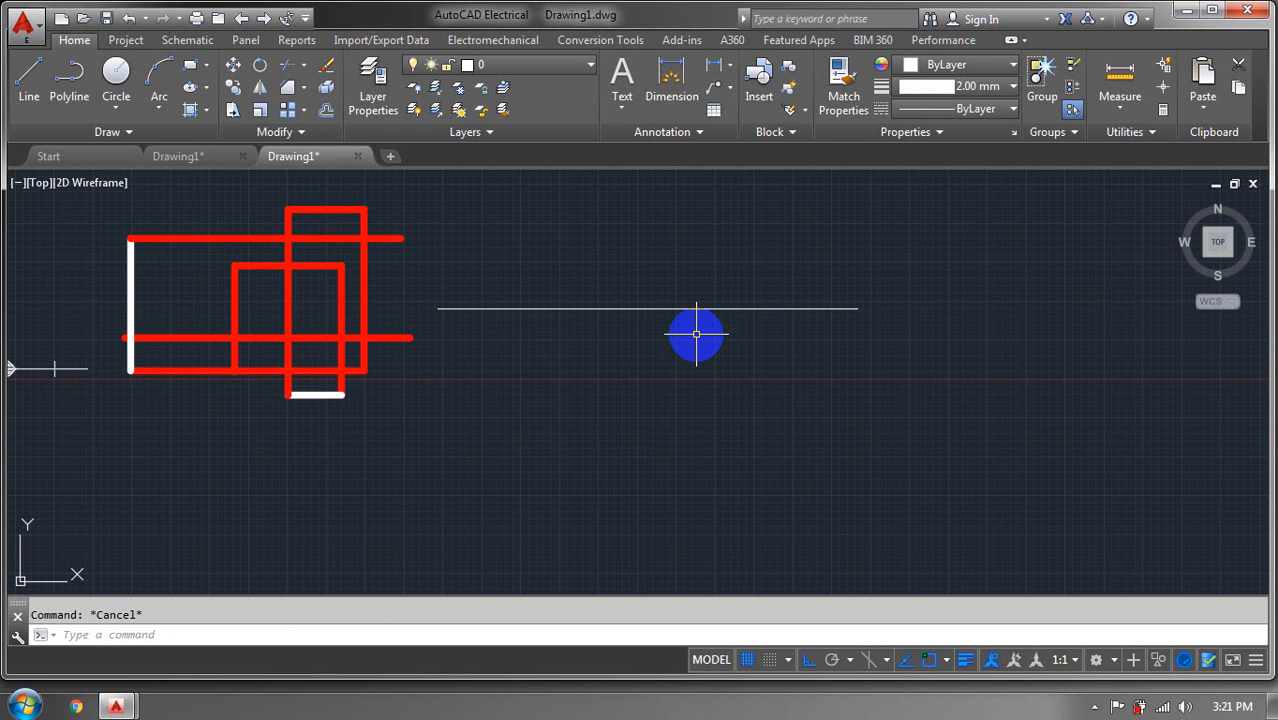
Set the colour of all overlapping rectangle lines and the small symbol near the origin to ByLayer
middle_drag(462, 416, 628, 419)
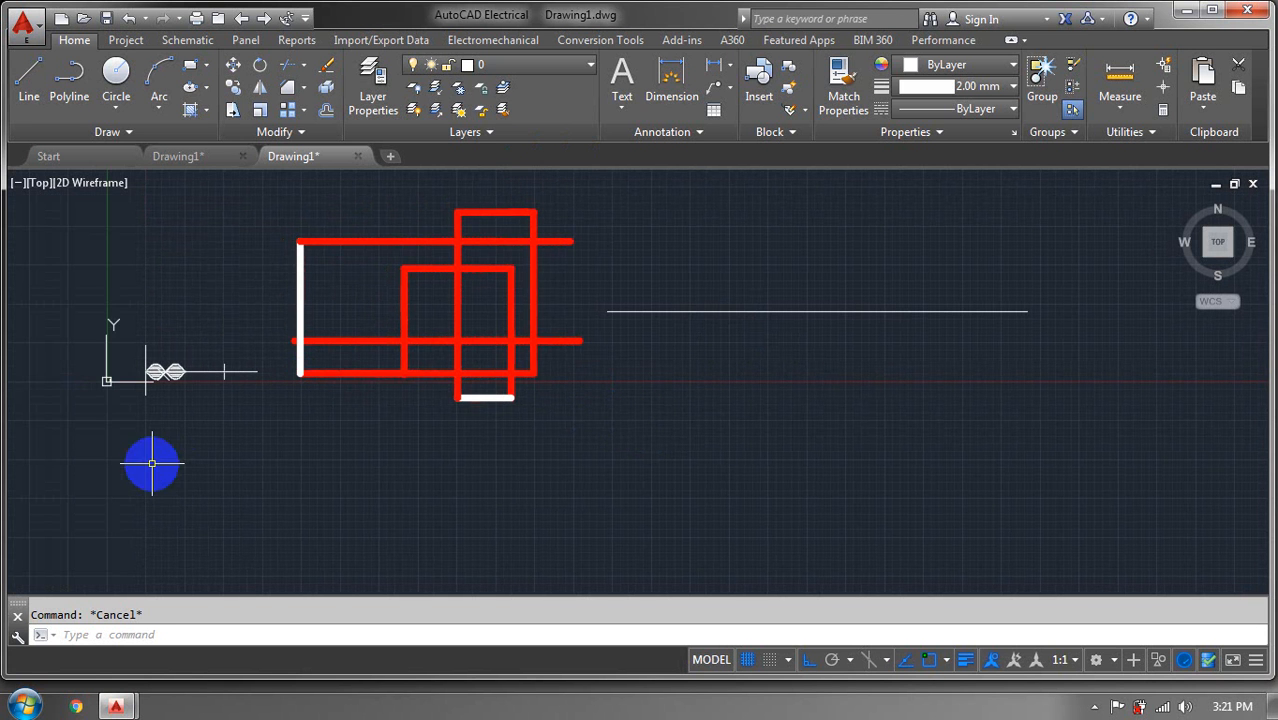
click(593, 186)
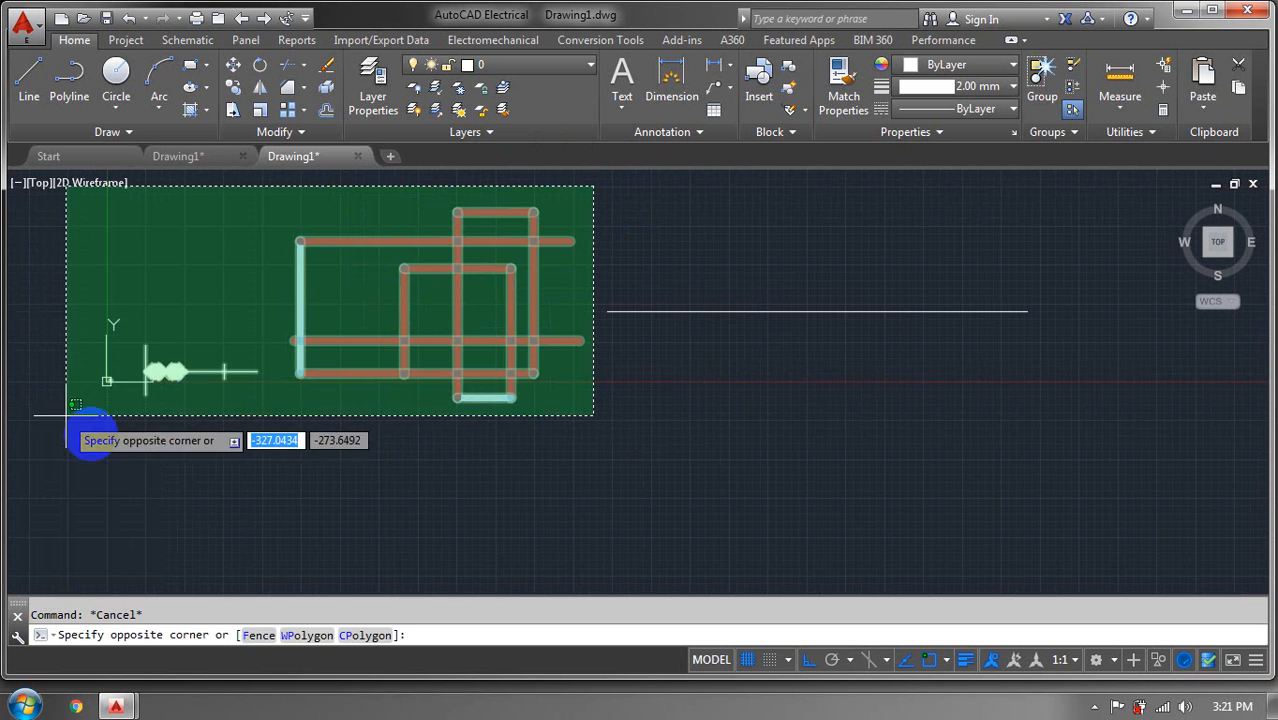
click(177, 499)
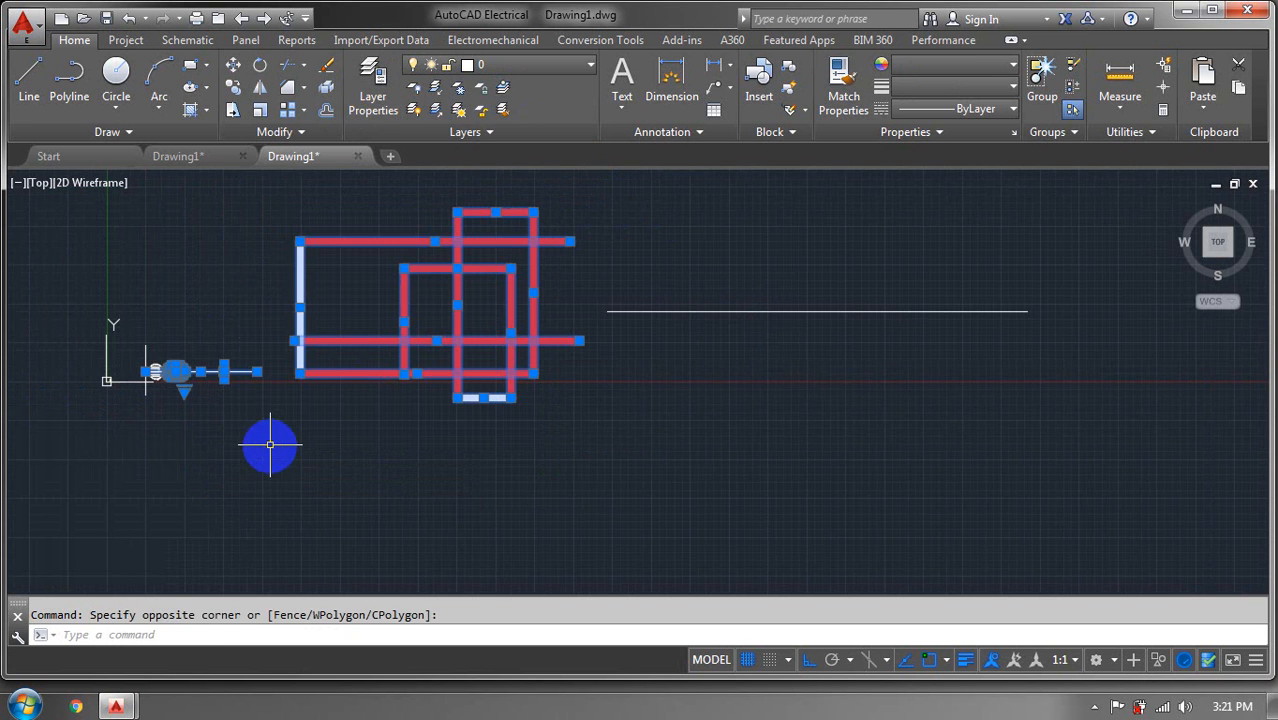
scroll(268, 442, down, 3)
mouse_move(268, 442)
middle_down()
mouse_move(459, 376)
mouse_move(627, 279)
mouse_move(612, 288)
middle_up()
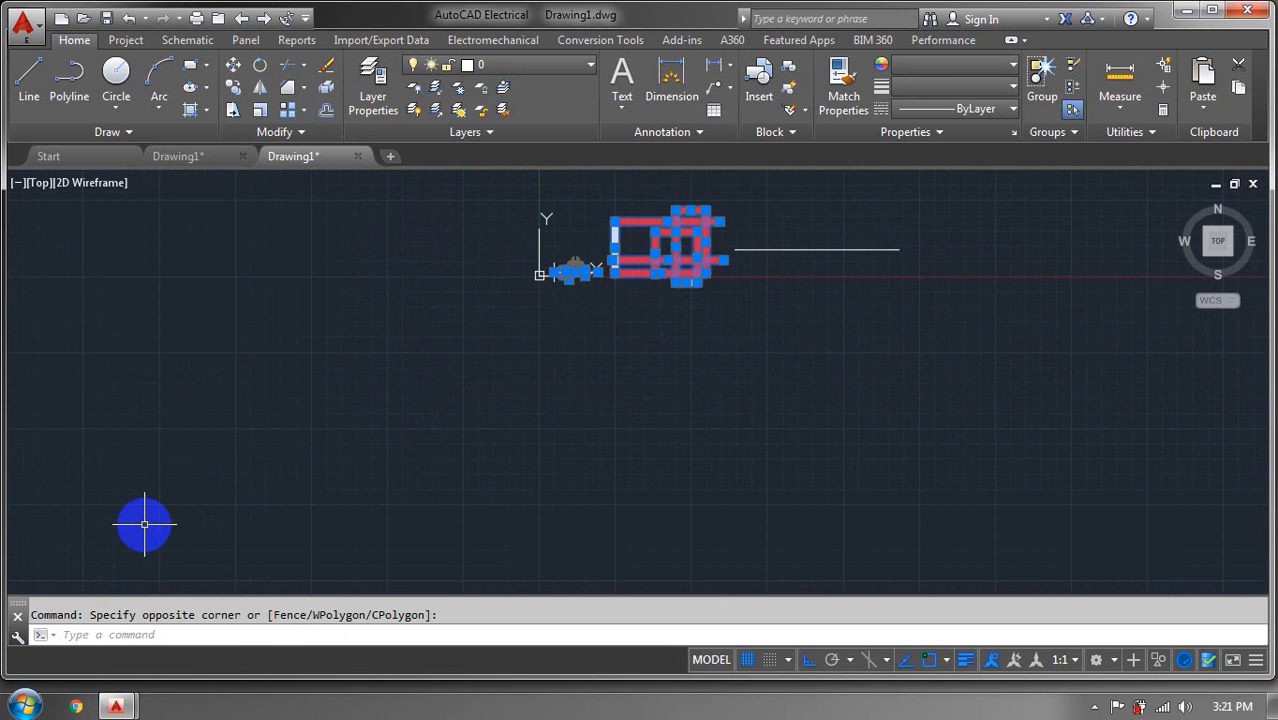
mouse_move(585, 234)
middle_down()
mouse_move(348, 388)
mouse_move(304, 382)
middle_up()
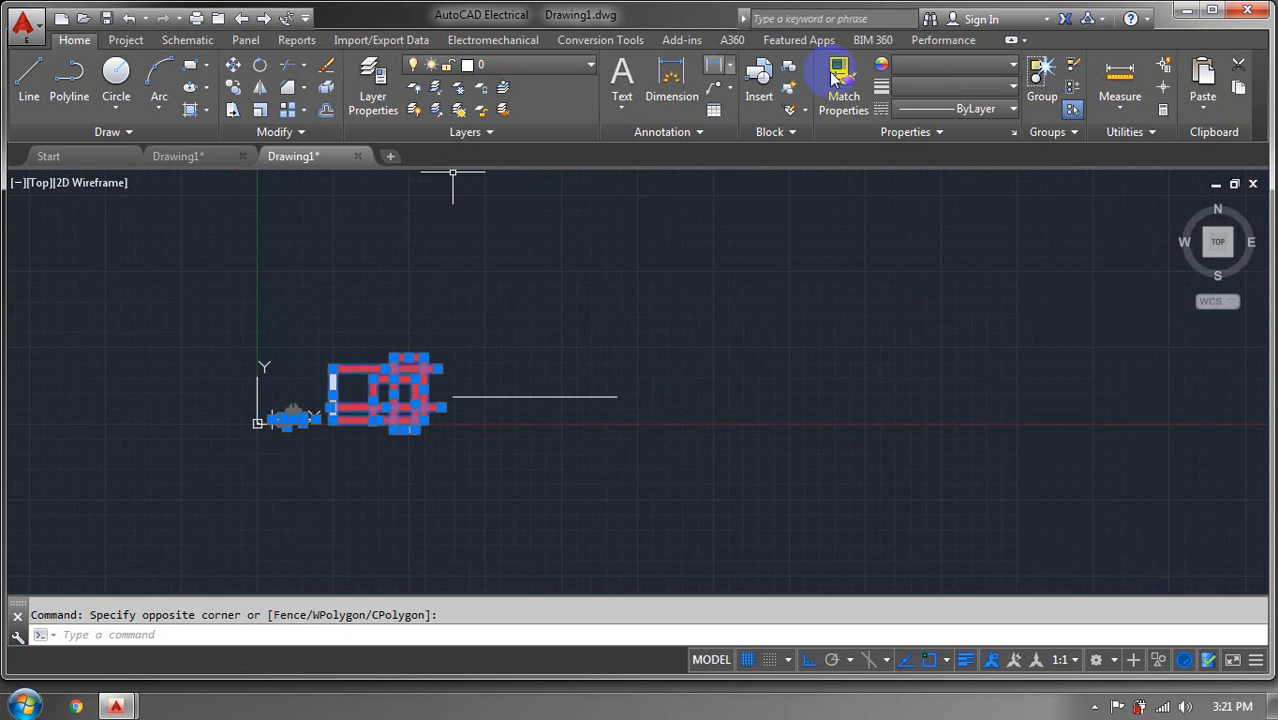
click(978, 68)
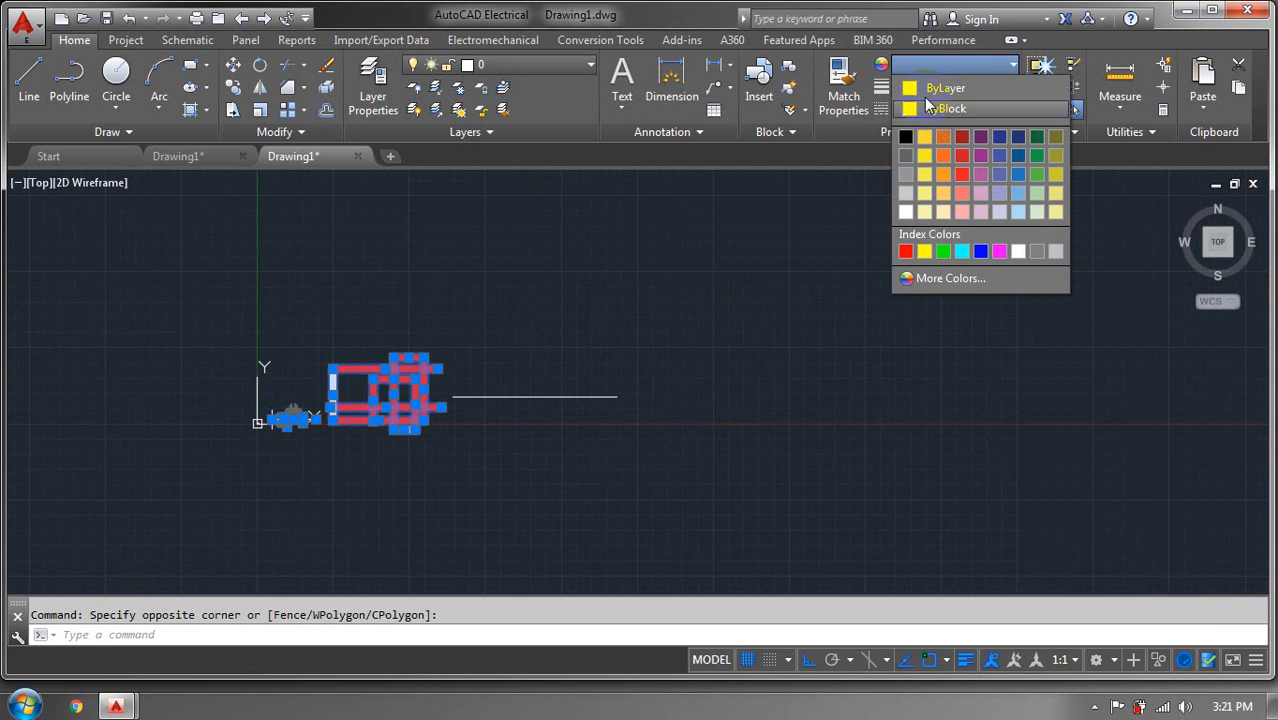
click(940, 87)
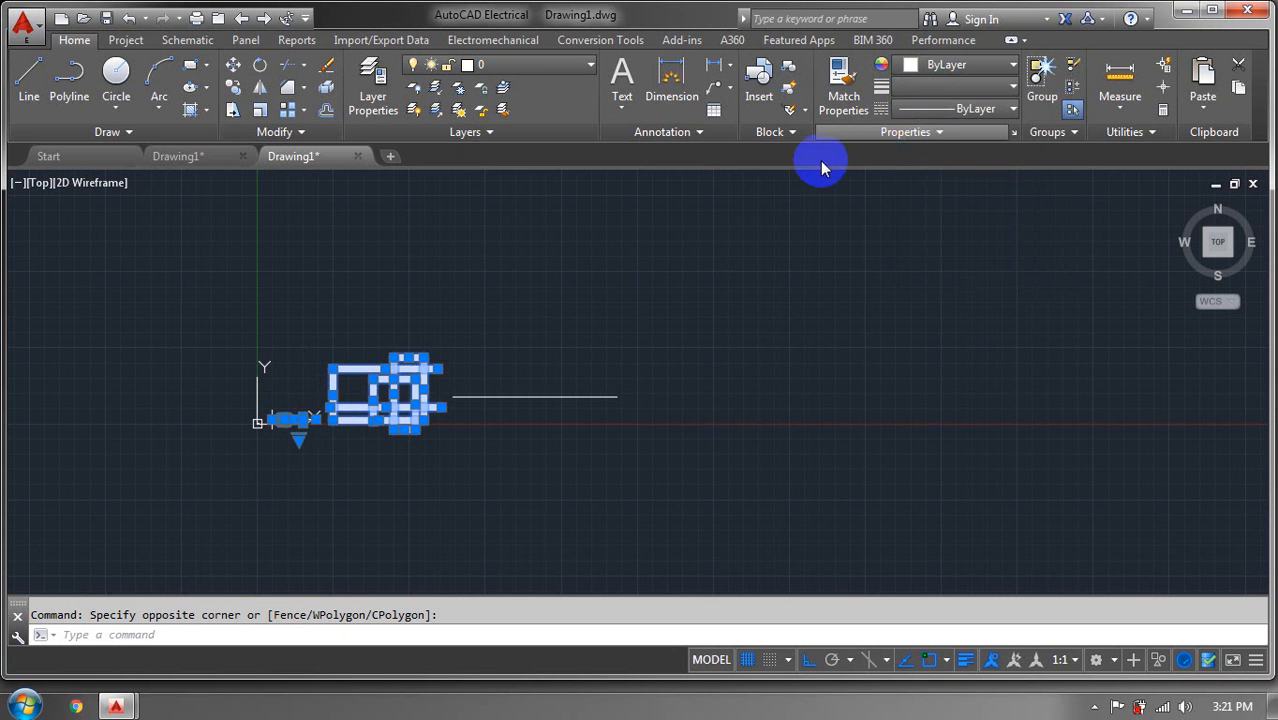
scroll(759, 371, down, 2)
scroll(382, 412, up, 5)
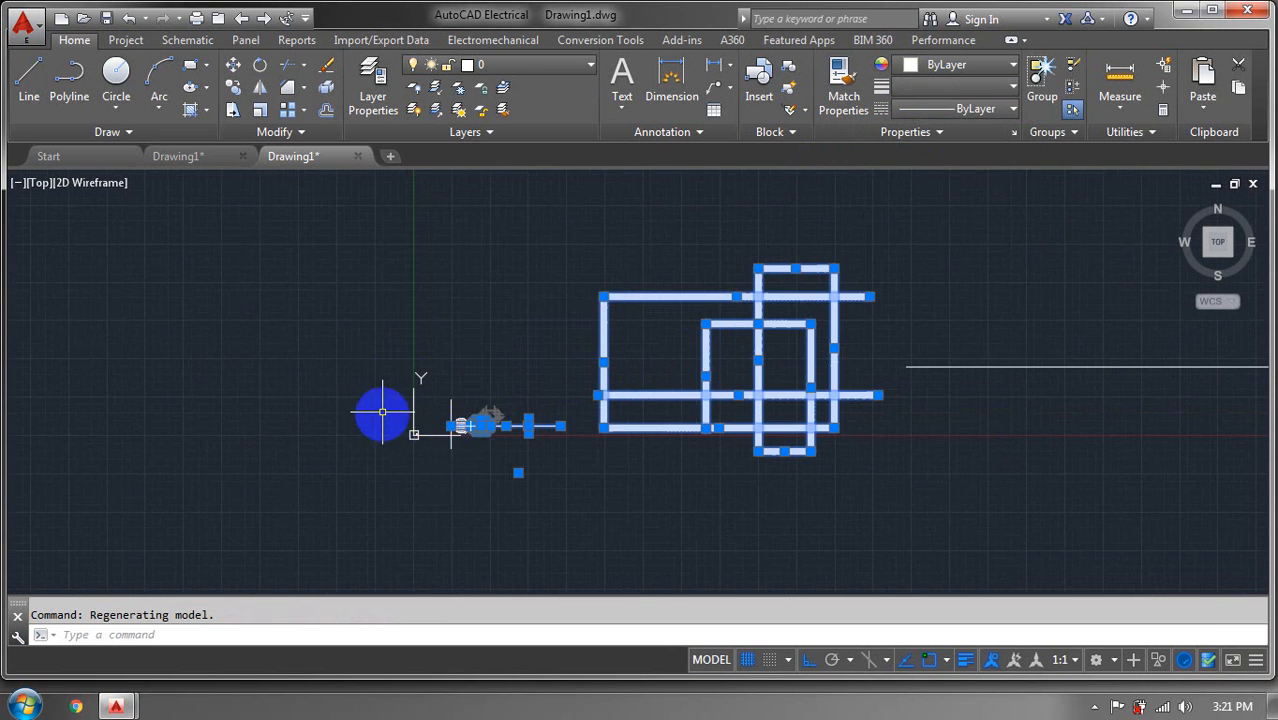
key(Escape)
Set the current lineweight to 0.00 mm in the Lineweight Settings
middle_drag(735, 412, 225, 409)
click(1256, 662)
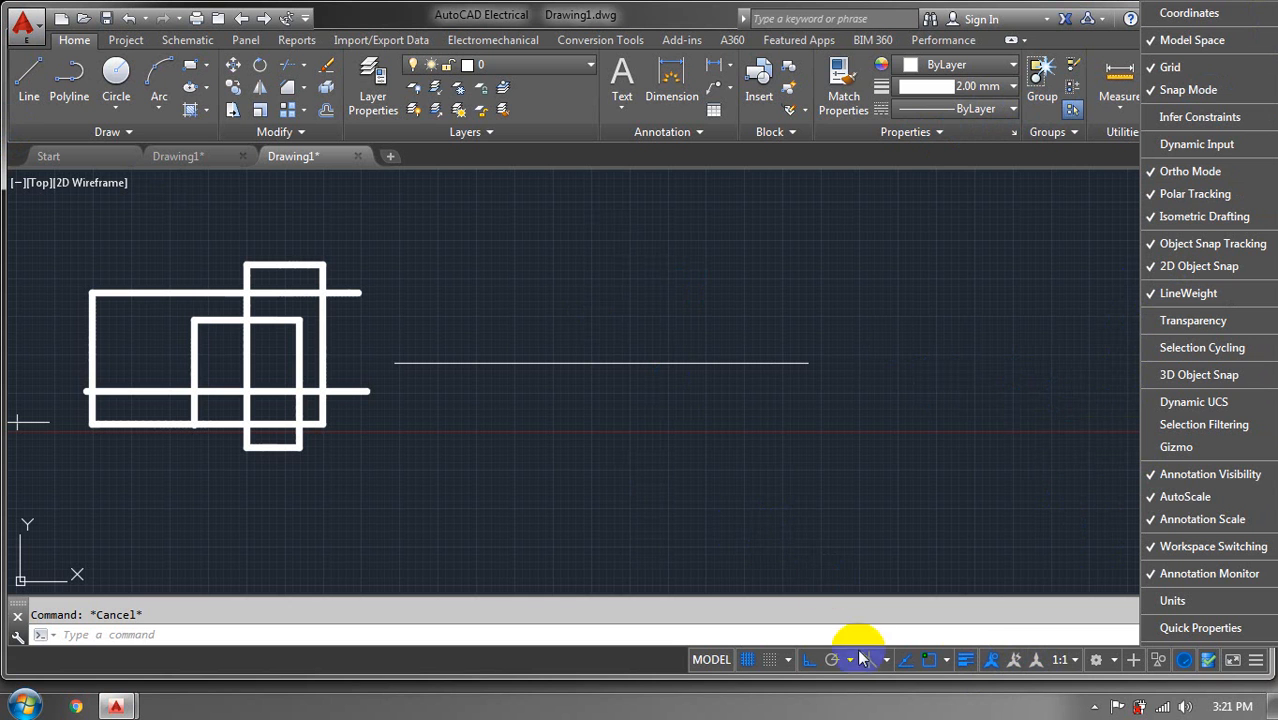
click(967, 664)
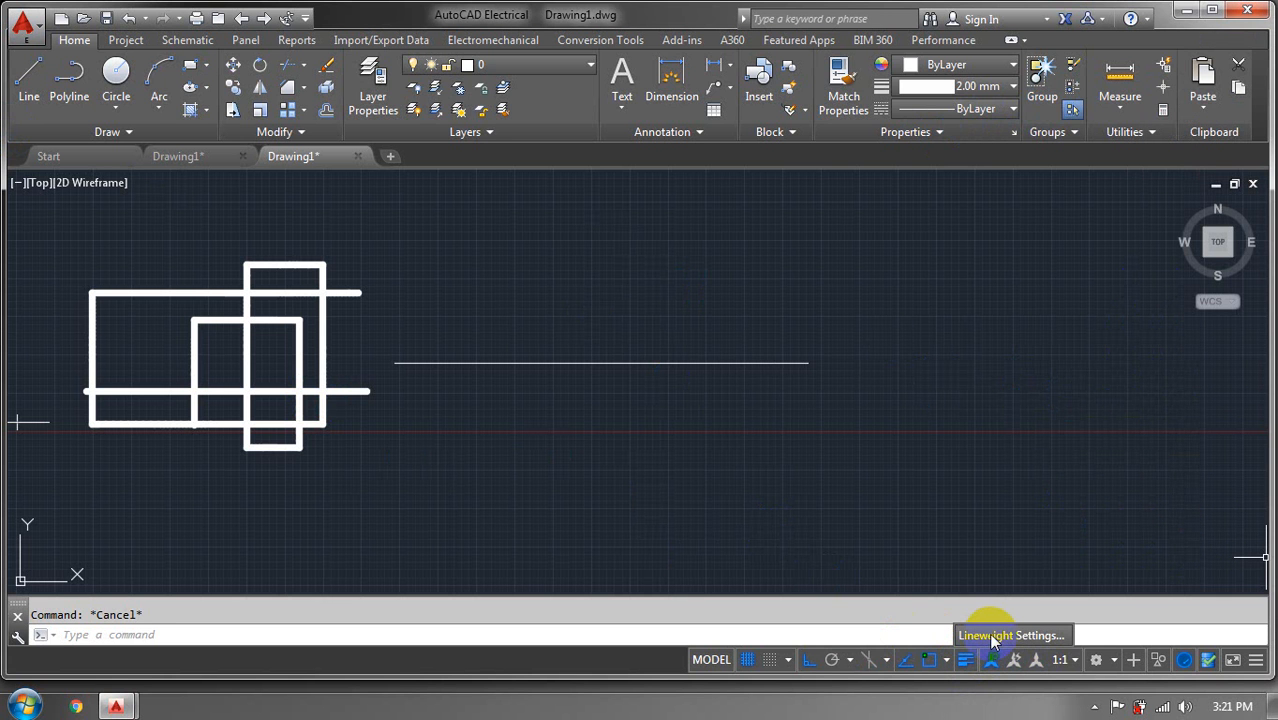
click(990, 636)
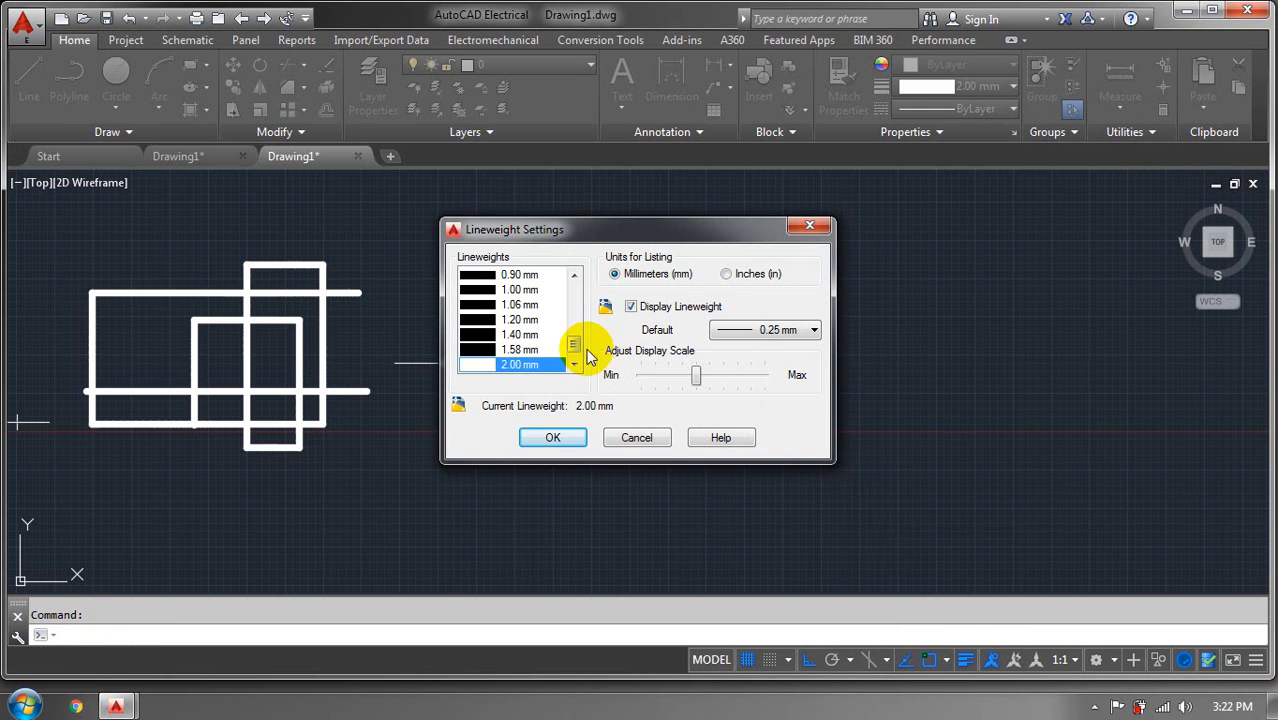
drag(577, 346, 575, 309)
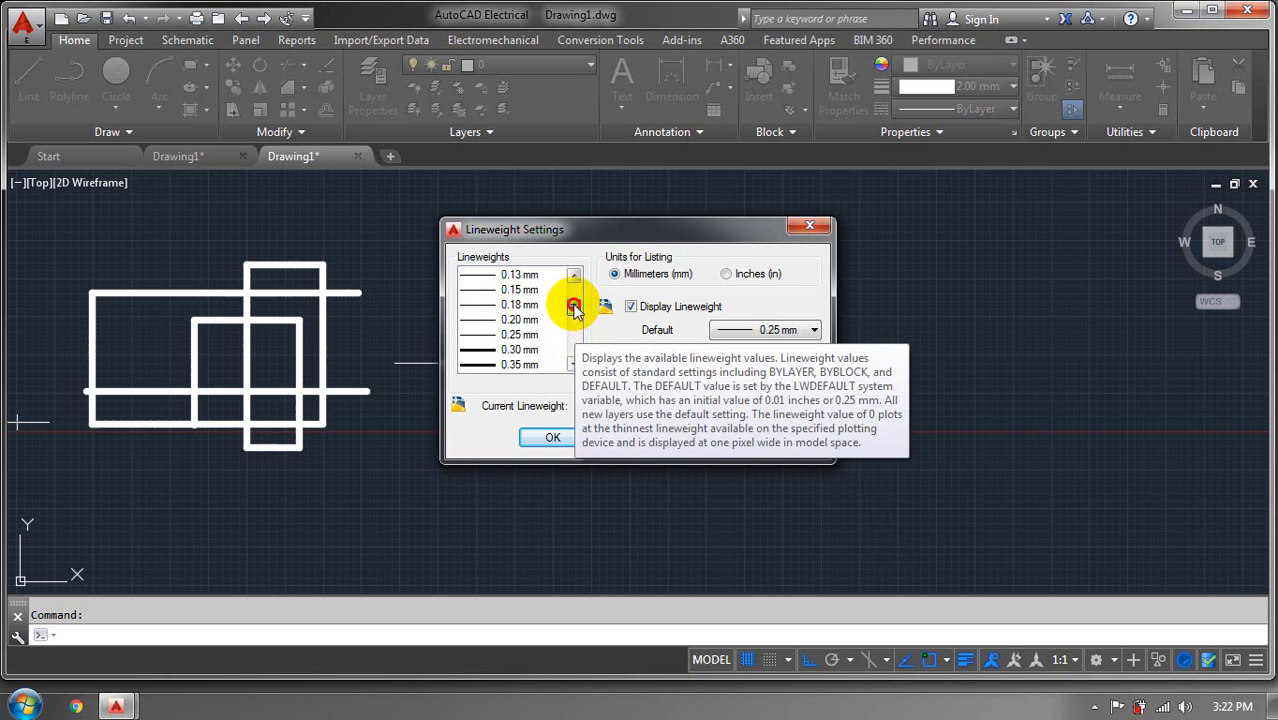
click(553, 439)
Set the current lineweight to 0.30 mm and draw a horizontal line above and to the right of the thin horizontal line
scroll(475, 446, down, 2)
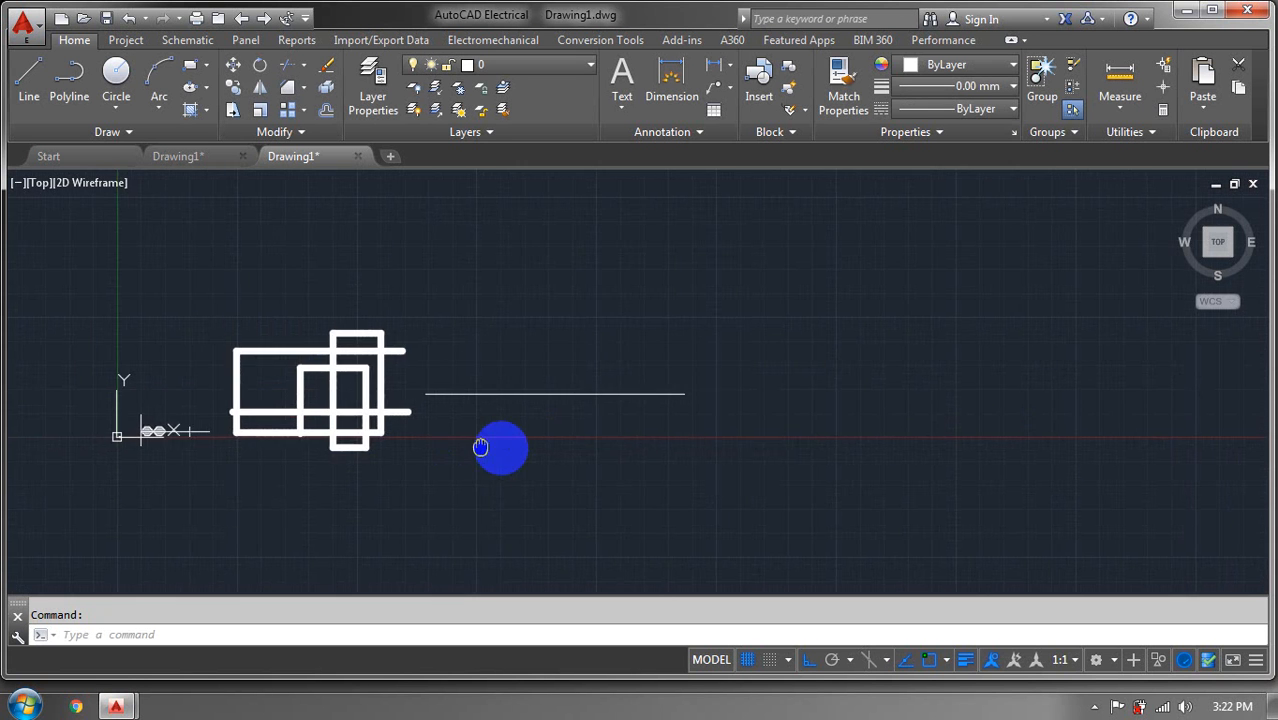
mouse_move(500, 448)
middle_down()
mouse_move(745, 414)
mouse_move(679, 451)
mouse_move(902, 209)
mouse_move(984, 143)
middle_up()
click(1008, 87)
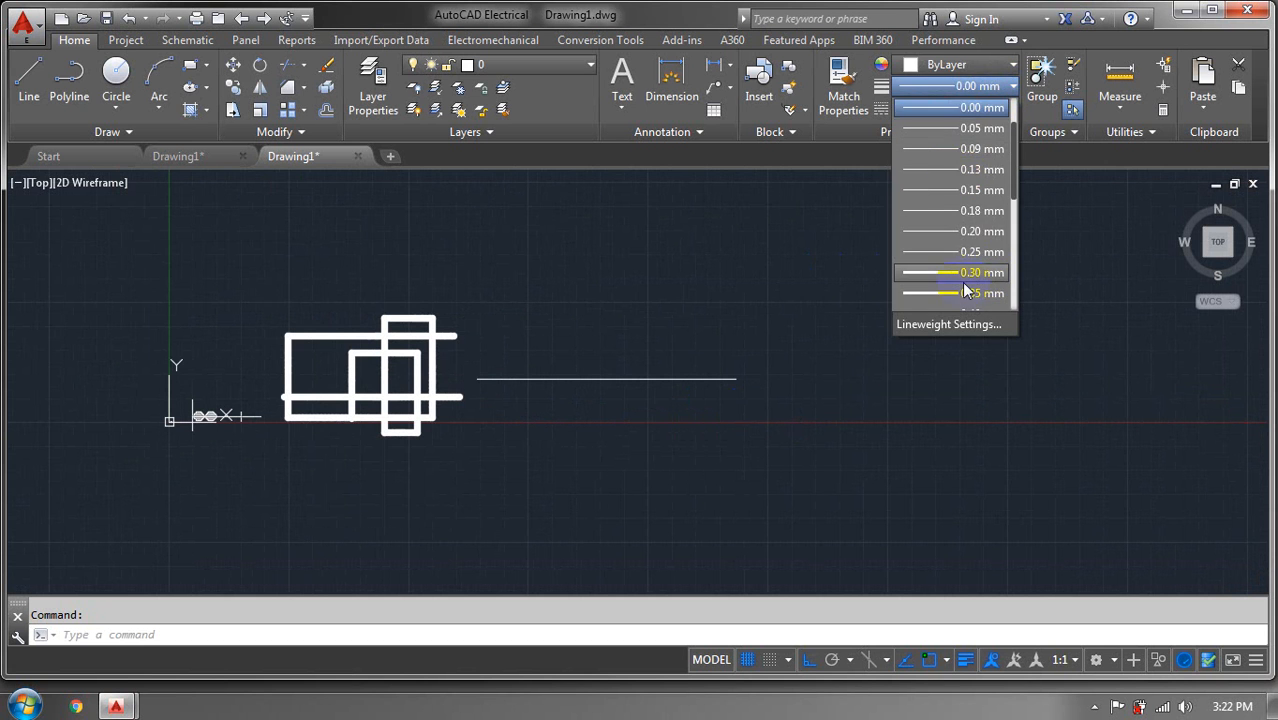
click(945, 273)
click(29, 75)
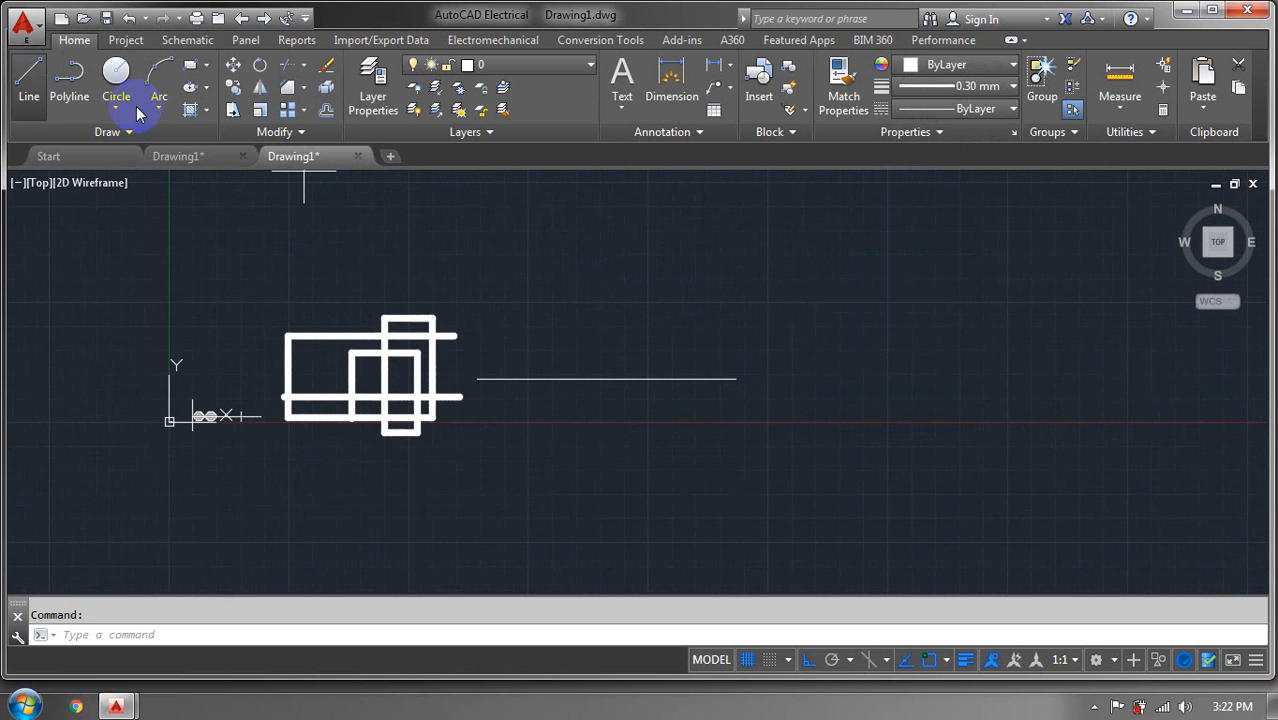
click(631, 320)
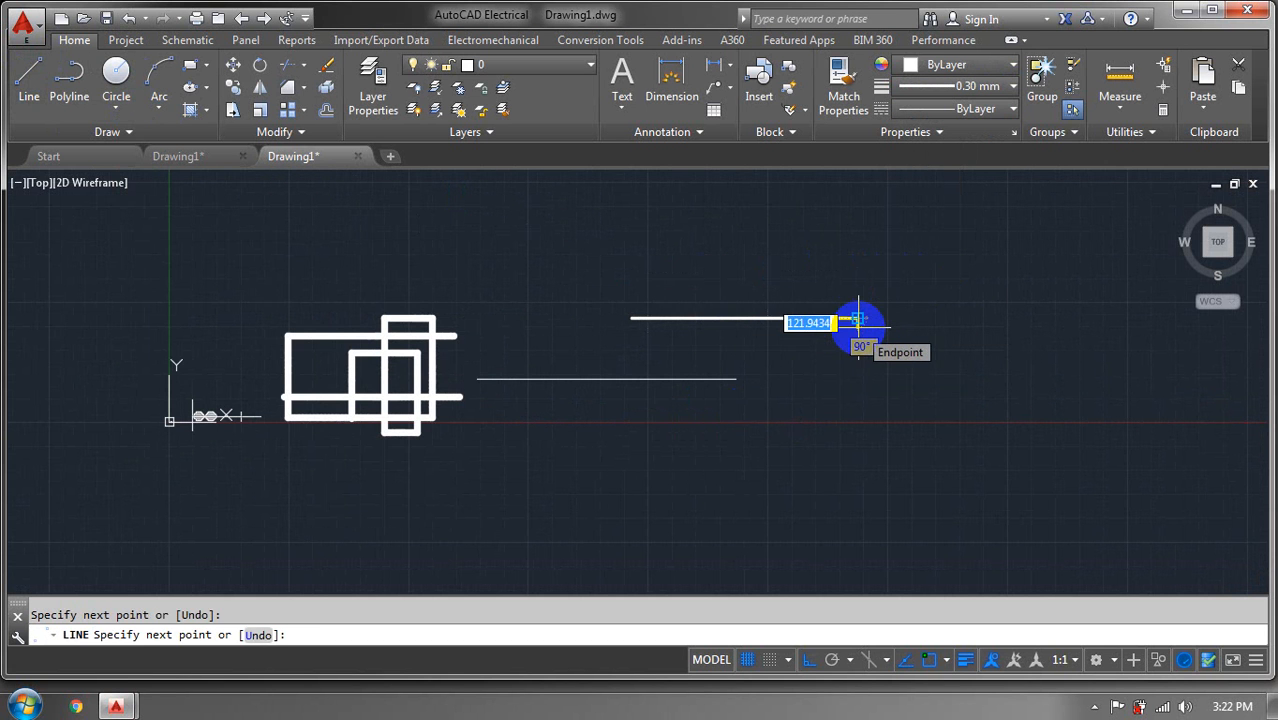
click(858, 320)
key(Escape)
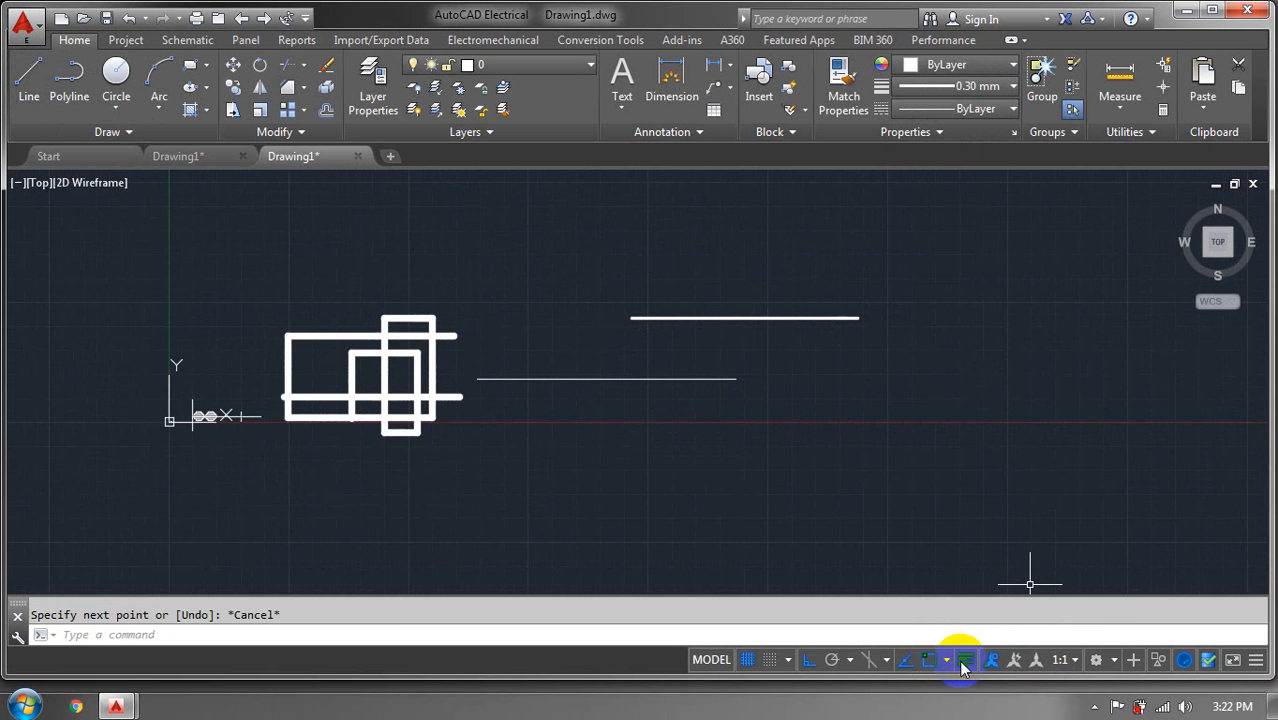
Review the Lineweight Settings and draw a vertical line down from the right endpoint of the upper horizontal line
click(997, 634)
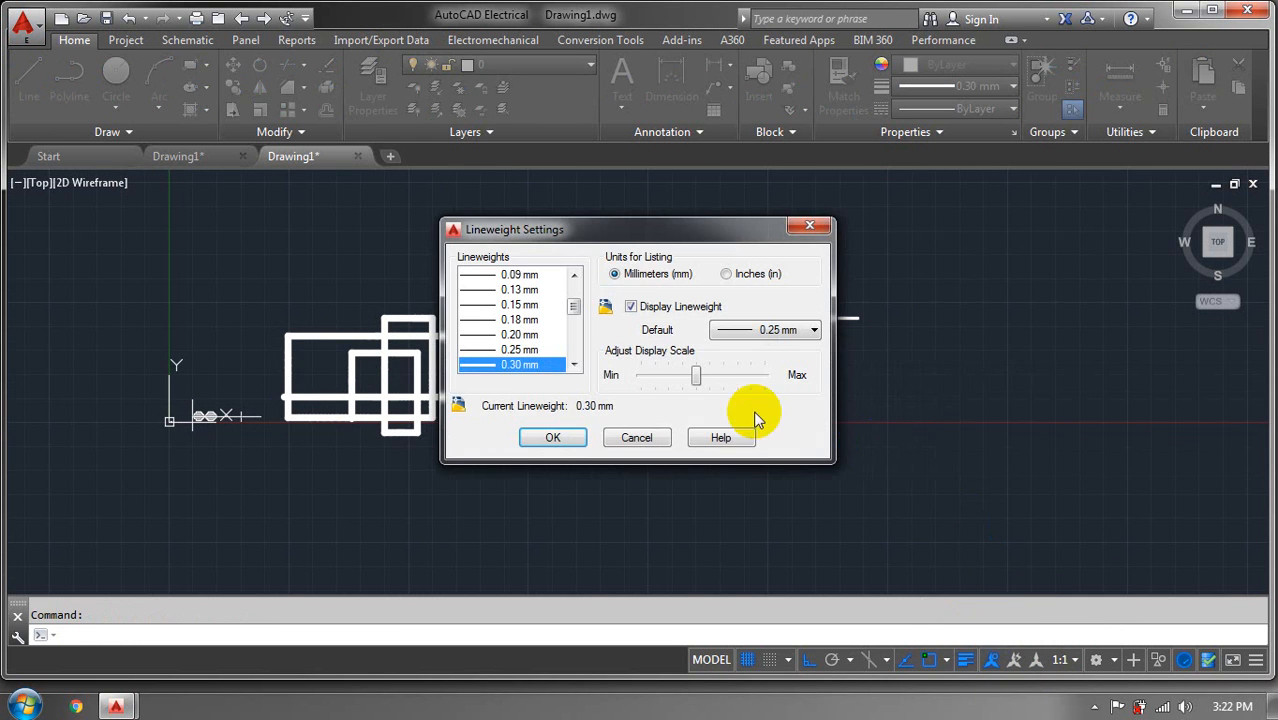
click(553, 438)
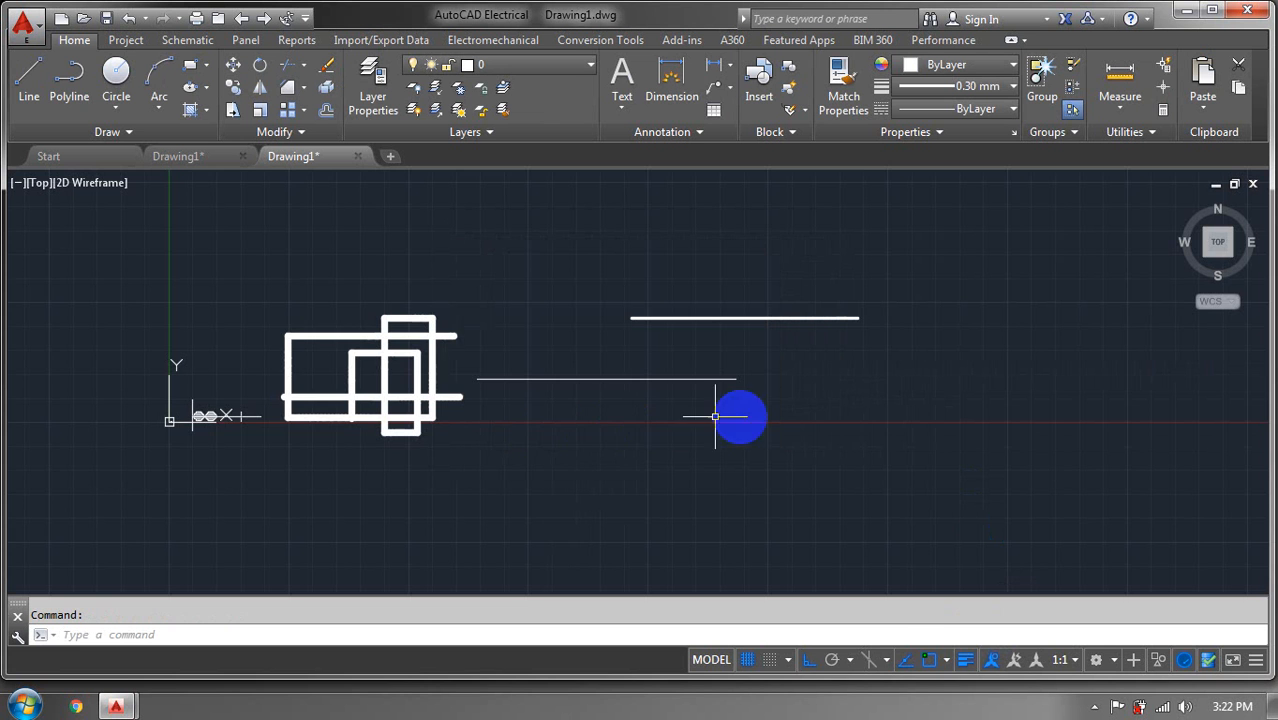
mouse_move(906, 370)
middle_down()
mouse_move(844, 465)
mouse_move(796, 391)
middle_up()
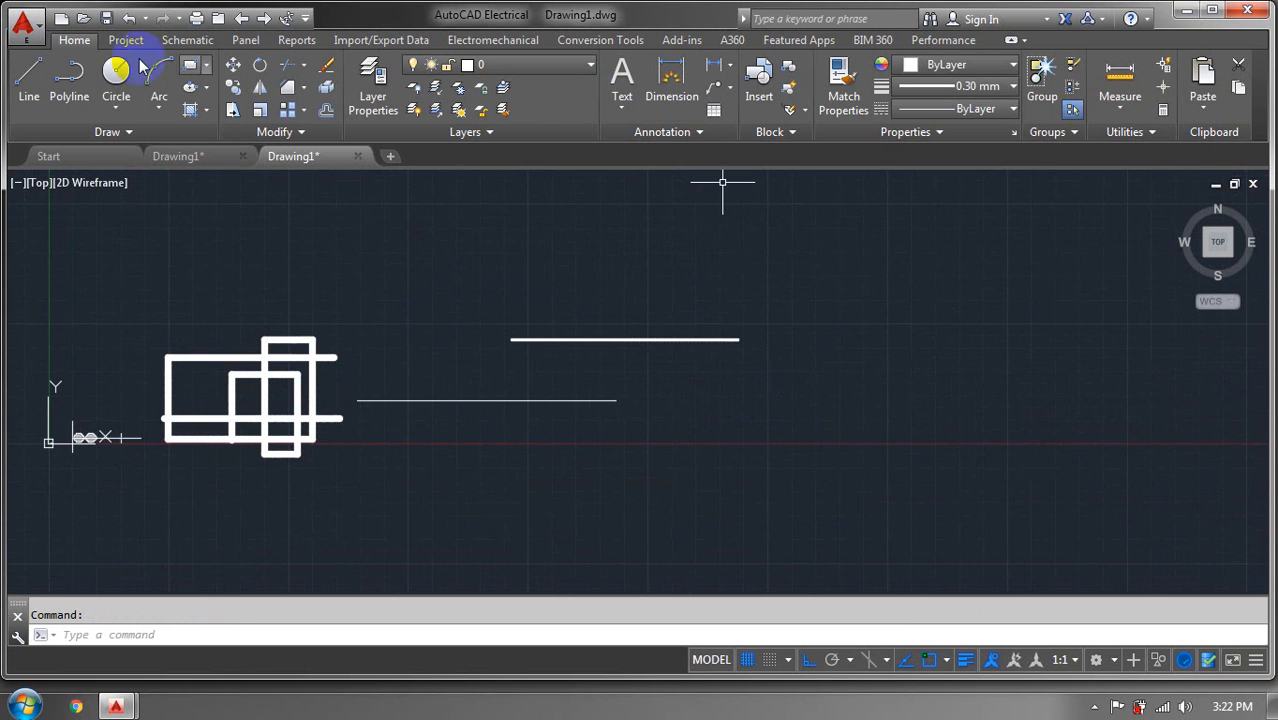
click(29, 78)
click(738, 340)
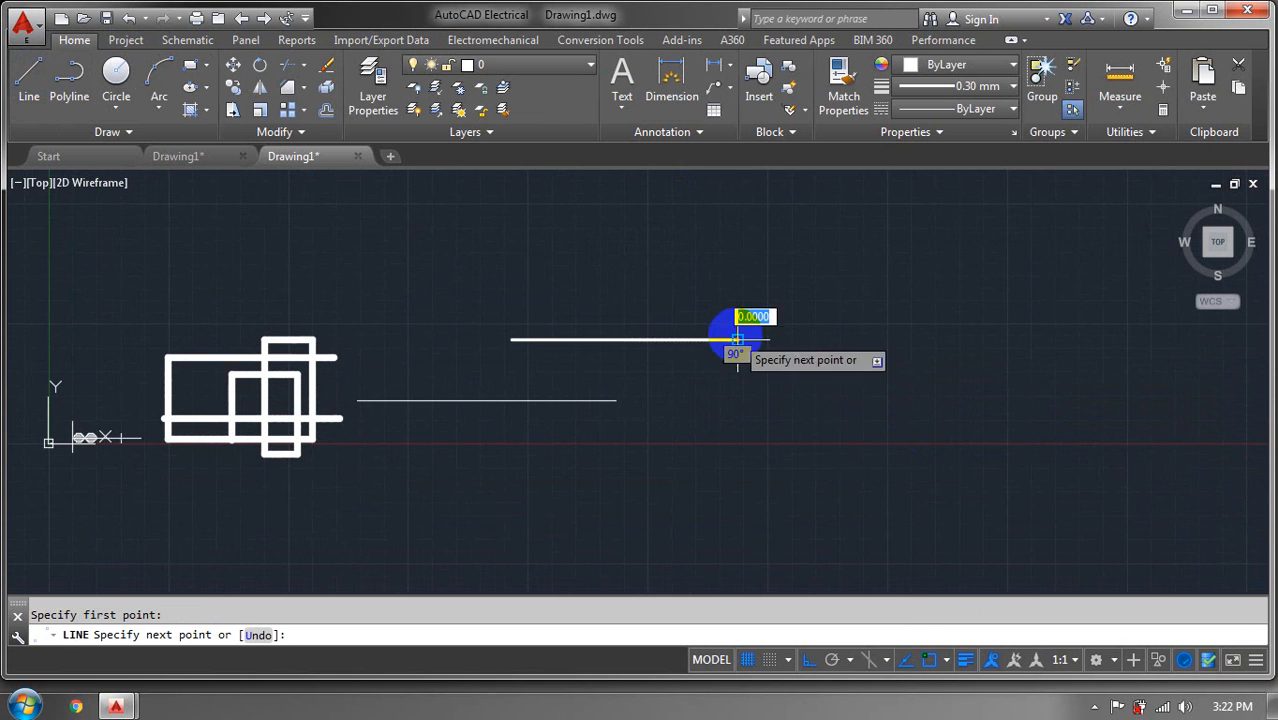
click(737, 488)
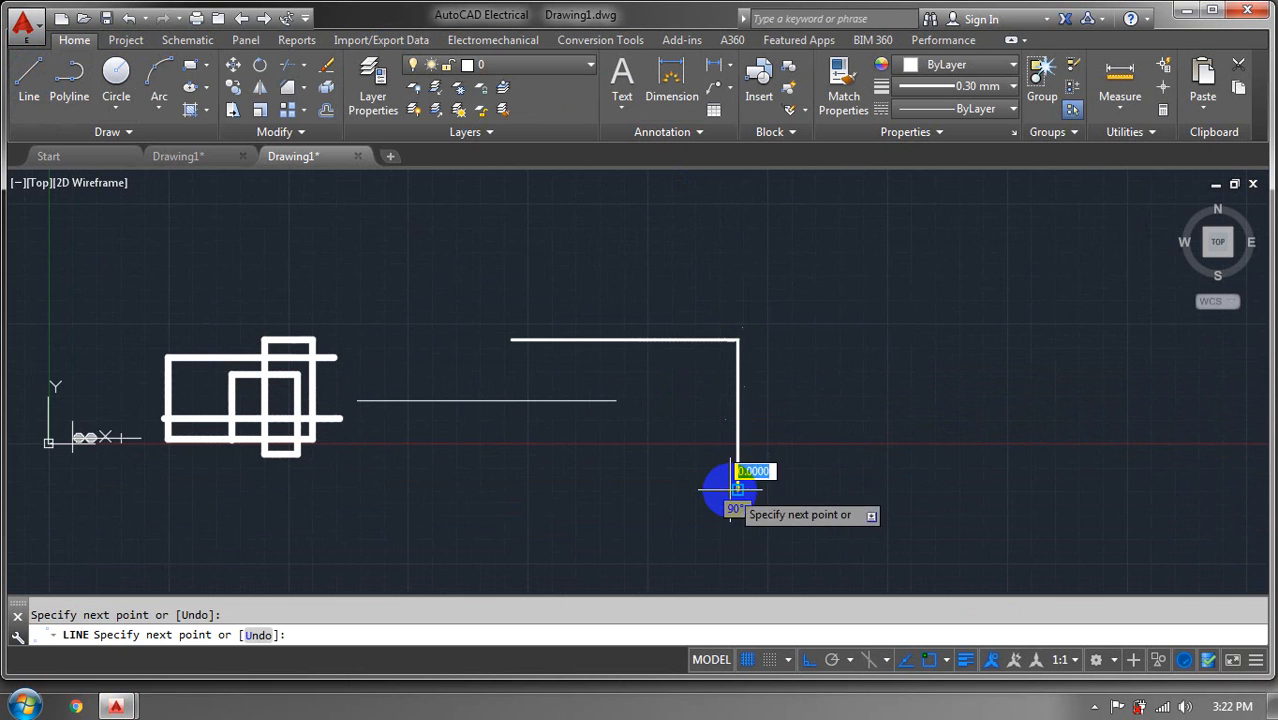
key(Escape)
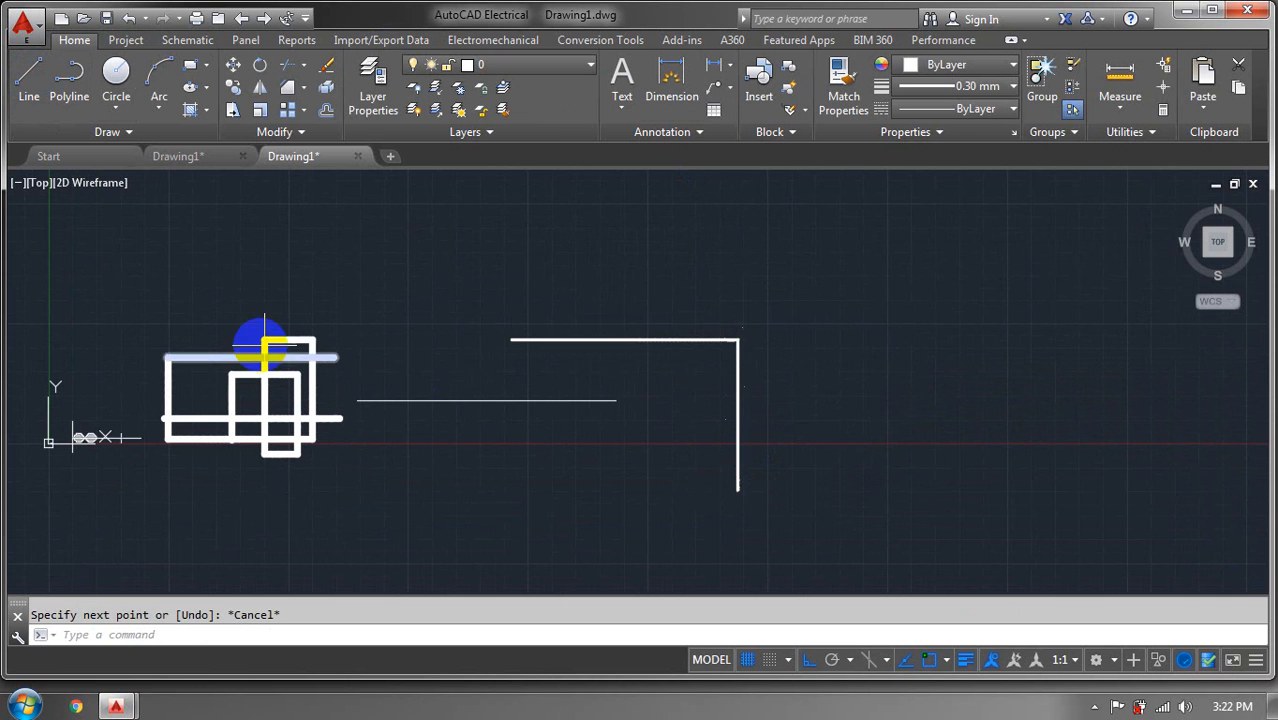
Examine how the different lineweights of the drawn lines display at various zoom levels
scroll(258, 350, down, 4)
middle_drag(320, 417, 608, 437)
click(1070, 92)
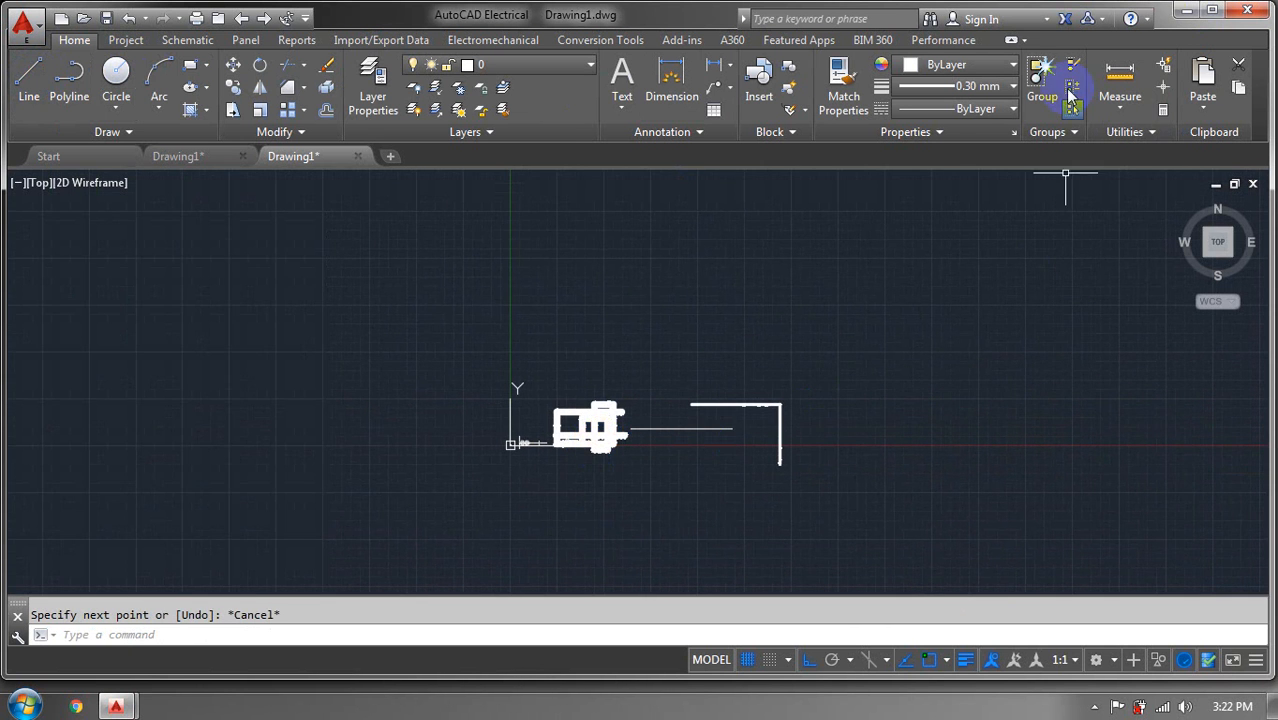
middle_drag(957, 547, 637, 550)
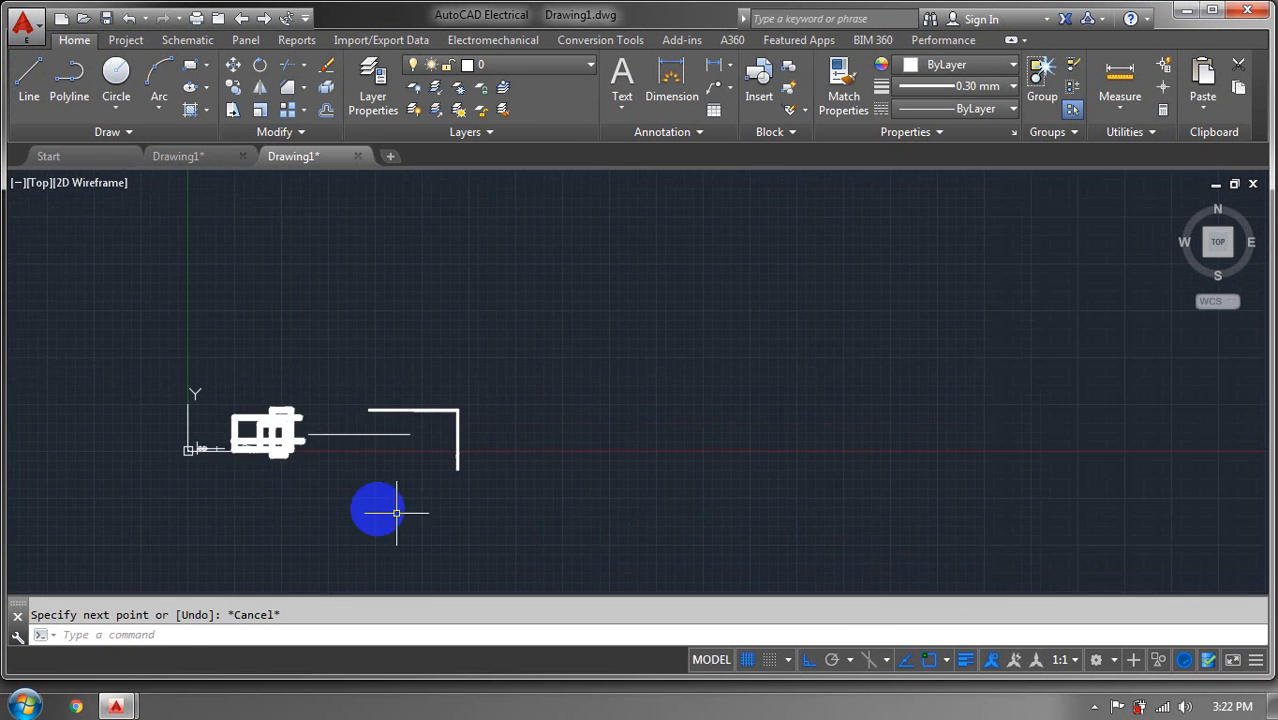
scroll(334, 457, up, 4)
scroll(334, 457, down, 4)
middle_drag(332, 458, 677, 353)
scroll(552, 300, down, 2)
scroll(557, 305, up, 5)
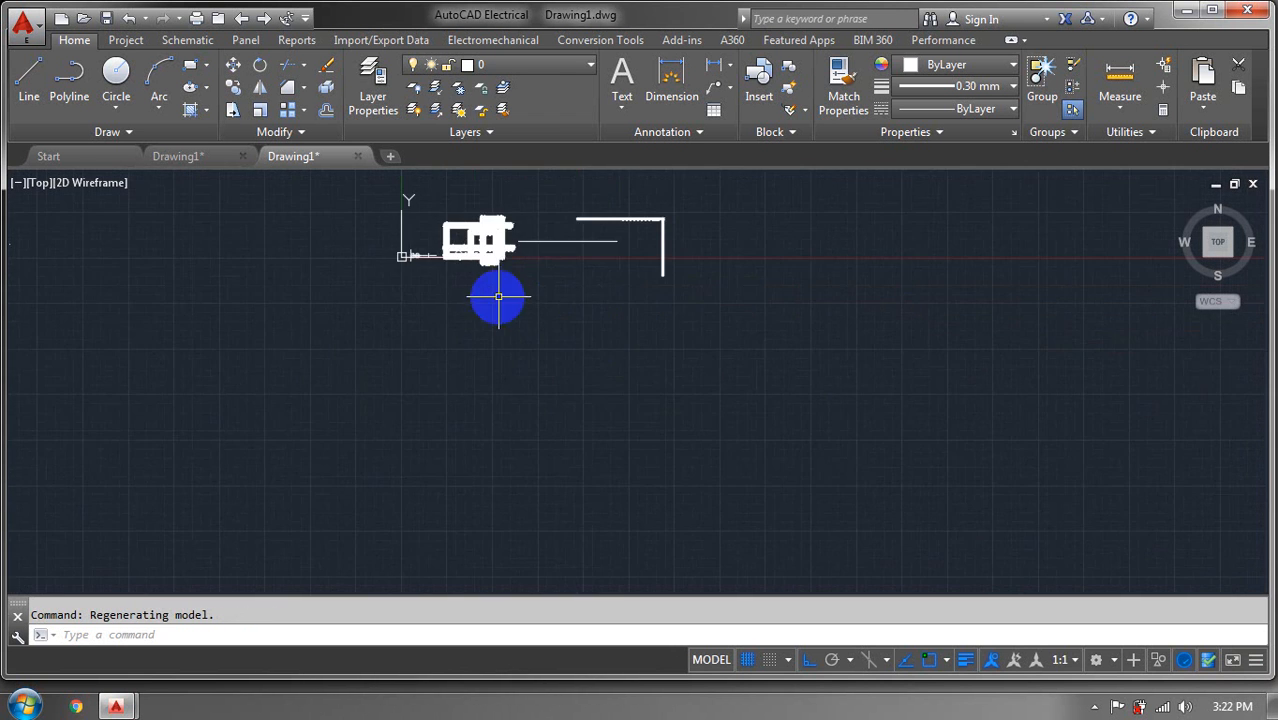
mouse_move(505, 342)
middle_down()
mouse_move(511, 508)
mouse_move(513, 479)
mouse_move(750, 422)
mouse_move(565, 446)
middle_up()
scroll(490, 482, down, 3)
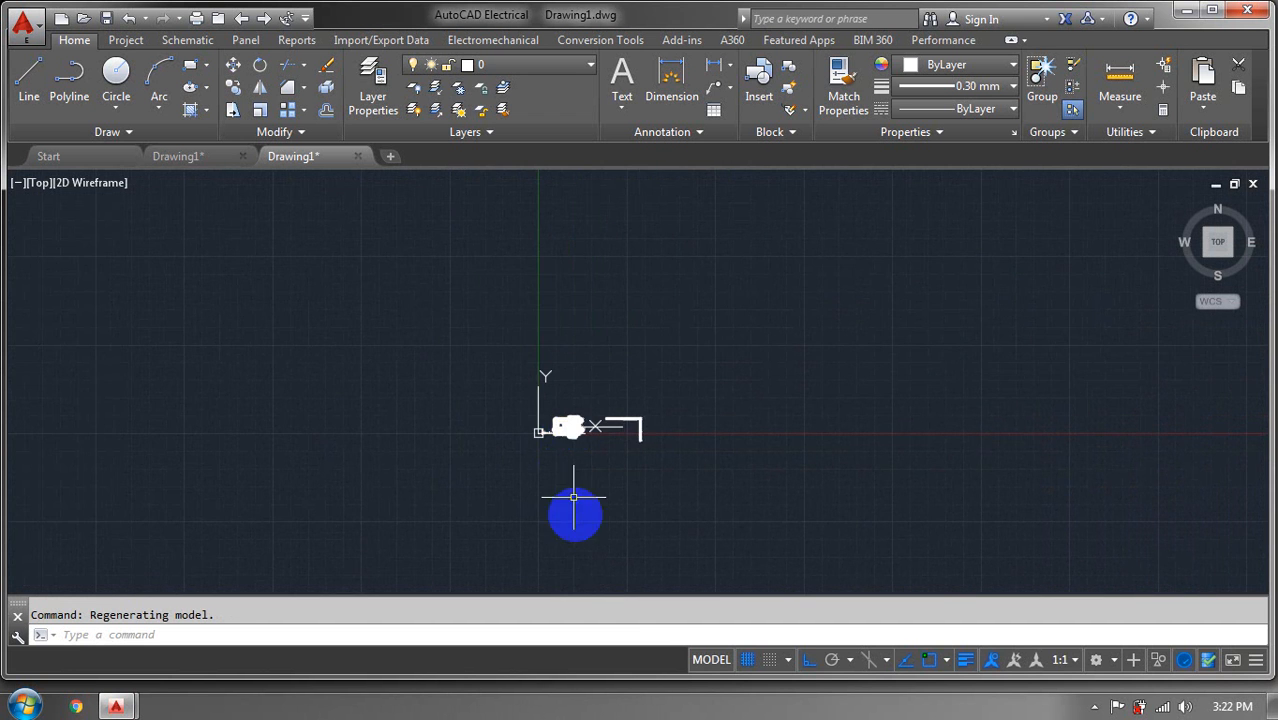
Inspect the drawing's lines in the paper space layout and undo the switch to return to model space
click(703, 662)
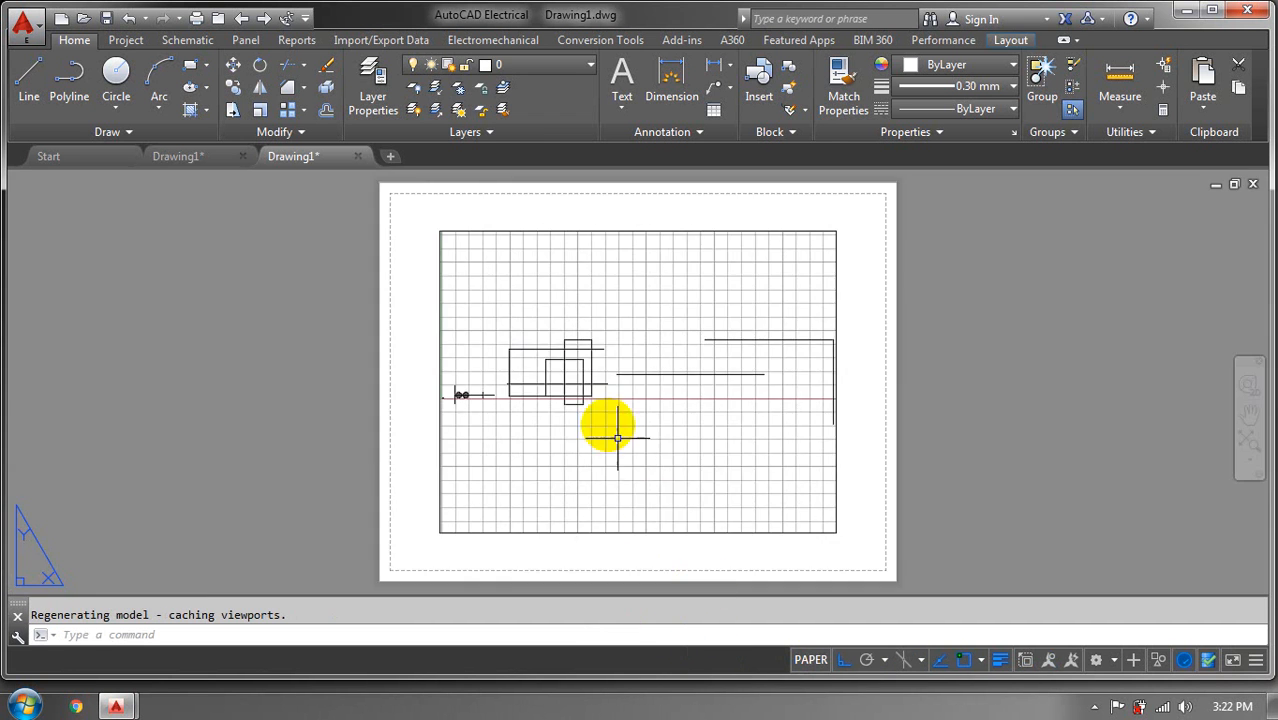
scroll(560, 375, up, 3)
scroll(565, 397, down, 3)
middle_drag(584, 416, 595, 428)
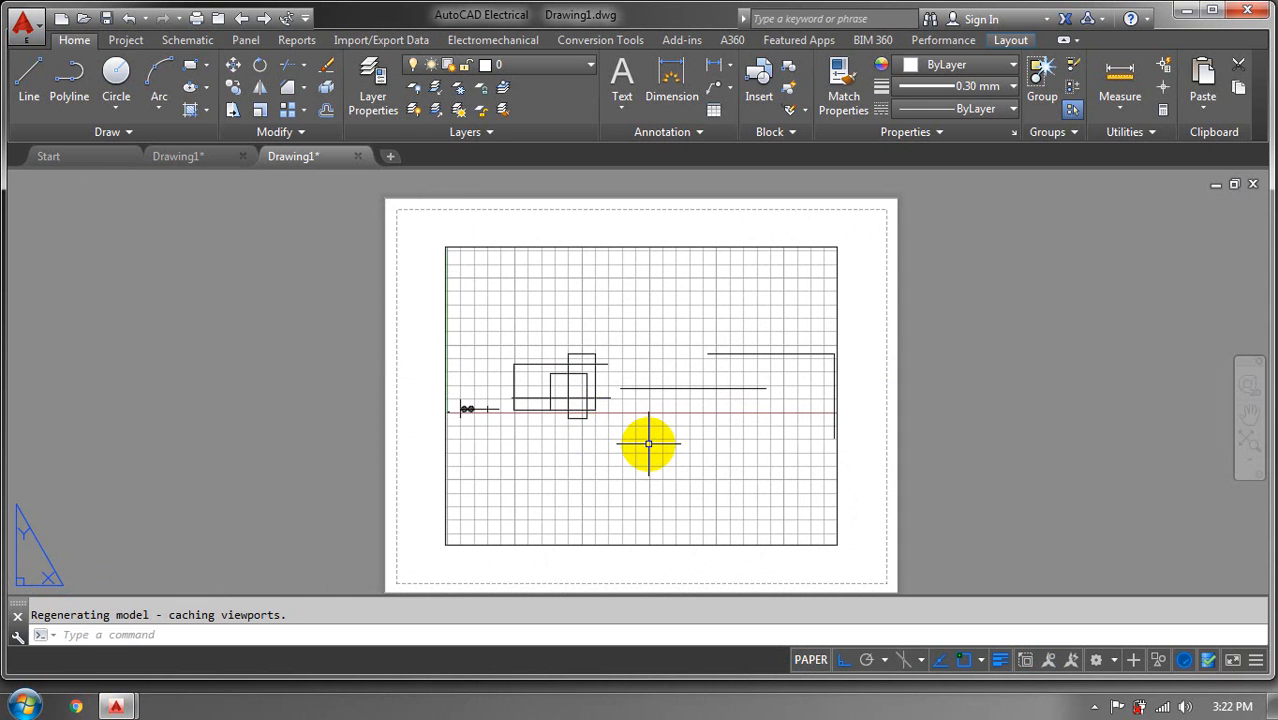
click(130, 20)
scroll(572, 458, up, 1)
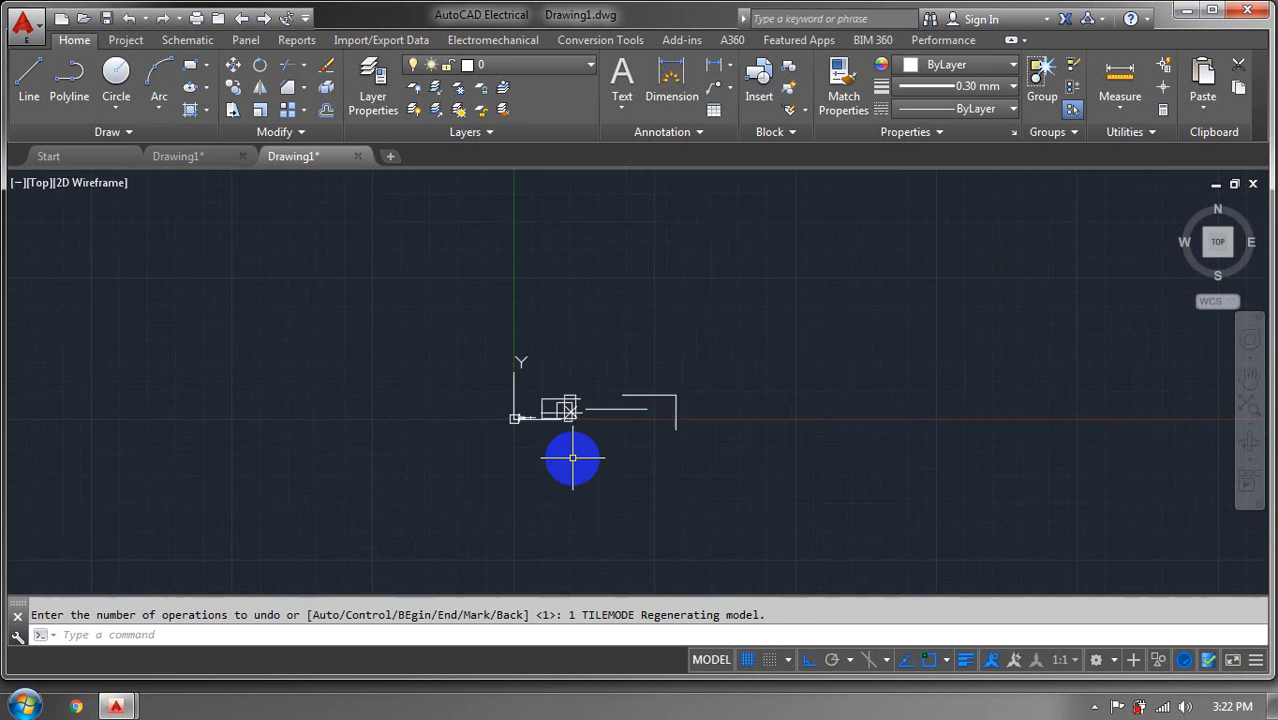
Reapply the Lineweight Settings with Display Lineweight on and 0.30 mm as the current lineweight, in millimetres
scroll(572, 458, up, 7)
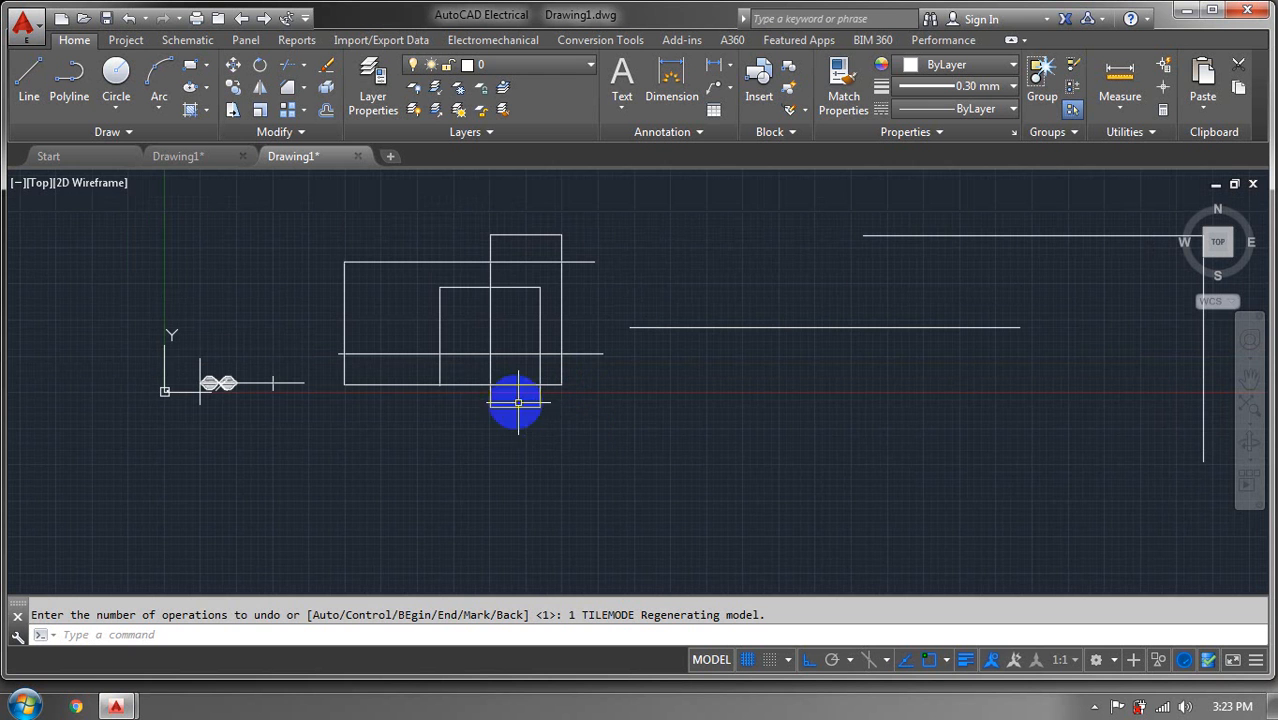
scroll(518, 402, down, 3)
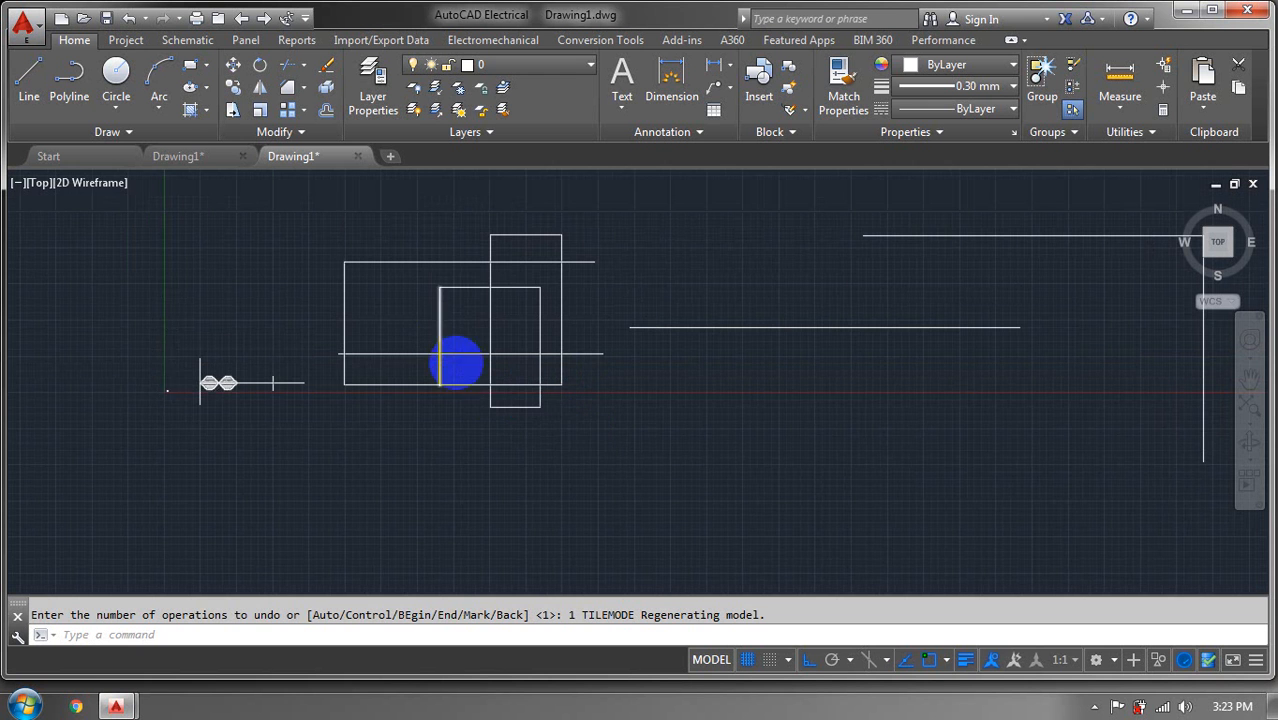
click(966, 661)
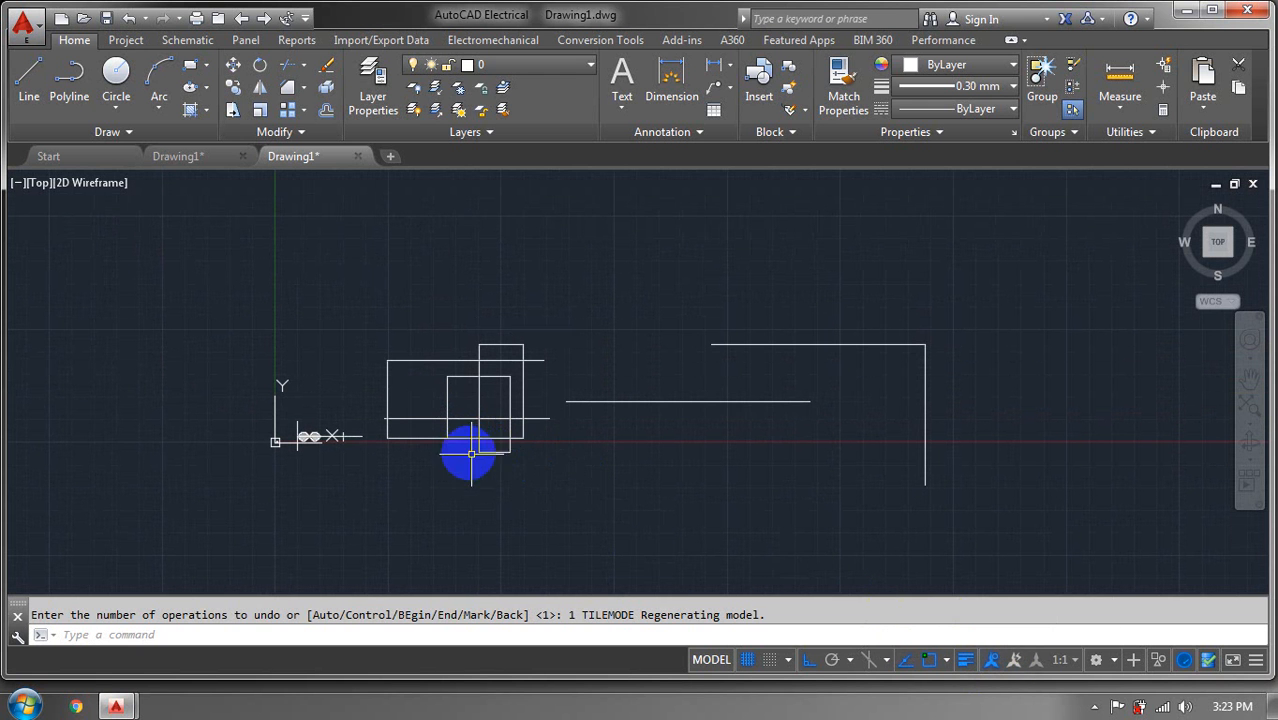
scroll(455, 440, up, 6)
scroll(585, 491, down, 4)
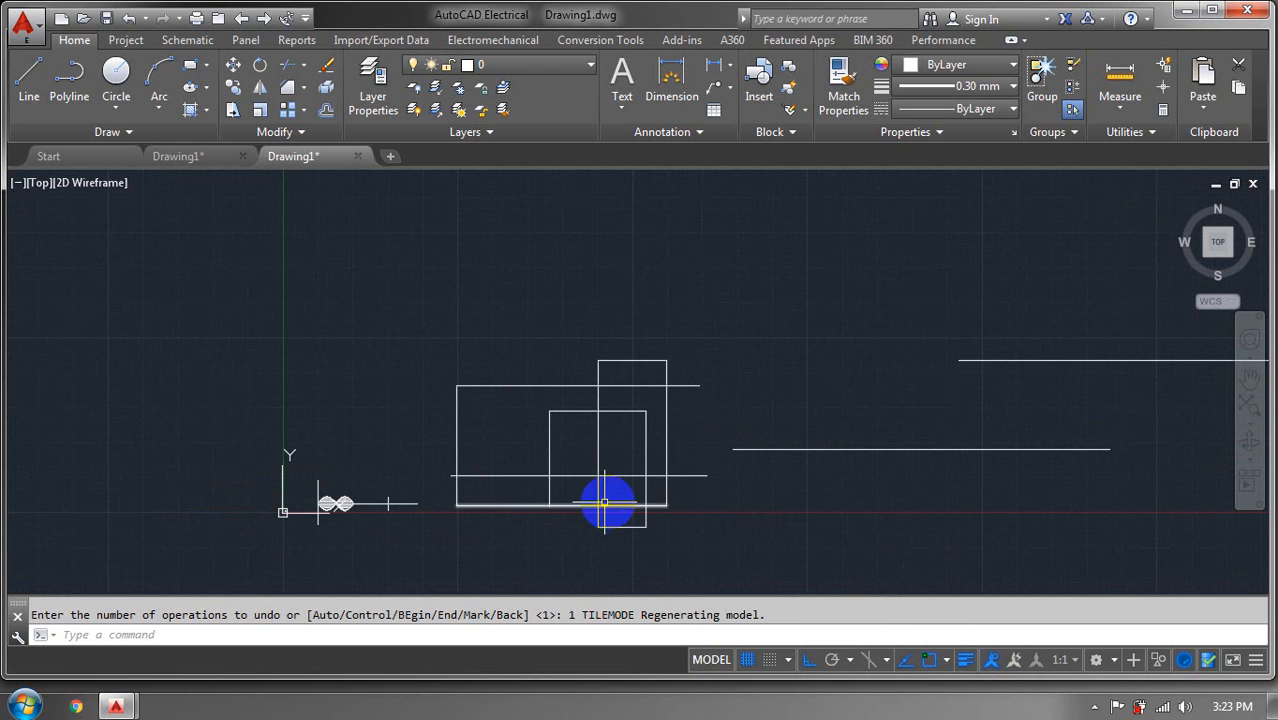
right_click(965, 664)
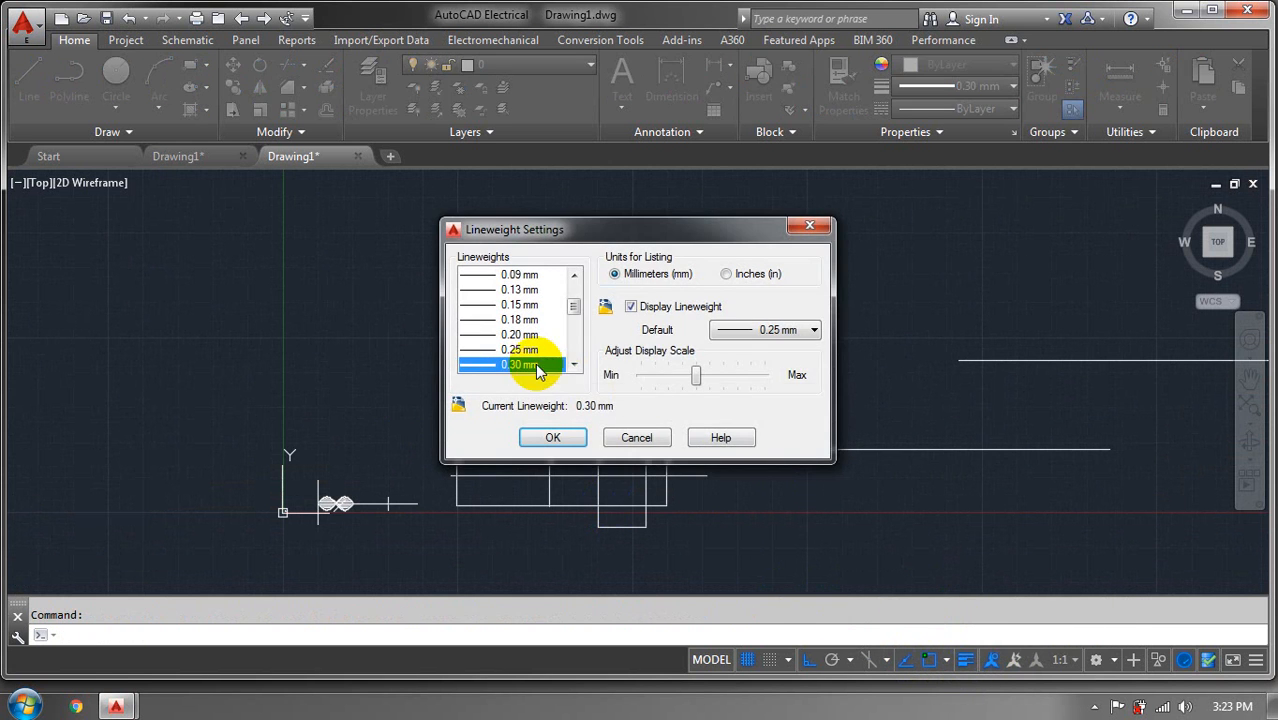
click(553, 437)
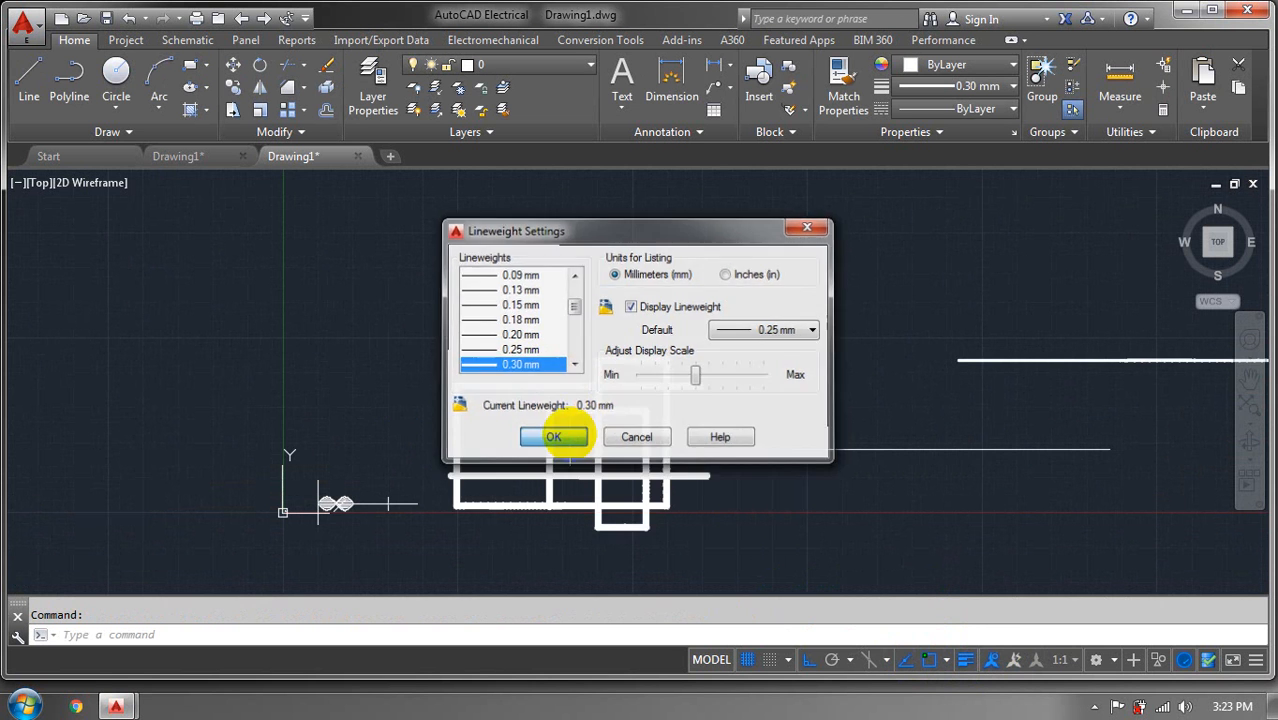
mouse_move(804, 460)
middle_down()
mouse_move(751, 459)
mouse_move(598, 404)
middle_up()
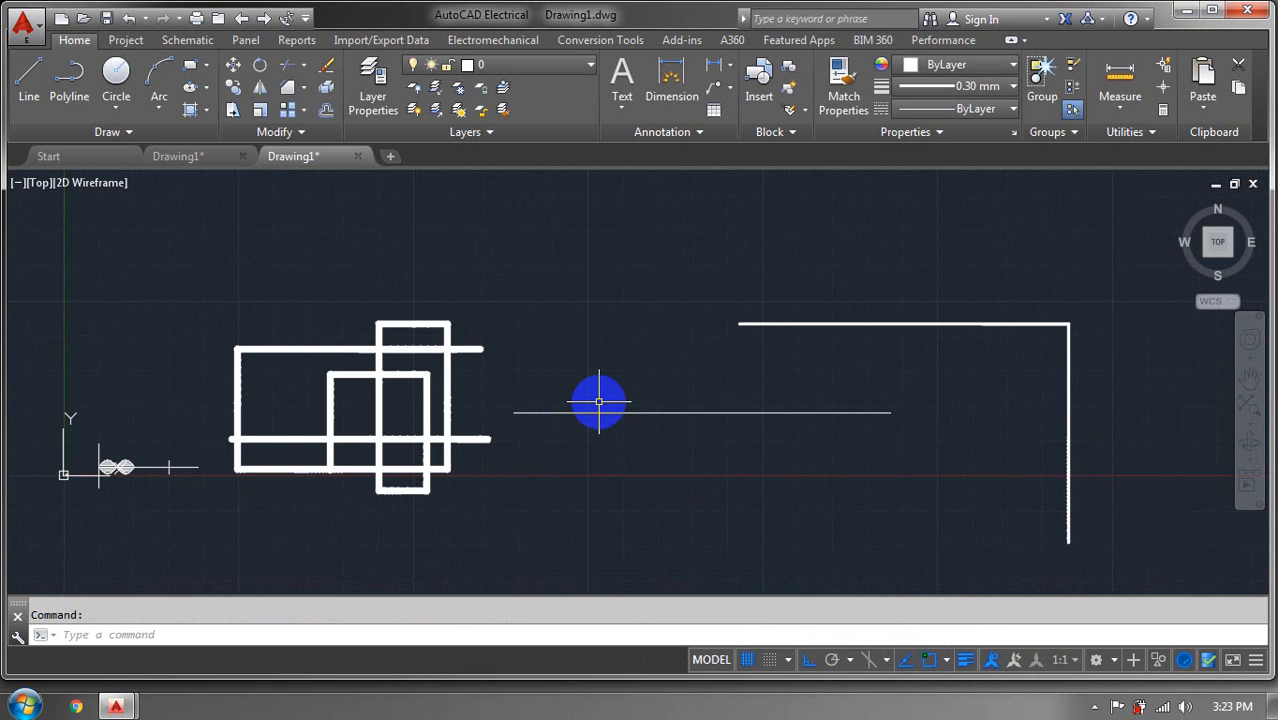
middle_drag(752, 358, 532, 362)
Set the current lineweight to 1.00 mm and draw a horizontal line above the angled pair of 0.30 mm lines
click(993, 85)
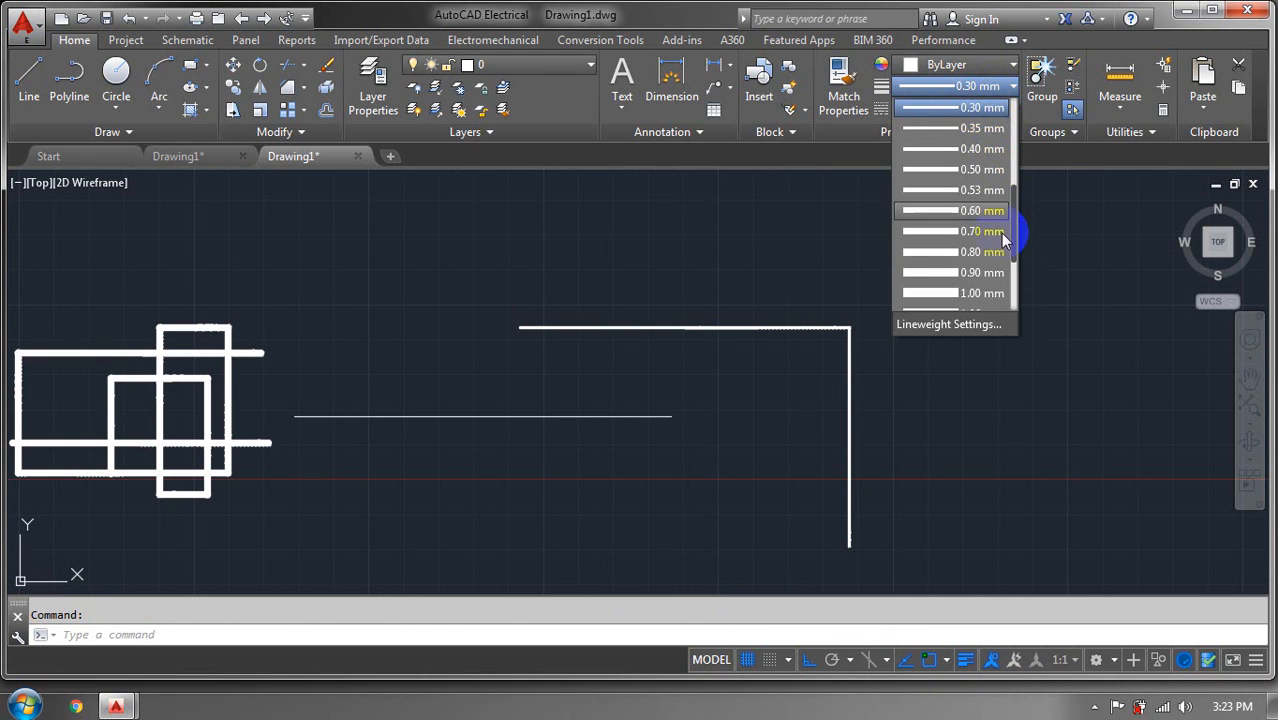
click(966, 293)
click(450, 259)
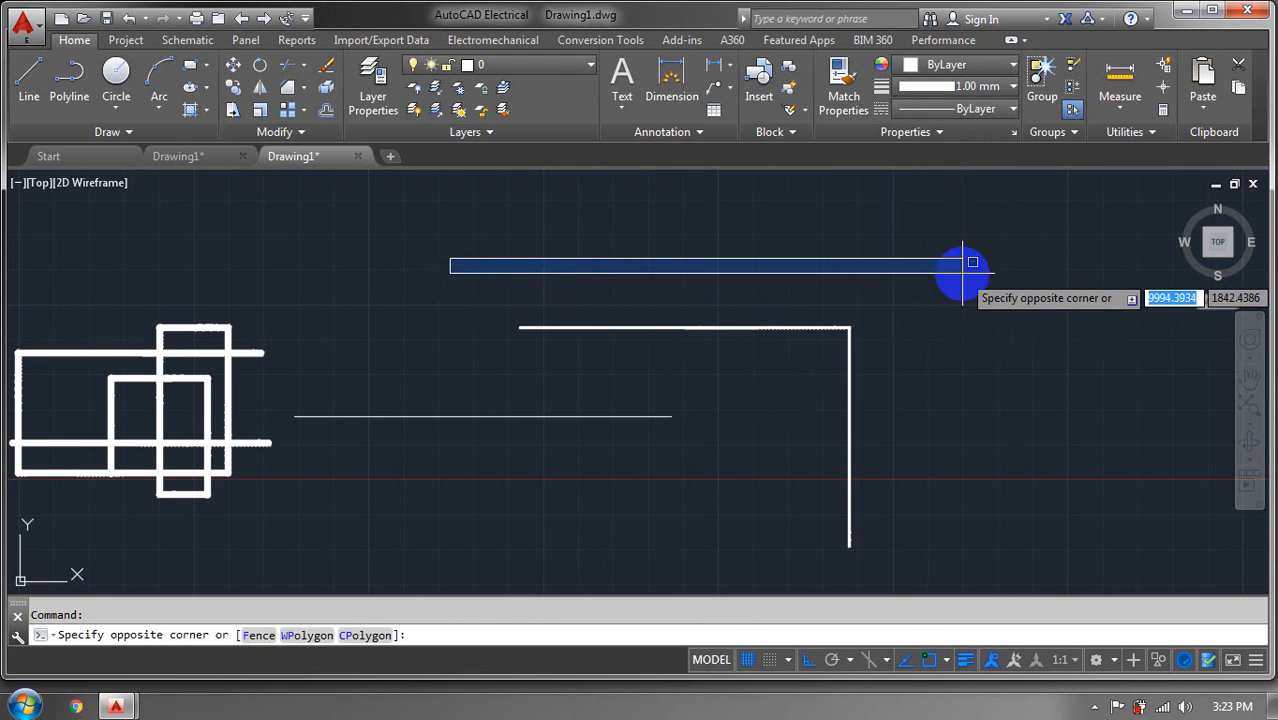
click(838, 264)
click(29, 80)
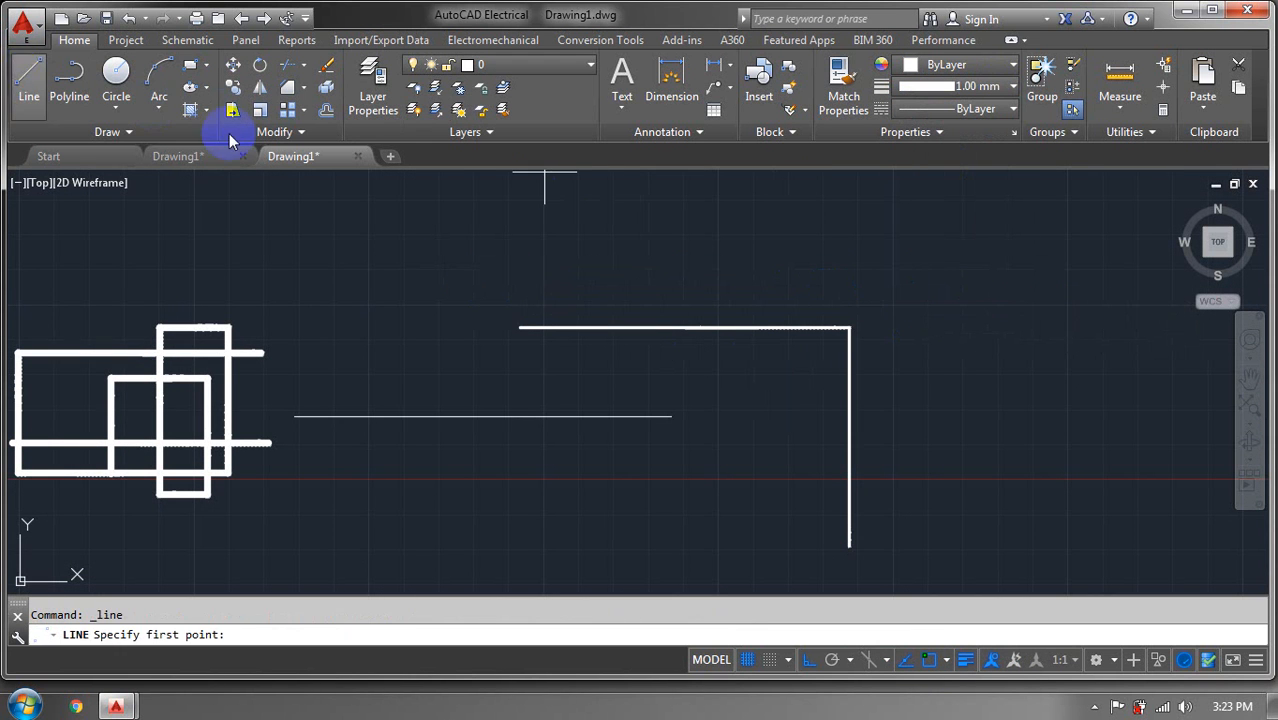
click(566, 273)
click(1125, 271)
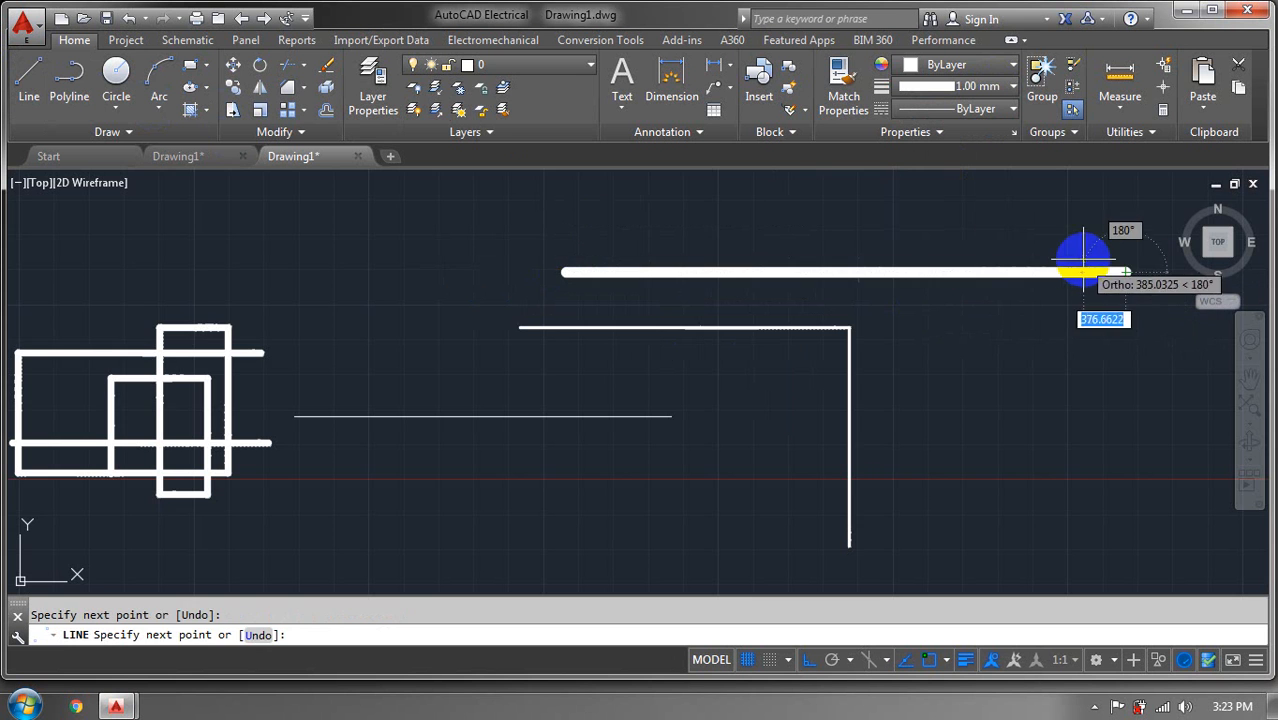
key(Escape)
scroll(964, 348, down, 2)
middle_drag(893, 357, 802, 339)
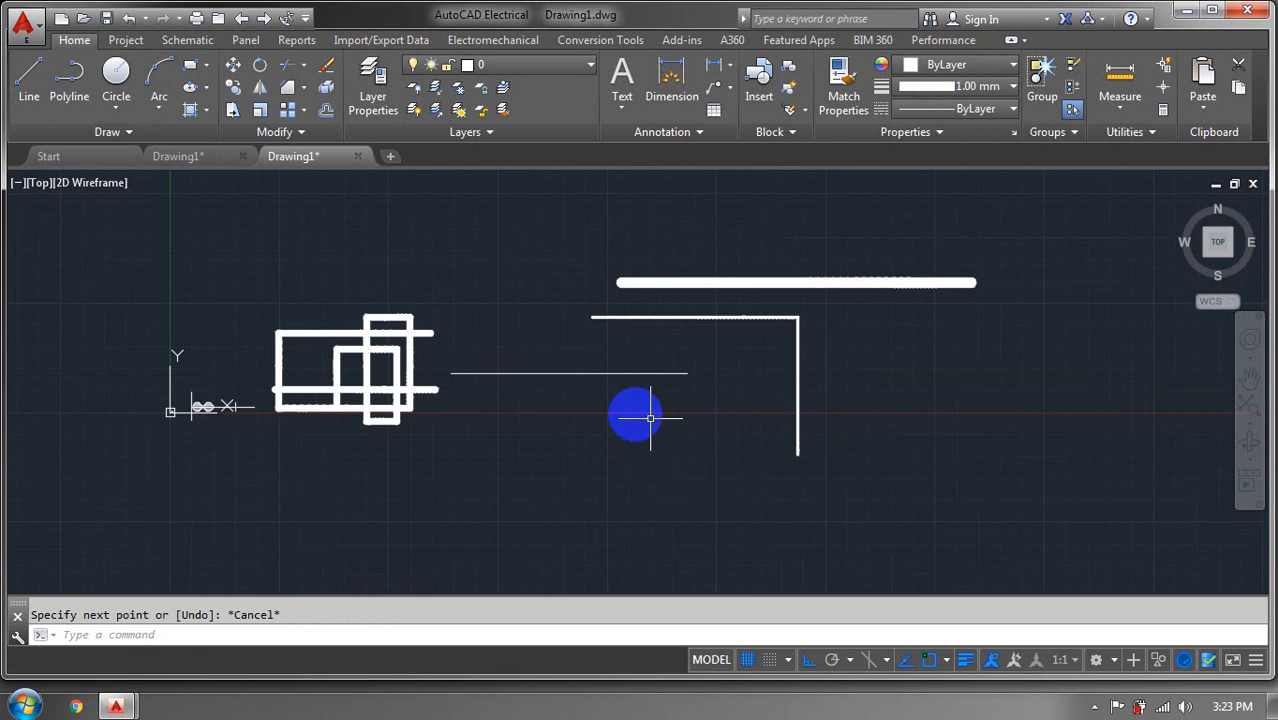
View the new 1.00 mm line alongside the others in paper space and undo the switch to return to model space
middle_drag(650, 418, 656, 422)
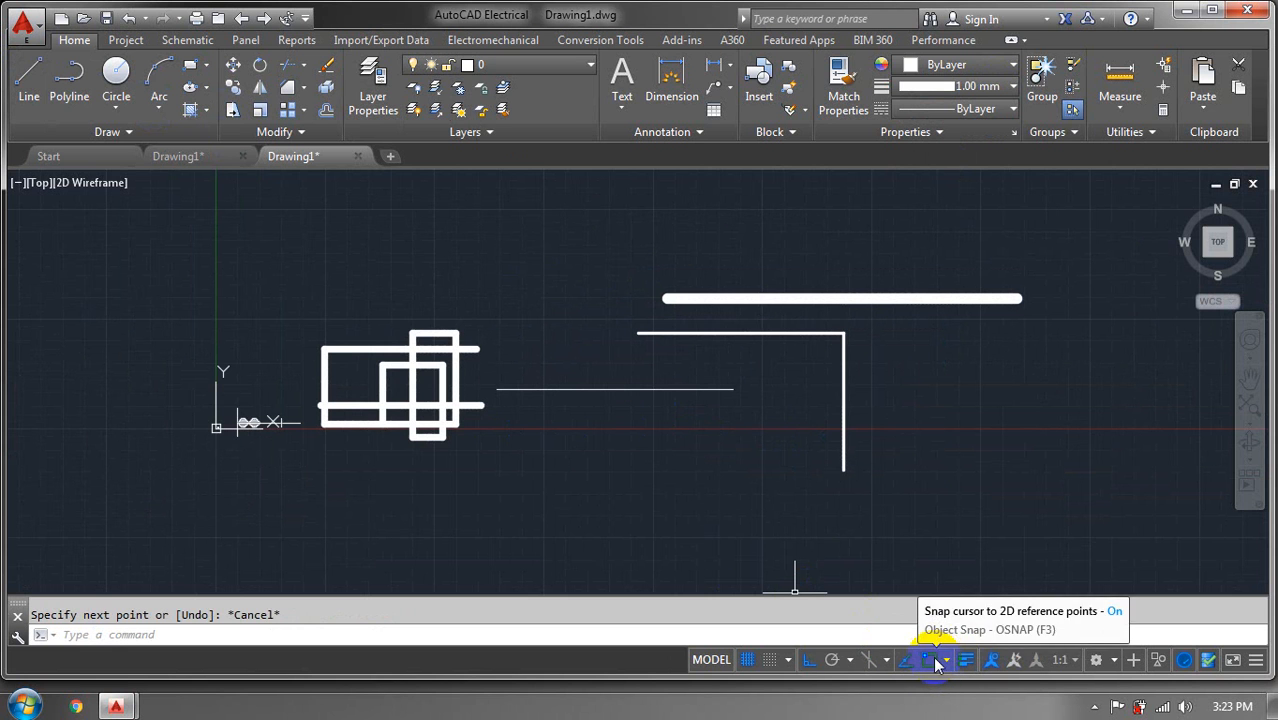
click(340, 408)
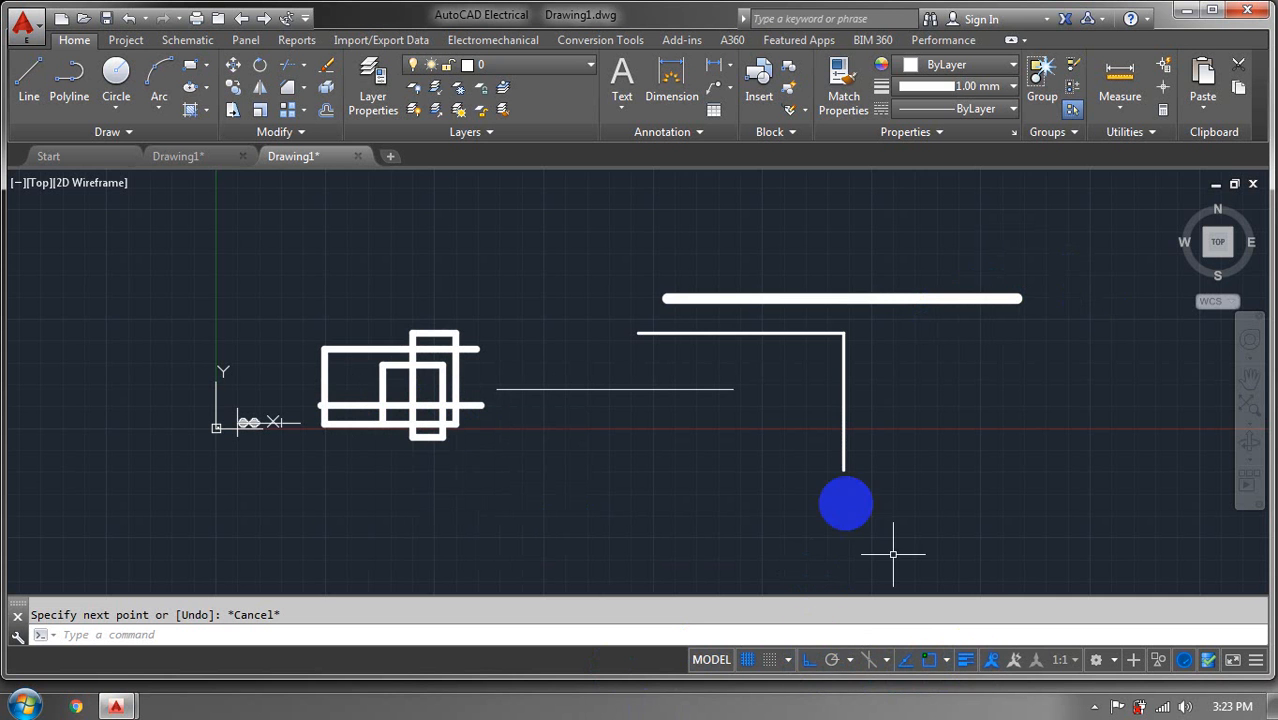
click(705, 662)
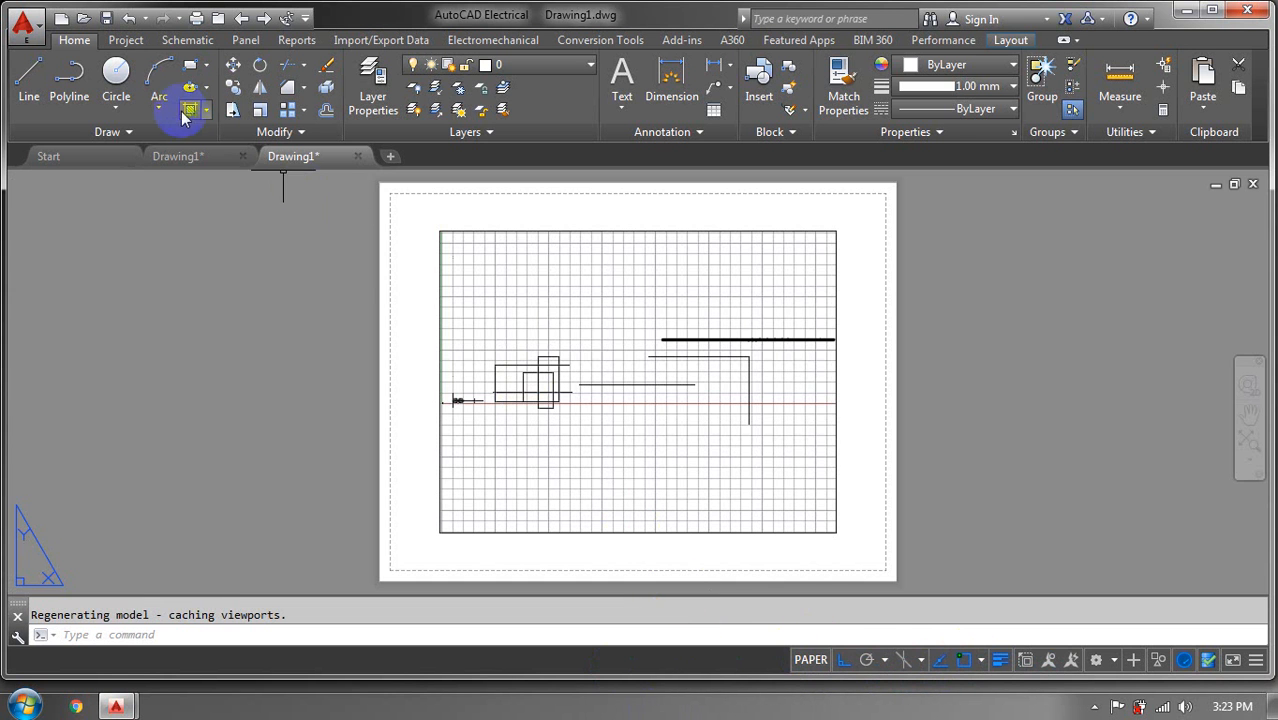
click(128, 19)
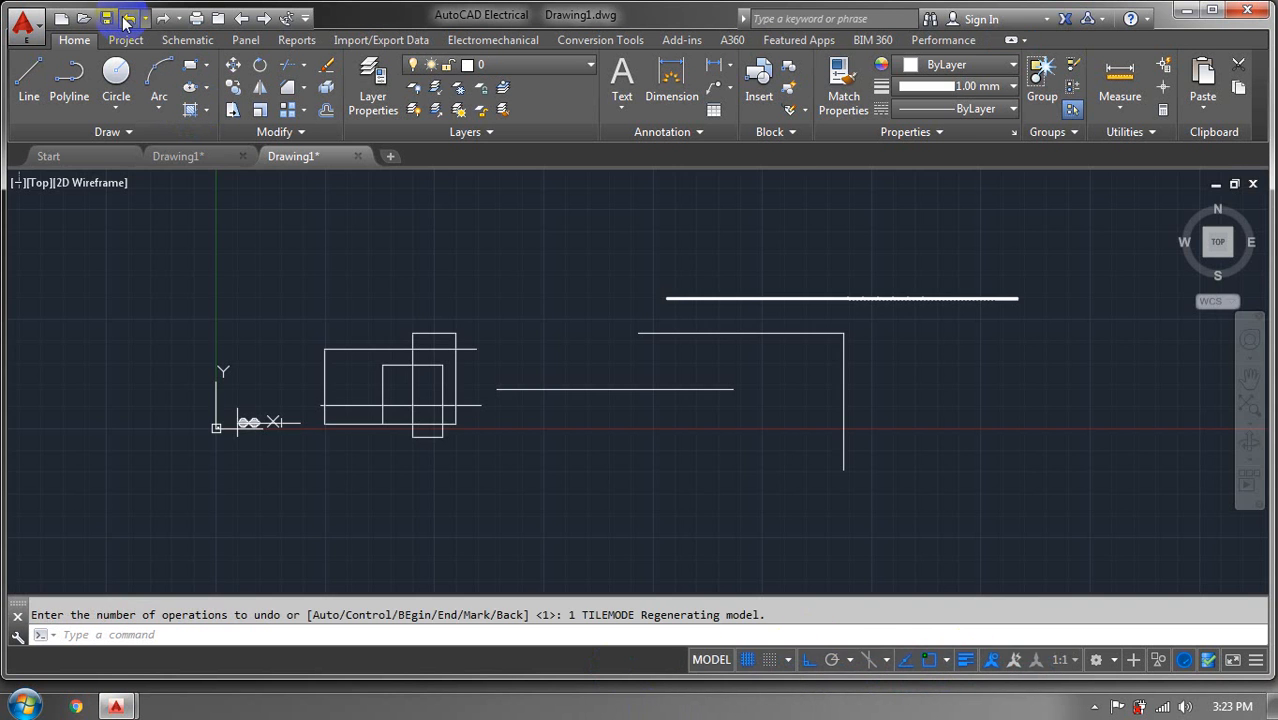
Set the current lineweight to 0.30 mm in the Lineweight Settings, keeping Display Lineweight on
scroll(537, 434, up, 2)
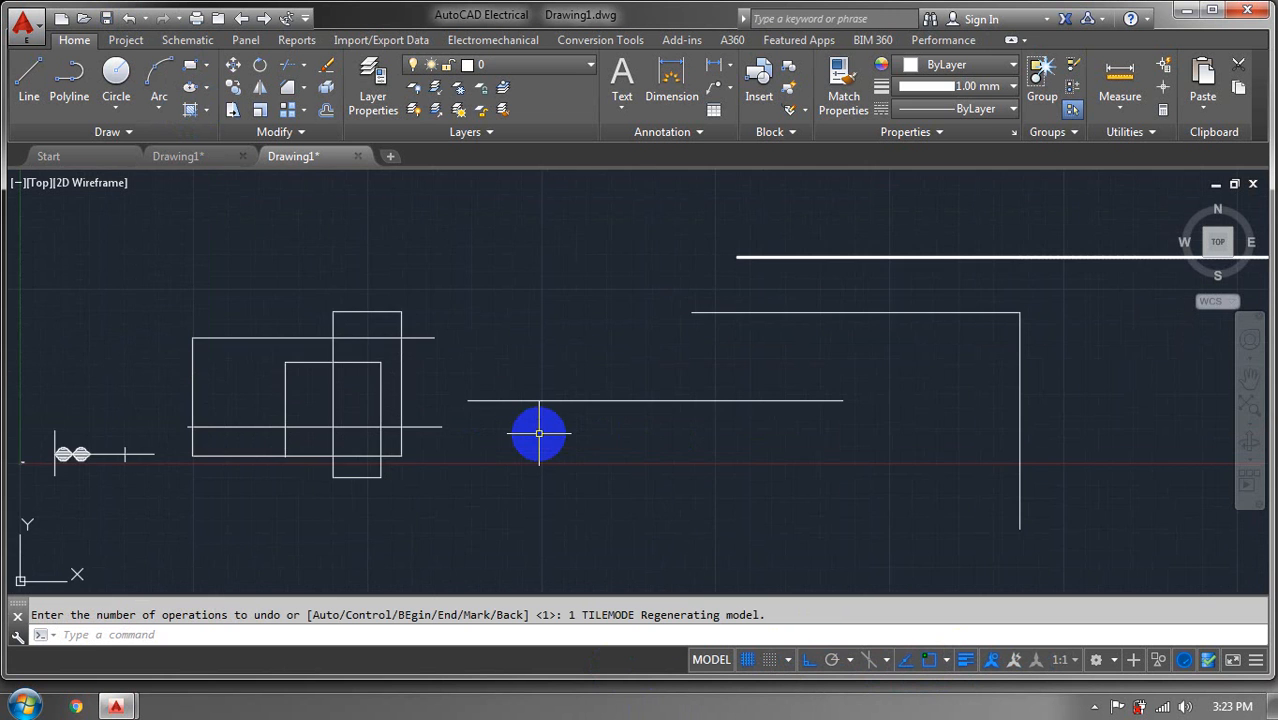
scroll(538, 433, down, 4)
middle_drag(538, 434, 551, 380)
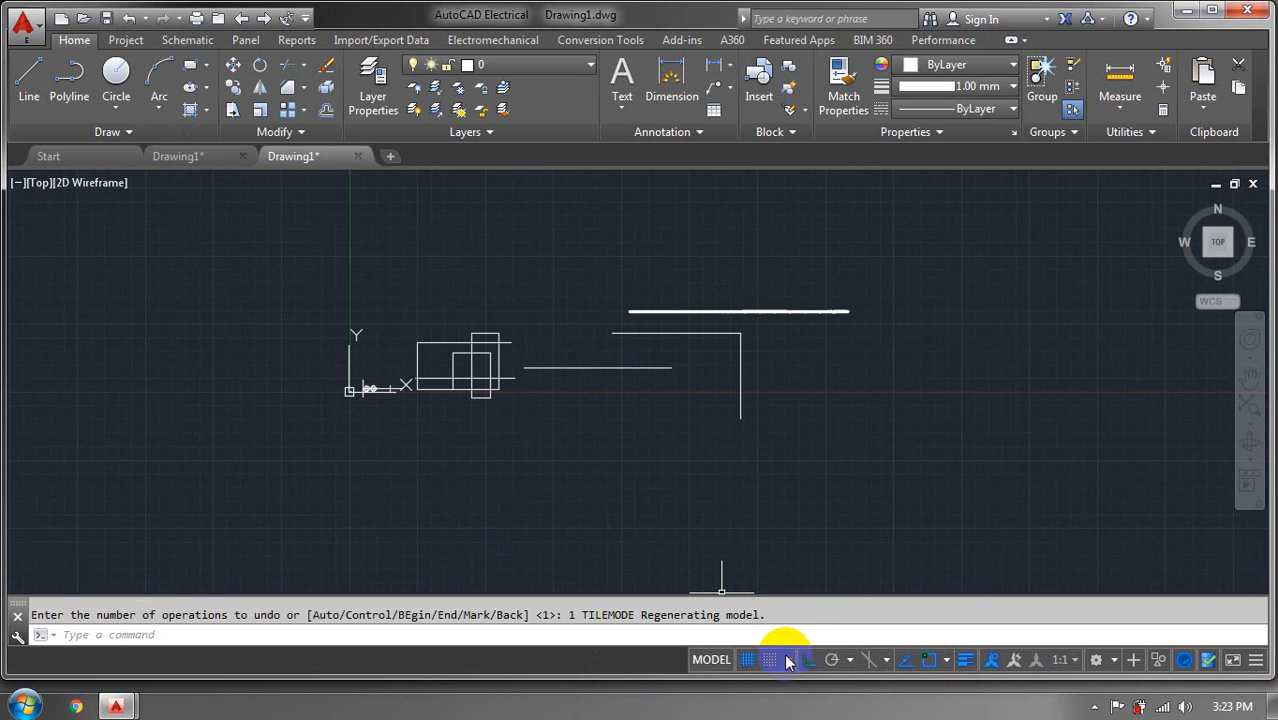
right_click(966, 664)
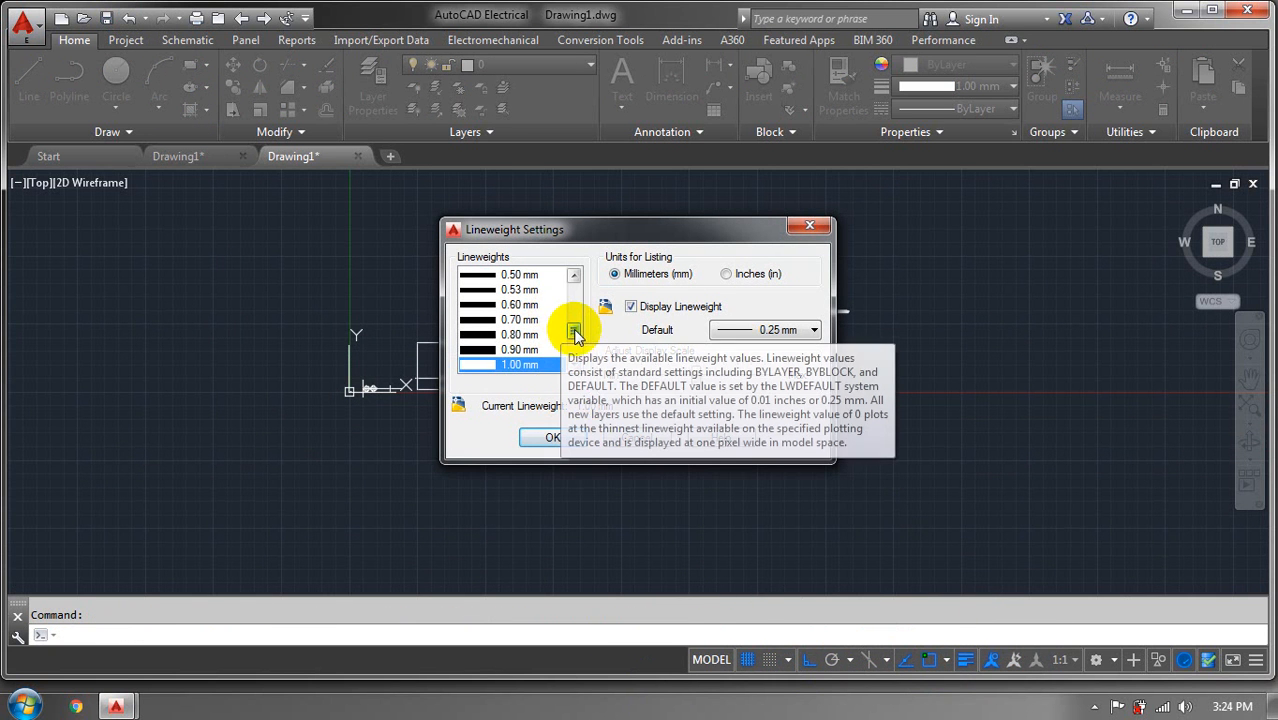
scroll(573, 325, up, 1)
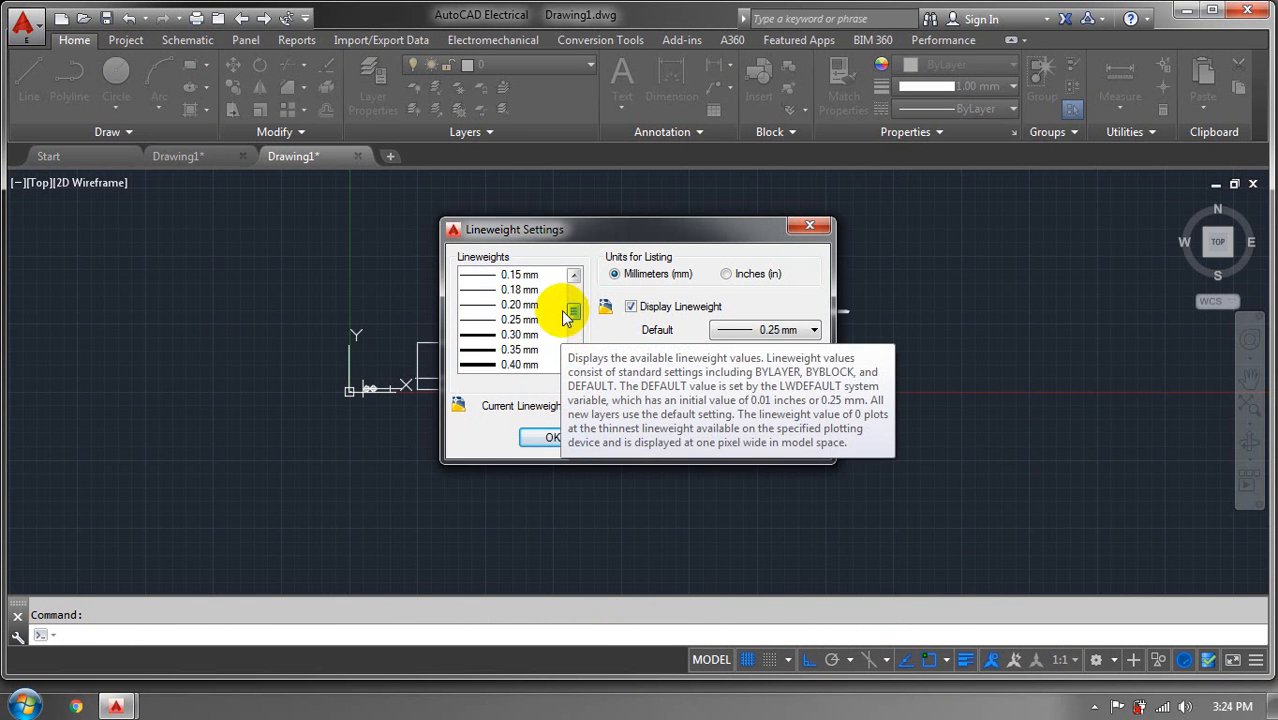
click(533, 336)
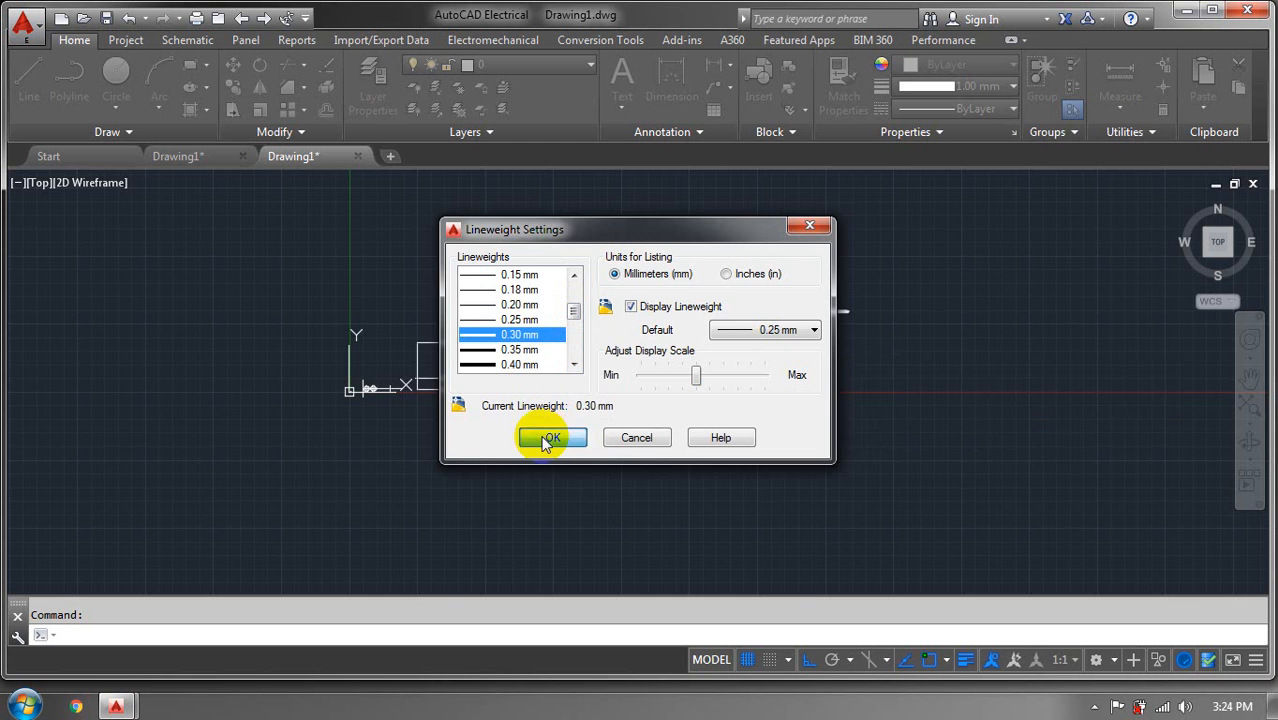
click(550, 438)
scroll(514, 371, up, 5)
scroll(497, 378, down, 3)
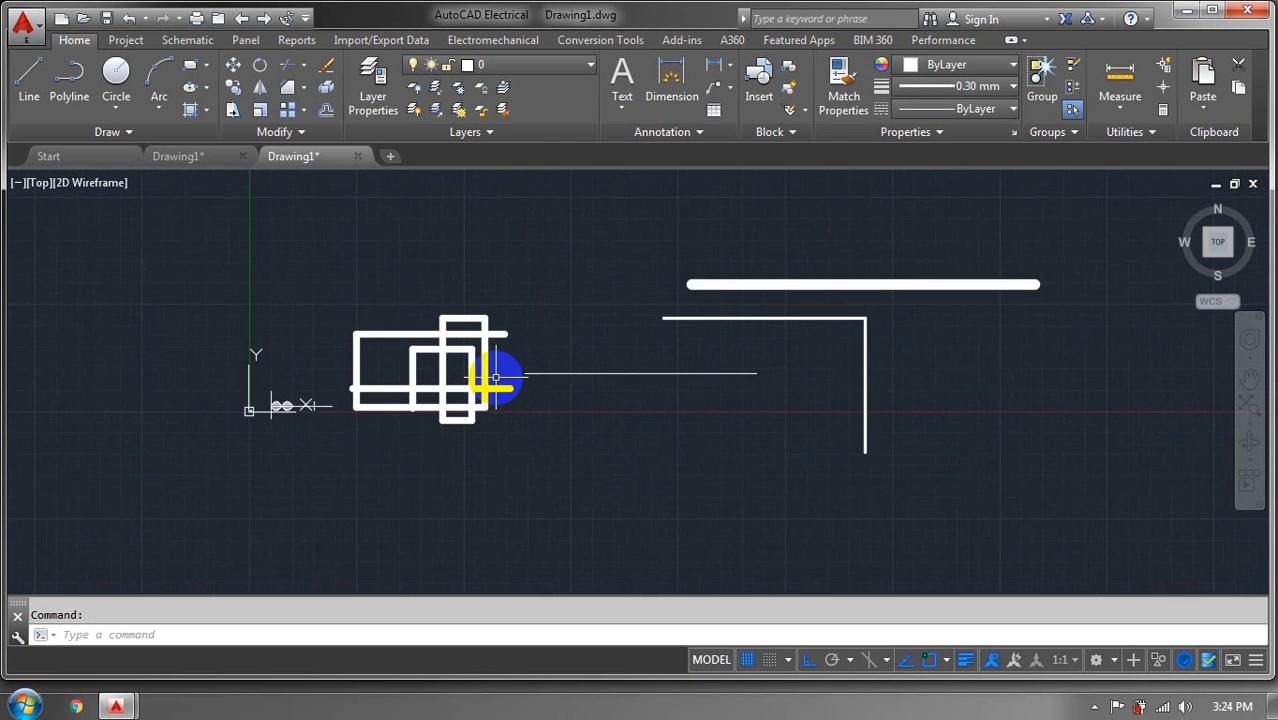
Check the lines' displayed thicknesses and turn off the drawing grid
middle_drag(495, 378, 447, 473)
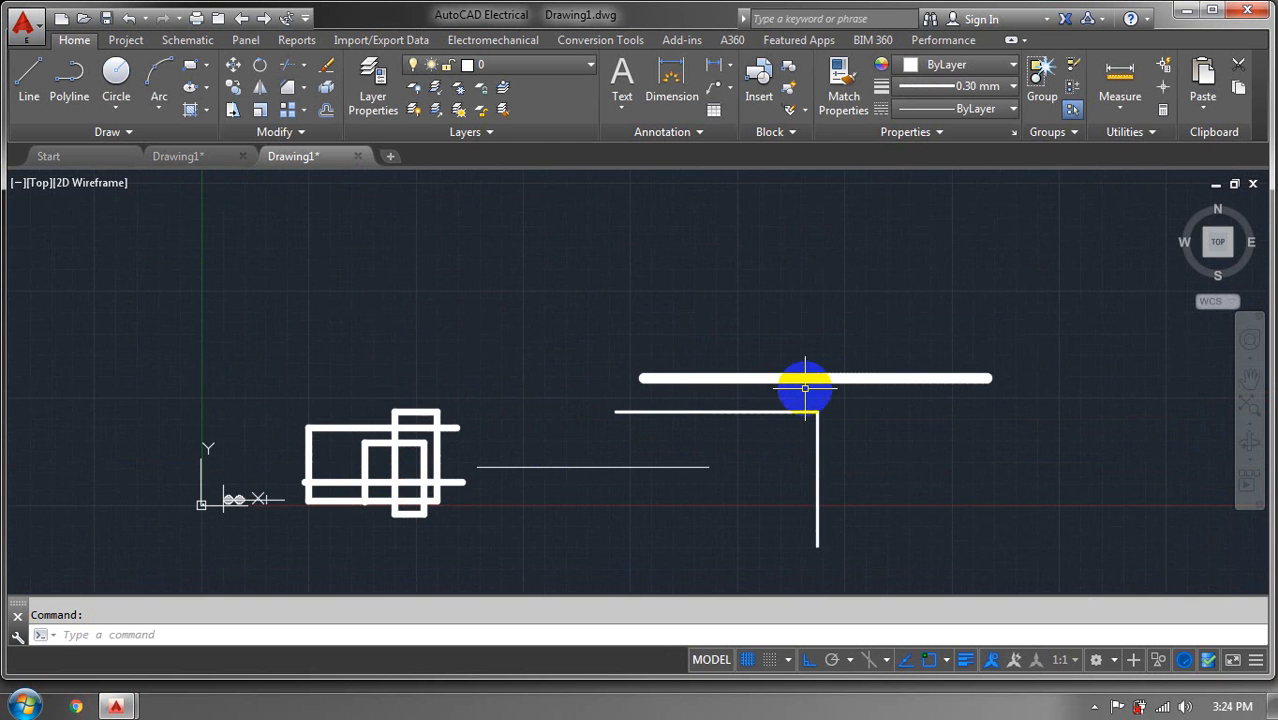
middle_drag(969, 397, 624, 416)
key(Escape)
scroll(913, 393, down, 4)
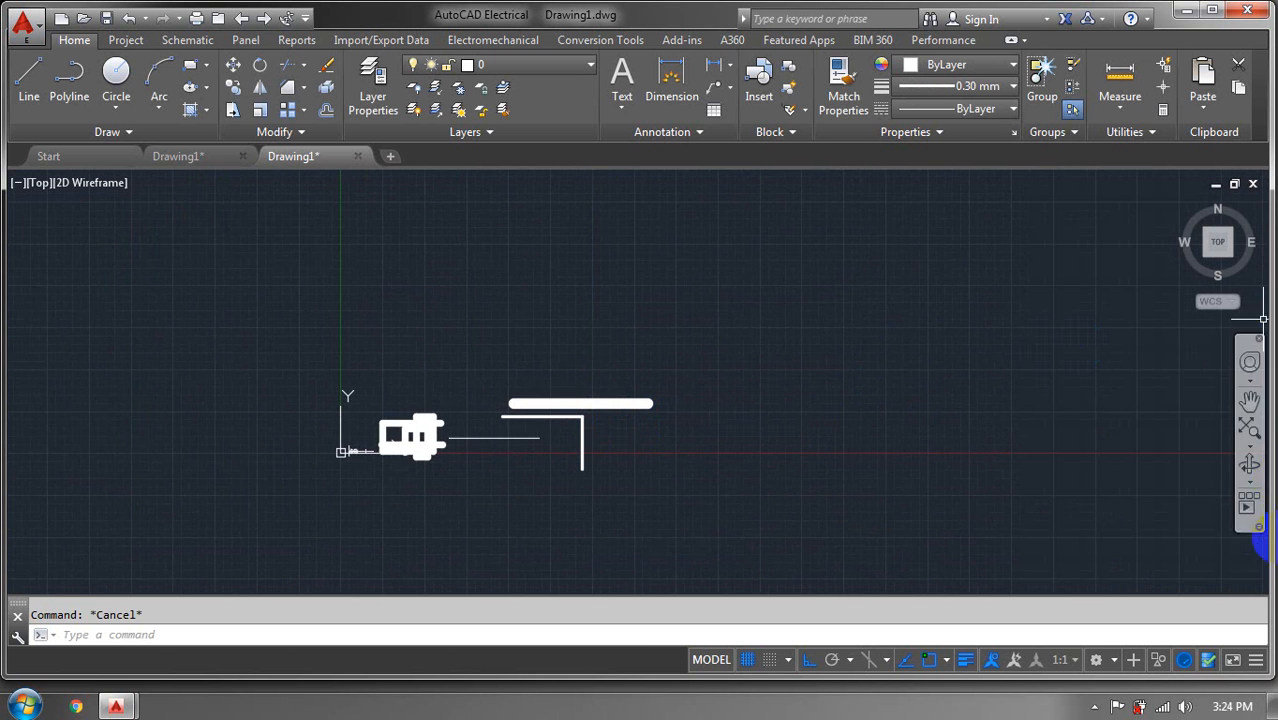
click(1256, 662)
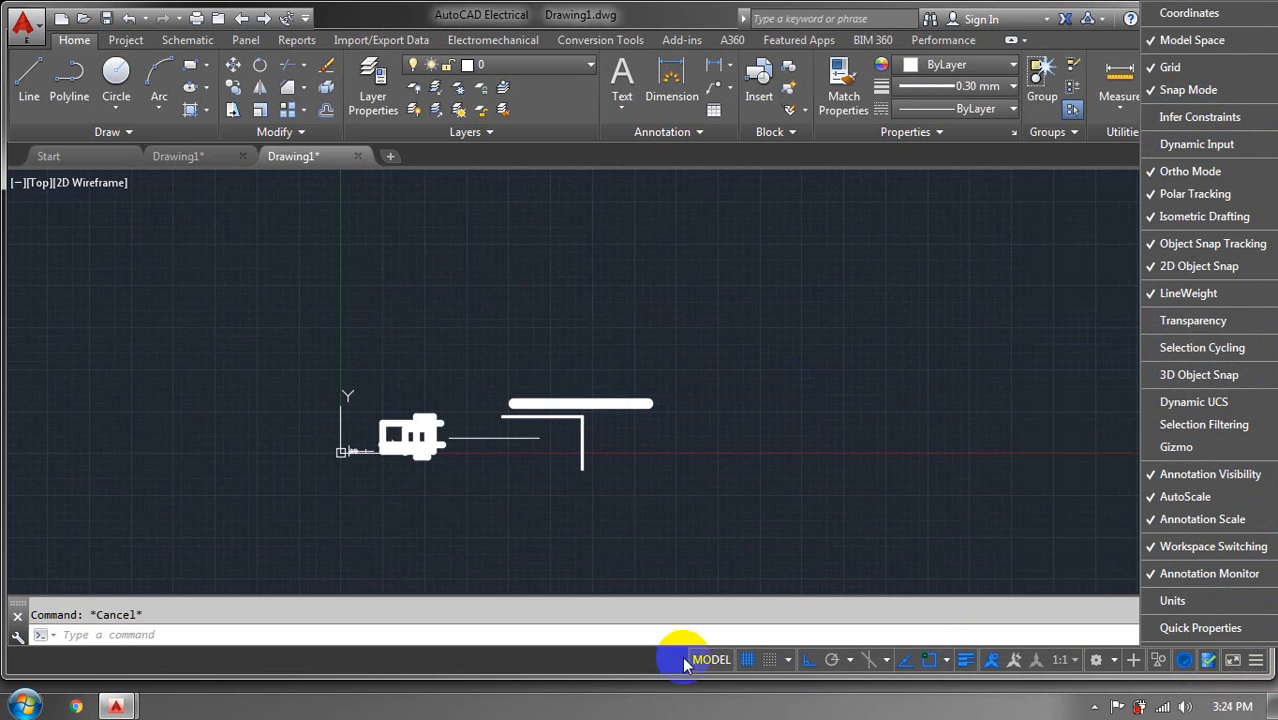
click(745, 661)
mouse_move(772, 463)
middle_down()
mouse_move(690, 489)
mouse_move(650, 478)
mouse_move(696, 461)
middle_up()
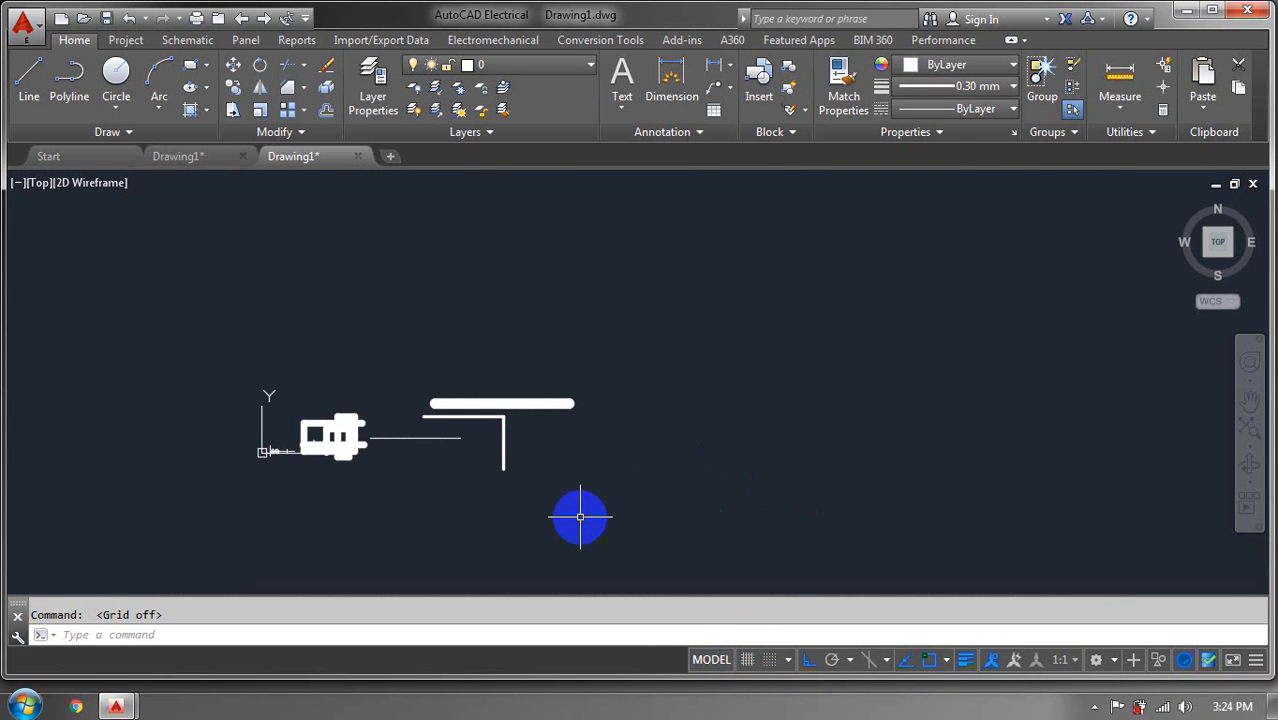
mouse_move(971, 406)
middle_down()
mouse_move(836, 434)
mouse_move(847, 448)
middle_up()
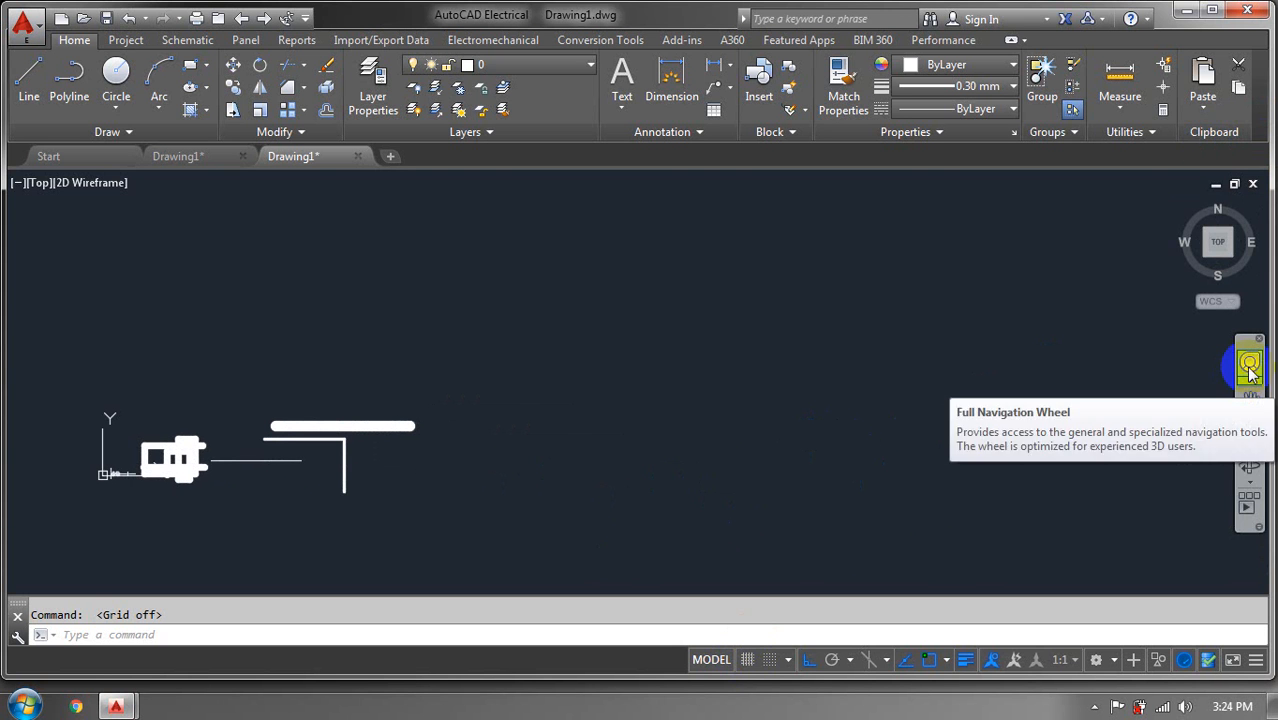
Review the status bar customization options and the list of available workspaces
click(1257, 662)
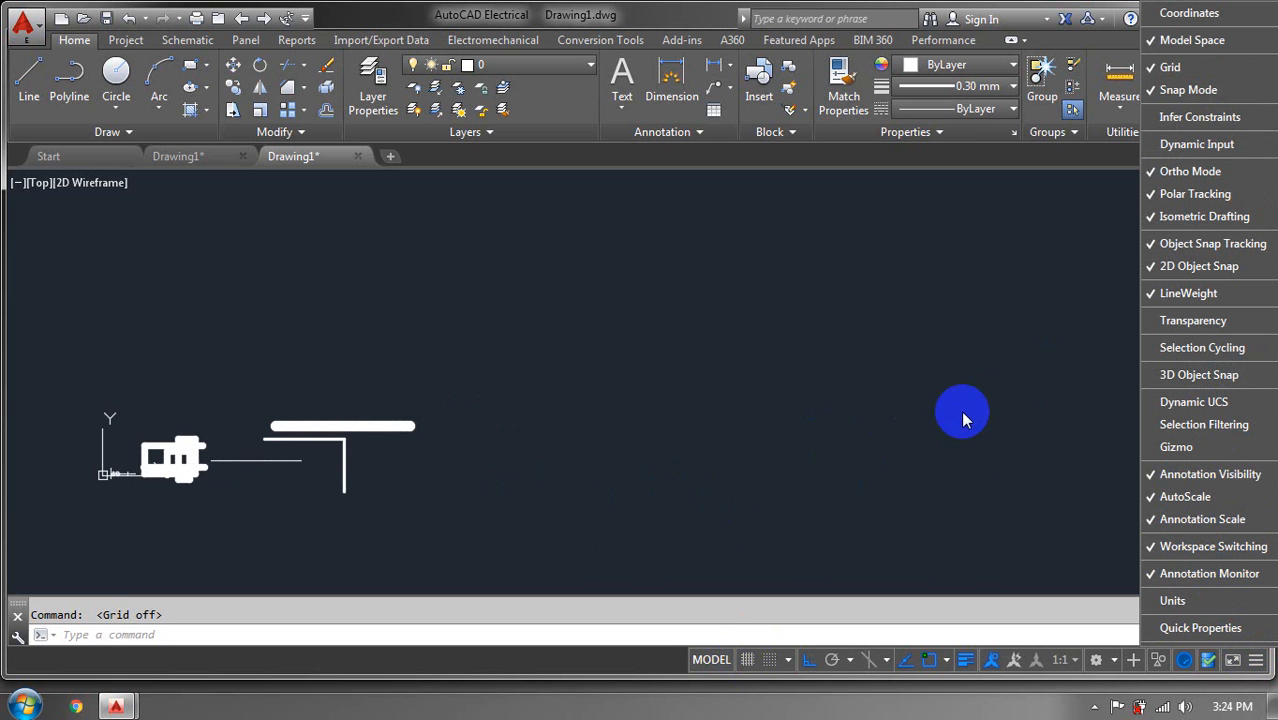
click(650, 474)
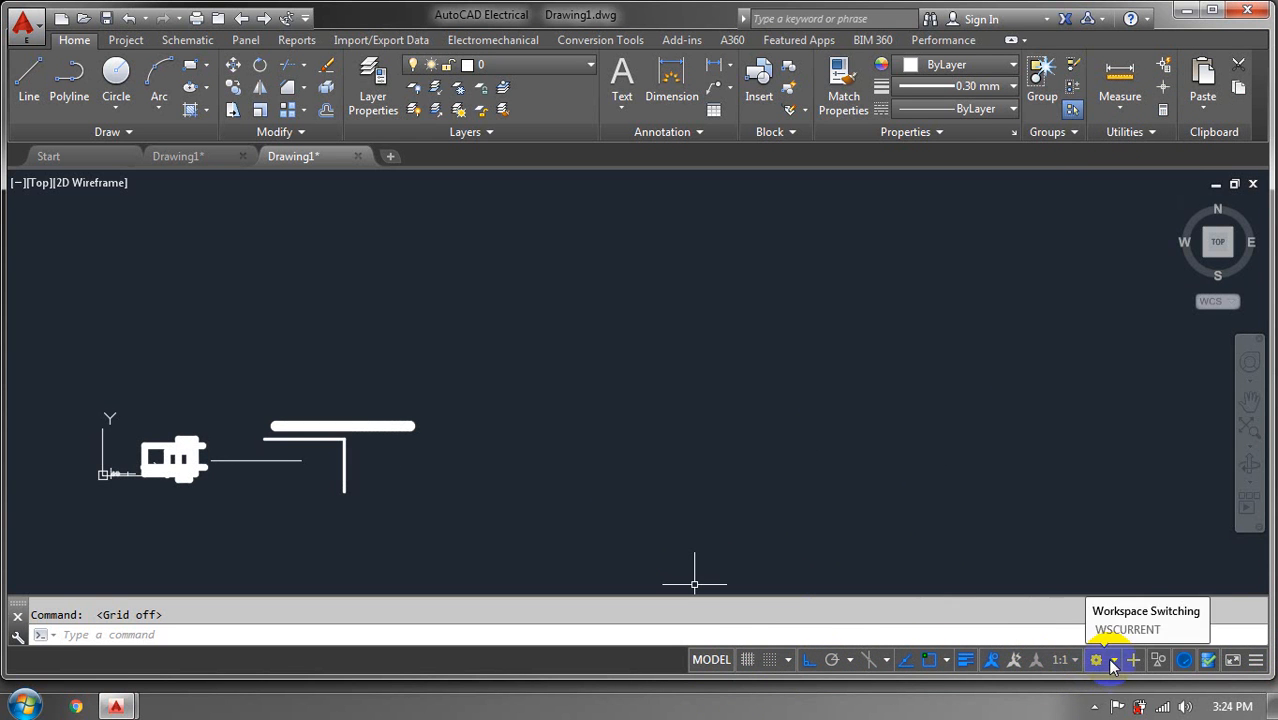
click(659, 404)
right_click(950, 581)
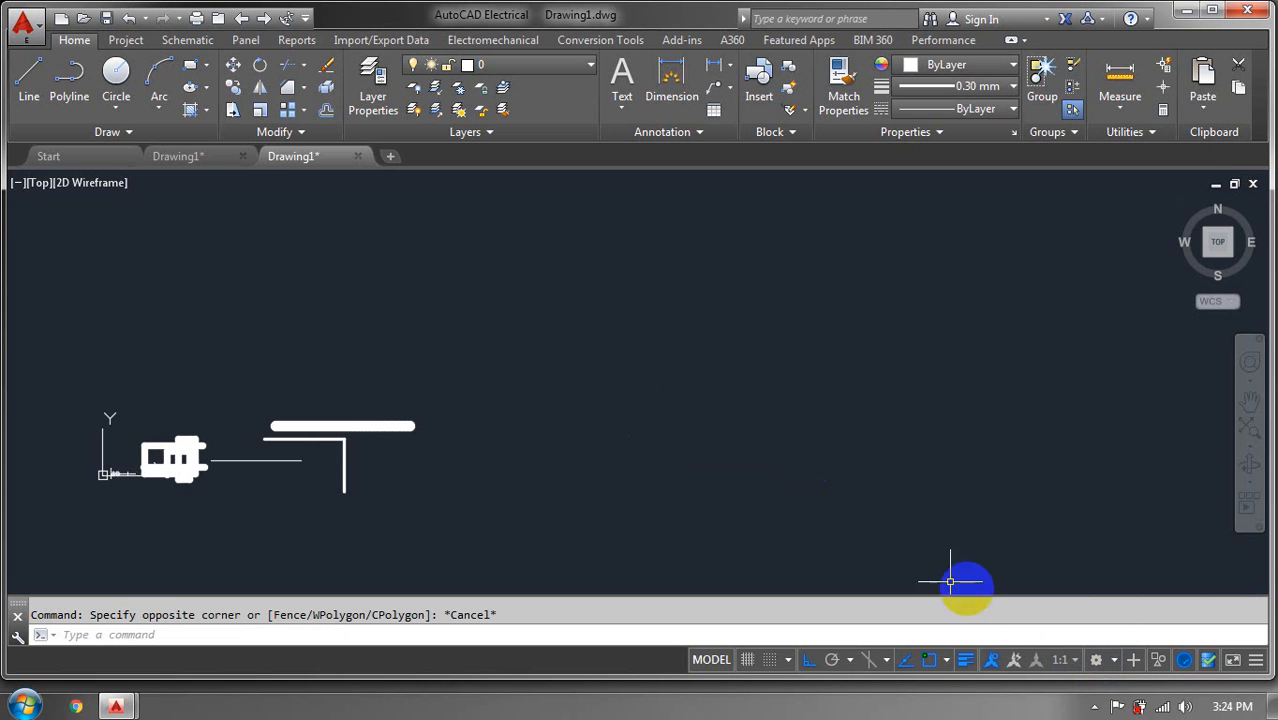
click(1114, 661)
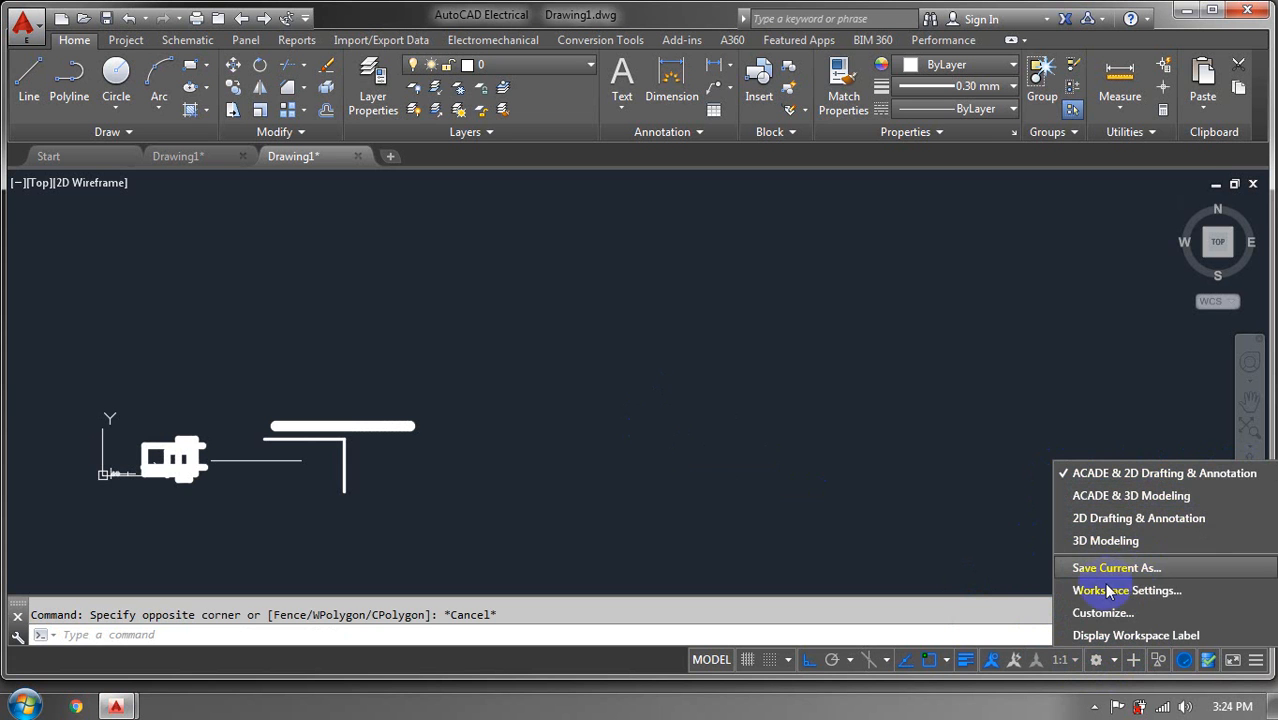
click(870, 508)
Place single-line text "grrtyhn" above and to the right of the existing lines, about 2757 units high with 0° rotation
mouse_move(776, 419)
middle_down()
mouse_move(819, 496)
mouse_move(847, 496)
middle_up()
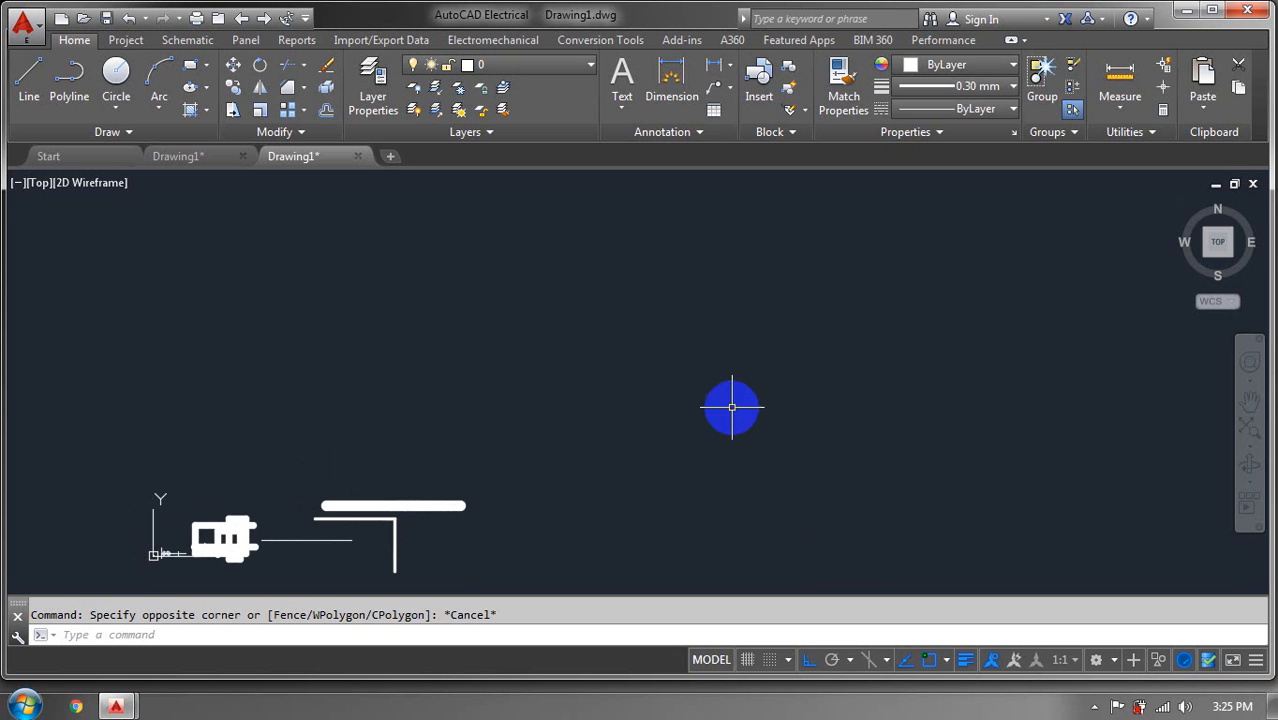
middle_drag(733, 405, 613, 476)
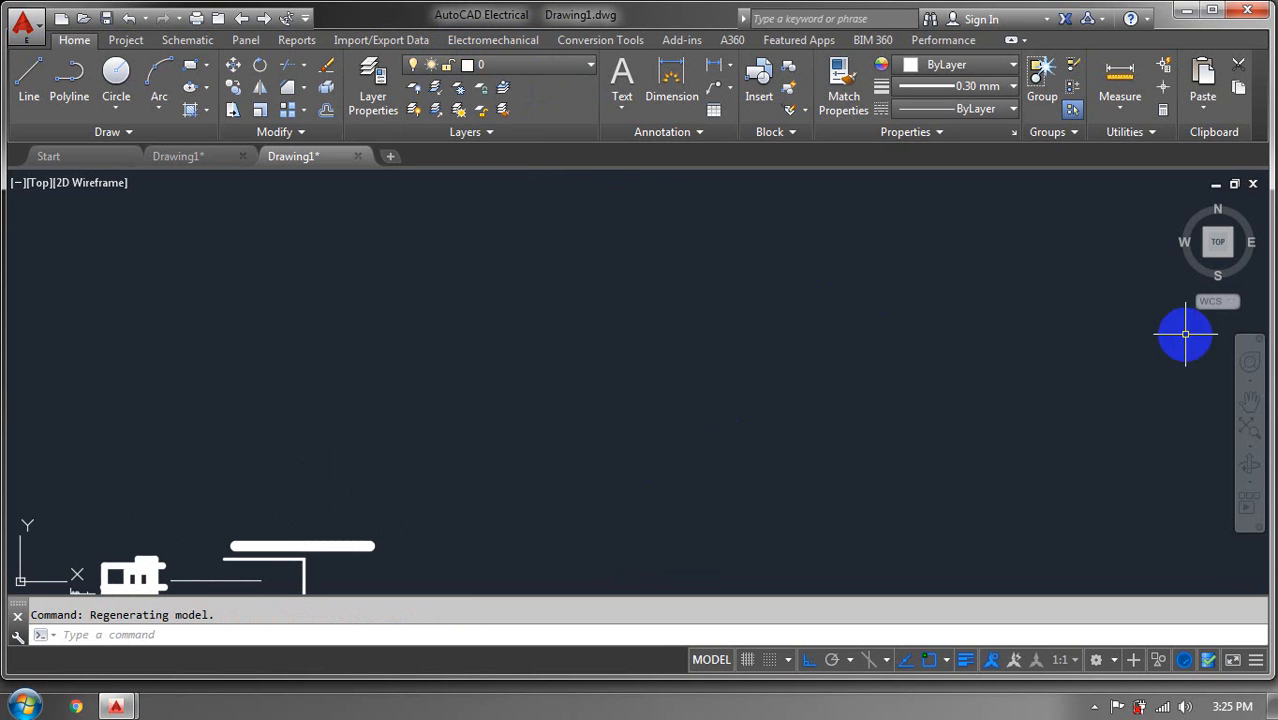
mouse_move(940, 380)
middle_down()
mouse_move(927, 399)
mouse_move(960, 325)
middle_up()
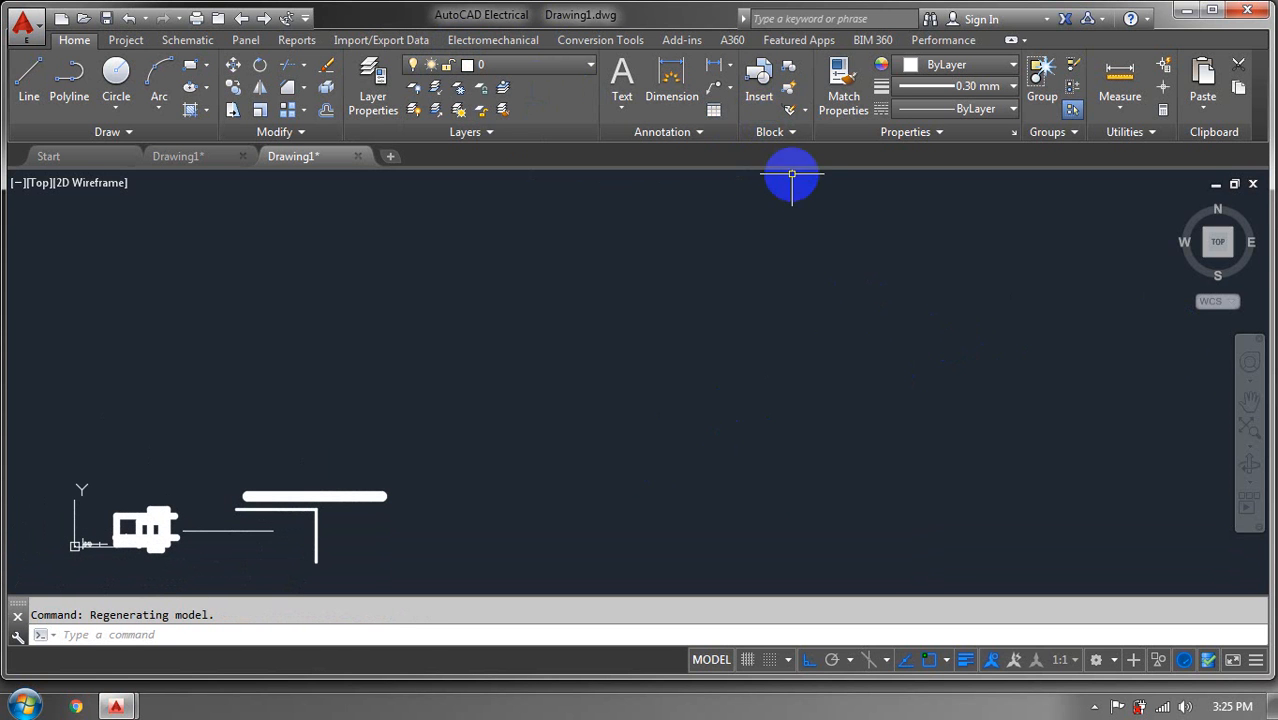
click(622, 105)
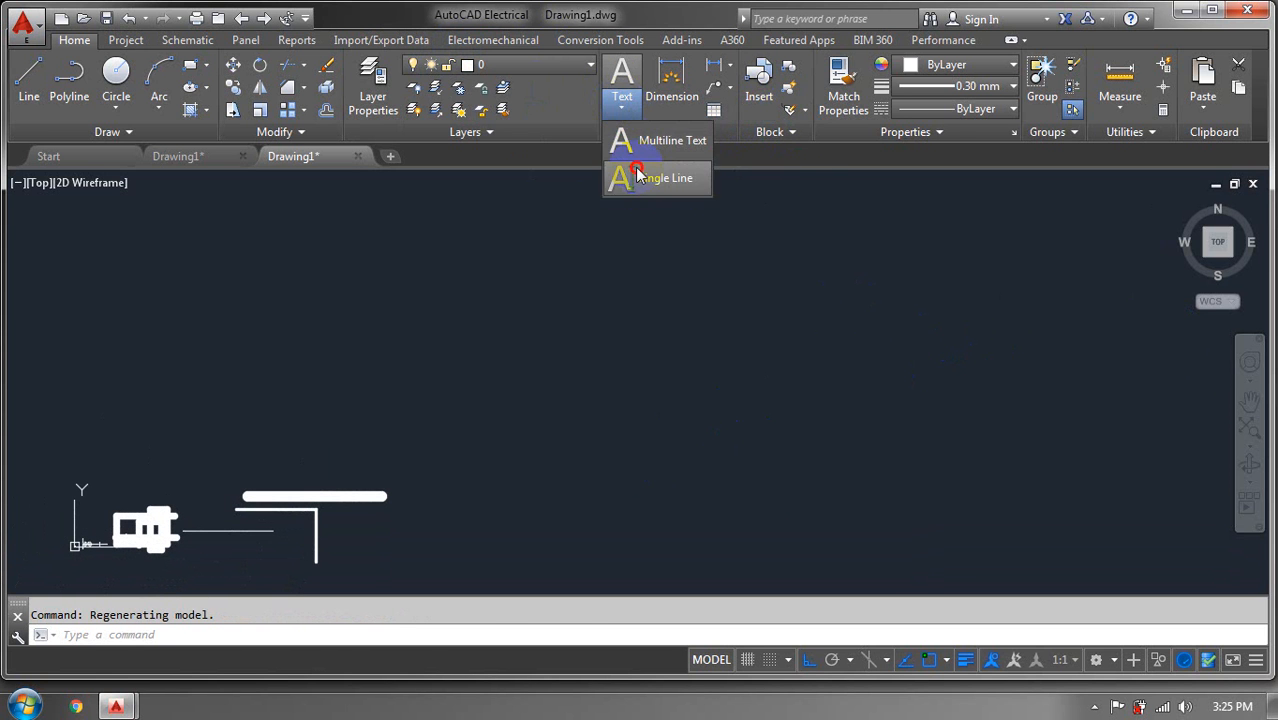
click(634, 177)
click(467, 337)
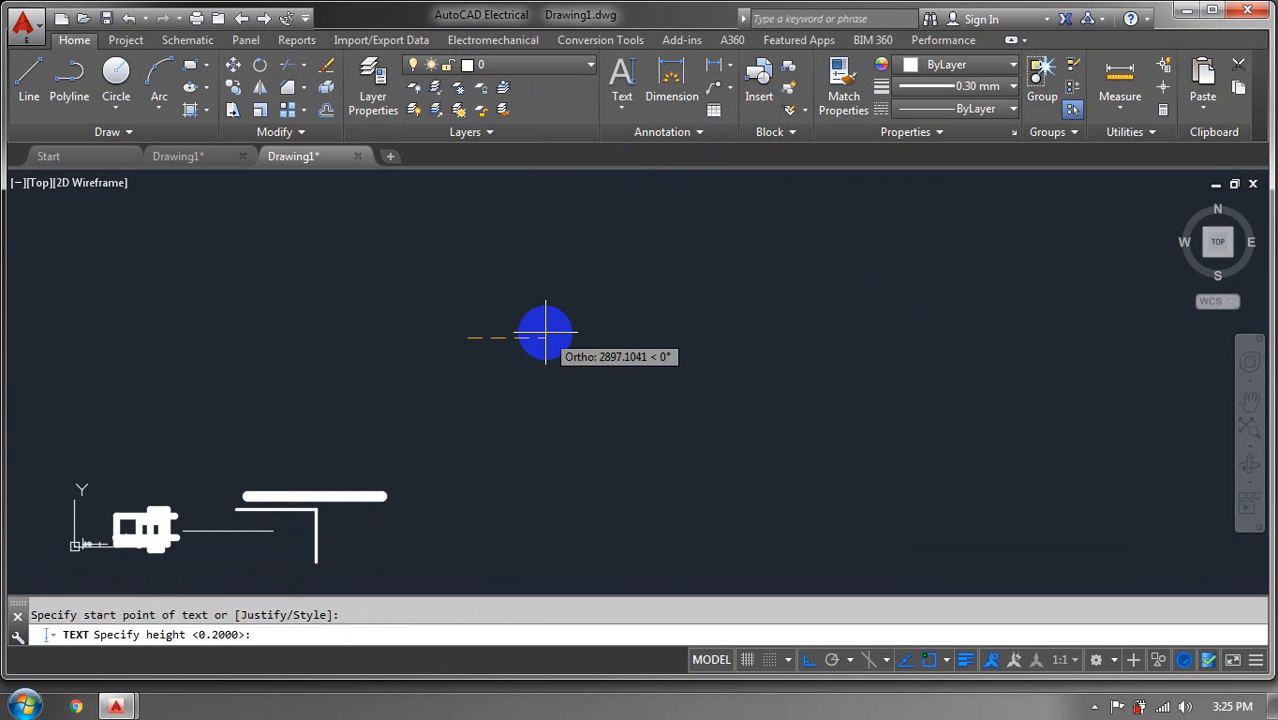
click(542, 337)
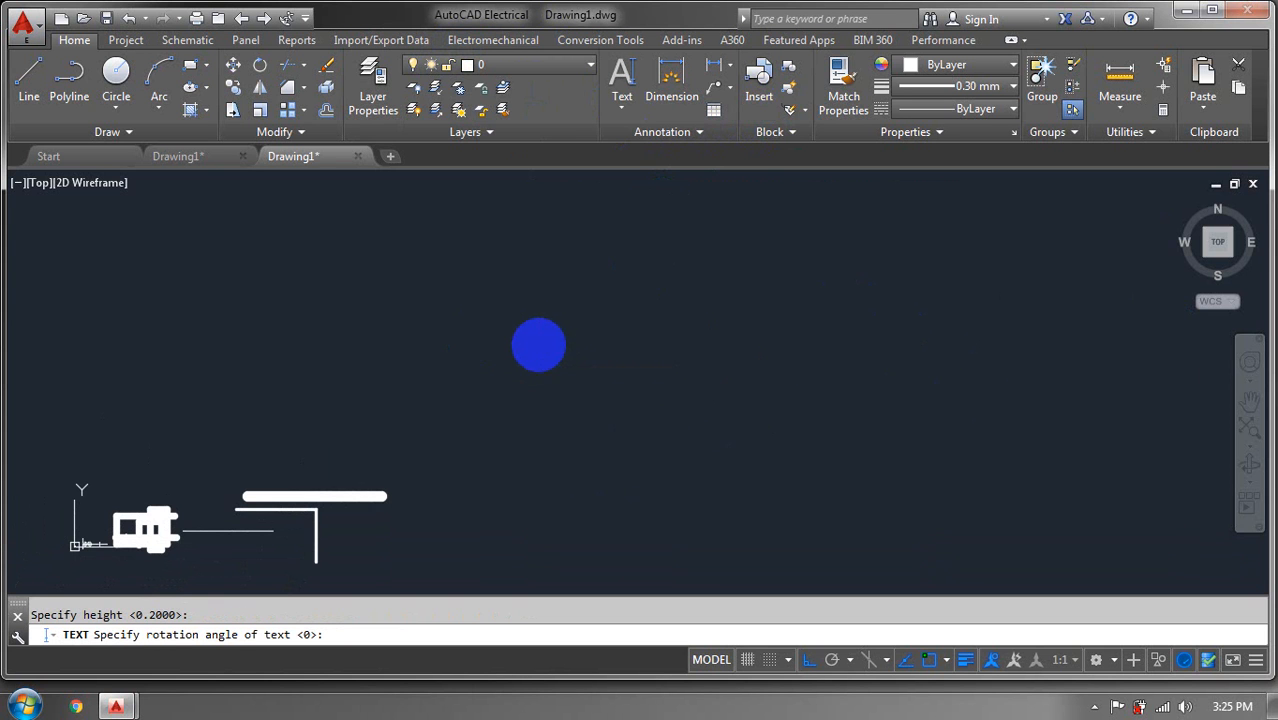
key(Return)
text(grrtyhn)
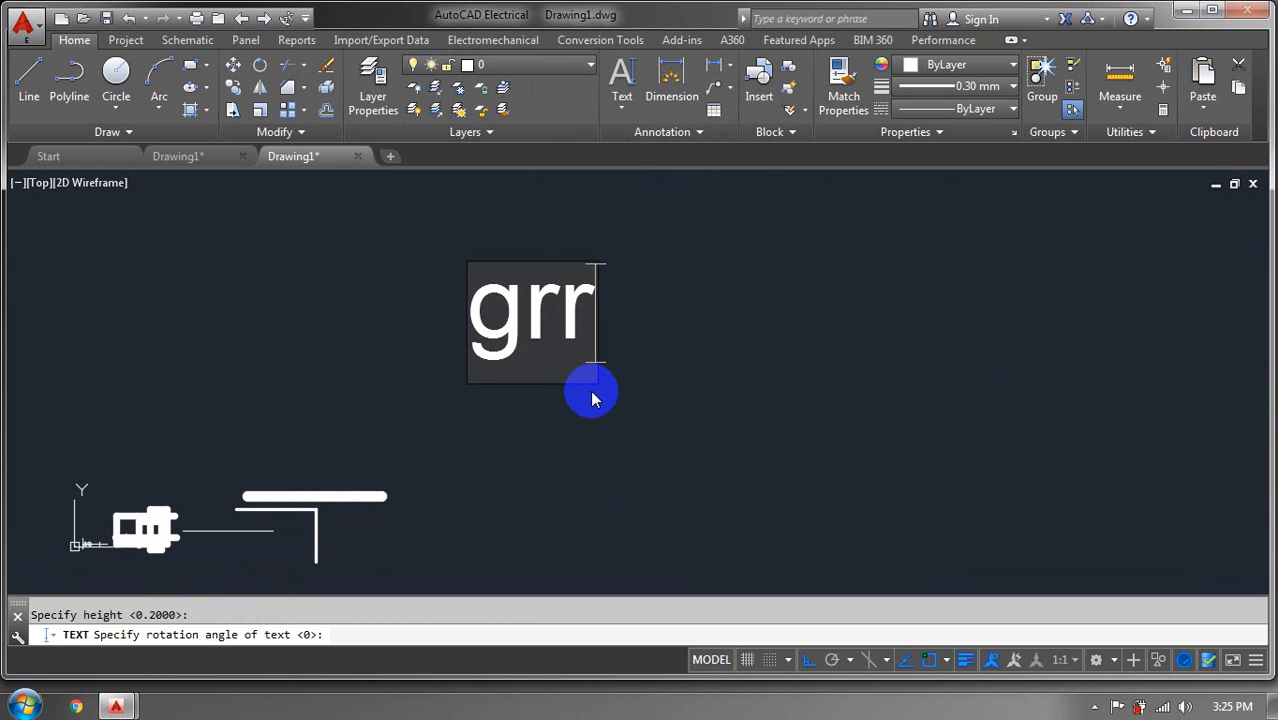
click(852, 297)
key(Return)
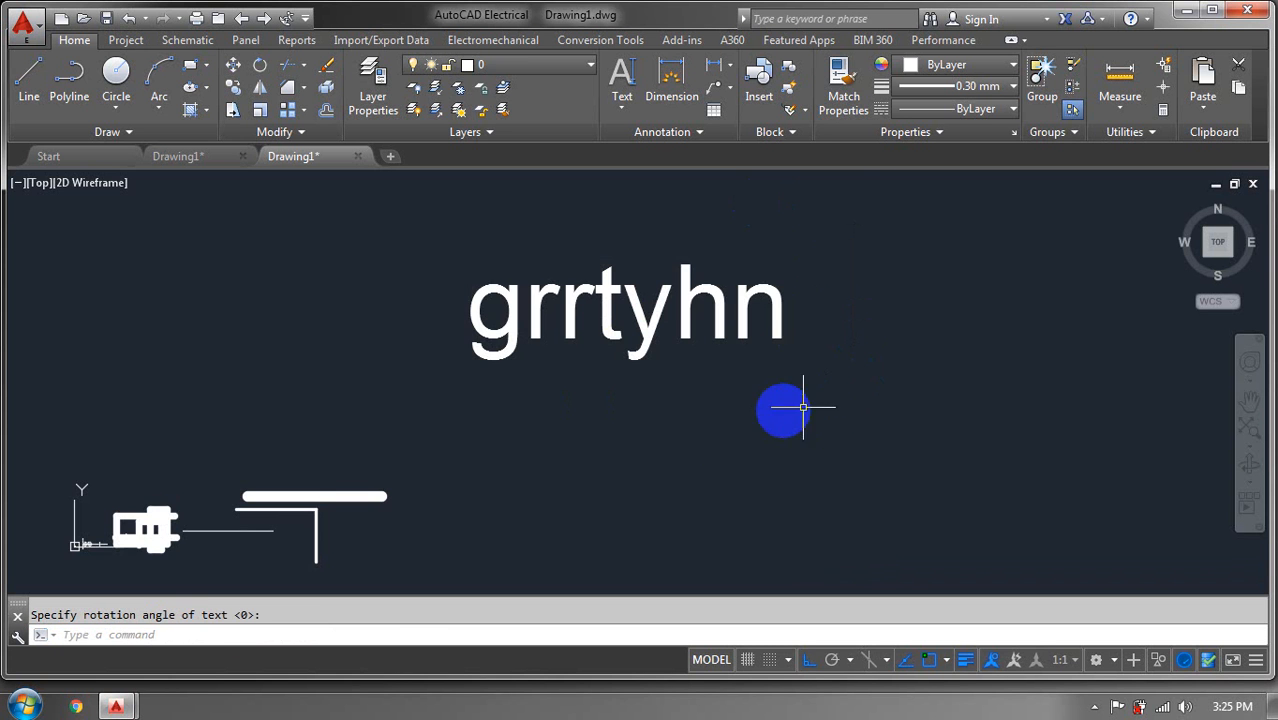
Set the lineweight of the "grrtyhn" text to 0.00 mm and deselect it
scroll(760, 415, down, 4)
middle_drag(727, 434, 492, 447)
click(590, 363)
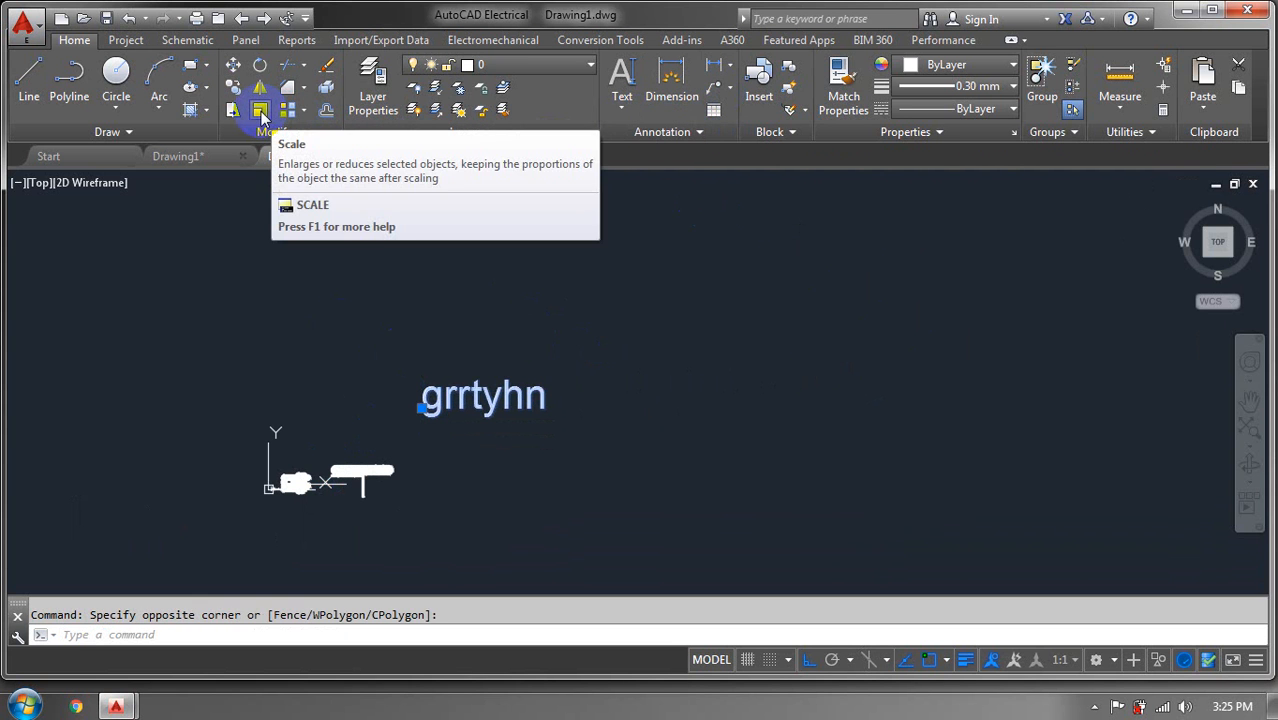
click(548, 352)
click(371, 424)
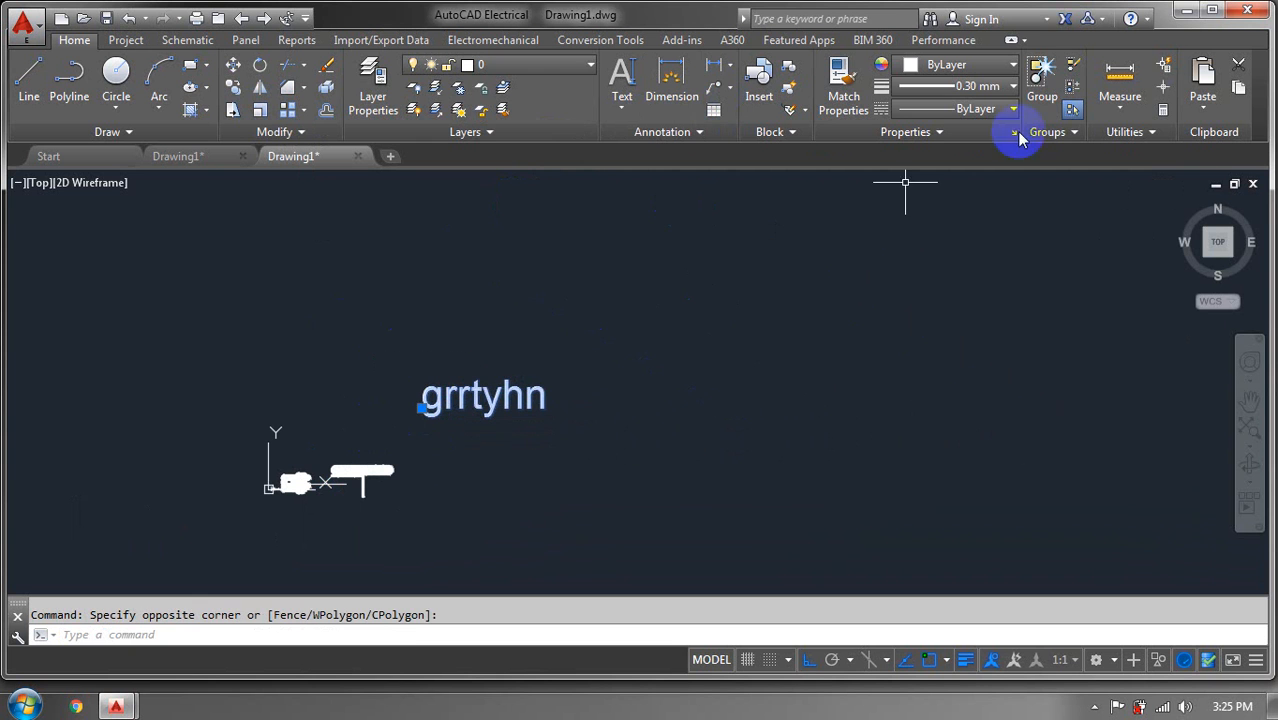
click(1013, 86)
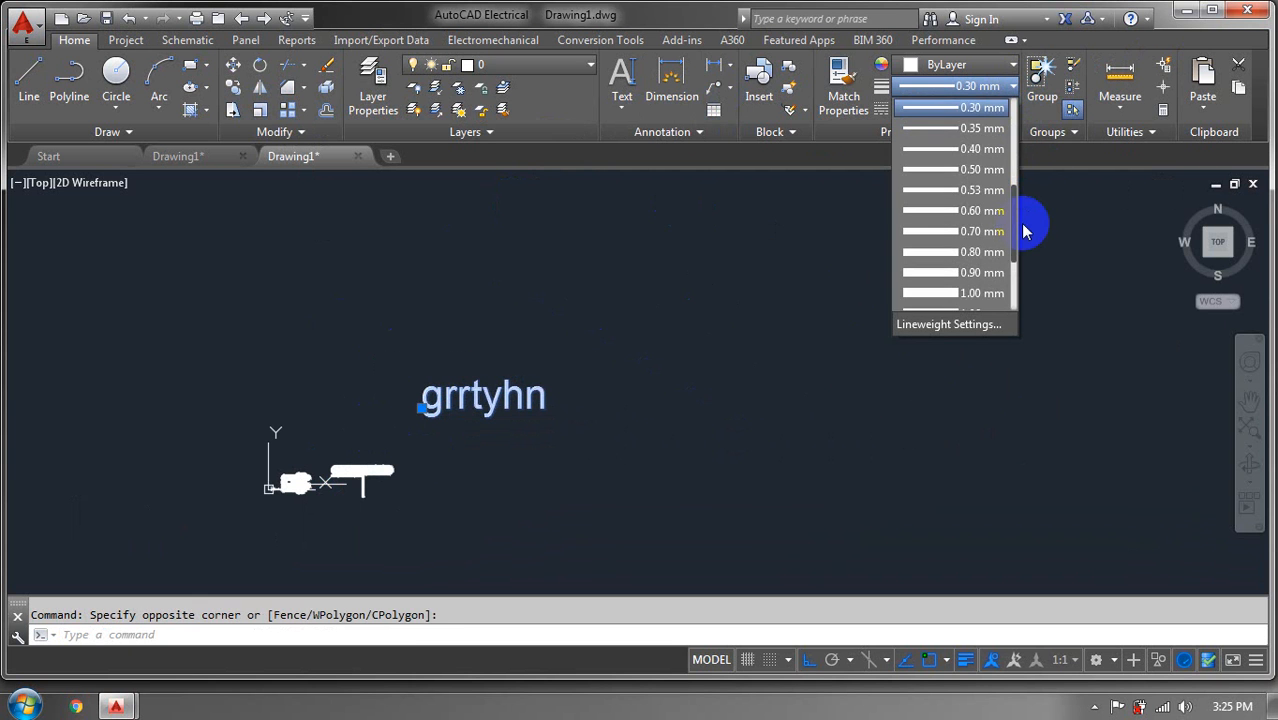
drag(1022, 231, 1020, 160)
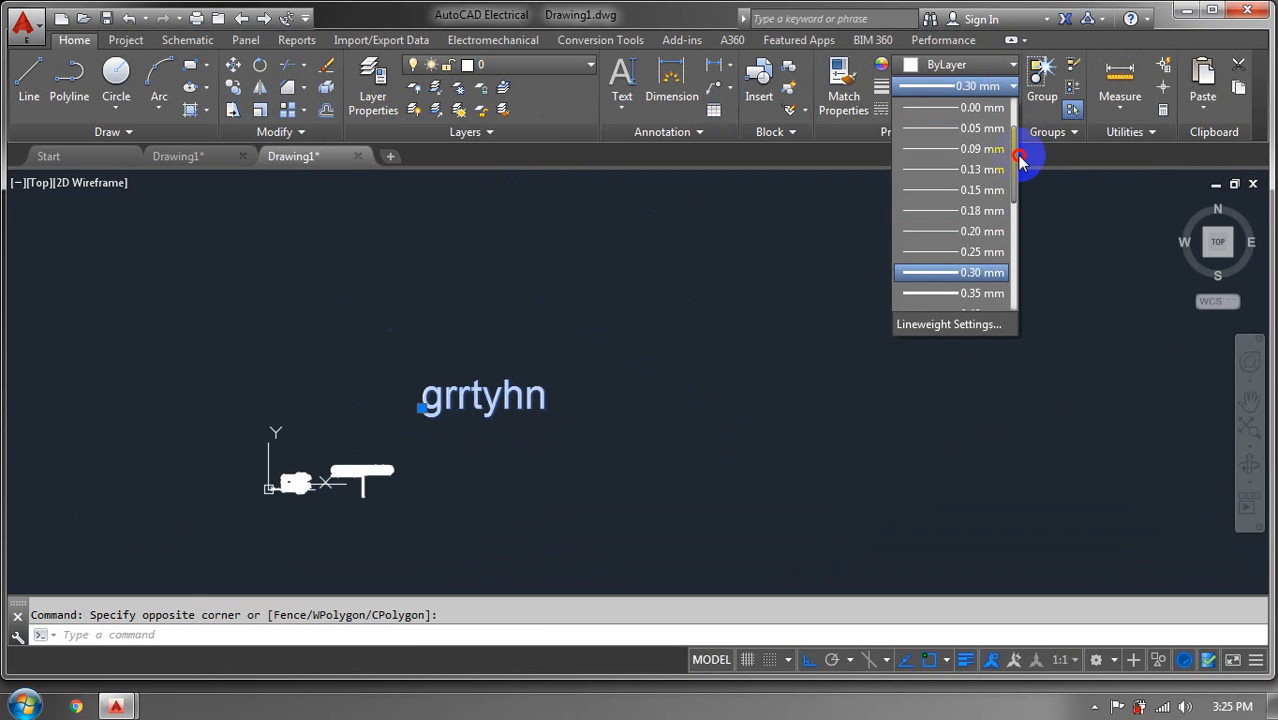
click(978, 107)
key(Escape)
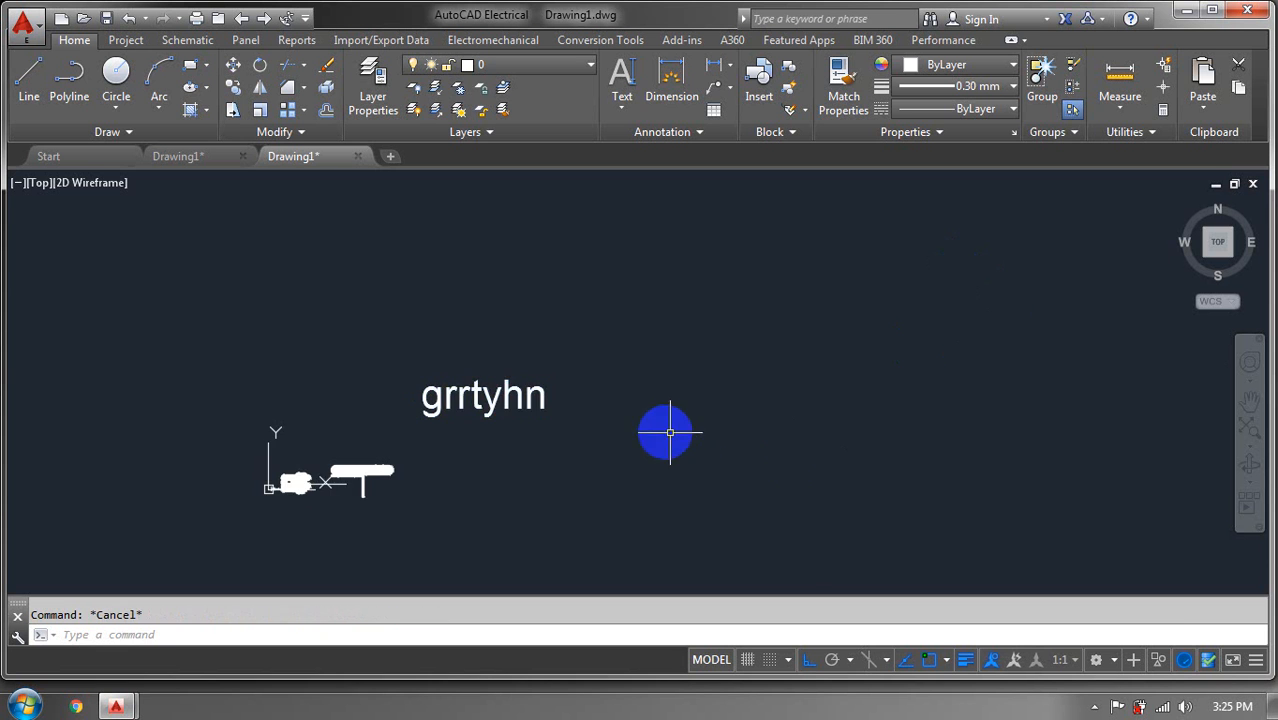
Examine the "grrtyhn" text up close and reapply the 0.00 mm lineweight to it
scroll(660, 426, down, 1)
scroll(585, 380, up, 5)
scroll(555, 368, down, 2)
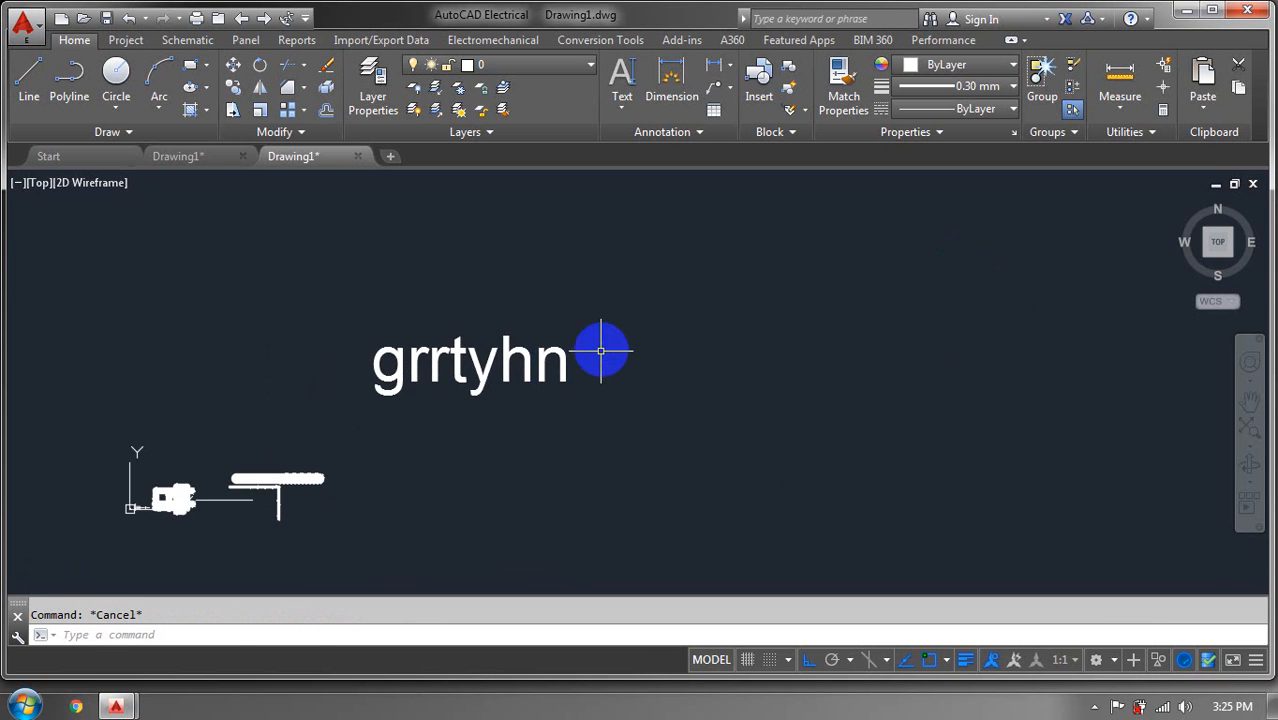
click(655, 276)
click(325, 445)
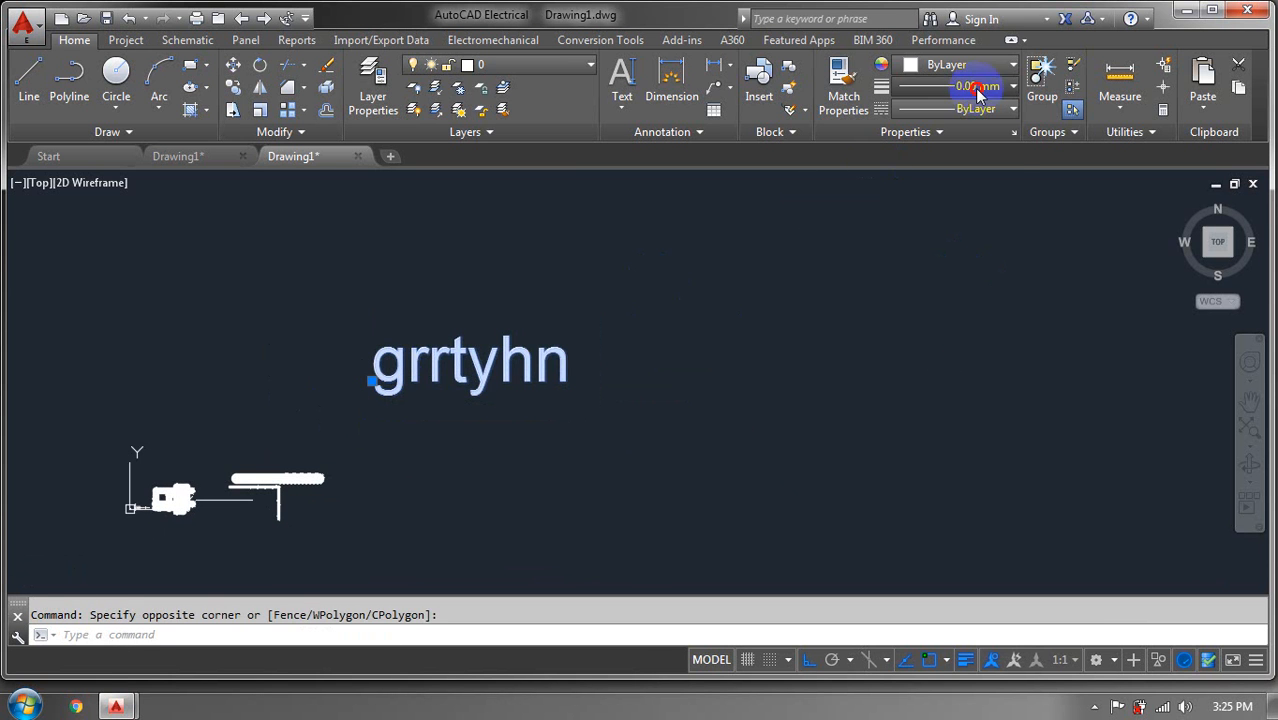
click(978, 90)
click(969, 115)
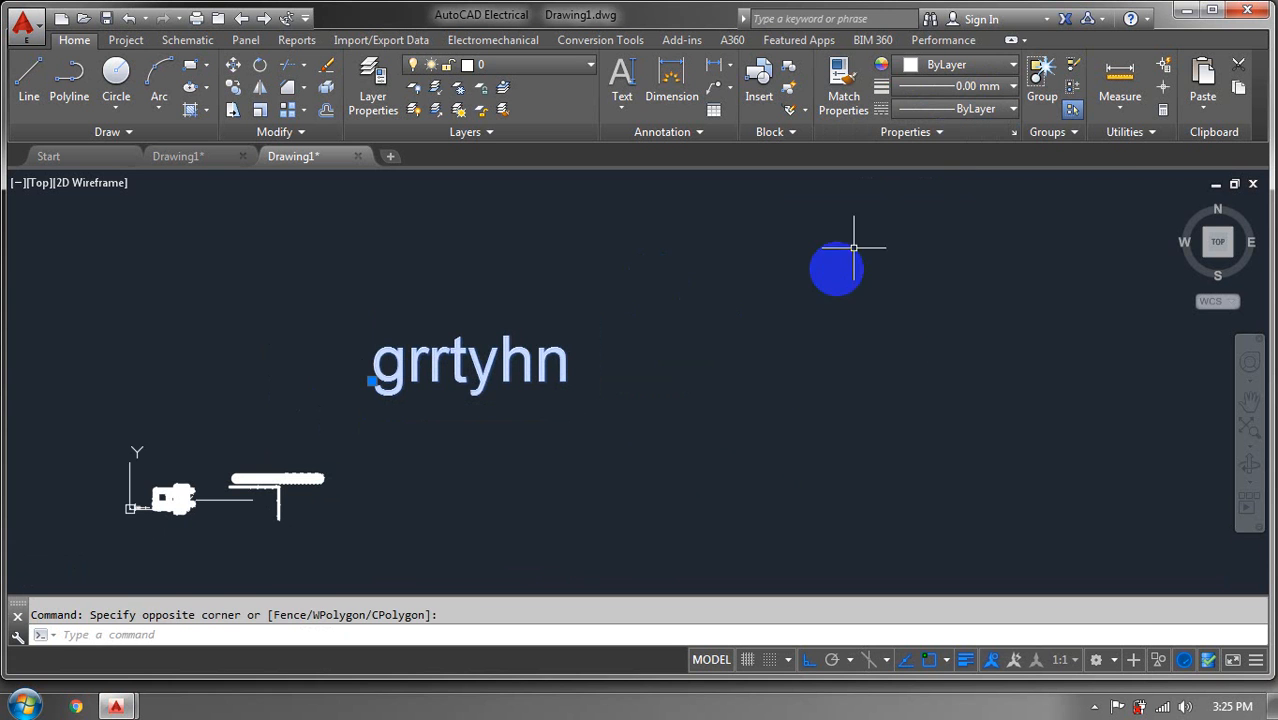
key(Return)
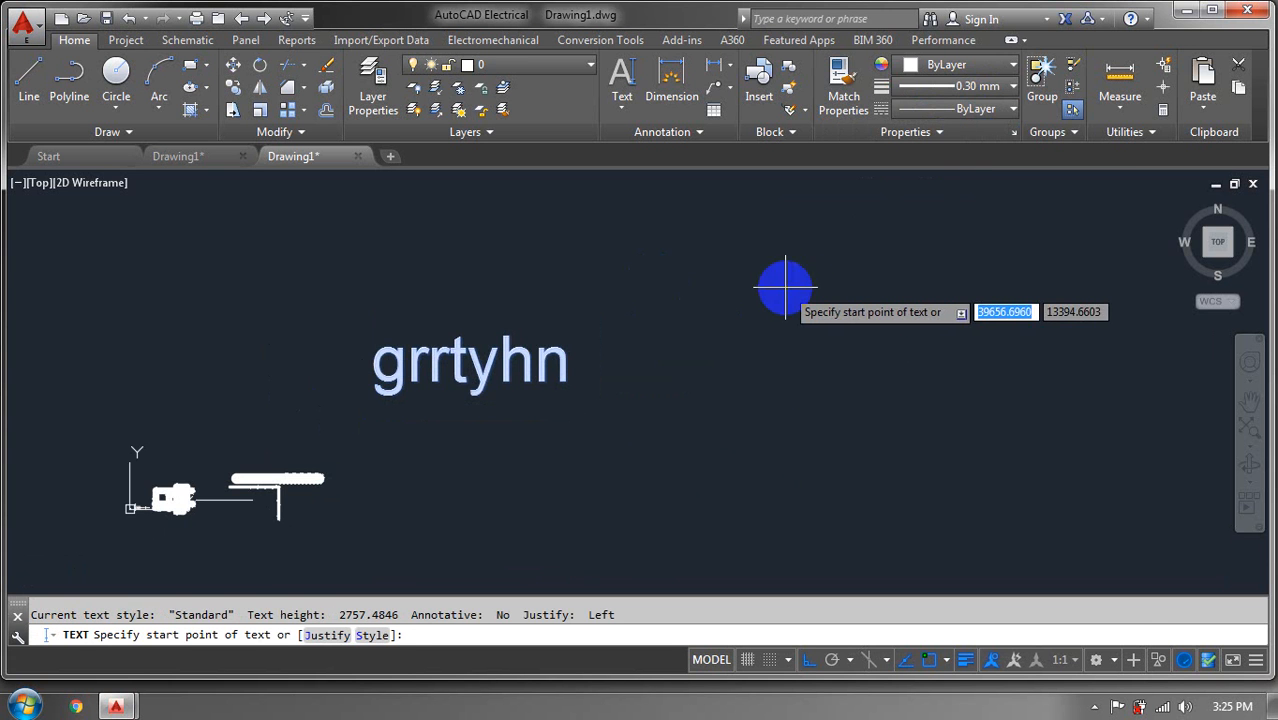
middle_drag(683, 443, 755, 400)
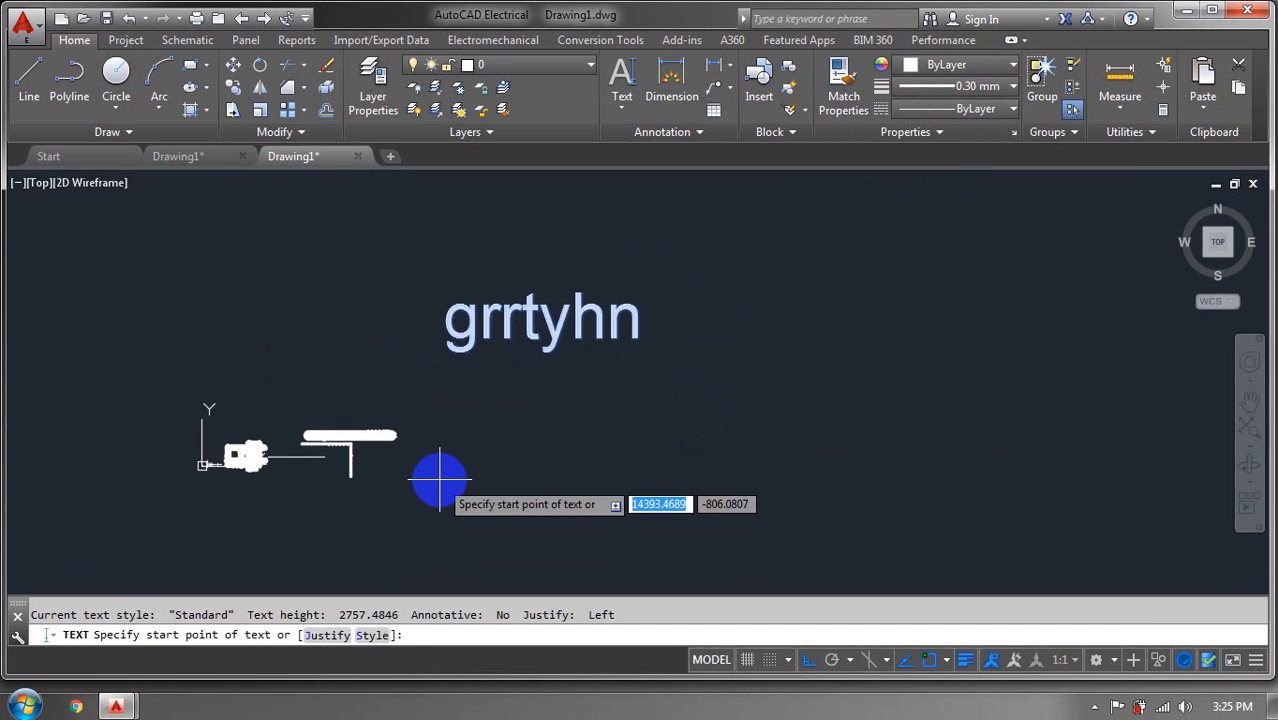
key(Escape)
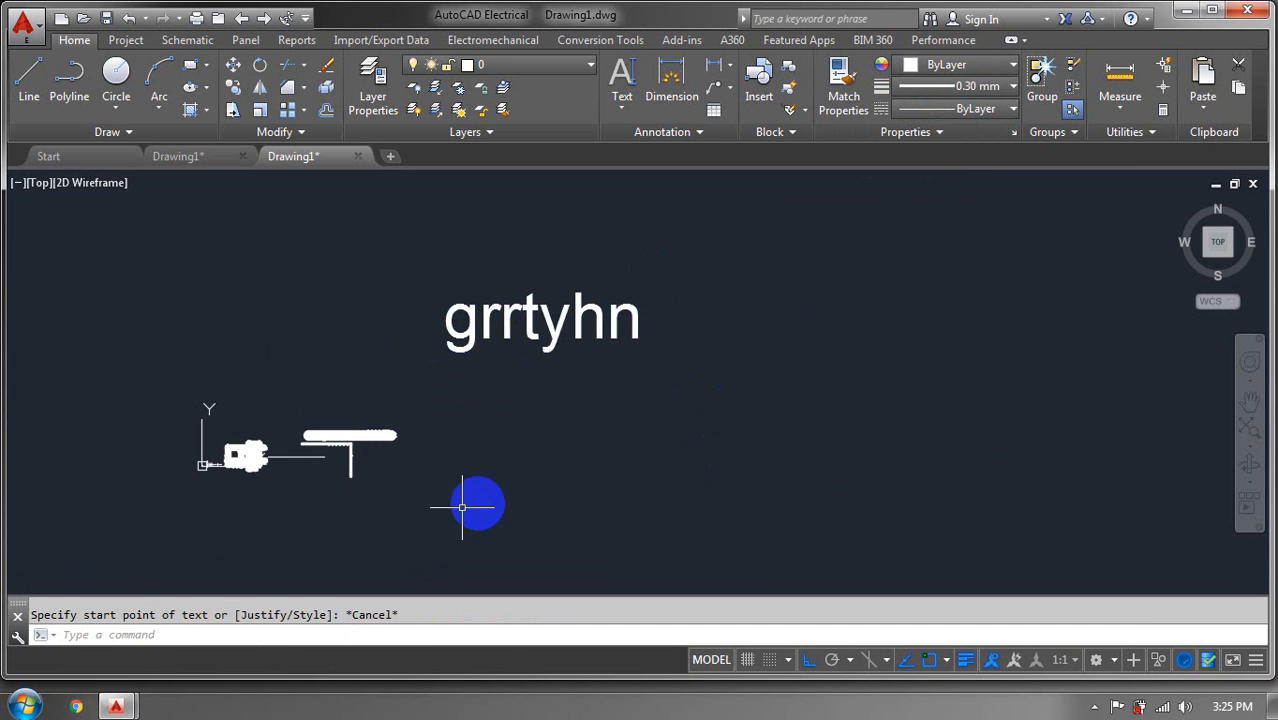
Set the current lineweight for new objects to 0.00 mm
click(1002, 87)
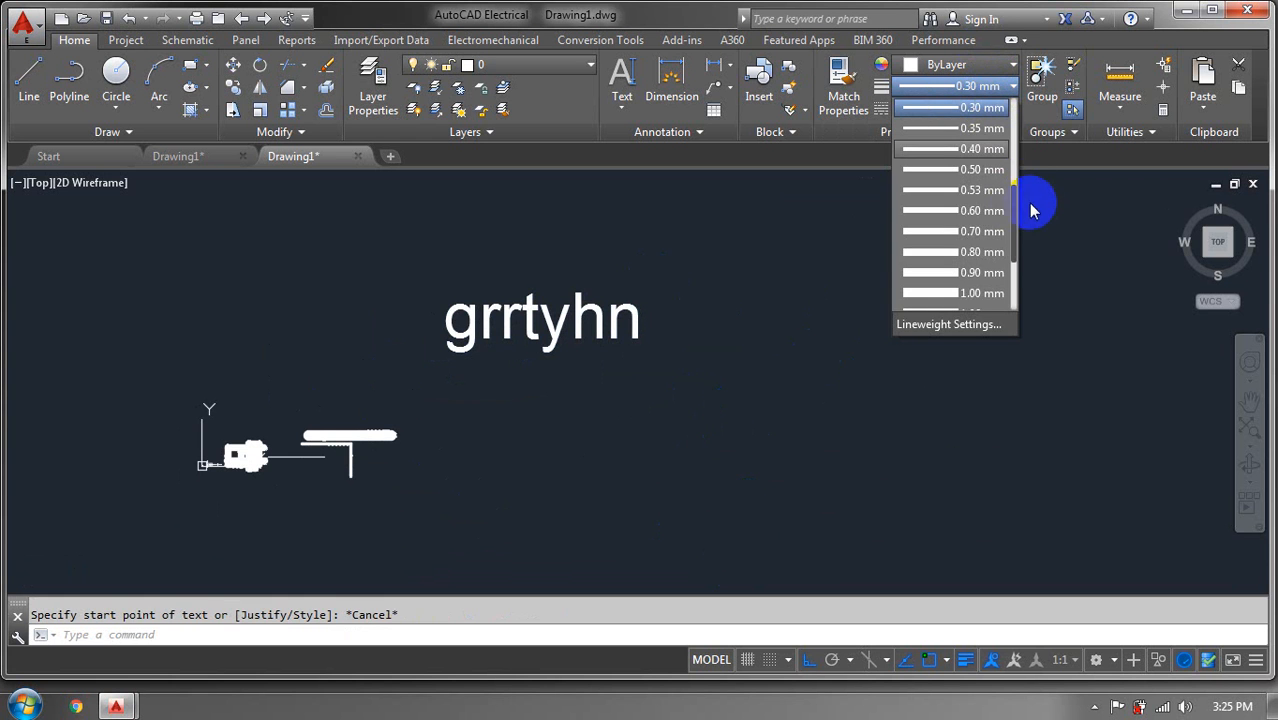
drag(1015, 205, 1011, 147)
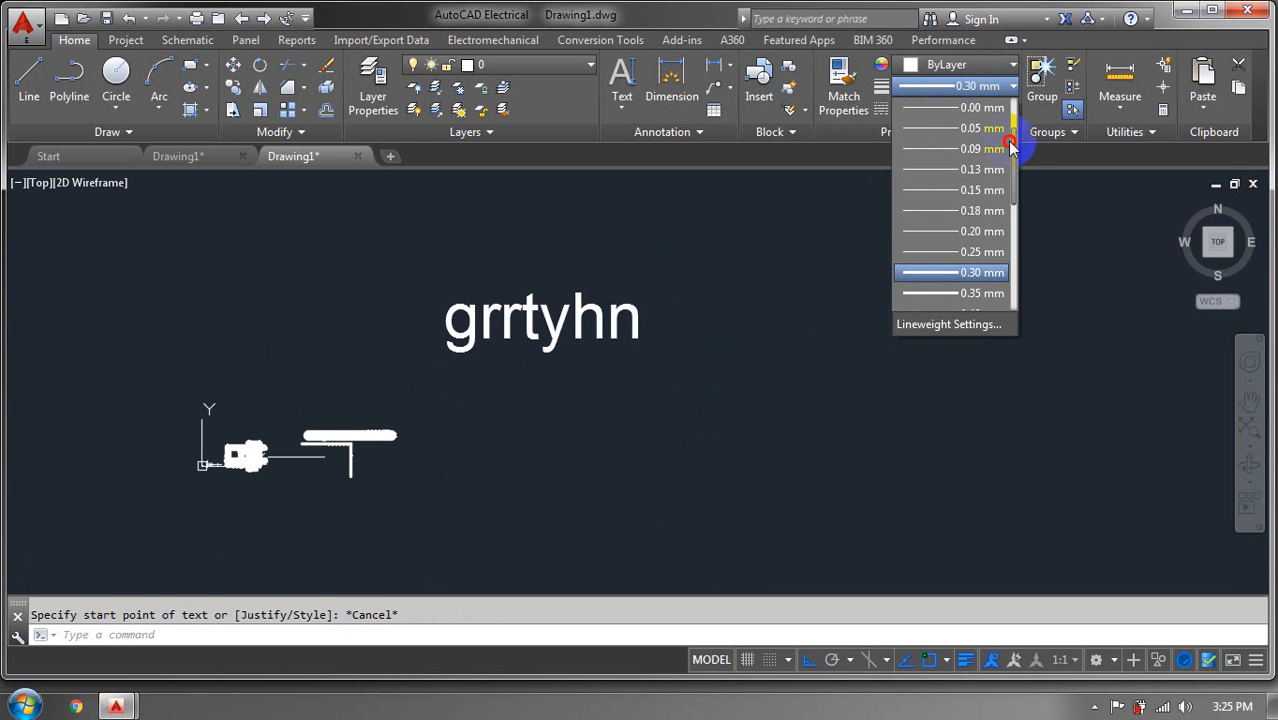
click(951, 110)
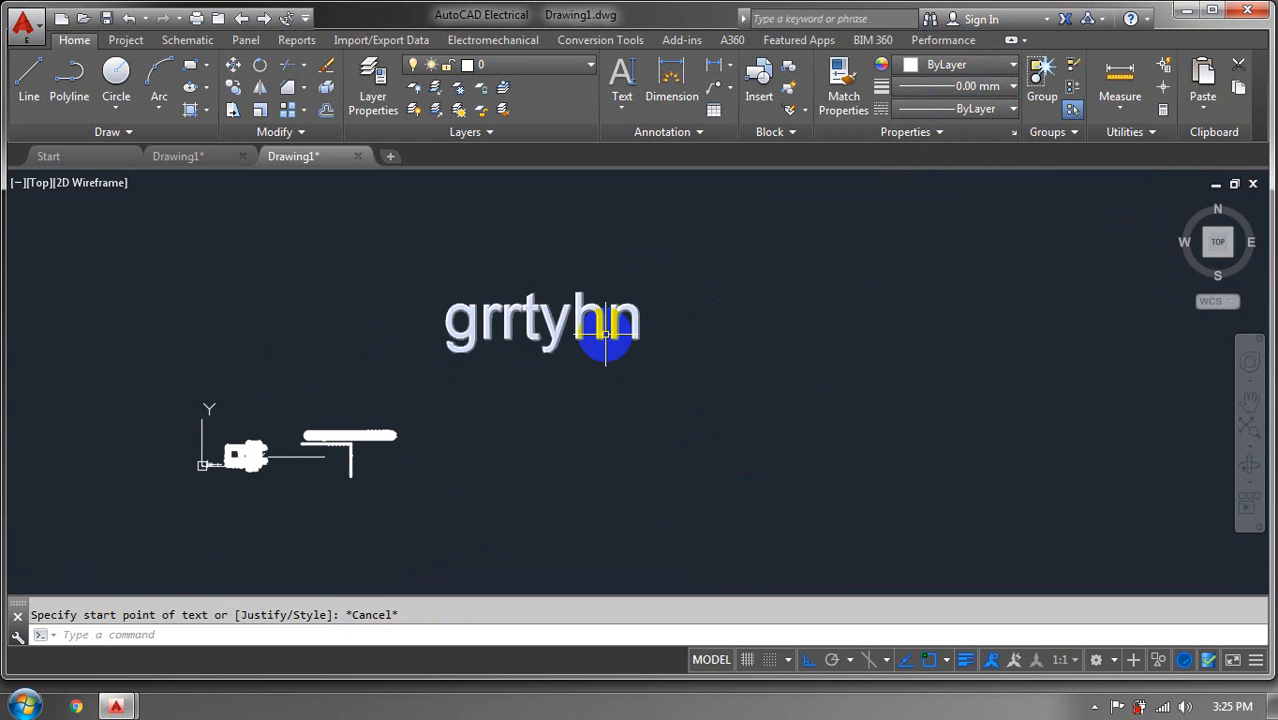
Erase the "grrtyhn" text from the drawing
middle_drag(721, 307, 637, 335)
mouse_move(599, 297)
mouse_down()
mouse_move(283, 446)
mouse_move(343, 396)
mouse_up()
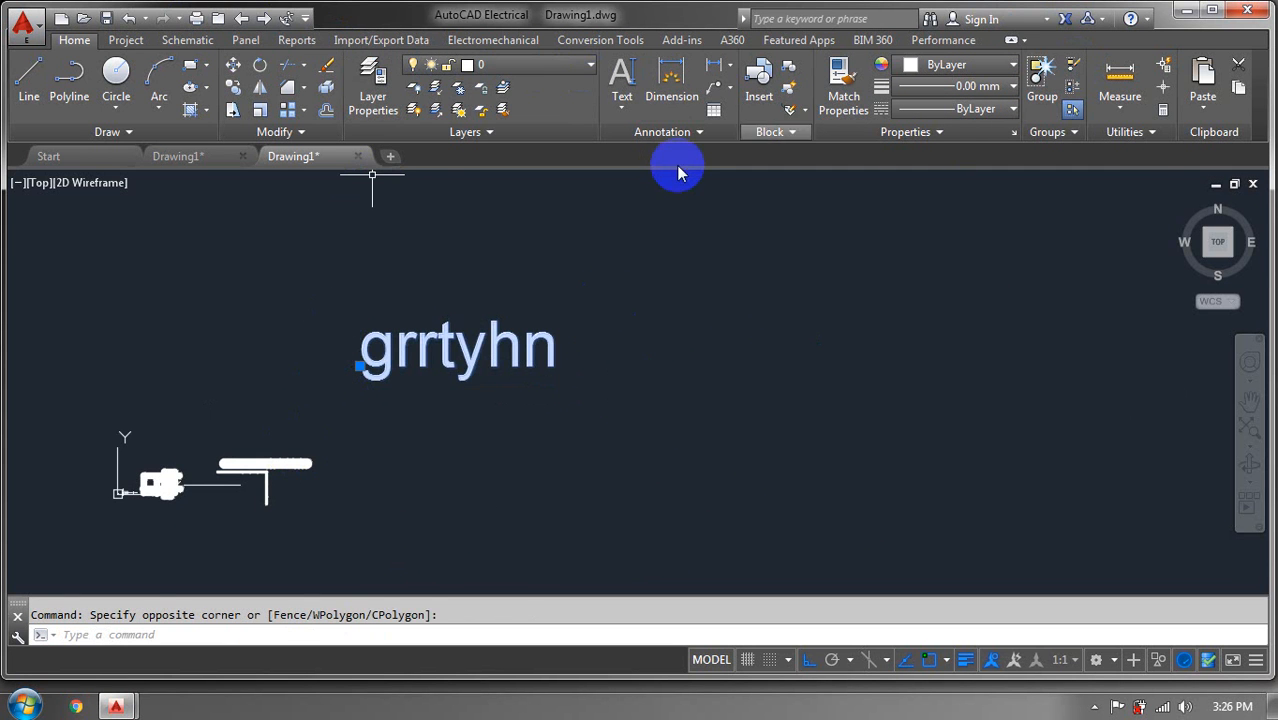
click(329, 73)
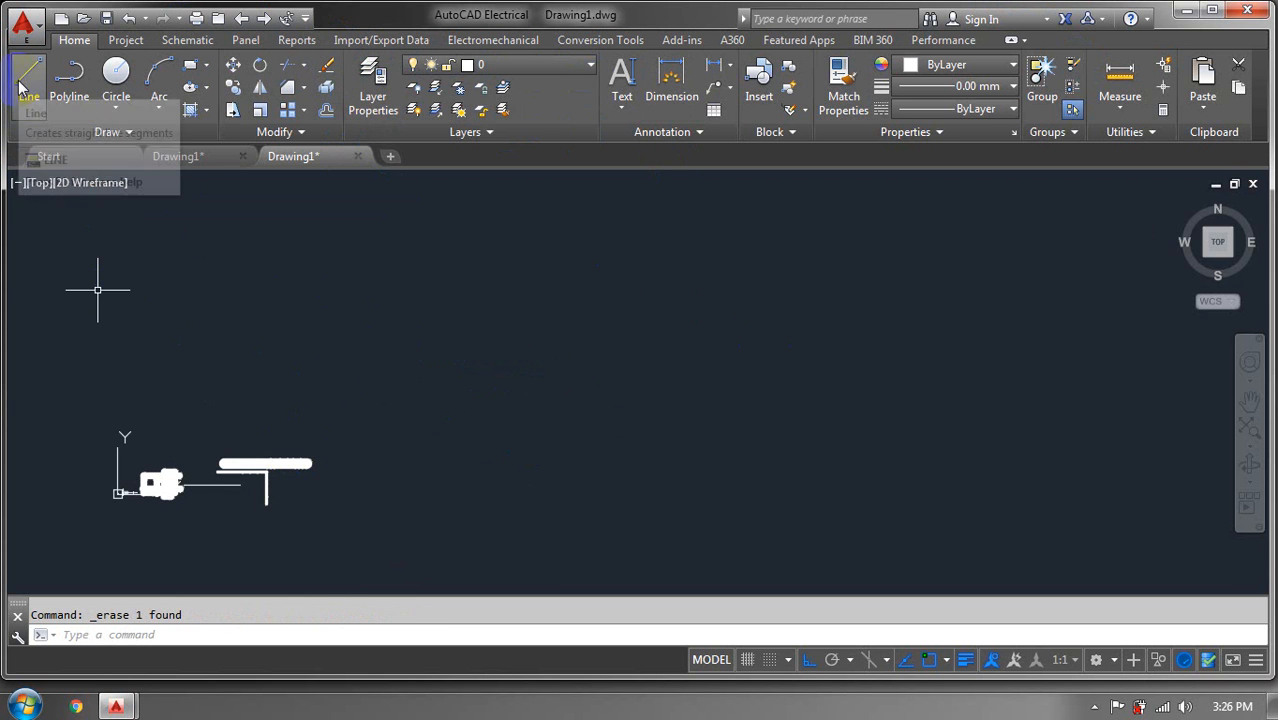
Draw a horizontal line about 5500 units long above and to the right of the existing lines, using the 0.00 mm lineweight
click(621, 104)
click(668, 182)
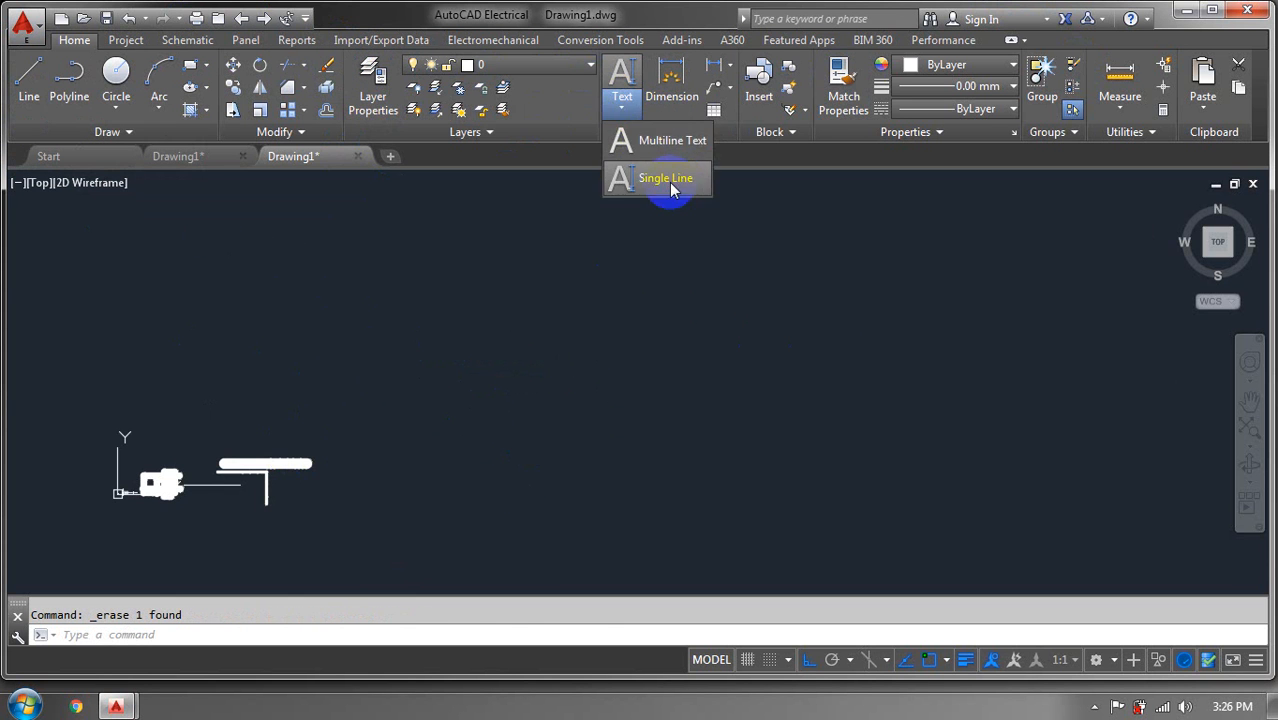
click(20, 88)
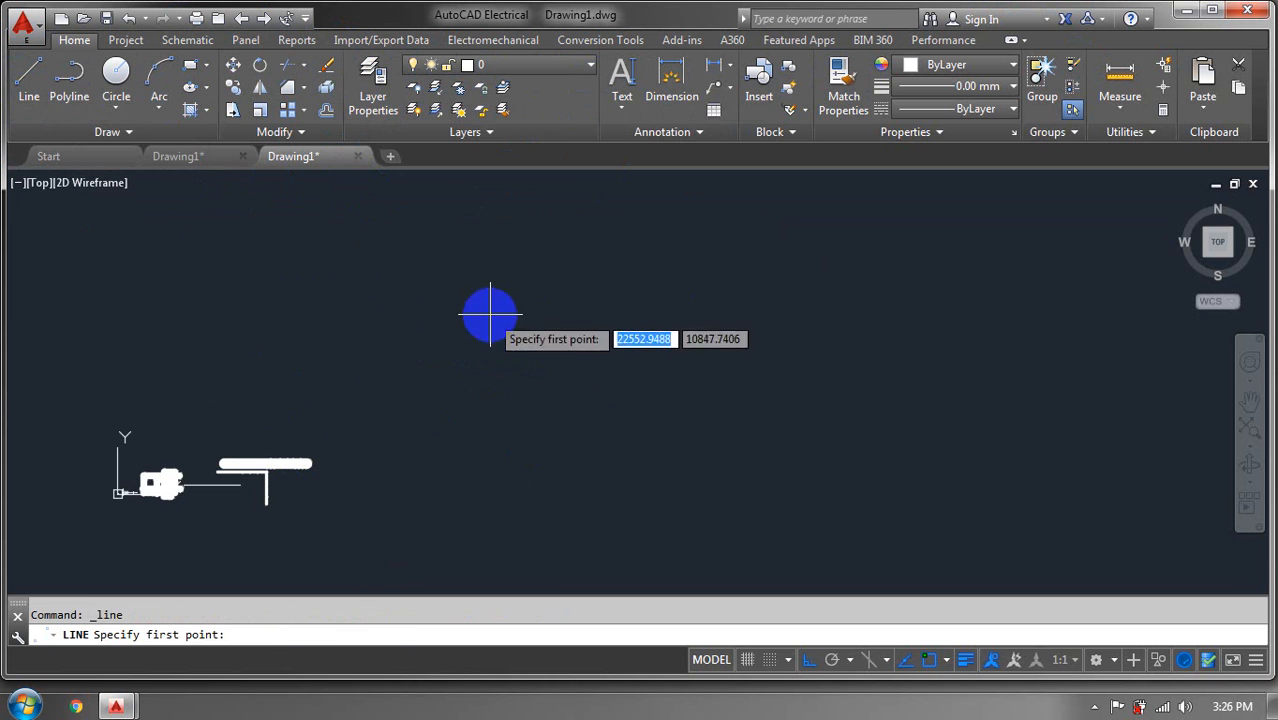
click(490, 315)
click(578, 318)
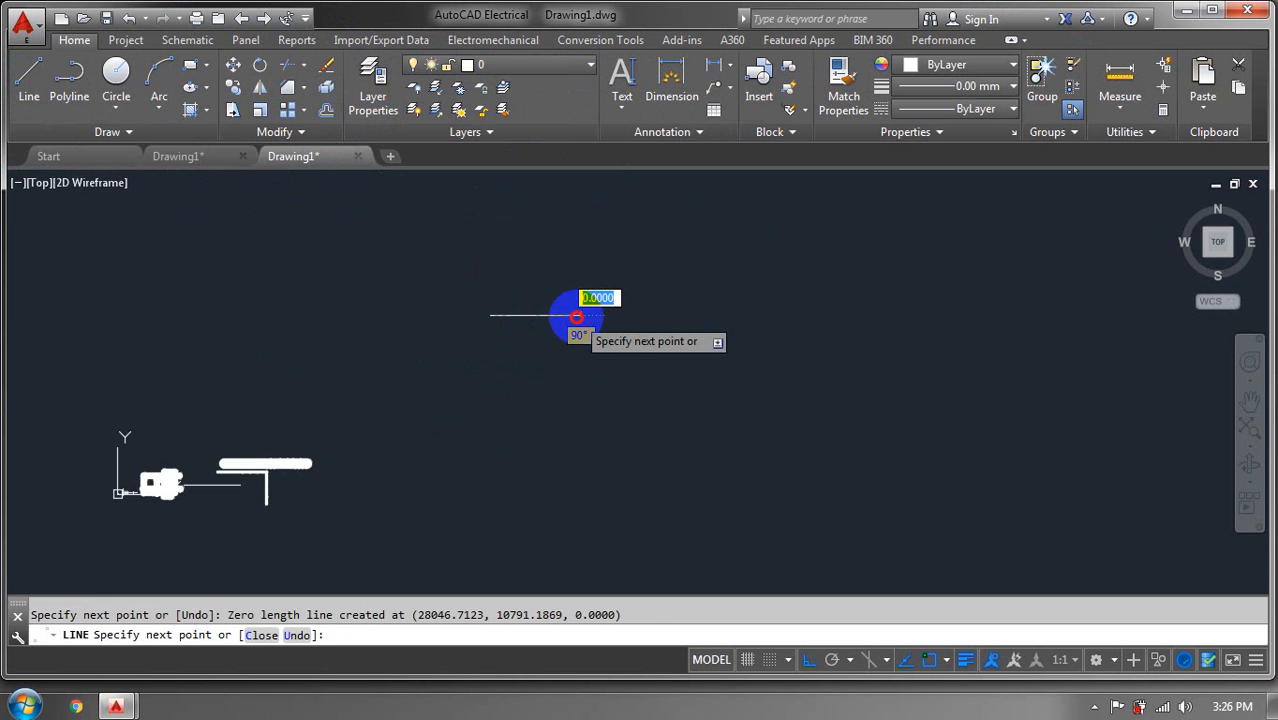
click(577, 318)
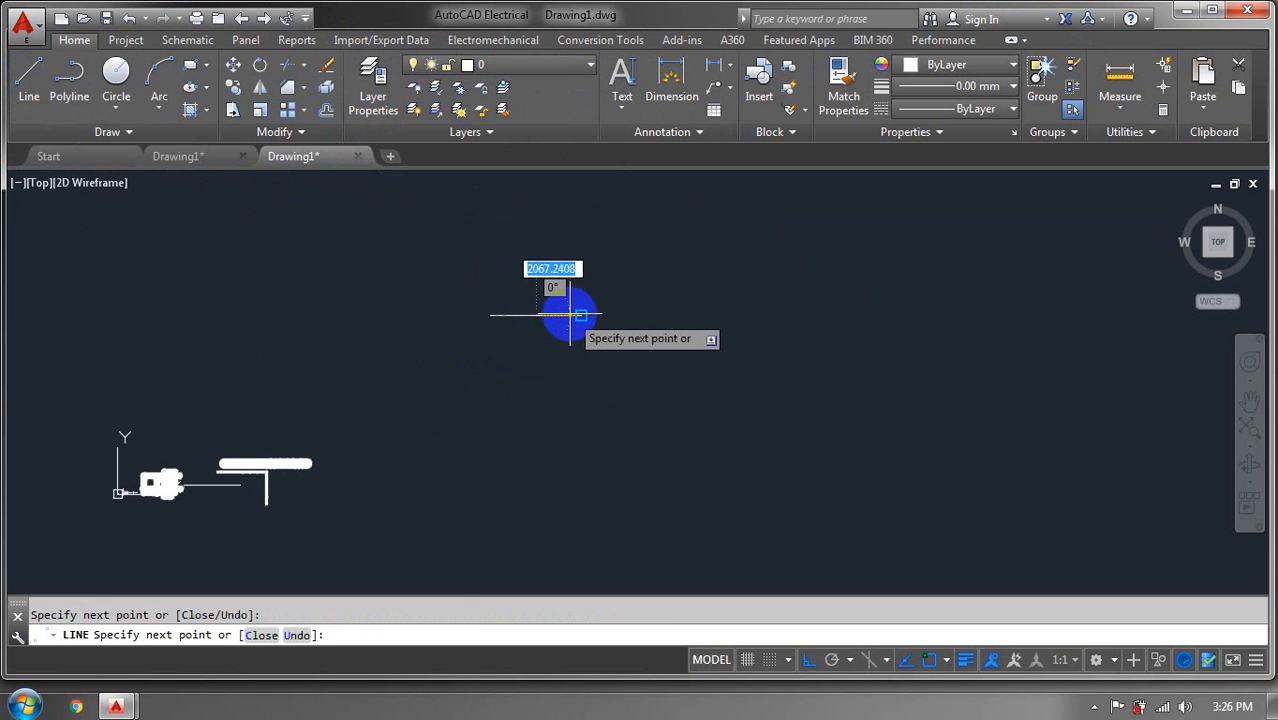
key(Escape)
click(615, 278)
click(337, 314)
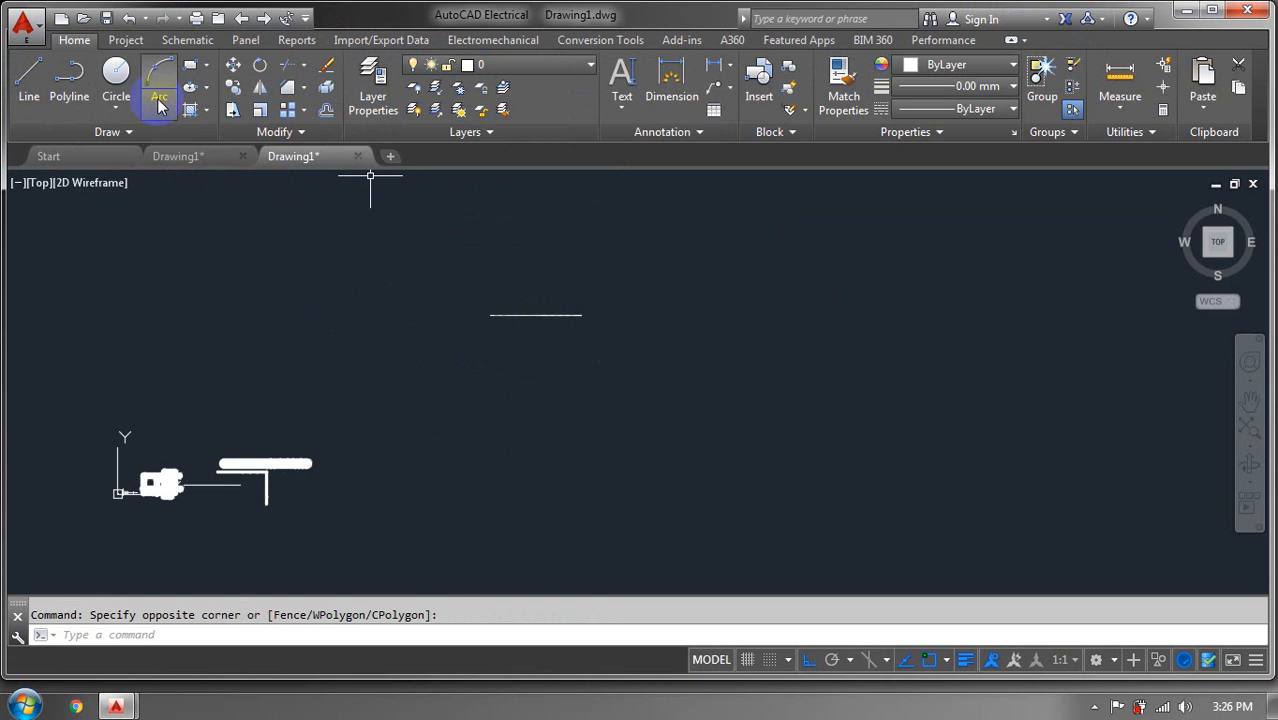
Place single-line text "rf4r" below and to the right of the new thin line, with its height picked freehand and 0° rotation
click(620, 102)
click(655, 175)
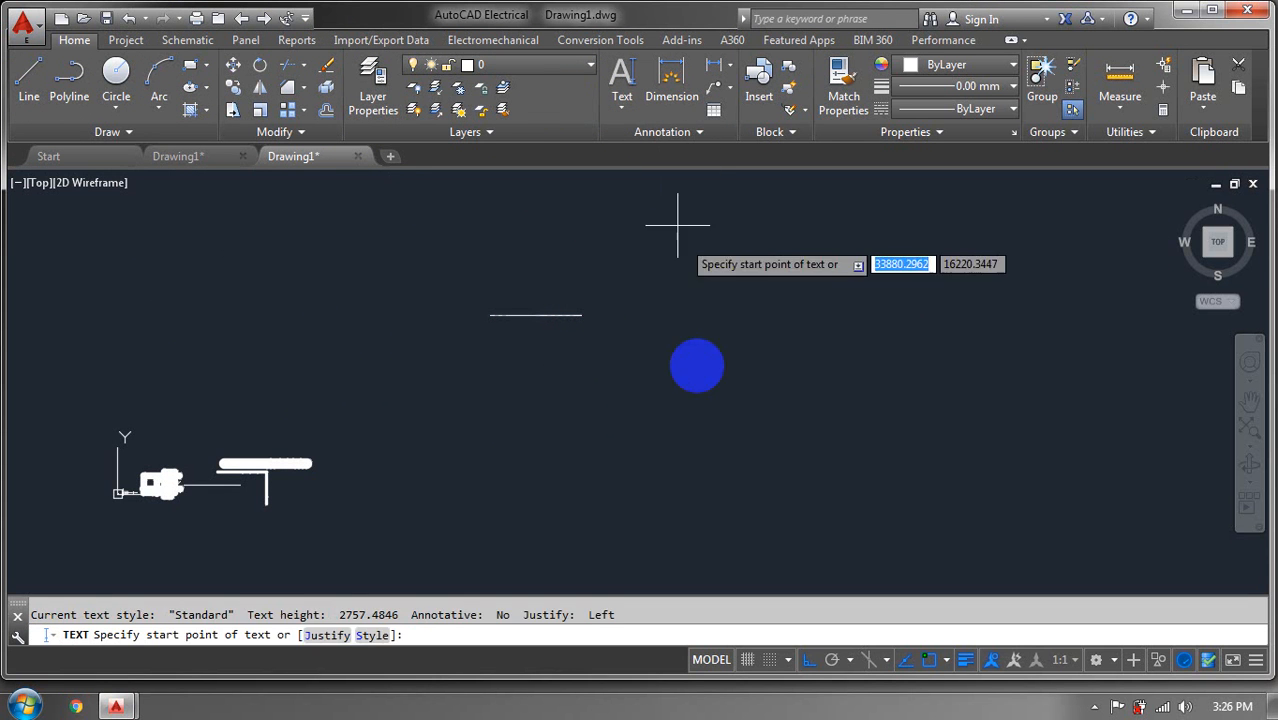
click(622, 418)
click(710, 414)
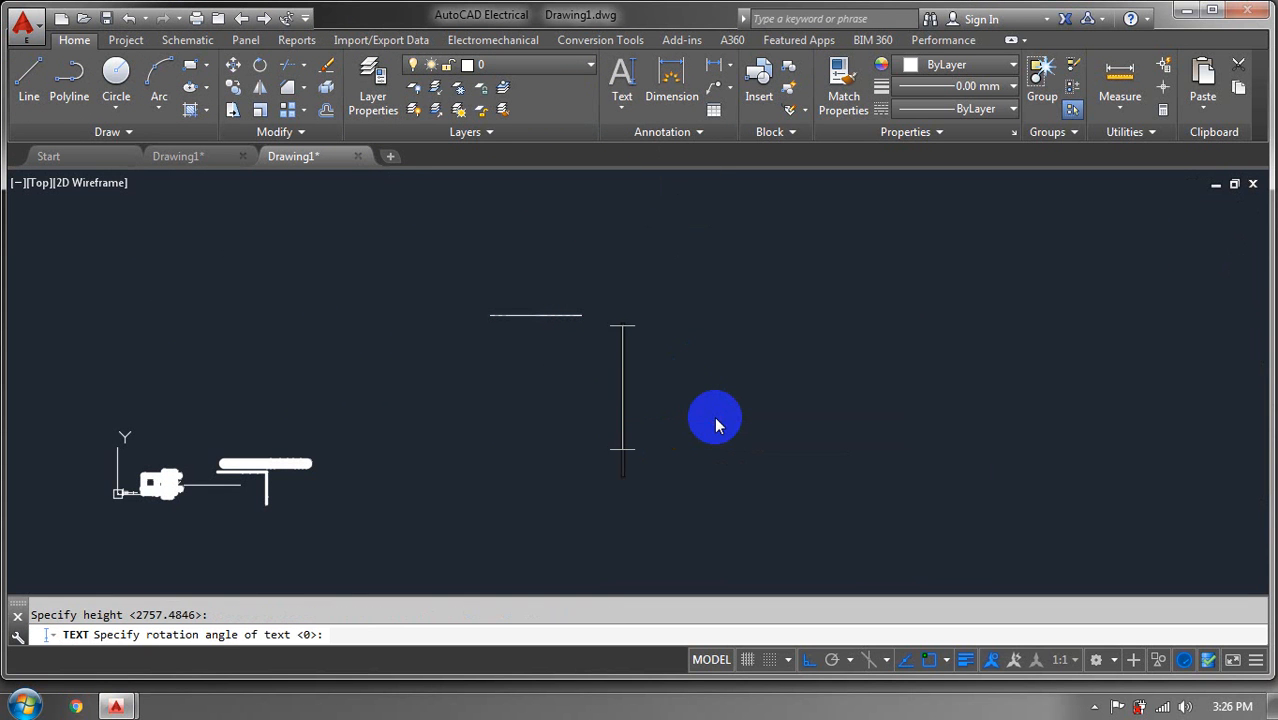
text(rf4r)
click(936, 368)
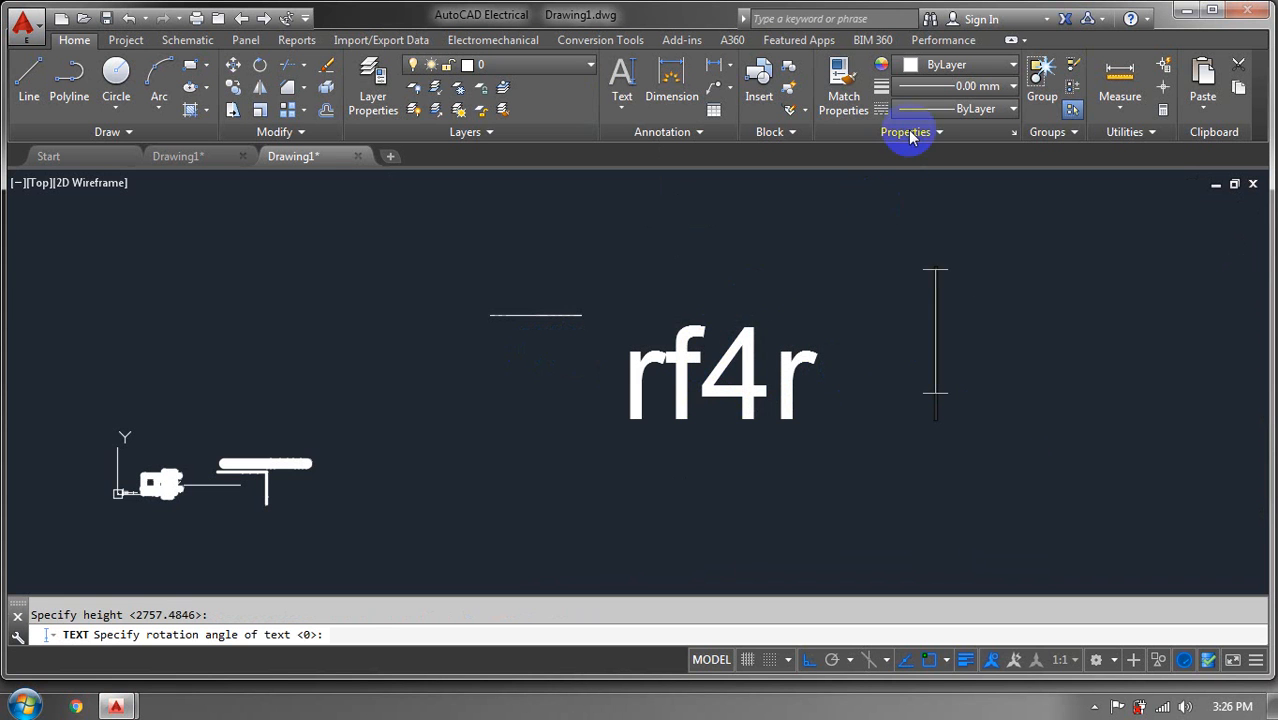
scroll(757, 425, down, 4)
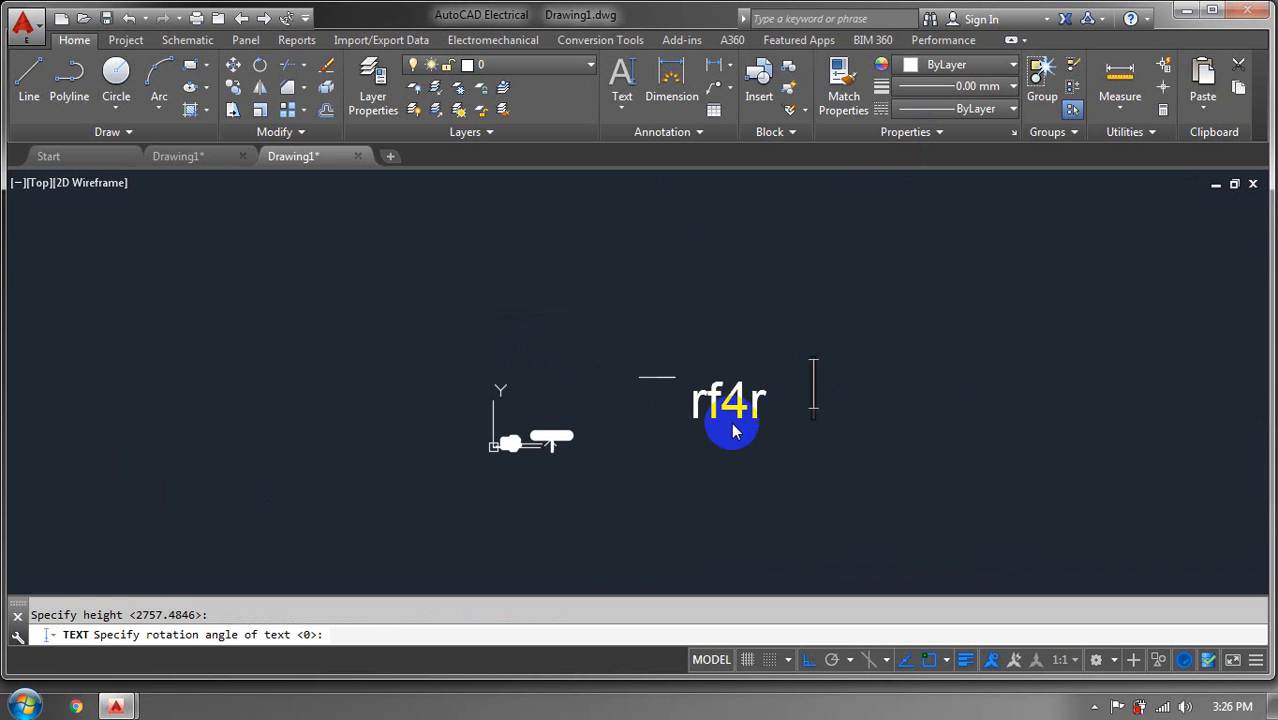
middle_drag(730, 390, 603, 397)
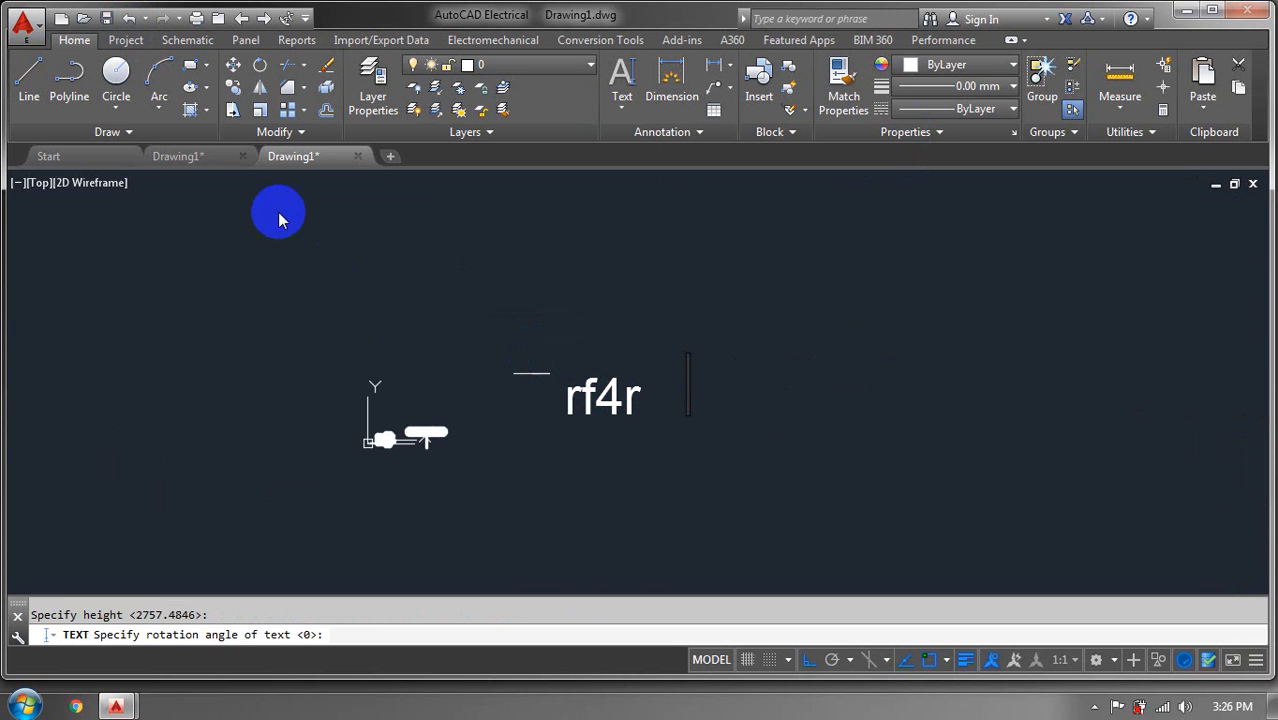
key(Escape)
middle_drag(642, 448, 607, 423)
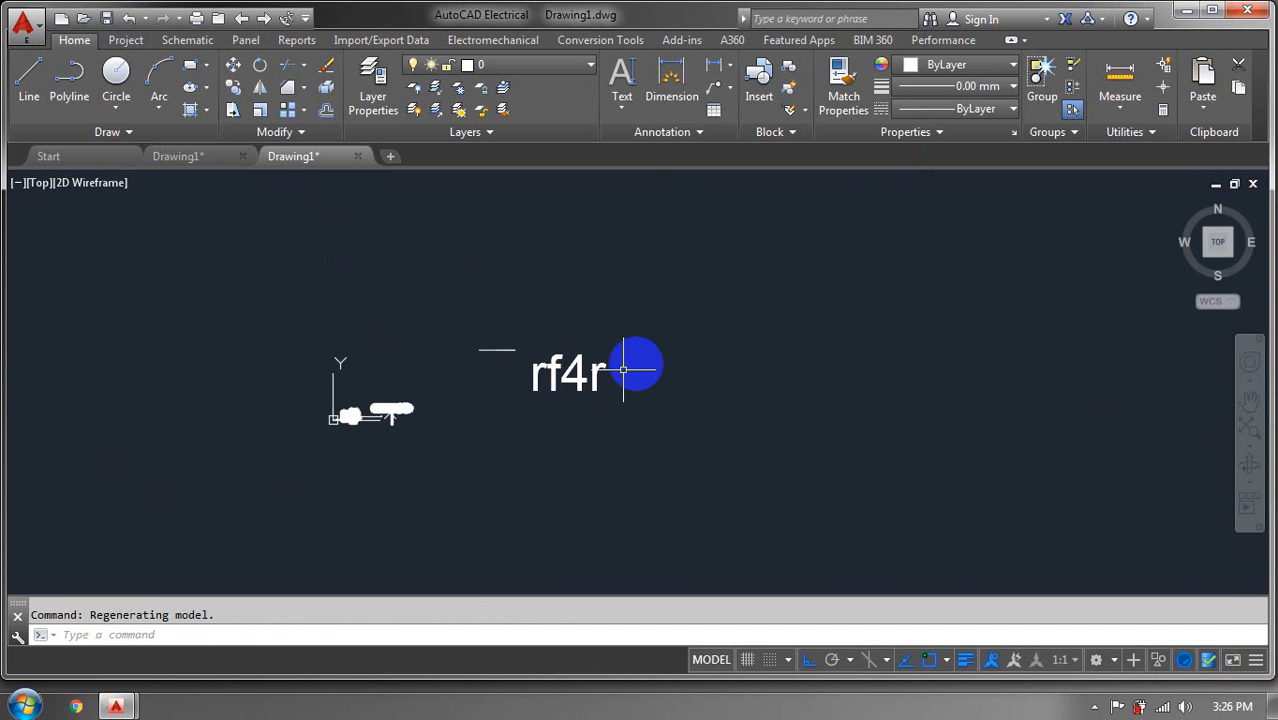
Try to scale the thin line and the "rf4r" text together by a freehand factor, and undo it
click(658, 342)
click(510, 416)
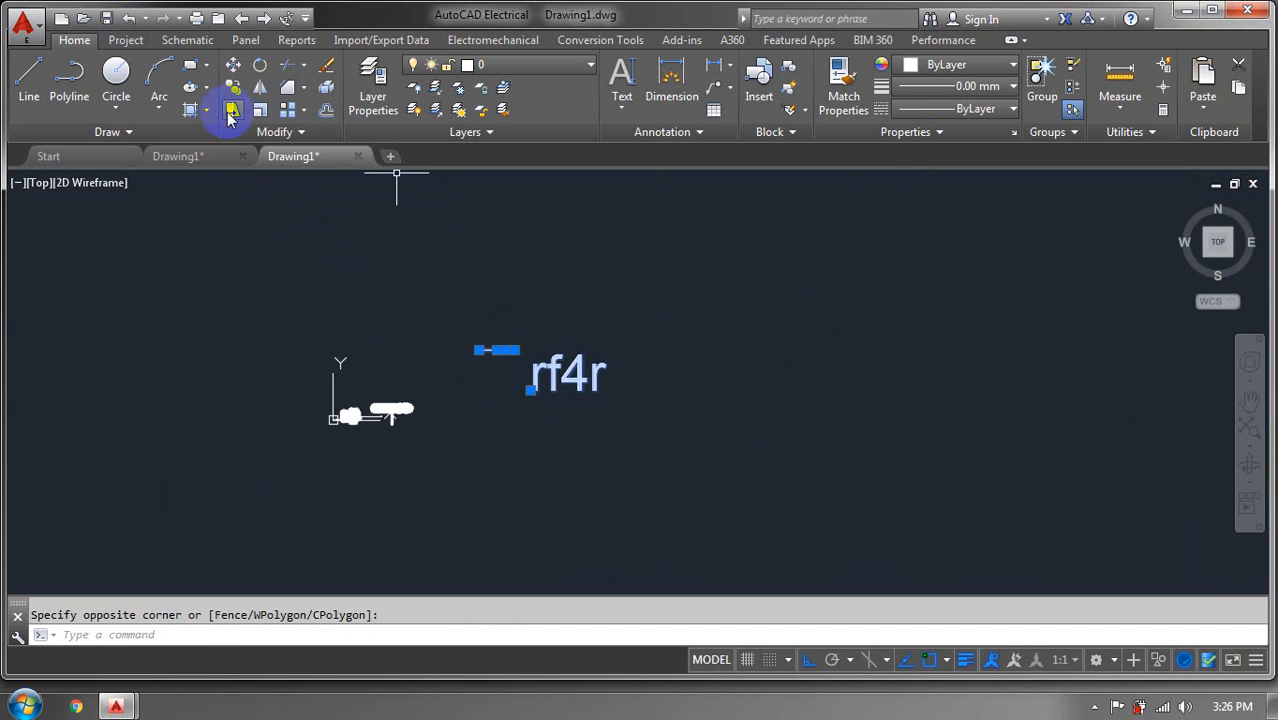
click(260, 110)
click(588, 380)
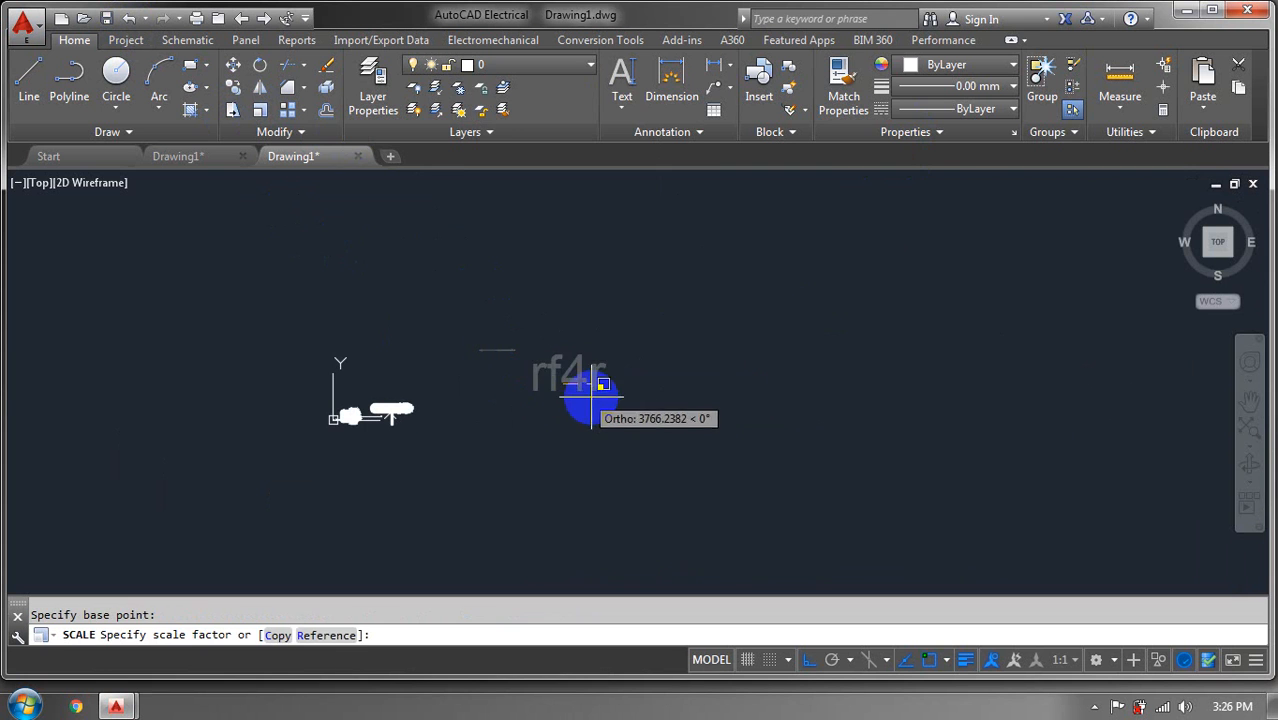
click(592, 384)
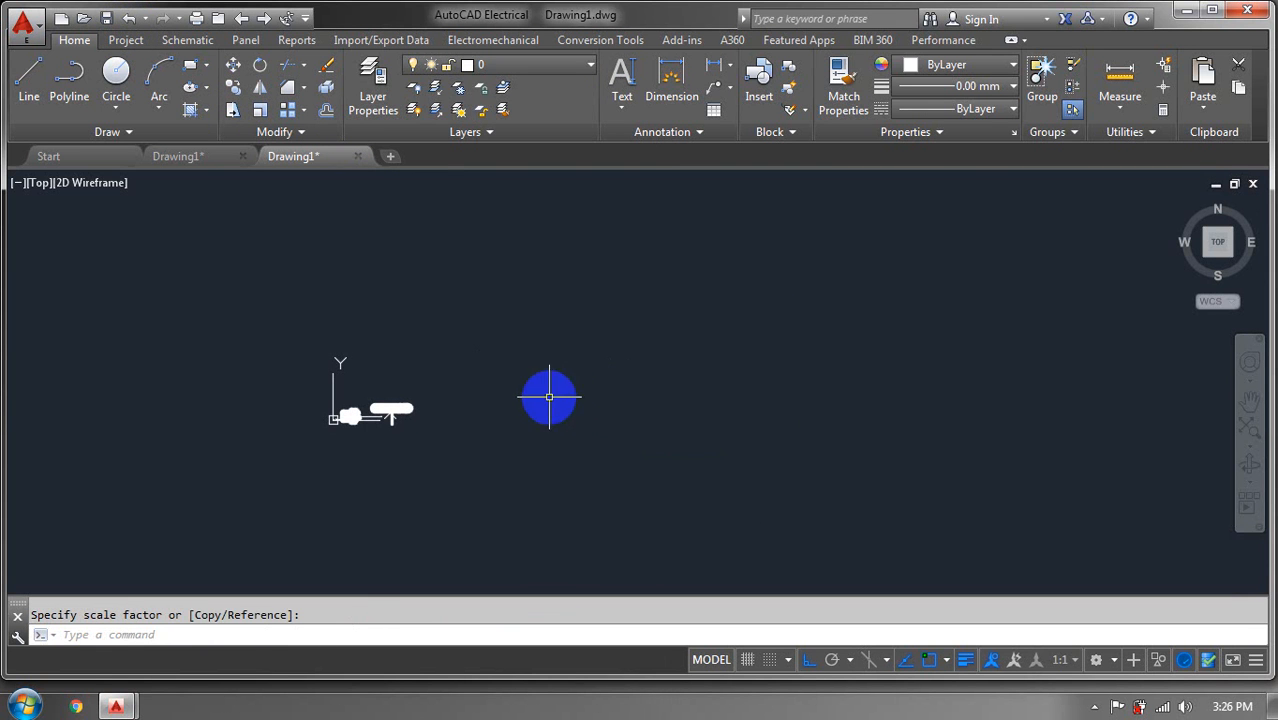
click(127, 19)
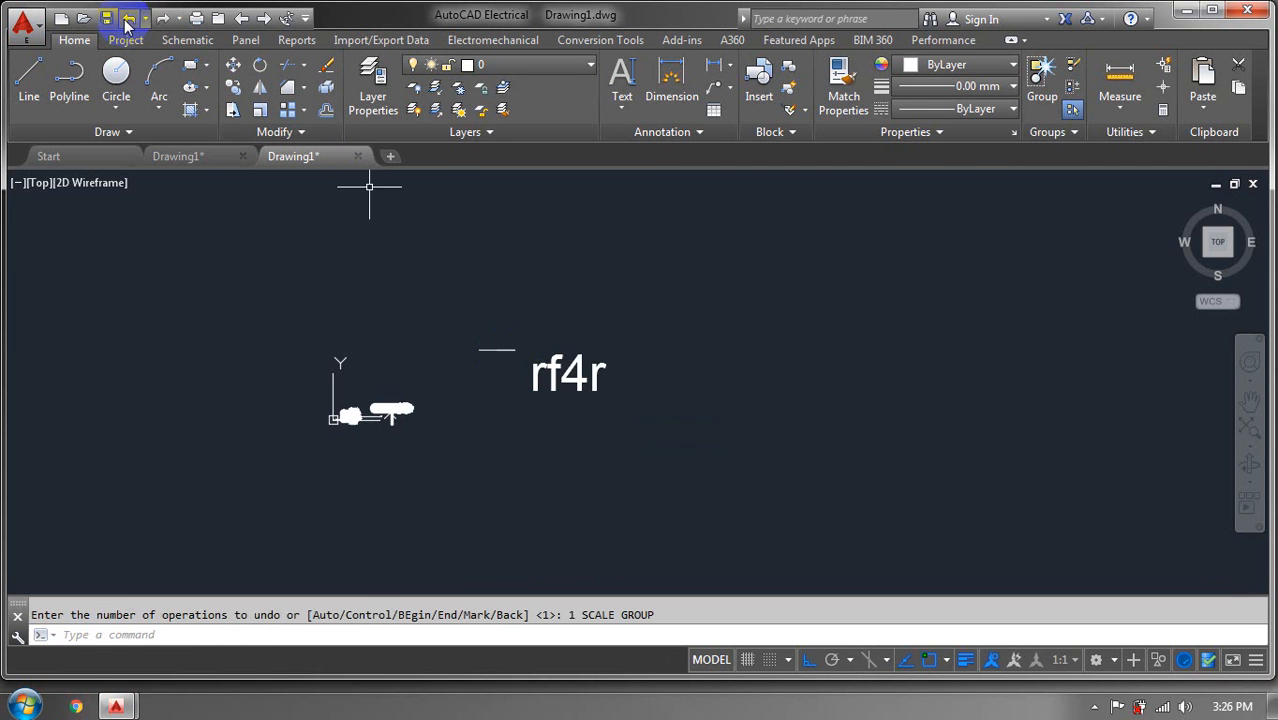
Scale the "rf4r" text by a factor of 0.4 about a point at its first letter
click(669, 342)
click(547, 418)
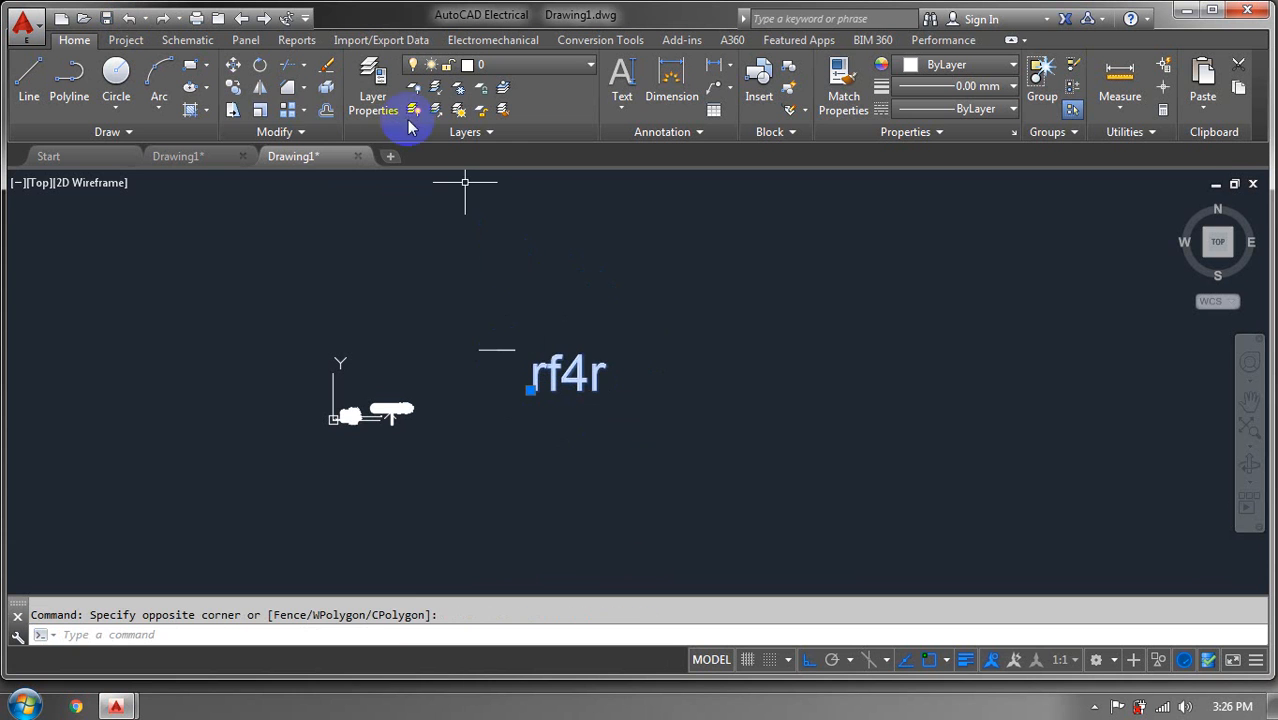
click(264, 114)
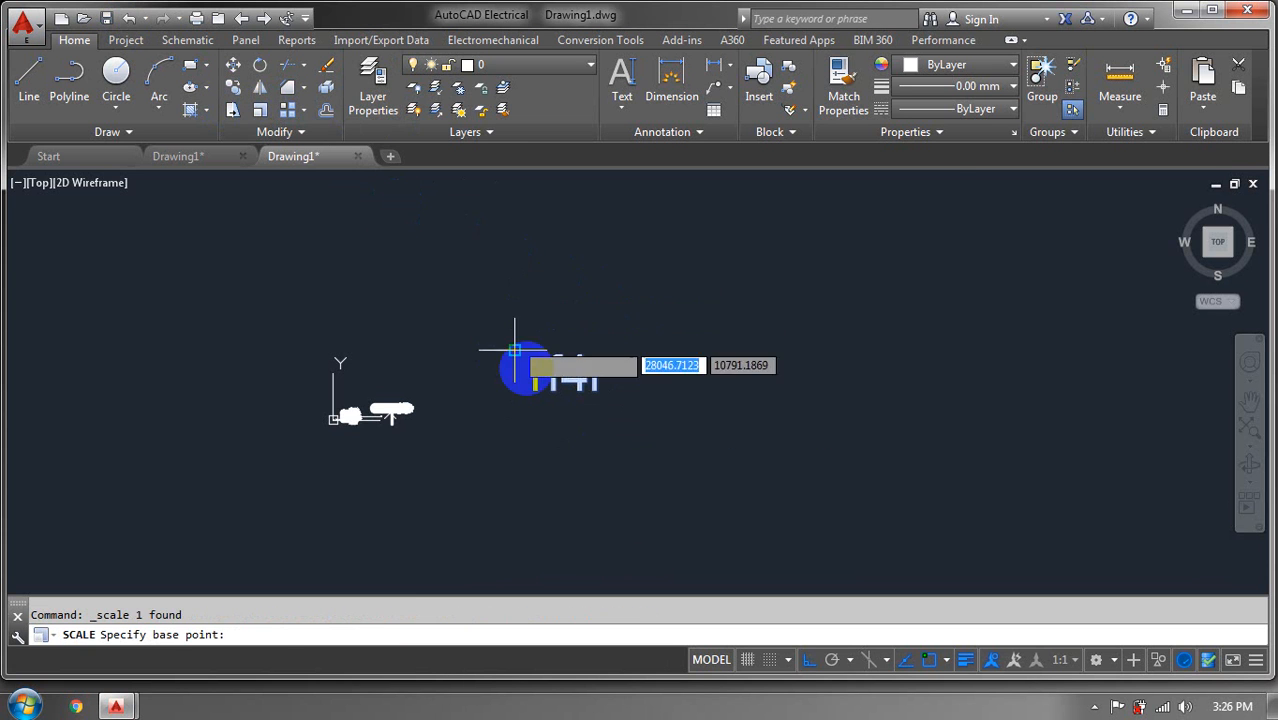
click(536, 380)
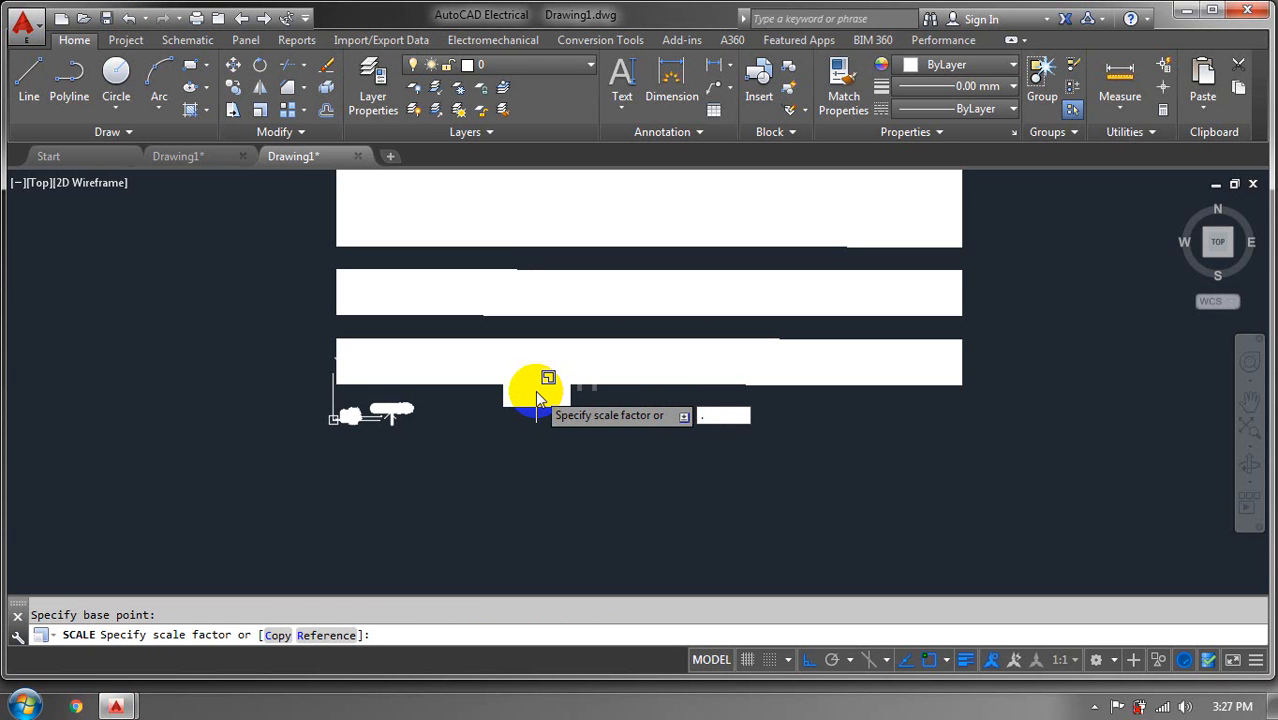
text(.4)
key(Return)
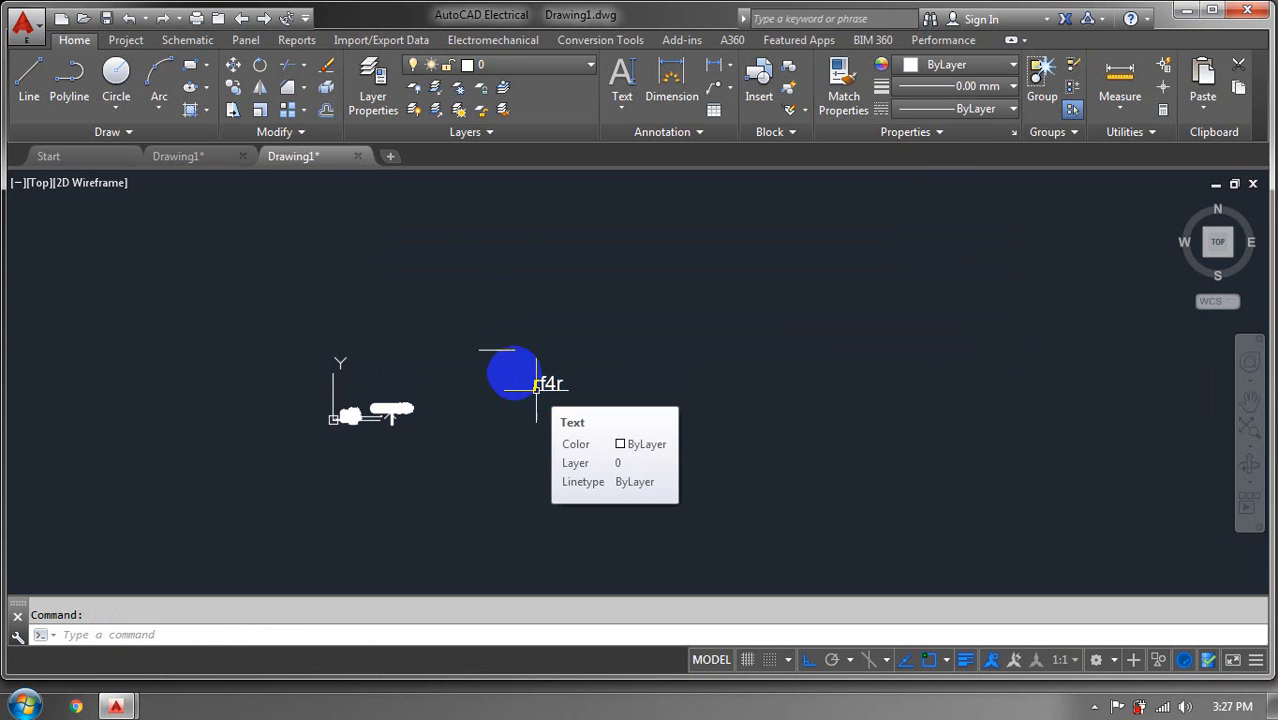
Scale the "rf4r" text by a factor of 1.5 about a point at its first letter
scroll(537, 385, up, 6)
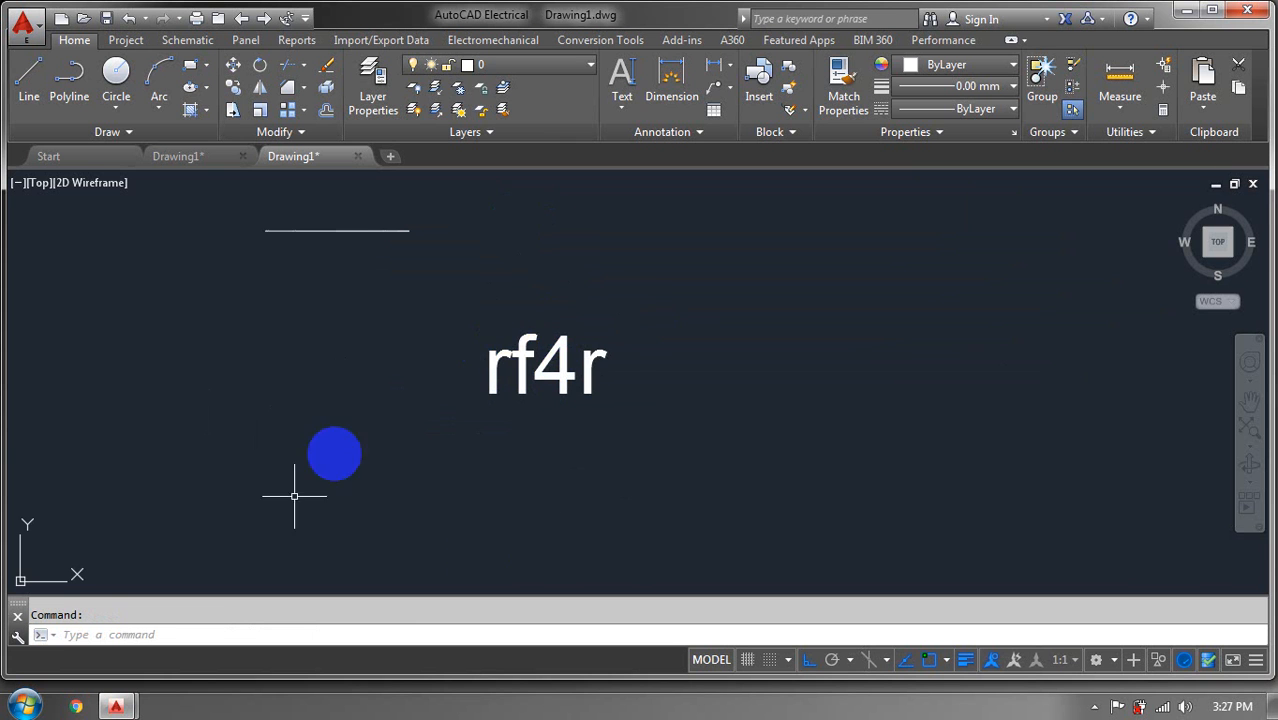
click(644, 310)
click(398, 418)
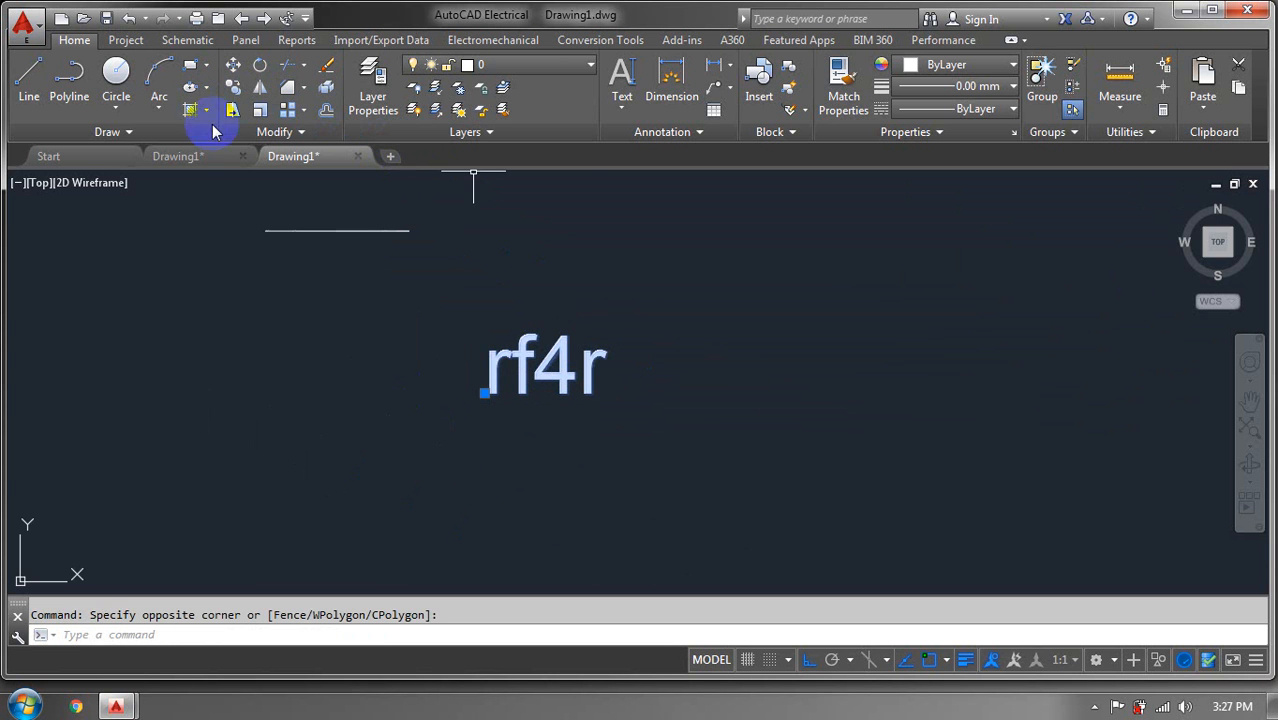
click(257, 112)
click(487, 367)
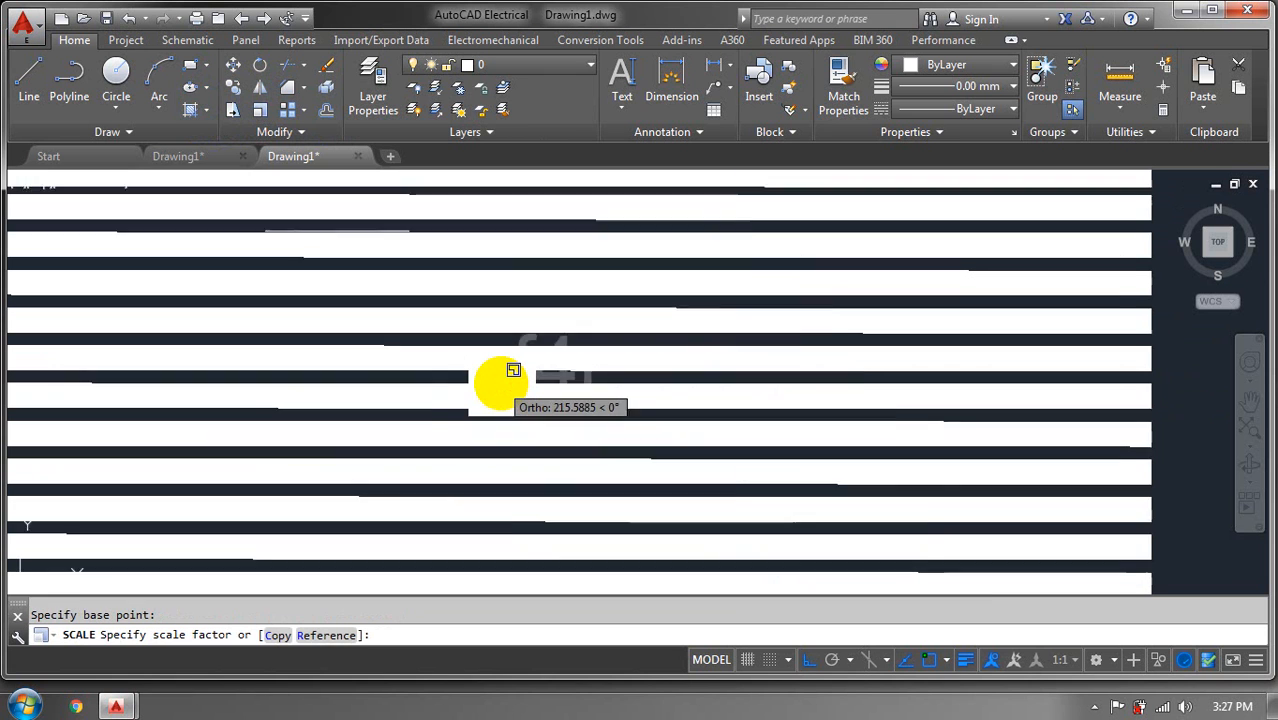
text(1.5)
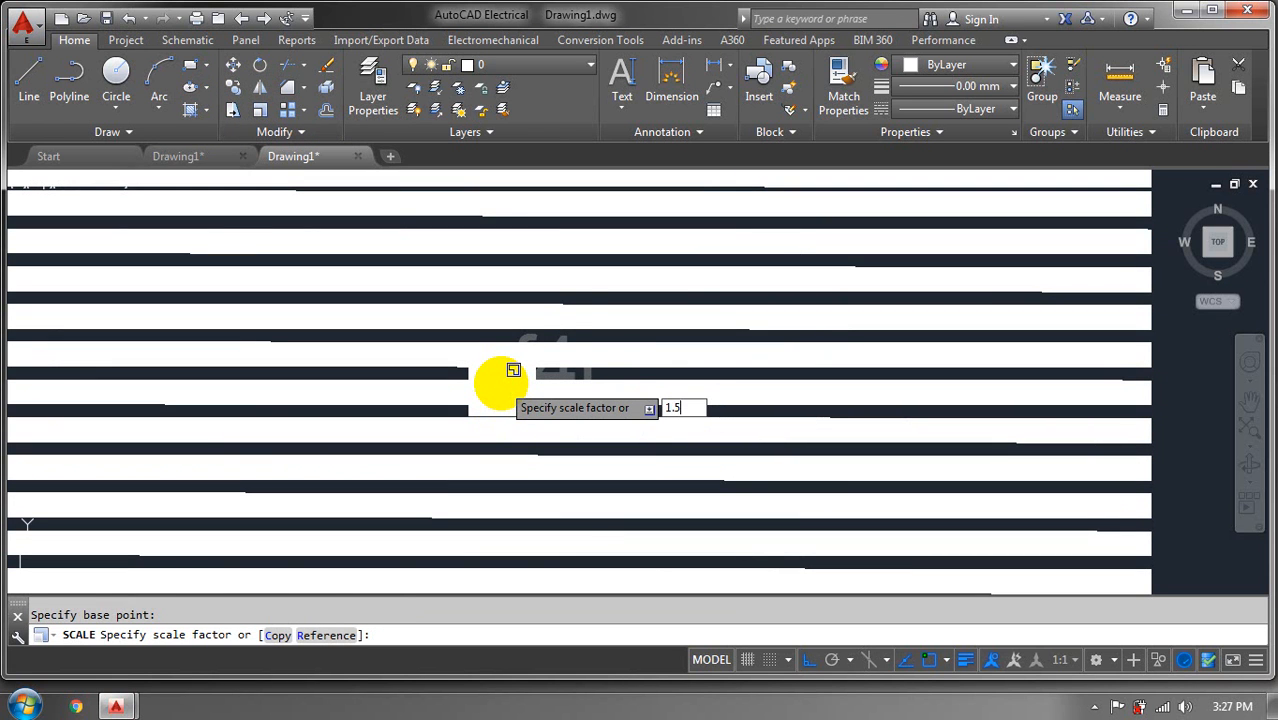
key(Return)
Examine the rescaled "rf4r" text beside the thin line and the thick lines near the origin at several magnifications
scroll(537, 435, down, 2)
middle_drag(537, 435, 490, 447)
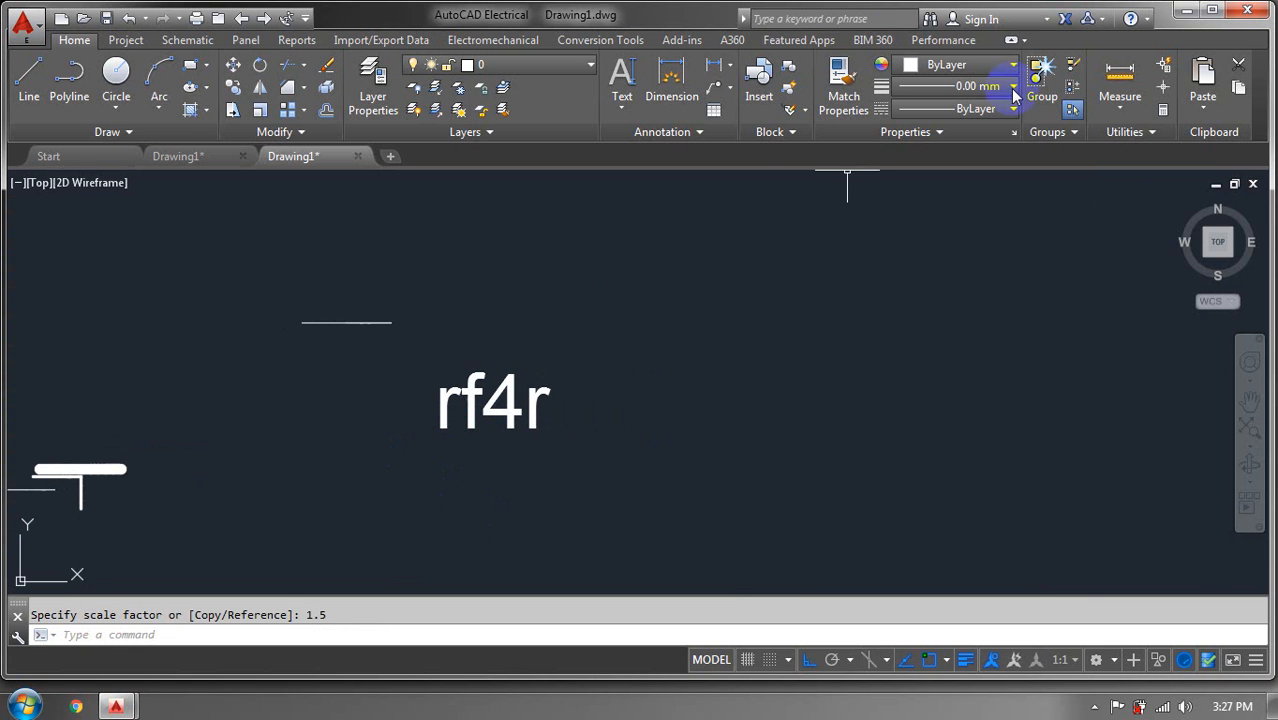
middle_drag(557, 353, 590, 338)
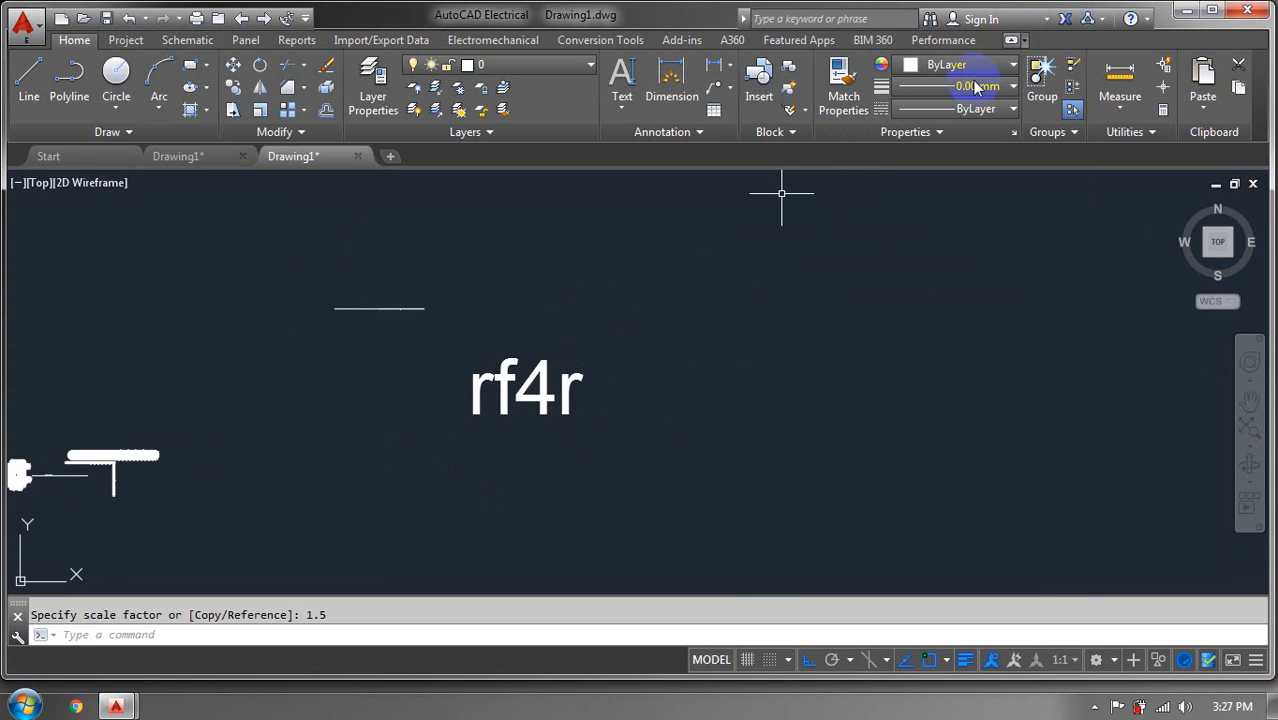
scroll(510, 370, down, 4)
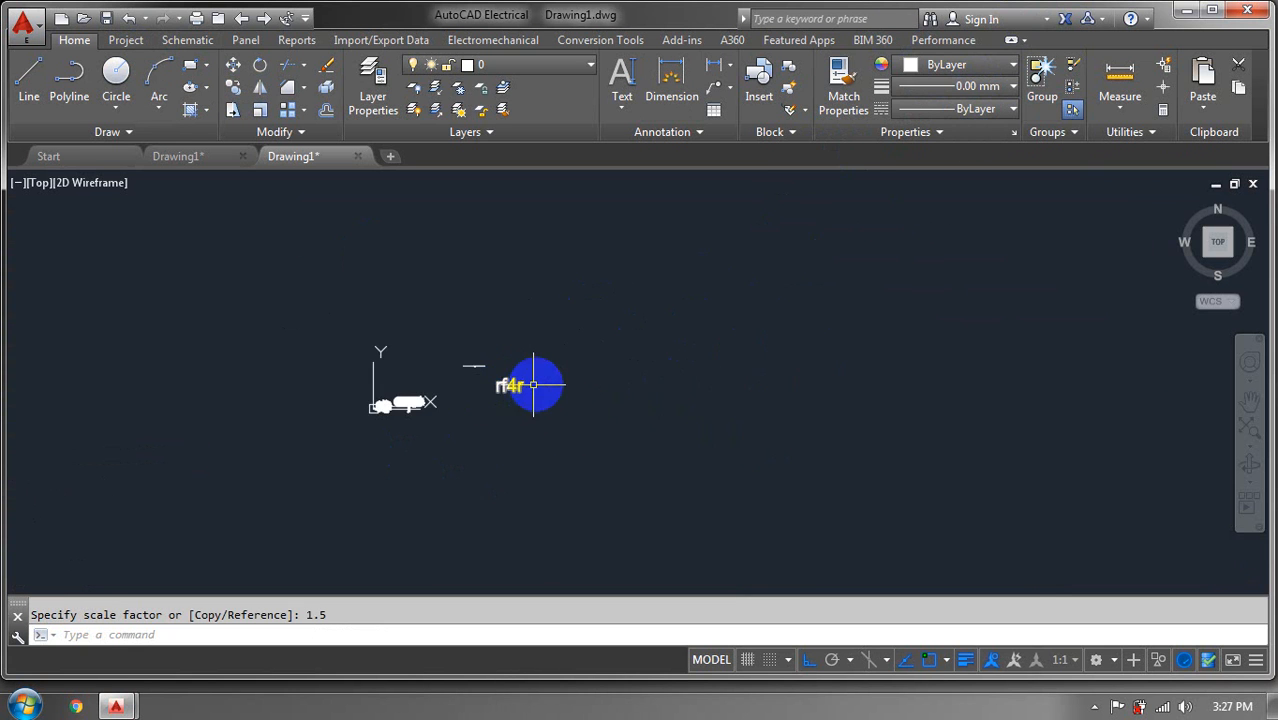
mouse_move(536, 379)
middle_down()
mouse_move(530, 435)
mouse_move(531, 285)
middle_up()
scroll(529, 419, down, 2)
scroll(529, 419, up, 9)
middle_drag(518, 339, 613, 308)
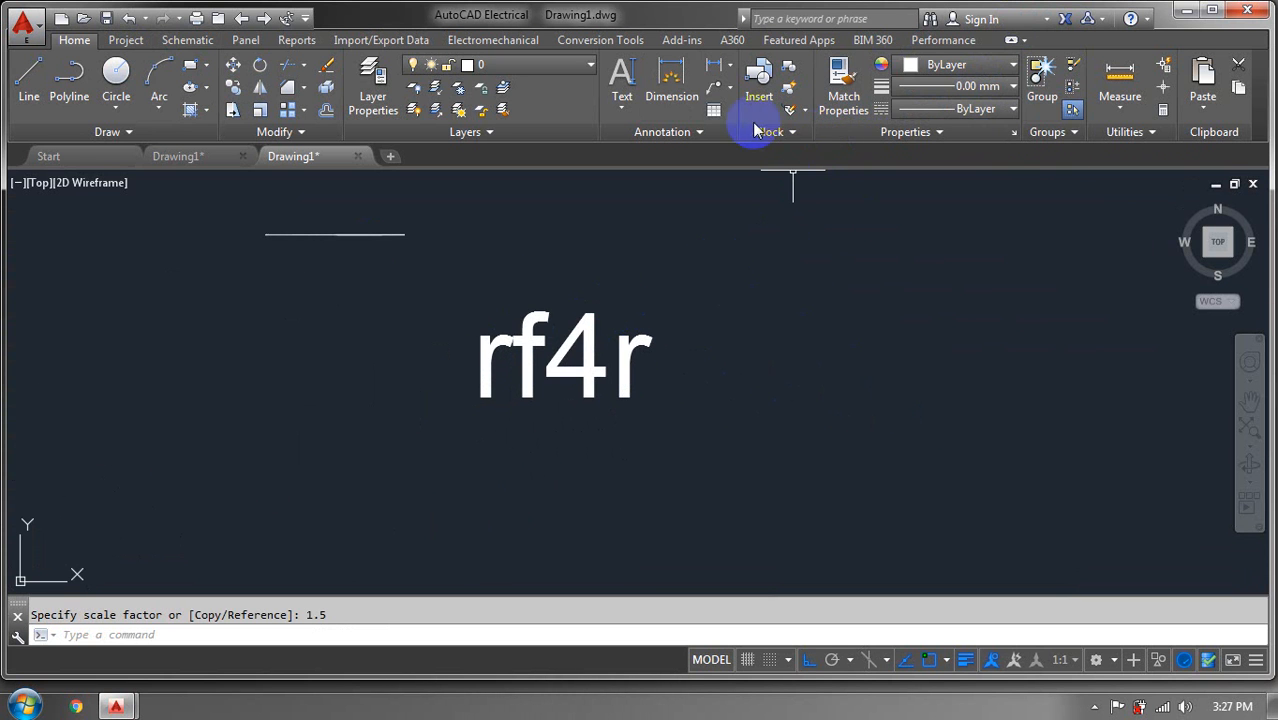
scroll(699, 310, down, 2)
middle_drag(688, 294, 870, 328)
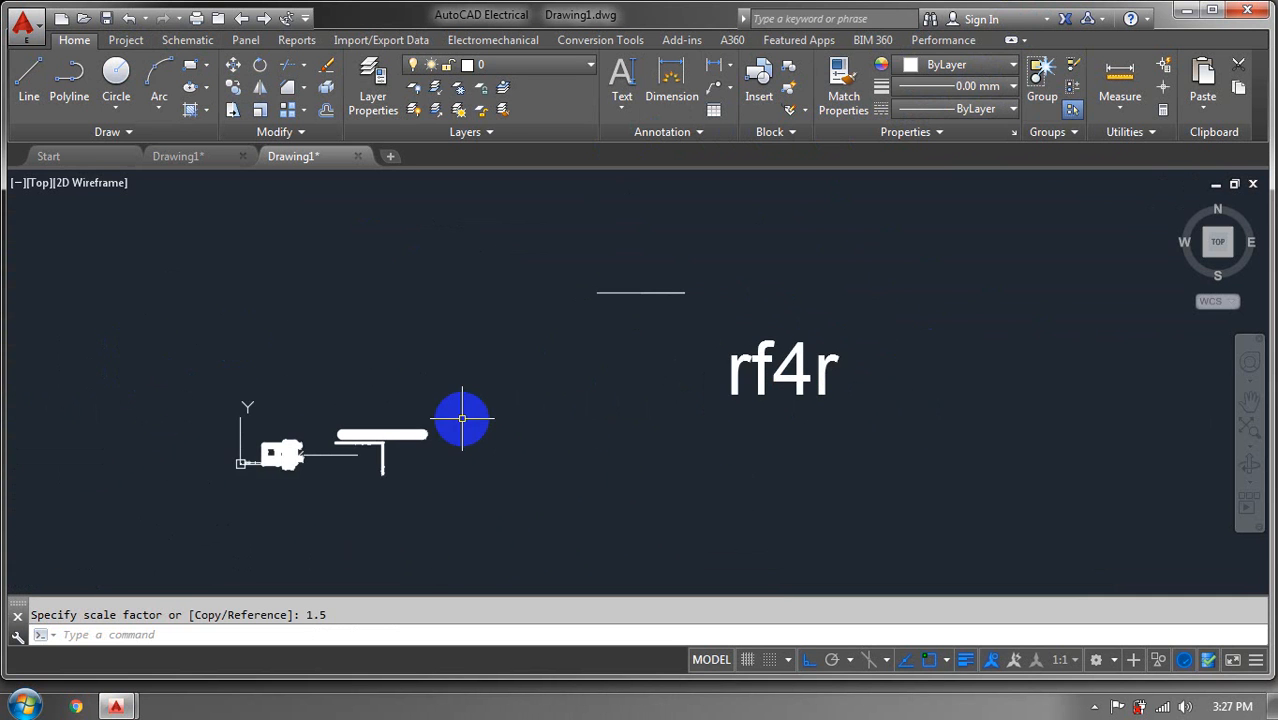
middle_drag(462, 414, 490, 392)
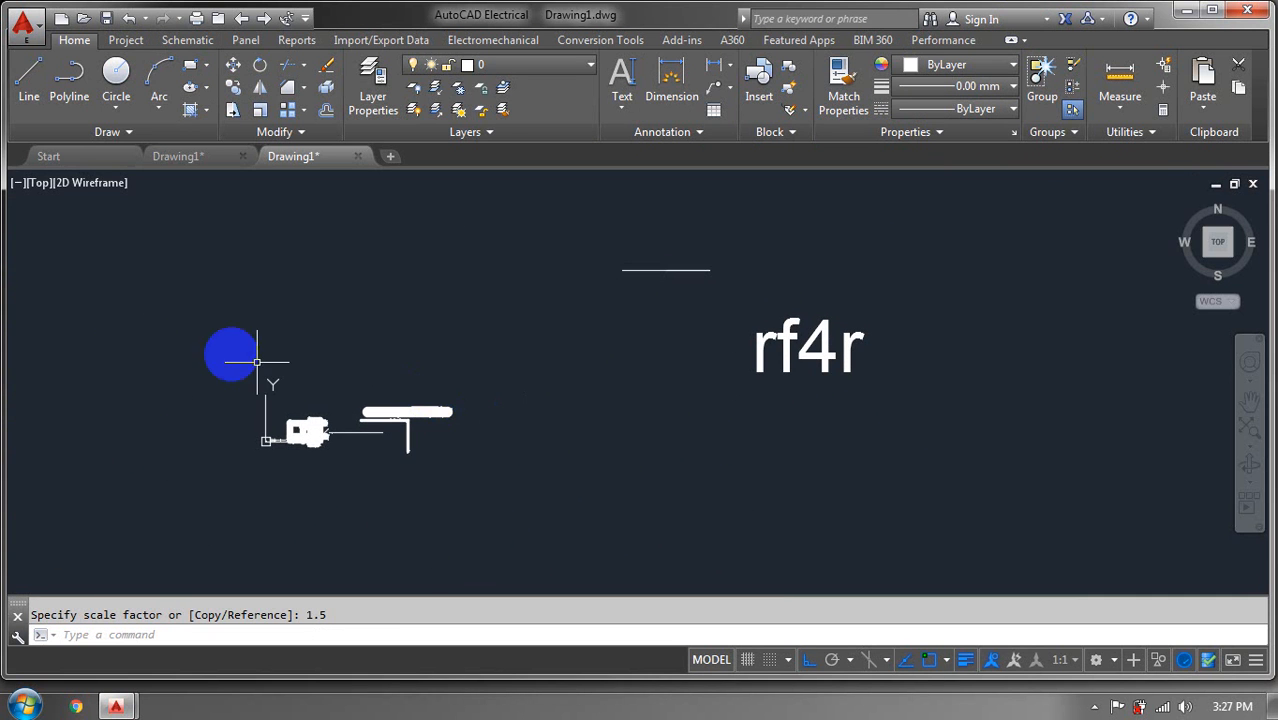
Draw a rectangle about 21100 units wide to the right of the "rf4r" text, using the 0.00 mm lineweight
click(189, 67)
middle_drag(884, 451, 337, 508)
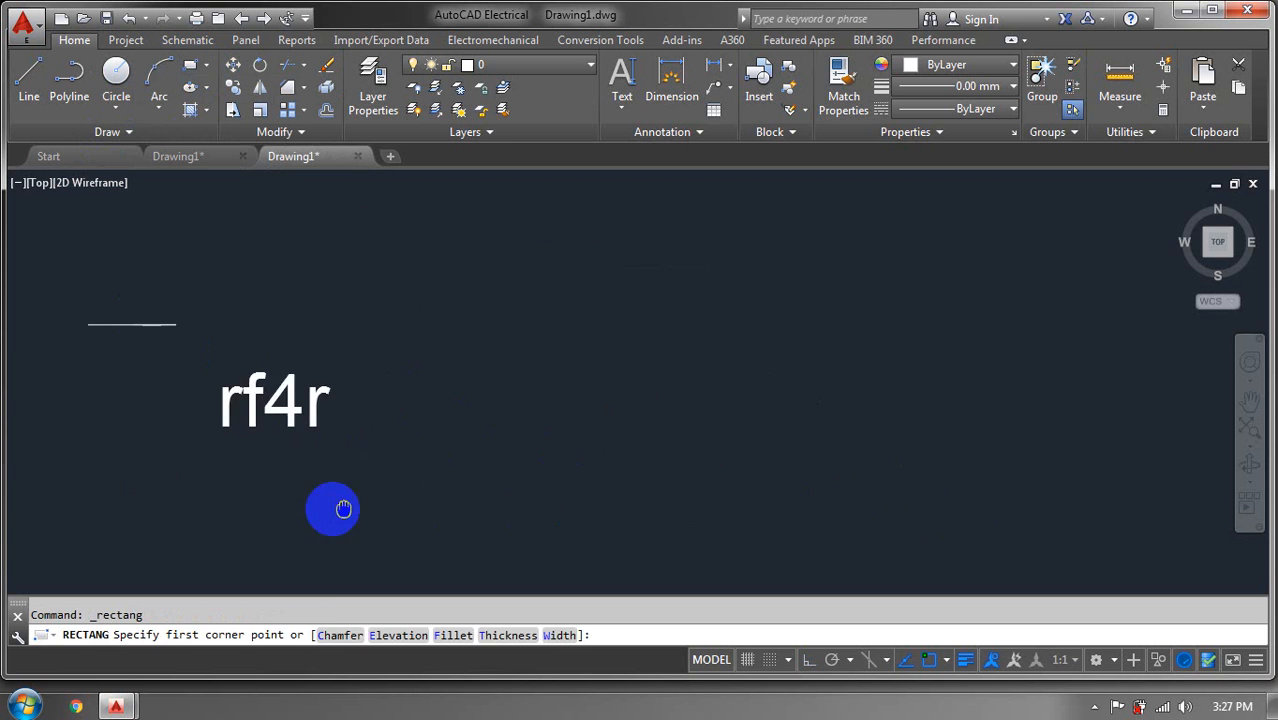
click(446, 354)
click(780, 486)
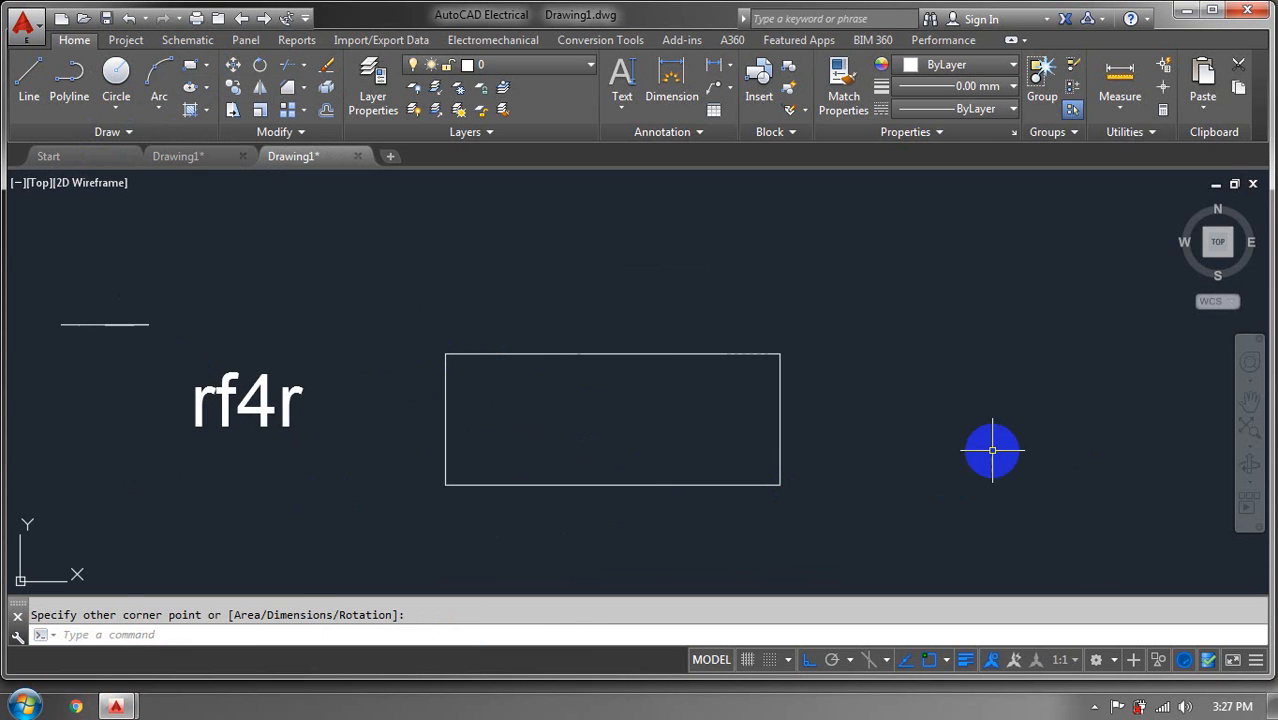
middle_drag(990, 449, 906, 480)
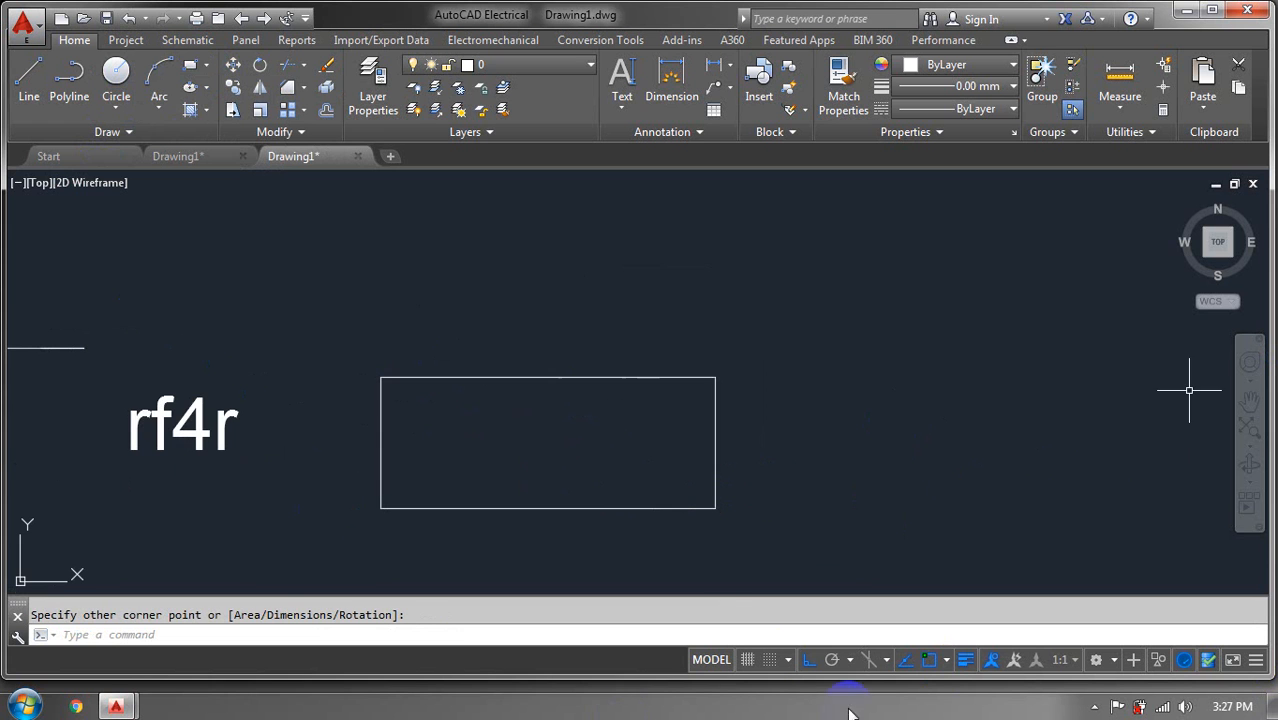
Try to scale the "rf4r" text again by a freehand factor, and undo it
mouse_move(414, 317)
middle_down()
mouse_move(548, 309)
mouse_move(816, 357)
middle_up()
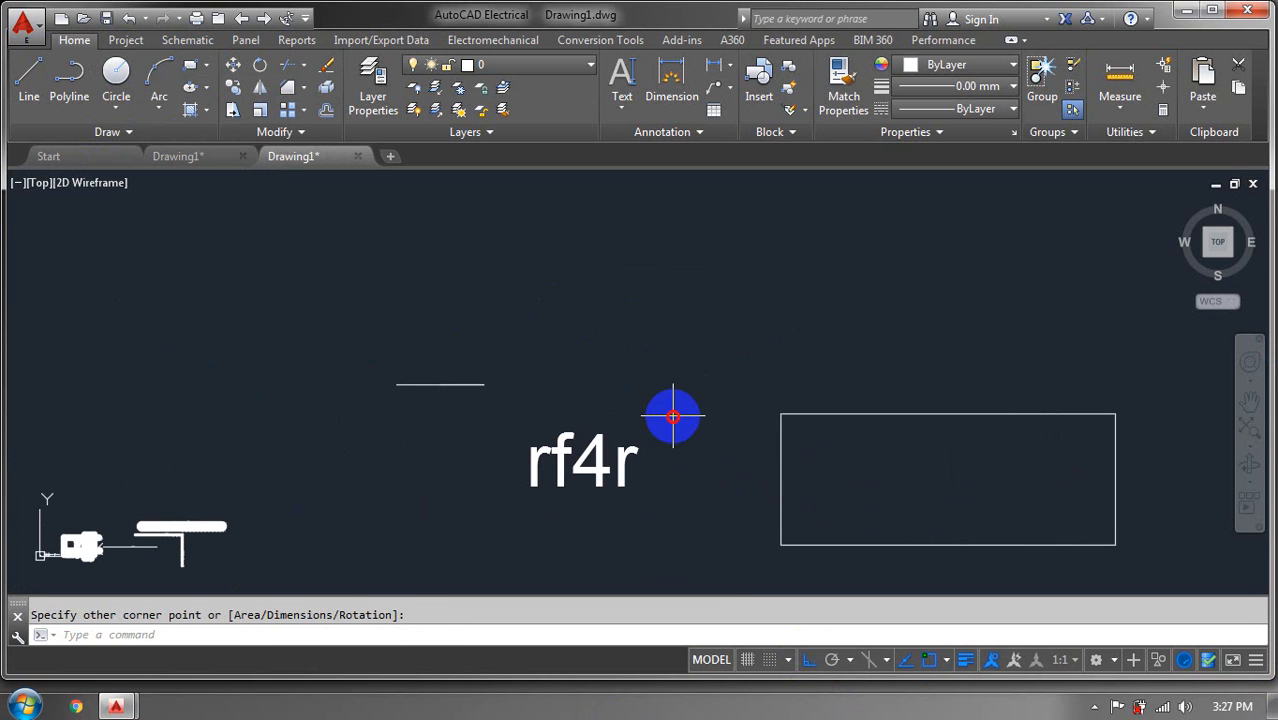
click(673, 417)
click(491, 503)
click(406, 360)
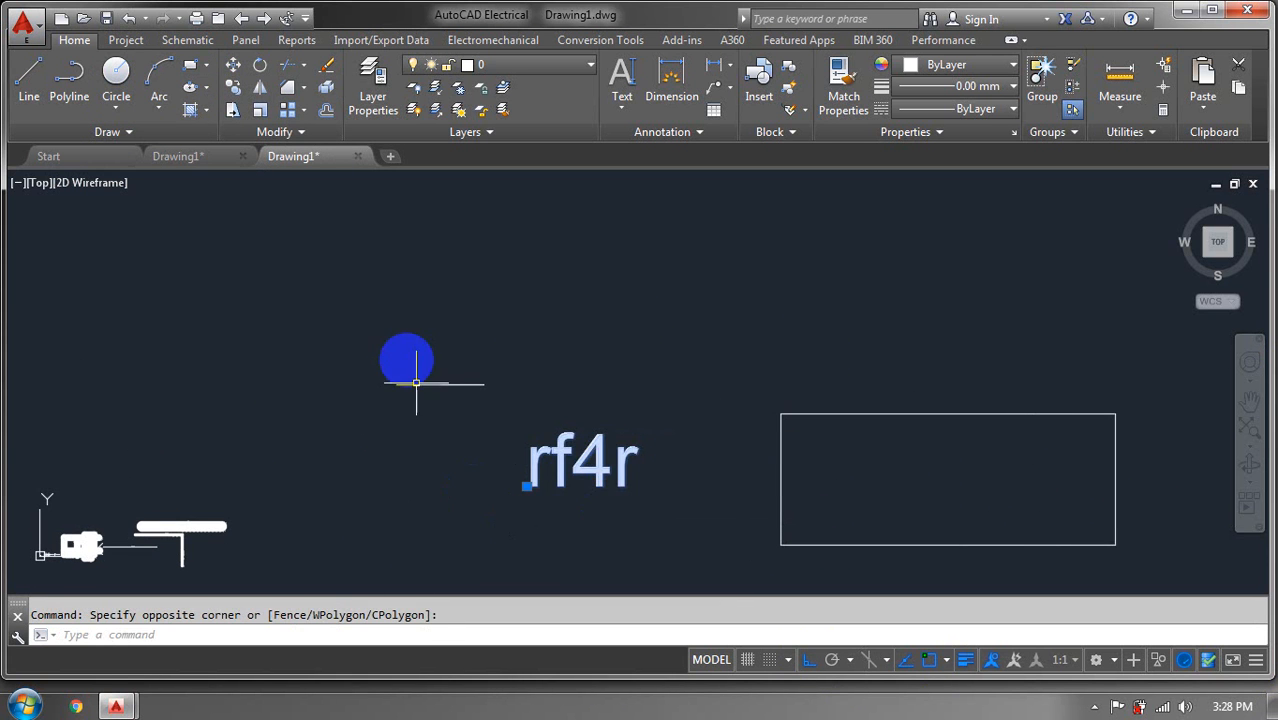
click(260, 110)
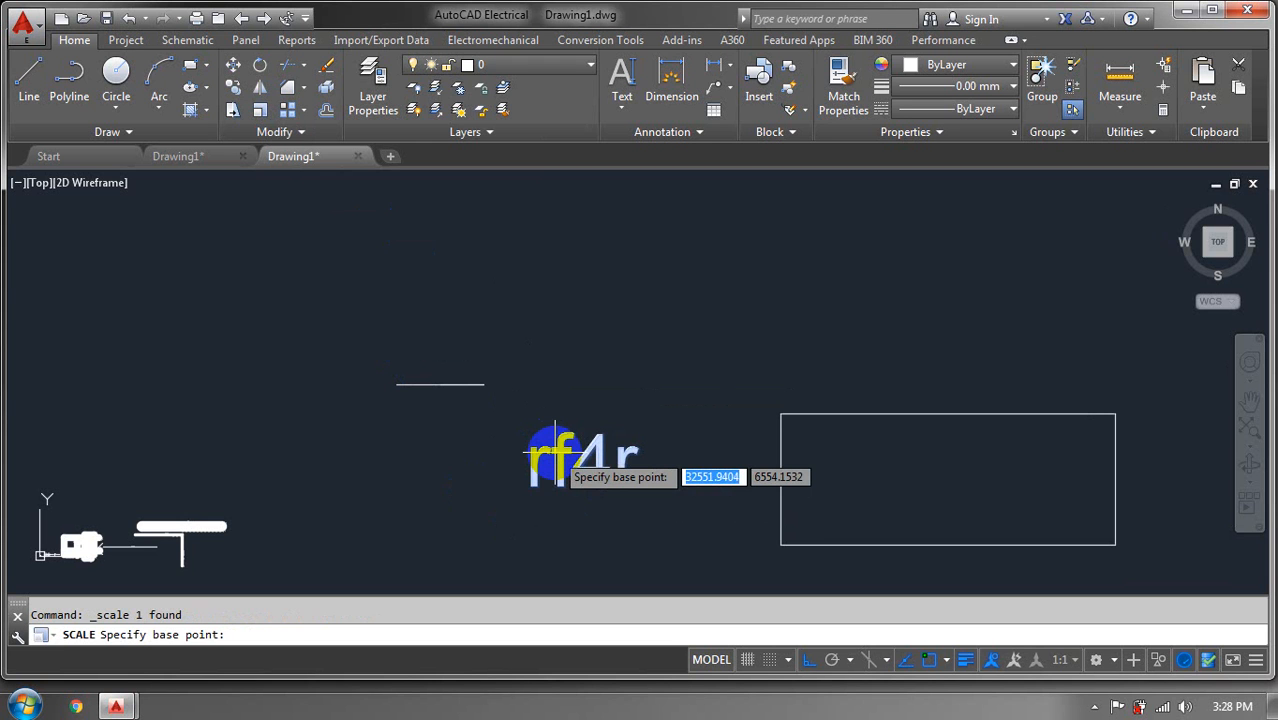
text(3)
key(Return)
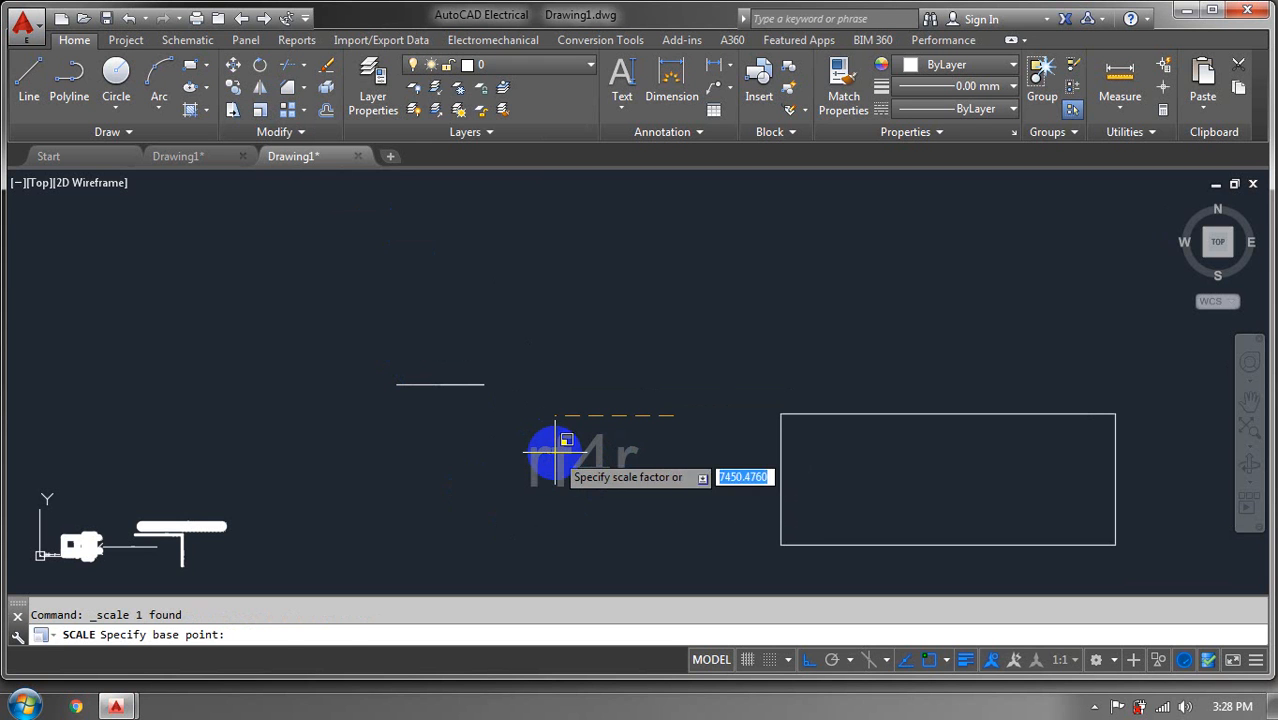
click(553, 450)
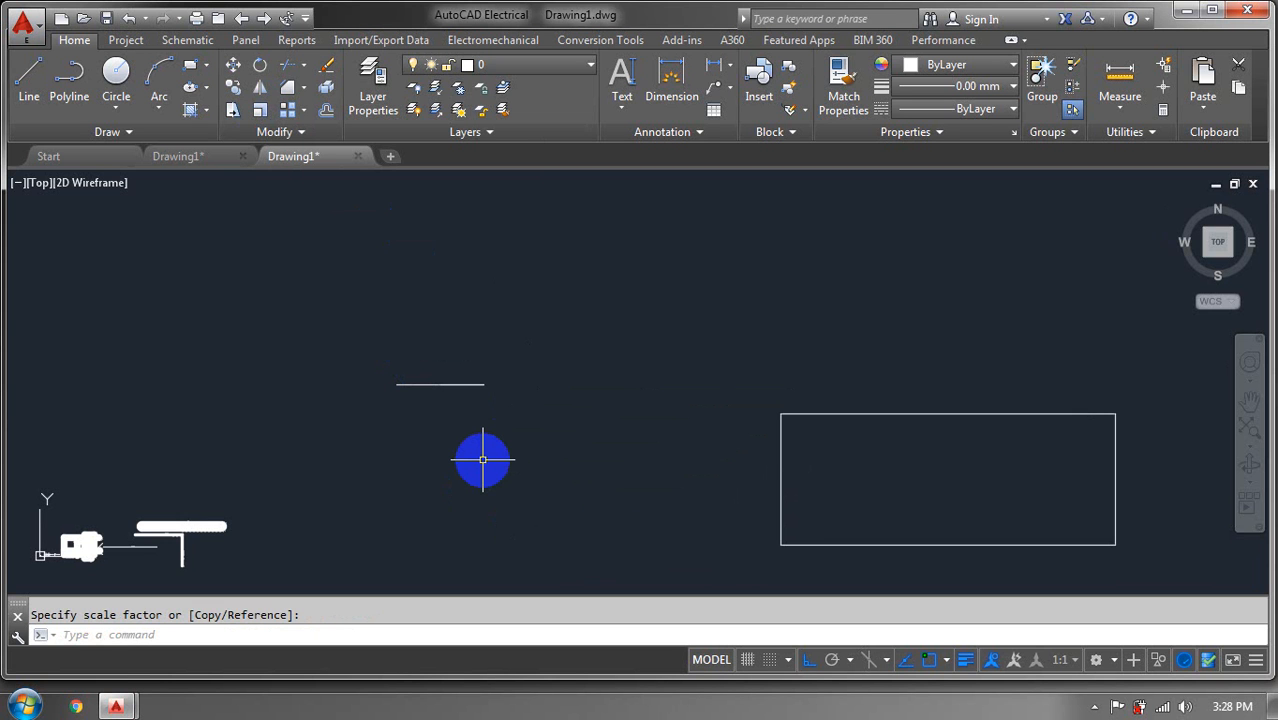
key(alt)
key(ctrl+z)
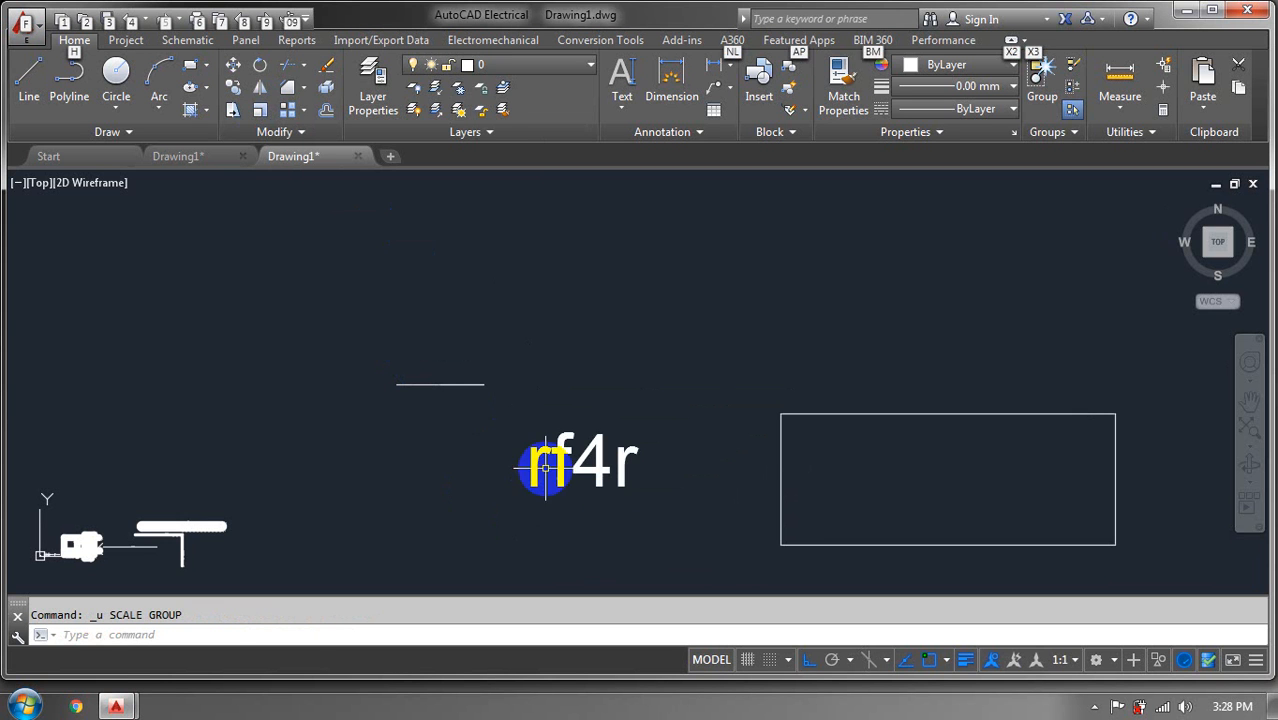
Examine the "rf4r" text up close and in relation to the rectangle, and check the available text types
click(488, 417)
click(672, 514)
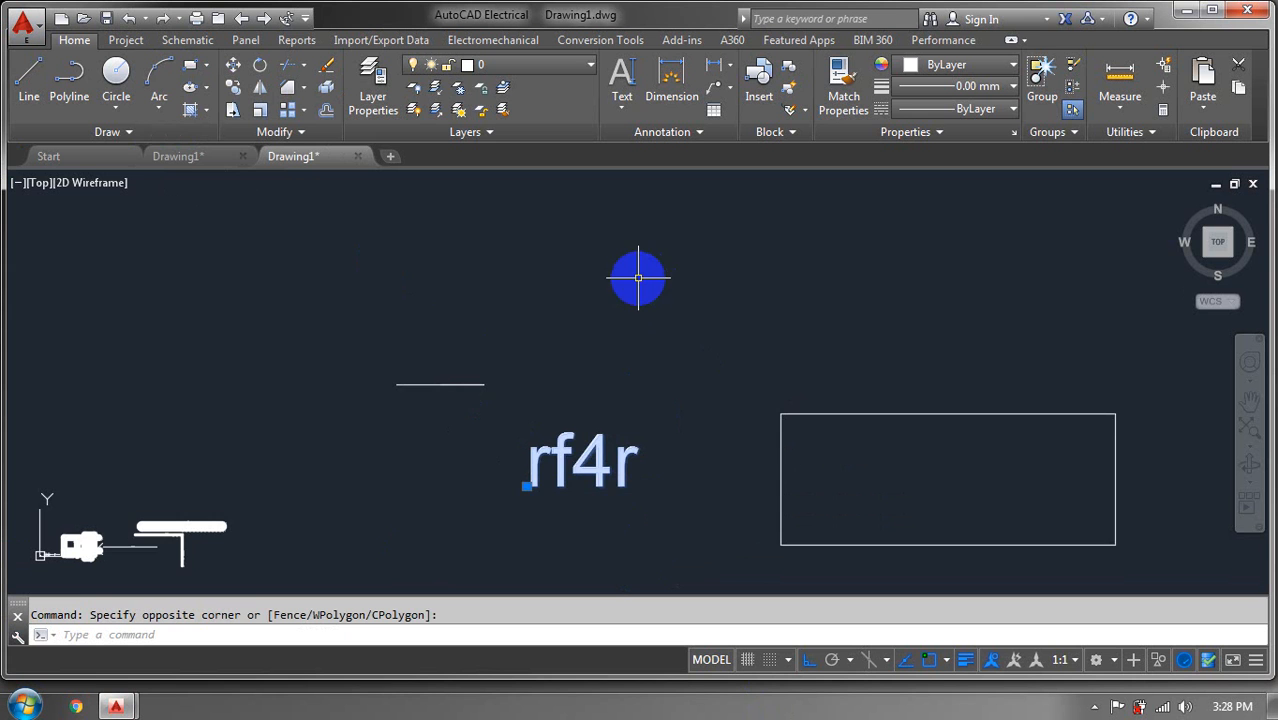
scroll(600, 483, up, 3)
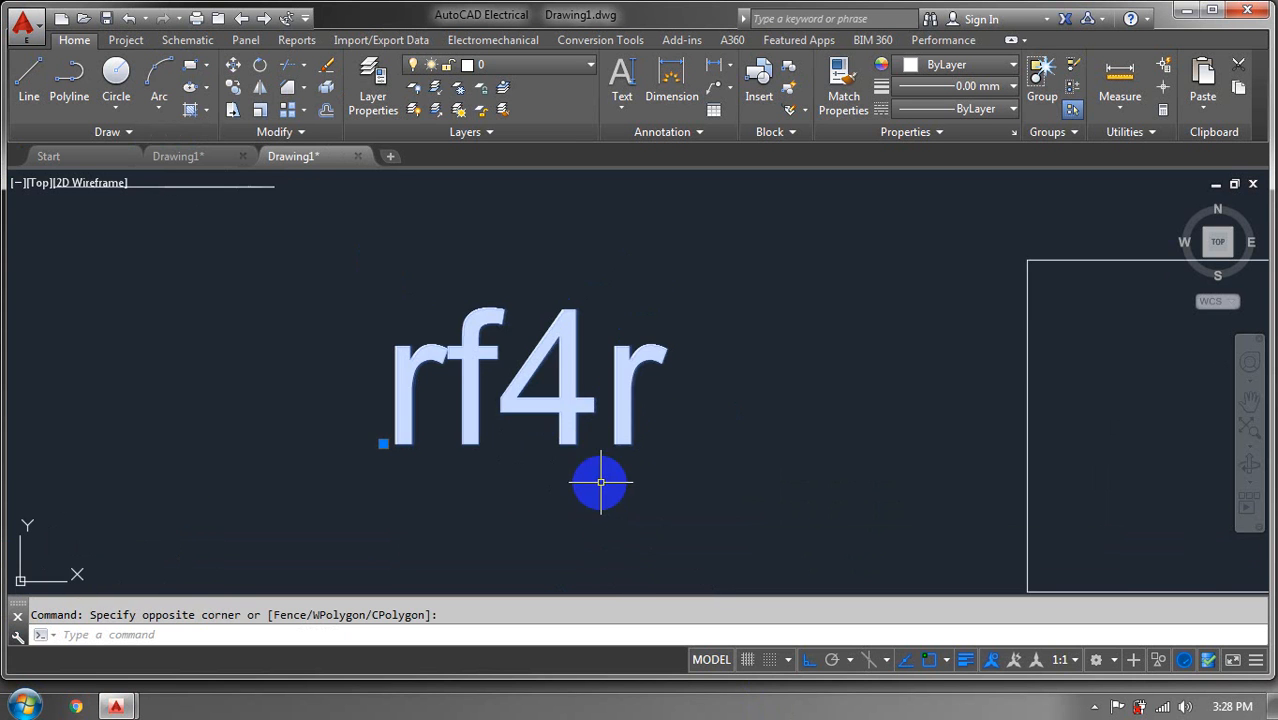
middle_drag(560, 402, 506, 440)
scroll(510, 438, down, 3)
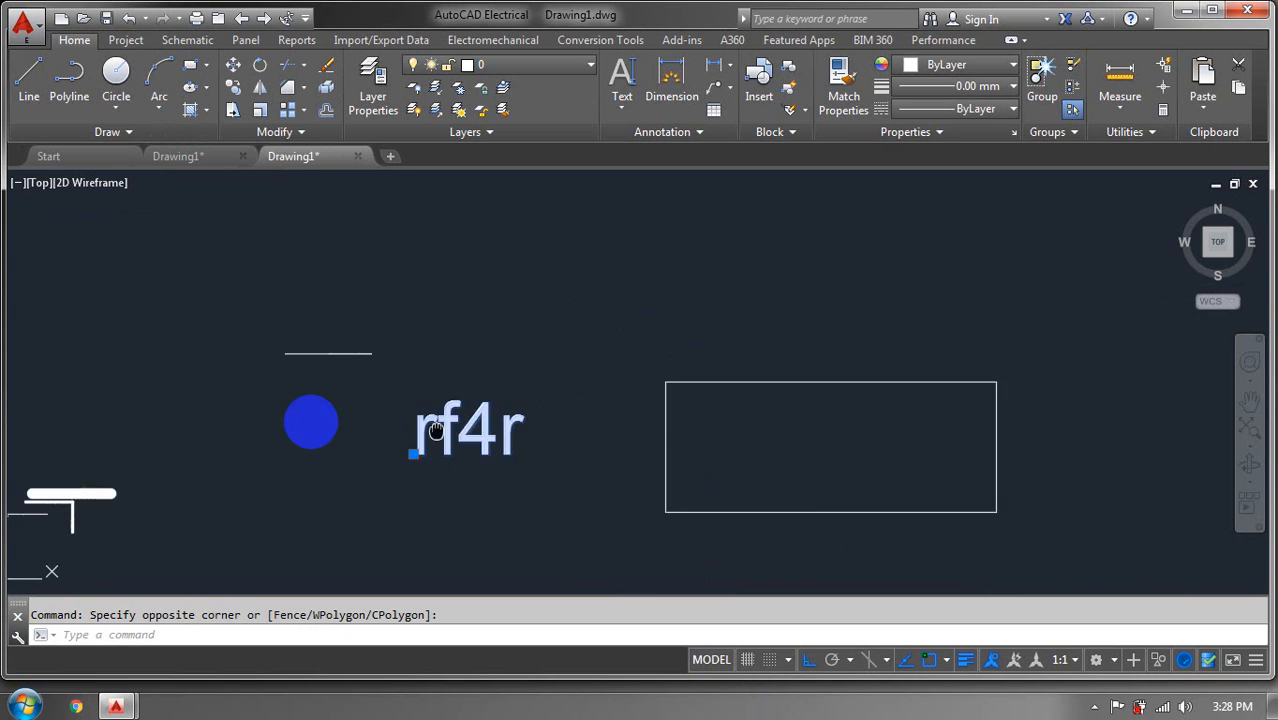
middle_drag(308, 422, 128, 408)
click(626, 112)
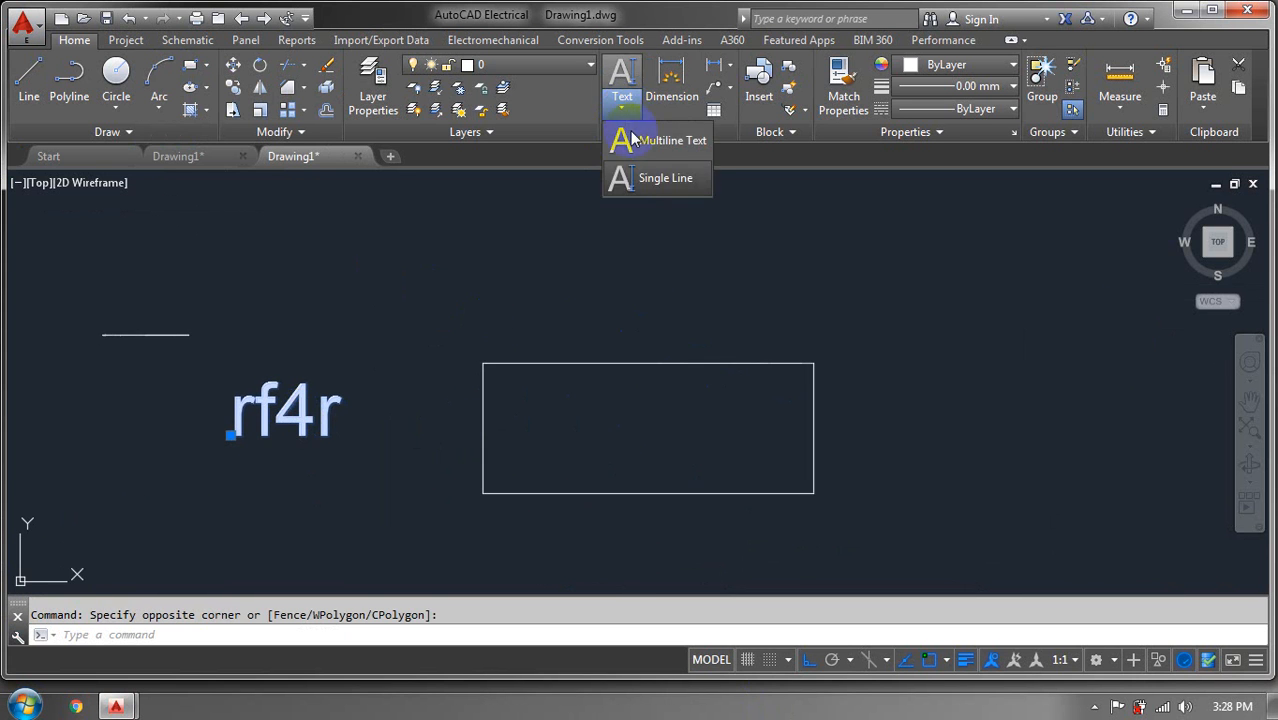
click(656, 180)
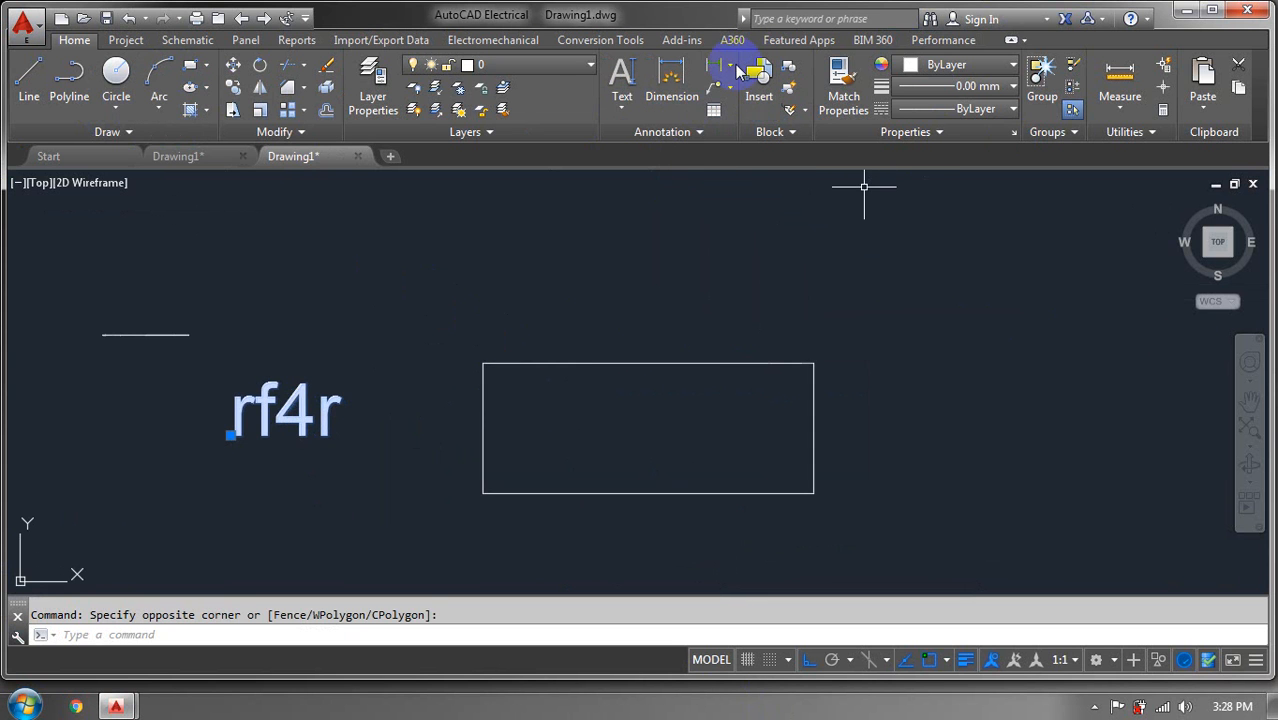
Add a linear dimension for the rectangle's width between its two upper corners, placed just above the upper edge
click(713, 66)
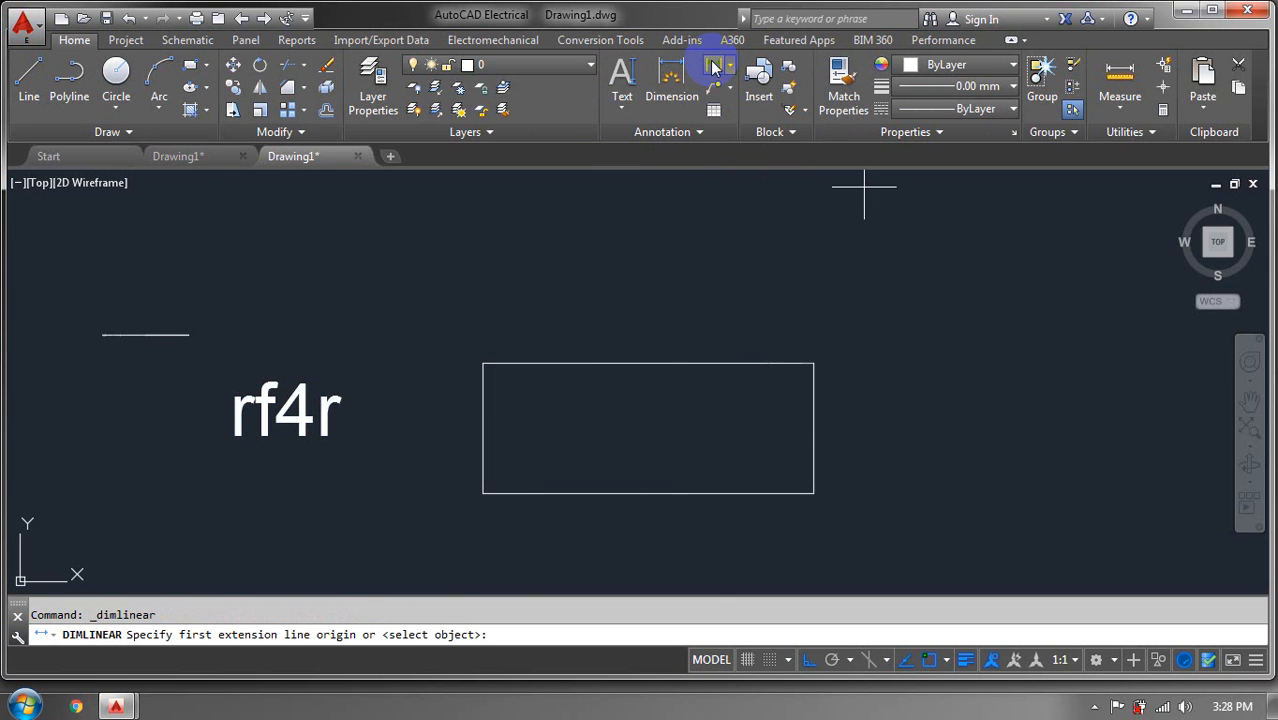
click(482, 363)
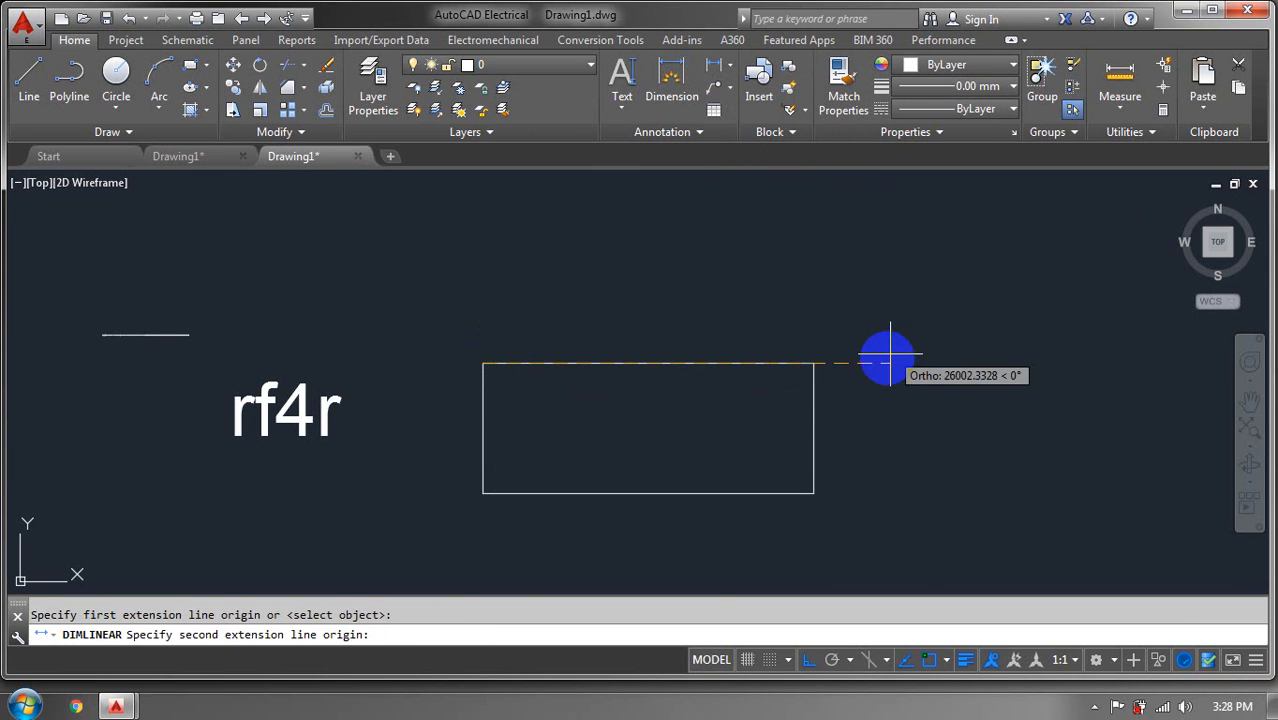
click(814, 363)
click(813, 340)
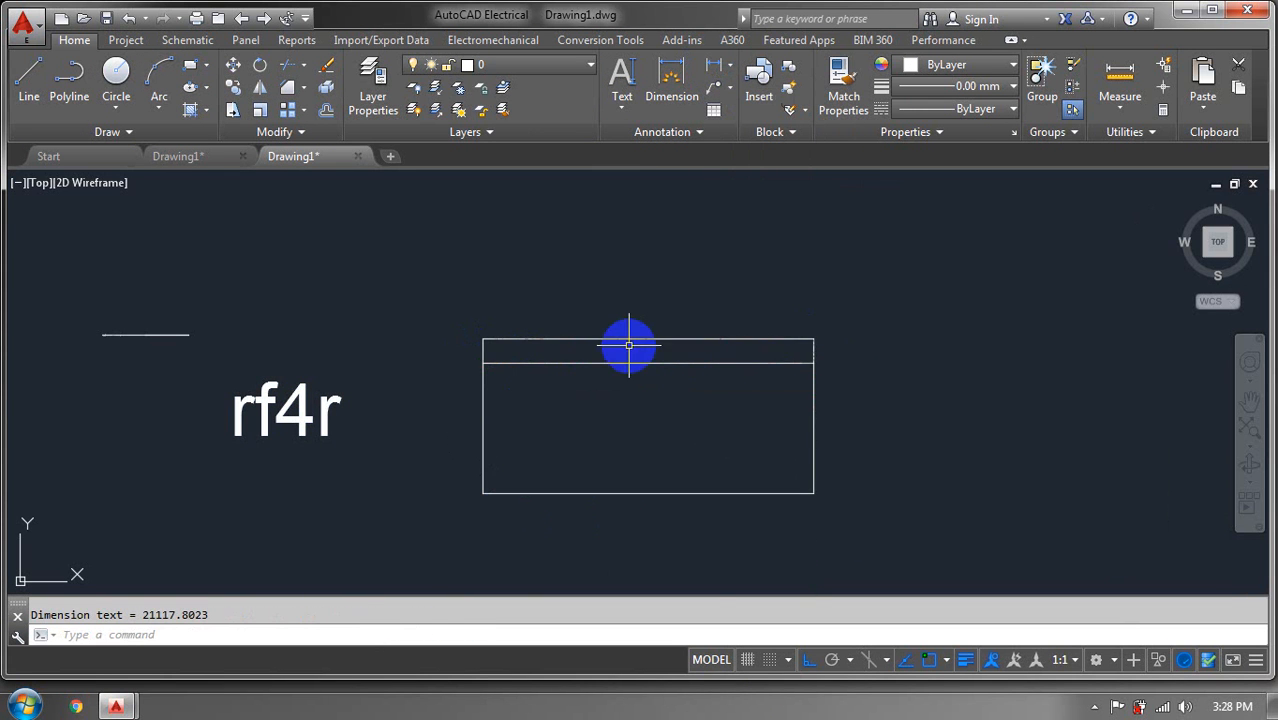
Set the arrow size of the Standard dimension style to 3
scroll(630, 350, up, 8)
scroll(563, 264, up, 2)
middle_drag(563, 264, 566, 303)
scroll(573, 348, down, 10)
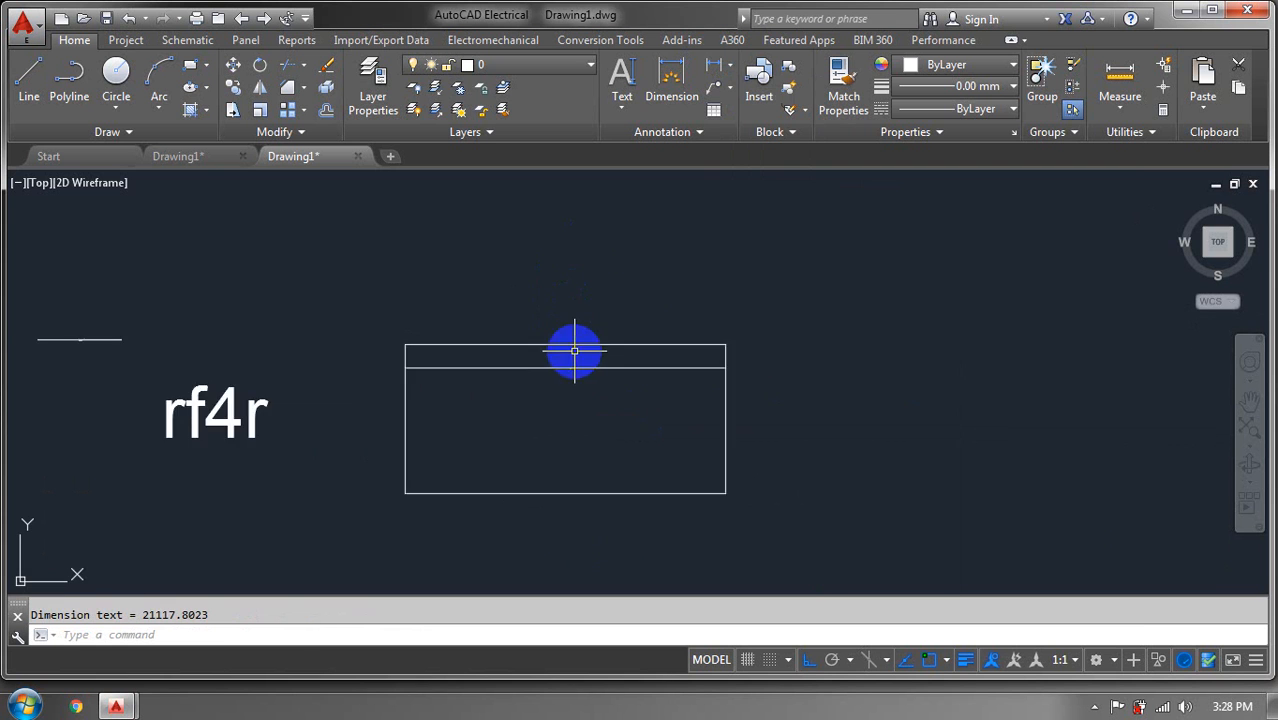
mouse_move(573, 349)
middle_down()
mouse_move(611, 346)
mouse_move(685, 371)
middle_up()
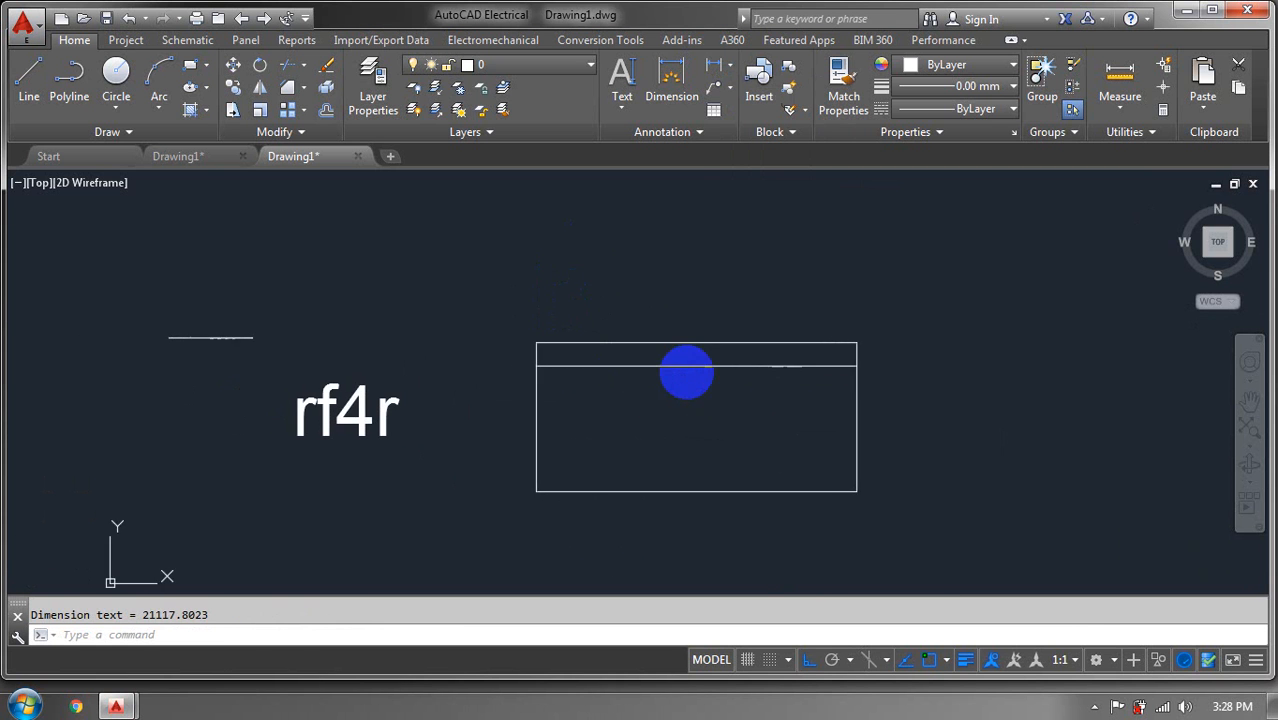
click(667, 132)
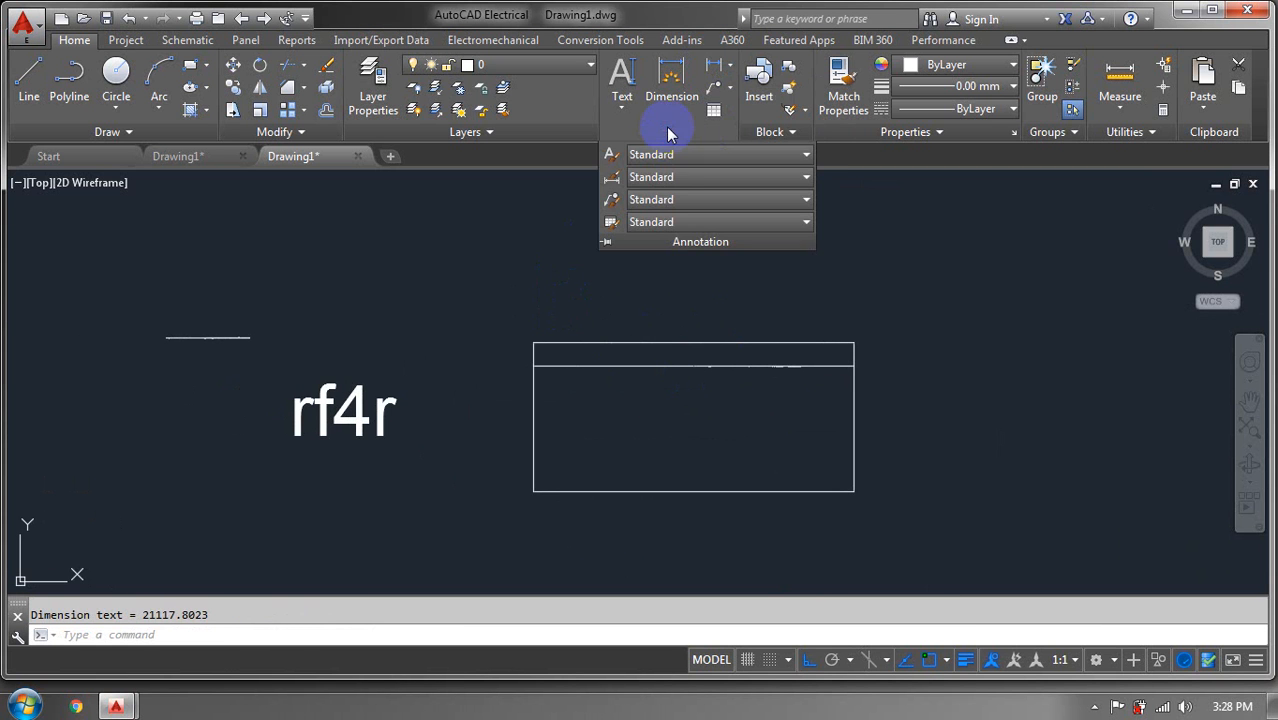
click(610, 181)
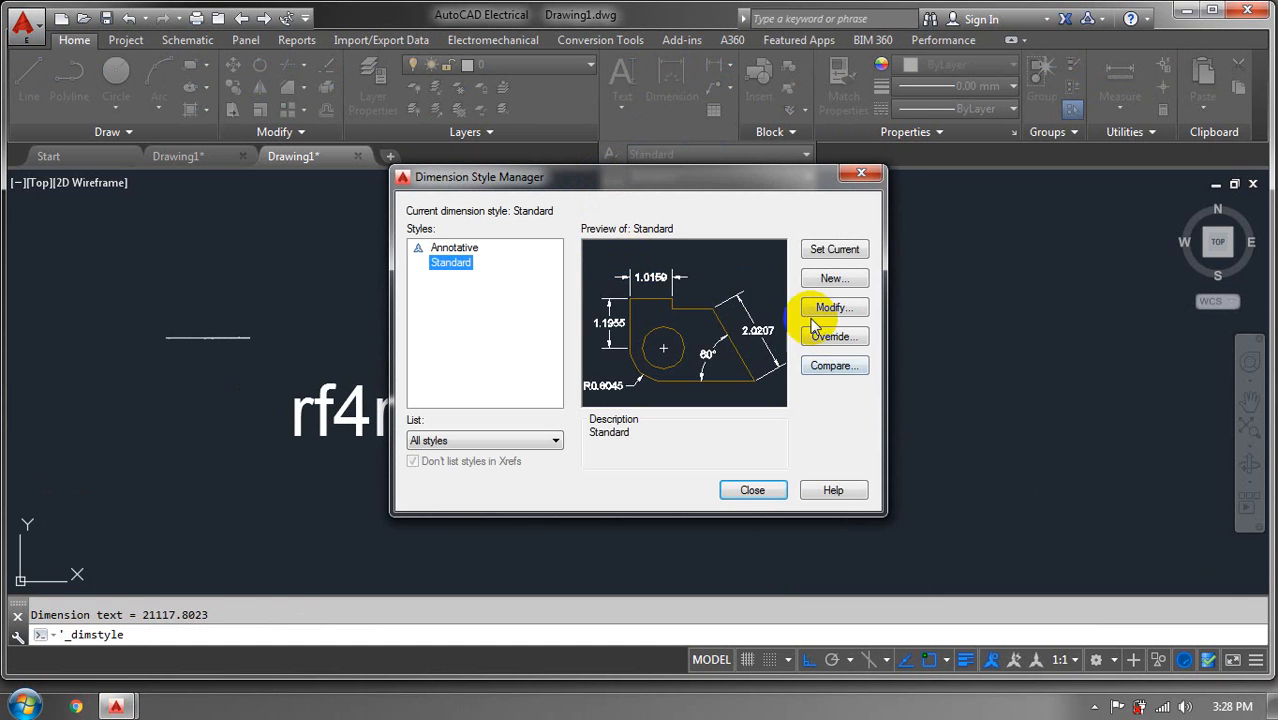
click(833, 307)
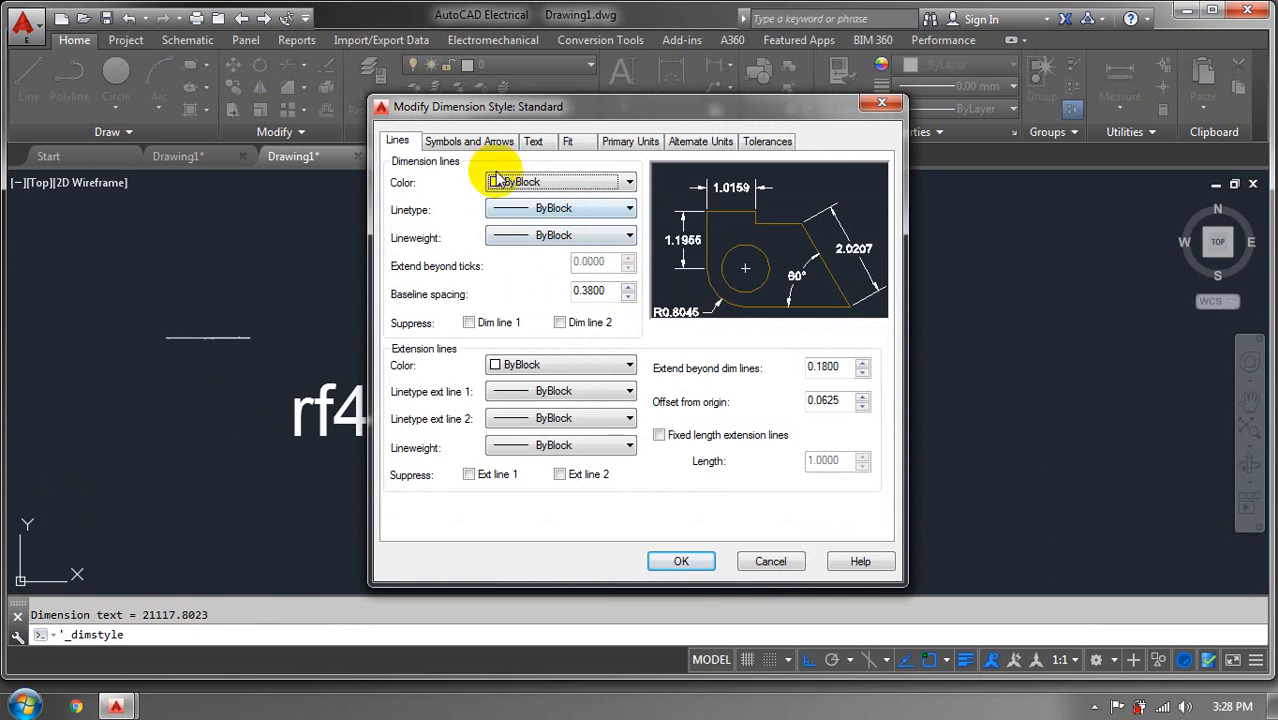
click(470, 140)
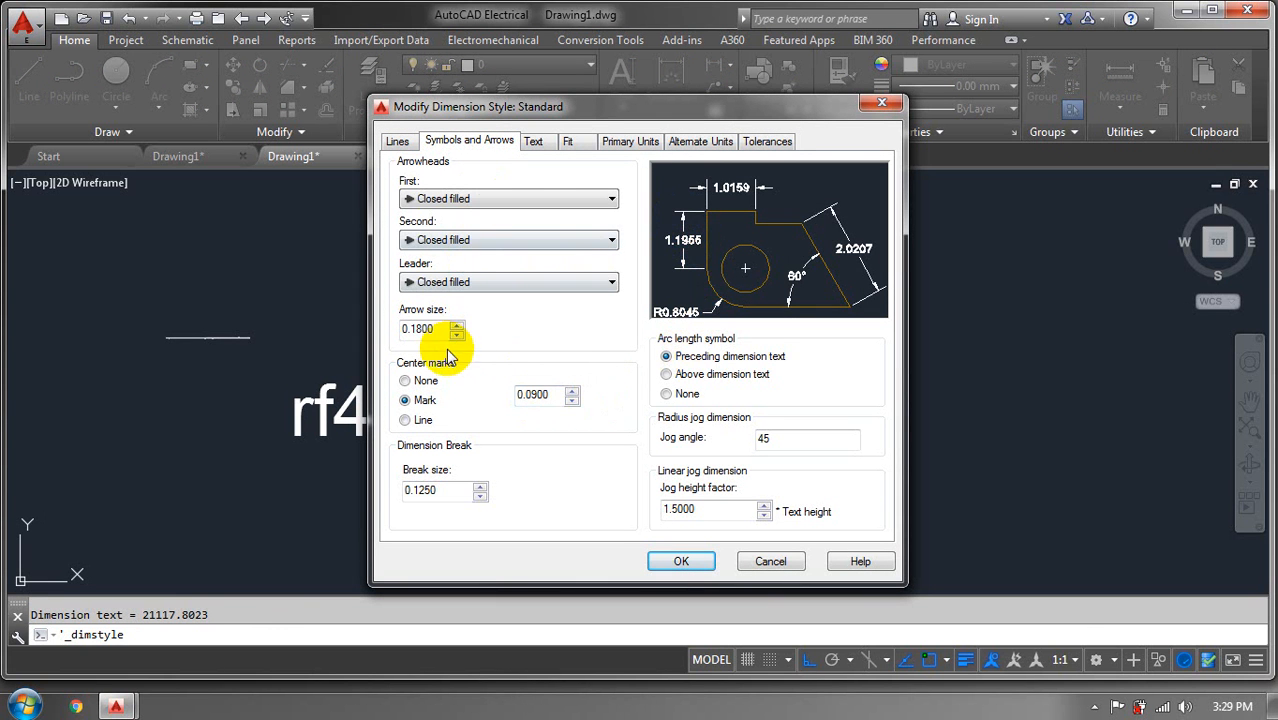
click(425, 329)
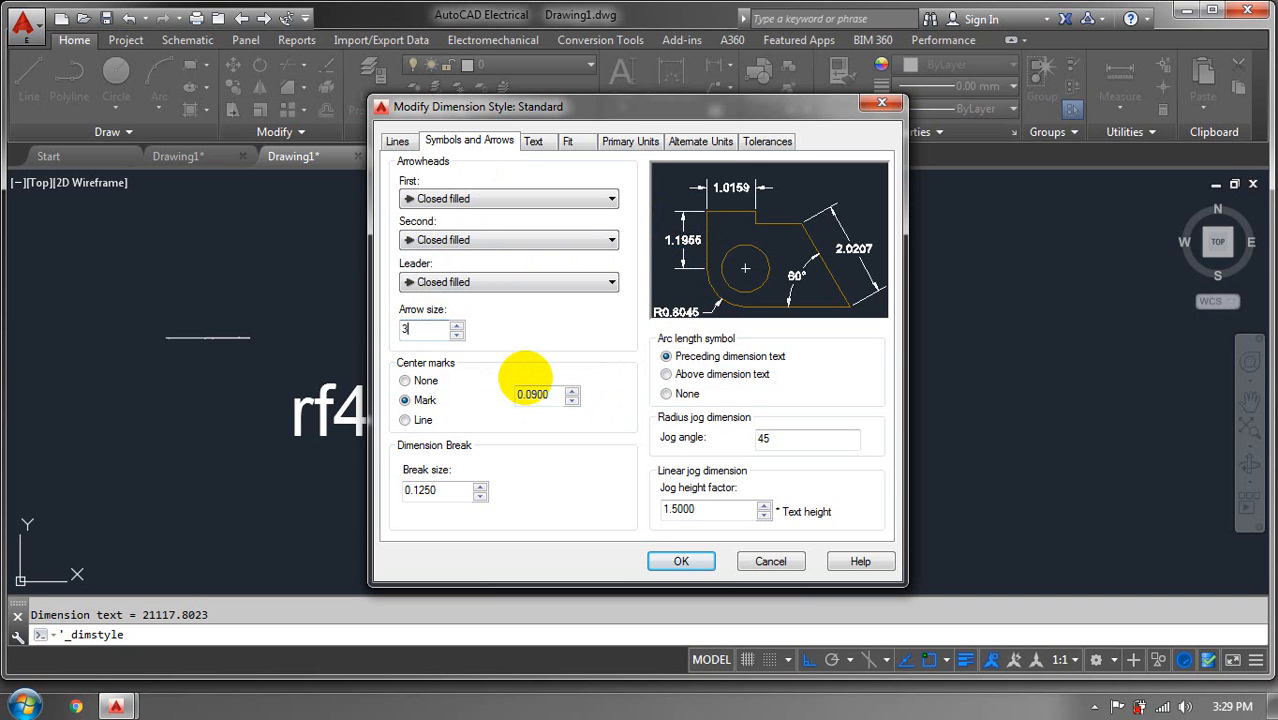
click(679, 563)
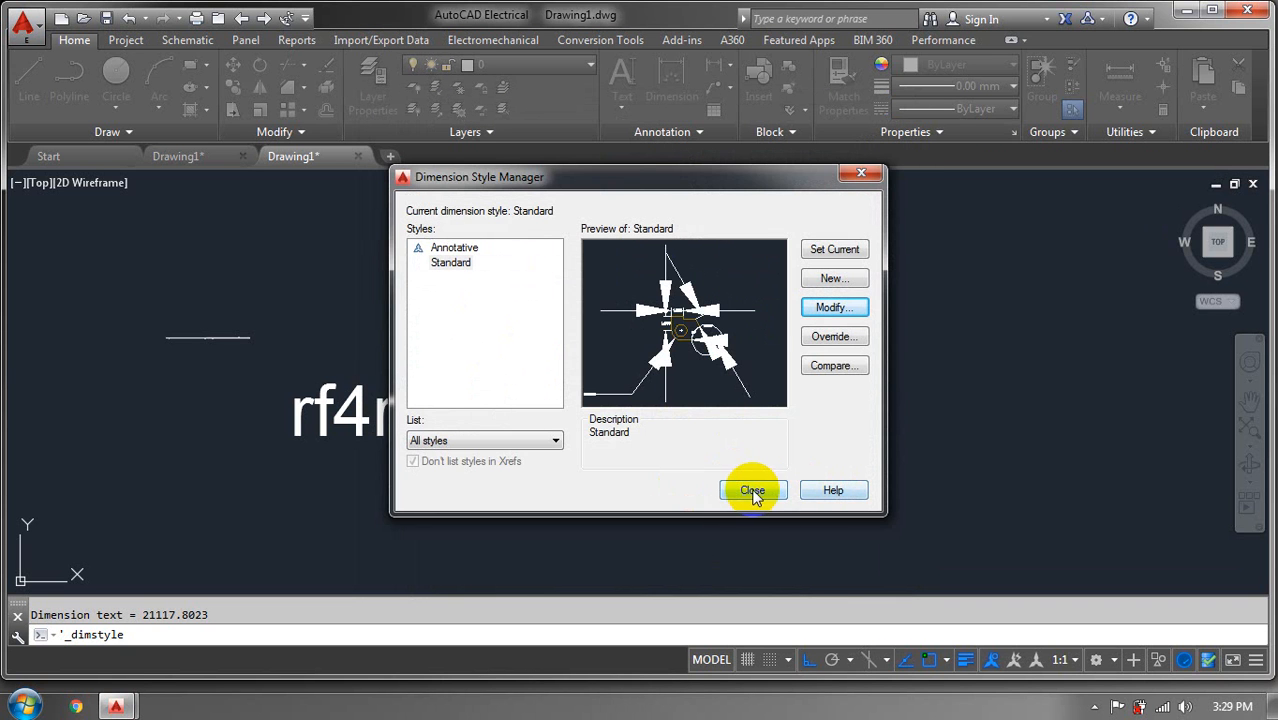
Set the text height of the Standard dimension style to 3
click(833, 308)
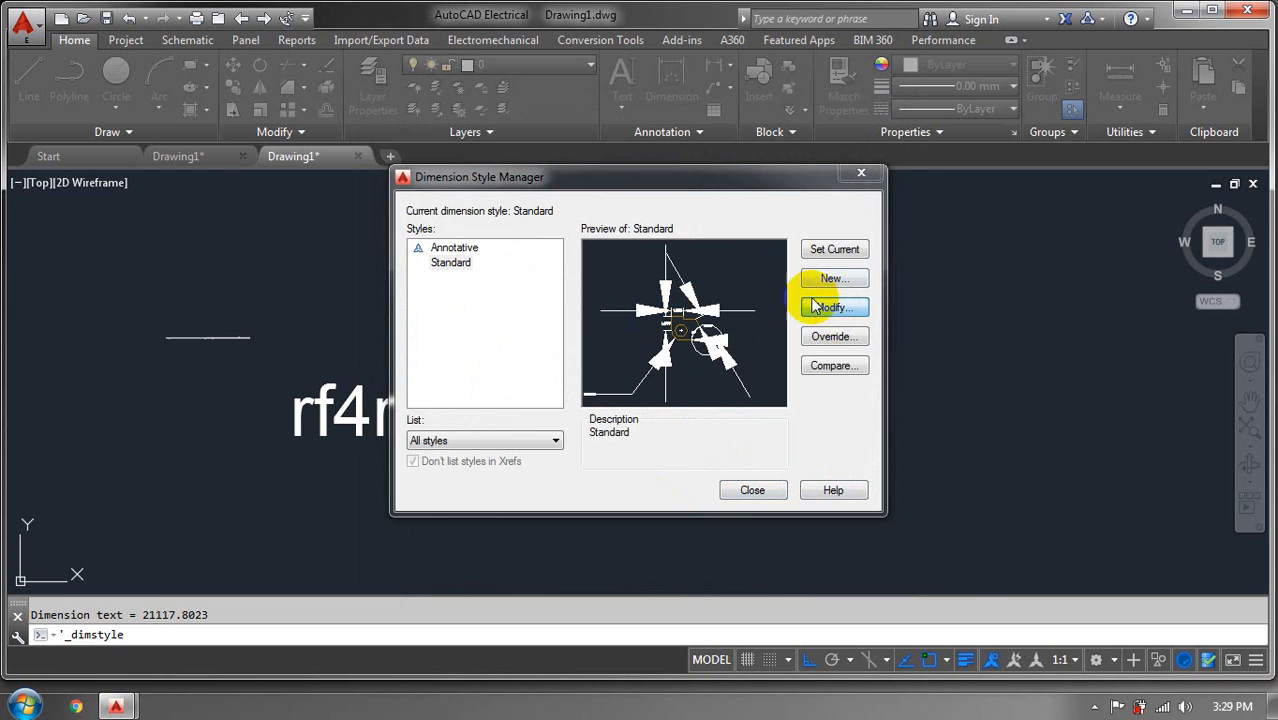
click(535, 143)
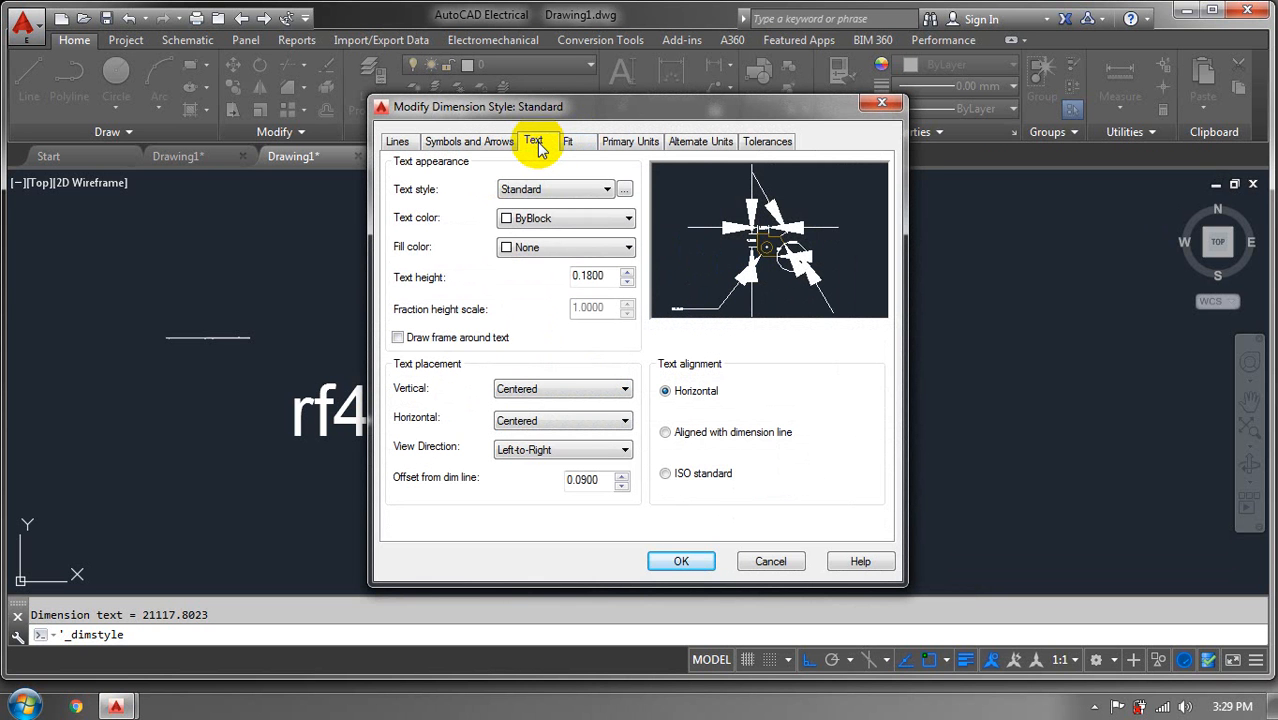
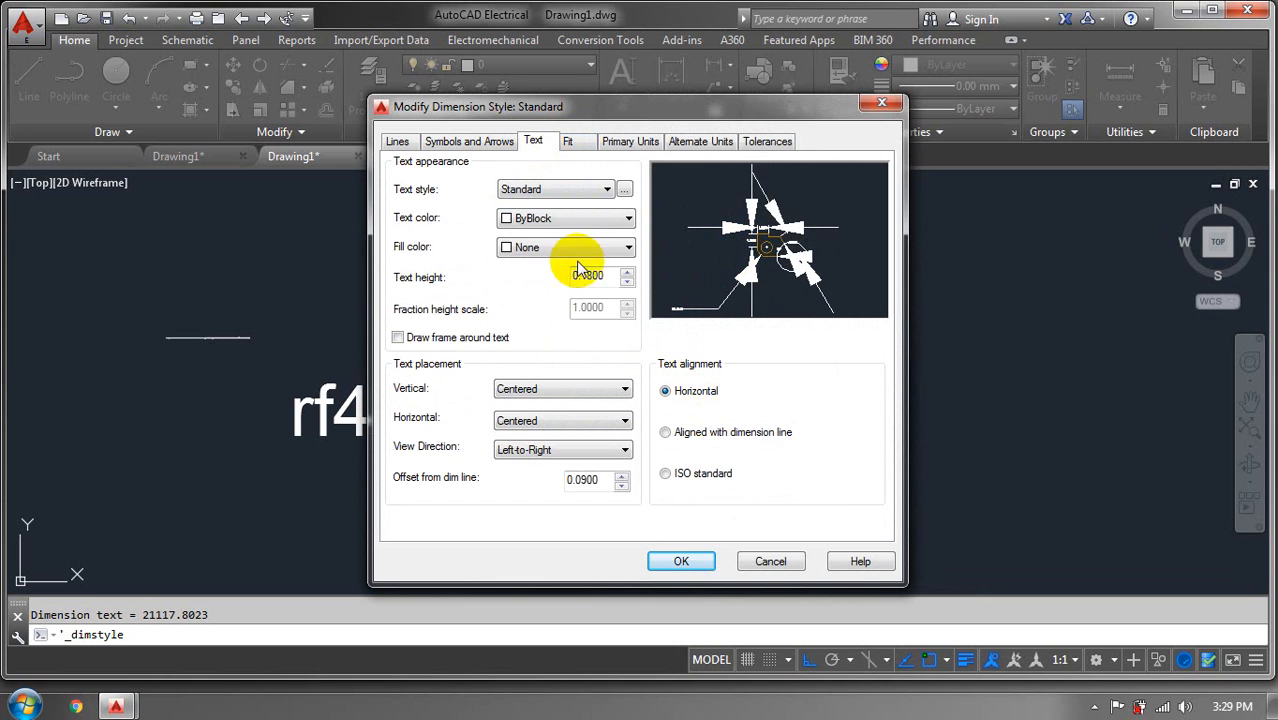
key(BackSpace)
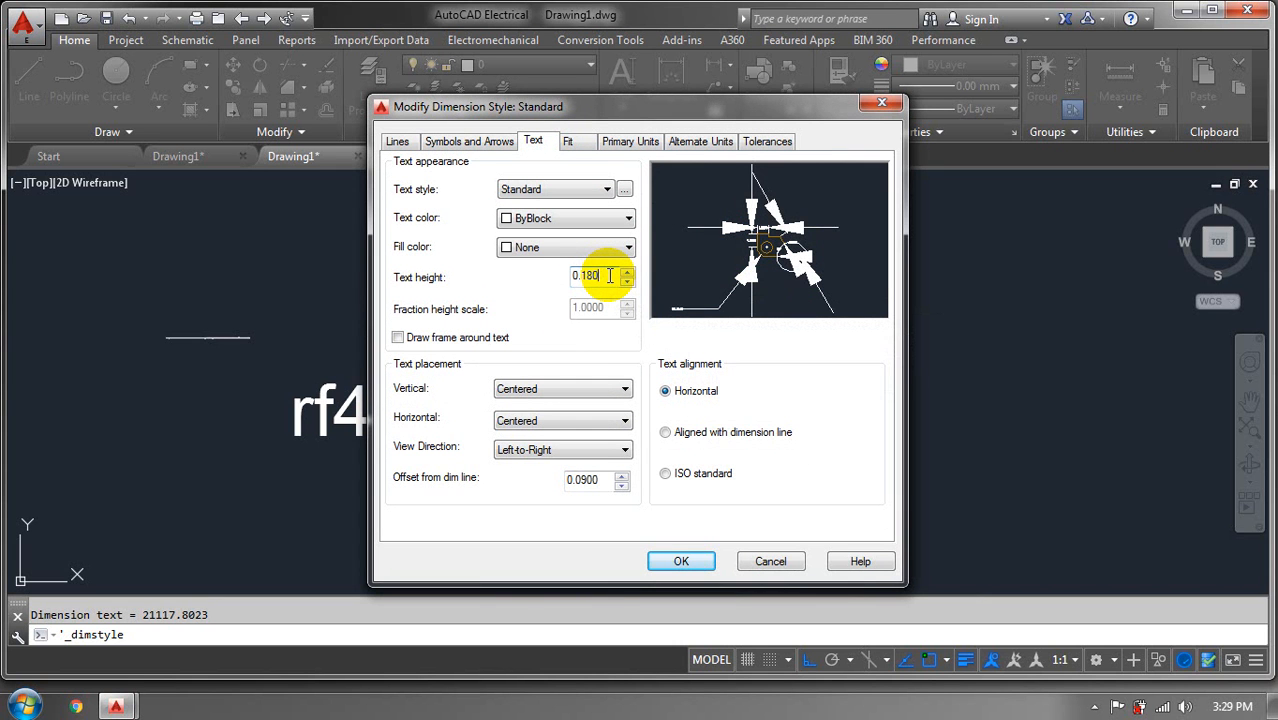
text(3)
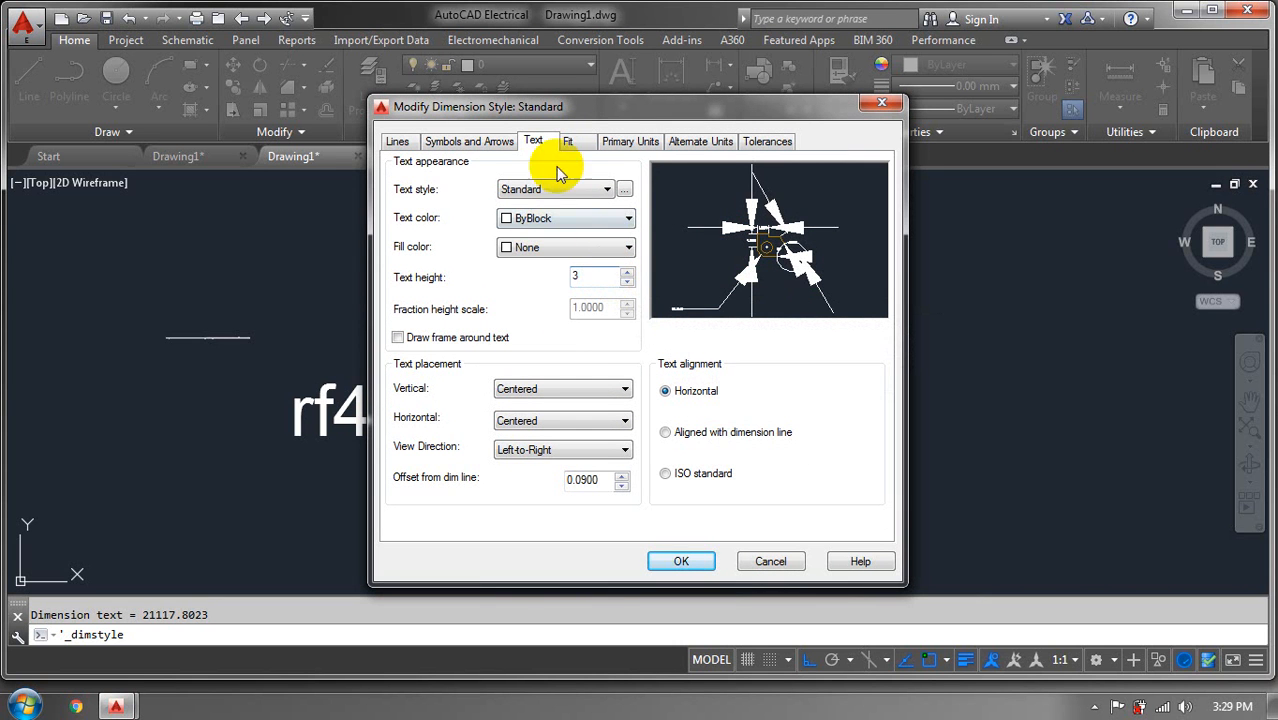
Set the dimension style's linear units to Architectural with whole-inch precision and apply the style changes
click(627, 143)
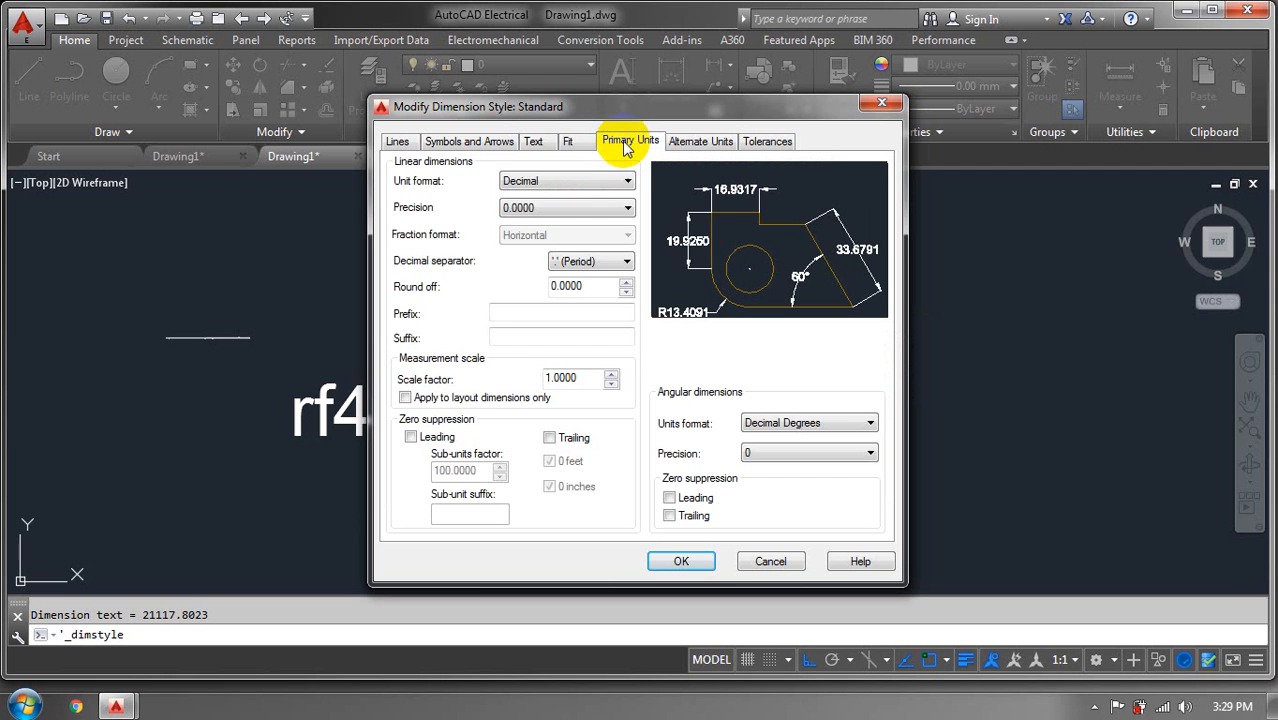
click(593, 183)
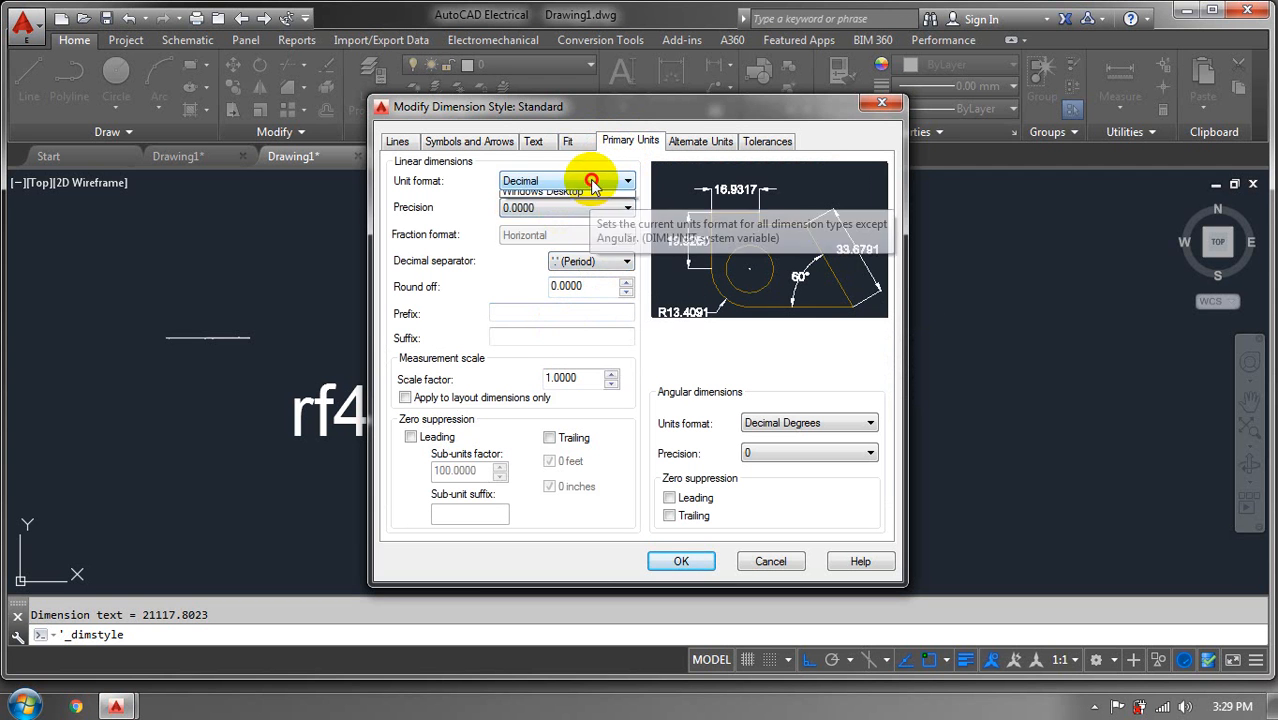
click(570, 244)
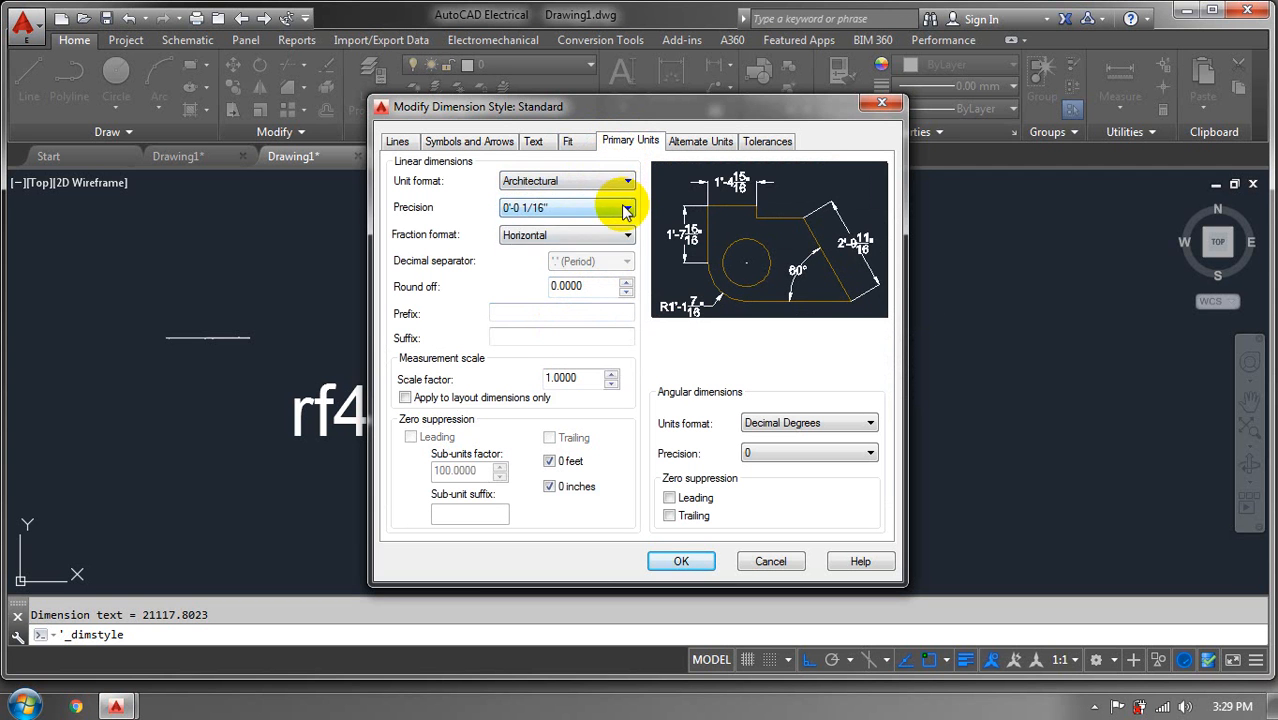
click(626, 208)
click(580, 221)
click(681, 561)
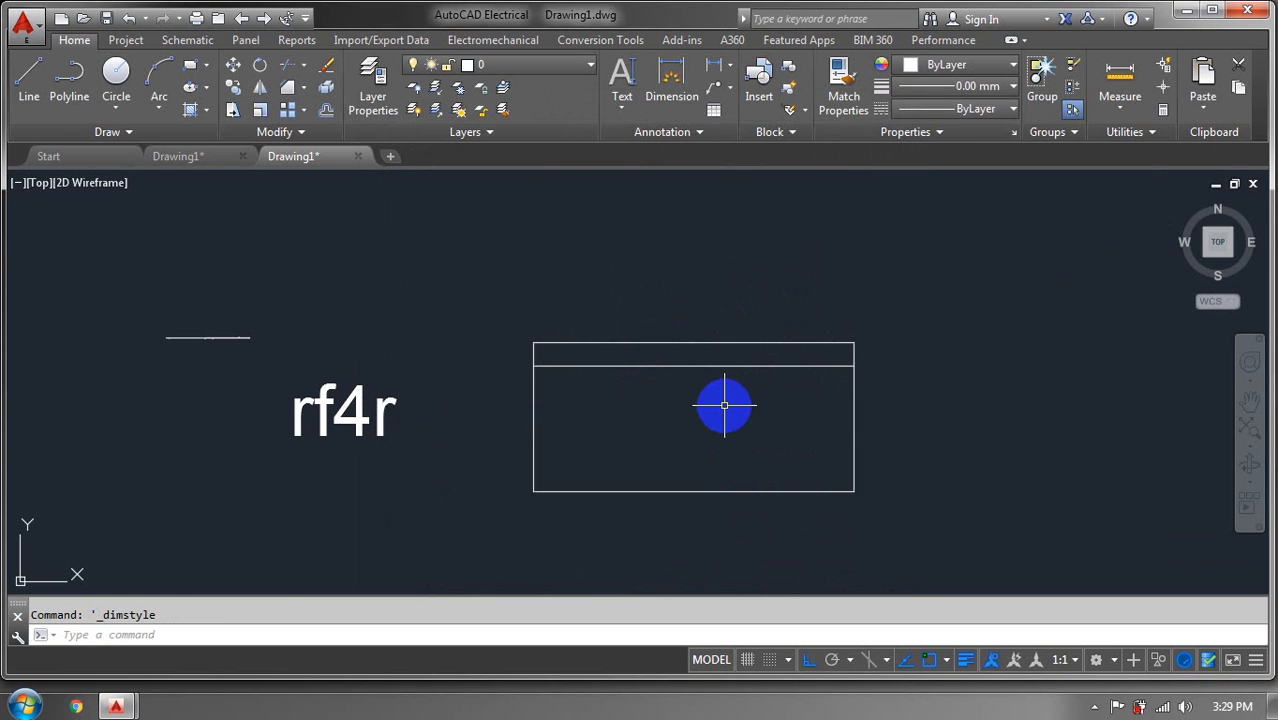
Add a linear dimension for the large rectangle's width between its two lower corners, placed just below the lower edge, and check its text up close
scroll(700, 370, up, 8)
middle_drag(633, 220, 638, 400)
scroll(638, 400, down, 4)
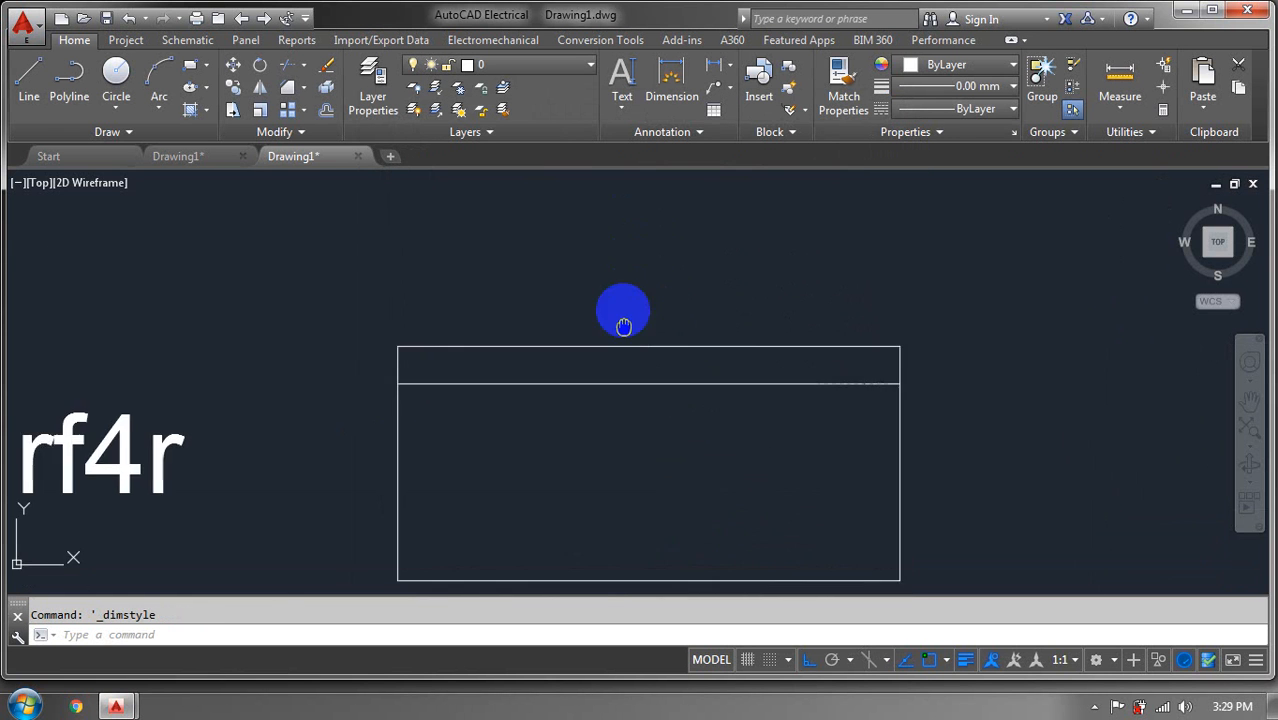
middle_drag(622, 308, 582, 171)
click(714, 66)
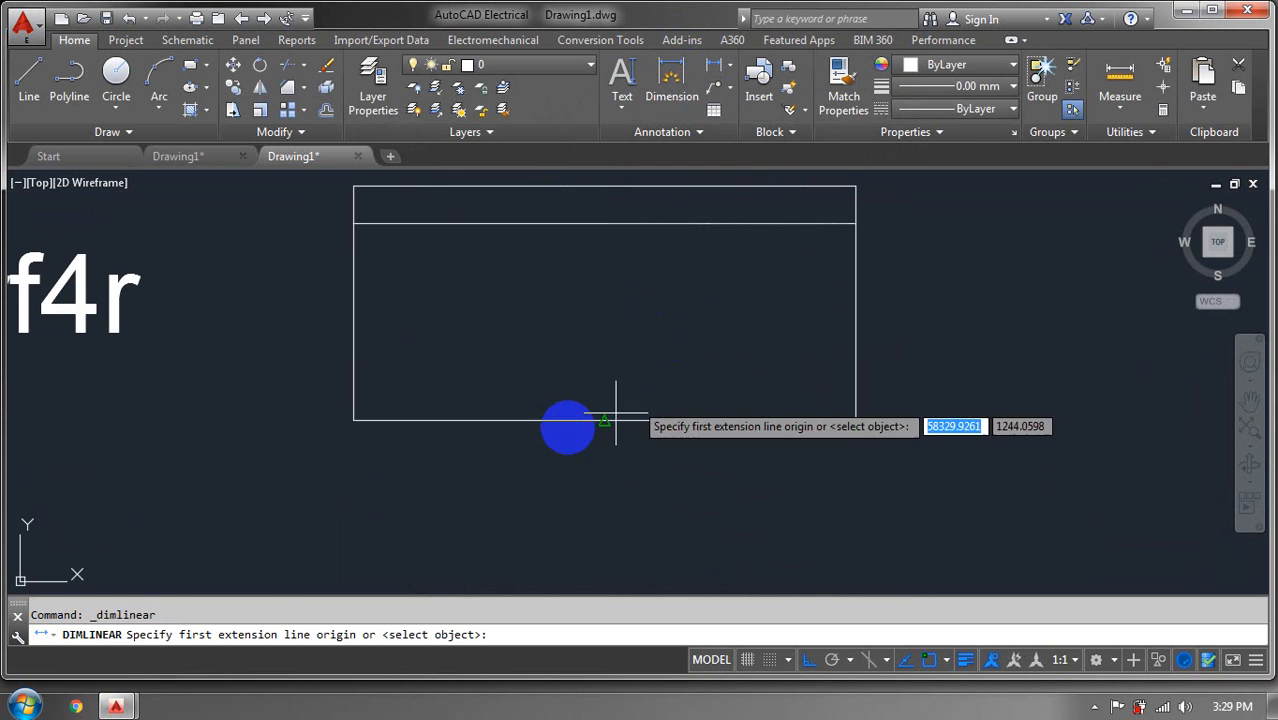
click(354, 420)
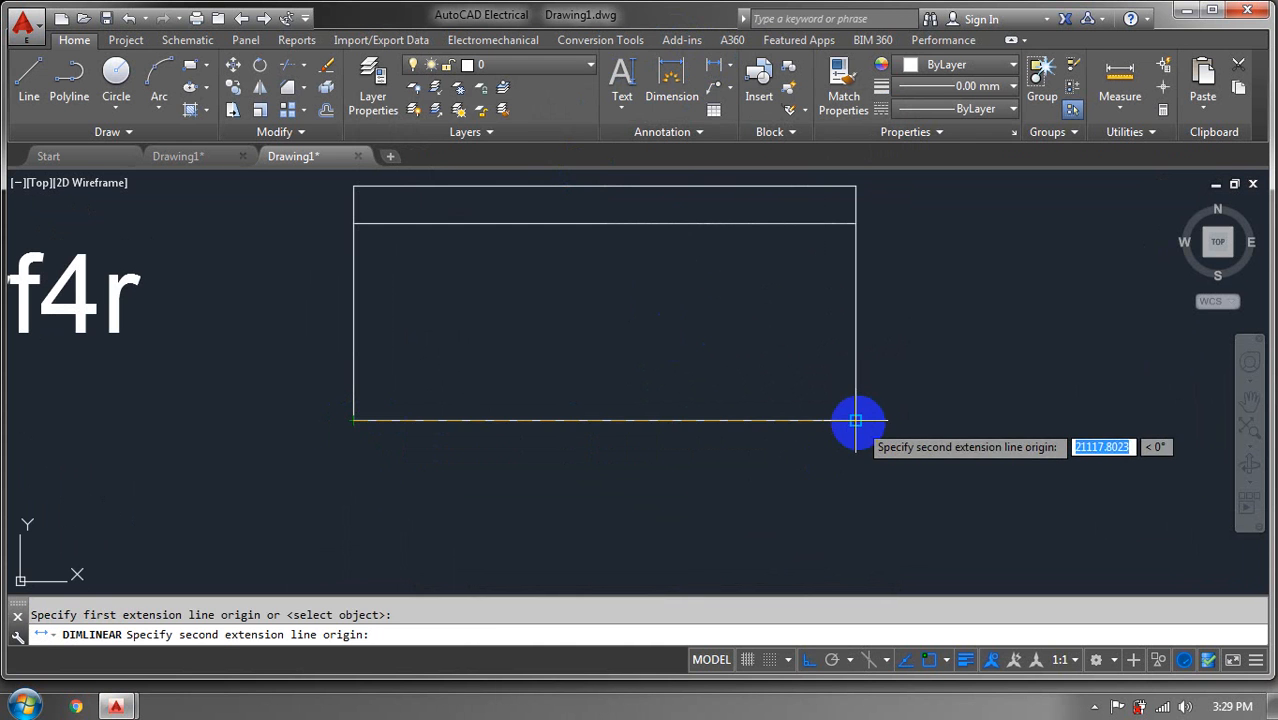
click(856, 421)
click(856, 433)
scroll(627, 447, up, 5)
scroll(627, 447, up, 6)
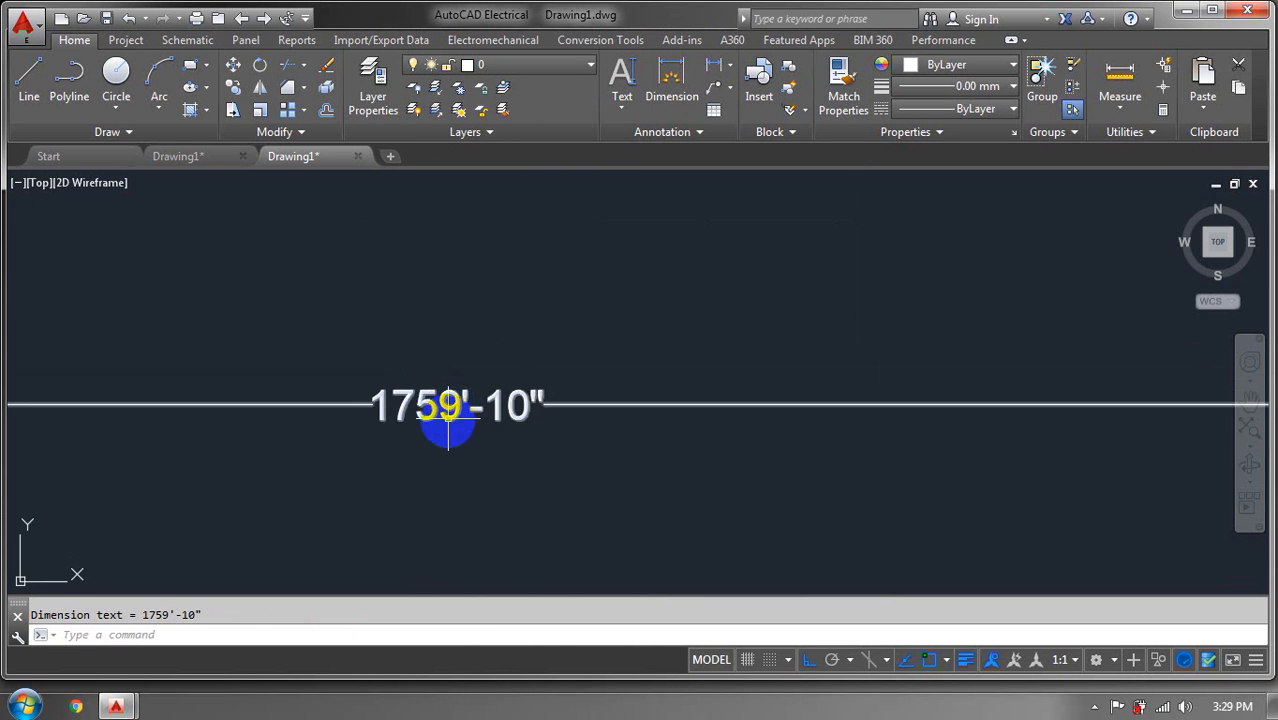
Draw a tiny rectangle inside the large one, below its centre
scroll(448, 420, down, 12)
middle_drag(476, 426, 397, 412)
scroll(376, 407, up, 5)
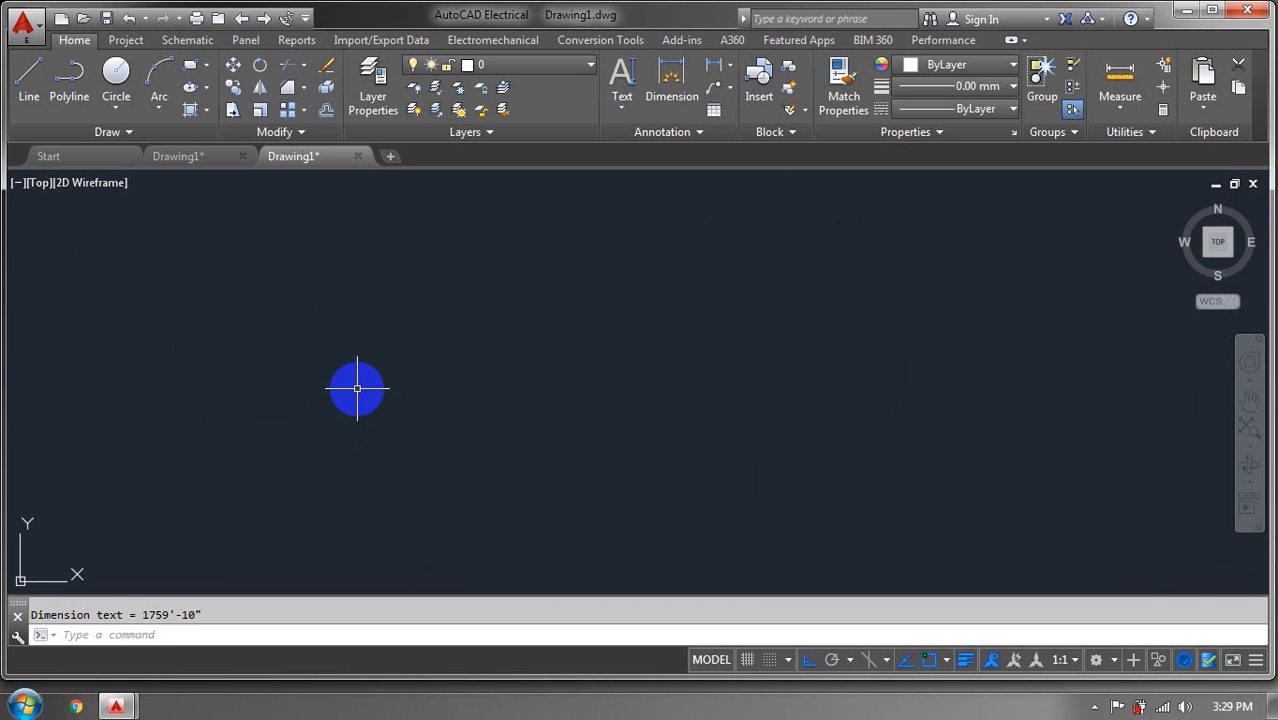
click(190, 66)
click(404, 307)
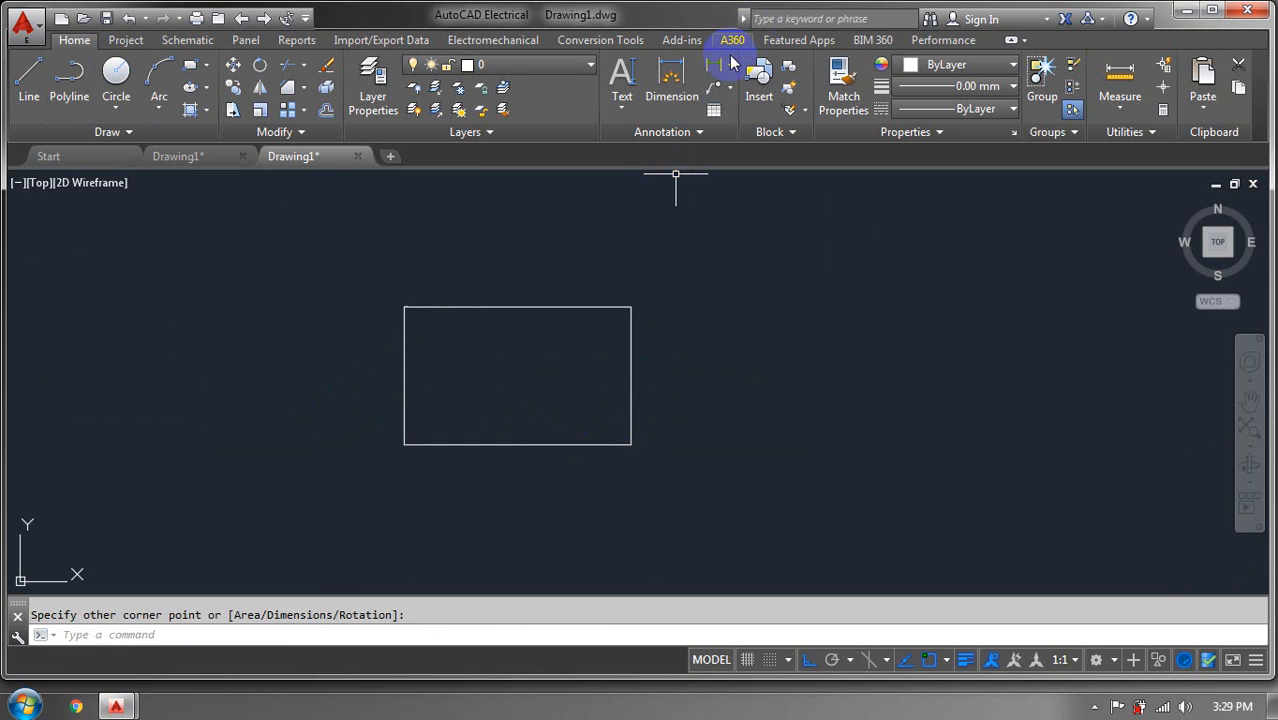
Try to add a linear dimension between the tiny rectangle's two upper corners, and compare the dimension's size with the rectangle
click(693, 98)
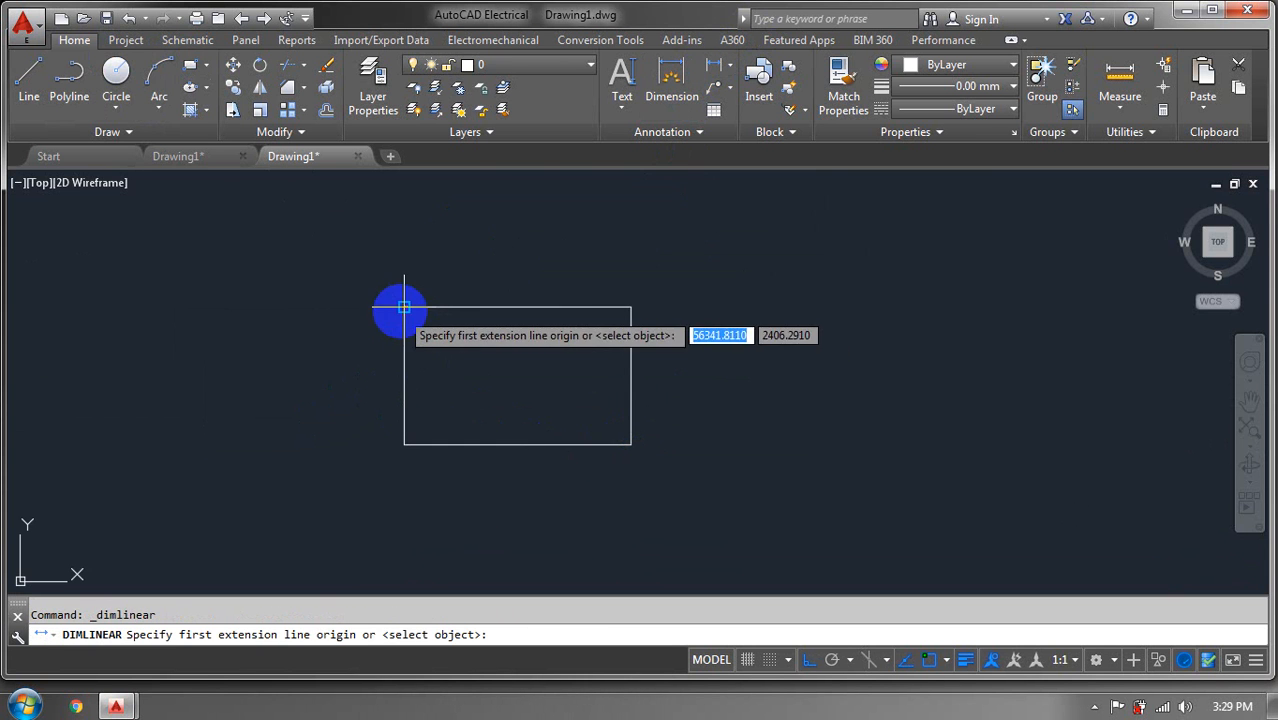
click(404, 307)
click(628, 307)
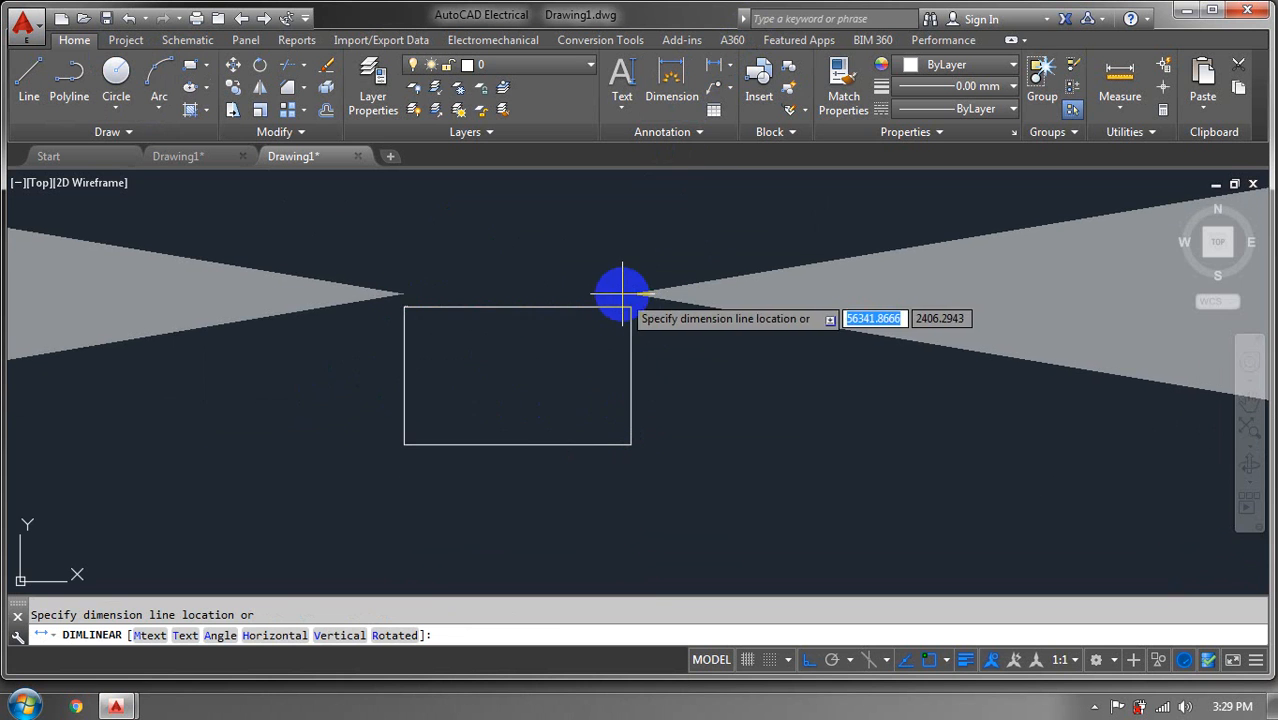
scroll(616, 302, up, 4)
scroll(617, 323, down, 6)
scroll(616, 323, down, 5)
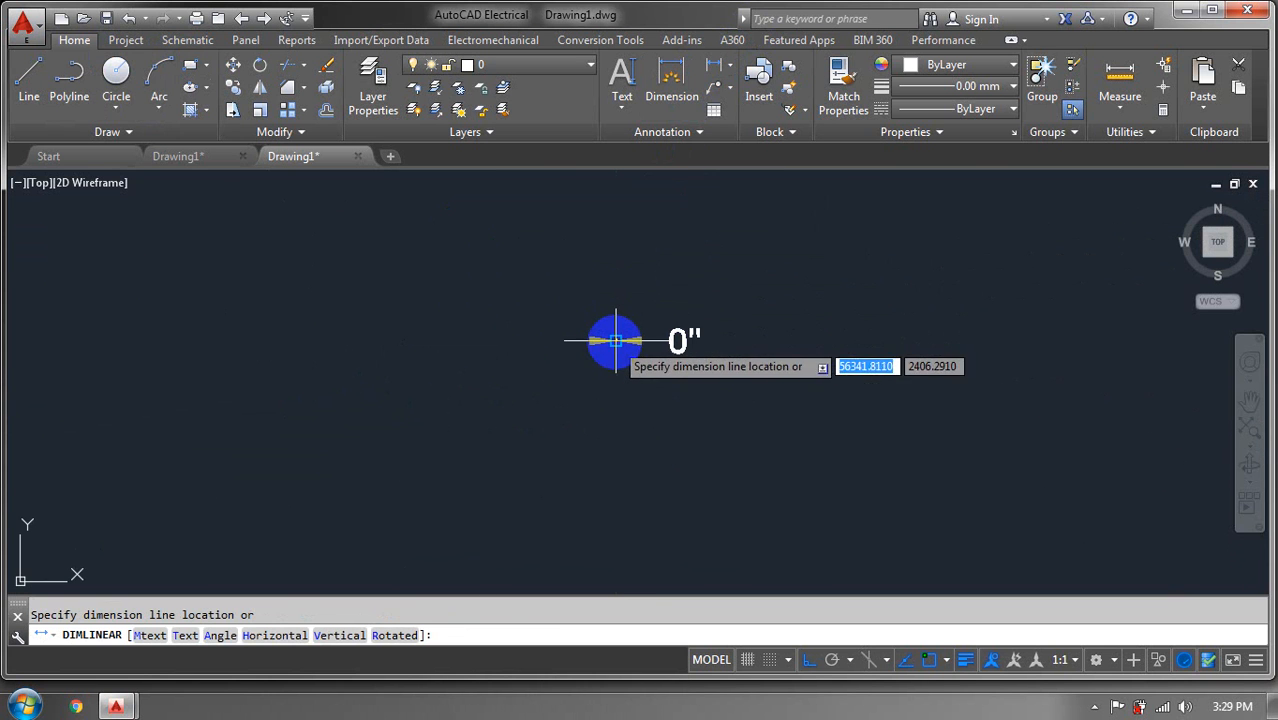
key(Escape)
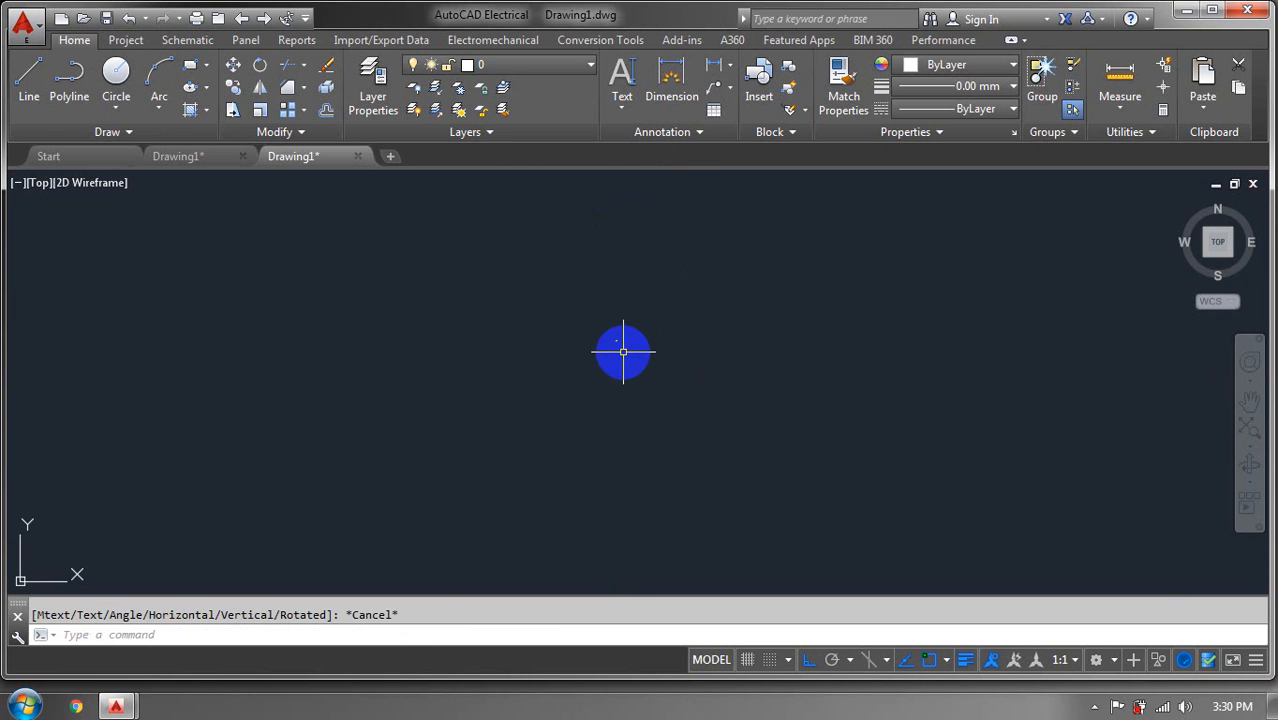
Erase the tiny rectangle inside the large rectangle
scroll(614, 390, up, 10)
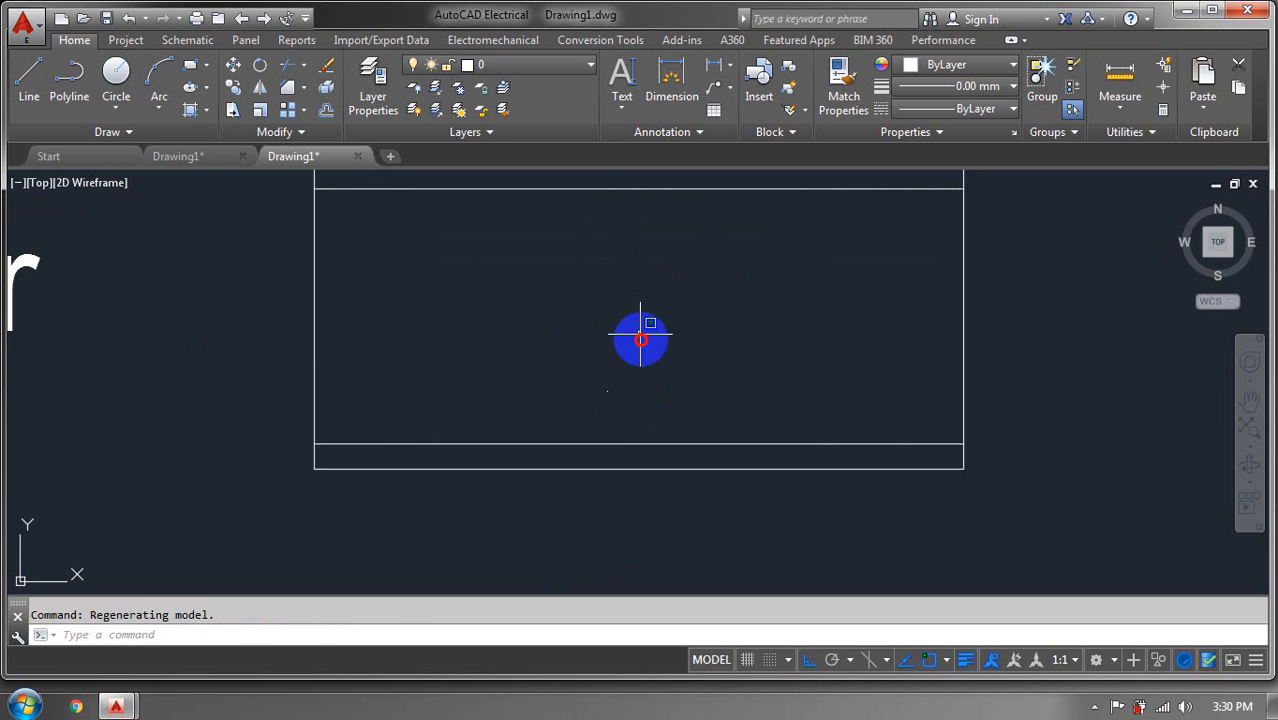
click(607, 391)
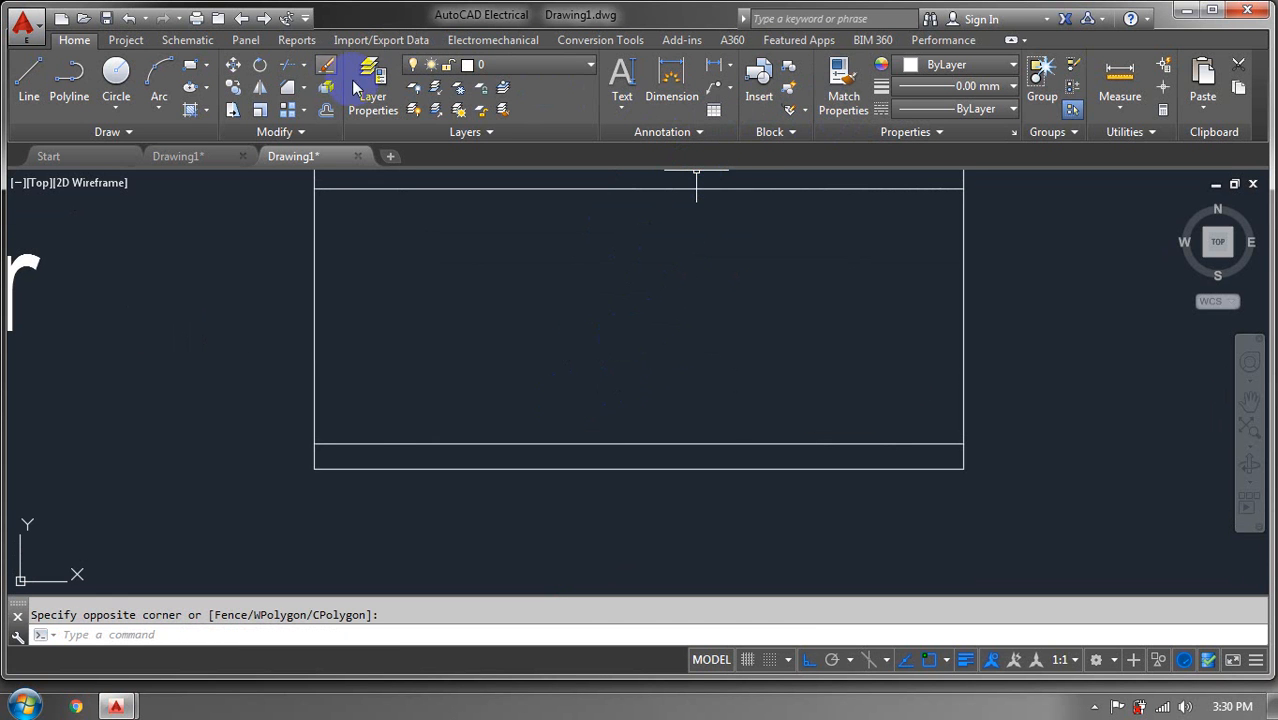
click(327, 66)
Draw a new rectangle to the right of the large one, roughly half as wide
middle_drag(759, 277, 9, 391)
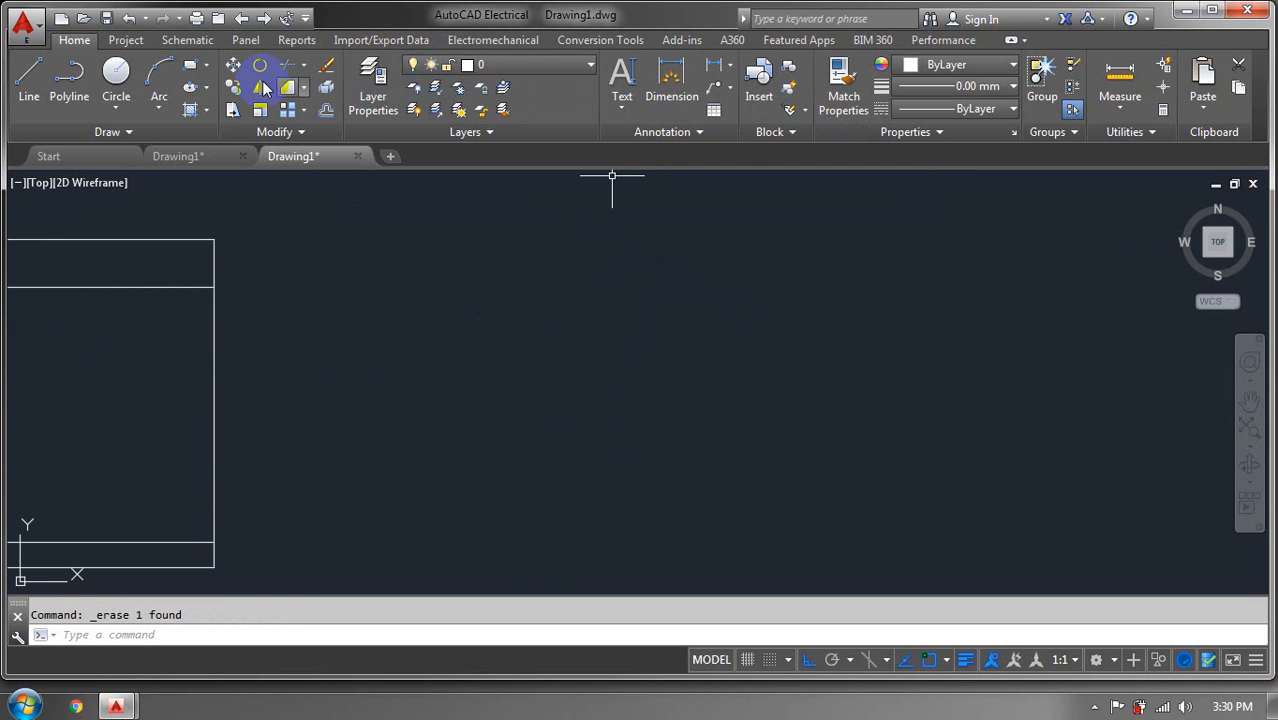
click(190, 66)
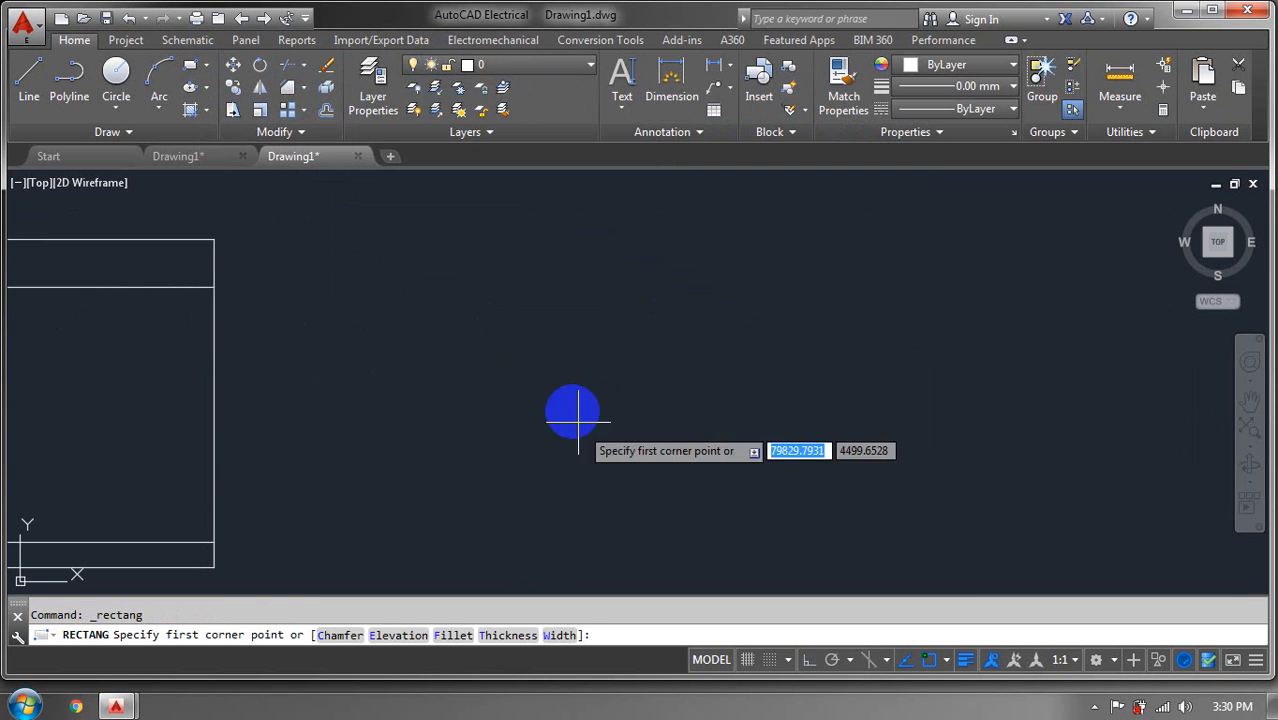
click(543, 355)
click(860, 512)
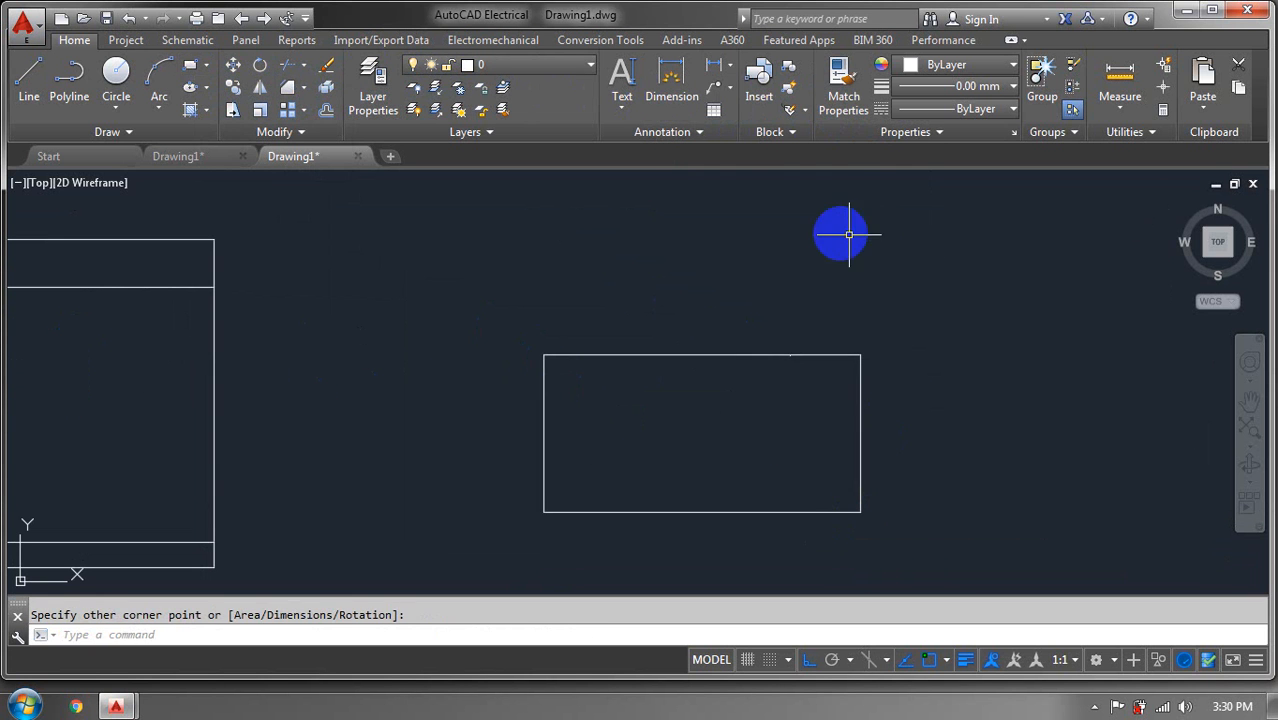
click(730, 64)
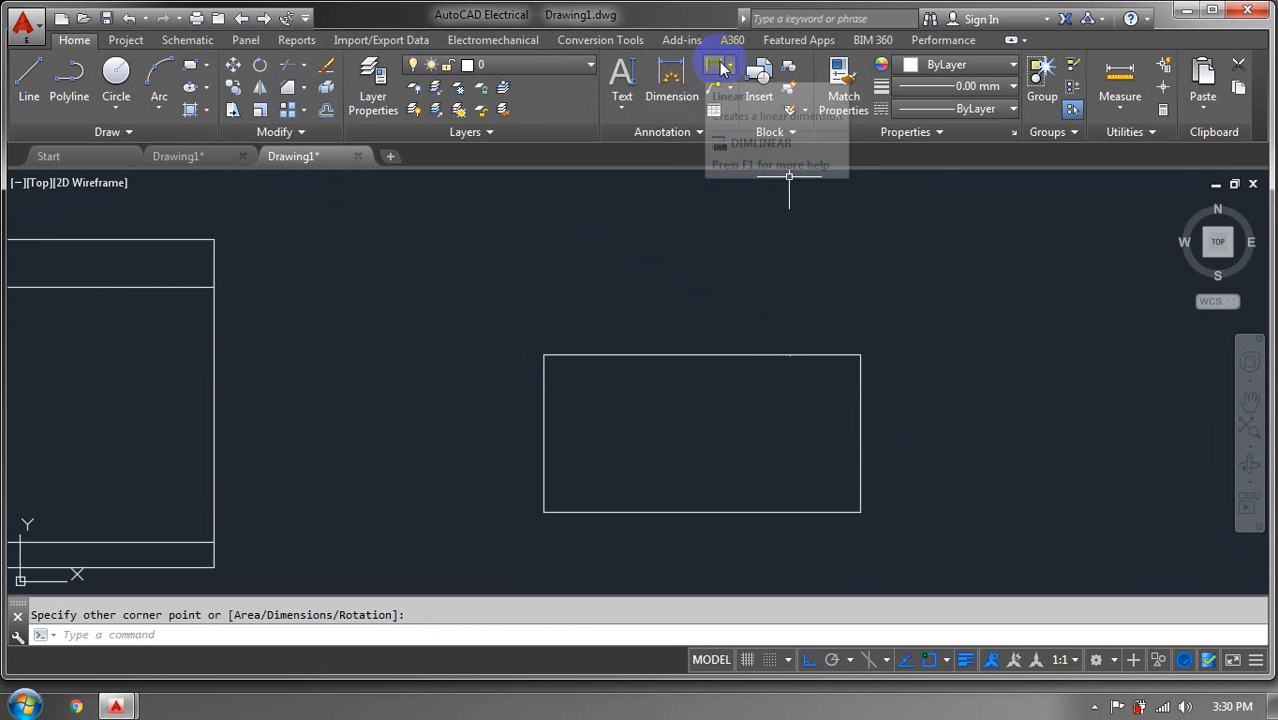
click(740, 85)
click(543, 355)
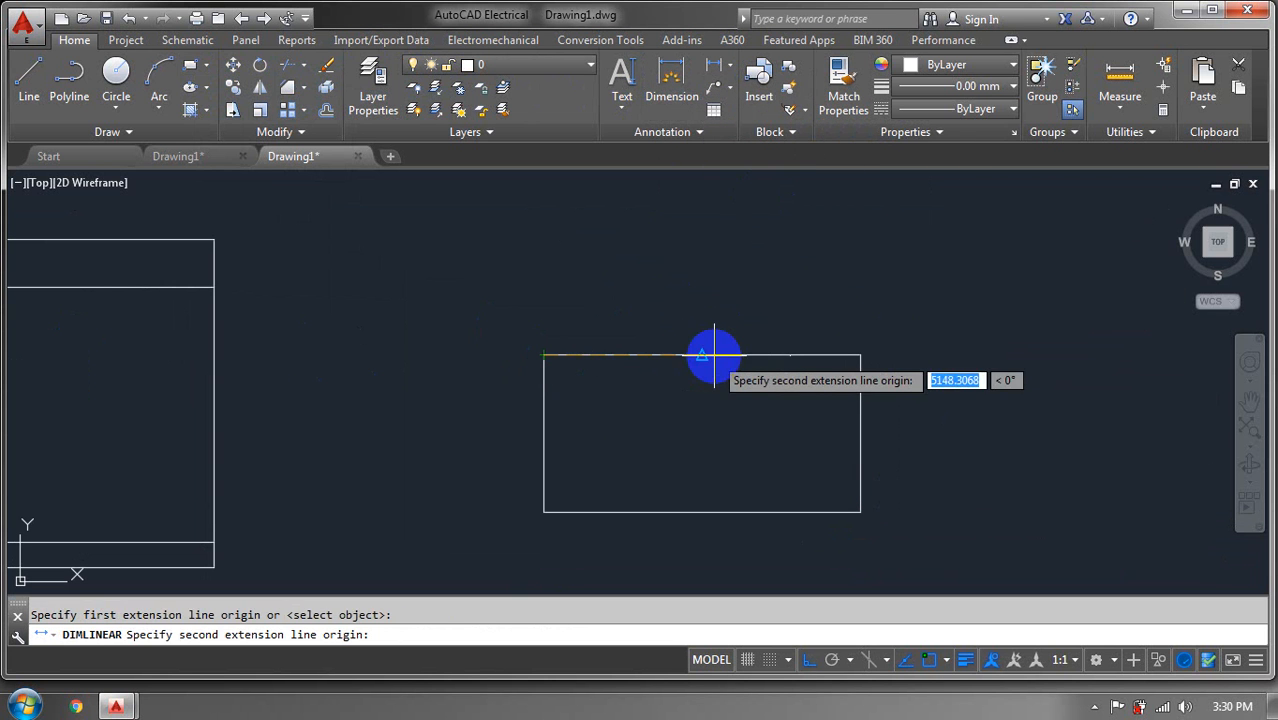
key(Escape)
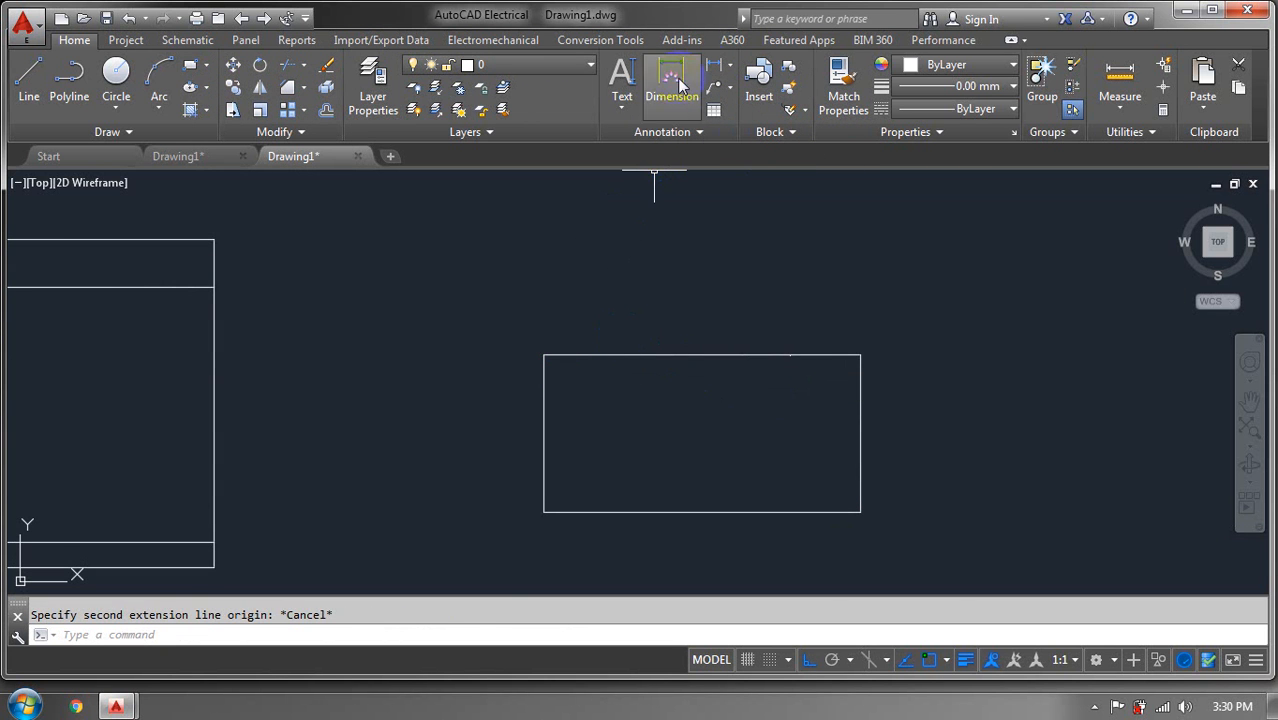
Add a linear dimension along the new rectangle's upper edge, just above it, and inspect its text size
click(714, 66)
click(543, 355)
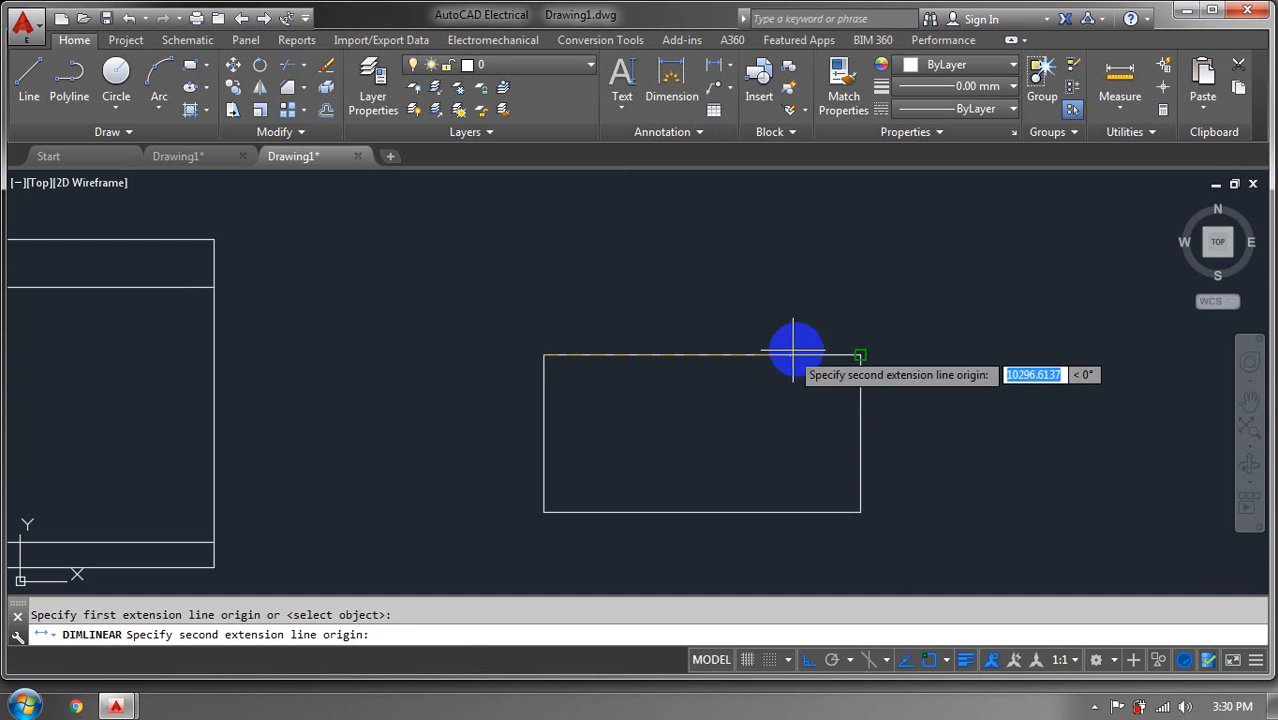
click(852, 354)
click(772, 347)
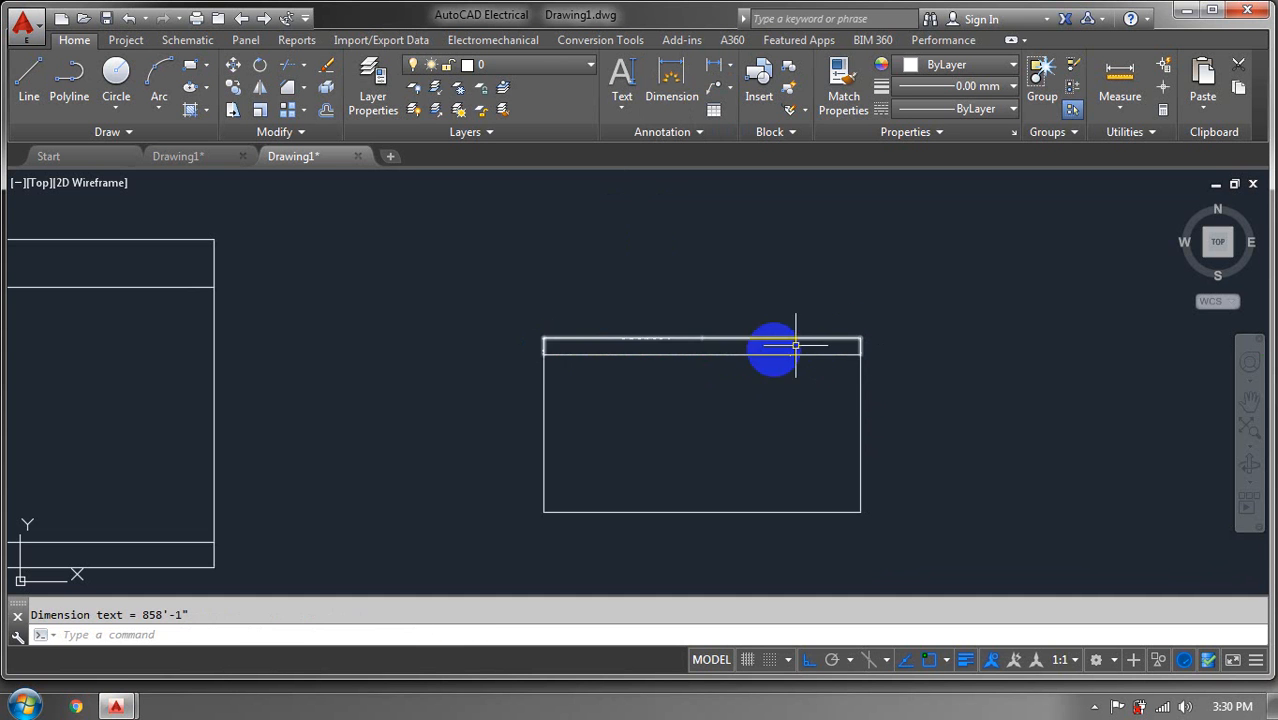
scroll(720, 360, up, 6)
scroll(541, 180, up, 6)
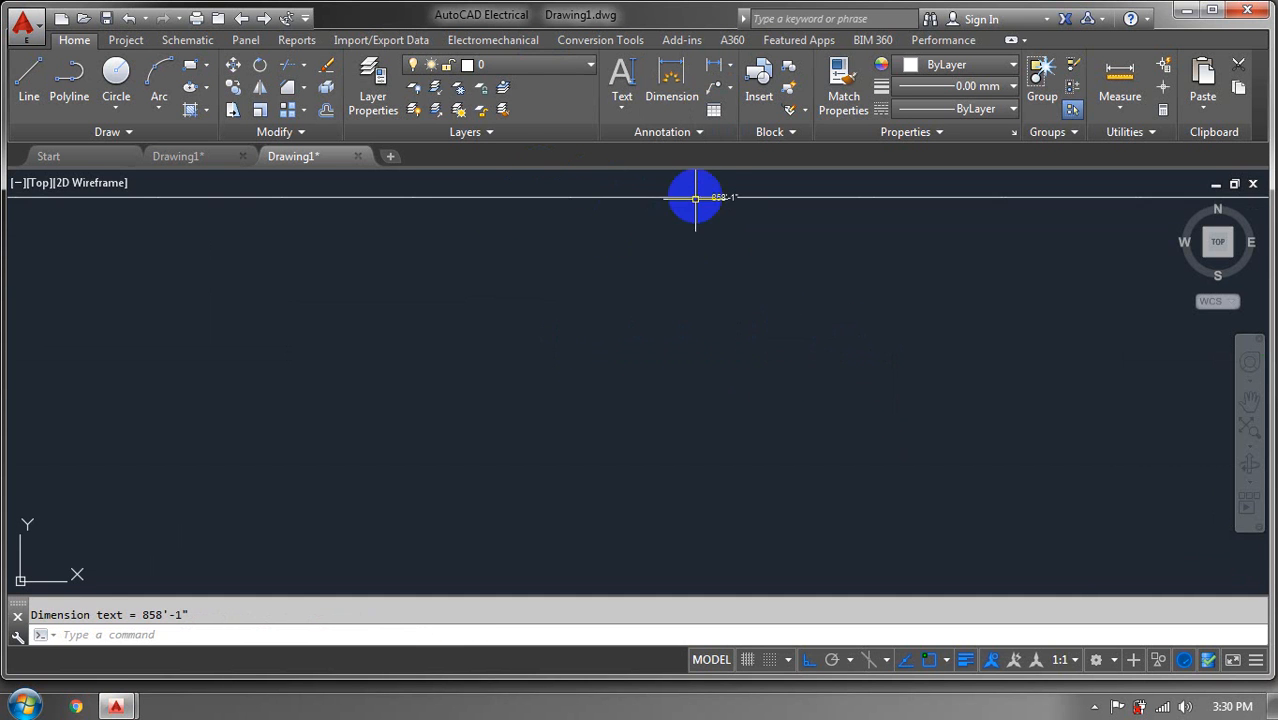
scroll(697, 197, up, 5)
scroll(758, 252, down, 15)
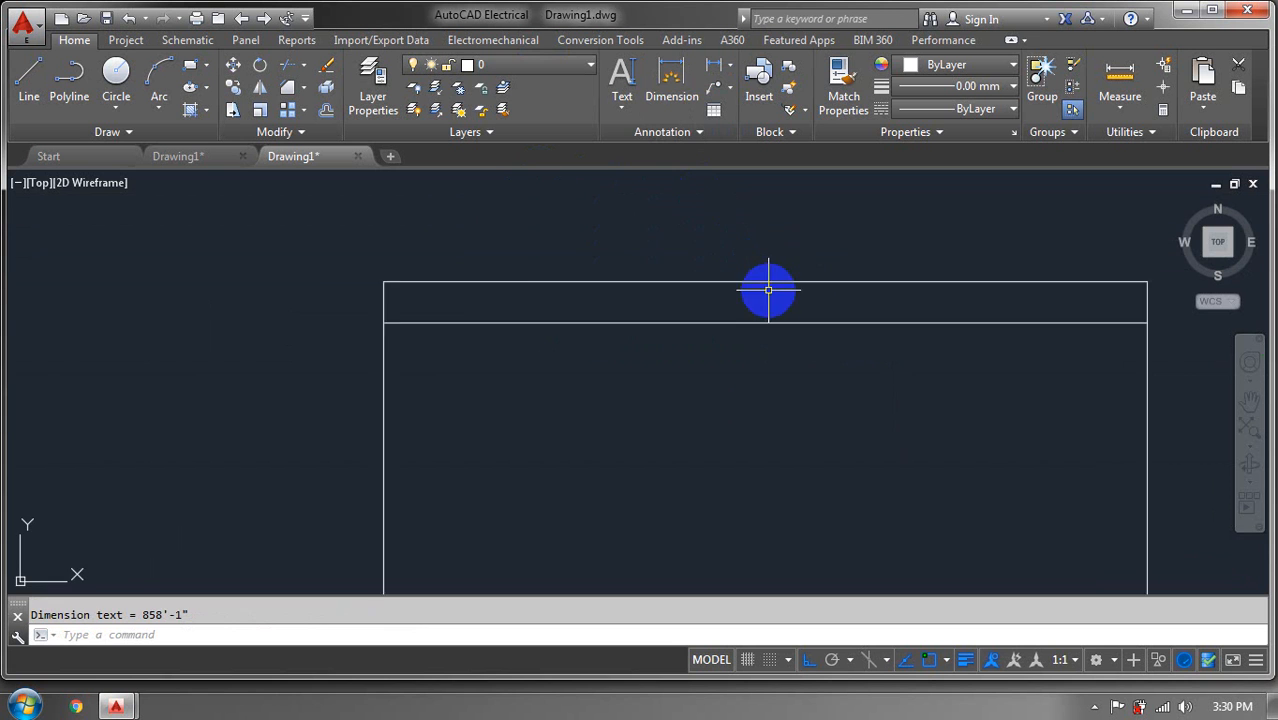
middle_drag(686, 315, 650, 328)
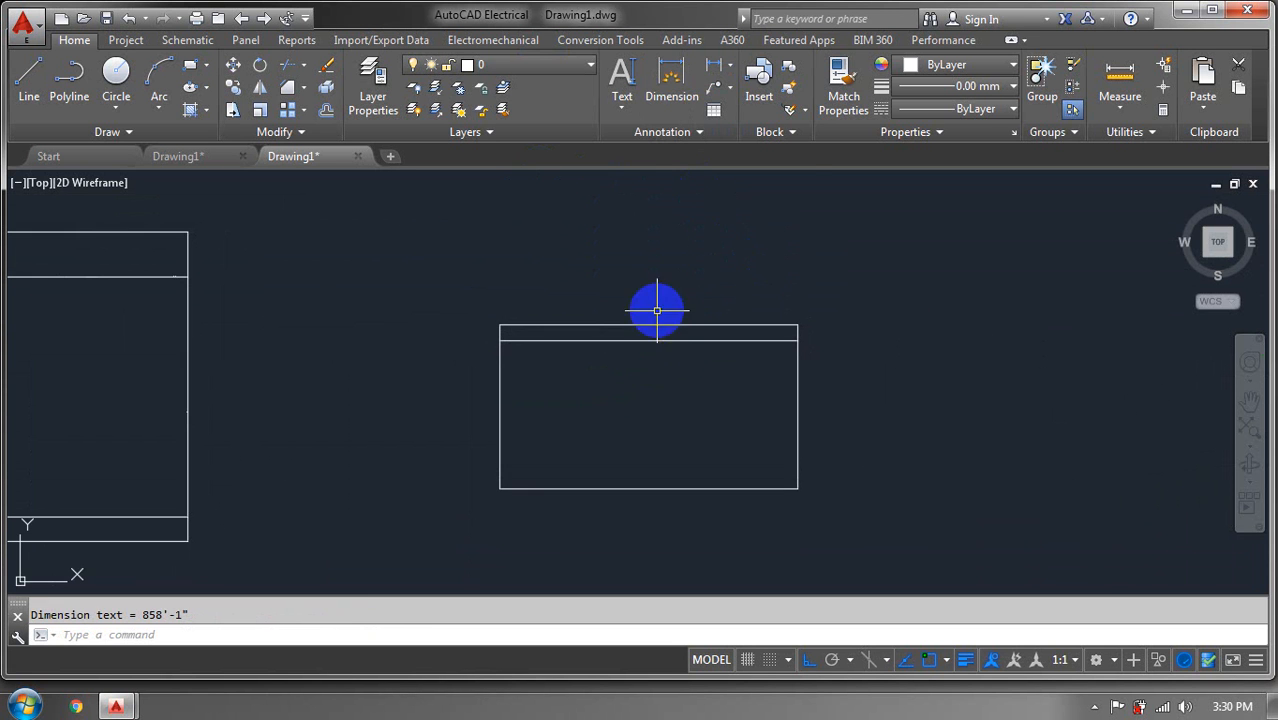
Modify the Standard dimension style, setting the arrow size to 19
click(659, 131)
click(614, 178)
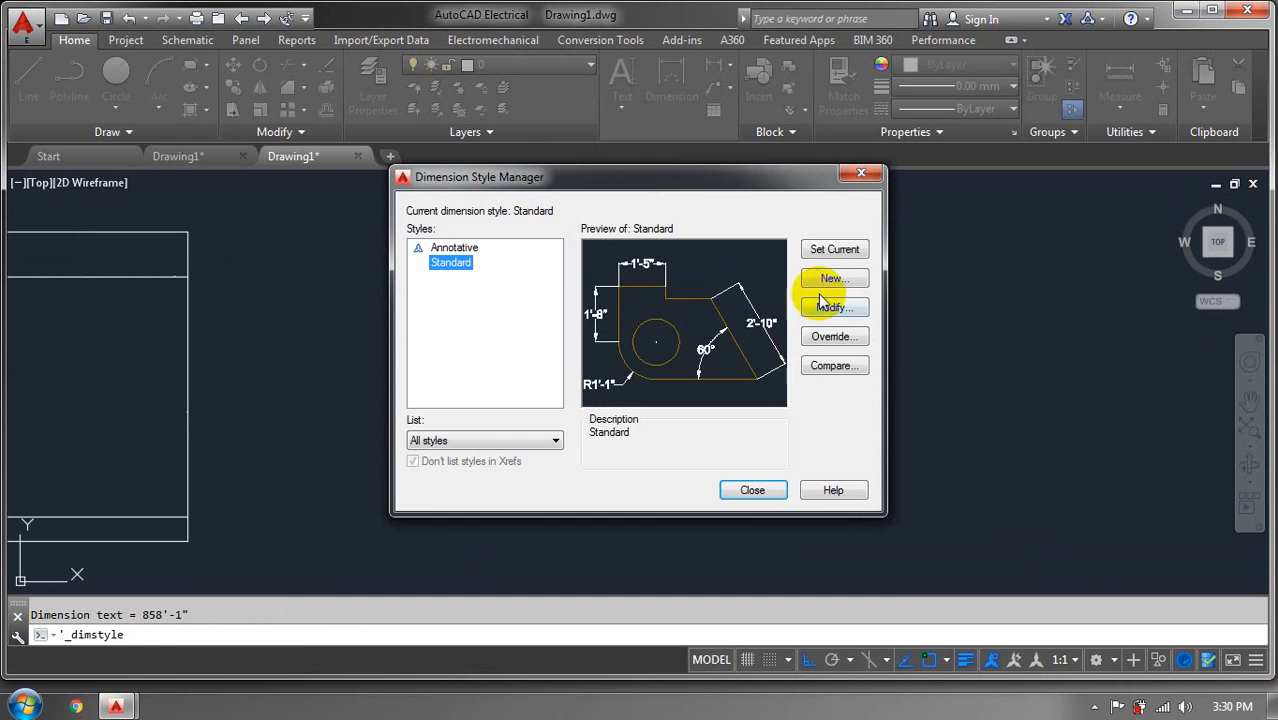
click(828, 305)
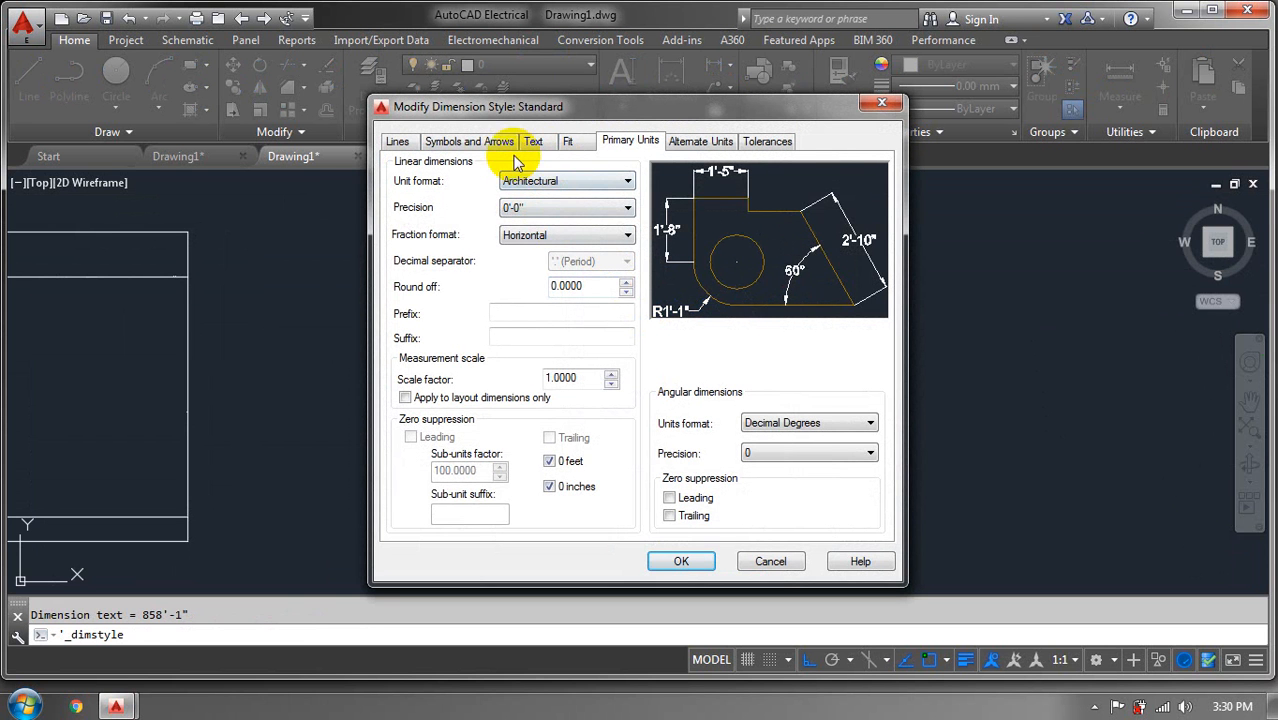
click(487, 142)
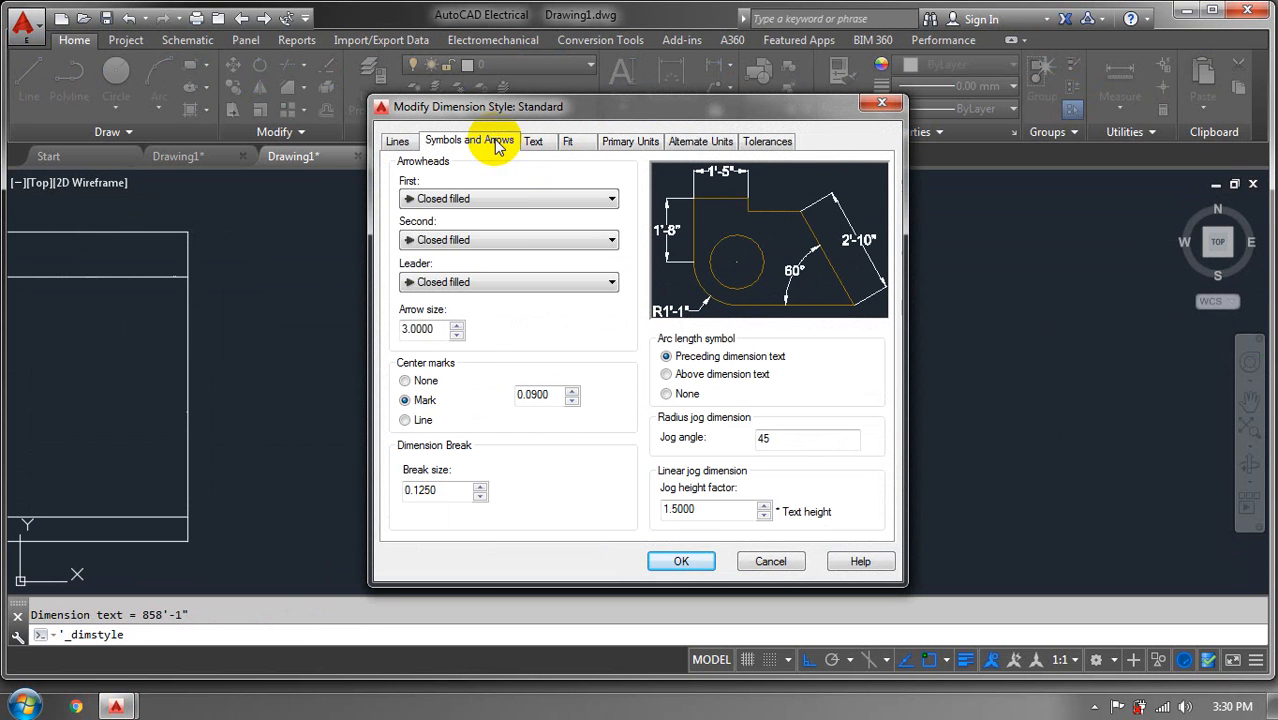
click(445, 333)
key(BackSpace)
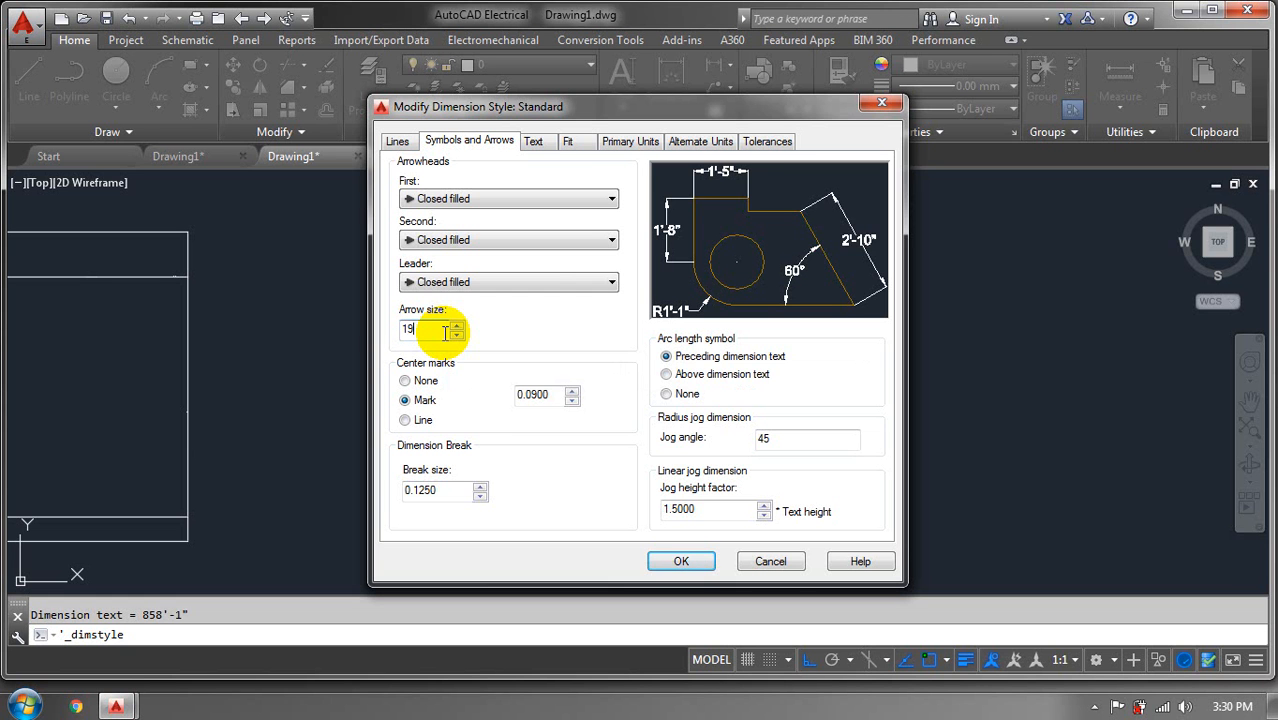
Set the Standard dimension style's text height to 19, apply the changes and close the style manager
click(541, 145)
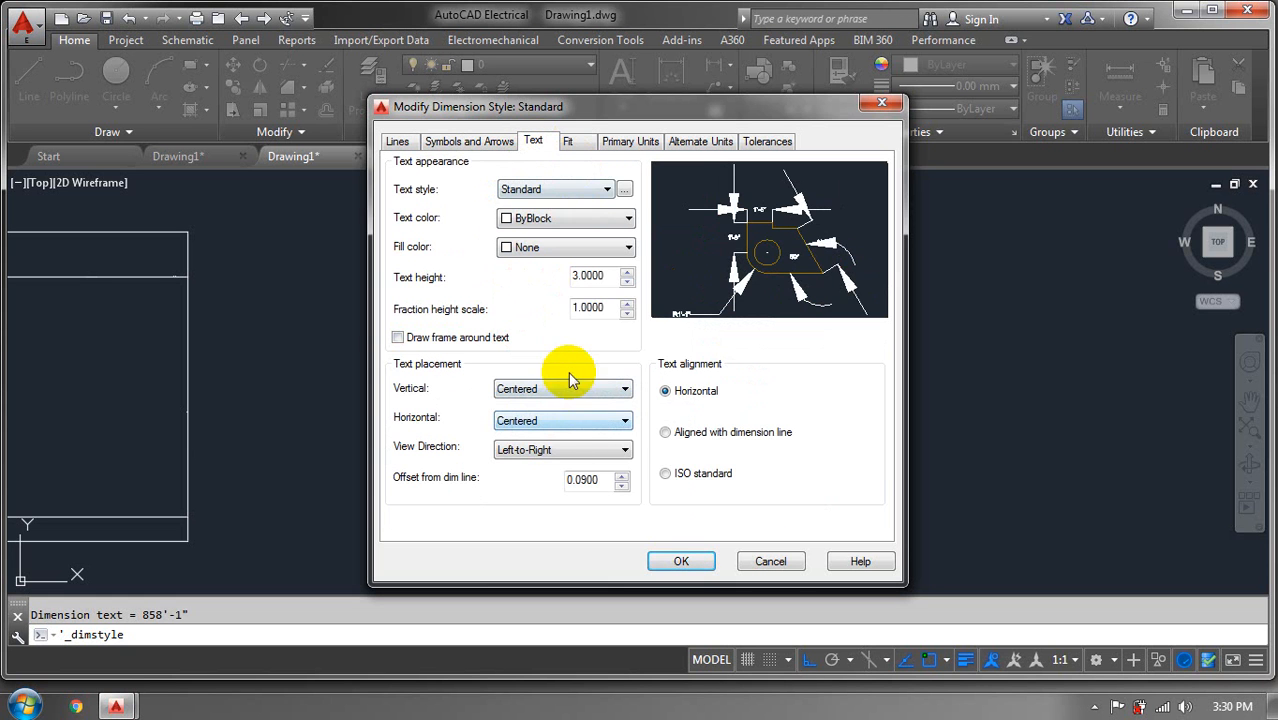
click(614, 276)
key(BackSpace)
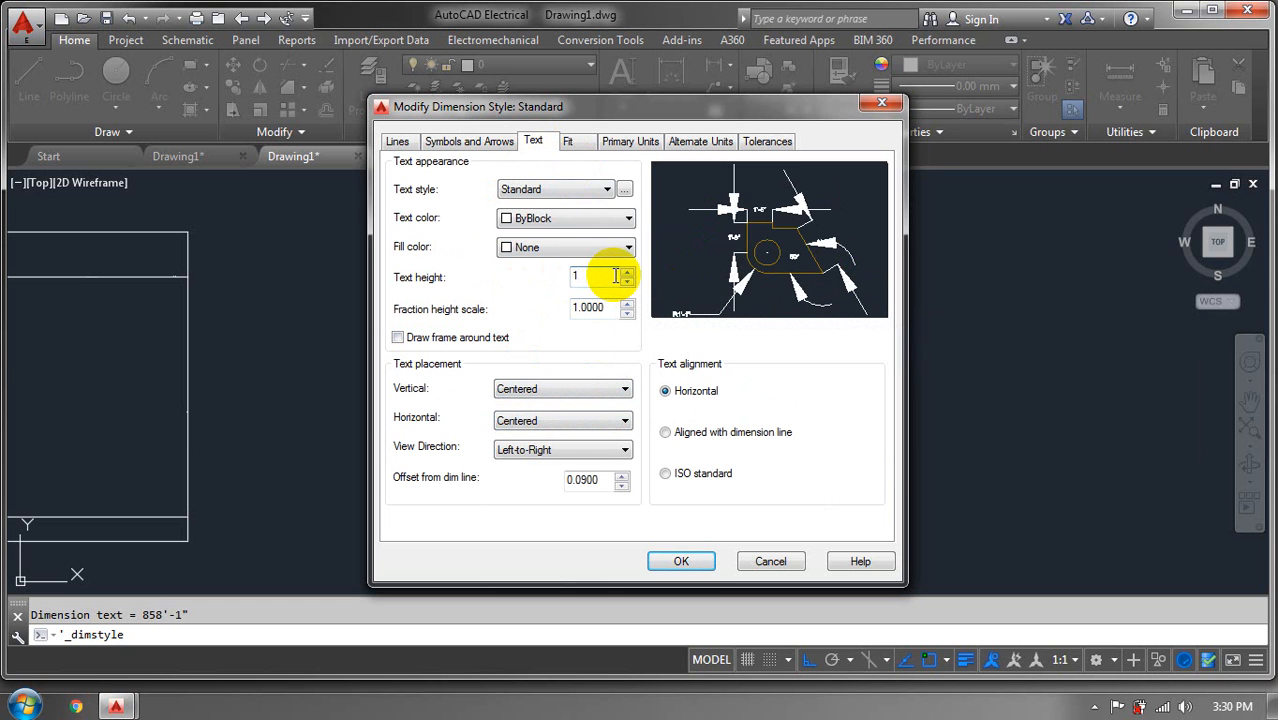
text(19)
click(681, 561)
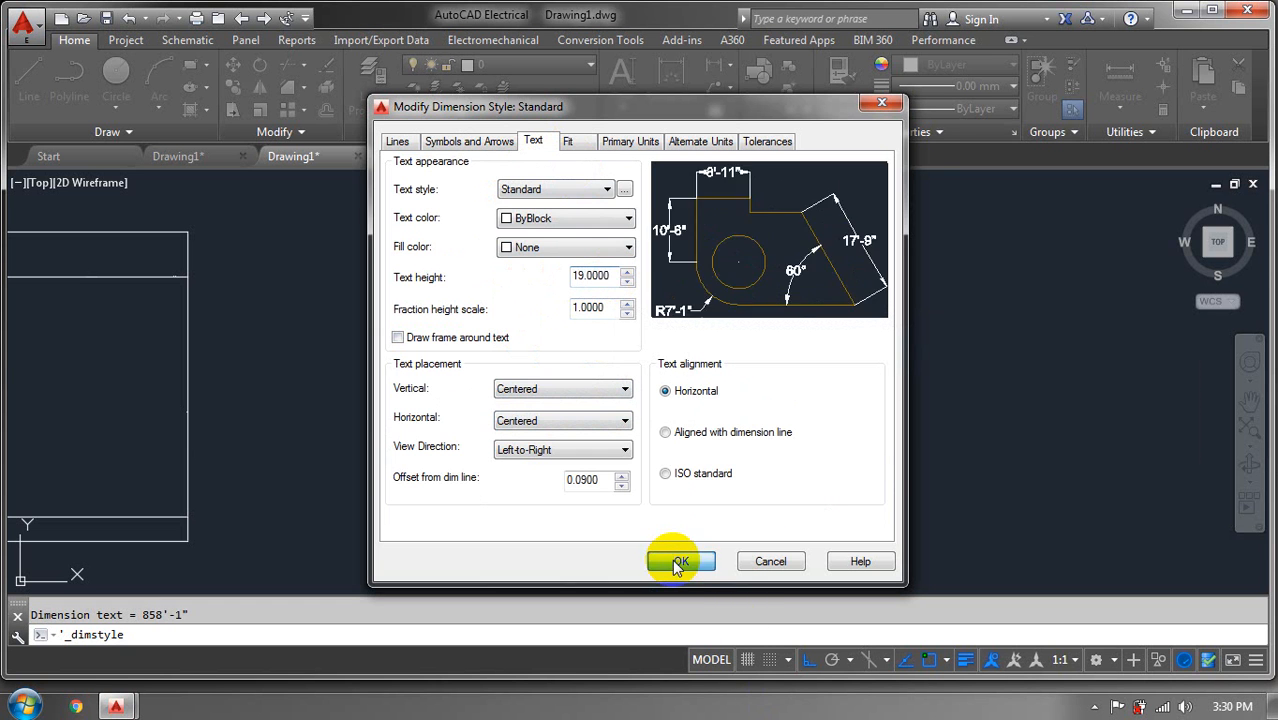
click(750, 494)
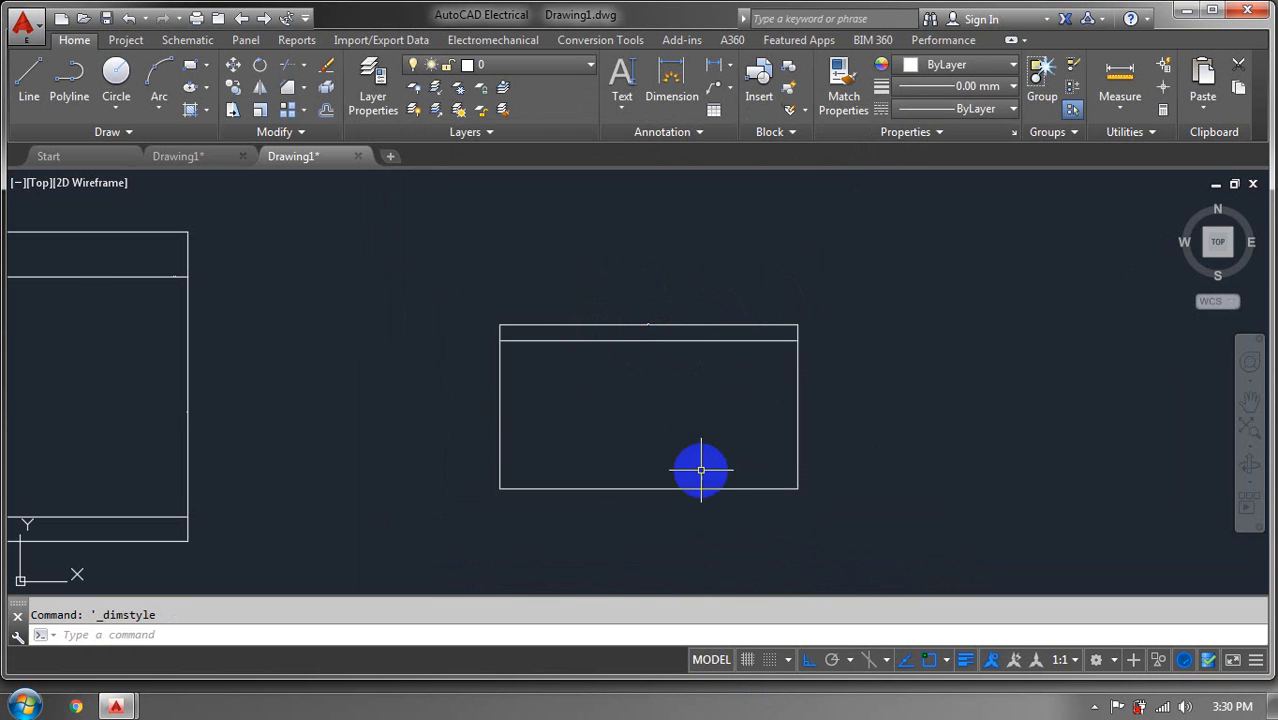
Examine the size of the new rectangle's dimension text, and compare the rectangle with the other objects in the drawing
scroll(660, 332, up, 4)
scroll(617, 292, up, 2)
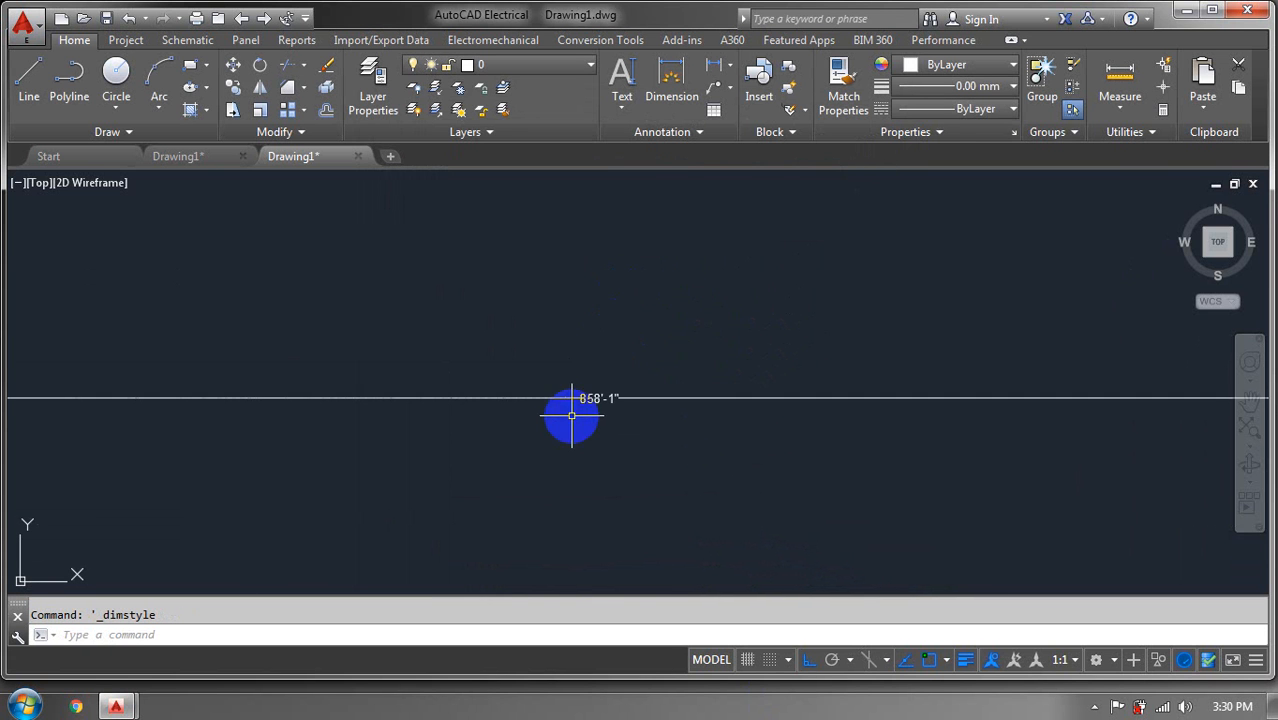
scroll(575, 412, down, 4)
mouse_move(579, 414)
middle_down()
mouse_move(605, 297)
mouse_move(565, 337)
middle_up()
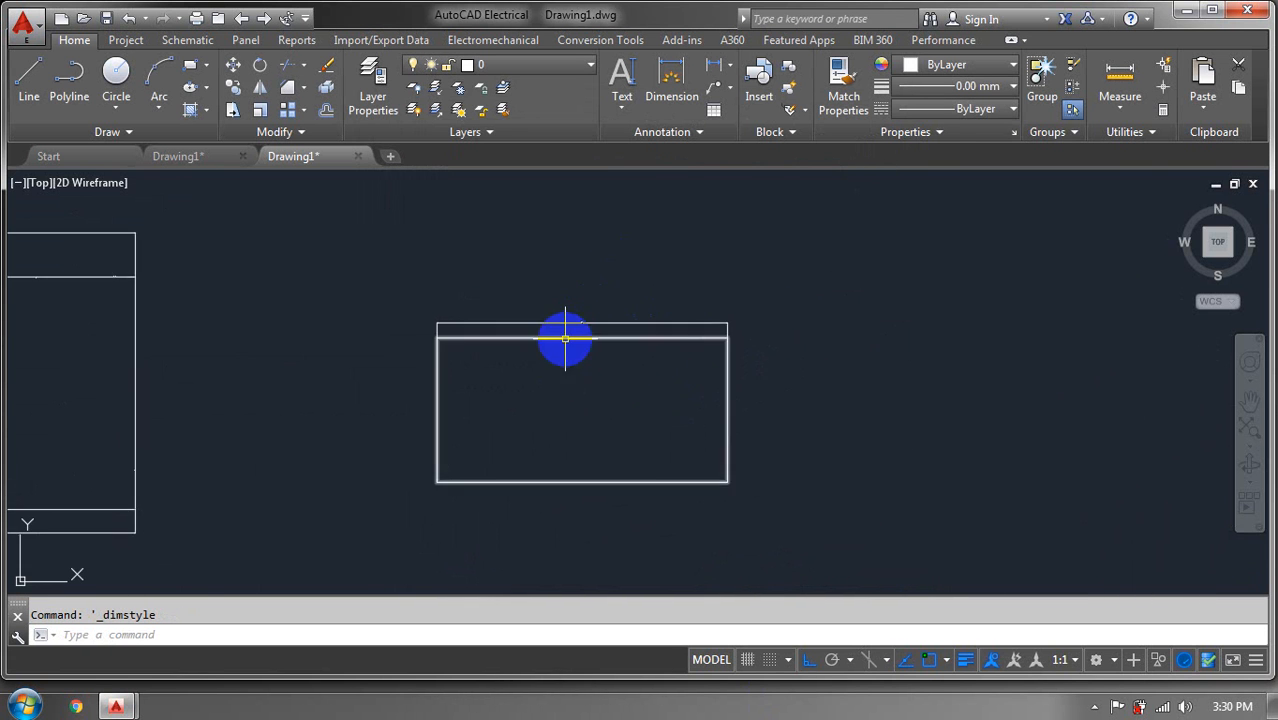
scroll(499, 391, down, 5)
mouse_move(525, 412)
middle_down()
mouse_move(856, 400)
mouse_move(902, 456)
middle_up()
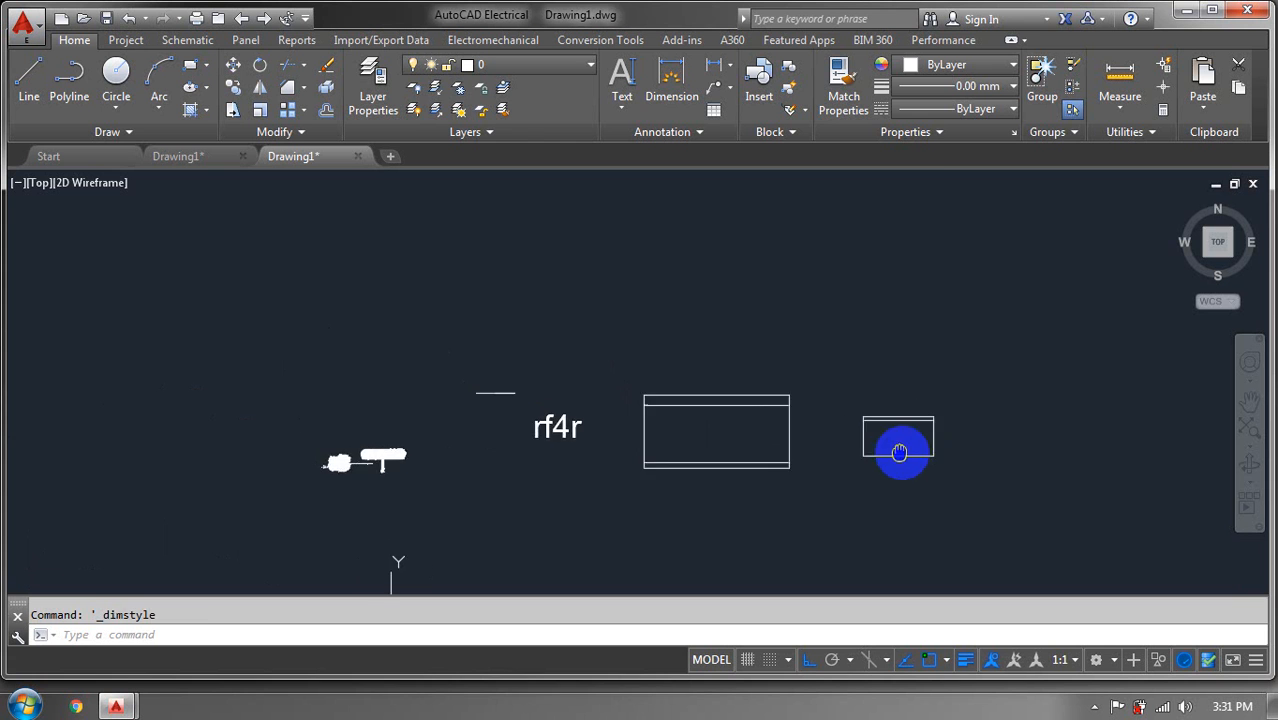
scroll(646, 468, down, 6)
middle_drag(646, 468, 406, 432)
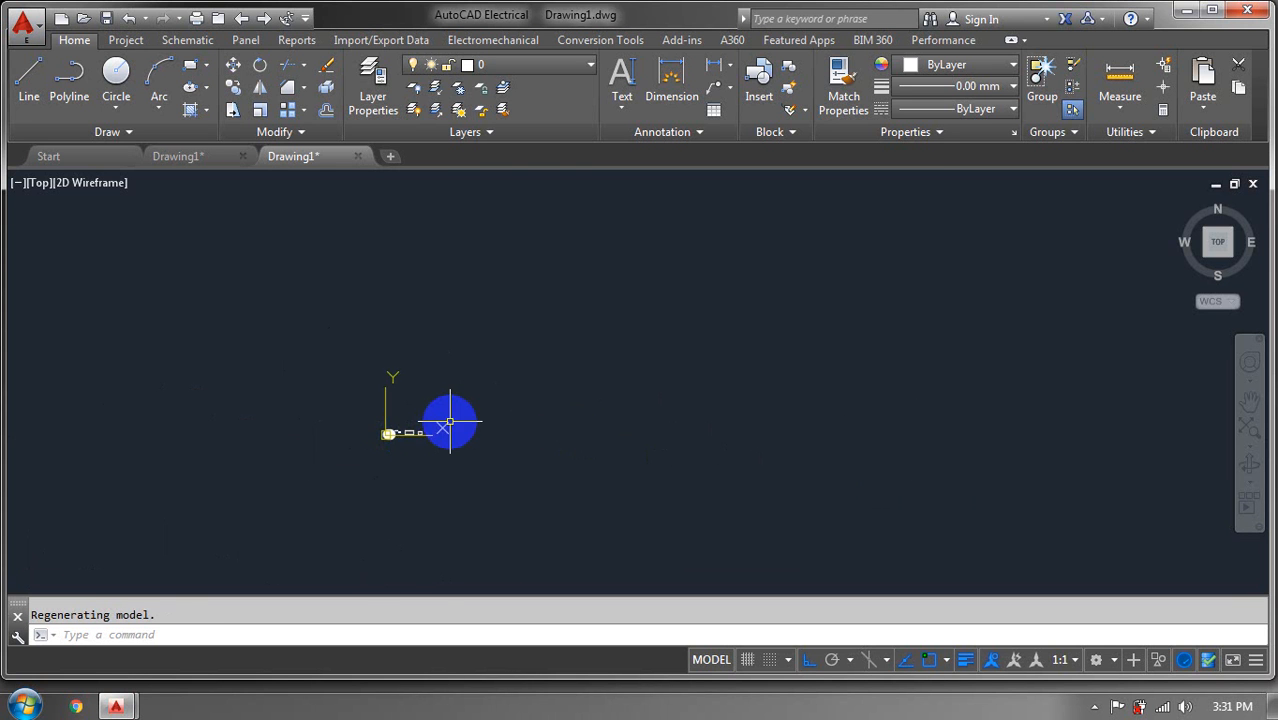
scroll(419, 428, up, 8)
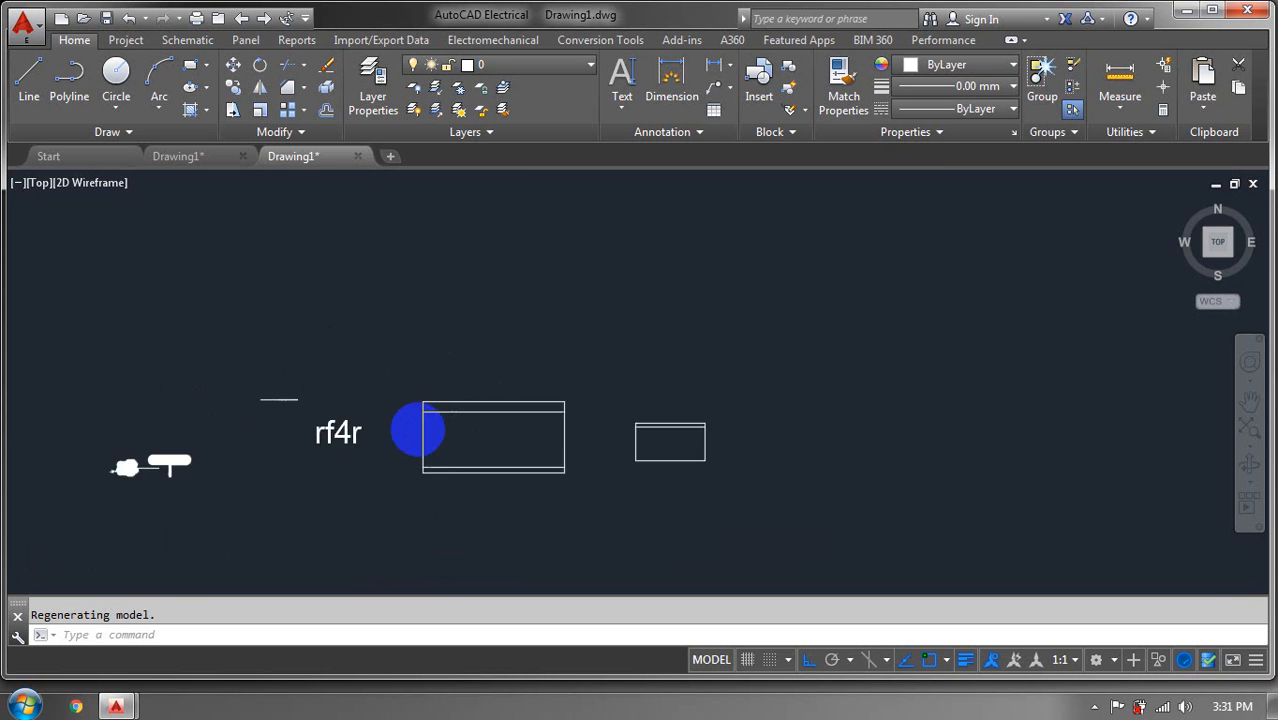
scroll(520, 386, up, 3)
scroll(488, 397, down, 6)
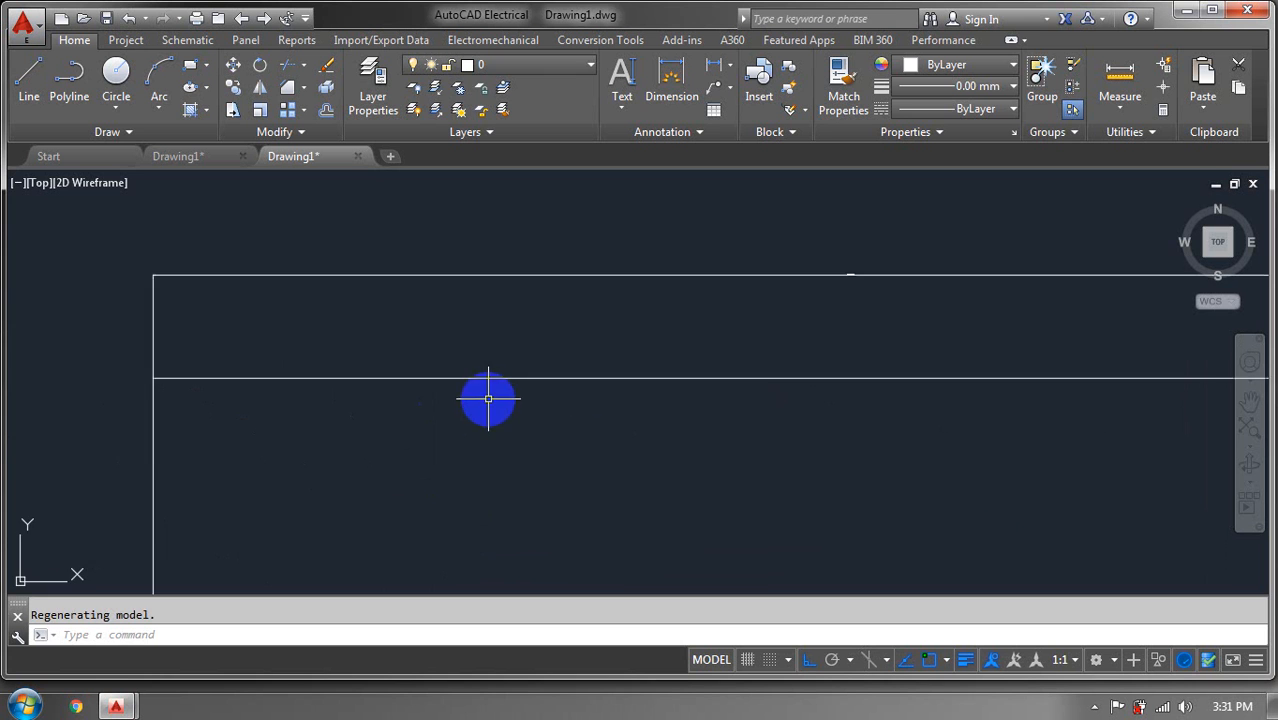
Erase all objects in the drawing
click(627, 340)
click(252, 500)
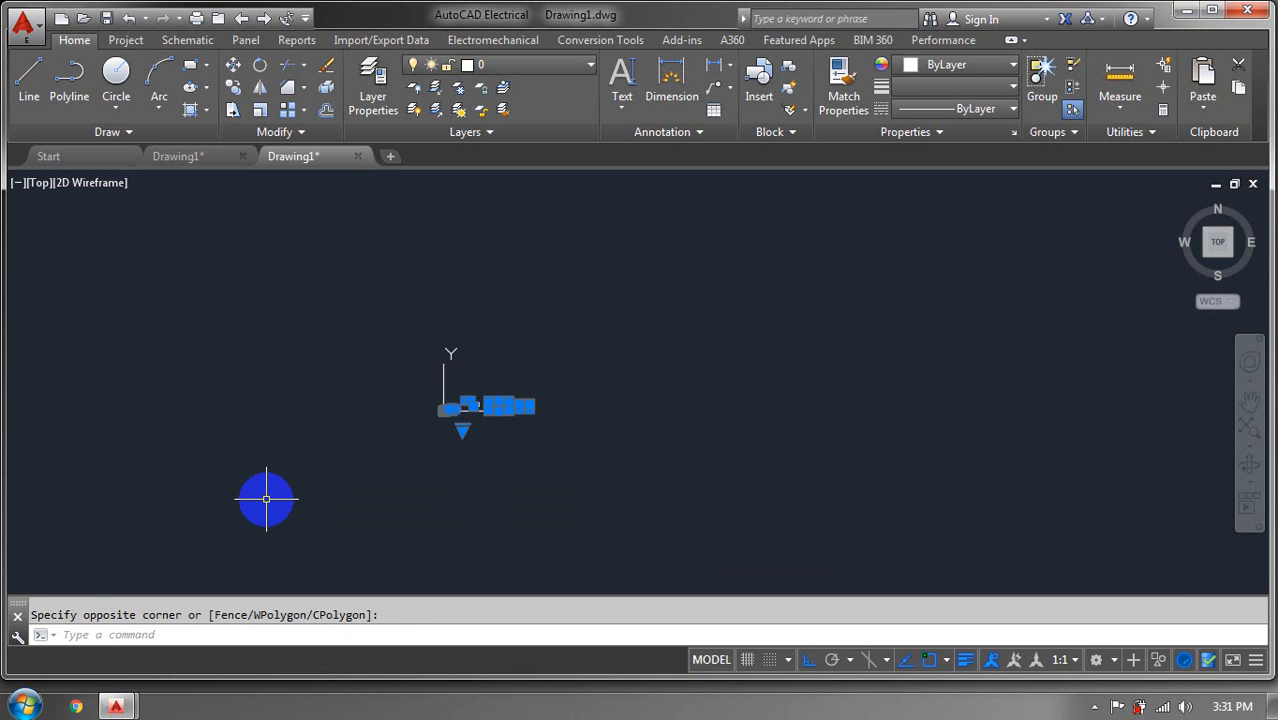
click(396, 140)
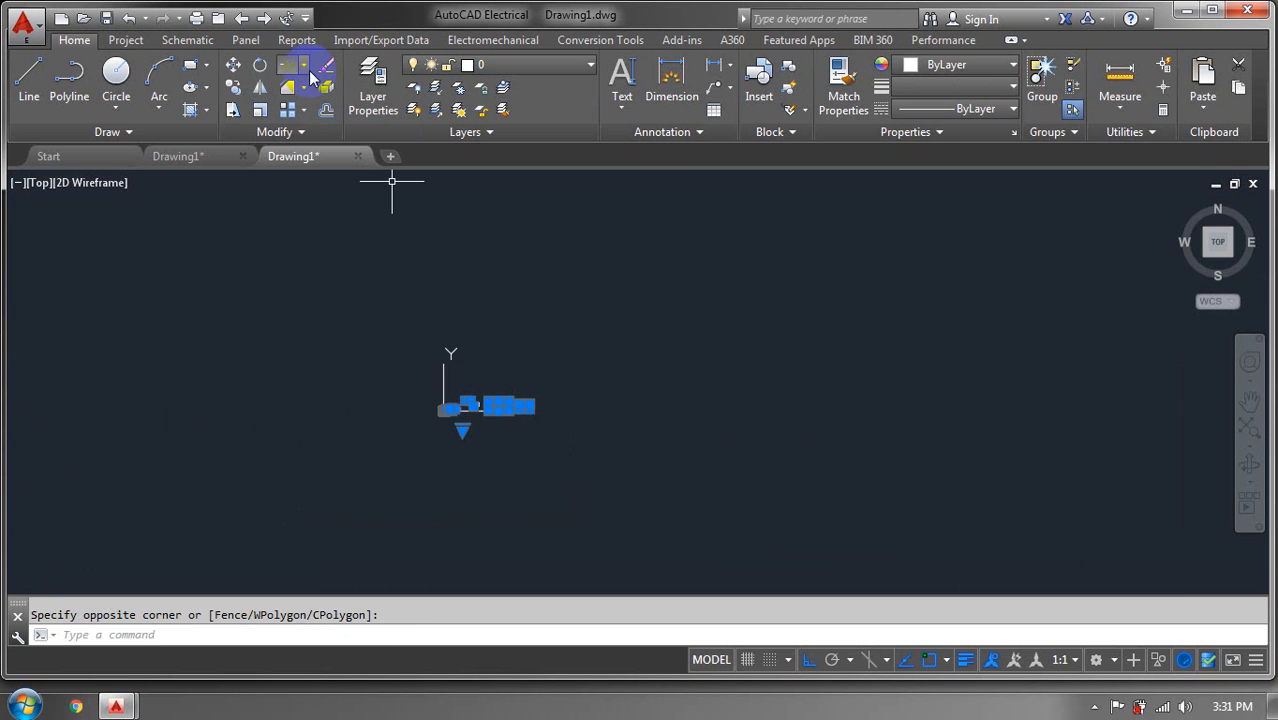
mouse_move(431, 438)
middle_down()
mouse_move(117, 507)
mouse_move(18, 566)
mouse_move(21, 583)
middle_up()
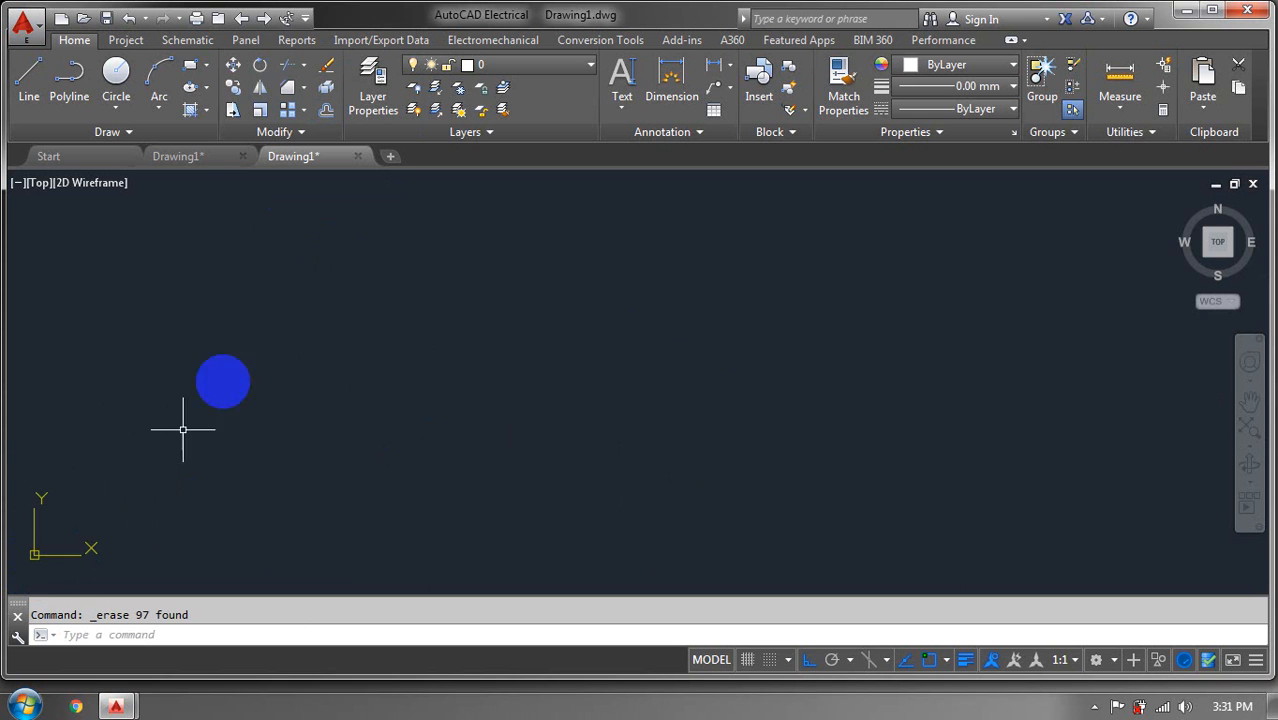
Draw a 10 by 10 rectangle in the empty drawing and locate it
click(193, 66)
click(278, 313)
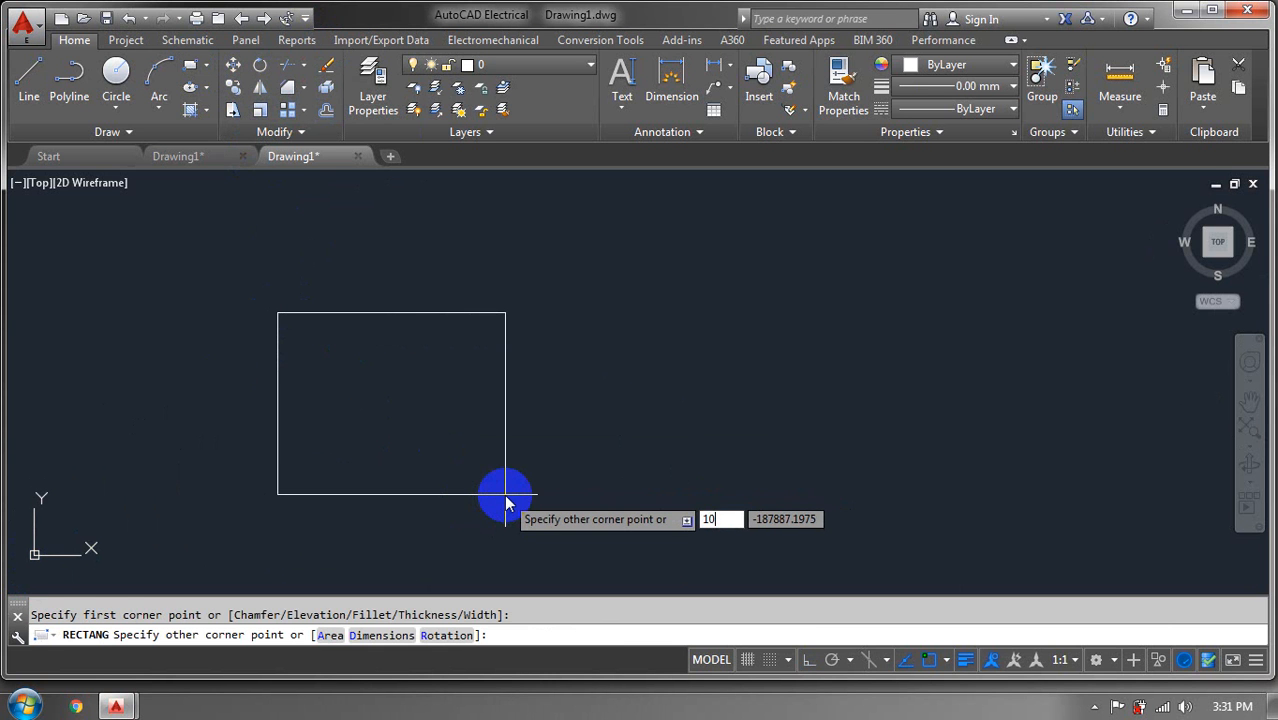
text(10)
key(Tab)
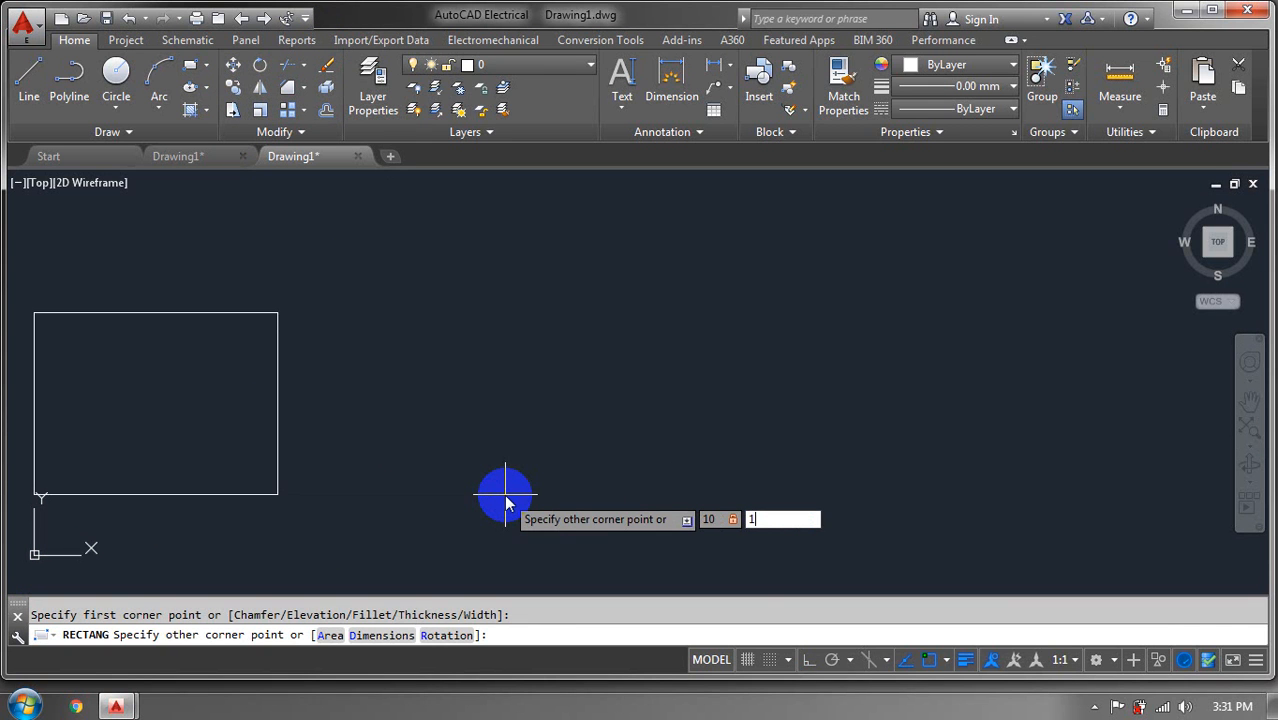
key(Return)
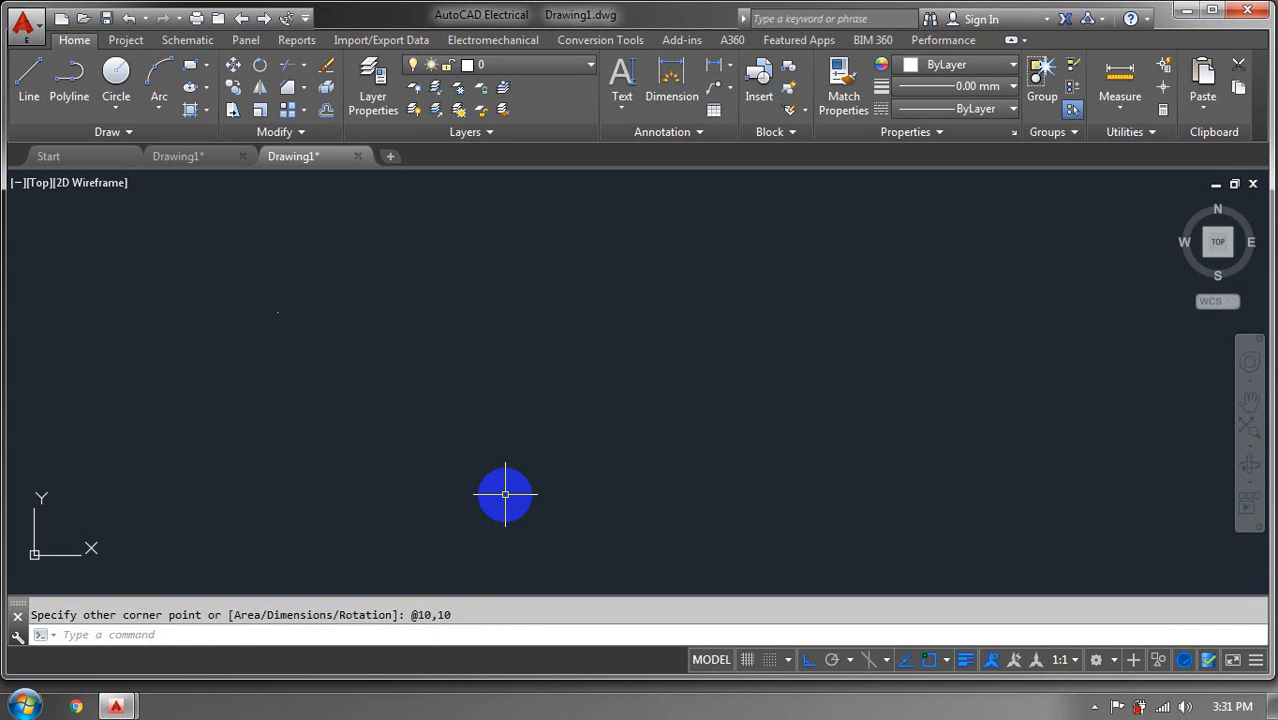
scroll(258, 315, up, 5)
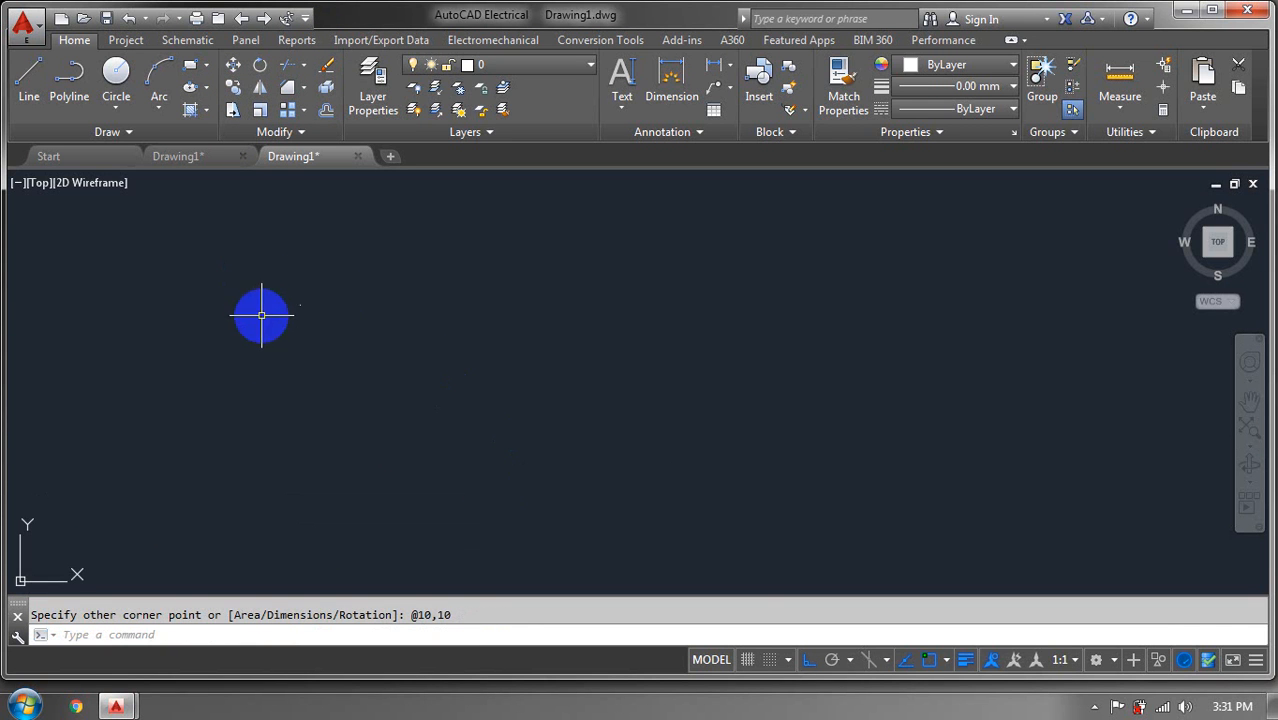
scroll(298, 246, up, 3)
middle_drag(405, 462, 375, 294)
scroll(377, 363, up, 5)
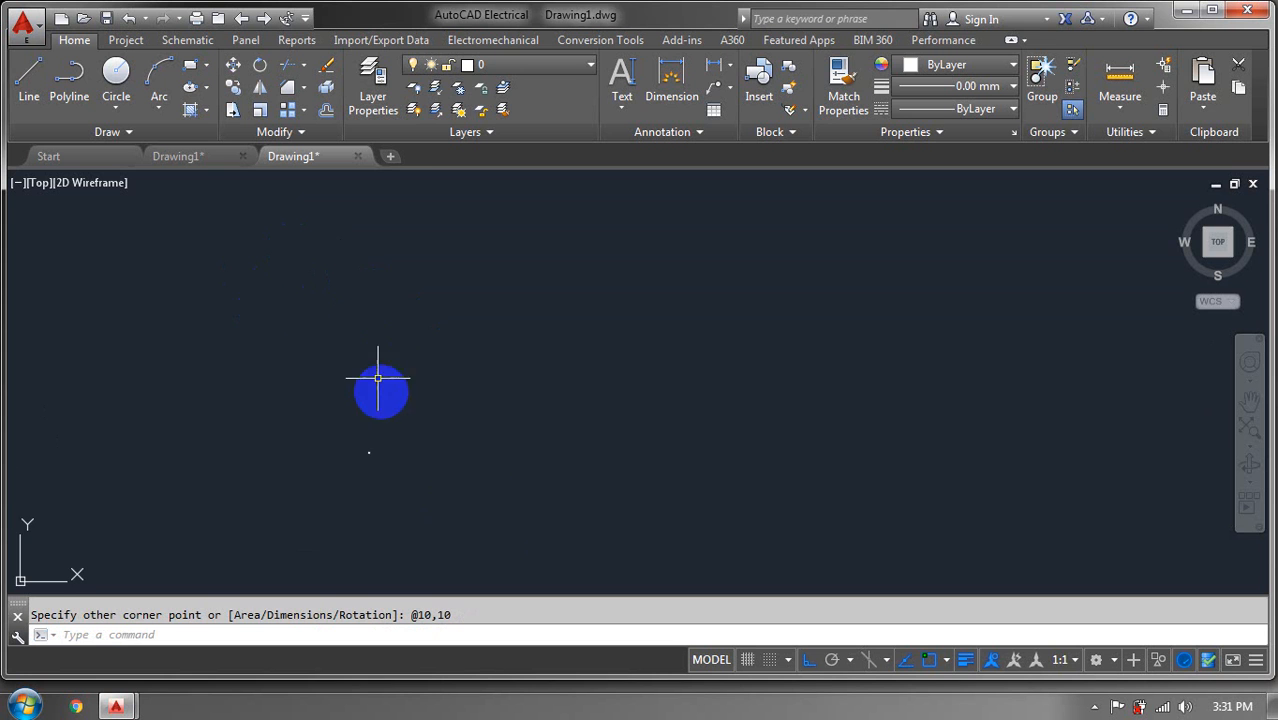
middle_drag(316, 511, 362, 385)
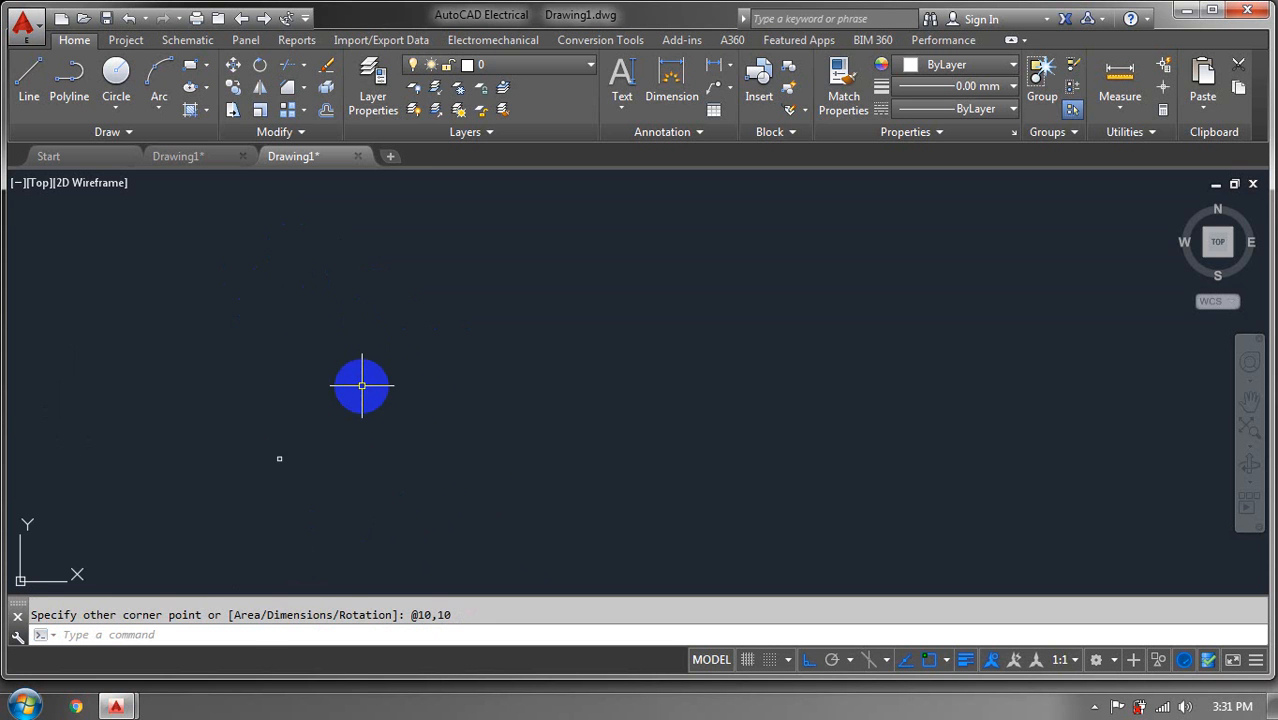
Zoom to show the whole drawing with the All option, and bring the small 10 by 10 rectangle into view
click(254, 640)
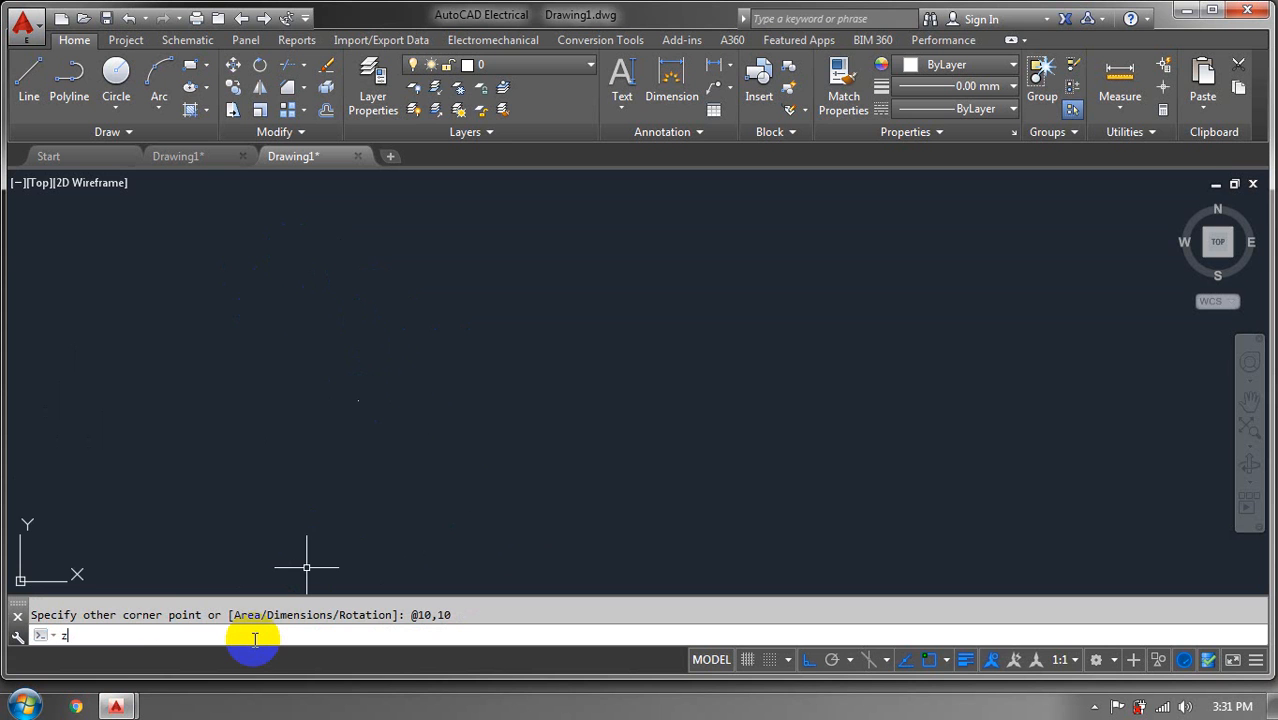
text(z)
key(Return)
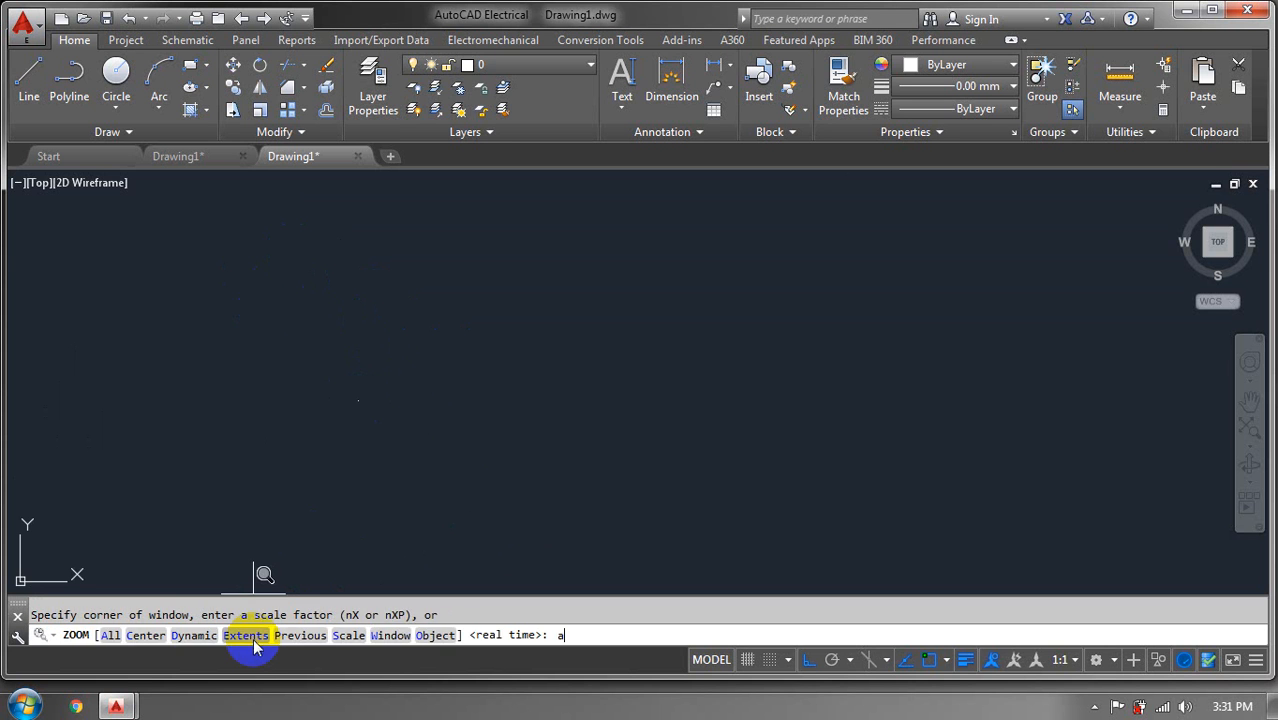
key(Return)
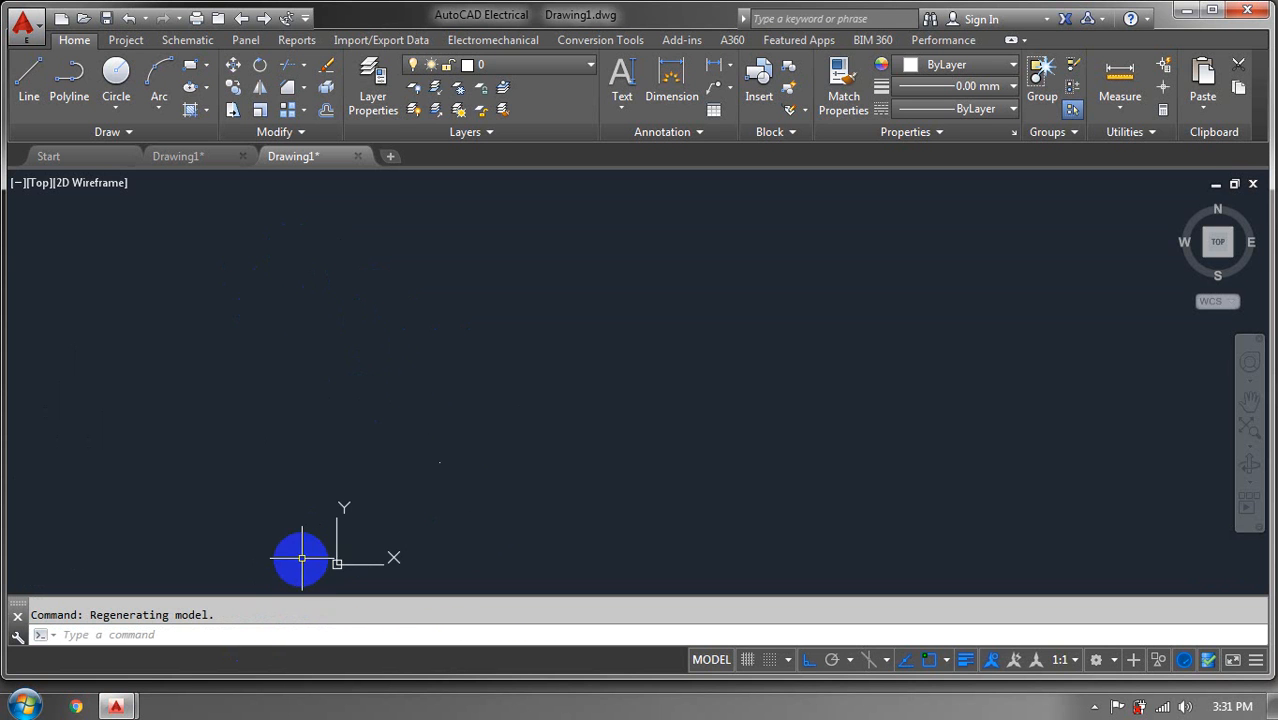
text(z)
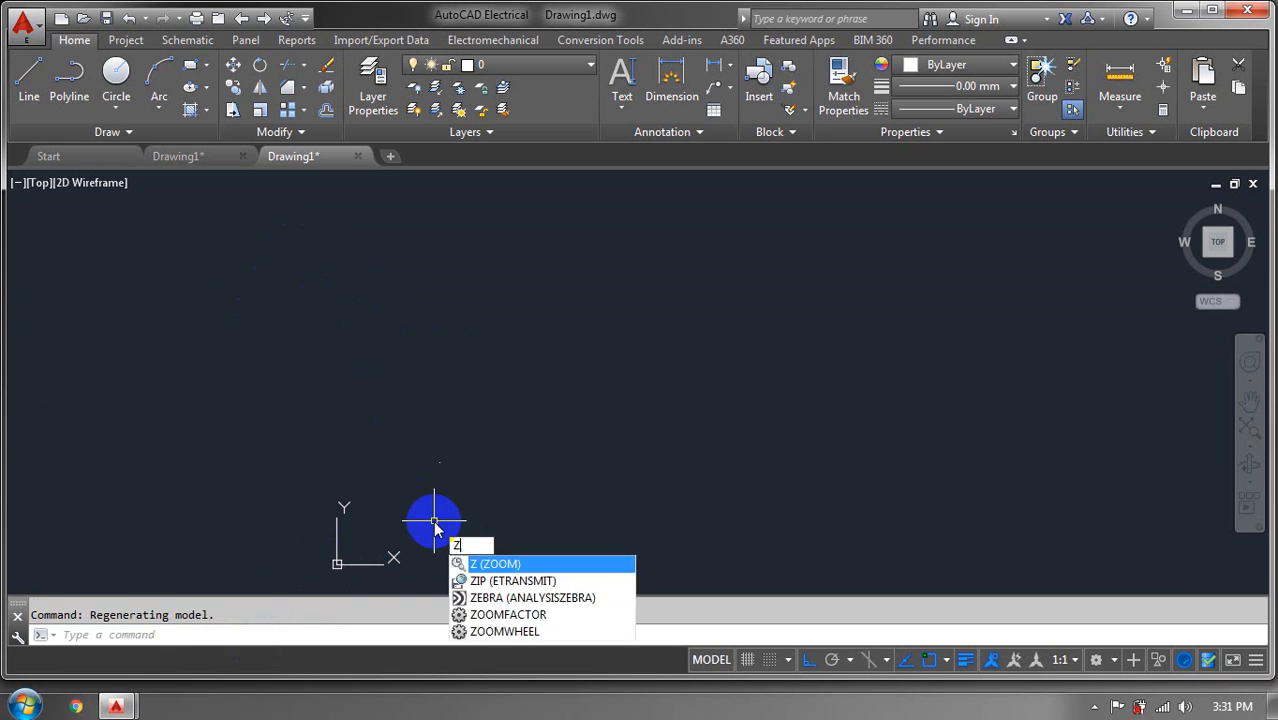
key(Return)
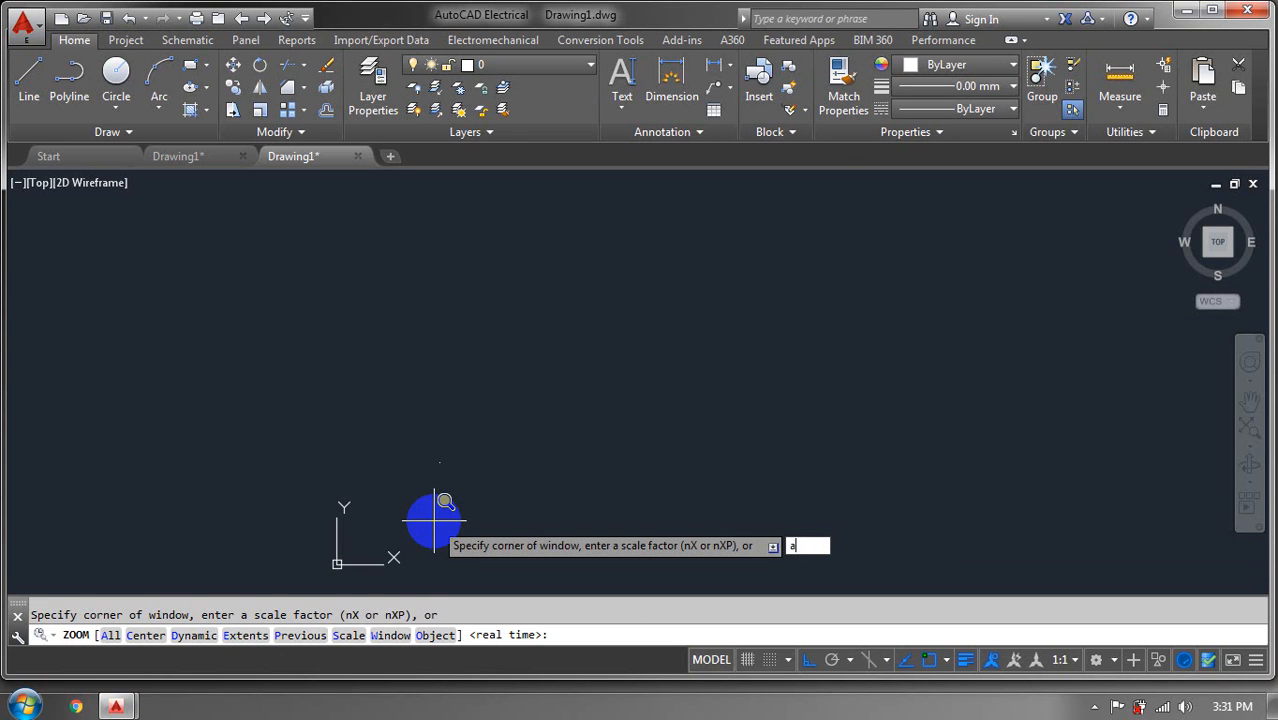
key(Return)
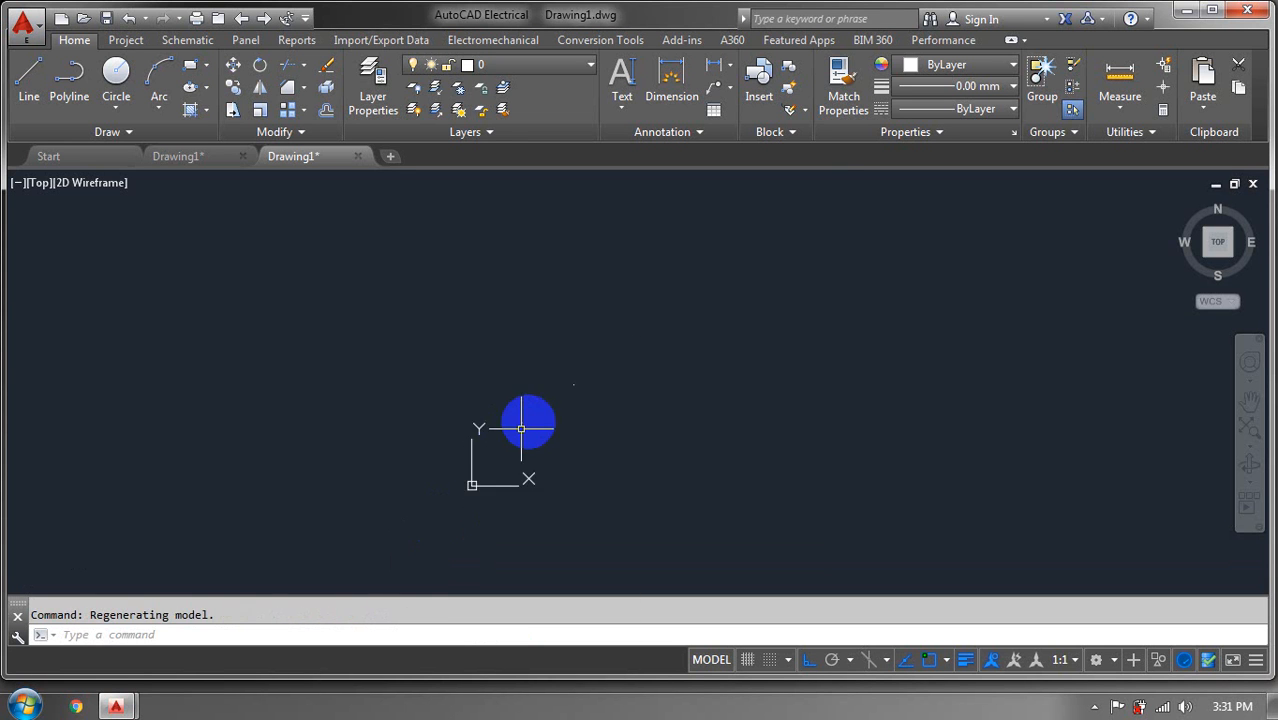
scroll(617, 370, up, 5)
middle_drag(490, 346, 500, 397)
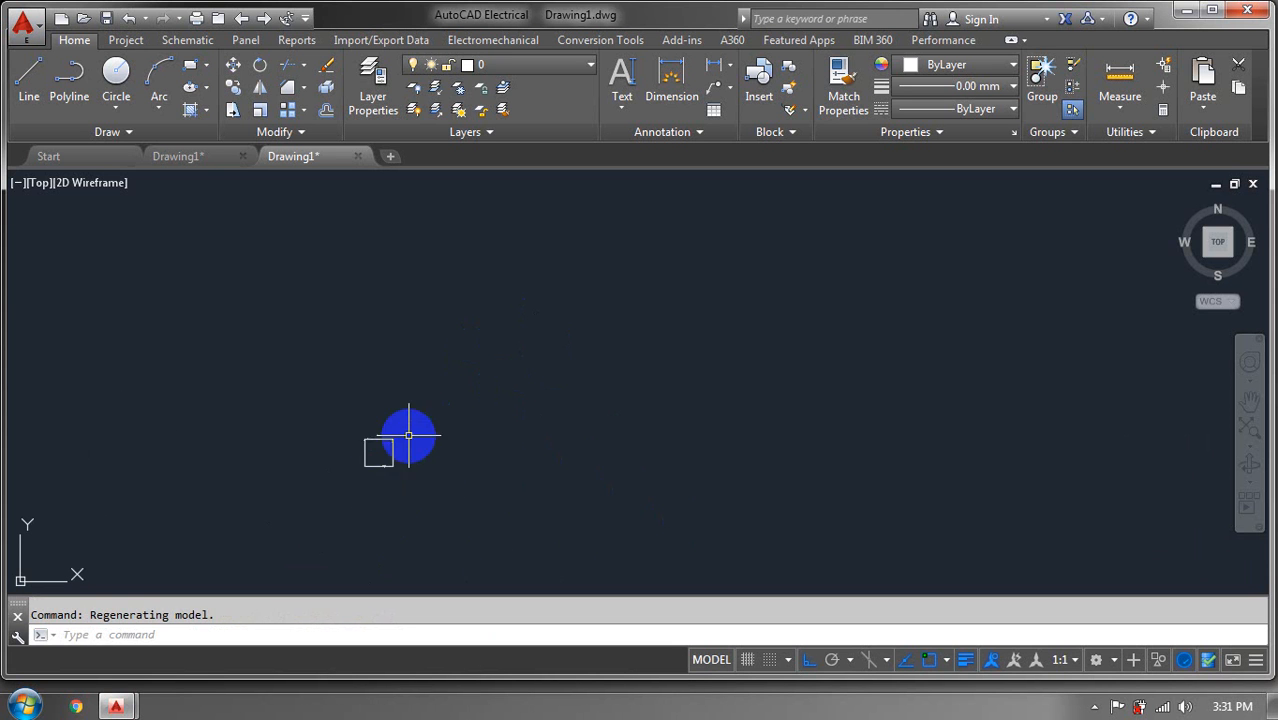
scroll(391, 444, up, 5)
middle_drag(357, 459, 652, 371)
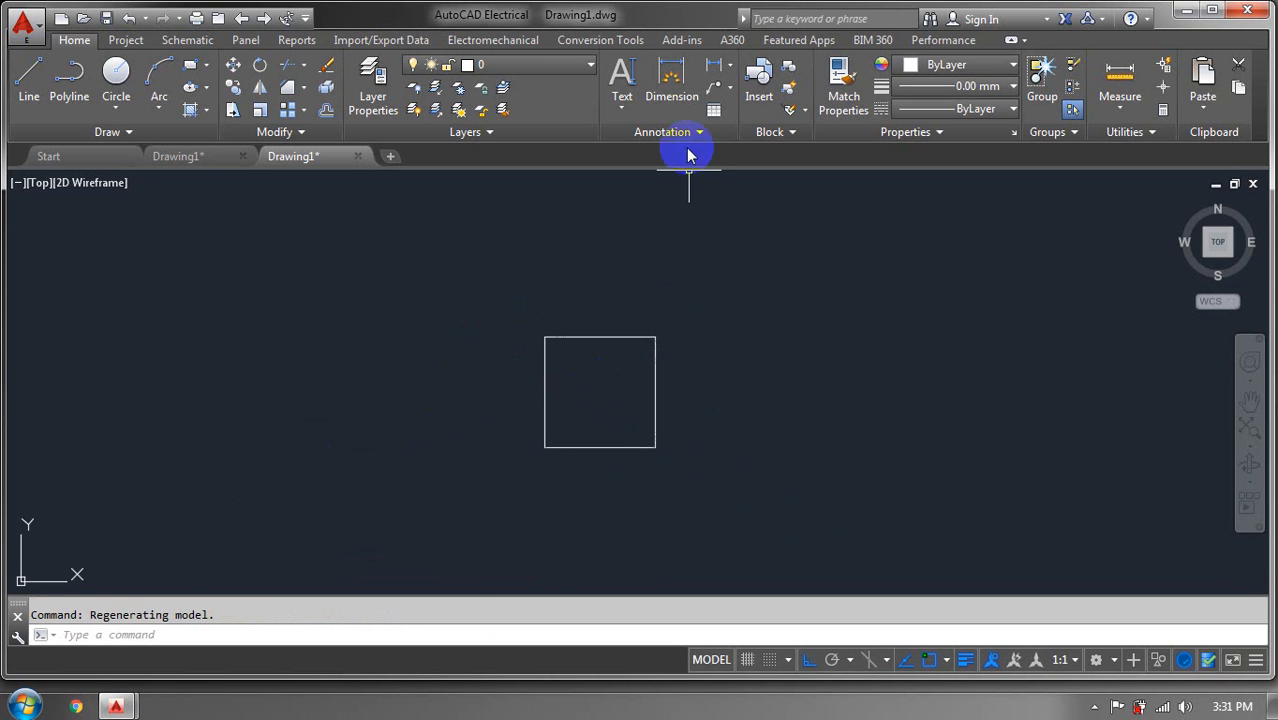
click(693, 104)
click(544, 337)
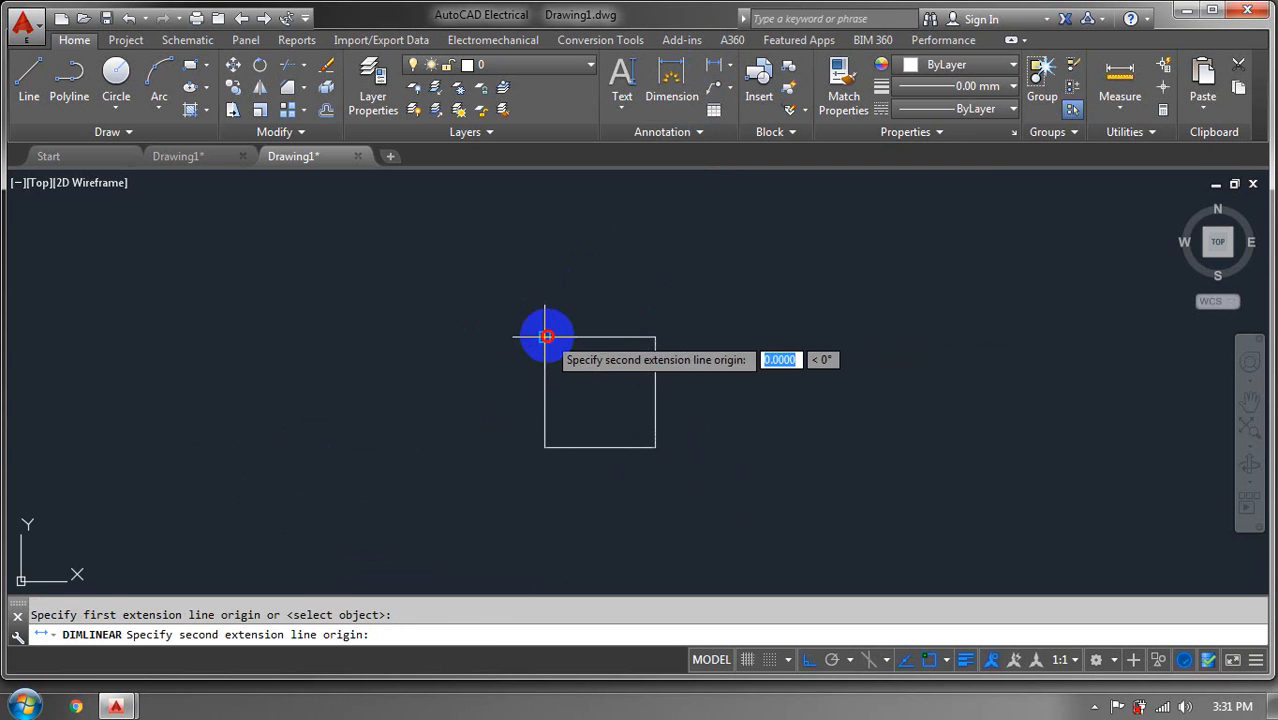
click(655, 337)
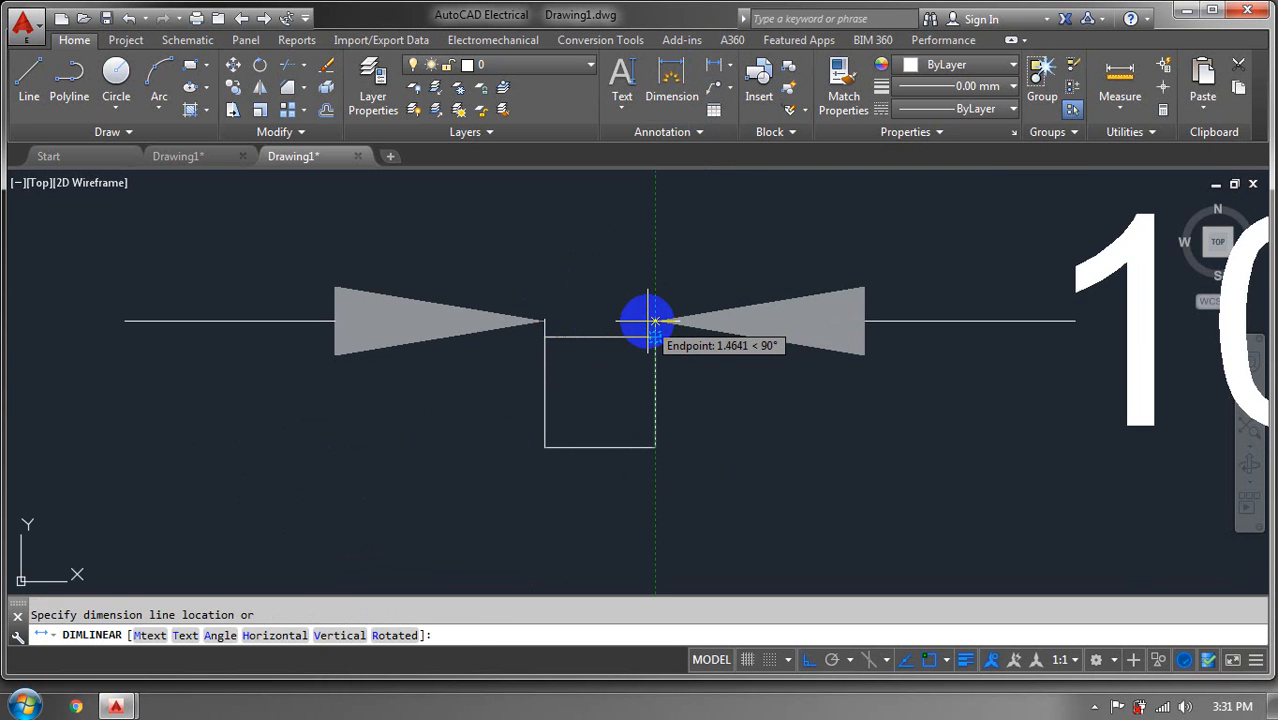
key(Escape)
Set the Standard dimension style's text height to 2
click(662, 131)
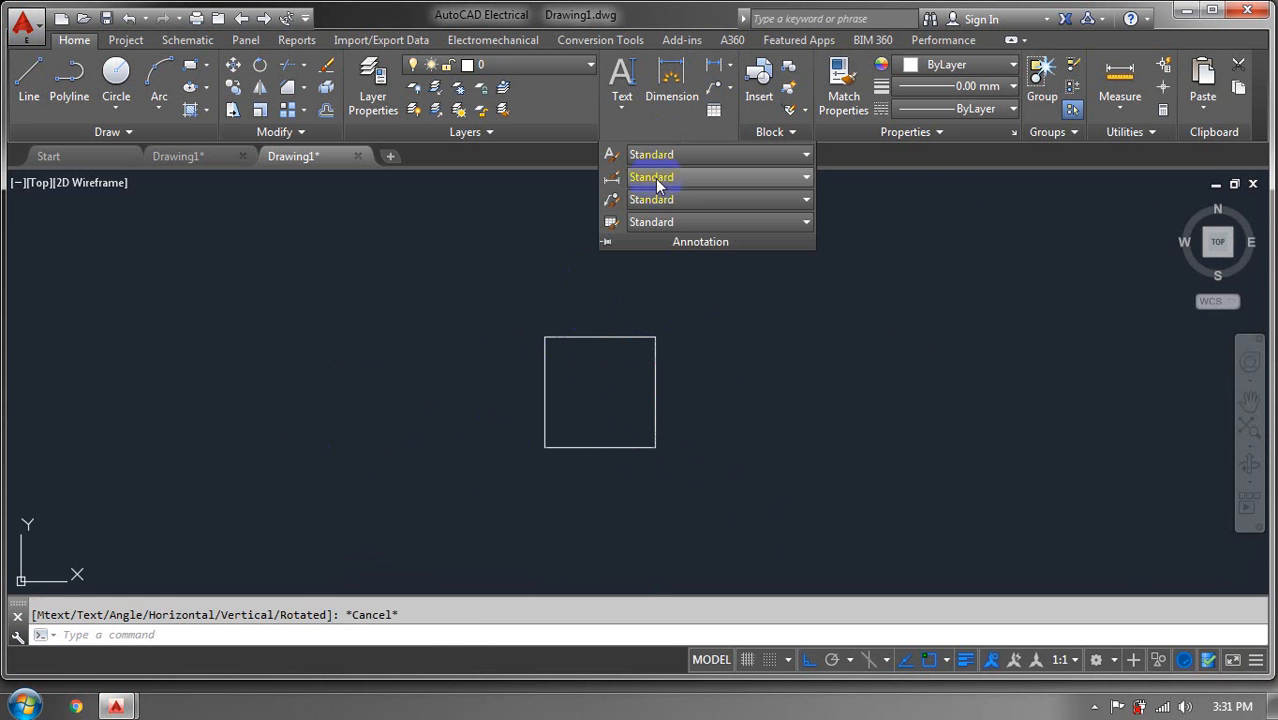
click(613, 187)
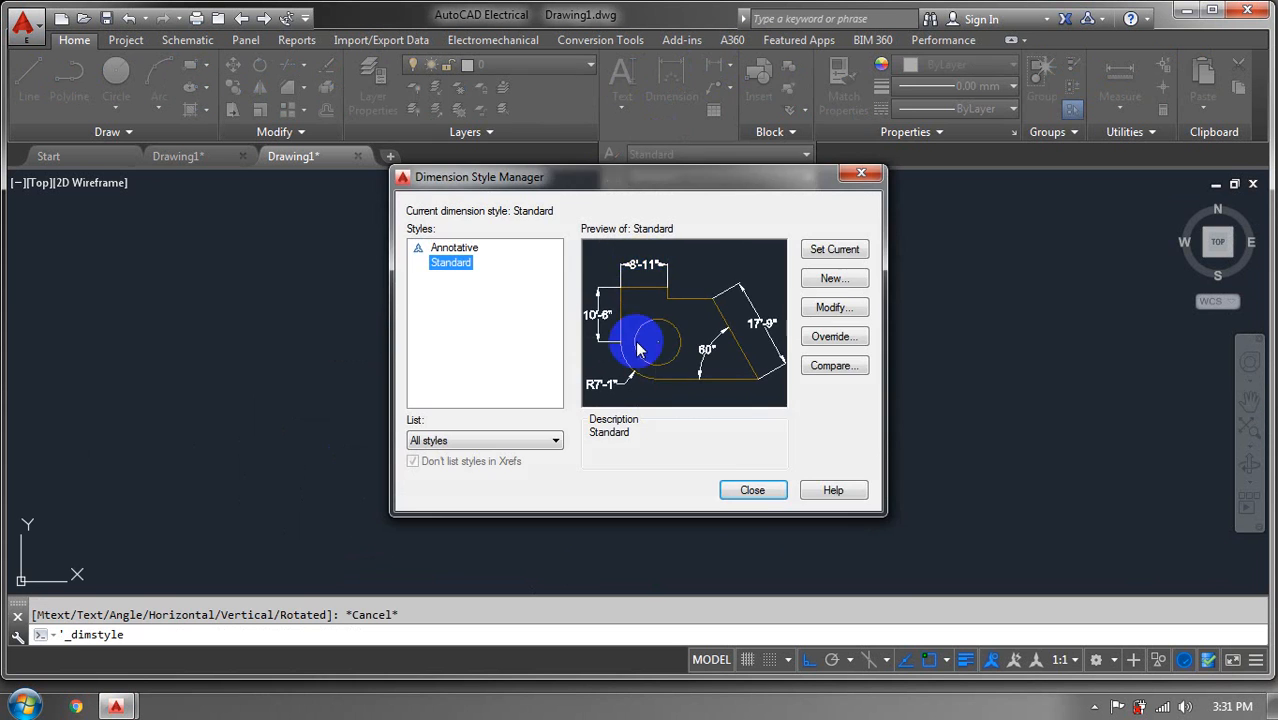
click(830, 302)
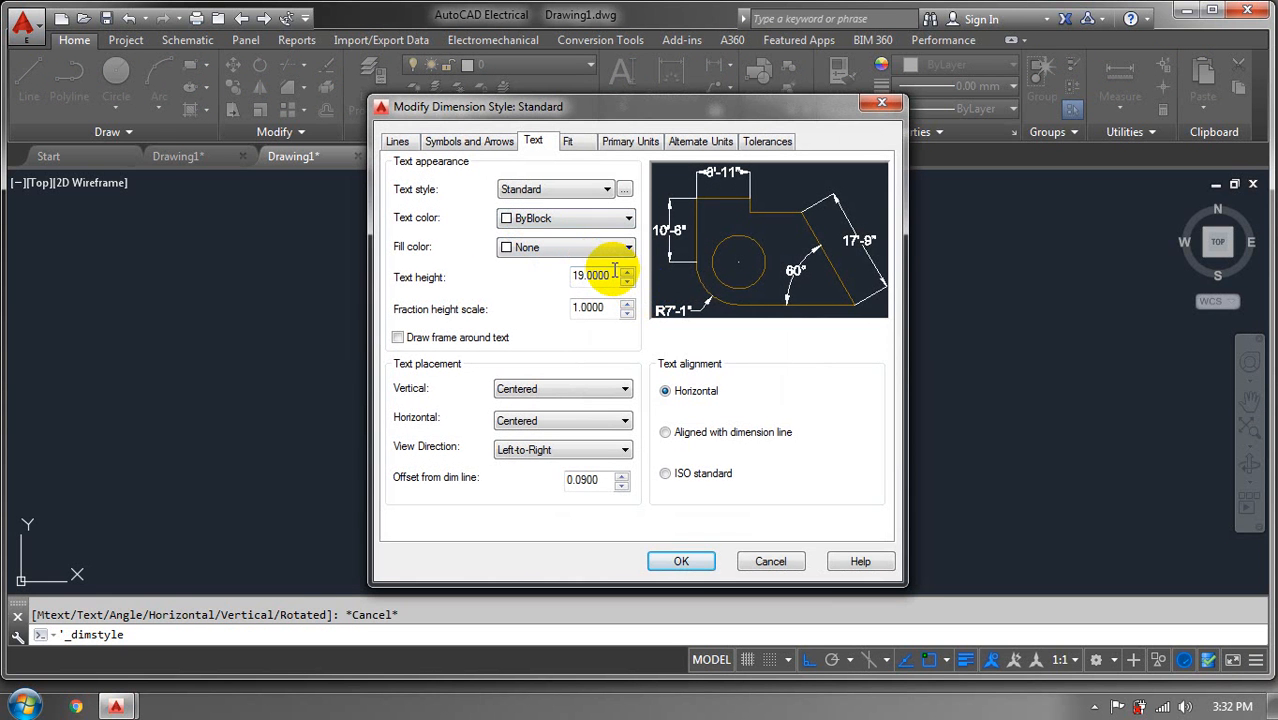
click(614, 271)
key(BackSpace)
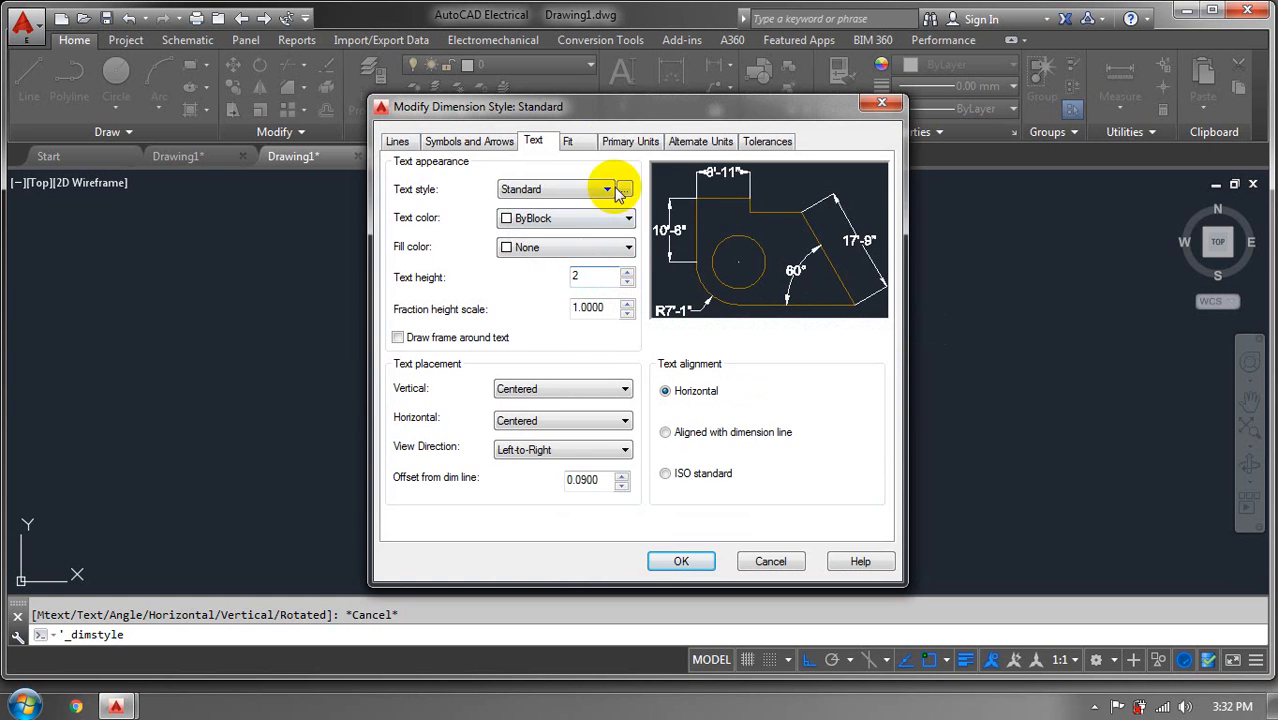
Set the Standard dimension style's arrow size to 2, and apply the style changes
click(572, 142)
click(470, 143)
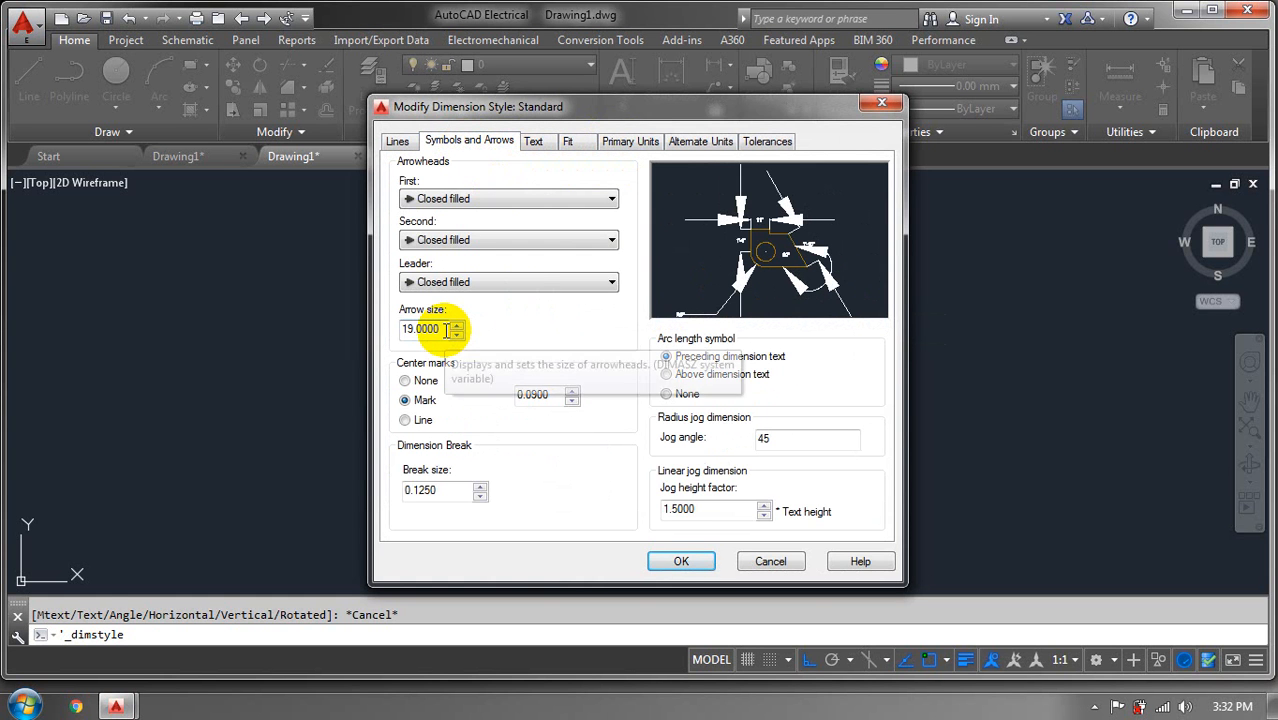
key(BackSpace)
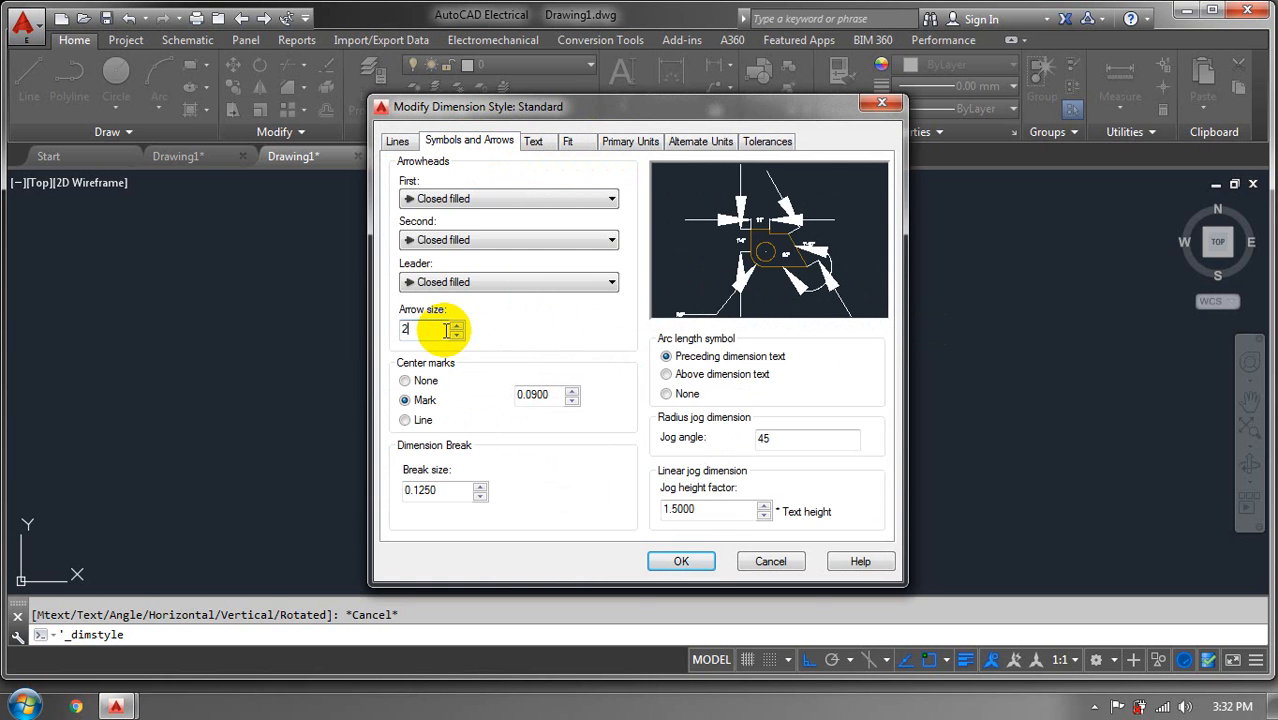
click(628, 142)
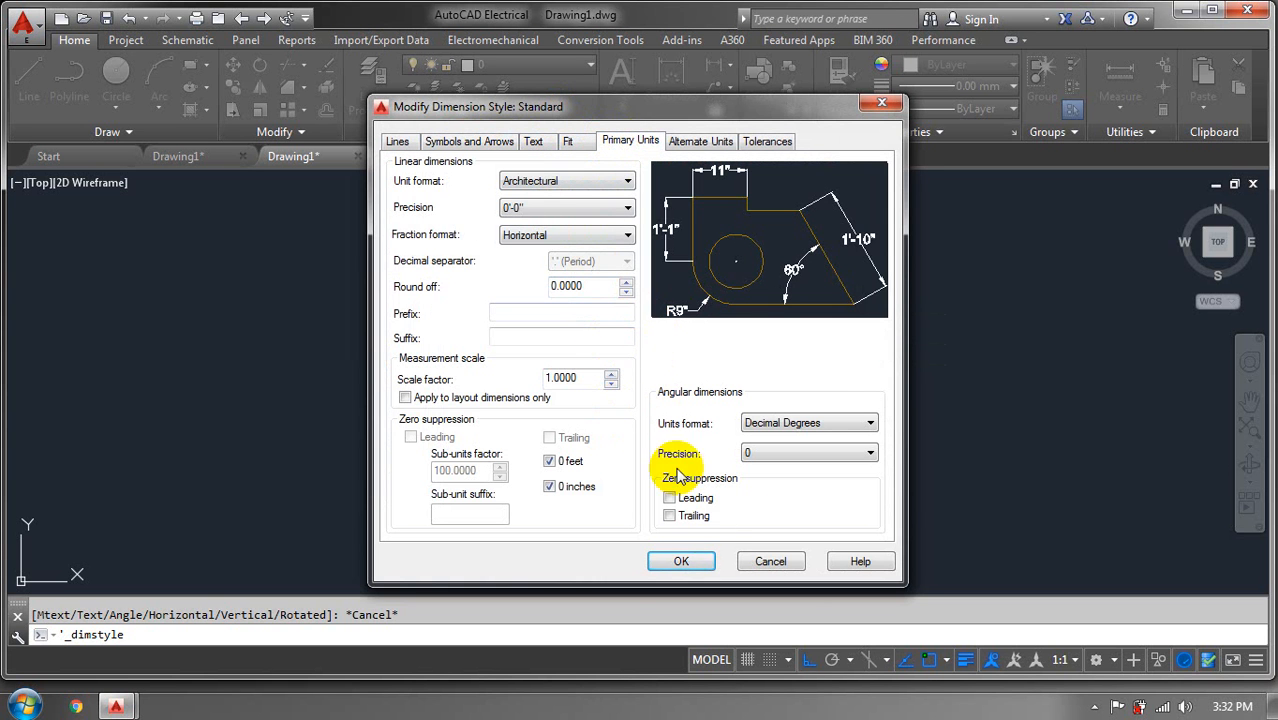
click(684, 561)
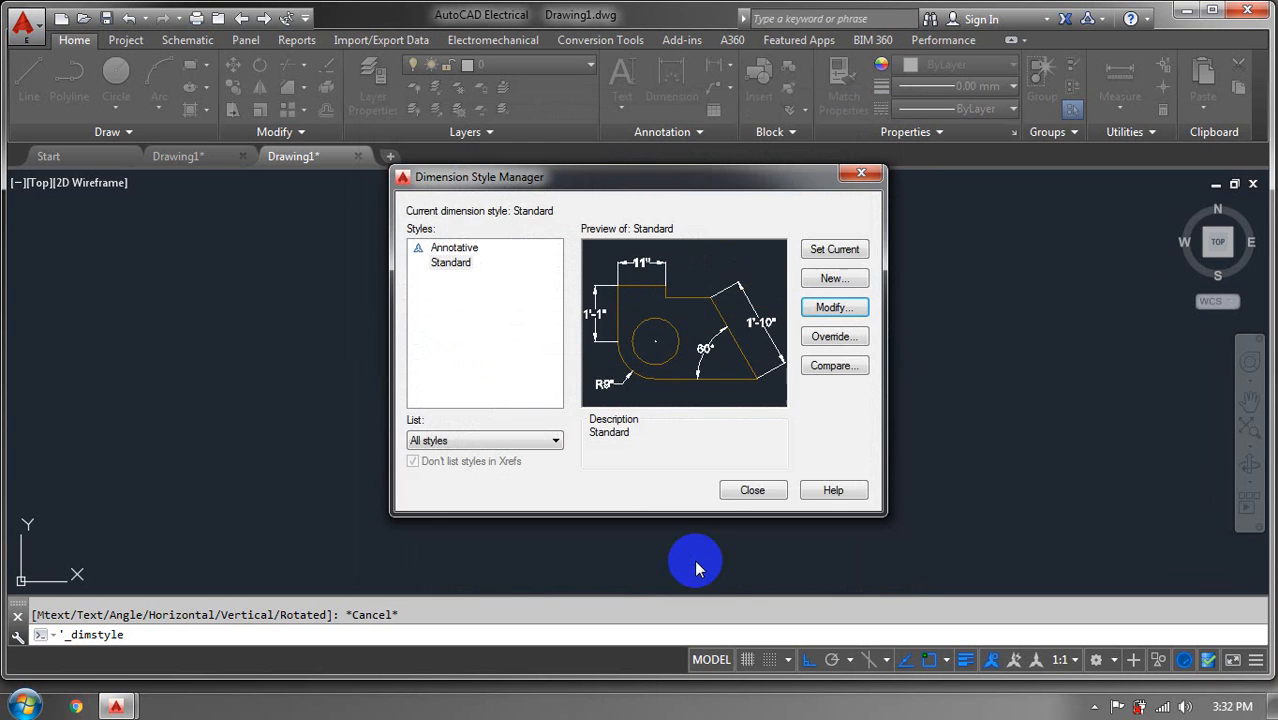
click(780, 490)
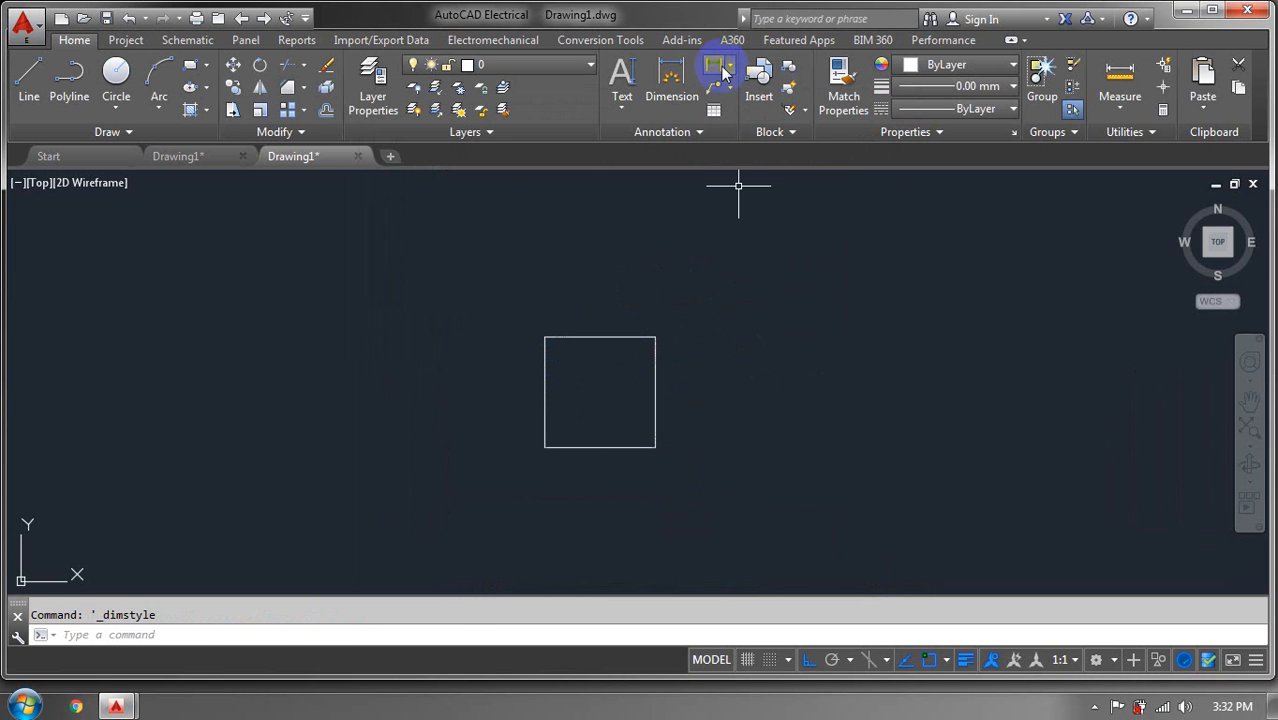
Add a linear dimension across the top edge of the 10 by 10 rectangle, placed just above it
click(720, 66)
click(544, 337)
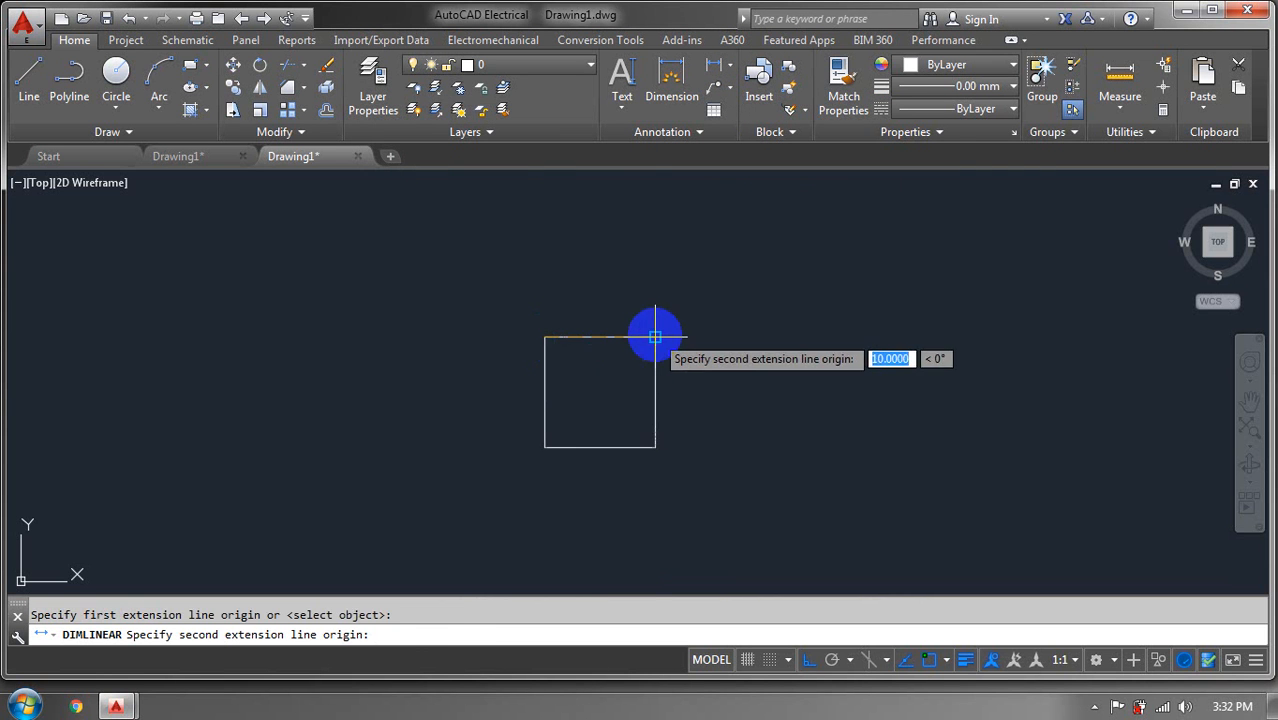
click(655, 337)
click(650, 311)
Examine the size of the new dimension's text and arrowheads relative to the 10 by 10 rectangle
scroll(638, 374, up, 4)
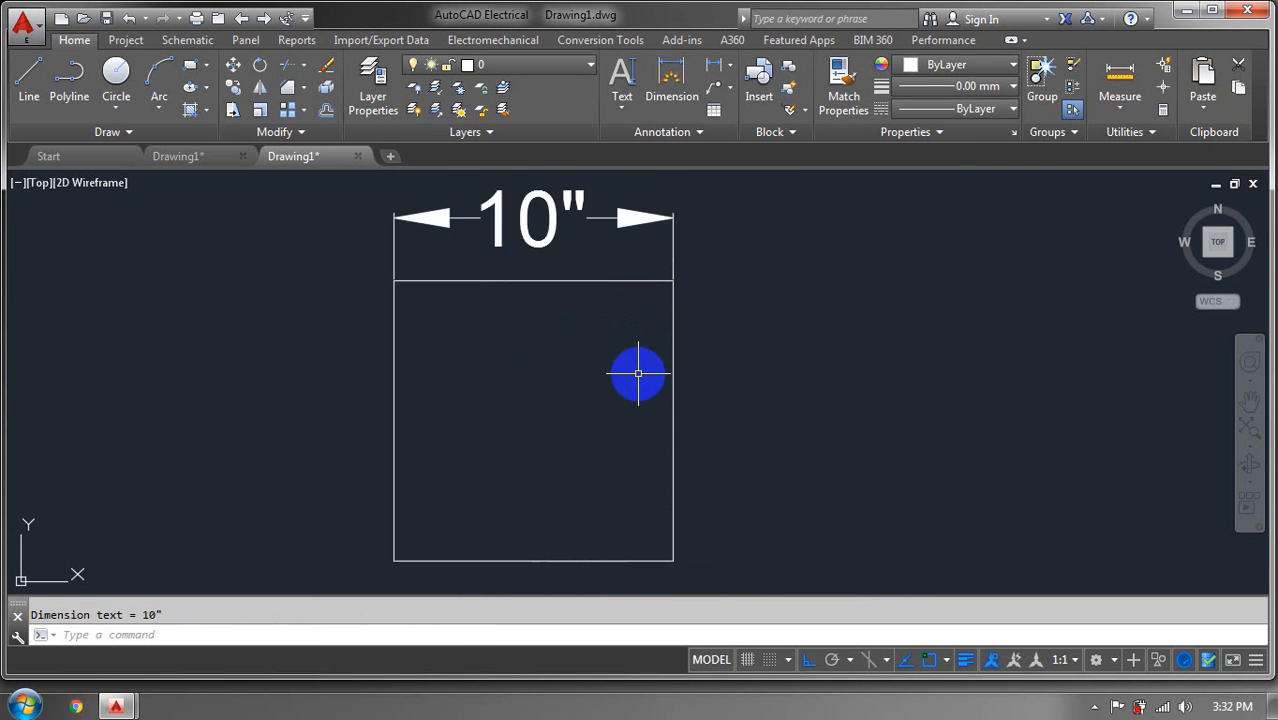
scroll(638, 374, down, 4)
middle_drag(622, 366, 615, 348)
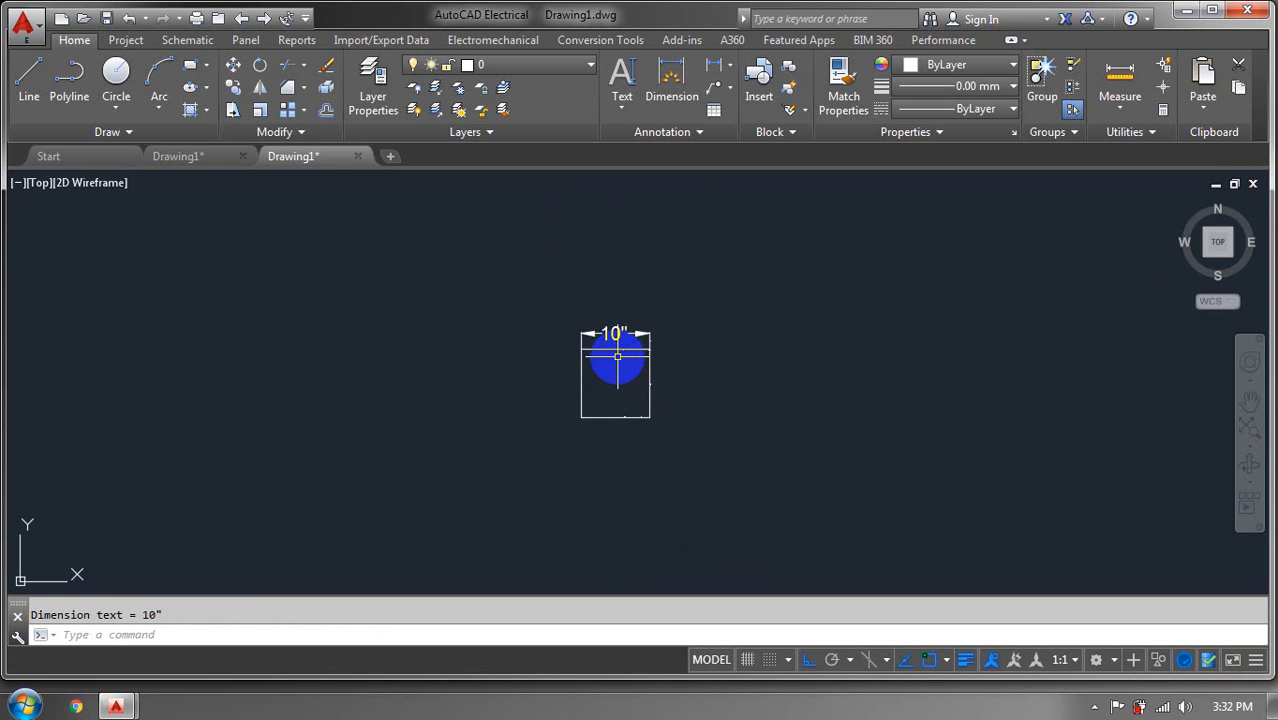
scroll(625, 354, up, 4)
scroll(628, 351, down, 4)
middle_drag(468, 321, 267, 289)
middle_drag(184, 339, 397, 359)
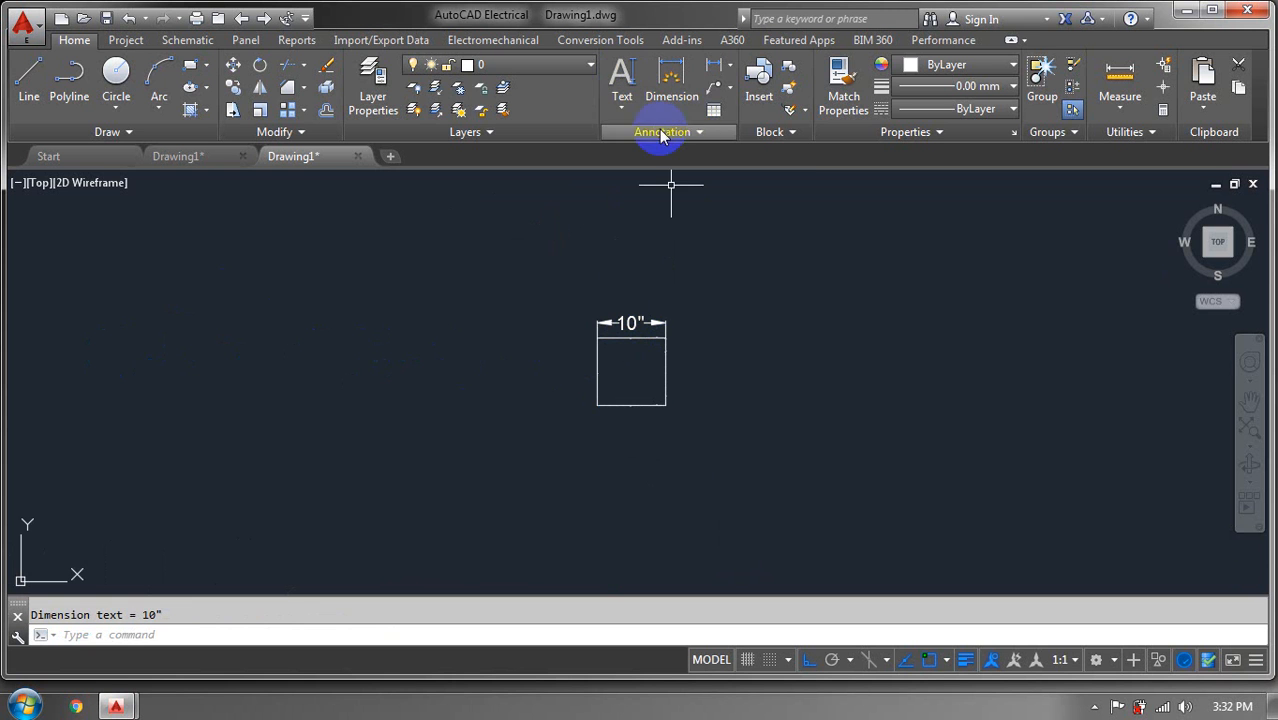
Try the Scientific and Decimal unit formats for linear dimensions in the Standard dimension style
click(660, 134)
click(604, 176)
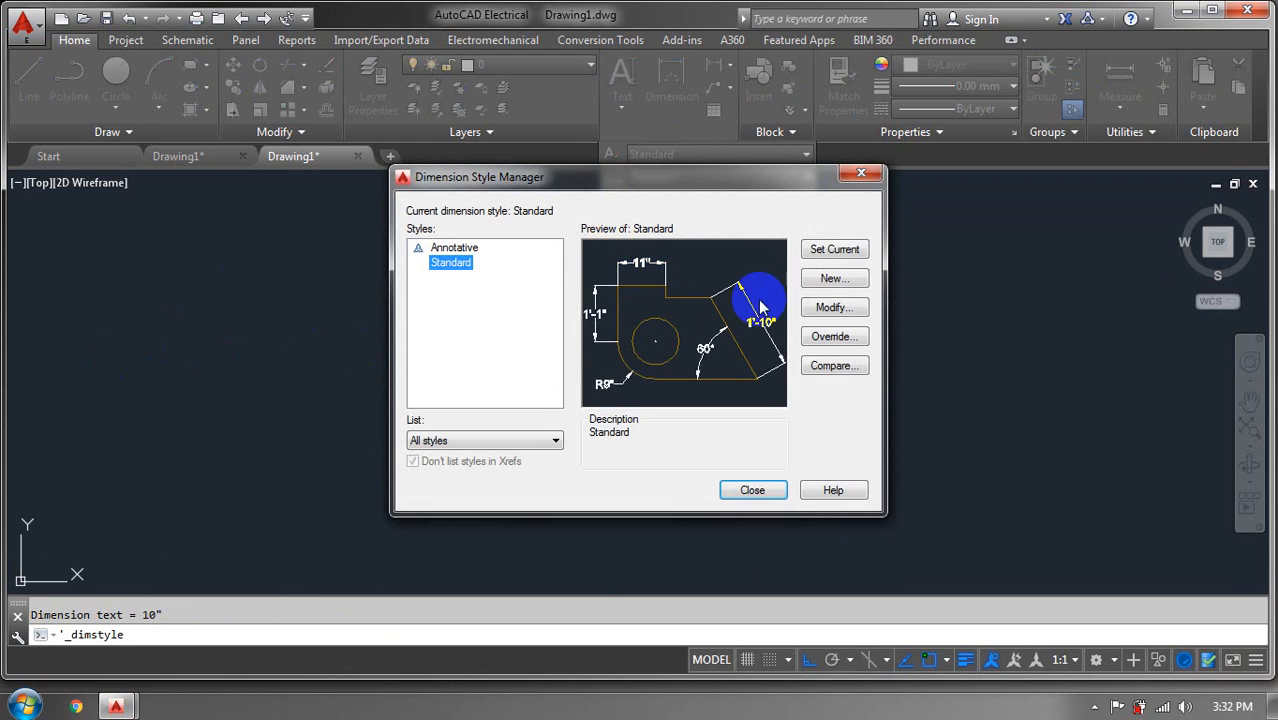
click(832, 307)
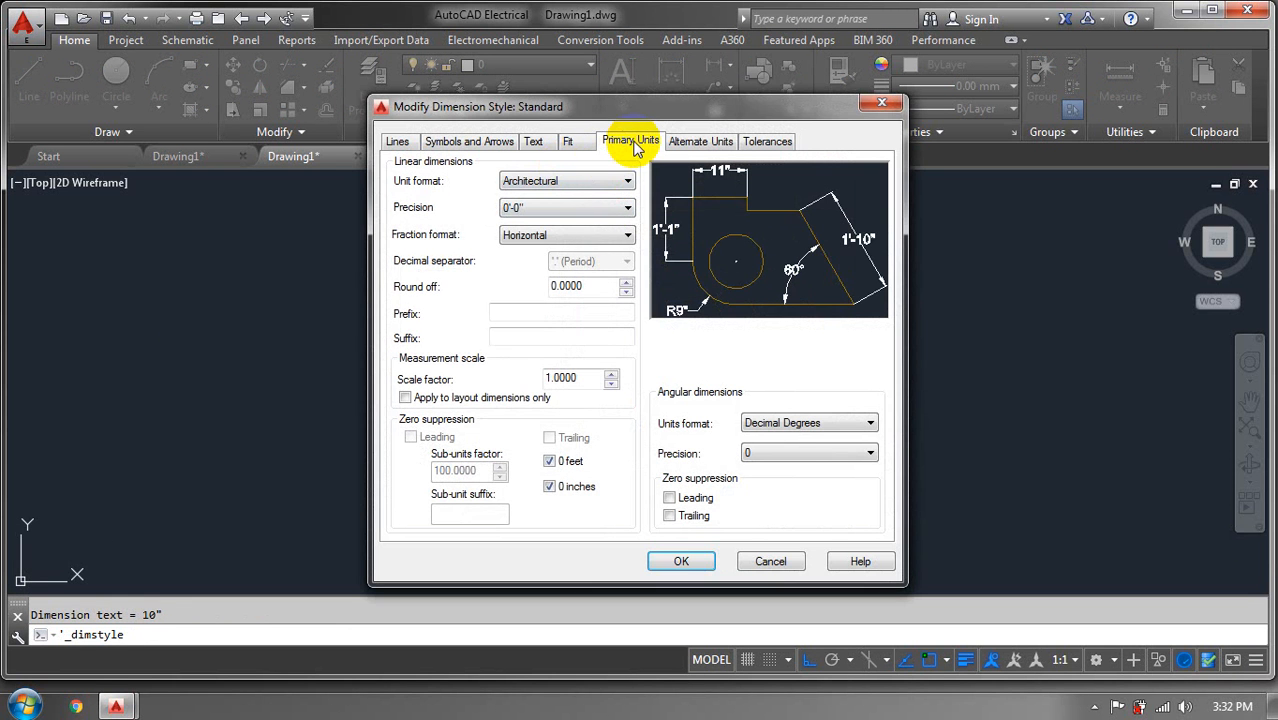
click(615, 182)
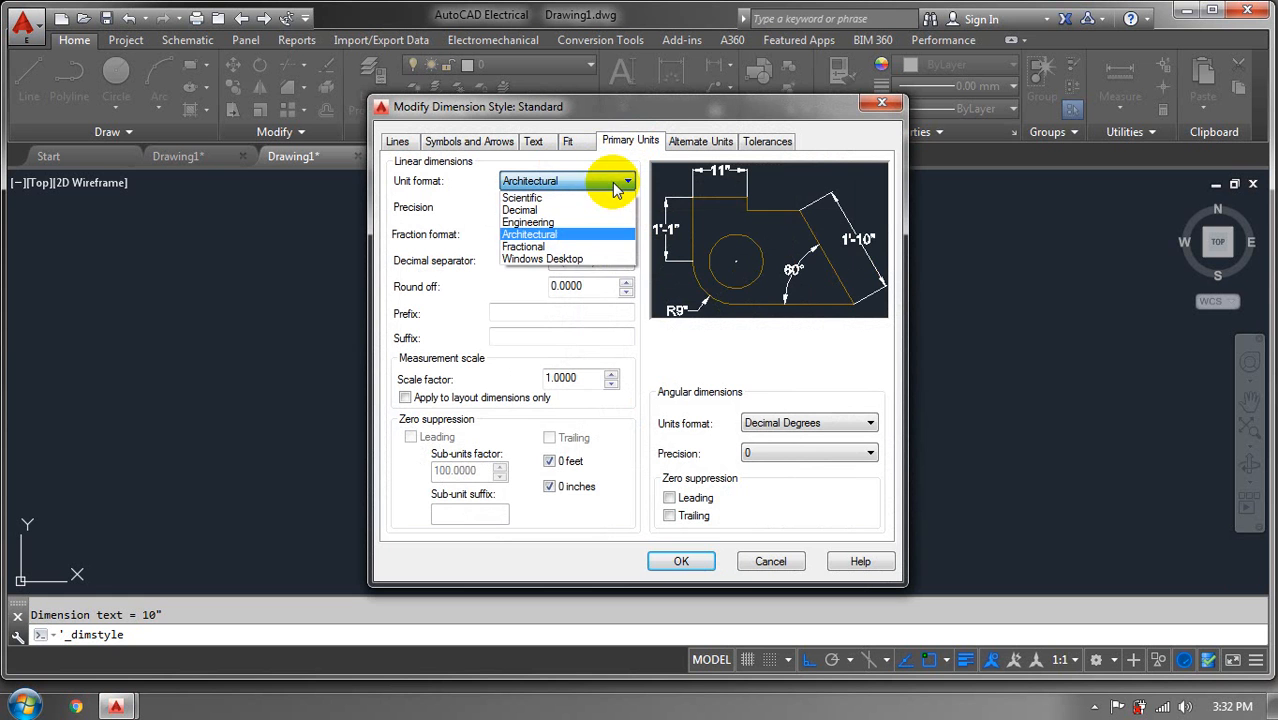
click(786, 352)
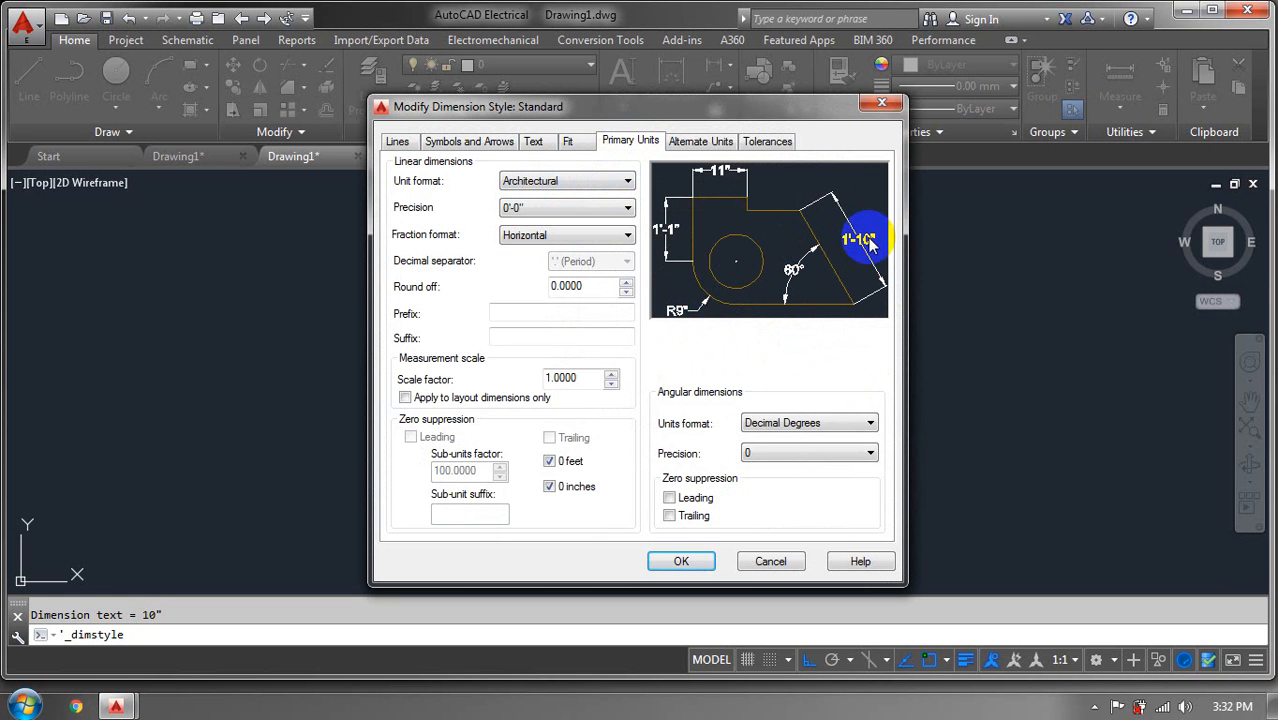
click(622, 181)
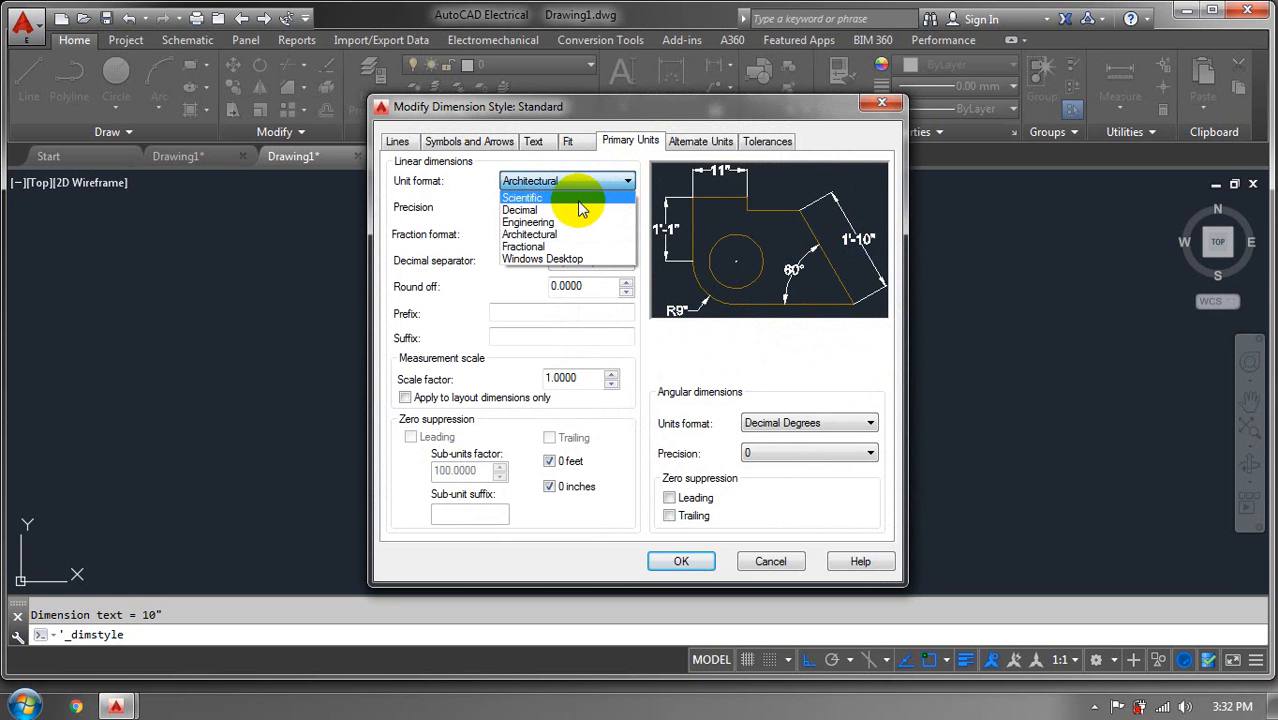
click(578, 198)
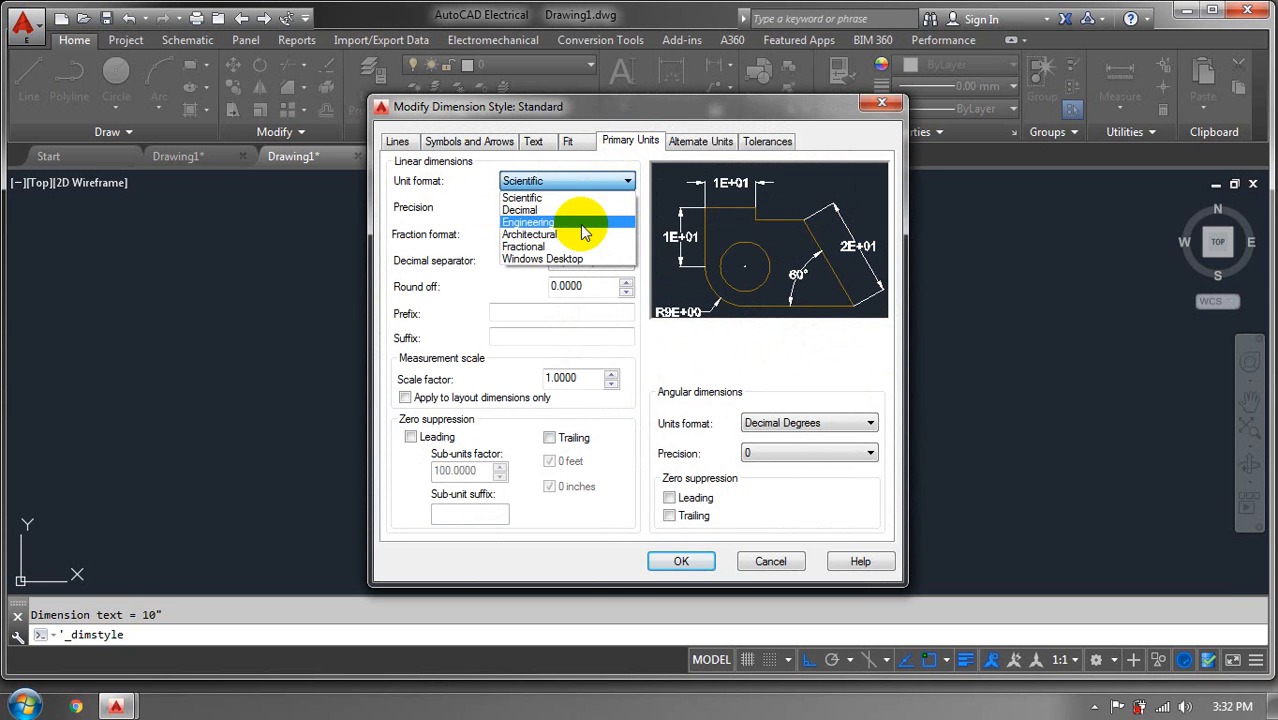
click(561, 204)
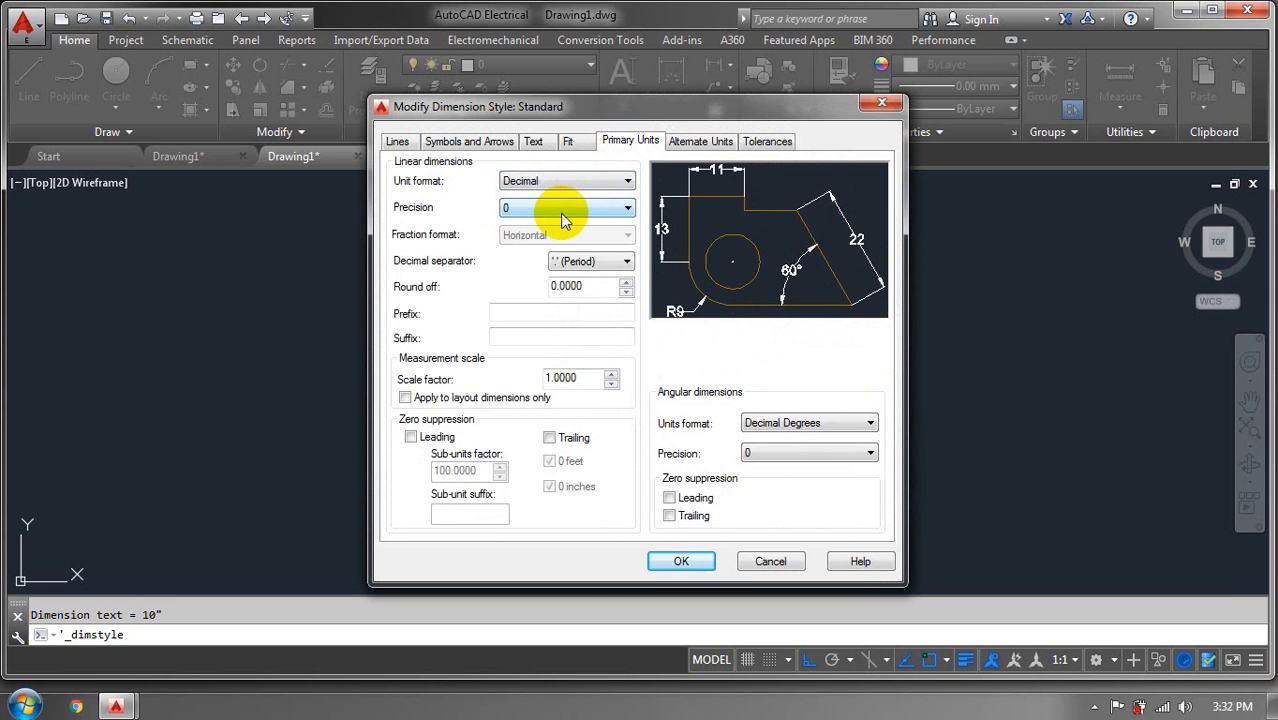
Try the Engineering unit format for linear dimensions, and set the format back to Architectural
click(624, 181)
click(618, 180)
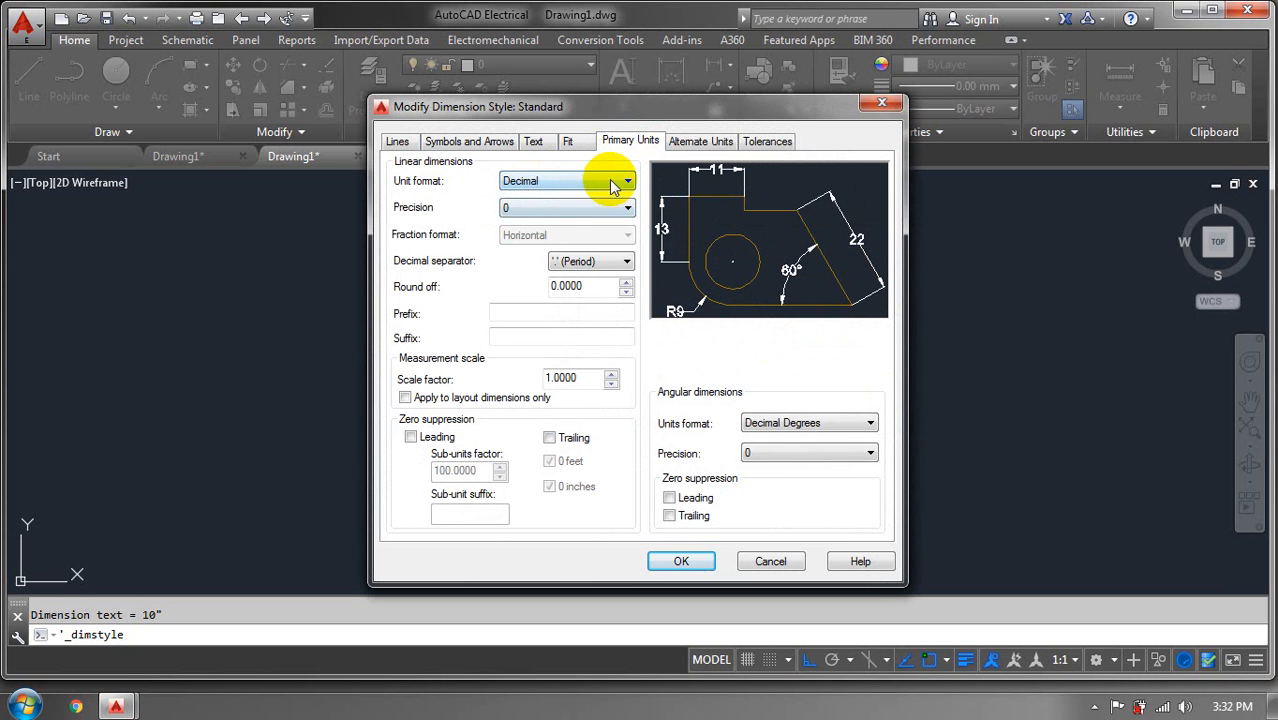
click(620, 184)
click(779, 180)
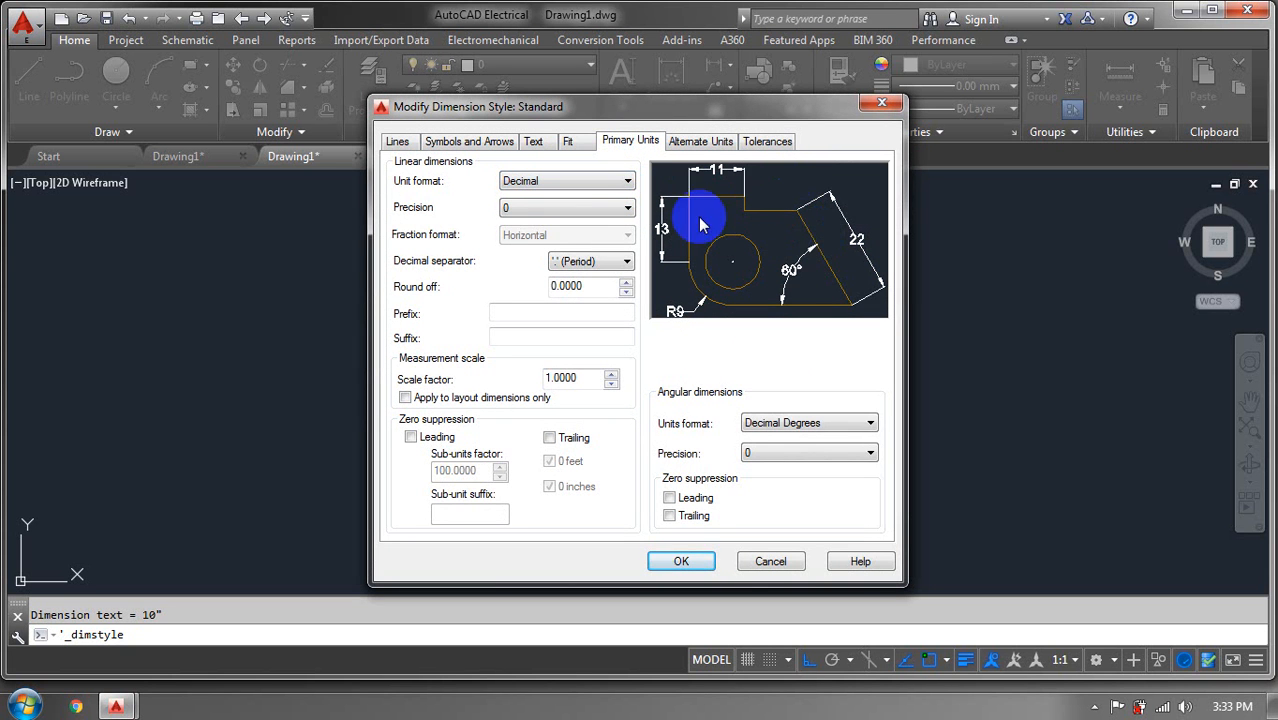
click(618, 183)
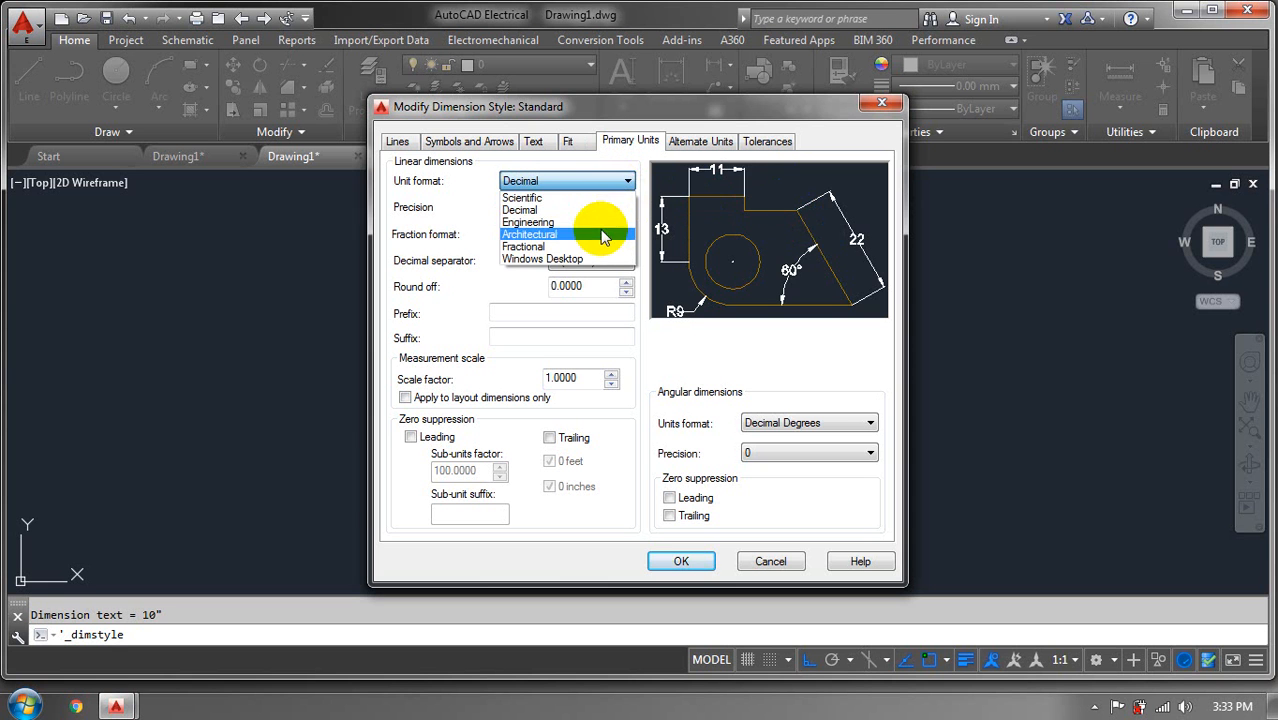
click(582, 222)
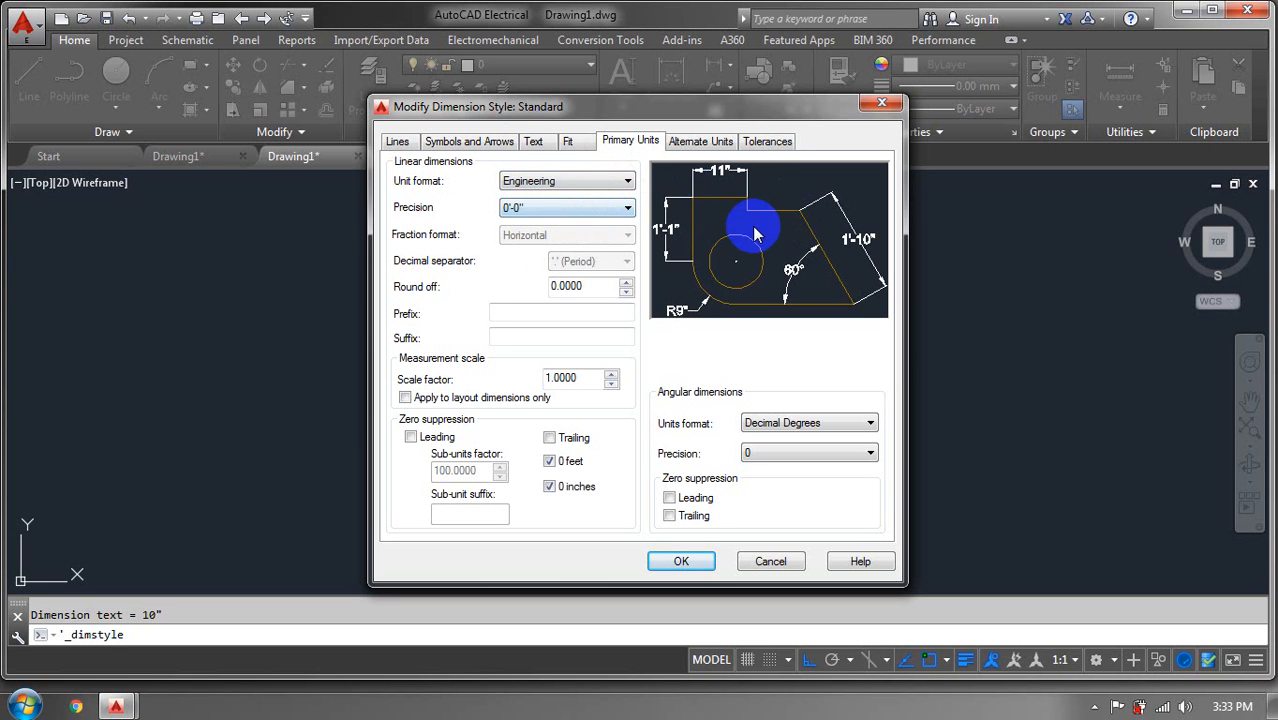
click(616, 186)
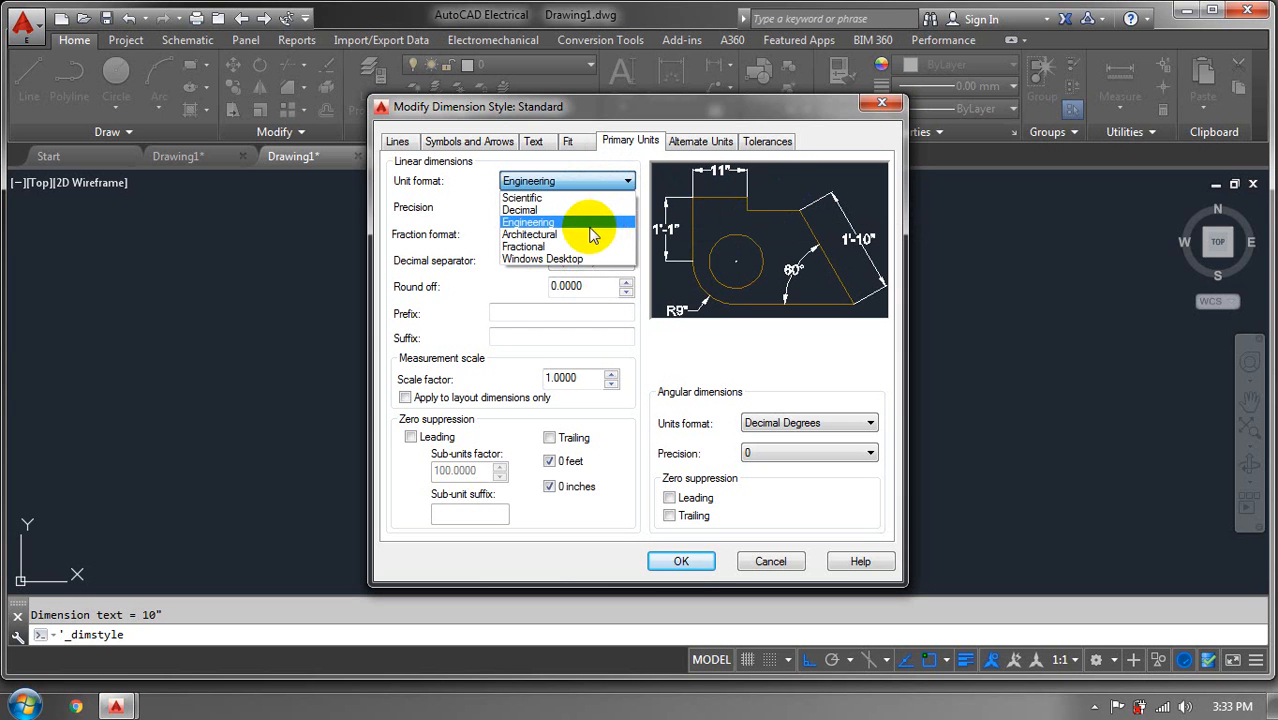
click(590, 234)
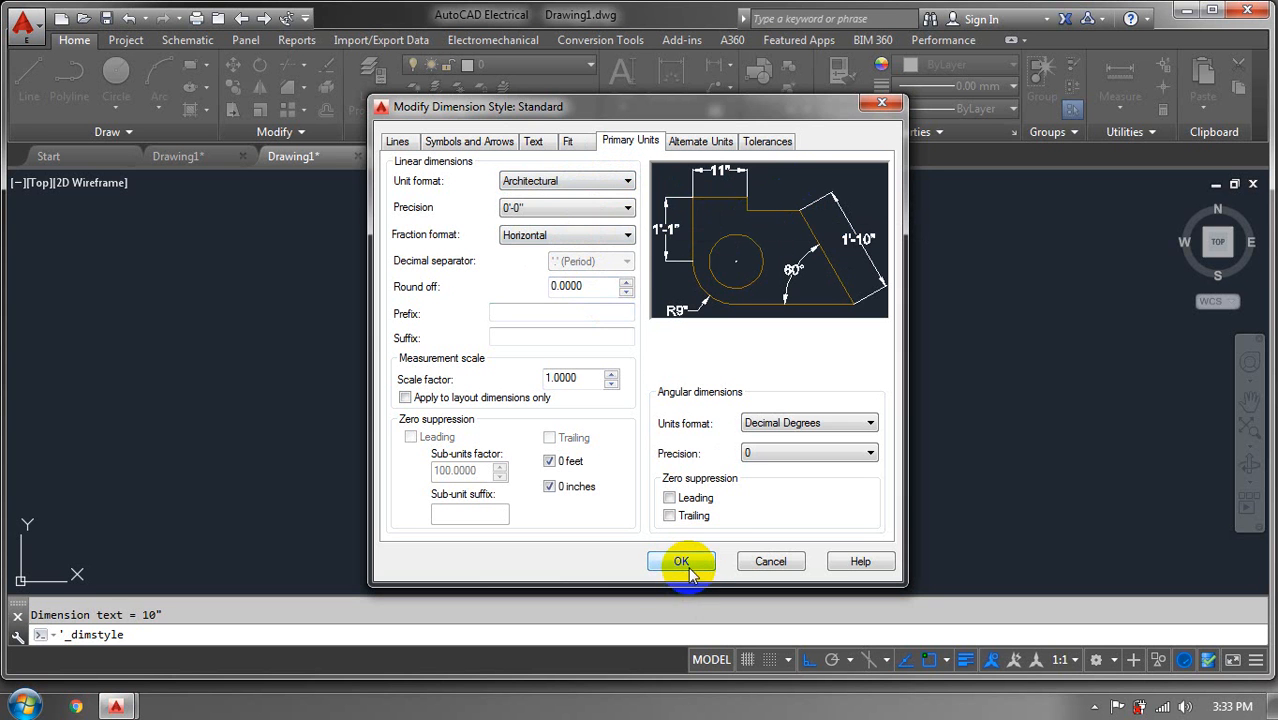
Review the precision options for Architectural linear dimensions, keep 0'-0", and close the dimension style settings
click(608, 207)
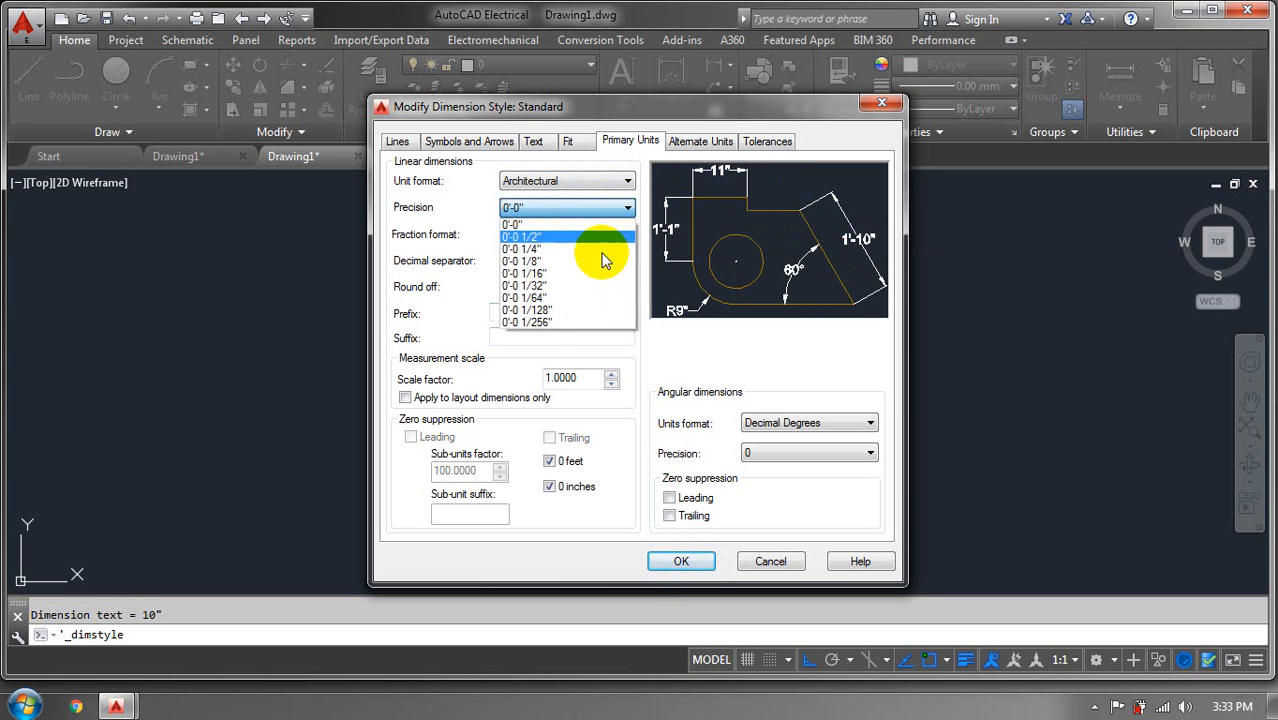
click(613, 207)
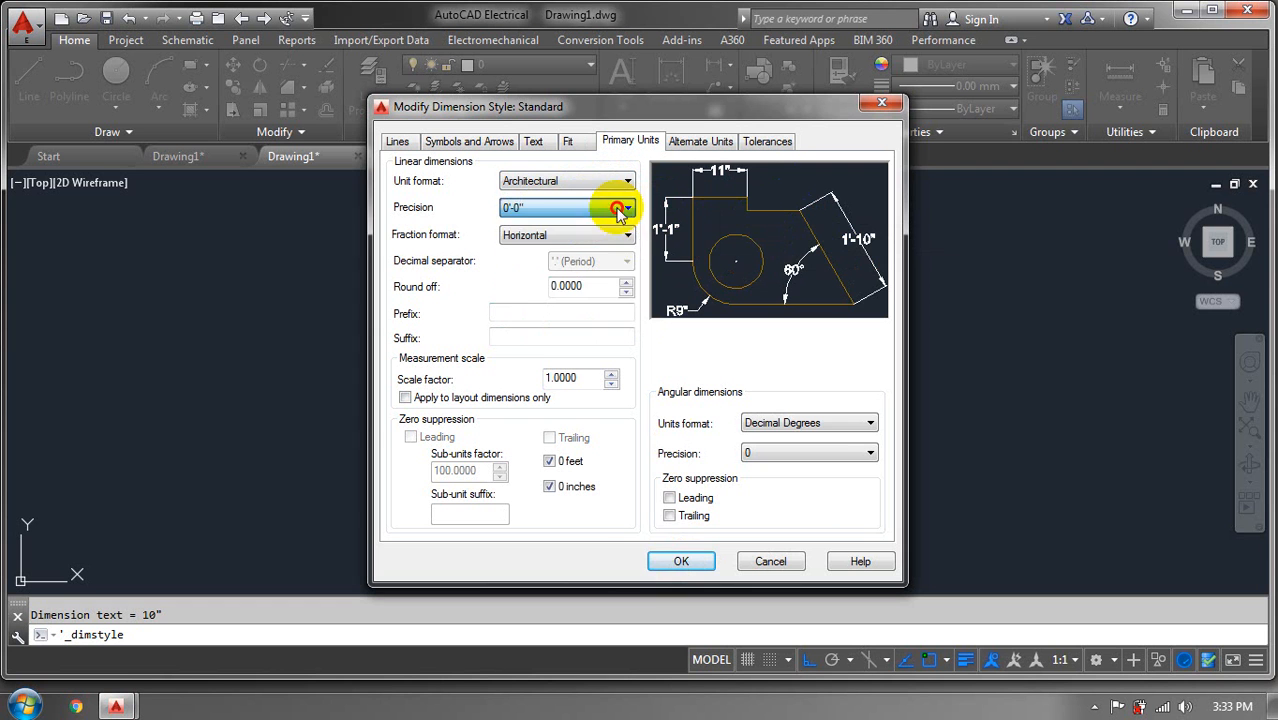
click(613, 207)
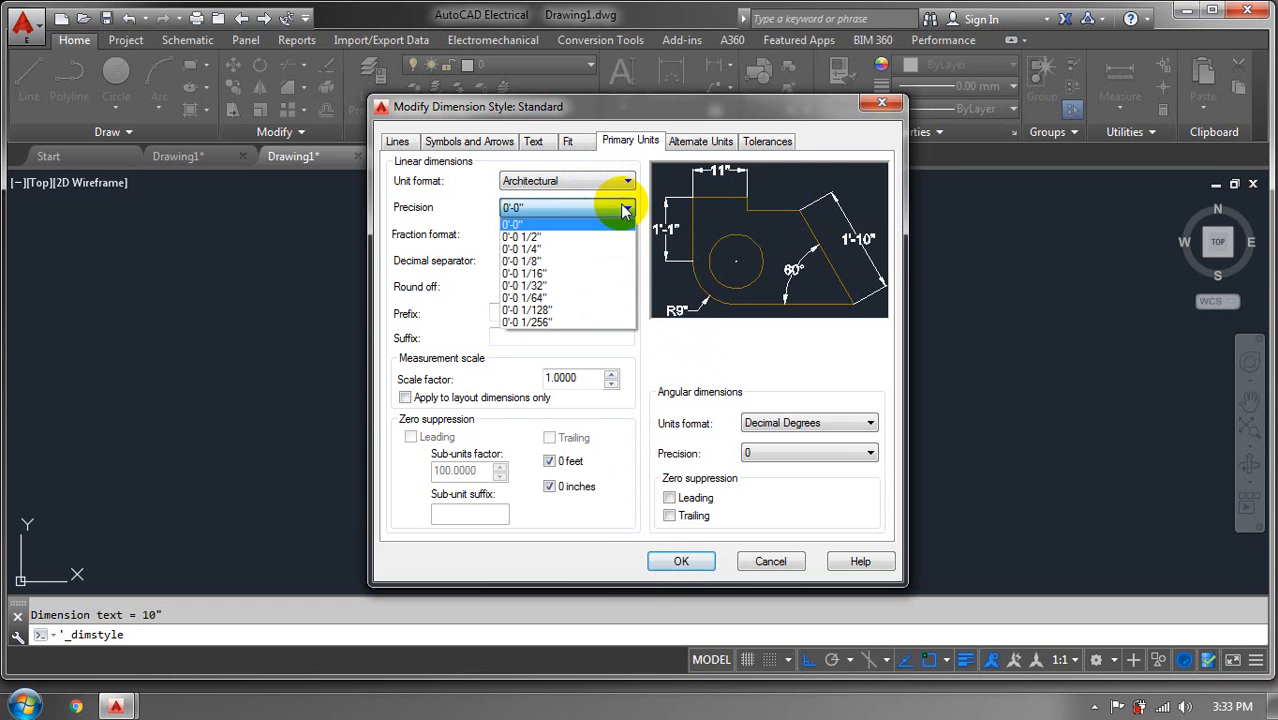
click(699, 562)
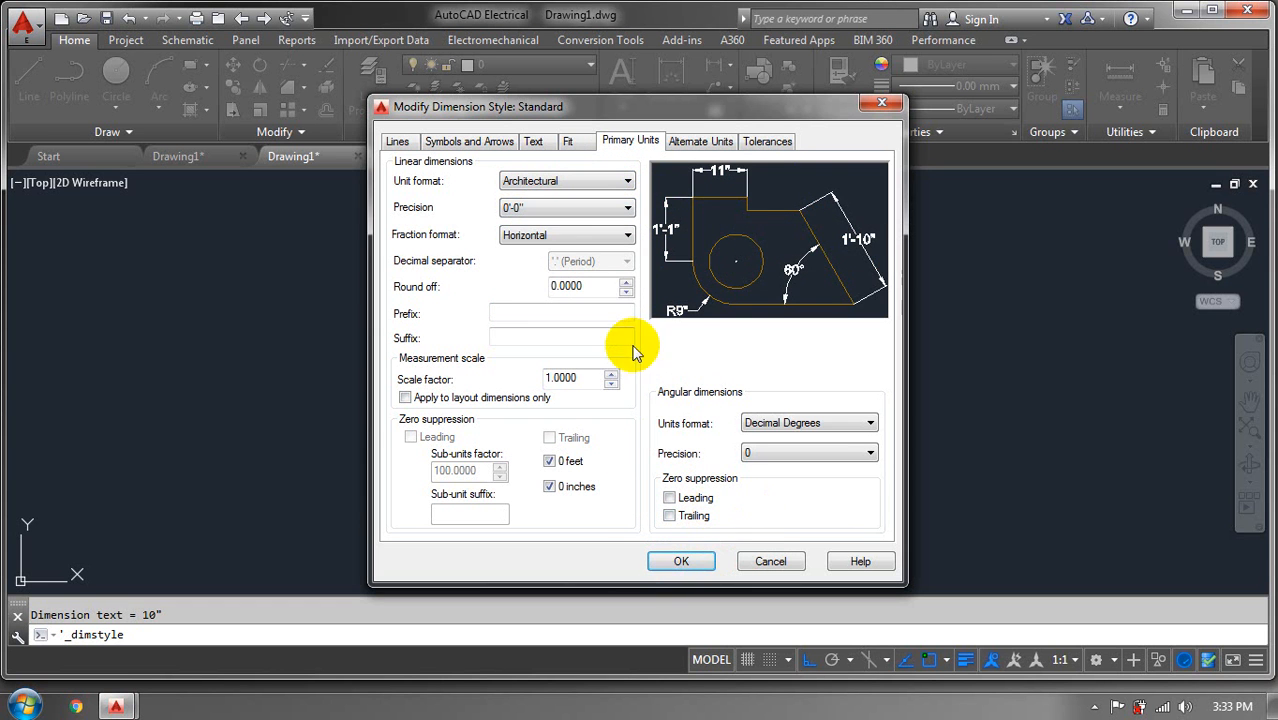
click(683, 562)
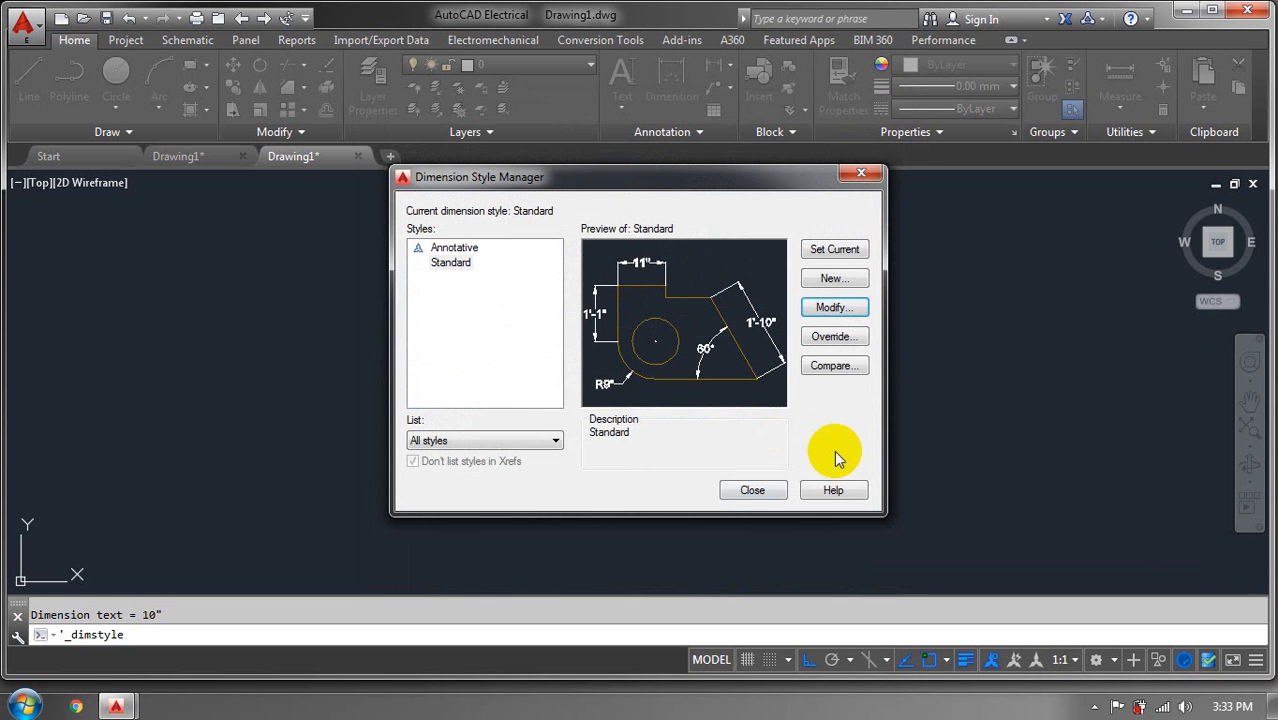
click(750, 489)
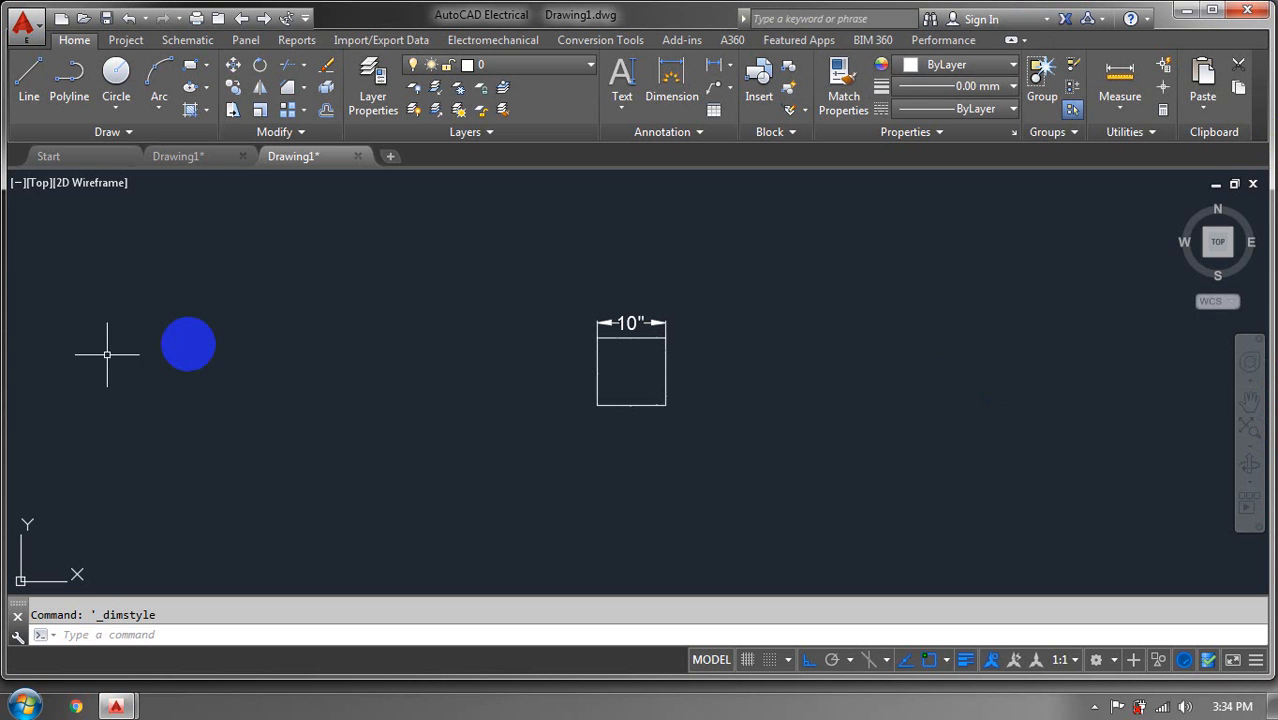
click(1094, 704)
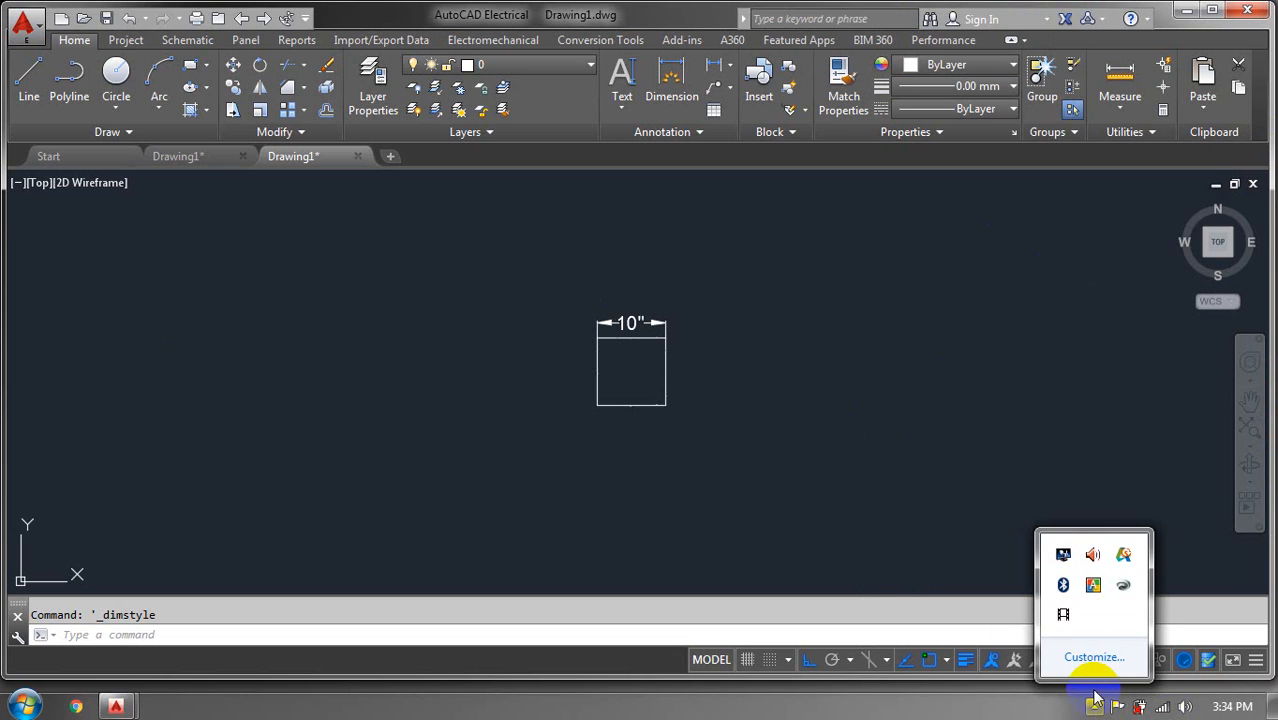